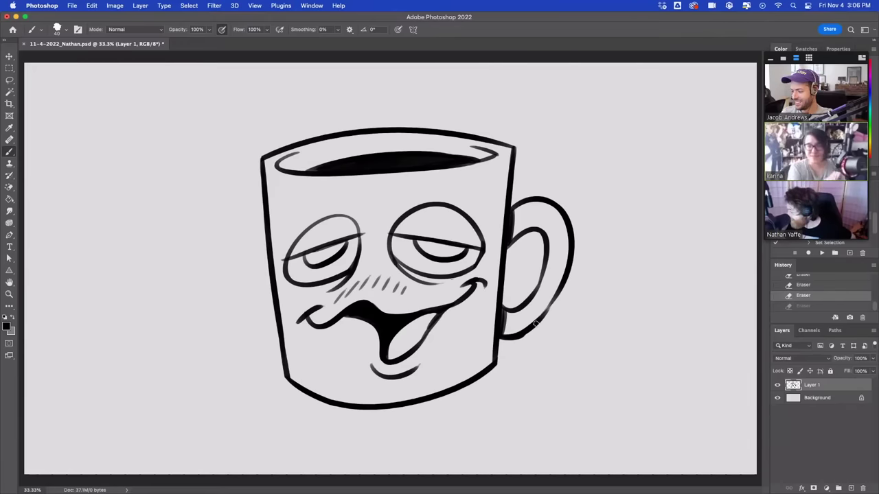
Step: Redraw the lower outer curve of the mug's handle with a bold brush stroke, comparing it against the undone version
{"action": "left_click_drag", "start_coordinate": [536, 323], "coordinate": [564, 267]}
{"action": "key", "text": "super+z"}
{"action": "left_click_drag", "start_coordinate": [539, 325], "coordinate": [570, 256]}
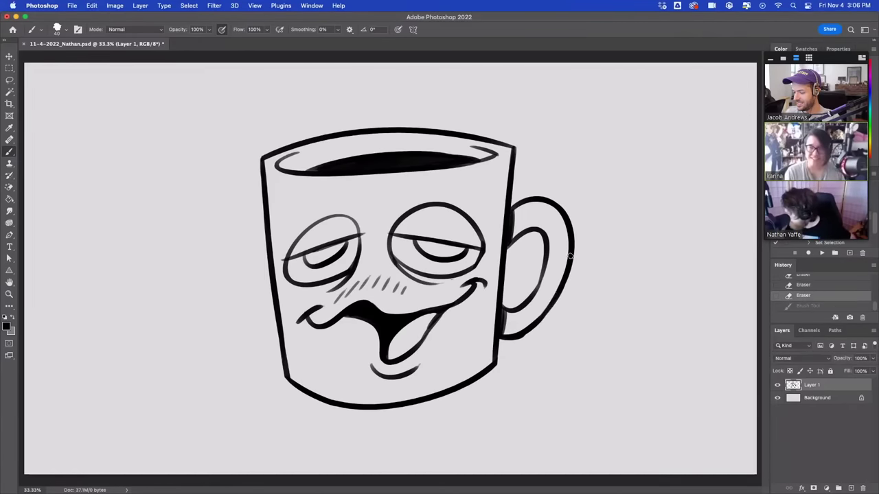
{"action": "key", "text": "super+shift+z"}
{"action": "key", "text": "super+z"}
{"action": "key", "text": "super+shift+z"}
{"action": "key", "text": "super+z"}
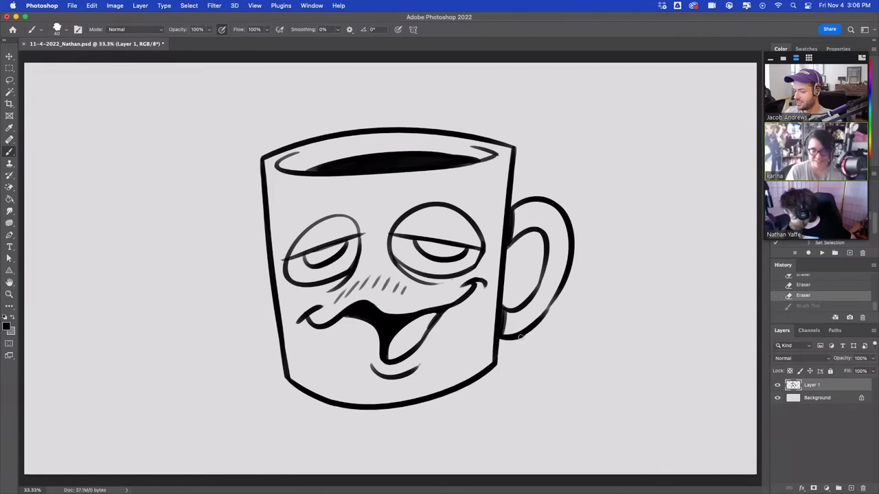
{"action": "key", "text": "super+shift+z"}
{"action": "key", "text": "super+z"}
{"action": "key", "text": "super+shift+z"}
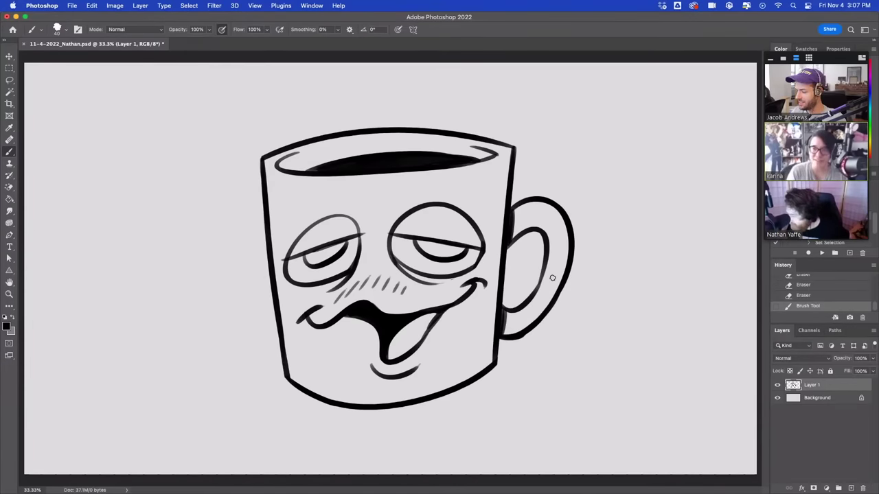
Step: Thicken the inner upper edge of the mug's eye farther from the handle with a curved brush stroke
{"action": "left_click_drag", "start_coordinate": [335, 219], "coordinate": [363, 255]}
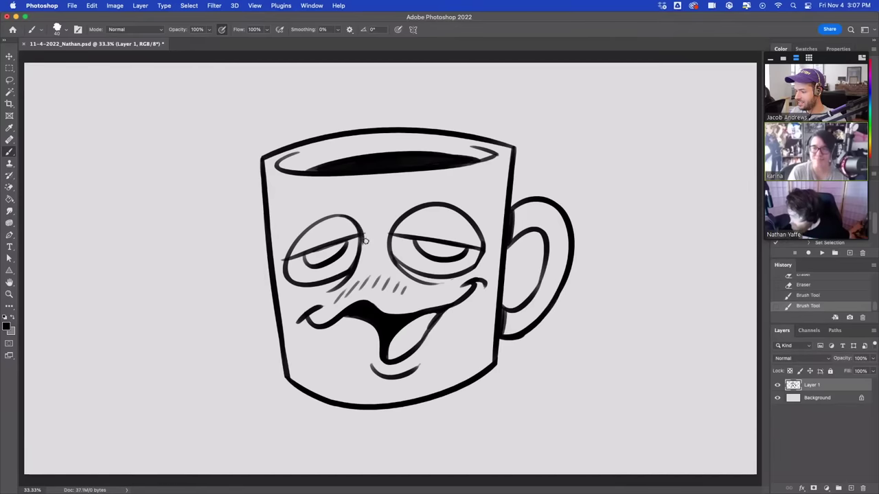
{"action": "key", "text": "super+z"}
{"action": "key", "text": "super+shift+z"}
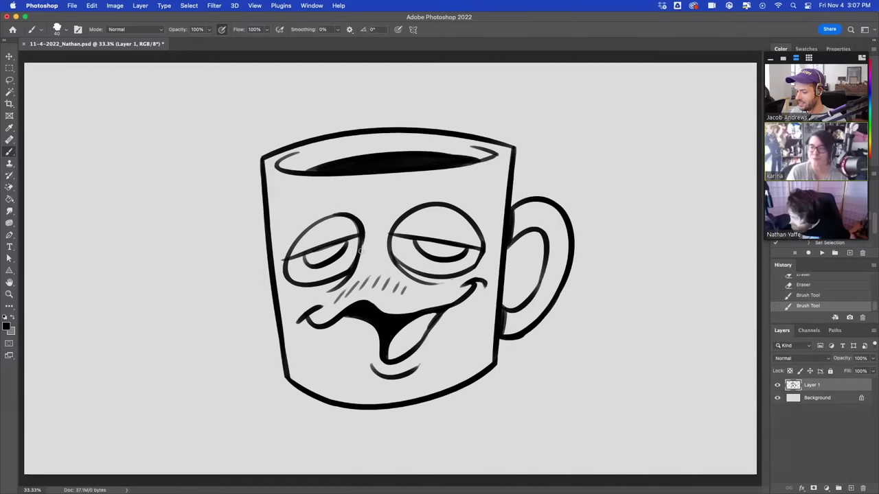
{"action": "key", "text": "super+z"}
{"action": "key", "text": "super+shift+z"}
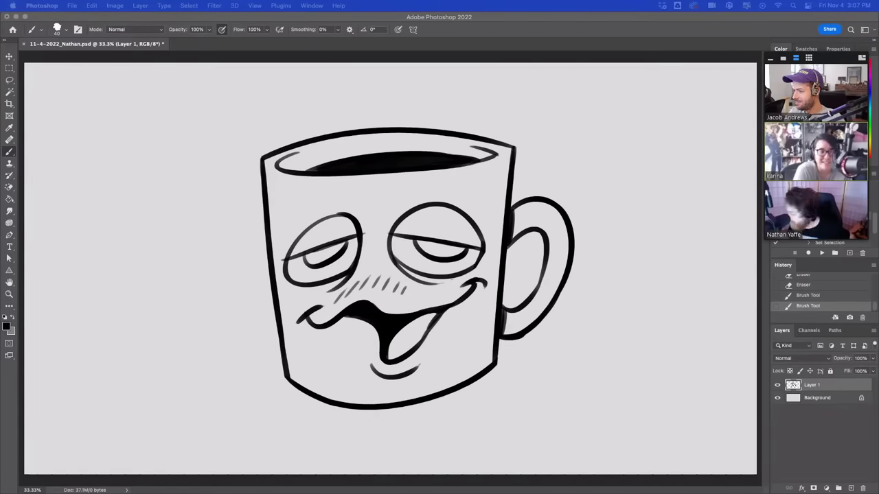
Step: Erase part of the smile line between the mouth opening and the handle-side cheek, and redraw its start with a short stroke
{"action": "left_click", "coordinate": [400, 323]}
{"action": "left_click_drag", "start_coordinate": [414, 313], "coordinate": [454, 294]}
{"action": "left_click_drag", "start_coordinate": [451, 296], "coordinate": [461, 289]}
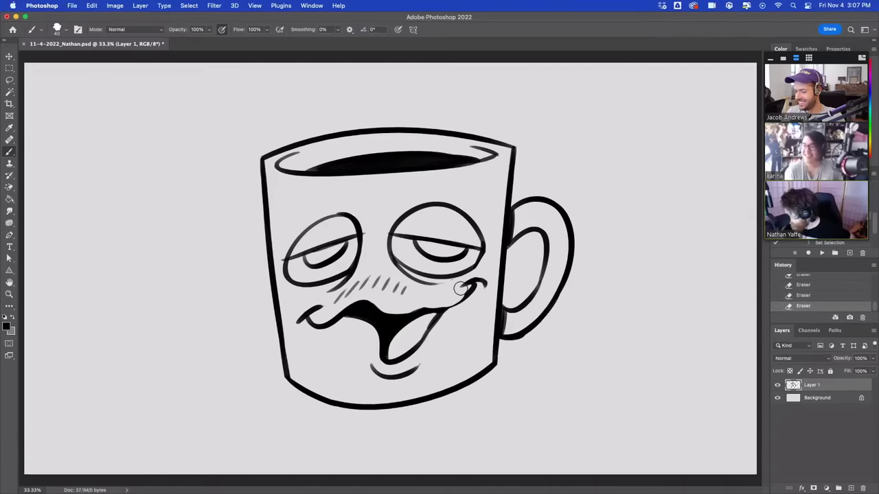
{"action": "left_click_drag", "start_coordinate": [412, 312], "coordinate": [446, 304]}
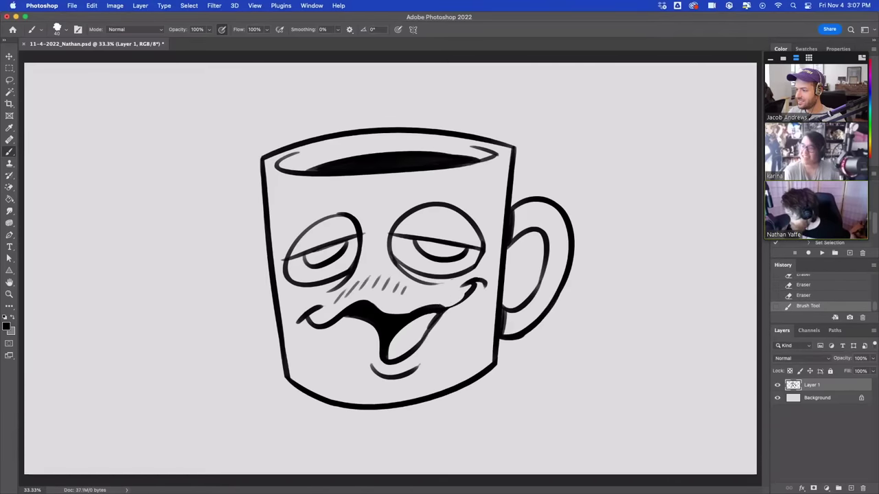
{"action": "key", "text": "super+z"}
{"action": "key", "text": "super+shift+z"}
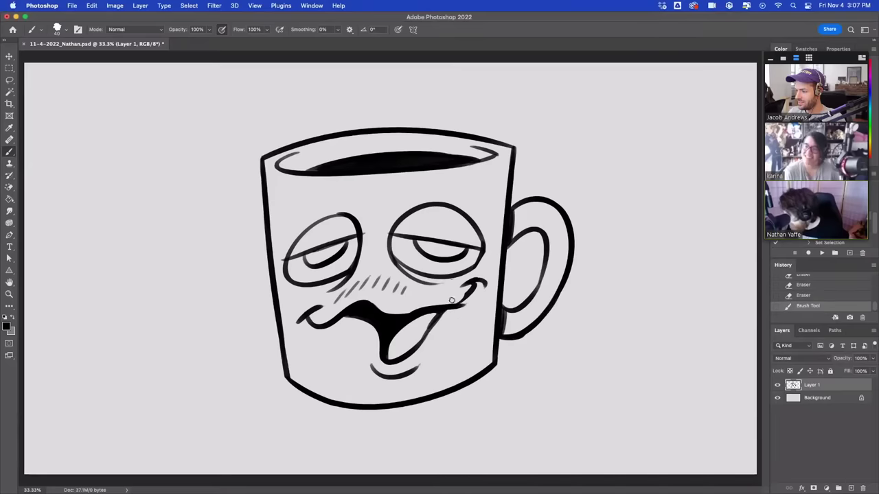
{"action": "key", "text": "super+z"}
{"action": "key", "text": "super+shift+z"}
Step: Draw the smile line from the mouth opening up to the handle-side cheek and smooth its curve
{"action": "left_click_drag", "start_coordinate": [448, 307], "coordinate": [477, 283]}
{"action": "key", "text": "super+z"}
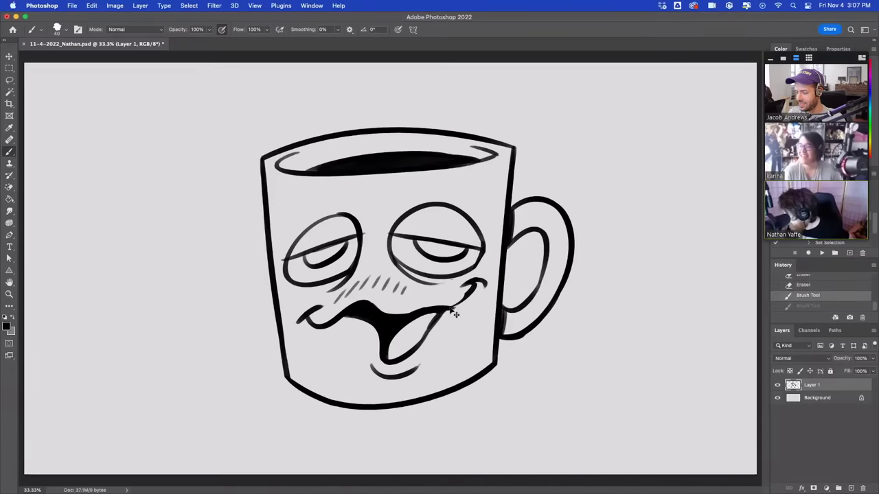
{"action": "key", "text": "super+shift+z"}
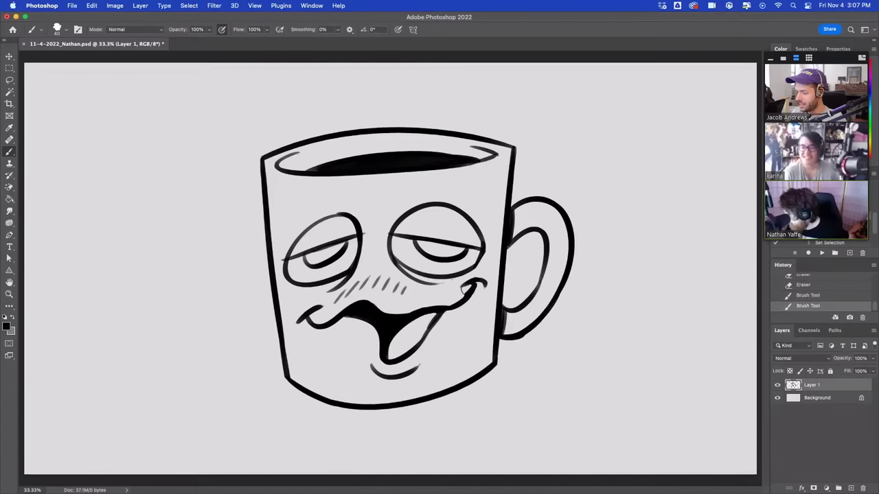
{"action": "left_click_drag", "start_coordinate": [469, 289], "coordinate": [457, 298]}
{"action": "left_click_drag", "start_coordinate": [458, 298], "coordinate": [469, 290]}
{"action": "mouse_move", "coordinate": [412, 308]}
{"action": "left_mouse_down"}
{"action": "mouse_move", "coordinate": [456, 295]}
{"action": "mouse_move", "coordinate": [450, 307]}
{"action": "mouse_move", "coordinate": [483, 280]}
{"action": "left_mouse_up"}
{"action": "key", "text": "b"}
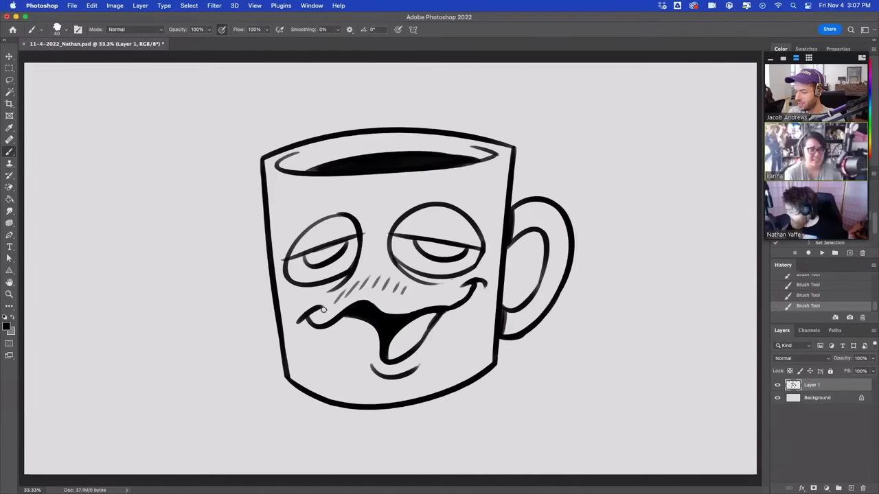
Step: Clean up the handle-side corner of the mug's smile by erasing and repainting the cheek crease
{"action": "key", "text": "e"}
{"action": "mouse_move", "coordinate": [476, 269]}
{"action": "left_mouse_down"}
{"action": "mouse_move", "coordinate": [492, 280]}
{"action": "mouse_move", "coordinate": [483, 272]}
{"action": "mouse_move", "coordinate": [484, 285]}
{"action": "left_mouse_up"}
{"action": "key", "text": "b"}
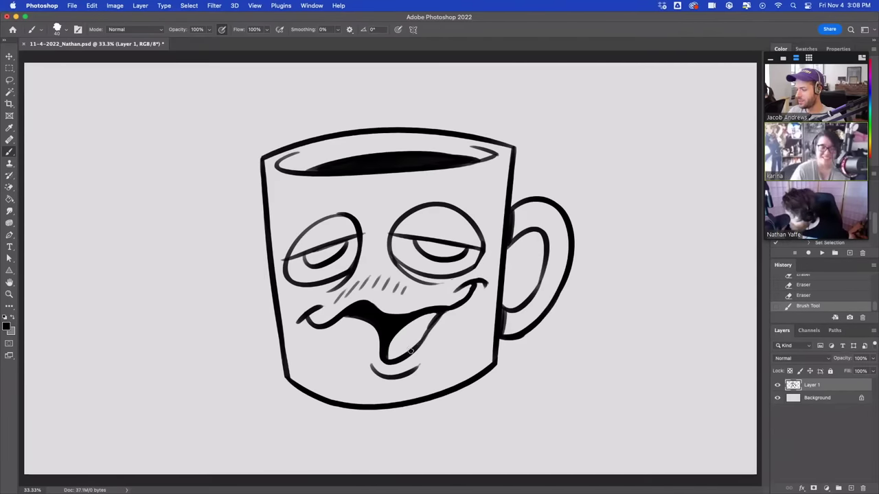
{"action": "left_click_drag", "start_coordinate": [412, 350], "coordinate": [477, 276]}
{"action": "key", "text": "e"}
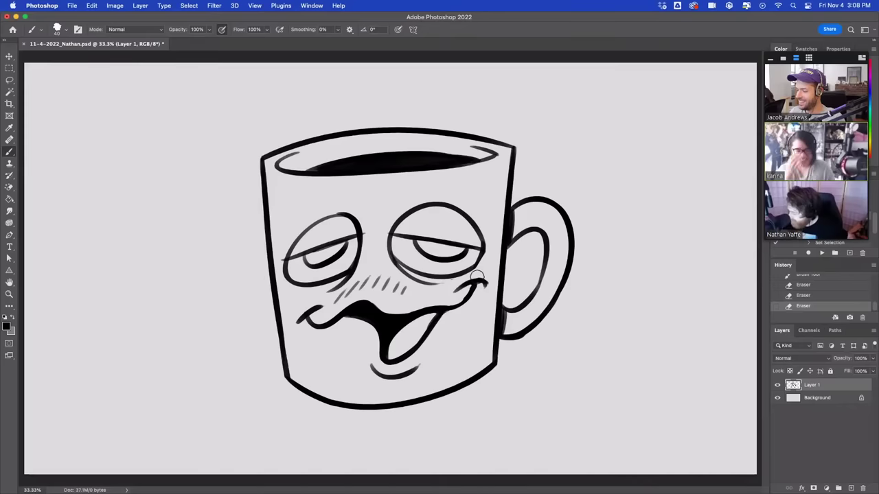
{"action": "mouse_move", "coordinate": [367, 302]}
{"action": "left_mouse_down"}
{"action": "mouse_move", "coordinate": [409, 321]}
{"action": "mouse_move", "coordinate": [409, 302]}
{"action": "left_mouse_up"}
{"action": "key", "text": "super+z"}
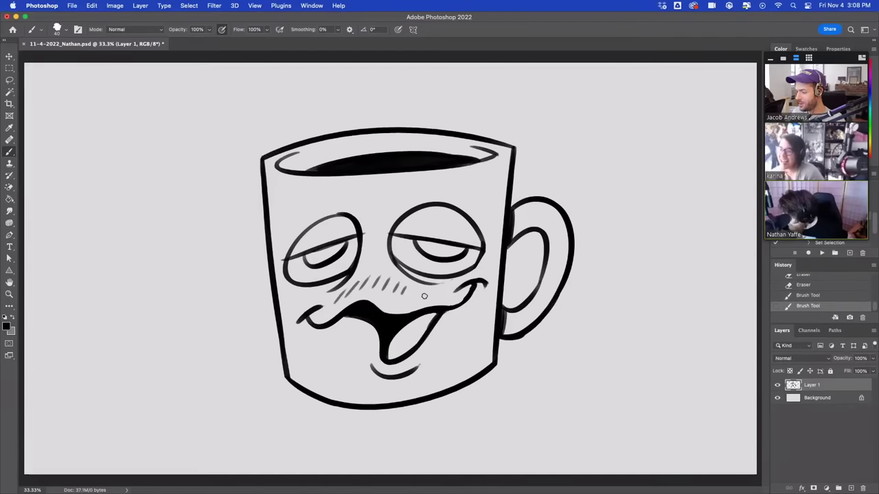
{"action": "key", "text": "super+z"}
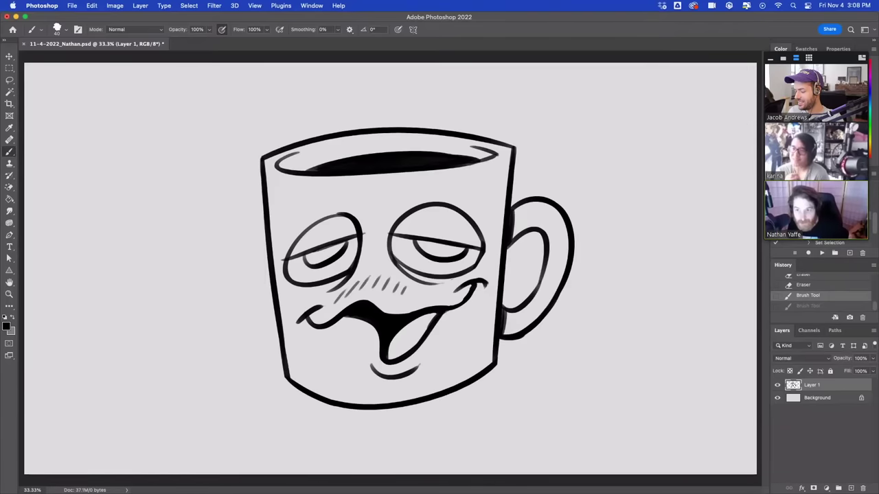
Step: Hide Layer 1 with the mug drawing and add a new empty layer above it
{"action": "key", "text": "super+Tab"}
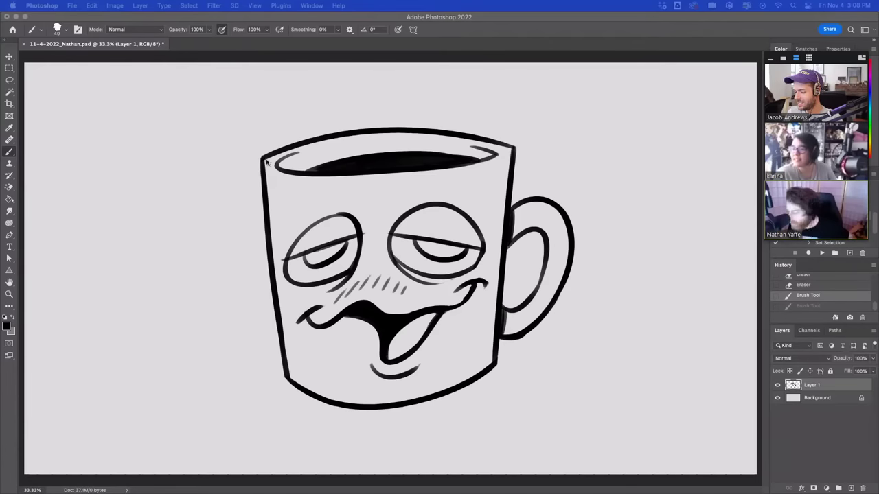
{"action": "left_click", "coordinate": [564, 236]}
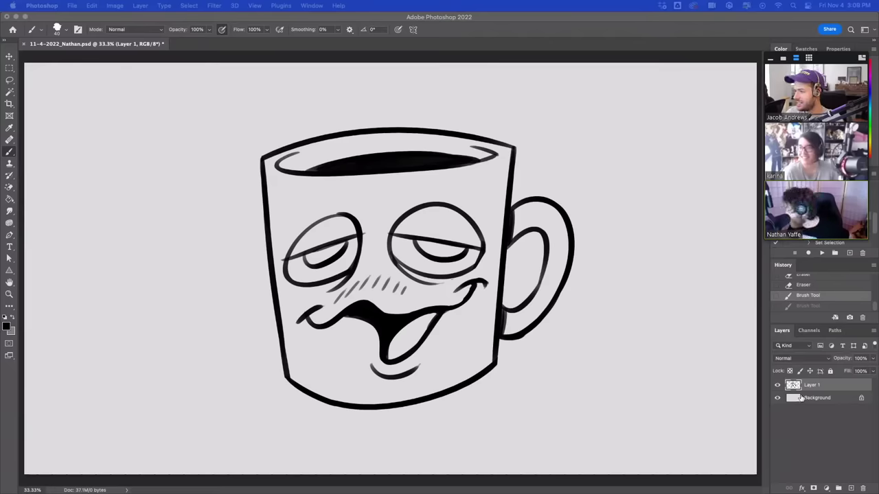
{"action": "left_click", "coordinate": [777, 385]}
{"action": "left_click", "coordinate": [851, 488]}
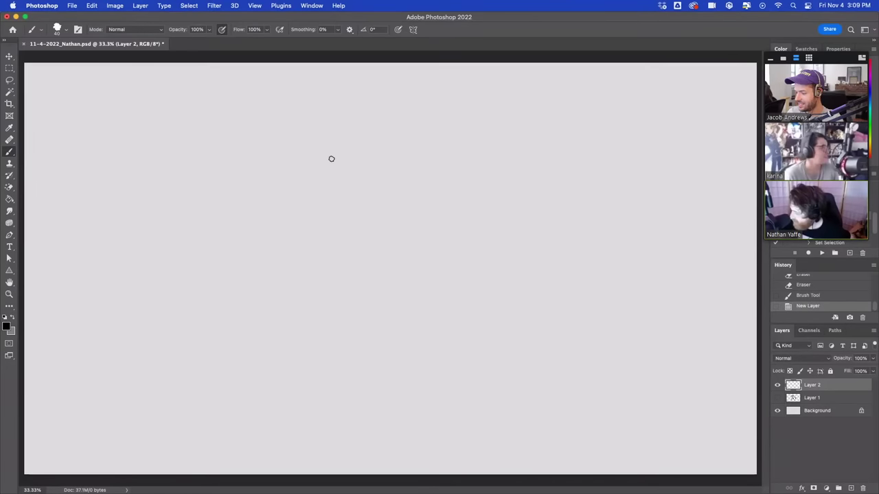
Step: Draw a cartoon face with a U-shaped snout, a shaded oval nose and two touching round eyes with pupils
{"action": "mouse_move", "coordinate": [331, 151]}
{"action": "left_mouse_down"}
{"action": "mouse_move", "coordinate": [329, 190]}
{"action": "mouse_move", "coordinate": [459, 203]}
{"action": "left_mouse_up"}
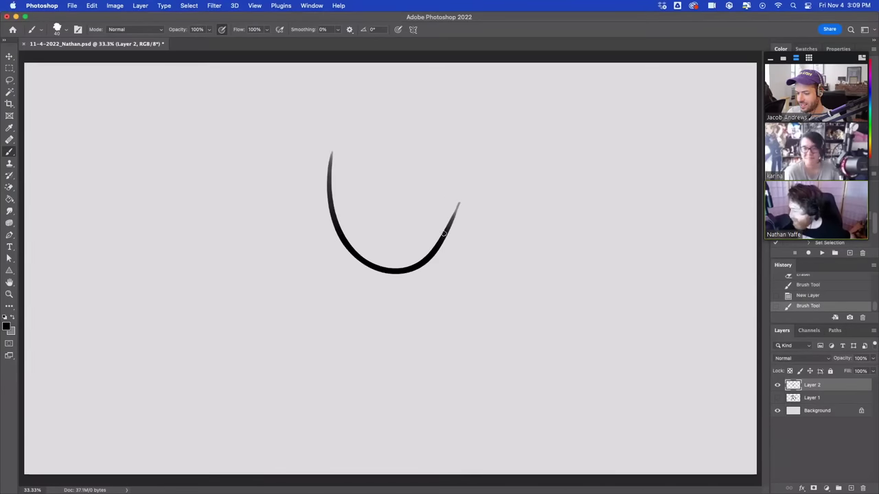
{"action": "left_click_drag", "start_coordinate": [443, 233], "coordinate": [461, 165]}
{"action": "left_click_drag", "start_coordinate": [375, 249], "coordinate": [404, 249]}
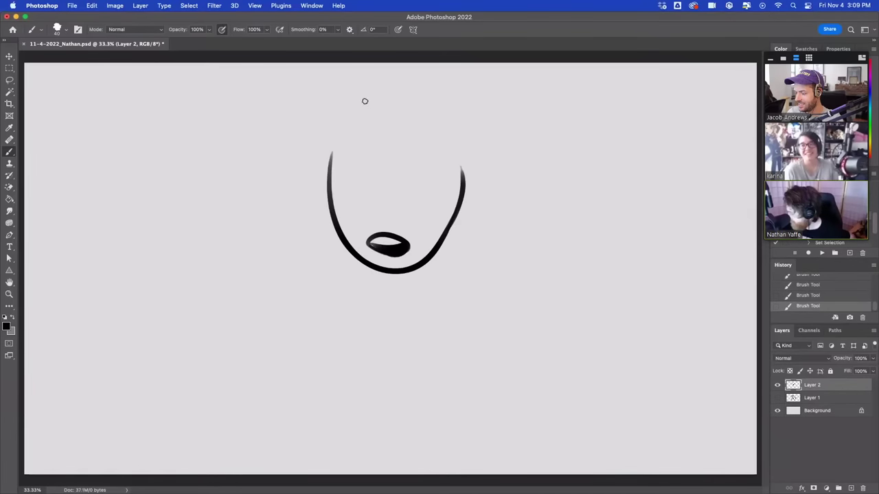
{"action": "mouse_move", "coordinate": [365, 101]}
{"action": "left_mouse_down"}
{"action": "mouse_move", "coordinate": [410, 117]}
{"action": "mouse_move", "coordinate": [367, 107]}
{"action": "mouse_move", "coordinate": [419, 150]}
{"action": "mouse_move", "coordinate": [450, 105]}
{"action": "mouse_move", "coordinate": [440, 108]}
{"action": "mouse_move", "coordinate": [455, 126]}
{"action": "mouse_move", "coordinate": [434, 119]}
{"action": "left_mouse_up"}
{"action": "left_click_drag", "start_coordinate": [366, 121], "coordinate": [390, 121]}
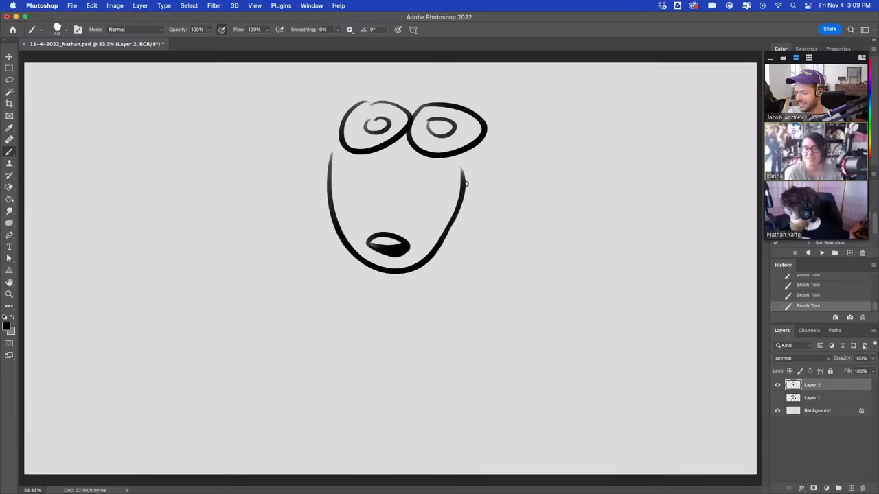
Step: Draw two teeth hanging beneath the snout, with a small oval mark on one of them
{"action": "mouse_move", "coordinate": [375, 271]}
{"action": "left_mouse_down"}
{"action": "mouse_move", "coordinate": [404, 269]}
{"action": "mouse_move", "coordinate": [431, 281]}
{"action": "mouse_move", "coordinate": [425, 276]}
{"action": "left_mouse_up"}
{"action": "key", "text": "super+z"}
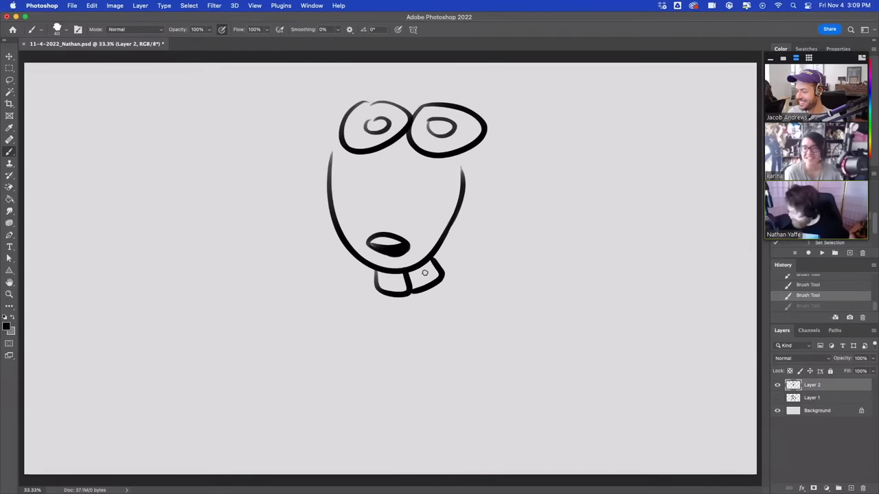
{"action": "key", "text": "super+shift+z"}
{"action": "key", "text": "super+z"}
{"action": "key", "text": "super+shift+z"}
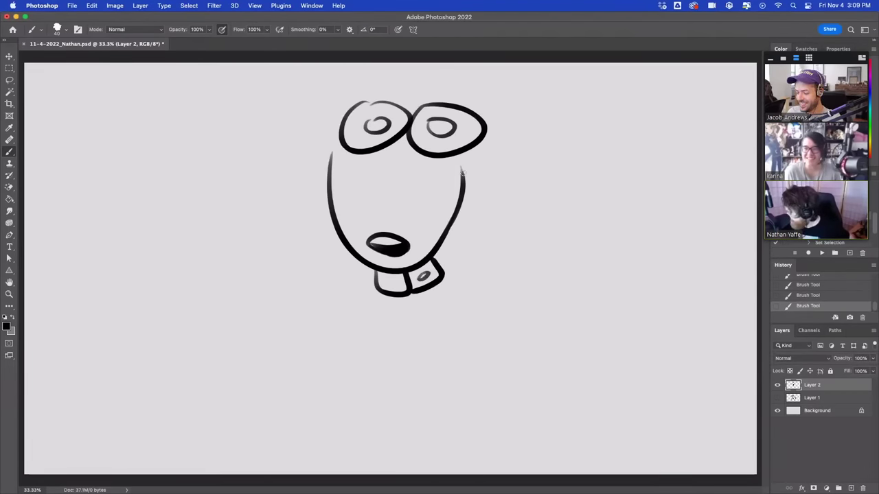
Step: Draw the open mouth beside the snout with a long rounded lower jaw, and fill its upper corner black
{"action": "left_click_drag", "start_coordinate": [462, 168], "coordinate": [485, 230]}
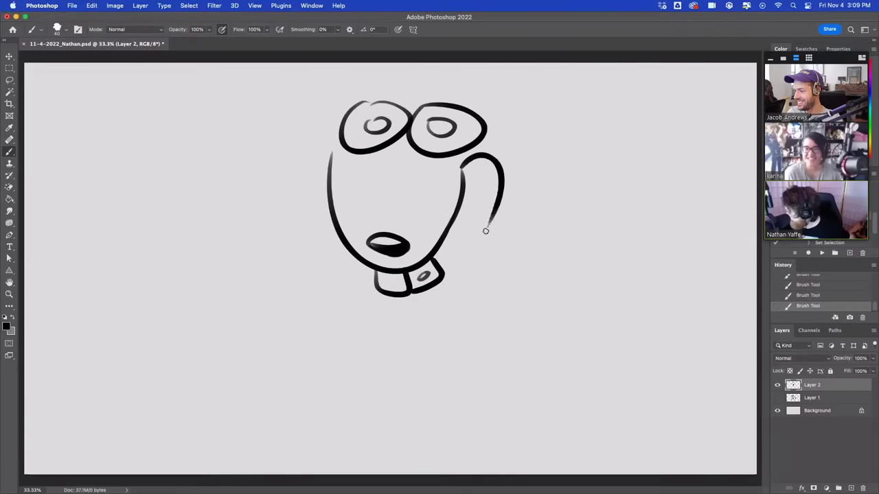
{"action": "key", "text": "super+z"}
{"action": "mouse_move", "coordinate": [462, 166]}
{"action": "left_mouse_down"}
{"action": "mouse_move", "coordinate": [487, 241]}
{"action": "mouse_move", "coordinate": [473, 275]}
{"action": "left_mouse_up"}
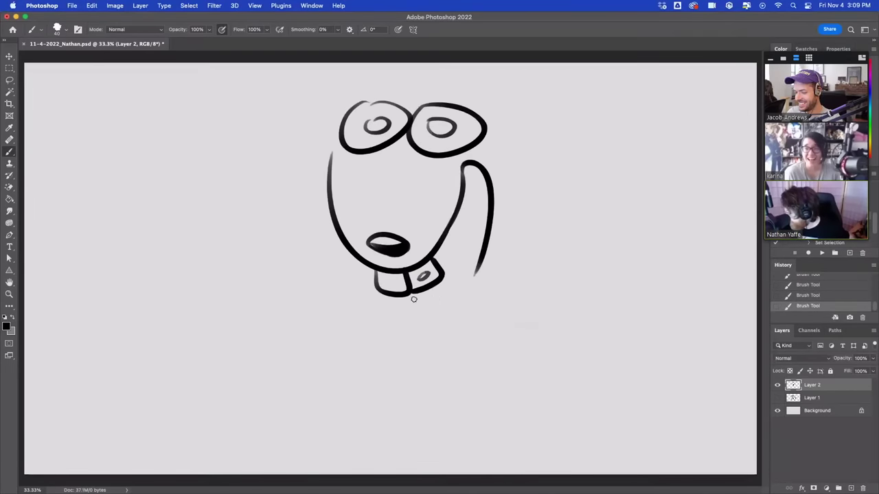
{"action": "left_click_drag", "start_coordinate": [412, 297], "coordinate": [476, 266]}
{"action": "mouse_move", "coordinate": [451, 222]}
{"action": "left_mouse_down"}
{"action": "mouse_move", "coordinate": [492, 195]}
{"action": "mouse_move", "coordinate": [482, 196]}
{"action": "mouse_move", "coordinate": [478, 182]}
{"action": "mouse_move", "coordinate": [464, 199]}
{"action": "mouse_move", "coordinate": [466, 176]}
{"action": "mouse_move", "coordinate": [483, 189]}
{"action": "left_mouse_up"}
Step: Thicken the outer edge of the mouth just above the lower jaw with a short brush stroke
{"action": "left_click_drag", "start_coordinate": [475, 282], "coordinate": [486, 244]}
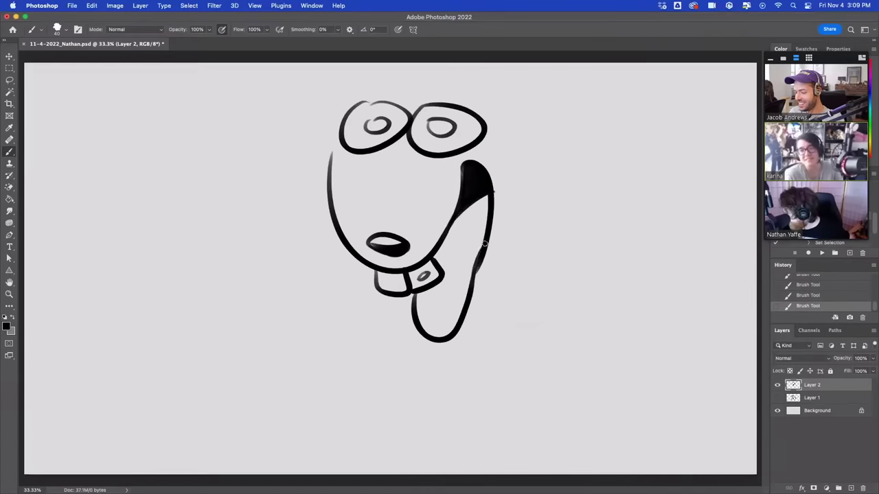
{"action": "key", "text": "super+z"}
{"action": "left_click_drag", "start_coordinate": [475, 280], "coordinate": [486, 240]}
{"action": "key", "text": "super+z"}
{"action": "key", "text": "super+shift+z"}
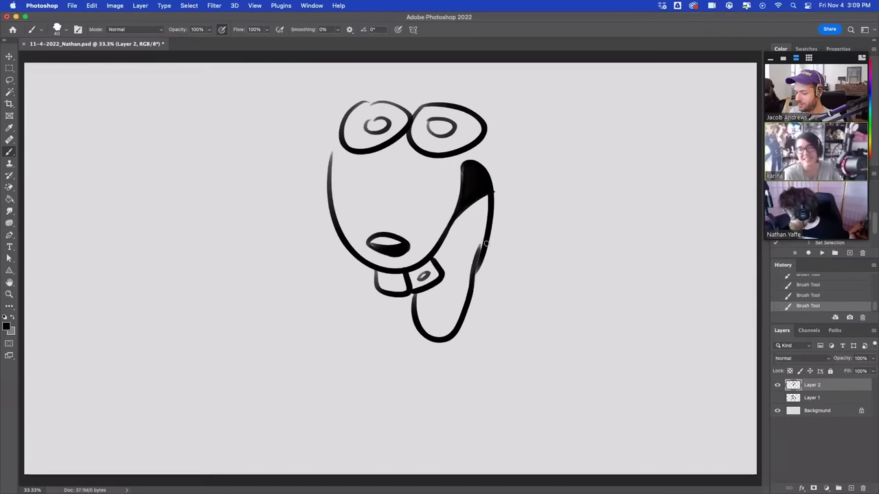
Step: Draw a curved cheek line outside the mouth, rising from the jaw's outer edge toward the mouth corner
{"action": "left_click_drag", "start_coordinate": [480, 280], "coordinate": [505, 219]}
{"action": "key", "text": "super+z"}
{"action": "key", "text": "super+shift+z"}
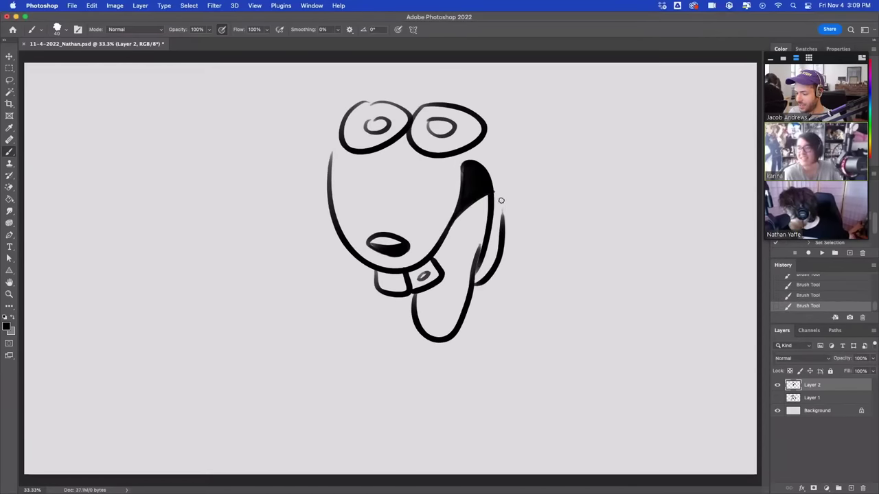
{"action": "key", "text": "super+z"}
{"action": "left_click_drag", "start_coordinate": [474, 284], "coordinate": [506, 203]}
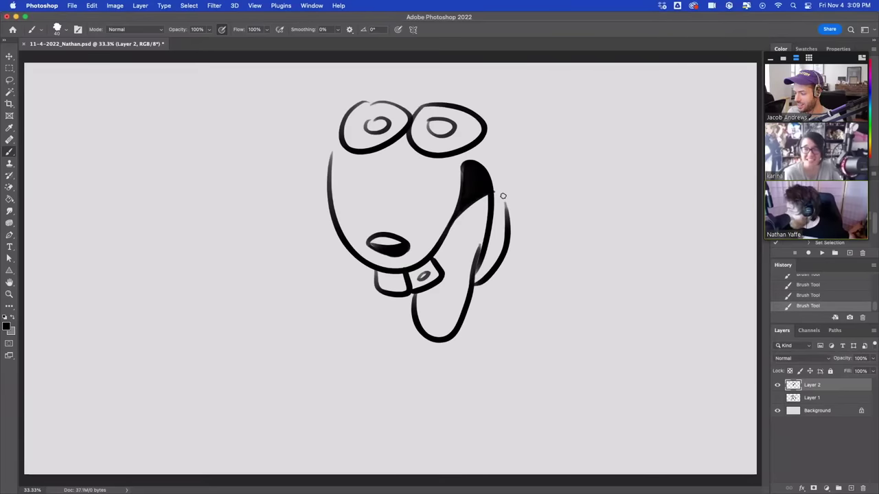
Step: Move the face drawing down and to the left on the canvas, and return to the Brush tool
{"action": "left_click", "coordinate": [10, 57]}
{"action": "left_click_drag", "start_coordinate": [470, 153], "coordinate": [421, 182]}
{"action": "left_click", "coordinate": [10, 152]}
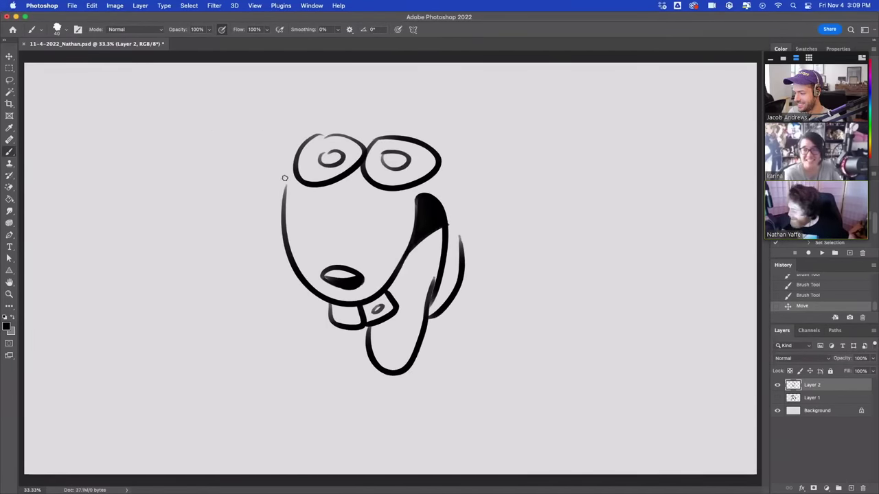
{"action": "mouse_move", "coordinate": [285, 178]}
{"action": "left_mouse_down"}
{"action": "mouse_move", "coordinate": [287, 138]}
{"action": "mouse_move", "coordinate": [332, 98]}
{"action": "left_mouse_up"}
{"action": "key", "text": "super+z"}
{"action": "key", "text": "super+shift+z"}
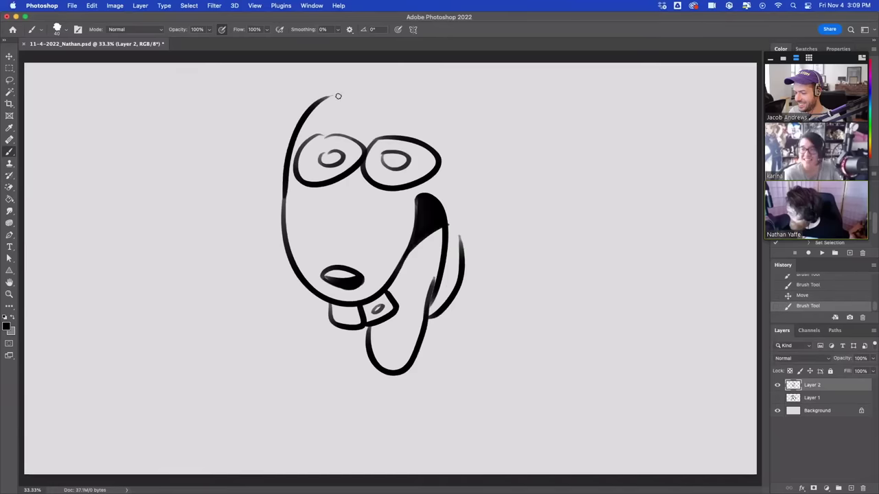
{"action": "key", "text": "super+z"}
{"action": "left_click_drag", "start_coordinate": [285, 246], "coordinate": [342, 91]}
{"action": "key", "text": "super+z"}
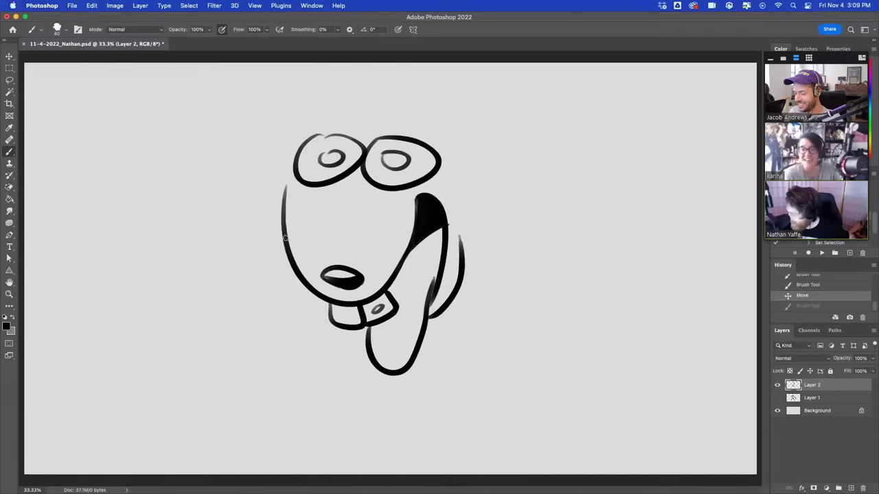
{"action": "mouse_move", "coordinate": [286, 239]}
{"action": "left_mouse_down"}
{"action": "mouse_move", "coordinate": [280, 211]}
{"action": "mouse_move", "coordinate": [345, 83]}
{"action": "left_mouse_up"}
{"action": "key", "text": "super+z"}
Step: Go over the left side of the snout outline, and erase it down to just beside the nose
{"action": "left_click_drag", "start_coordinate": [284, 185], "coordinate": [300, 275]}
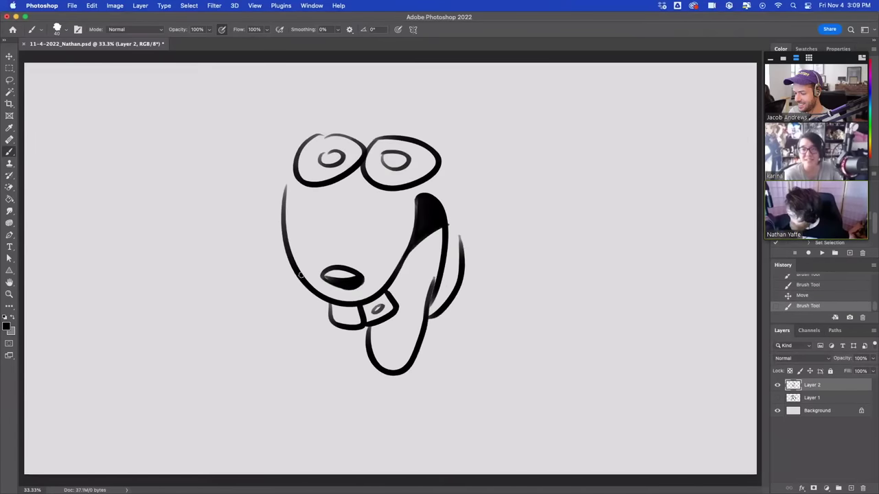
{"action": "mouse_move", "coordinate": [285, 189]}
{"action": "left_mouse_down"}
{"action": "mouse_move", "coordinate": [300, 271]}
{"action": "mouse_move", "coordinate": [290, 263]}
{"action": "left_mouse_up"}
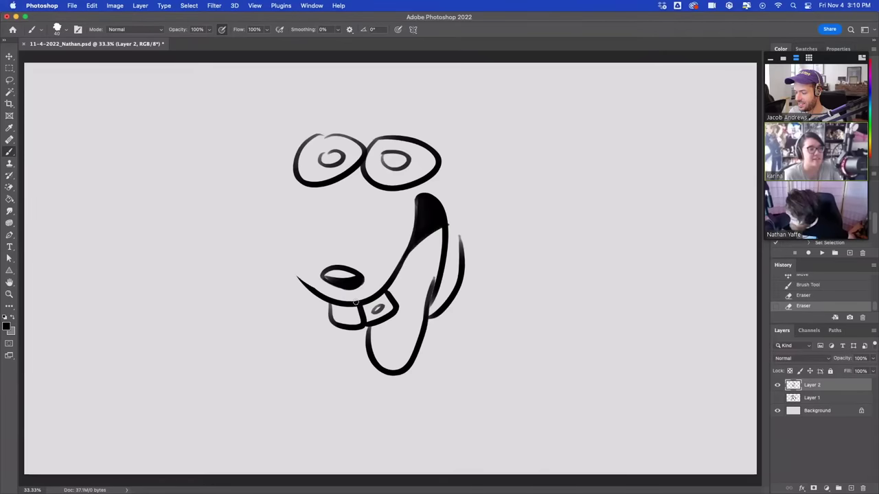
Step: Redraw the left side of the snout as one thick curve rising from the mouth line, undoing the unsatisfactory strokes
{"action": "left_click_drag", "start_coordinate": [322, 301], "coordinate": [302, 177]}
{"action": "key", "text": "super+z"}
{"action": "mouse_move", "coordinate": [311, 294]}
{"action": "left_mouse_down"}
{"action": "mouse_move", "coordinate": [267, 217]}
{"action": "mouse_move", "coordinate": [282, 175]}
{"action": "left_mouse_up"}
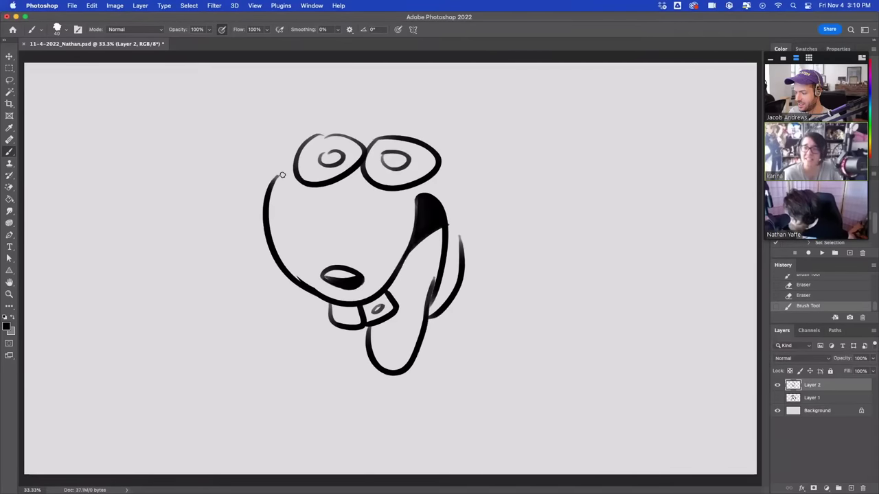
{"action": "key", "text": "super+z"}
{"action": "mouse_move", "coordinate": [313, 297]}
{"action": "left_mouse_down"}
{"action": "mouse_move", "coordinate": [284, 198]}
{"action": "mouse_move", "coordinate": [320, 103]}
{"action": "left_mouse_up"}
{"action": "key", "text": "super+z"}
Step: Extend the snout's left outline upward until it tucks into the lower left edge of the left eye, retrying the stroke until it joins smoothly
{"action": "left_click_drag", "start_coordinate": [284, 200], "coordinate": [321, 100]}
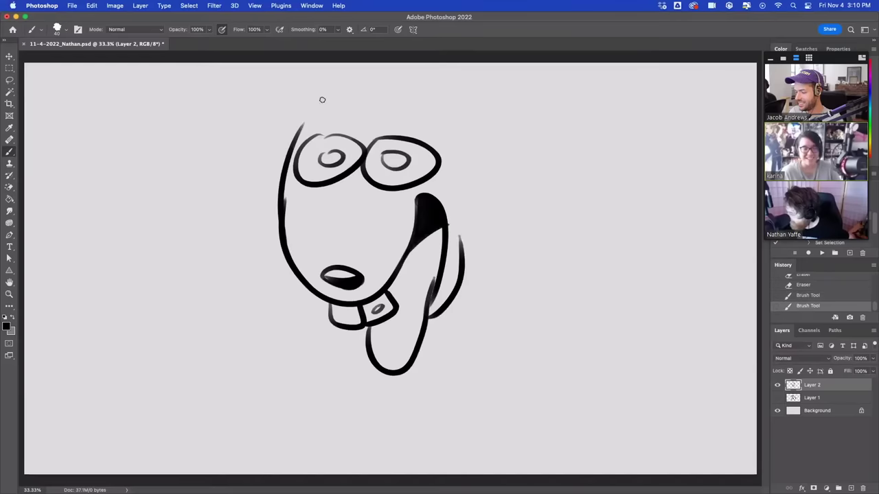
{"action": "key", "text": "super+z"}
{"action": "left_click_drag", "start_coordinate": [282, 205], "coordinate": [326, 100]}
{"action": "key", "text": "super+z"}
{"action": "left_click_drag", "start_coordinate": [283, 214], "coordinate": [297, 177]}
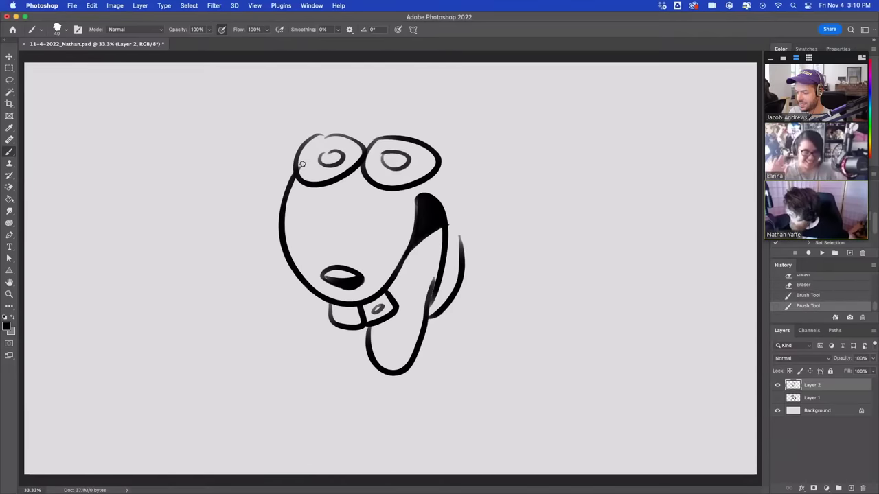
{"action": "key", "text": "super+z"}
{"action": "left_click_drag", "start_coordinate": [281, 209], "coordinate": [302, 173]}
{"action": "key", "text": "super+z"}
{"action": "left_click_drag", "start_coordinate": [282, 209], "coordinate": [300, 172]}
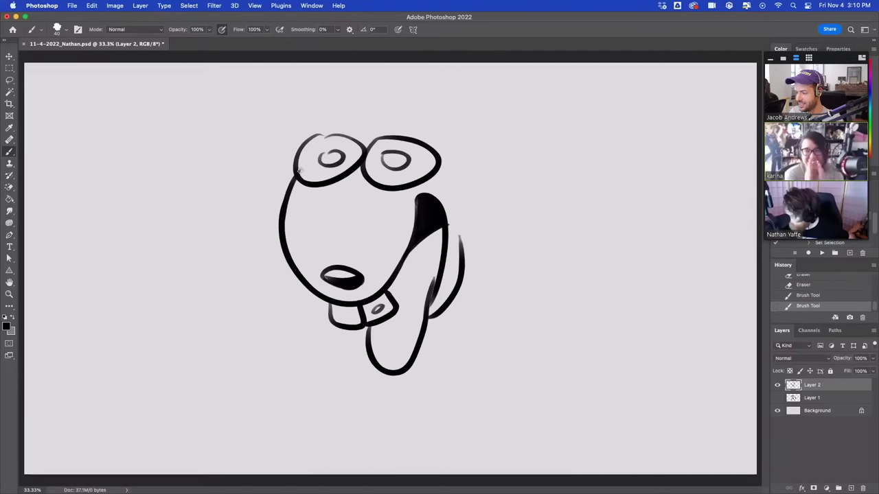
Step: Redraw the top of the left eye as a closed, rounded outline meeting the right eye
{"action": "left_click_drag", "start_coordinate": [320, 136], "coordinate": [373, 151]}
{"action": "key", "text": "super+z"}
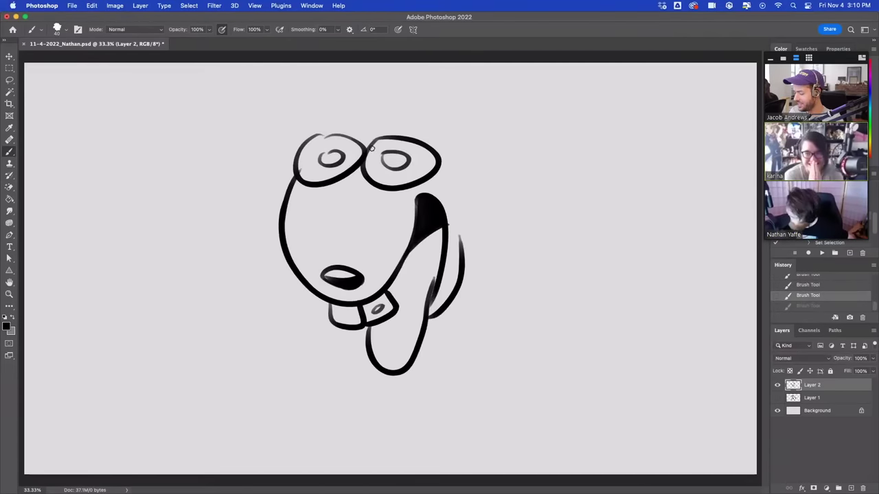
{"action": "left_click_drag", "start_coordinate": [305, 168], "coordinate": [305, 166]}
Step: Redraw the left eye's pupil as a small horizontal oval near the eye's center, undoing and restoring strokes to compare versions
{"action": "mouse_move", "coordinate": [346, 143]}
{"action": "left_mouse_down"}
{"action": "mouse_move", "coordinate": [326, 132]}
{"action": "mouse_move", "coordinate": [362, 152]}
{"action": "mouse_move", "coordinate": [347, 135]}
{"action": "mouse_move", "coordinate": [320, 157]}
{"action": "mouse_move", "coordinate": [327, 140]}
{"action": "mouse_move", "coordinate": [362, 149]}
{"action": "mouse_move", "coordinate": [334, 151]}
{"action": "left_mouse_up"}
{"action": "key", "text": "super+z"}
{"action": "key", "text": "super+z"}
{"action": "key", "text": "super+shift+z"}
{"action": "key", "text": "super+z"}
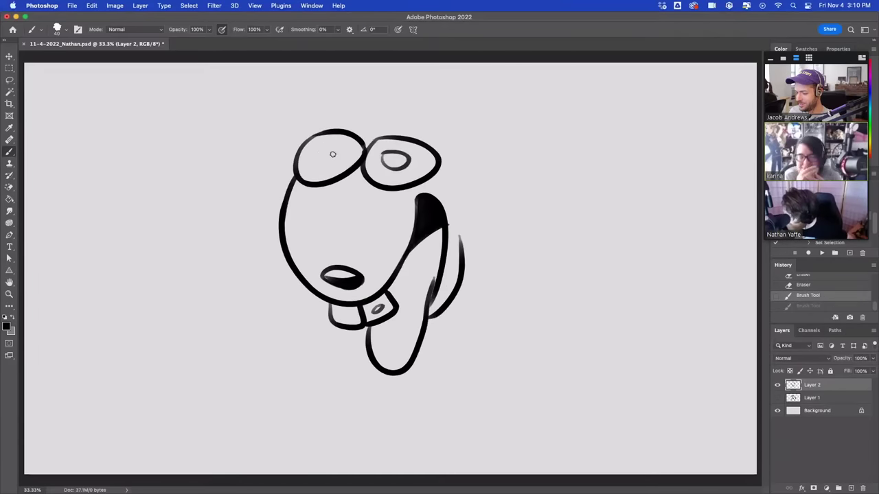
{"action": "key", "text": "super+shift+z"}
{"action": "key", "text": "super+z"}
{"action": "key", "text": "super+shift+z"}
{"action": "key", "text": "super+z"}
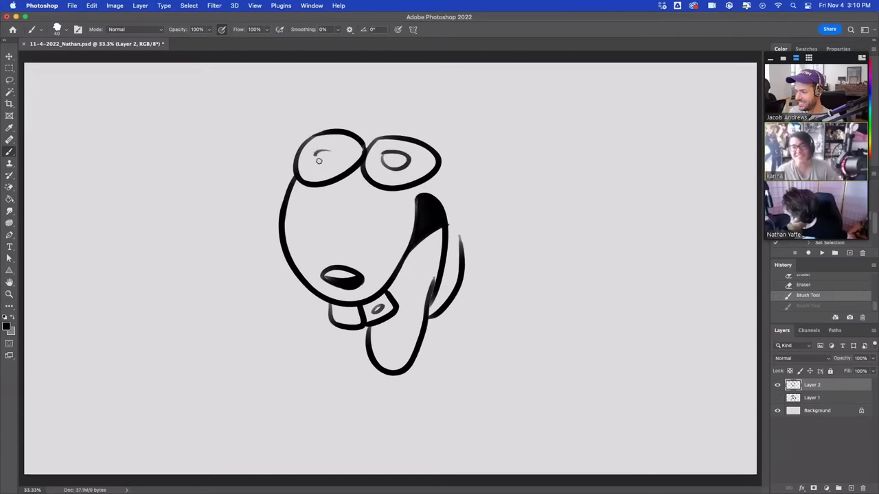
{"action": "key", "text": "super+shift+z"}
Step: Draw the top of the head as a wide arc from the left eye, with a long drooping ear behind the cheek
{"action": "mouse_move", "coordinate": [331, 129]}
{"action": "left_mouse_down"}
{"action": "mouse_move", "coordinate": [459, 156]}
{"action": "mouse_move", "coordinate": [462, 188]}
{"action": "mouse_move", "coordinate": [464, 122]}
{"action": "mouse_move", "coordinate": [491, 180]}
{"action": "left_mouse_up"}
{"action": "key", "text": "super+z"}
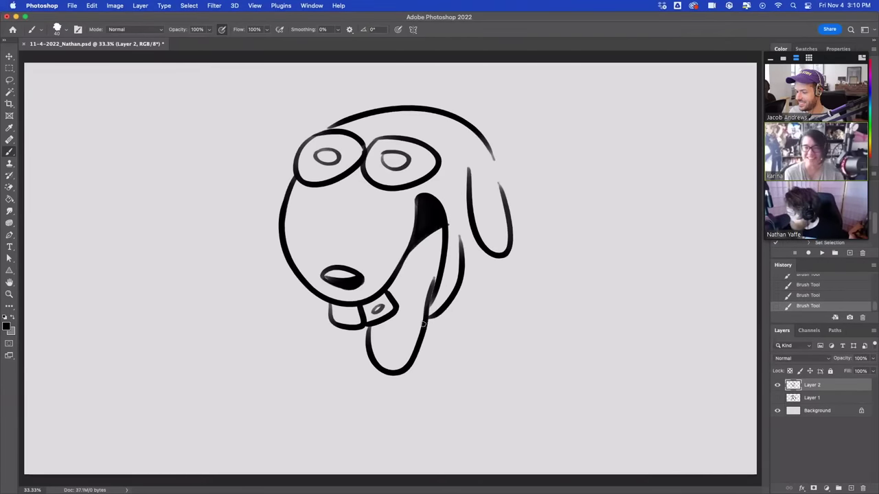
{"action": "left_click_drag", "start_coordinate": [493, 259], "coordinate": [482, 375]}
{"action": "key", "text": "super+z"}
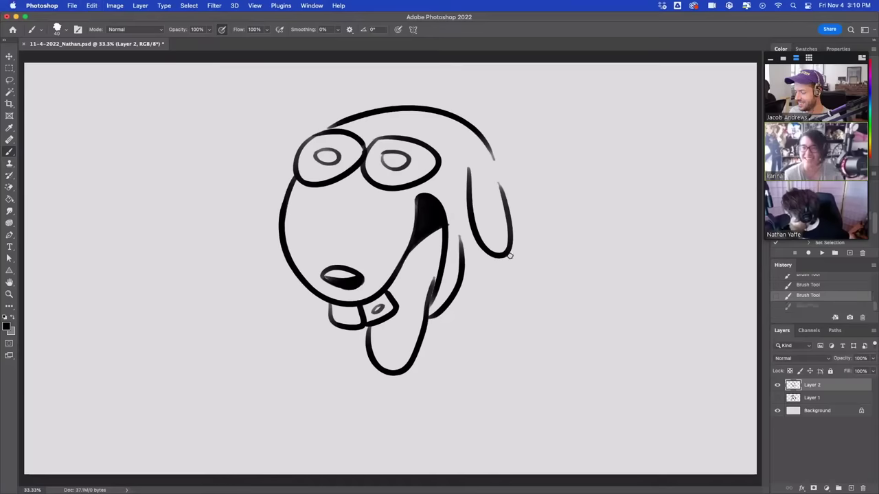
Step: Add small sweat drops on the forehead, beside the right eye, and on both sides of the snout
{"action": "left_click_drag", "start_coordinate": [452, 154], "coordinate": [457, 155]}
{"action": "left_click_drag", "start_coordinate": [411, 123], "coordinate": [416, 123]}
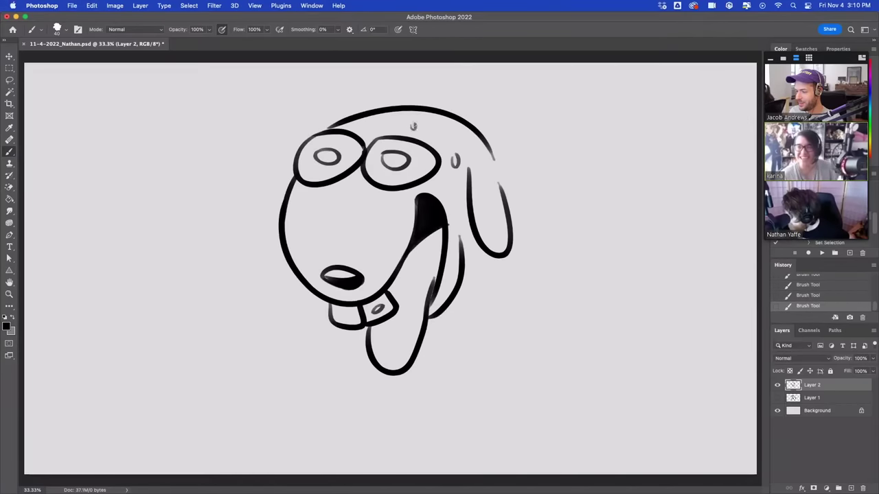
{"action": "left_click_drag", "start_coordinate": [297, 219], "coordinate": [302, 220]}
{"action": "left_click_drag", "start_coordinate": [387, 232], "coordinate": [390, 234]}
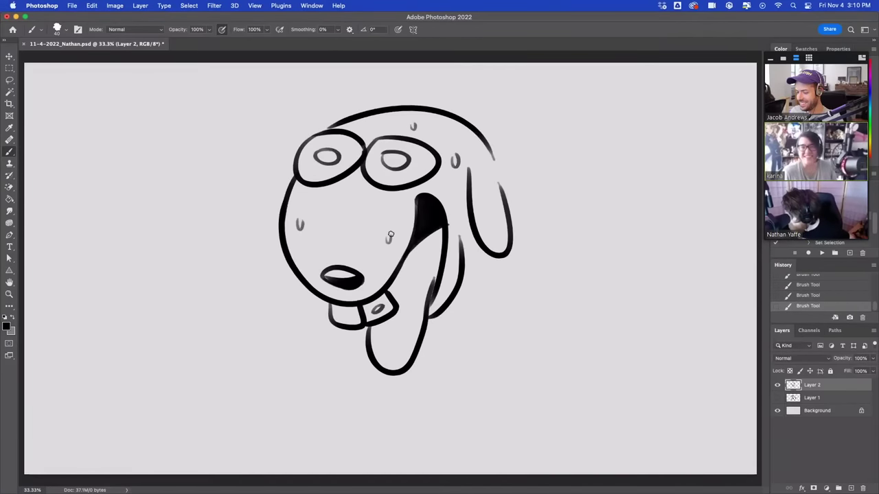
Step: Draw short shake marks above both sides of the head and a small crease under each eye
{"action": "left_click_drag", "start_coordinate": [469, 102], "coordinate": [495, 116]}
{"action": "key", "text": "super+z"}
{"action": "left_click_drag", "start_coordinate": [490, 98], "coordinate": [502, 101]}
{"action": "mouse_move", "coordinate": [287, 135]}
{"action": "left_mouse_down"}
{"action": "mouse_move", "coordinate": [273, 158]}
{"action": "mouse_move", "coordinate": [264, 147]}
{"action": "left_mouse_up"}
{"action": "left_click_drag", "start_coordinate": [293, 126], "coordinate": [284, 138]}
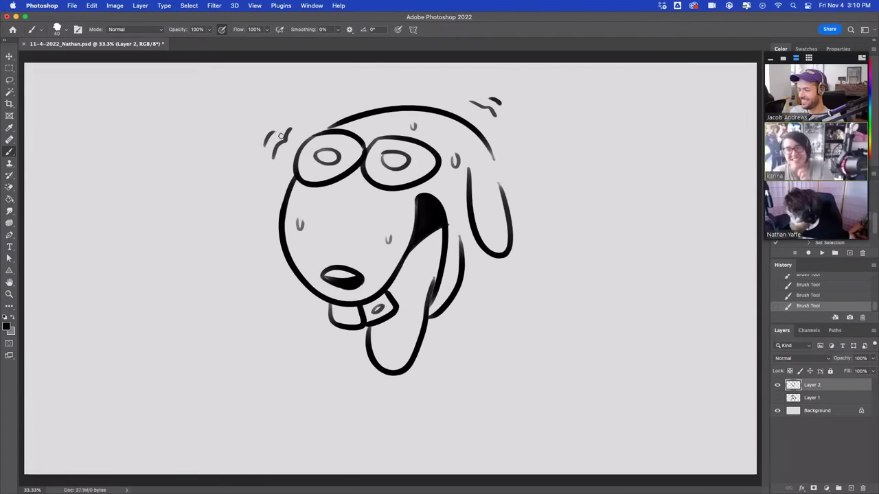
{"action": "left_click_drag", "start_coordinate": [309, 192], "coordinate": [394, 198]}
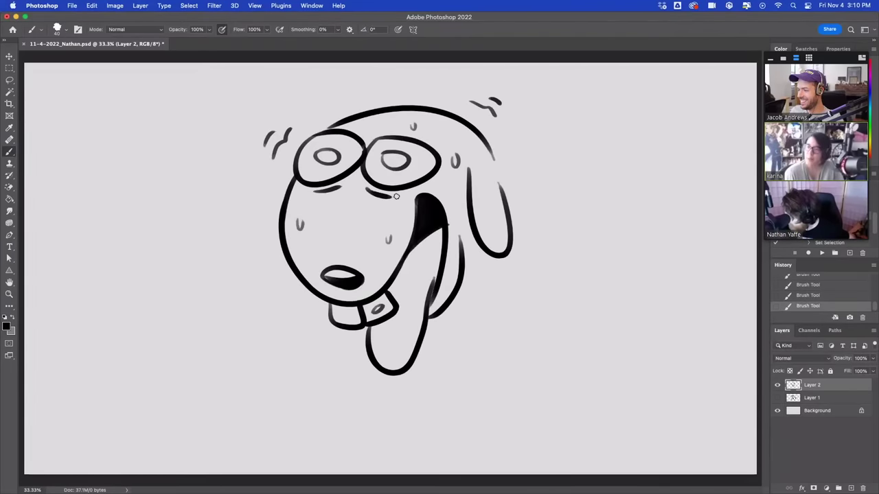
Step: Draw the dog's back as a large curve from behind the ear down to the rump
{"action": "left_click_drag", "start_coordinate": [486, 252], "coordinate": [489, 312]}
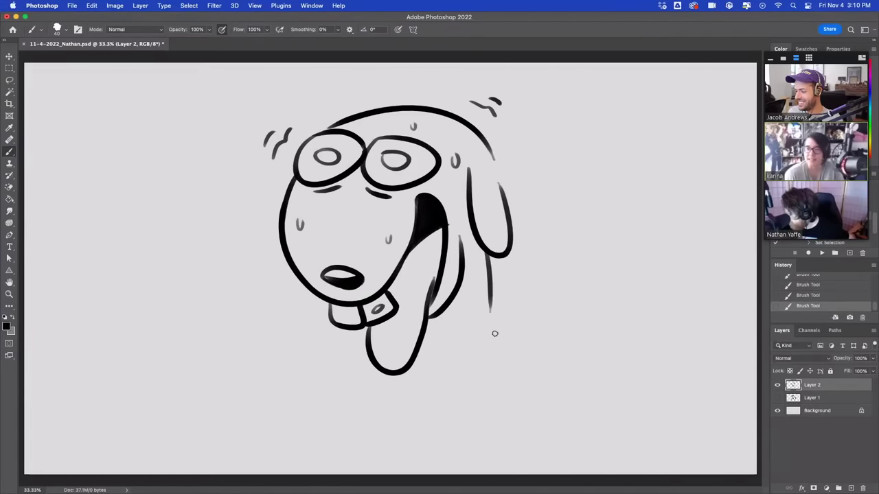
{"action": "key", "text": "super+z"}
{"action": "left_click_drag", "start_coordinate": [505, 205], "coordinate": [481, 378]}
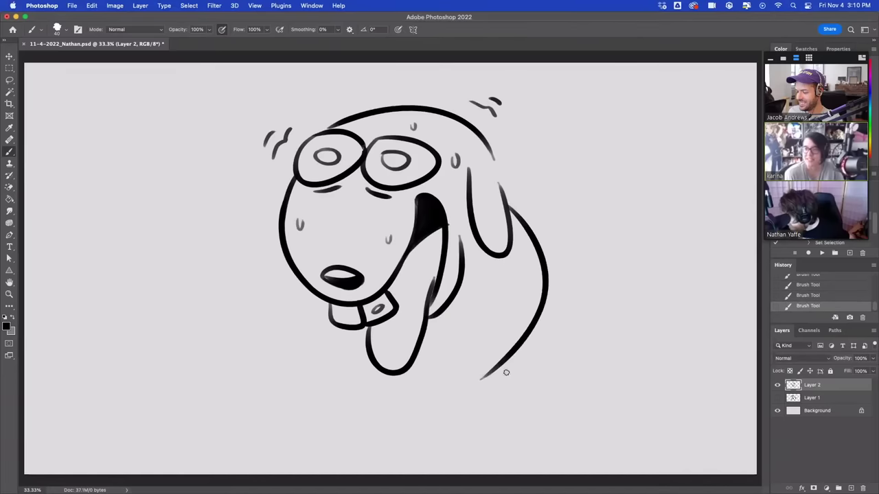
Step: Draw the rounded haunch and hind leg with a toed paw, and a front leg with a paw under the snout
{"action": "mouse_move", "coordinate": [479, 317]}
{"action": "left_mouse_down"}
{"action": "mouse_move", "coordinate": [453, 378]}
{"action": "mouse_move", "coordinate": [410, 400]}
{"action": "mouse_move", "coordinate": [439, 411]}
{"action": "mouse_move", "coordinate": [485, 373]}
{"action": "left_mouse_up"}
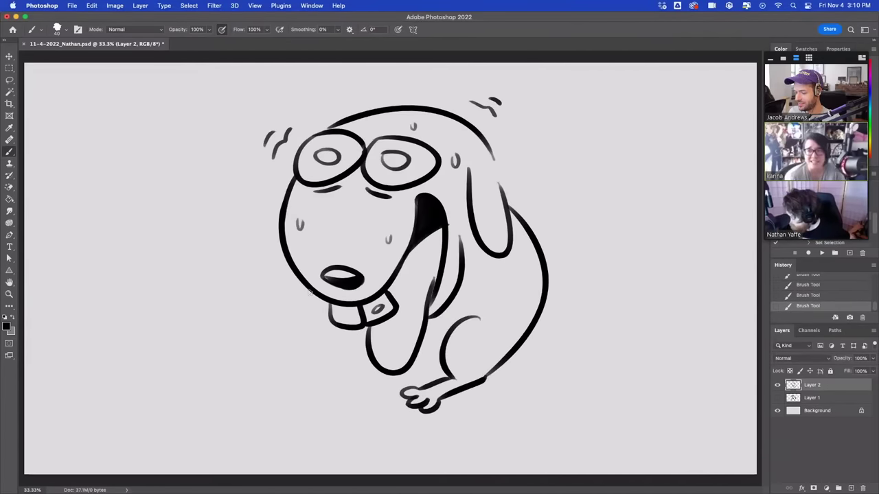
{"action": "key", "text": "super+z"}
{"action": "mouse_move", "coordinate": [300, 288]}
{"action": "left_mouse_down"}
{"action": "mouse_move", "coordinate": [338, 390]}
{"action": "mouse_move", "coordinate": [357, 397]}
{"action": "mouse_move", "coordinate": [374, 383]}
{"action": "mouse_move", "coordinate": [319, 300]}
{"action": "left_mouse_up"}
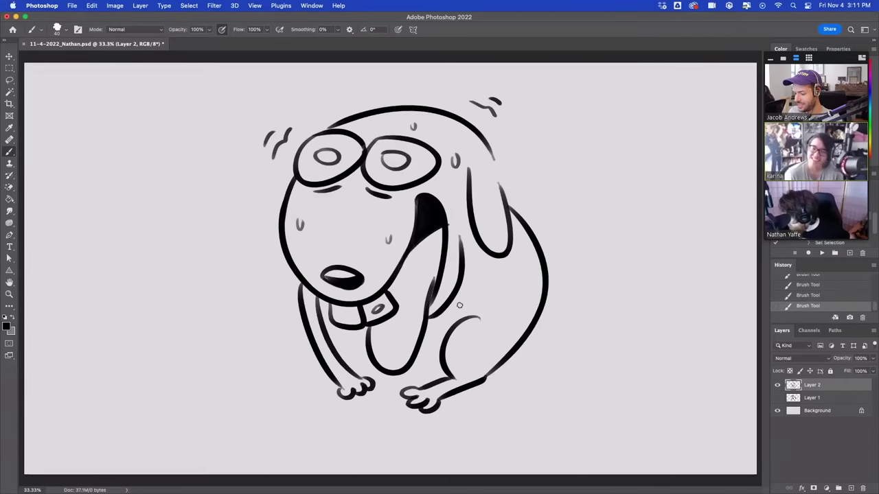
Step: Draw the near front leg slanting from below the cheek to a paw behind the lower jaw, erasing its overlap with the haunch
{"action": "left_click_drag", "start_coordinate": [472, 284], "coordinate": [417, 358]}
{"action": "key", "text": "super+z"}
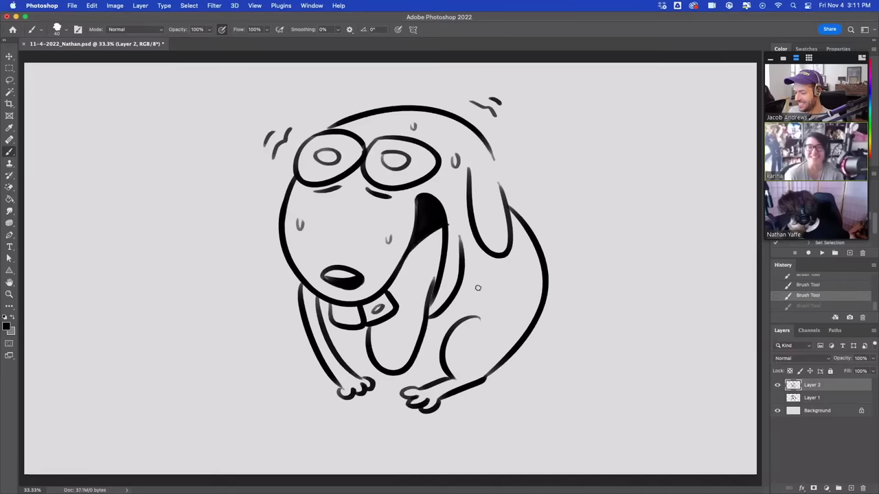
{"action": "left_click_drag", "start_coordinate": [474, 288], "coordinate": [427, 337]}
{"action": "mouse_move", "coordinate": [378, 379]}
{"action": "left_mouse_down"}
{"action": "mouse_move", "coordinate": [375, 393]}
{"action": "mouse_move", "coordinate": [388, 394]}
{"action": "mouse_move", "coordinate": [450, 335]}
{"action": "mouse_move", "coordinate": [490, 321]}
{"action": "left_mouse_up"}
{"action": "key", "text": "super+z"}
{"action": "left_click_drag", "start_coordinate": [453, 353], "coordinate": [486, 315]}
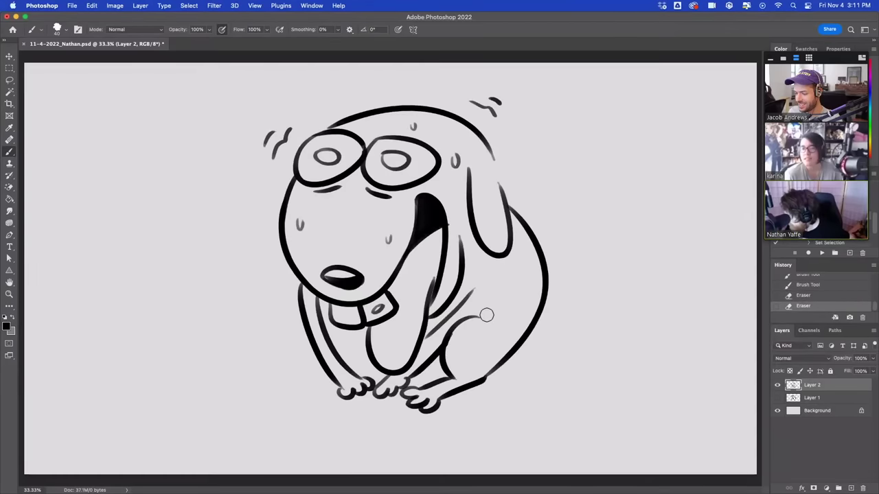
Step: Draw the far hind leg with its paw behind the left front leg, and add two sweat drops on the body
{"action": "mouse_move", "coordinate": [345, 330]}
{"action": "left_mouse_down"}
{"action": "mouse_move", "coordinate": [374, 366]}
{"action": "mouse_move", "coordinate": [307, 389]}
{"action": "mouse_move", "coordinate": [317, 399]}
{"action": "left_mouse_up"}
{"action": "mouse_move", "coordinate": [314, 393]}
{"action": "left_mouse_down"}
{"action": "mouse_move", "coordinate": [327, 405]}
{"action": "mouse_move", "coordinate": [340, 391]}
{"action": "left_mouse_up"}
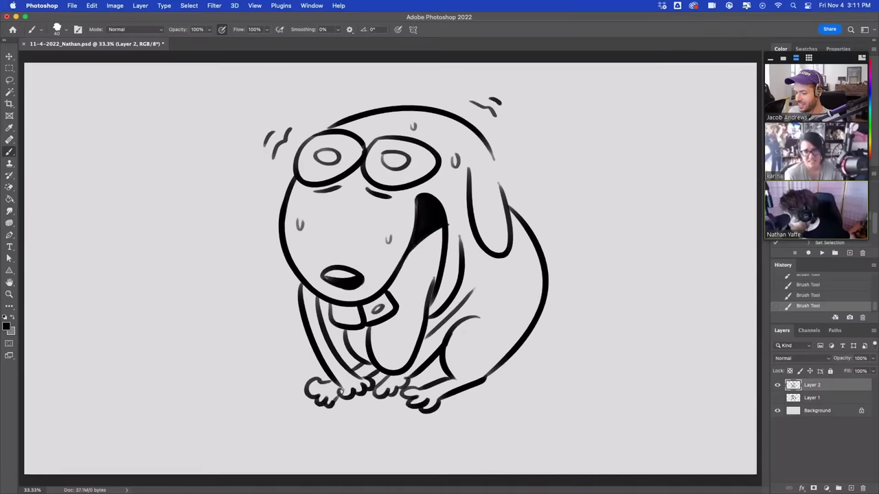
{"action": "left_click_drag", "start_coordinate": [508, 275], "coordinate": [516, 277]}
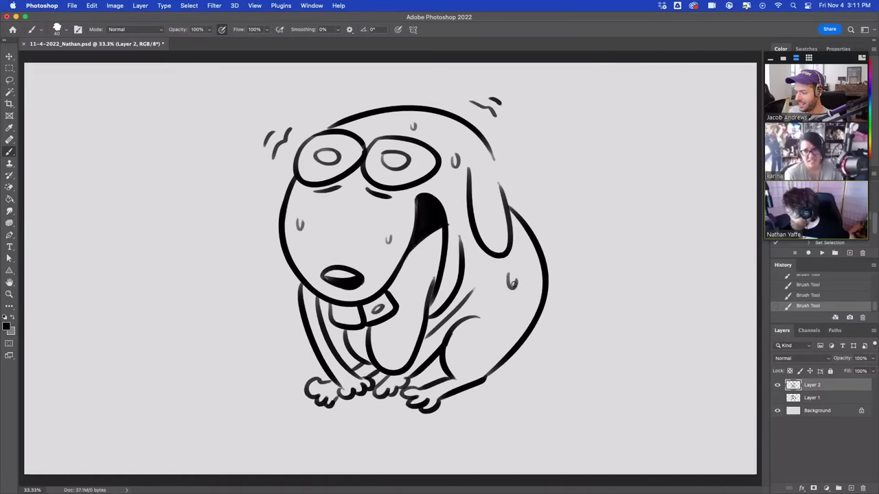
{"action": "left_click_drag", "start_coordinate": [499, 308], "coordinate": [505, 309]}
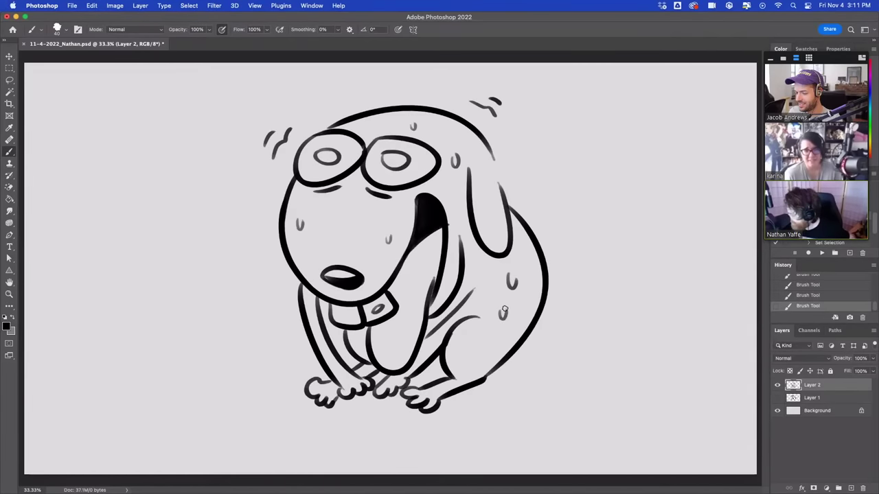
Step: Clean up the outer edge of the dark mouth corner with the eraser, and undo the extra brush stroke there
{"action": "left_click_drag", "start_coordinate": [454, 237], "coordinate": [447, 184]}
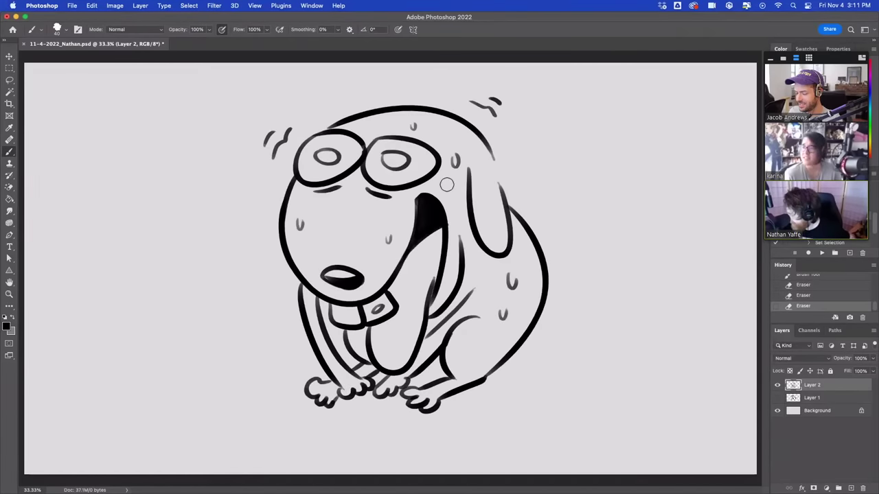
{"action": "left_click_drag", "start_coordinate": [412, 207], "coordinate": [439, 188]}
{"action": "key", "text": "ctrl+z"}
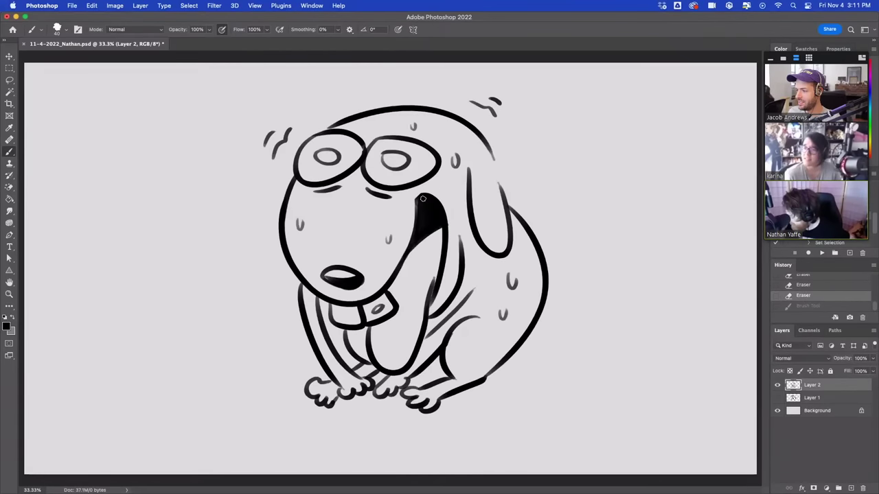
Step: Add a drip at the tip of the lower jaw and a drop above it, and rework the paw lines behind it
{"action": "mouse_move", "coordinate": [395, 364]}
{"action": "left_mouse_down"}
{"action": "mouse_move", "coordinate": [396, 395]}
{"action": "mouse_move", "coordinate": [394, 365]}
{"action": "mouse_move", "coordinate": [393, 377]}
{"action": "left_mouse_up"}
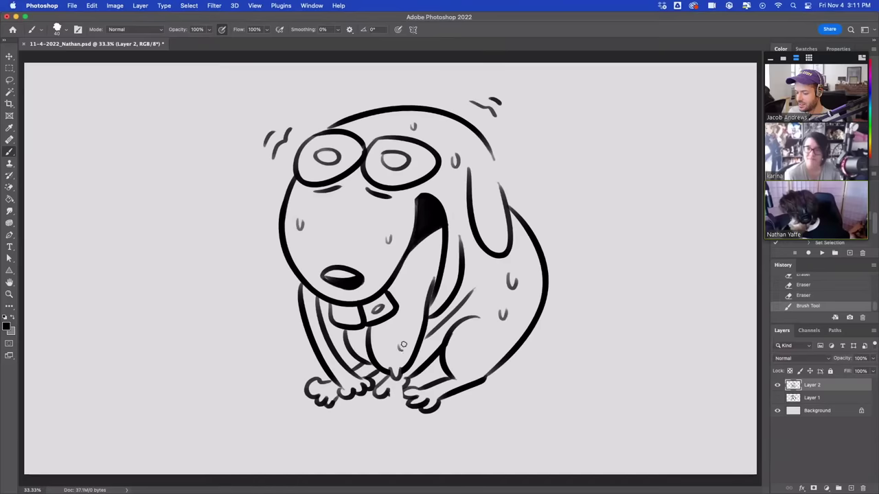
{"action": "left_click_drag", "start_coordinate": [399, 342], "coordinate": [404, 343]}
{"action": "mouse_move", "coordinate": [390, 395]}
{"action": "left_mouse_down"}
{"action": "mouse_move", "coordinate": [411, 387]}
{"action": "mouse_move", "coordinate": [416, 368]}
{"action": "left_mouse_up"}
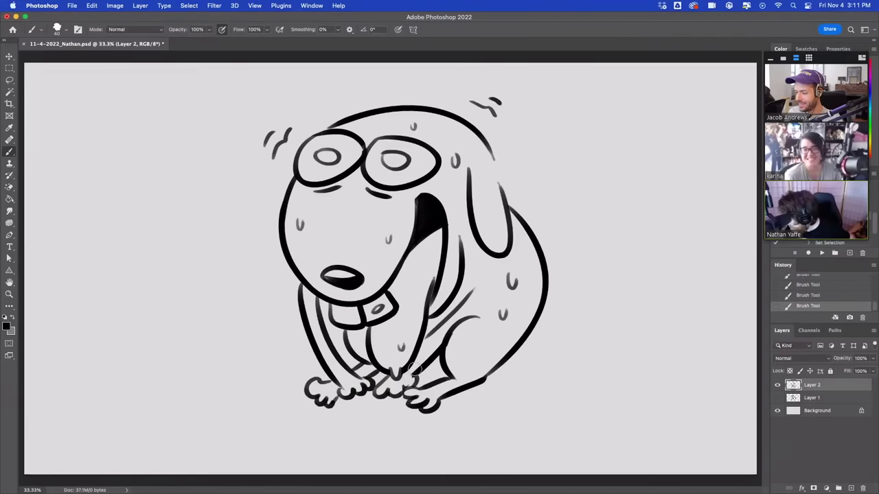
Step: Connect the right ear's outer edge to the head, and draw a small drooping ear on the far side of the snout
{"action": "left_click_drag", "start_coordinate": [489, 153], "coordinate": [506, 204]}
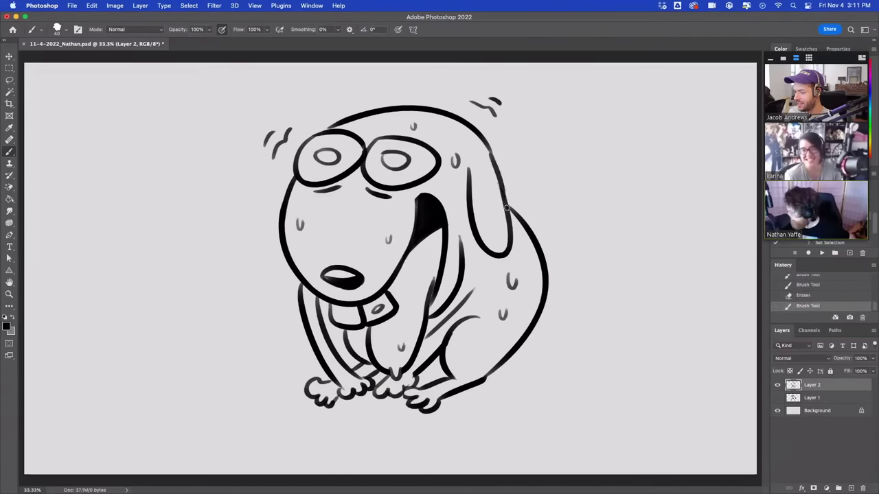
{"action": "mouse_move", "coordinate": [290, 174]}
{"action": "left_mouse_down"}
{"action": "mouse_move", "coordinate": [259, 225]}
{"action": "mouse_move", "coordinate": [283, 216]}
{"action": "left_mouse_up"}
{"action": "key", "text": "super+z"}
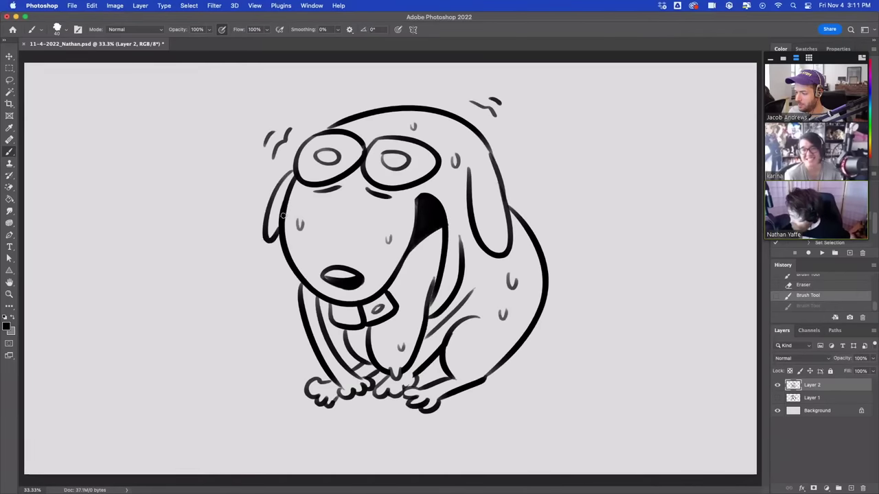
Step: Draw a short, pointed tail curling upward from the rump, with a thick outline
{"action": "mouse_move", "coordinate": [523, 344]}
{"action": "left_mouse_down"}
{"action": "mouse_move", "coordinate": [559, 316]}
{"action": "mouse_move", "coordinate": [536, 361]}
{"action": "mouse_move", "coordinate": [574, 347]}
{"action": "mouse_move", "coordinate": [514, 349]}
{"action": "left_mouse_up"}
{"action": "key", "text": "super+z"}
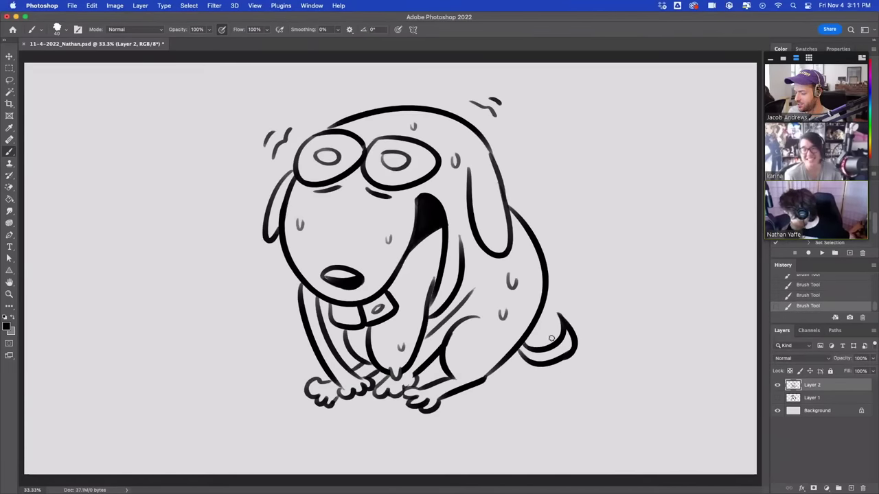
{"action": "key", "text": "super+z"}
{"action": "left_click_drag", "start_coordinate": [574, 347], "coordinate": [519, 349]}
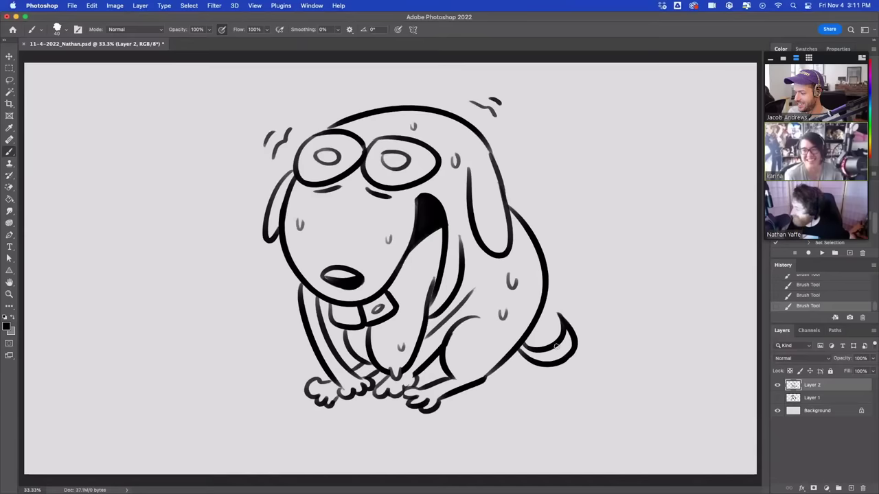
Step: Add two short motion marks beside the upper back, and darken the left edge of the nose
{"action": "left_click_drag", "start_coordinate": [556, 245], "coordinate": [559, 261]}
{"action": "left_click_drag", "start_coordinate": [566, 246], "coordinate": [570, 260]}
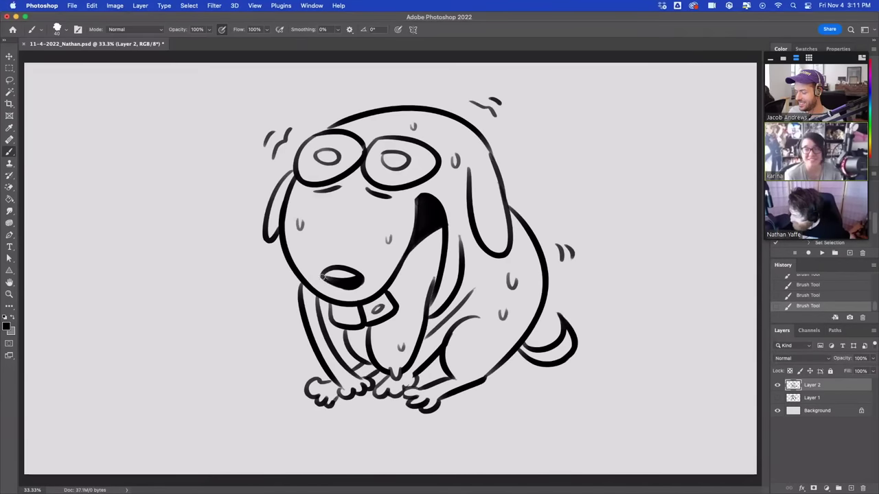
{"action": "left_click_drag", "start_coordinate": [322, 276], "coordinate": [339, 280]}
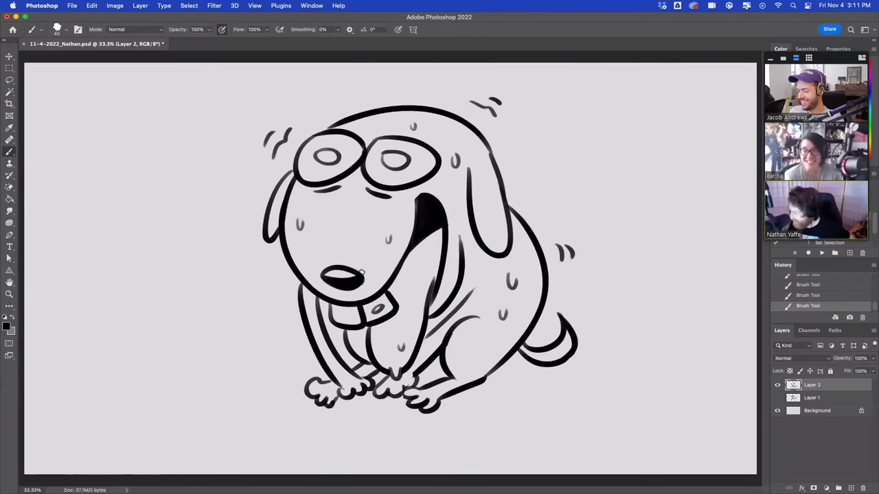
Step: Draw a small puff cloud with two speed lines shooting out from each side of the head
{"action": "left_click_drag", "start_coordinate": [514, 170], "coordinate": [528, 169]}
{"action": "mouse_move", "coordinate": [516, 175]}
{"action": "left_mouse_down"}
{"action": "mouse_move", "coordinate": [546, 163]}
{"action": "mouse_move", "coordinate": [555, 178]}
{"action": "left_mouse_up"}
{"action": "mouse_move", "coordinate": [532, 180]}
{"action": "left_mouse_down"}
{"action": "mouse_move", "coordinate": [542, 193]}
{"action": "mouse_move", "coordinate": [559, 176]}
{"action": "left_mouse_up"}
{"action": "left_click_drag", "start_coordinate": [246, 174], "coordinate": [261, 172]}
{"action": "mouse_move", "coordinate": [244, 180]}
{"action": "left_mouse_down"}
{"action": "mouse_move", "coordinate": [263, 180]}
{"action": "mouse_move", "coordinate": [239, 163]}
{"action": "mouse_move", "coordinate": [231, 180]}
{"action": "mouse_move", "coordinate": [234, 162]}
{"action": "mouse_move", "coordinate": [226, 162]}
{"action": "mouse_move", "coordinate": [225, 178]}
{"action": "mouse_move", "coordinate": [232, 176]}
{"action": "left_mouse_up"}
{"action": "key", "text": "super+z"}
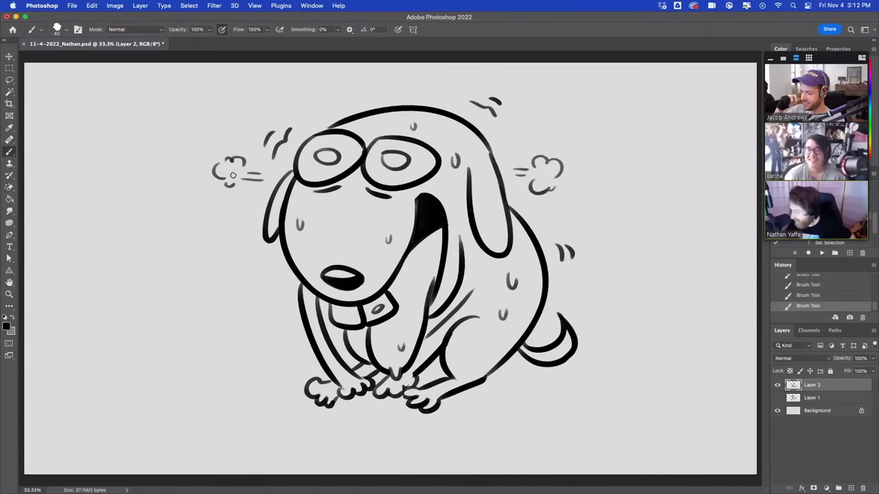
Step: Strengthen the lower jaw's outer line where it meets the mouth, and thin the top of the haunch curve with the eraser
{"action": "left_click_drag", "start_coordinate": [429, 294], "coordinate": [440, 270]}
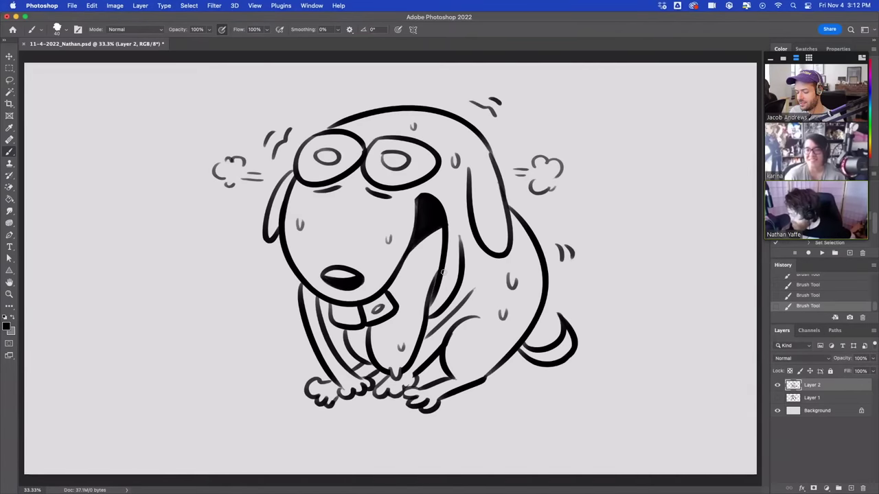
{"action": "left_click_drag", "start_coordinate": [456, 356], "coordinate": [477, 322]}
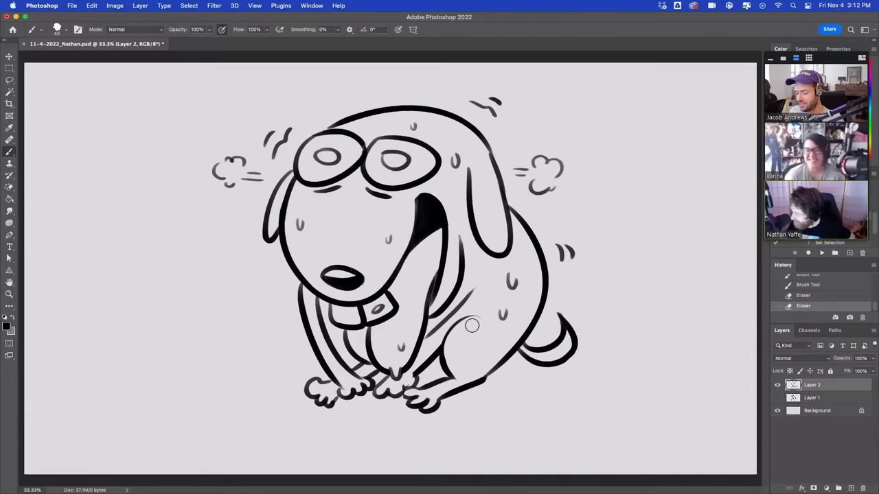
Step: Shift the pupil of the dog's right-hand eye slightly to the right, and deselect it
{"action": "left_click", "coordinate": [10, 80]}
{"action": "mouse_move", "coordinate": [386, 152]}
{"action": "left_mouse_down"}
{"action": "mouse_move", "coordinate": [420, 171]}
{"action": "mouse_move", "coordinate": [383, 145]}
{"action": "mouse_move", "coordinate": [403, 162]}
{"action": "left_mouse_up"}
{"action": "left_click", "coordinate": [11, 57]}
{"action": "left_click", "coordinate": [10, 68]}
{"action": "left_click", "coordinate": [50, 72]}
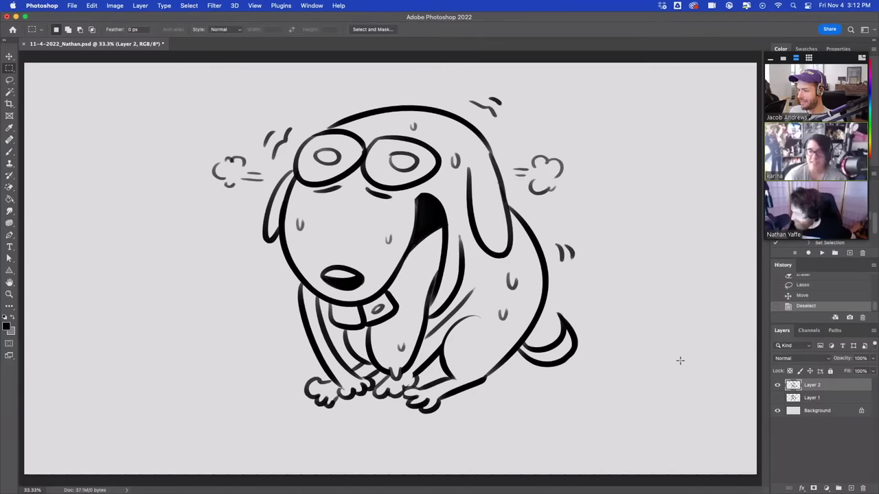
Step: Erase the snout's edge between the mouth and the collar, and redraw it as a rounder, bold curve
{"action": "key", "text": "b"}
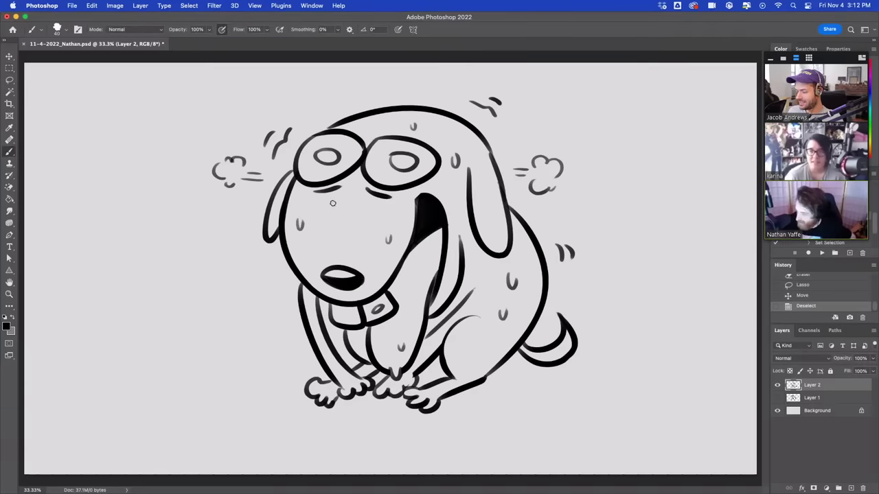
{"action": "left_click_drag", "start_coordinate": [430, 304], "coordinate": [445, 258]}
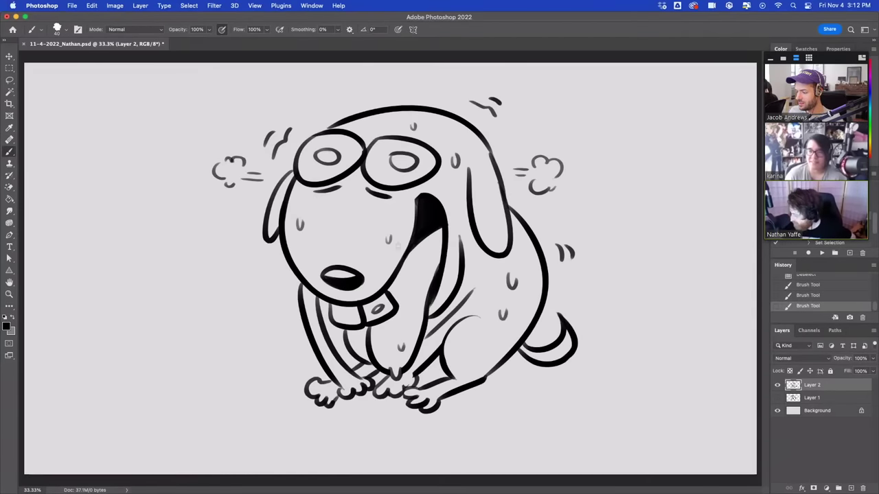
{"action": "mouse_move", "coordinate": [407, 221]}
{"action": "left_mouse_down"}
{"action": "mouse_move", "coordinate": [384, 283]}
{"action": "mouse_move", "coordinate": [408, 232]}
{"action": "mouse_move", "coordinate": [403, 263]}
{"action": "mouse_move", "coordinate": [381, 285]}
{"action": "left_mouse_up"}
{"action": "key", "text": "b"}
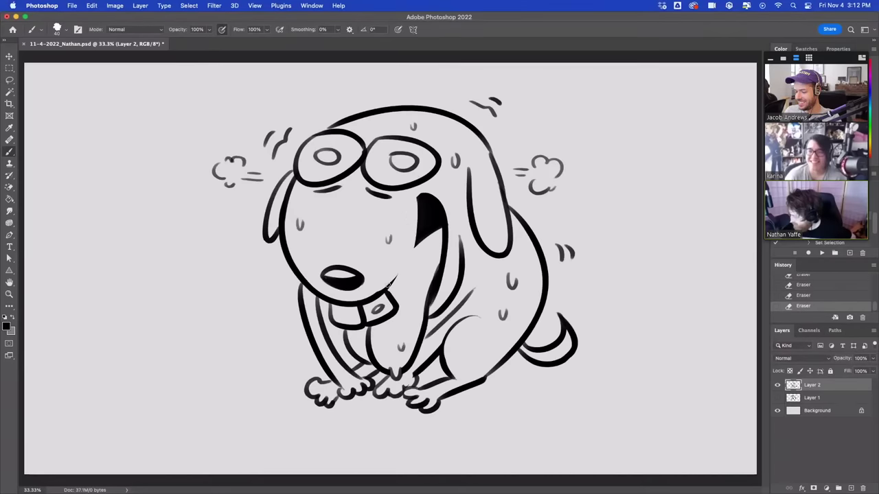
{"action": "left_click_drag", "start_coordinate": [416, 237], "coordinate": [381, 288]}
{"action": "left_click_drag", "start_coordinate": [413, 247], "coordinate": [416, 200]}
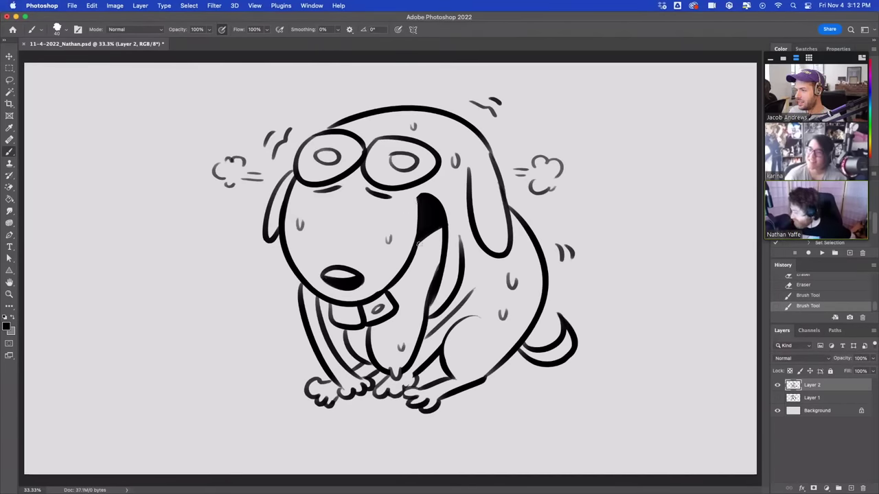
{"action": "left_click_drag", "start_coordinate": [420, 266], "coordinate": [449, 231]}
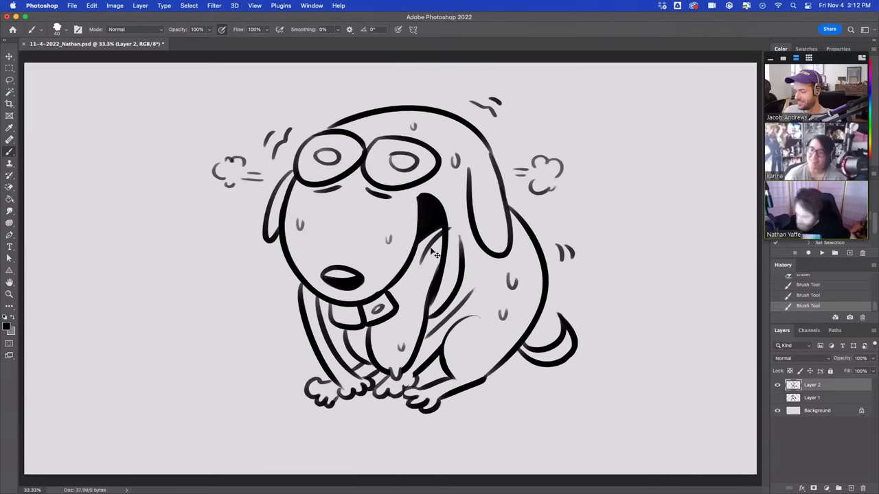
{"action": "key", "text": "super+z"}
{"action": "left_click_drag", "start_coordinate": [407, 285], "coordinate": [435, 254]}
{"action": "key", "text": "super+z"}
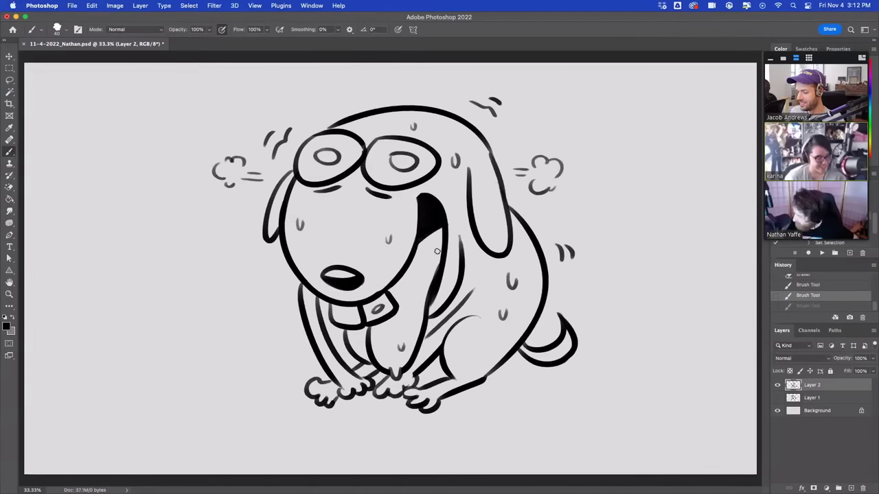
Step: Remove the drips from the hanging lower jaw, round off its tip, and curve the lower edge of the black mouth
{"action": "mouse_move", "coordinate": [394, 368]}
{"action": "left_mouse_down"}
{"action": "mouse_move", "coordinate": [402, 338]}
{"action": "mouse_move", "coordinate": [404, 369]}
{"action": "mouse_move", "coordinate": [411, 352]}
{"action": "mouse_move", "coordinate": [392, 376]}
{"action": "mouse_move", "coordinate": [420, 356]}
{"action": "mouse_move", "coordinate": [387, 375]}
{"action": "mouse_move", "coordinate": [413, 352]}
{"action": "mouse_move", "coordinate": [396, 370]}
{"action": "left_mouse_up"}
{"action": "key", "text": "b"}
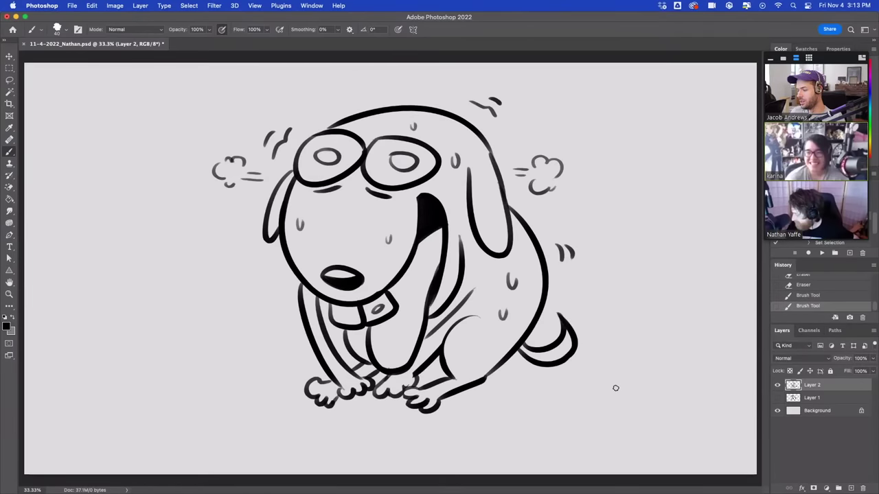
{"action": "left_click_drag", "start_coordinate": [443, 240], "coordinate": [438, 211]}
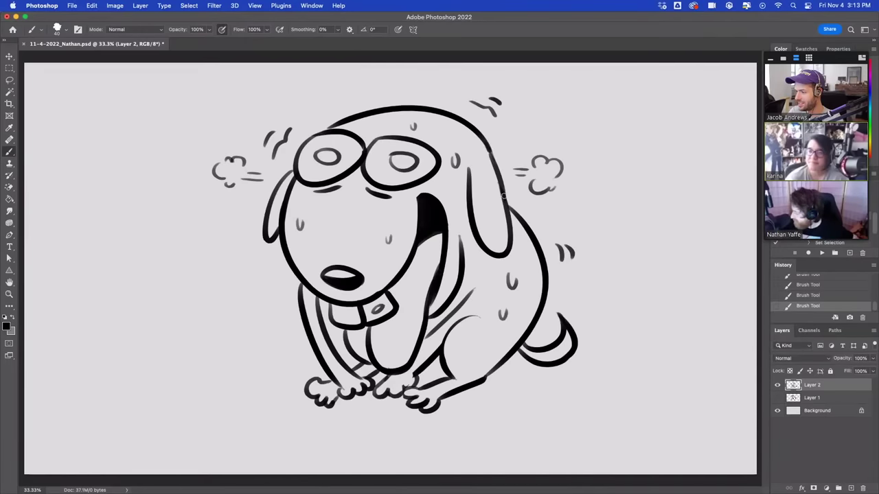
Step: Draw a shoulder hump behind the right-hand ear, and strengthen the fold and haunch lines along the belly
{"action": "left_click_drag", "start_coordinate": [505, 185], "coordinate": [523, 244]}
{"action": "key", "text": "super+z"}
{"action": "mouse_move", "coordinate": [506, 186]}
{"action": "left_mouse_down"}
{"action": "mouse_move", "coordinate": [520, 210]}
{"action": "mouse_move", "coordinate": [521, 240]}
{"action": "left_mouse_up"}
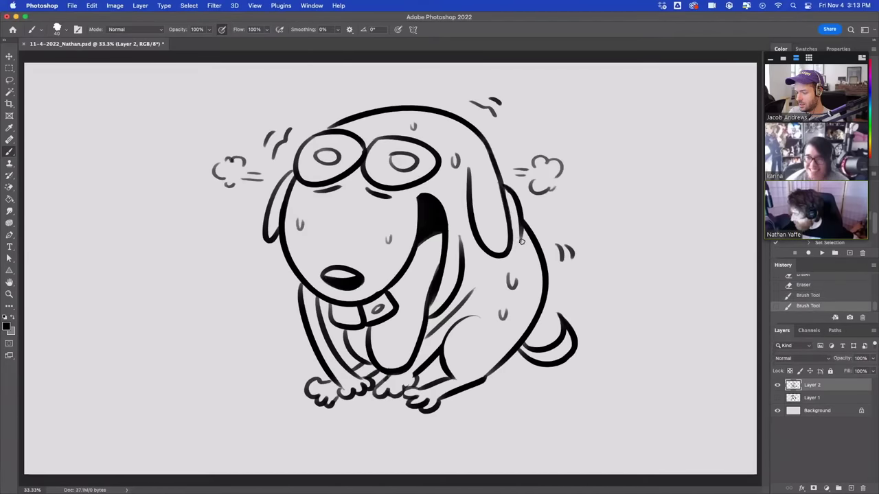
{"action": "mouse_move", "coordinate": [424, 341]}
{"action": "left_mouse_down"}
{"action": "mouse_move", "coordinate": [475, 288]}
{"action": "mouse_move", "coordinate": [471, 316]}
{"action": "mouse_move", "coordinate": [486, 322]}
{"action": "left_mouse_up"}
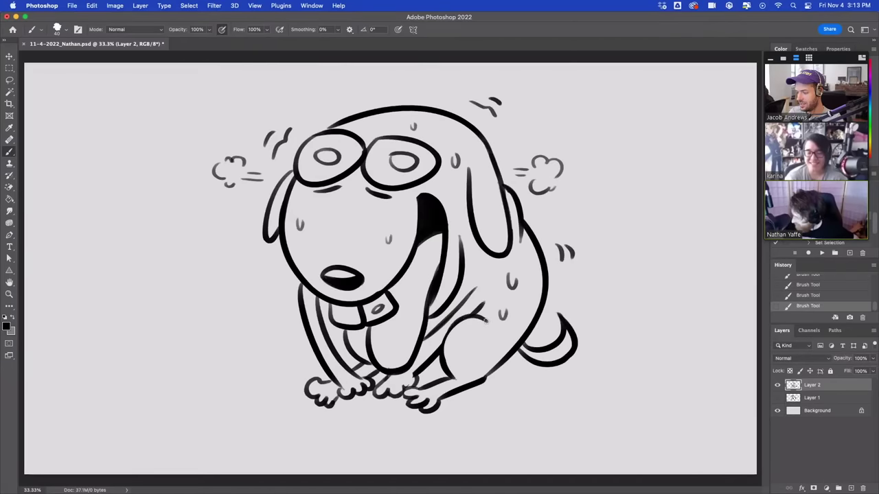
Step: Clean up the overlapping lines around the paws, and redraw them with rounded toes and short toe divisions
{"action": "mouse_move", "coordinate": [364, 370]}
{"action": "left_mouse_down"}
{"action": "mouse_move", "coordinate": [364, 358]}
{"action": "mouse_move", "coordinate": [409, 379]}
{"action": "left_mouse_up"}
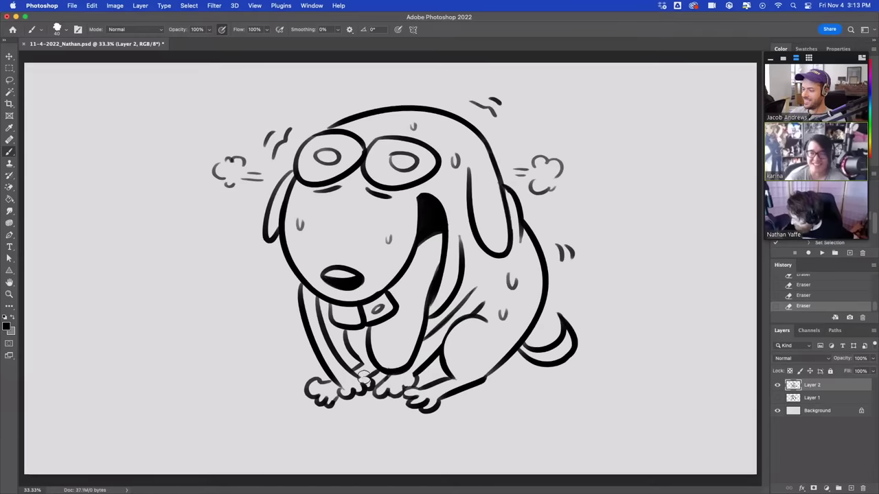
{"action": "mouse_move", "coordinate": [359, 378]}
{"action": "left_mouse_down"}
{"action": "mouse_move", "coordinate": [373, 383]}
{"action": "mouse_move", "coordinate": [344, 383]}
{"action": "mouse_move", "coordinate": [327, 401]}
{"action": "mouse_move", "coordinate": [343, 405]}
{"action": "left_mouse_up"}
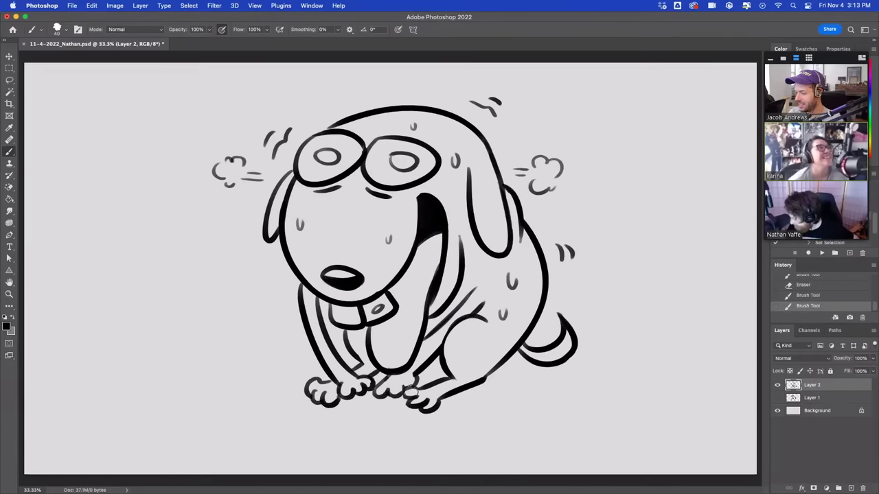
{"action": "mouse_move", "coordinate": [410, 393]}
{"action": "left_mouse_down"}
{"action": "mouse_move", "coordinate": [429, 363]}
{"action": "mouse_move", "coordinate": [421, 389]}
{"action": "mouse_move", "coordinate": [434, 396]}
{"action": "mouse_move", "coordinate": [421, 408]}
{"action": "mouse_move", "coordinate": [433, 395]}
{"action": "mouse_move", "coordinate": [442, 401]}
{"action": "mouse_move", "coordinate": [422, 411]}
{"action": "mouse_move", "coordinate": [436, 388]}
{"action": "mouse_move", "coordinate": [405, 379]}
{"action": "mouse_move", "coordinate": [409, 386]}
{"action": "mouse_move", "coordinate": [389, 387]}
{"action": "mouse_move", "coordinate": [403, 377]}
{"action": "mouse_move", "coordinate": [367, 379]}
{"action": "left_mouse_up"}
{"action": "key", "text": "super+z"}
{"action": "key", "text": "super+z"}
{"action": "key", "text": "super+z"}
{"action": "key", "text": "super+z"}
{"action": "key", "text": "super+z"}
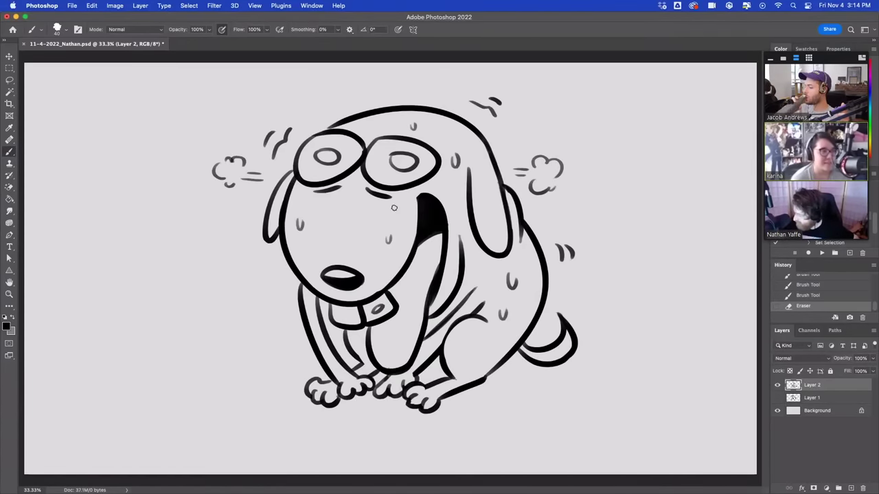
Step: Add a small sweat drop on the cheek between the right-hand eye and the mouth
{"action": "left_click_drag", "start_coordinate": [395, 208], "coordinate": [400, 207]}
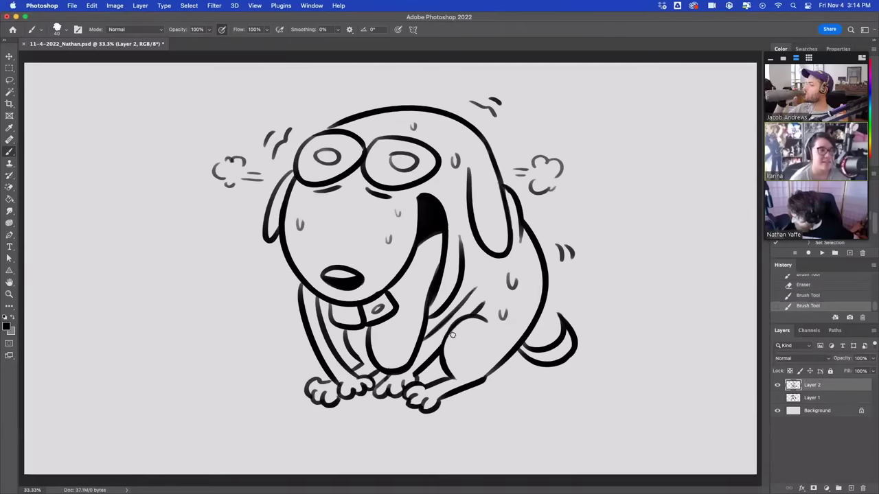
{"action": "key", "text": "super+z"}
{"action": "key", "text": "super+shift+z"}
{"action": "key", "text": "super+z"}
{"action": "key", "text": "super+shift+z"}
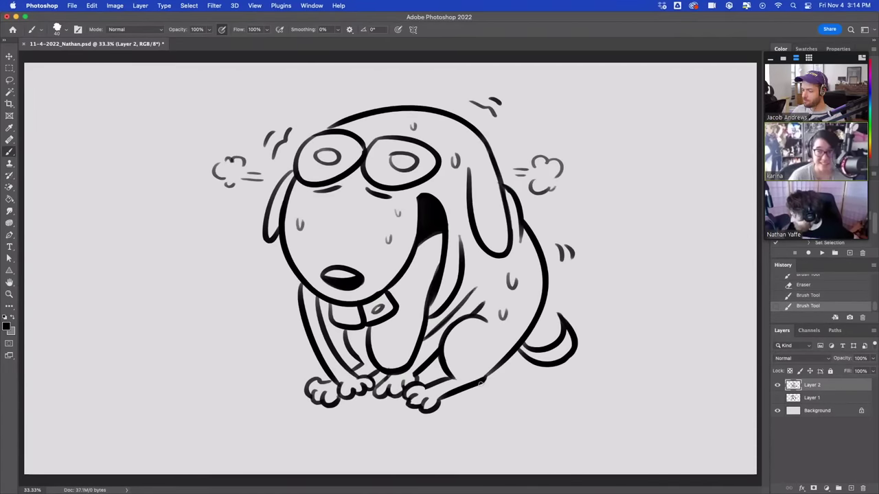
Step: Redraw the underside of the rump as a fuller curve to the tail, and erase the old inner line
{"action": "mouse_move", "coordinate": [482, 382]}
{"action": "left_mouse_down"}
{"action": "mouse_move", "coordinate": [509, 366]}
{"action": "mouse_move", "coordinate": [529, 332]}
{"action": "left_mouse_up"}
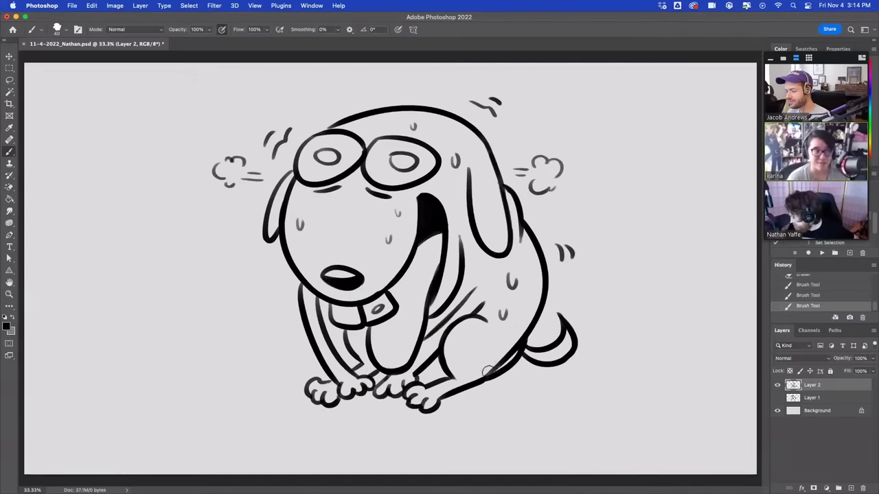
{"action": "mouse_move", "coordinate": [488, 371]}
{"action": "left_mouse_down"}
{"action": "mouse_move", "coordinate": [513, 345]}
{"action": "mouse_move", "coordinate": [531, 284]}
{"action": "left_mouse_up"}
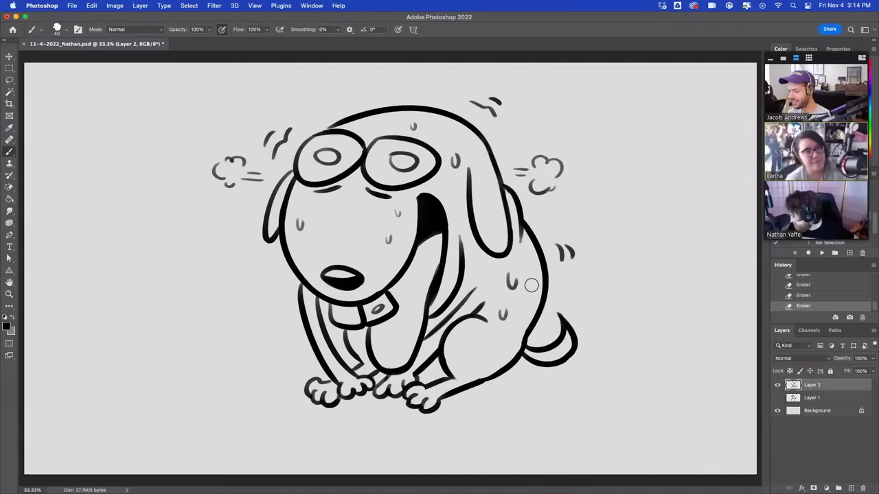
{"action": "key", "text": "b"}
{"action": "left_click_drag", "start_coordinate": [479, 381], "coordinate": [516, 354]}
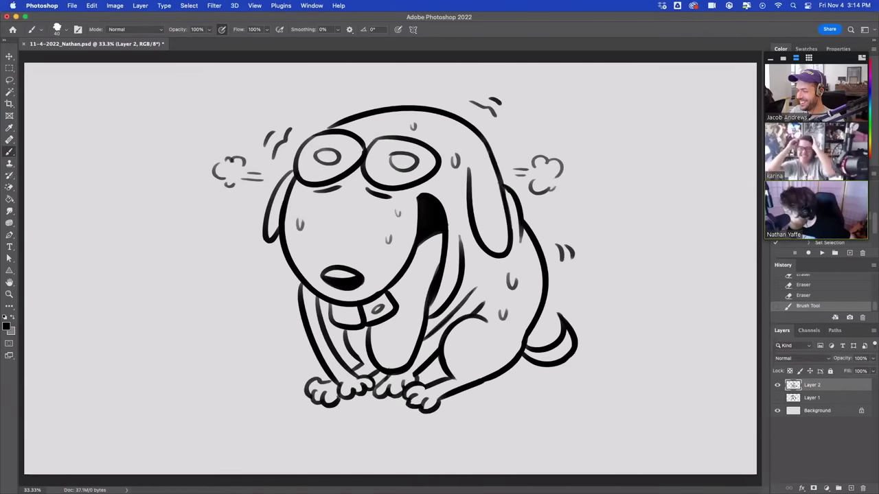
Step: Add curved skin-fold lines on the dog's side between the jaw and the haunch, and trim their upper ends beneath the ear
{"action": "left_click_drag", "start_coordinate": [467, 274], "coordinate": [462, 305]}
{"action": "mouse_move", "coordinate": [494, 261]}
{"action": "left_mouse_down"}
{"action": "mouse_move", "coordinate": [473, 317]}
{"action": "mouse_move", "coordinate": [494, 267]}
{"action": "left_mouse_up"}
{"action": "key", "text": "super+z"}
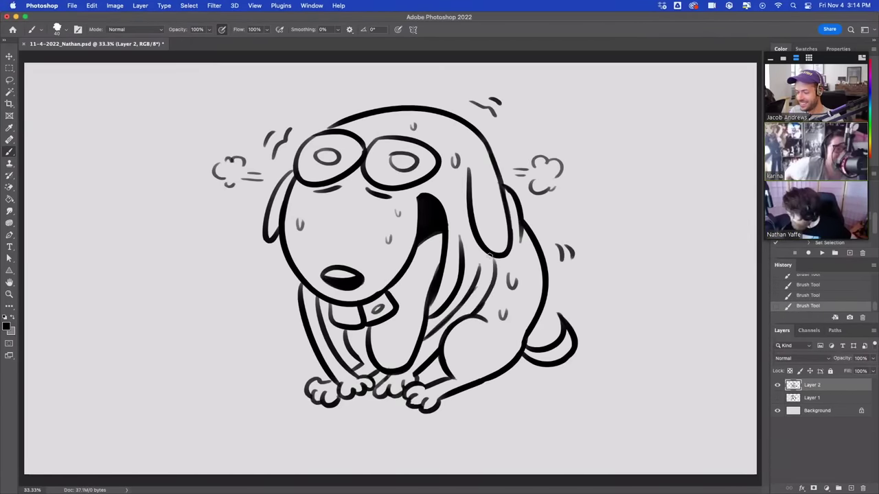
{"action": "key", "text": "super+z"}
{"action": "key", "text": "super+z"}
{"action": "mouse_move", "coordinate": [474, 315]}
{"action": "left_mouse_down"}
{"action": "mouse_move", "coordinate": [499, 273]}
{"action": "mouse_move", "coordinate": [474, 299]}
{"action": "left_mouse_up"}
{"action": "key", "text": "super+z"}
{"action": "left_click_drag", "start_coordinate": [486, 261], "coordinate": [489, 271]}
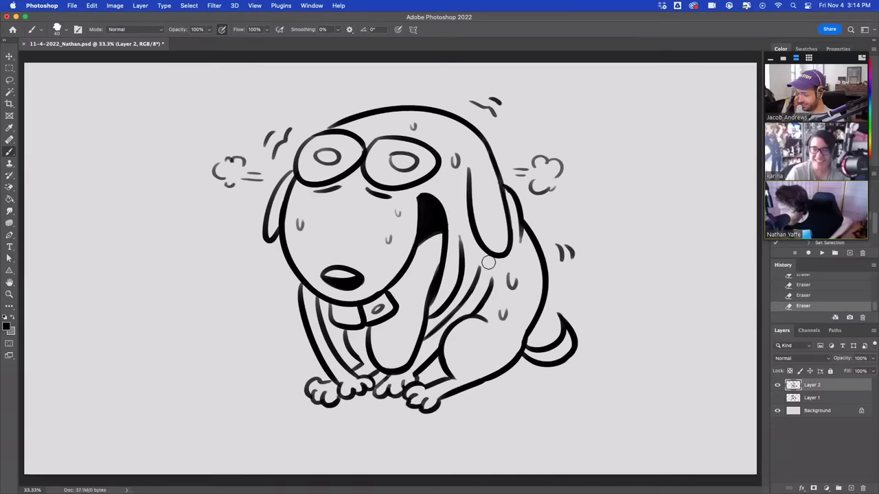
Step: Erase the upper part of the left-hand front leg, and redraw it slimmer with lines curving up to the head
{"action": "mouse_move", "coordinate": [295, 284]}
{"action": "left_mouse_down"}
{"action": "mouse_move", "coordinate": [321, 305]}
{"action": "mouse_move", "coordinate": [298, 297]}
{"action": "mouse_move", "coordinate": [307, 293]}
{"action": "mouse_move", "coordinate": [283, 266]}
{"action": "mouse_move", "coordinate": [313, 291]}
{"action": "mouse_move", "coordinate": [291, 286]}
{"action": "mouse_move", "coordinate": [302, 348]}
{"action": "left_mouse_up"}
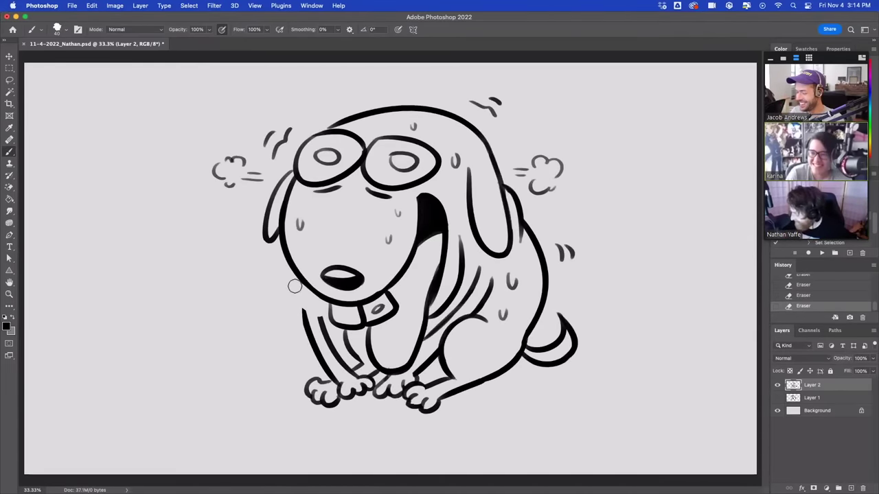
{"action": "left_click_drag", "start_coordinate": [321, 299], "coordinate": [323, 335]}
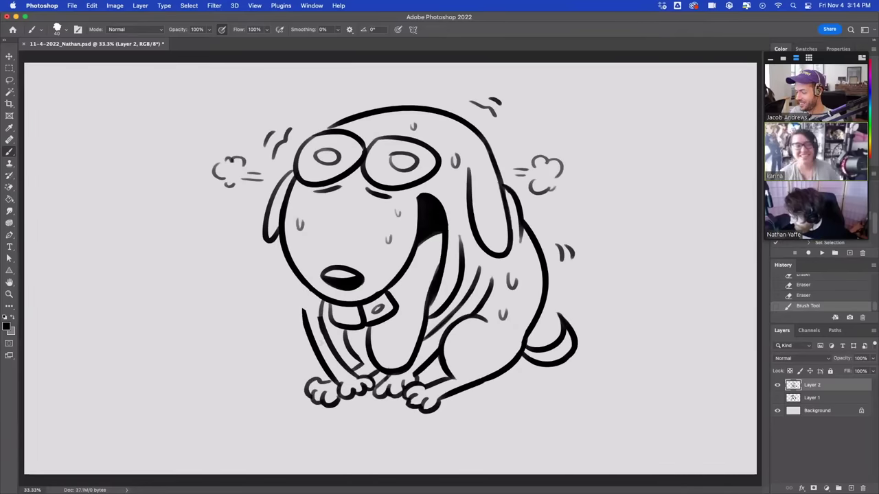
{"action": "mouse_move", "coordinate": [311, 291]}
{"action": "left_mouse_down"}
{"action": "mouse_move", "coordinate": [306, 335]}
{"action": "mouse_move", "coordinate": [304, 308]}
{"action": "mouse_move", "coordinate": [318, 367]}
{"action": "mouse_move", "coordinate": [299, 313]}
{"action": "mouse_move", "coordinate": [325, 322]}
{"action": "mouse_move", "coordinate": [332, 342]}
{"action": "left_mouse_up"}
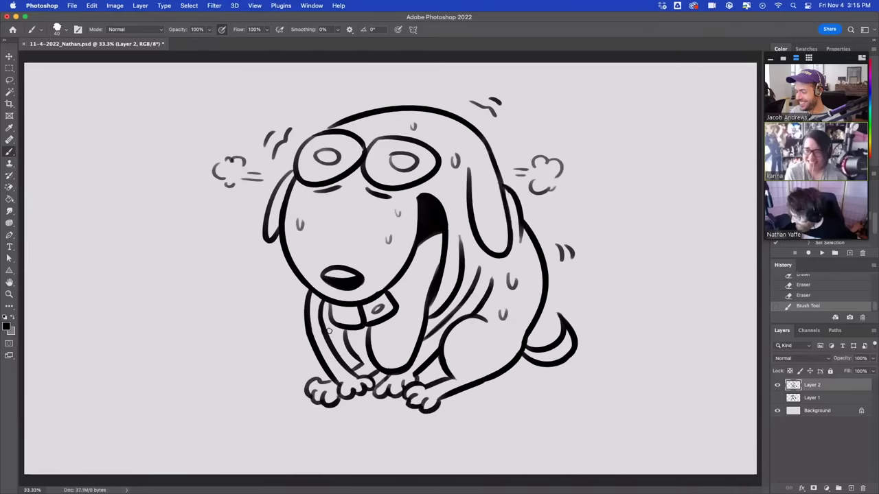
{"action": "key", "text": "super+z"}
{"action": "left_click_drag", "start_coordinate": [323, 300], "coordinate": [327, 355]}
{"action": "left_click_drag", "start_coordinate": [316, 325], "coordinate": [343, 379]}
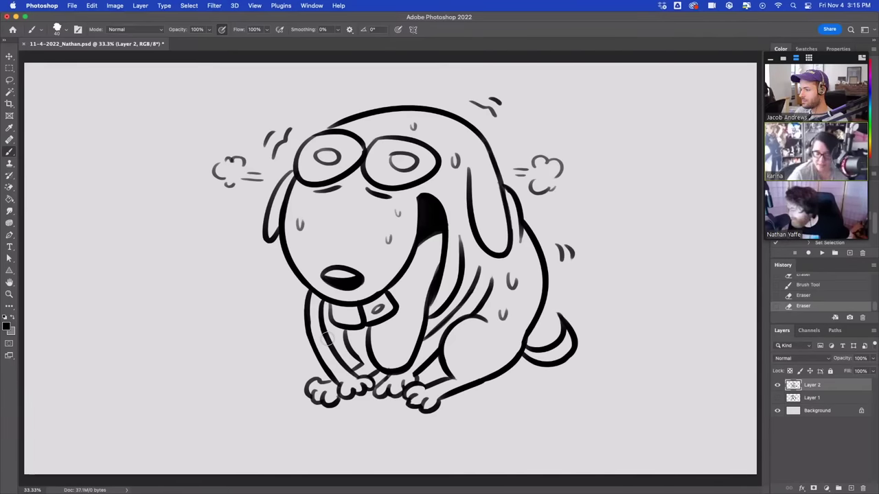
Step: Add two small motion marks beside the tail, and erase the thick curved fold line behind the lower jaw
{"action": "left_click_drag", "start_coordinate": [586, 328], "coordinate": [593, 335]}
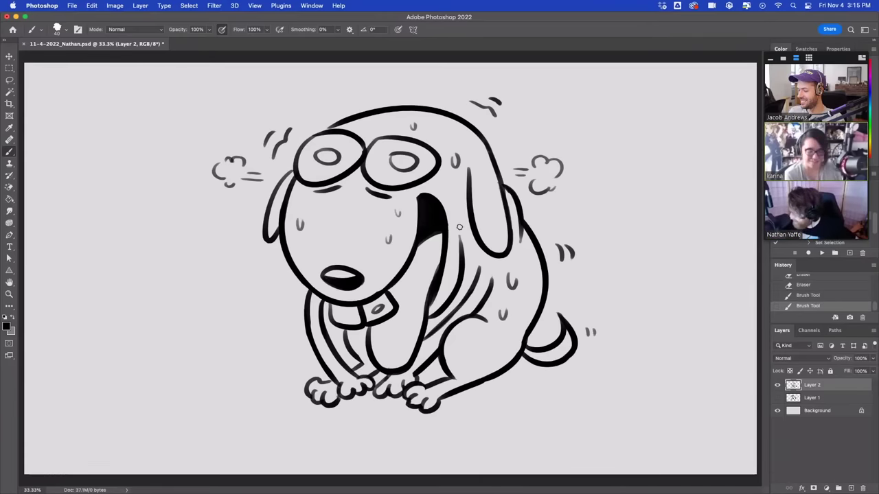
{"action": "left_click_drag", "start_coordinate": [459, 216], "coordinate": [462, 262]}
{"action": "key", "text": "e"}
{"action": "left_click_drag", "start_coordinate": [455, 223], "coordinate": [452, 272]}
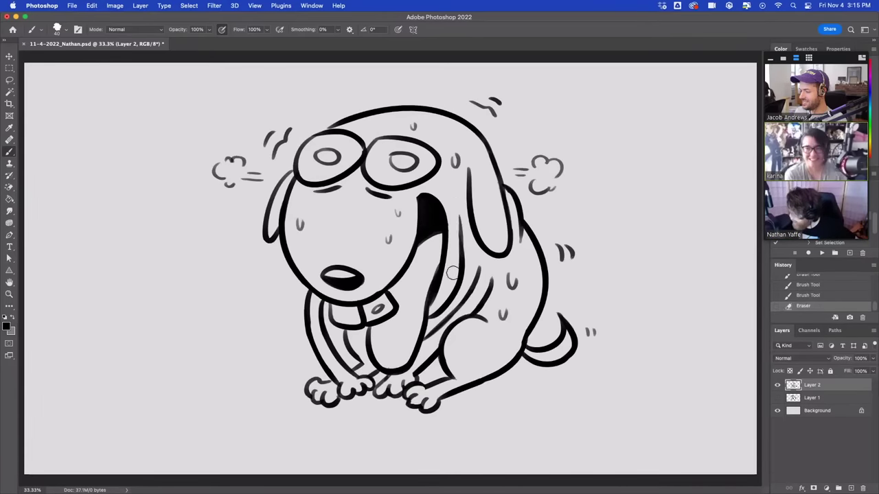
{"action": "left_click_drag", "start_coordinate": [453, 195], "coordinate": [454, 253]}
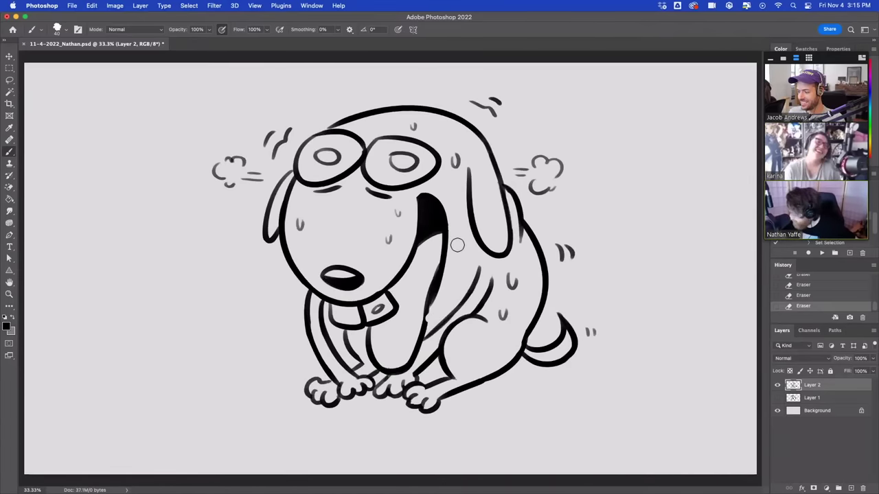
Step: Redraw the fold behind the lower jaw as a tapered curve rising toward the right-hand ear
{"action": "mouse_move", "coordinate": [426, 320]}
{"action": "left_mouse_down"}
{"action": "mouse_move", "coordinate": [453, 228]}
{"action": "mouse_move", "coordinate": [464, 245]}
{"action": "mouse_move", "coordinate": [463, 206]}
{"action": "left_mouse_up"}
{"action": "key", "text": "super+z"}
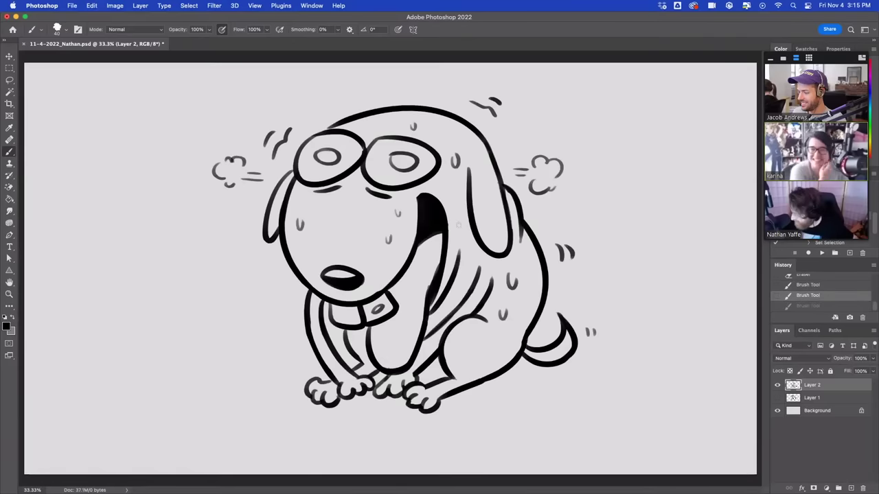
{"action": "key", "text": "super+shift+z"}
{"action": "key", "text": "super+z"}
{"action": "key", "text": "super+shift+z"}
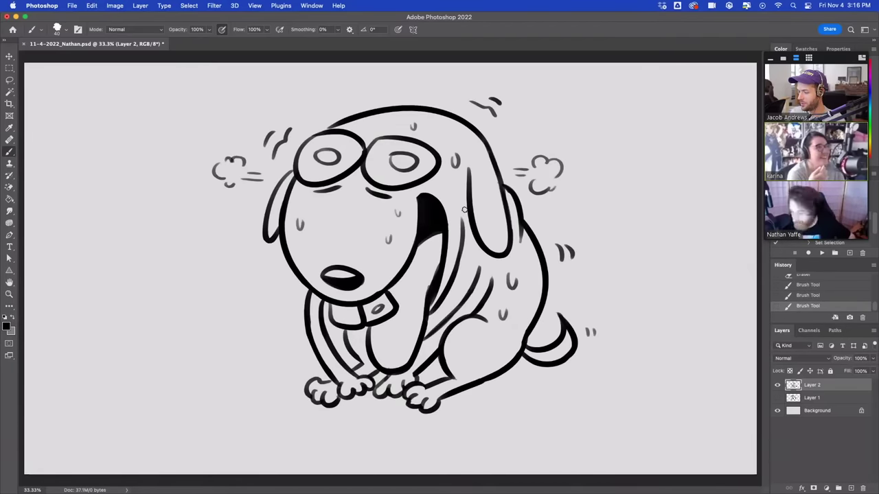
Step: Refine the shoulder hump line and the outer edge of the right-hand ear with the eraser
{"action": "key", "text": "e"}
{"action": "mouse_move", "coordinate": [508, 205]}
{"action": "left_mouse_down"}
{"action": "mouse_move", "coordinate": [507, 185]}
{"action": "mouse_move", "coordinate": [519, 236]}
{"action": "left_mouse_up"}
{"action": "left_click_drag", "start_coordinate": [487, 166], "coordinate": [492, 176]}
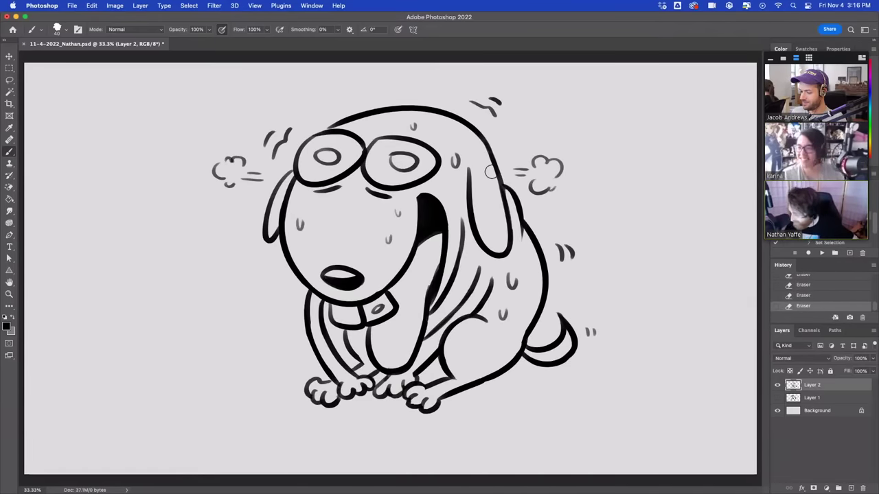
Step: Sketch a long, drooping snout to the left of the dog, and draw two small oval eyes with dot pupils on it
{"action": "mouse_move", "coordinate": [61, 117]}
{"action": "left_mouse_down"}
{"action": "mouse_move", "coordinate": [174, 229]}
{"action": "mouse_move", "coordinate": [167, 324]}
{"action": "left_mouse_up"}
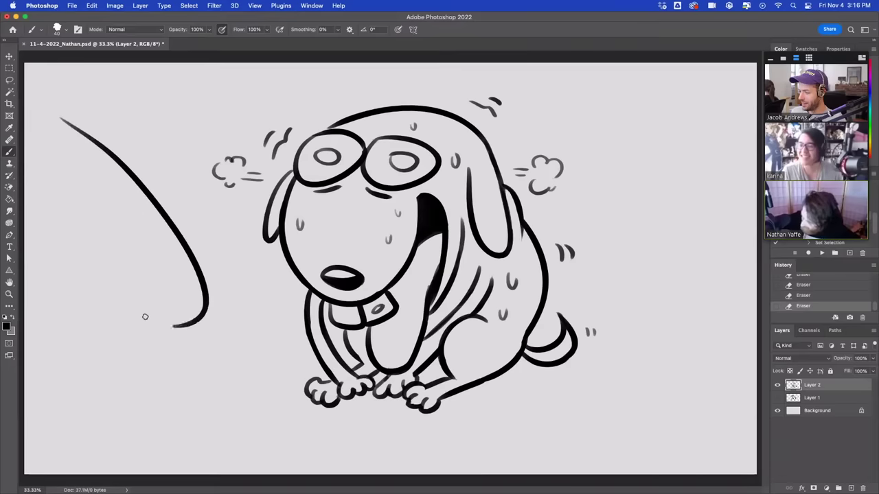
{"action": "left_click_drag", "start_coordinate": [56, 226], "coordinate": [137, 304]}
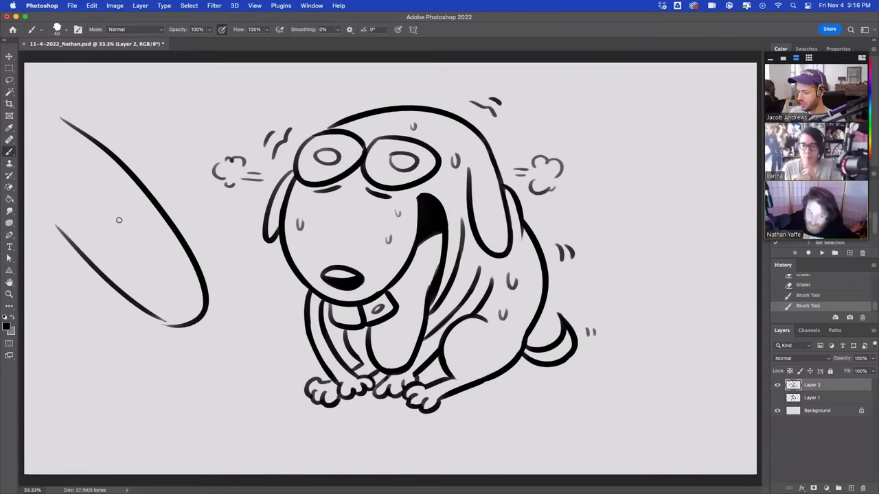
{"action": "left_click_drag", "start_coordinate": [103, 215], "coordinate": [122, 209]}
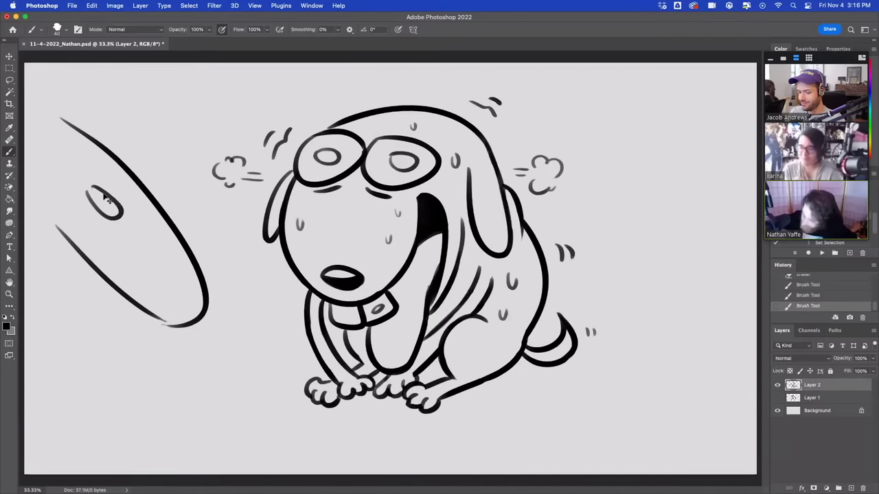
{"action": "key", "text": "super+z"}
{"action": "left_click_drag", "start_coordinate": [89, 178], "coordinate": [93, 188]}
{"action": "left_click_drag", "start_coordinate": [135, 219], "coordinate": [133, 213]}
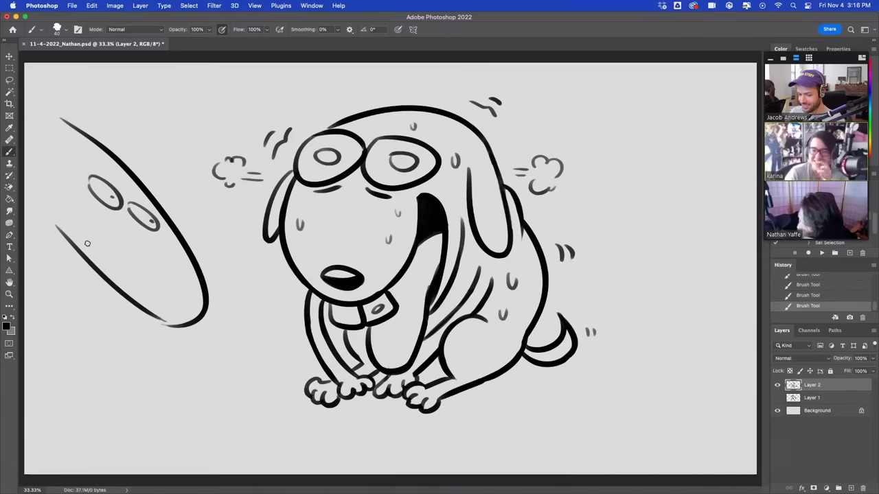
Step: Add a small curved mouth and two rounded ears to the second character, and erase the head line inside the larger ear
{"action": "left_click_drag", "start_coordinate": [88, 245], "coordinate": [106, 274]}
{"action": "mouse_move", "coordinate": [77, 140]}
{"action": "left_mouse_down"}
{"action": "mouse_move", "coordinate": [102, 136]}
{"action": "mouse_move", "coordinate": [101, 146]}
{"action": "left_mouse_up"}
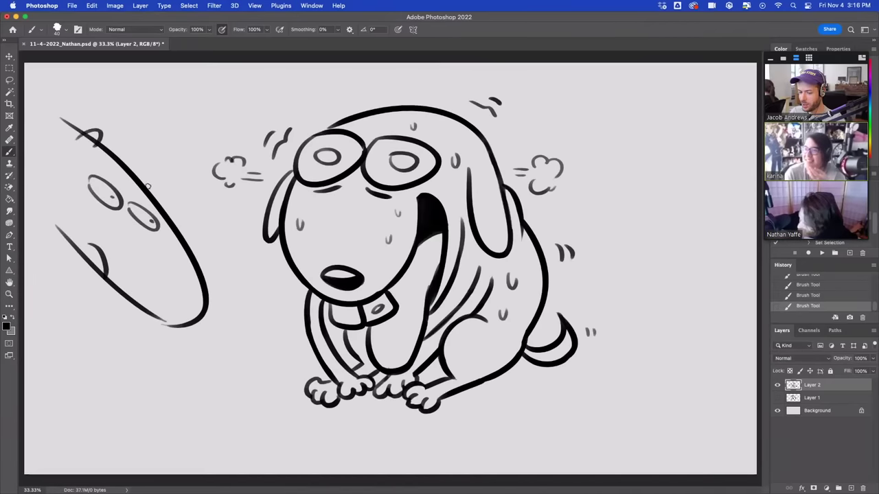
{"action": "mouse_move", "coordinate": [139, 186]}
{"action": "left_mouse_down"}
{"action": "mouse_move", "coordinate": [147, 178]}
{"action": "mouse_move", "coordinate": [149, 189]}
{"action": "left_mouse_up"}
{"action": "key", "text": "e"}
{"action": "left_click_drag", "start_coordinate": [90, 137], "coordinate": [85, 132]}
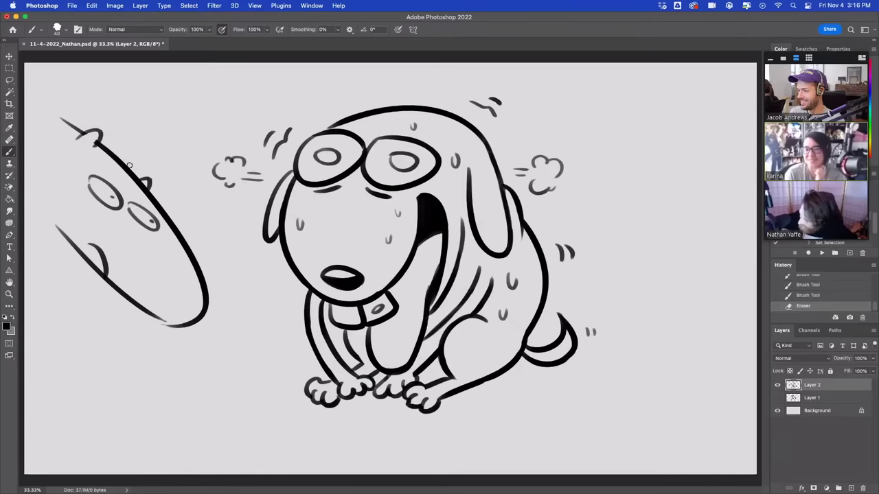
Step: Draw a jagged mane behind the ears, and extend both neck lines to the canvas edge
{"action": "mouse_move", "coordinate": [132, 169]}
{"action": "left_mouse_down"}
{"action": "mouse_move", "coordinate": [122, 135]}
{"action": "mouse_move", "coordinate": [84, 99]}
{"action": "mouse_move", "coordinate": [73, 103]}
{"action": "mouse_move", "coordinate": [49, 90]}
{"action": "left_mouse_up"}
{"action": "left_click_drag", "start_coordinate": [68, 122], "coordinate": [23, 88]}
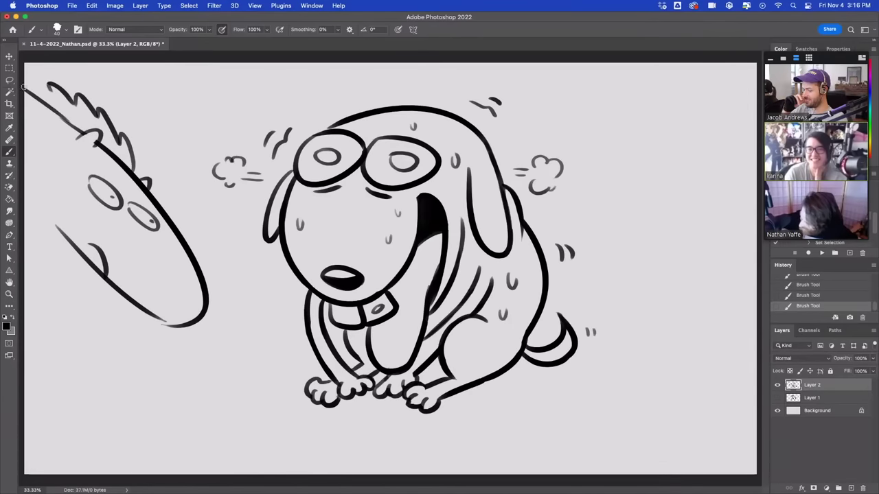
{"action": "left_click_drag", "start_coordinate": [59, 230], "coordinate": [24, 205]}
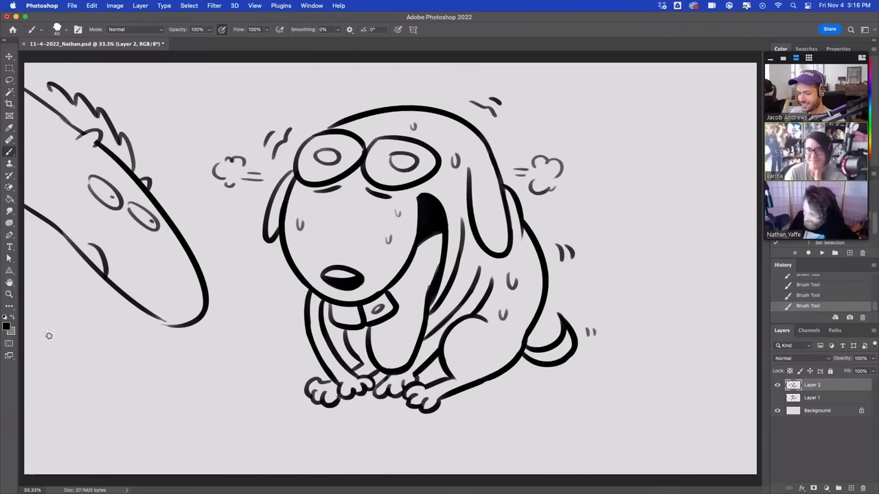
Step: Draw a curved, hoof-tipped limb below the second character's mouth, and touch up the muzzle tip and the ear
{"action": "mouse_move", "coordinate": [44, 335]}
{"action": "left_mouse_down"}
{"action": "mouse_move", "coordinate": [103, 294]}
{"action": "mouse_move", "coordinate": [34, 351]}
{"action": "mouse_move", "coordinate": [63, 349]}
{"action": "mouse_move", "coordinate": [25, 325]}
{"action": "mouse_move", "coordinate": [74, 350]}
{"action": "mouse_move", "coordinate": [38, 342]}
{"action": "left_mouse_up"}
{"action": "key", "text": "e"}
{"action": "key", "text": "b"}
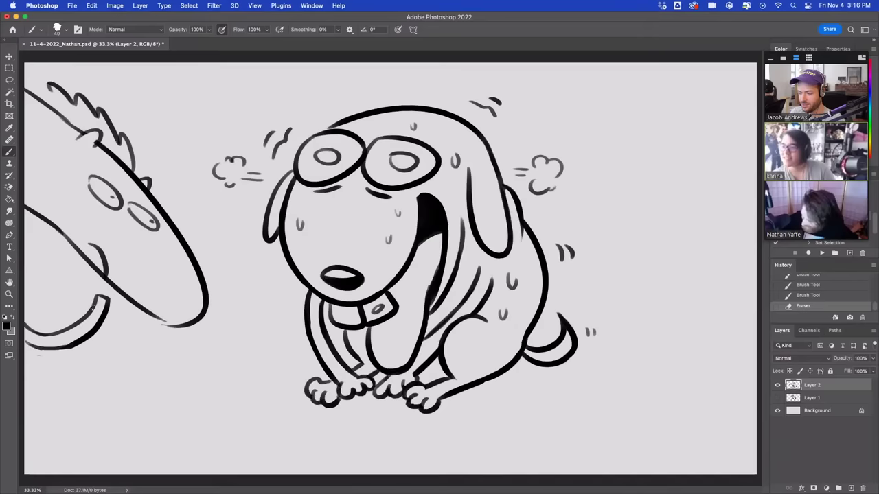
{"action": "left_click_drag", "start_coordinate": [95, 304], "coordinate": [104, 311]}
{"action": "left_click_drag", "start_coordinate": [160, 317], "coordinate": [188, 322]}
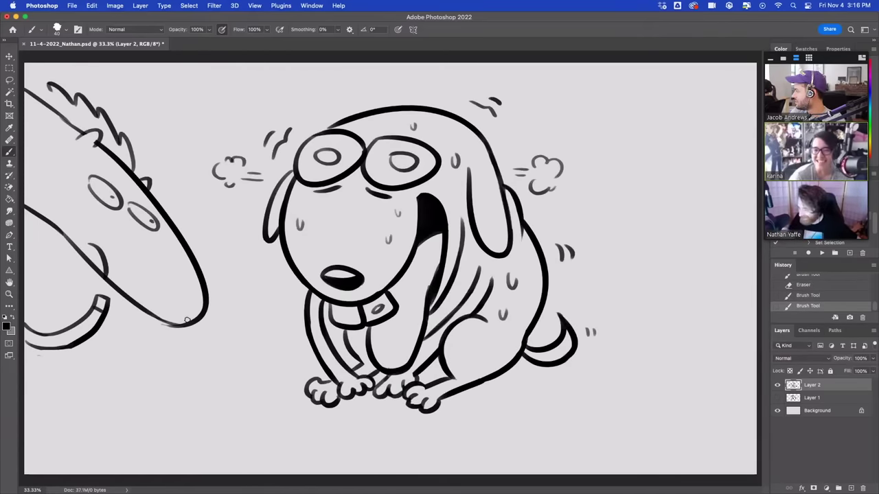
{"action": "left_click_drag", "start_coordinate": [89, 138], "coordinate": [92, 142]}
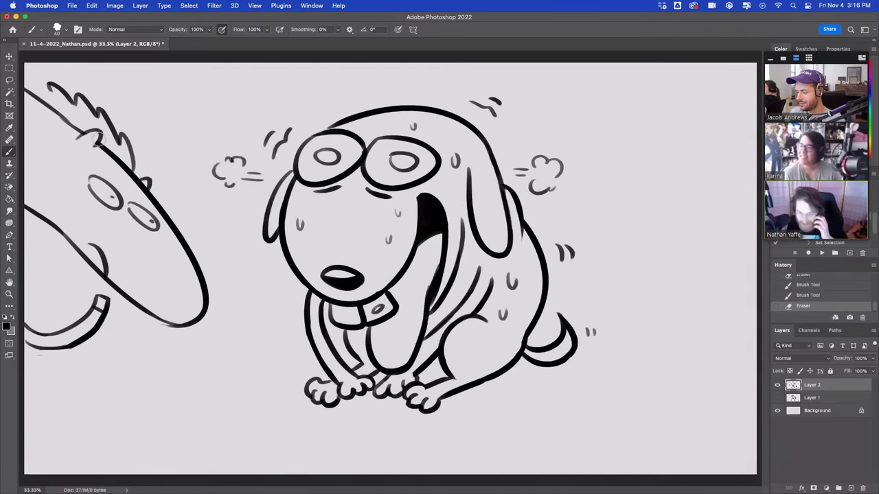
Step: Hide the layer with the dog drawing, and create a new empty layer
{"action": "left_click", "coordinate": [778, 385]}
{"action": "left_click", "coordinate": [778, 385]}
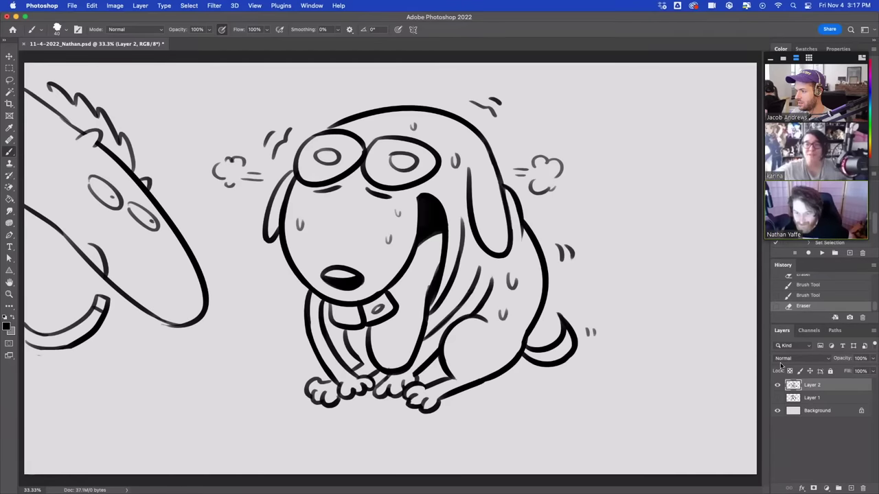
{"action": "left_click", "coordinate": [777, 385]}
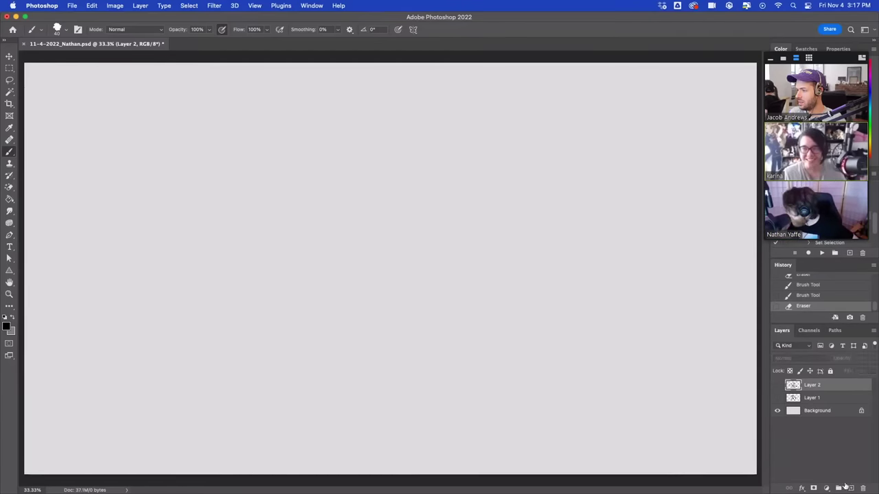
{"action": "left_click", "coordinate": [850, 488]}
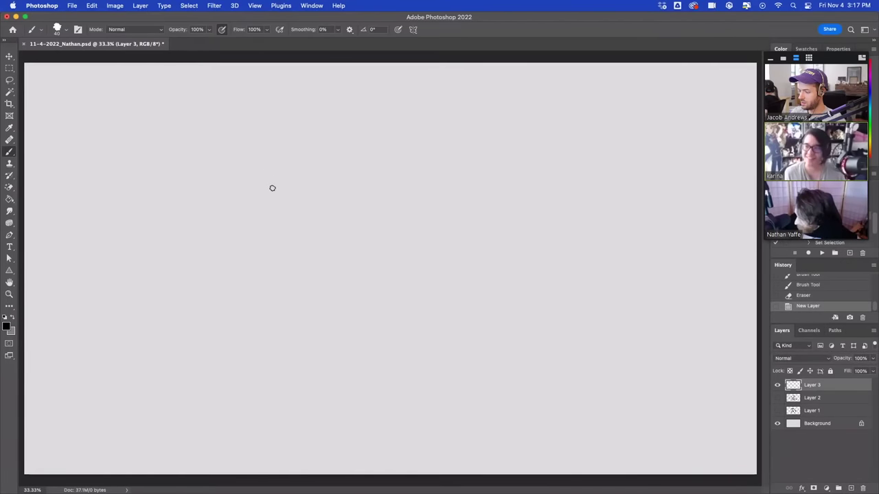
Step: Sketch a new creature's spiky brows, two flame-shaped horns above them, and a pointed ear outline on the right-hand side
{"action": "left_click_drag", "start_coordinate": [266, 195], "coordinate": [287, 129]}
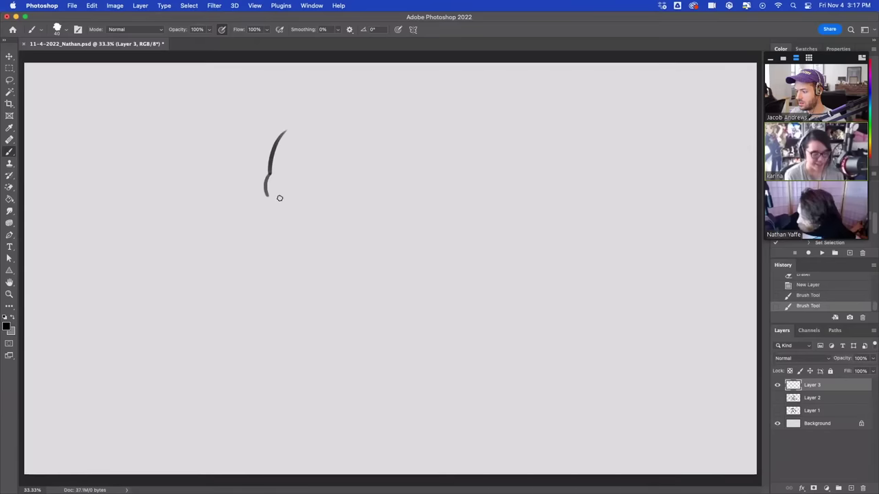
{"action": "mouse_move", "coordinate": [267, 193]}
{"action": "left_mouse_down"}
{"action": "mouse_move", "coordinate": [290, 198]}
{"action": "mouse_move", "coordinate": [351, 168]}
{"action": "left_mouse_up"}
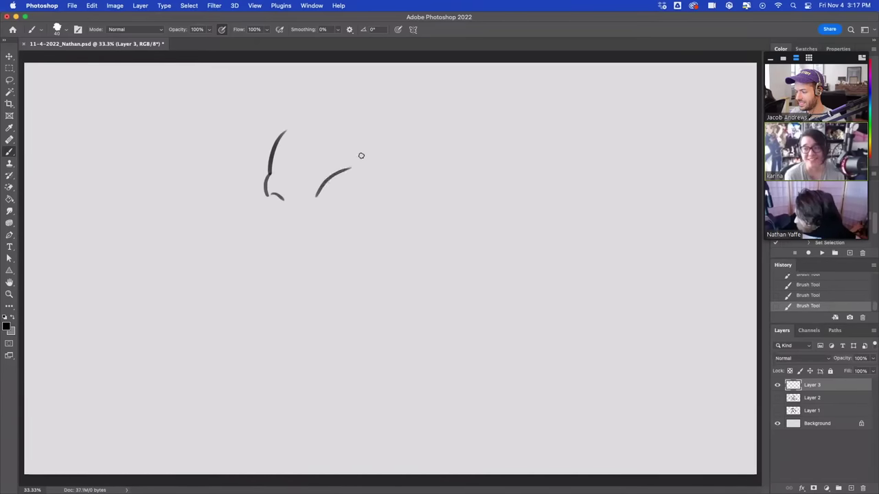
{"action": "mouse_move", "coordinate": [264, 192]}
{"action": "left_mouse_down"}
{"action": "mouse_move", "coordinate": [263, 163]}
{"action": "mouse_move", "coordinate": [287, 181]}
{"action": "mouse_move", "coordinate": [282, 175]}
{"action": "mouse_move", "coordinate": [347, 150]}
{"action": "mouse_move", "coordinate": [359, 126]}
{"action": "mouse_move", "coordinate": [356, 156]}
{"action": "left_mouse_up"}
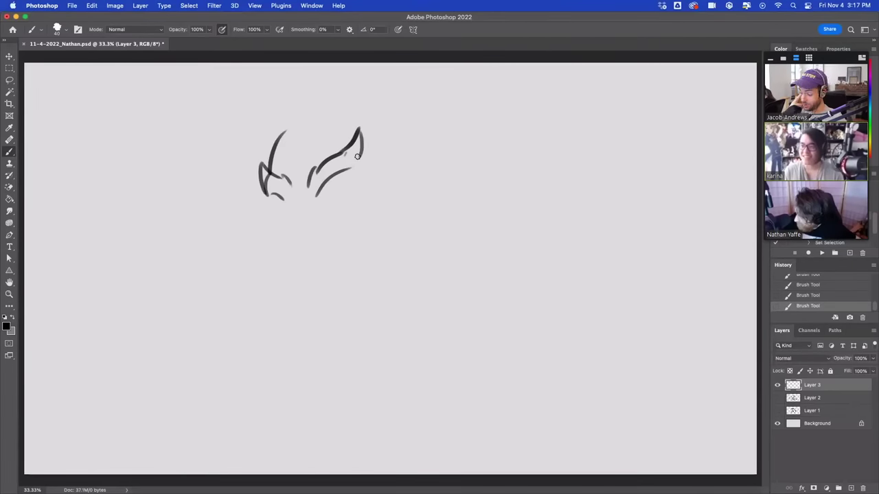
{"action": "mouse_move", "coordinate": [271, 191]}
{"action": "left_mouse_down"}
{"action": "mouse_move", "coordinate": [250, 129]}
{"action": "mouse_move", "coordinate": [266, 93]}
{"action": "mouse_move", "coordinate": [263, 78]}
{"action": "mouse_move", "coordinate": [285, 116]}
{"action": "left_mouse_up"}
{"action": "mouse_move", "coordinate": [345, 129]}
{"action": "left_mouse_down"}
{"action": "mouse_move", "coordinate": [392, 83]}
{"action": "mouse_move", "coordinate": [386, 91]}
{"action": "mouse_move", "coordinate": [394, 66]}
{"action": "mouse_move", "coordinate": [405, 104]}
{"action": "mouse_move", "coordinate": [390, 131]}
{"action": "mouse_move", "coordinate": [431, 110]}
{"action": "mouse_move", "coordinate": [489, 110]}
{"action": "mouse_move", "coordinate": [445, 167]}
{"action": "mouse_move", "coordinate": [455, 221]}
{"action": "mouse_move", "coordinate": [443, 255]}
{"action": "left_mouse_up"}
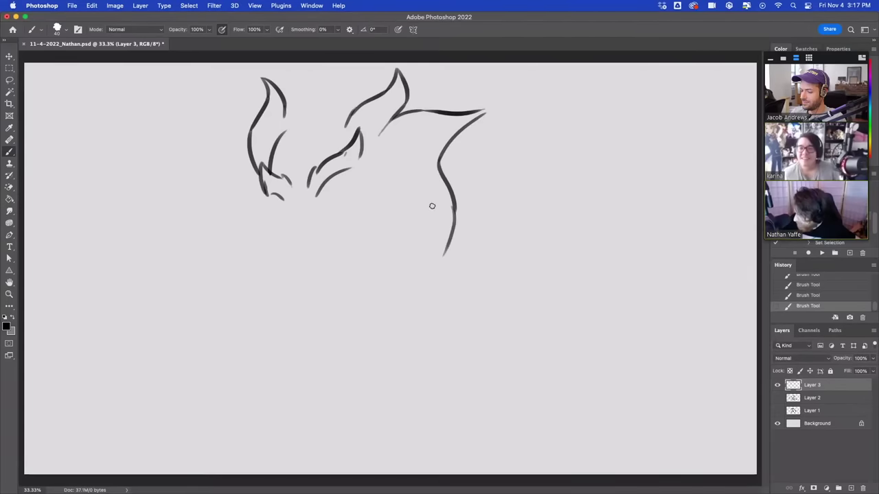
Step: Draw short lines beneath both brows, and try the front edge of a trunk descending from them
{"action": "left_click_drag", "start_coordinate": [284, 197], "coordinate": [276, 223]}
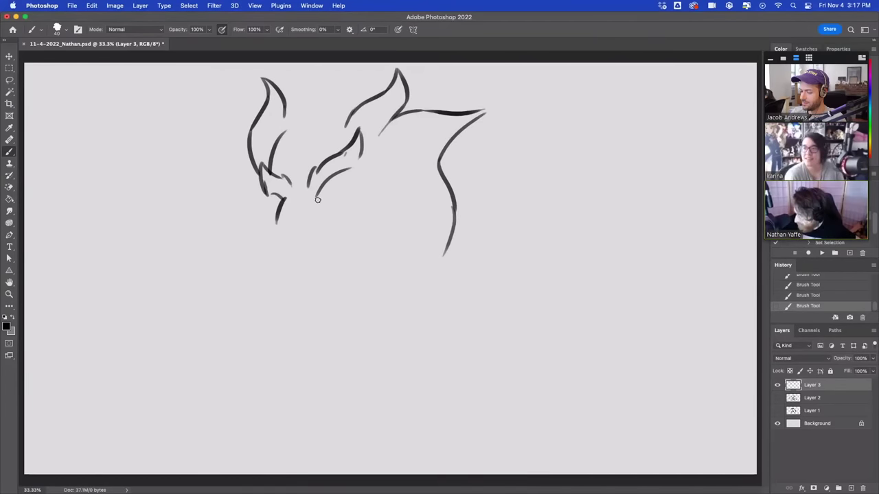
{"action": "left_click_drag", "start_coordinate": [303, 193], "coordinate": [321, 203]}
{"action": "left_click_drag", "start_coordinate": [275, 221], "coordinate": [282, 263]}
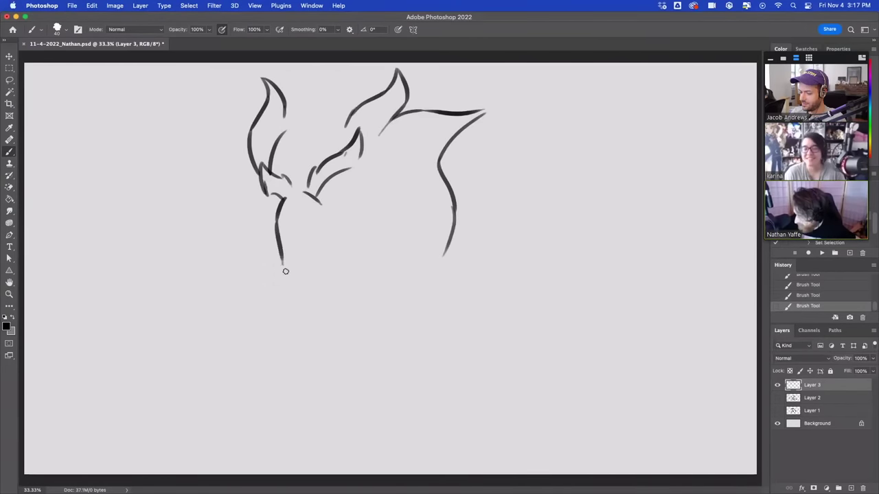
{"action": "key", "text": "super+z"}
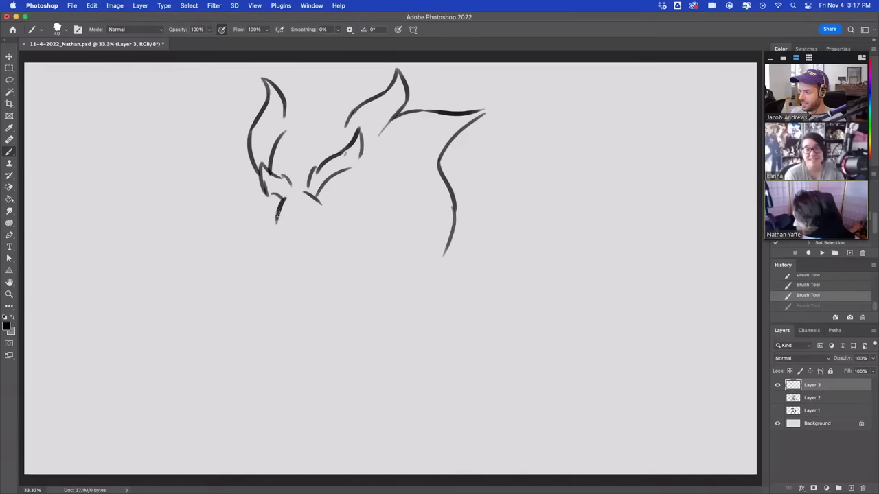
{"action": "left_click_drag", "start_coordinate": [283, 201], "coordinate": [273, 251]}
{"action": "key", "text": "super+z"}
Step: Draw a curved trunk with a flared tip between the brows, and outline a rounded jaw to its right
{"action": "mouse_move", "coordinate": [284, 200]}
{"action": "left_mouse_down"}
{"action": "mouse_move", "coordinate": [268, 236]}
{"action": "mouse_move", "coordinate": [295, 292]}
{"action": "mouse_move", "coordinate": [293, 314]}
{"action": "mouse_move", "coordinate": [222, 318]}
{"action": "mouse_move", "coordinate": [261, 340]}
{"action": "mouse_move", "coordinate": [244, 351]}
{"action": "mouse_move", "coordinate": [312, 343]}
{"action": "mouse_move", "coordinate": [316, 268]}
{"action": "left_mouse_up"}
{"action": "key", "text": "super+z"}
{"action": "key", "text": "super+z"}
{"action": "key", "text": "super+shift+z"}
{"action": "key", "text": "super+z"}
{"action": "key", "text": "super+z"}
{"action": "key", "text": "super+z"}
{"action": "mouse_move", "coordinate": [324, 318]}
{"action": "left_mouse_down"}
{"action": "mouse_move", "coordinate": [326, 244]}
{"action": "mouse_move", "coordinate": [361, 259]}
{"action": "mouse_move", "coordinate": [359, 200]}
{"action": "left_mouse_up"}
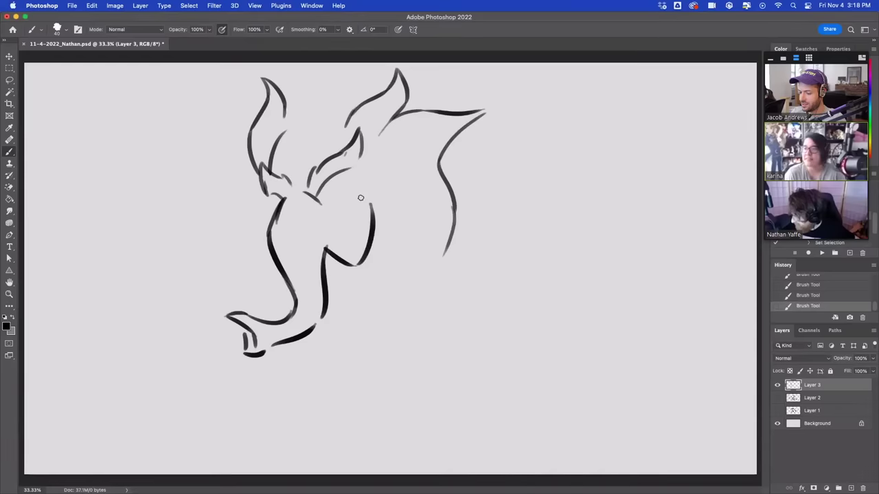
Step: Undo the jaw outline, and draw a pointed tusk on each side of the trunk instead
{"action": "key", "text": "super+z"}
{"action": "key", "text": "super+z"}
{"action": "mouse_move", "coordinate": [346, 252]}
{"action": "left_mouse_down"}
{"action": "mouse_move", "coordinate": [325, 263]}
{"action": "mouse_move", "coordinate": [304, 216]}
{"action": "mouse_move", "coordinate": [332, 243]}
{"action": "left_mouse_up"}
{"action": "mouse_move", "coordinate": [223, 264]}
{"action": "left_mouse_down"}
{"action": "mouse_move", "coordinate": [278, 278]}
{"action": "mouse_move", "coordinate": [226, 255]}
{"action": "mouse_move", "coordinate": [264, 260]}
{"action": "left_mouse_up"}
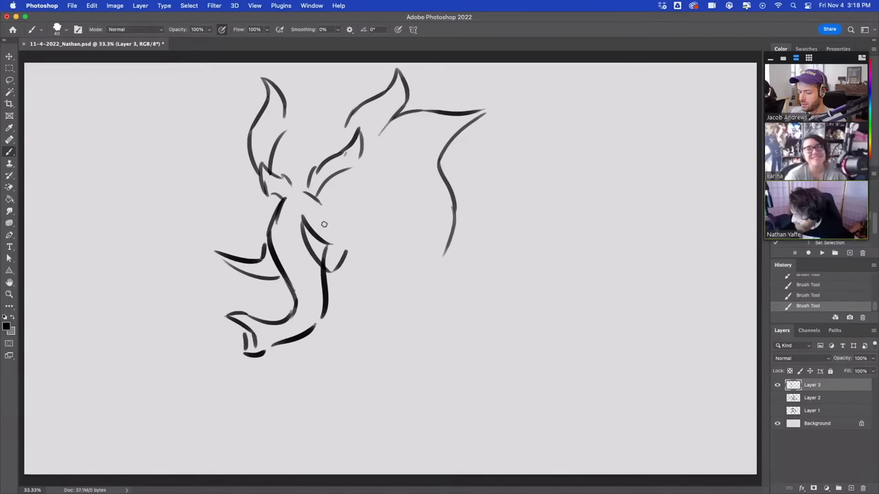
Step: Erase the trunk line crossing the right-hand tusk, and draw curved cheek folds around the base of both tusks
{"action": "key", "text": "e"}
{"action": "mouse_move", "coordinate": [331, 256]}
{"action": "left_mouse_down"}
{"action": "mouse_move", "coordinate": [328, 242]}
{"action": "mouse_move", "coordinate": [354, 232]}
{"action": "mouse_move", "coordinate": [353, 214]}
{"action": "left_mouse_up"}
{"action": "key", "text": "super+z"}
{"action": "left_click_drag", "start_coordinate": [350, 211], "coordinate": [358, 224]}
{"action": "mouse_move", "coordinate": [345, 219]}
{"action": "left_mouse_down"}
{"action": "mouse_move", "coordinate": [357, 224]}
{"action": "mouse_move", "coordinate": [348, 243]}
{"action": "left_mouse_up"}
{"action": "left_click_drag", "start_coordinate": [261, 241], "coordinate": [277, 198]}
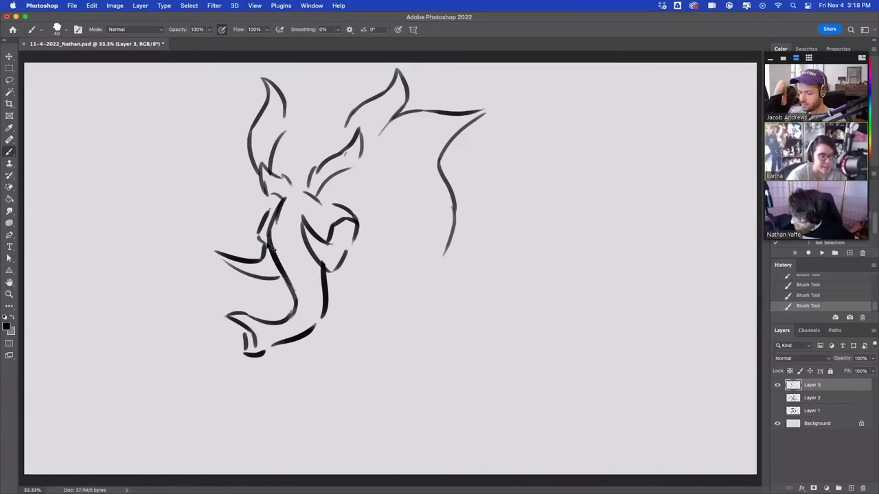
Step: Redraw the cheek line above the left-hand tusk, and draw the right-hand eye in solid black around a light iris
{"action": "key", "text": "super+z"}
{"action": "key", "text": "super+z"}
{"action": "left_click_drag", "start_coordinate": [265, 245], "coordinate": [260, 239]}
{"action": "mouse_move", "coordinate": [260, 238]}
{"action": "left_mouse_down"}
{"action": "mouse_move", "coordinate": [275, 204]}
{"action": "mouse_move", "coordinate": [335, 176]}
{"action": "mouse_move", "coordinate": [343, 186]}
{"action": "mouse_move", "coordinate": [337, 175]}
{"action": "mouse_move", "coordinate": [320, 199]}
{"action": "mouse_move", "coordinate": [343, 199]}
{"action": "mouse_move", "coordinate": [339, 175]}
{"action": "mouse_move", "coordinate": [349, 167]}
{"action": "left_mouse_up"}
{"action": "key", "text": "super+z"}
{"action": "key", "text": "super+z"}
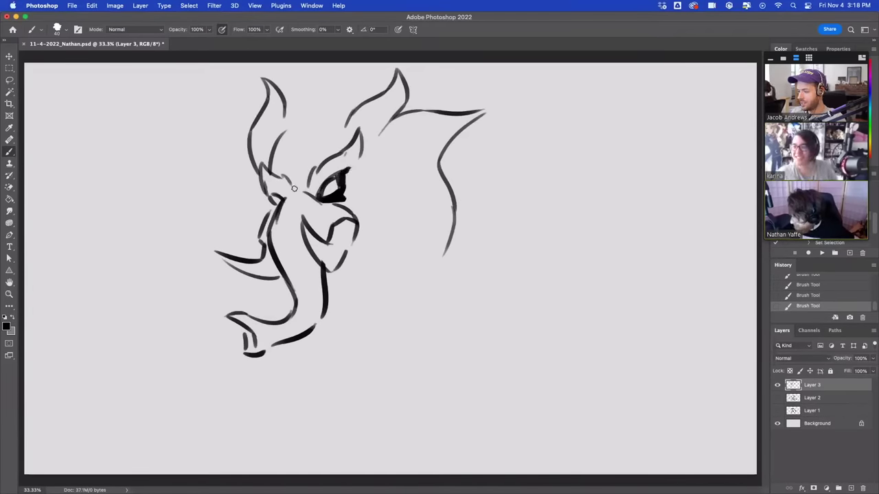
{"action": "key", "text": "super+z"}
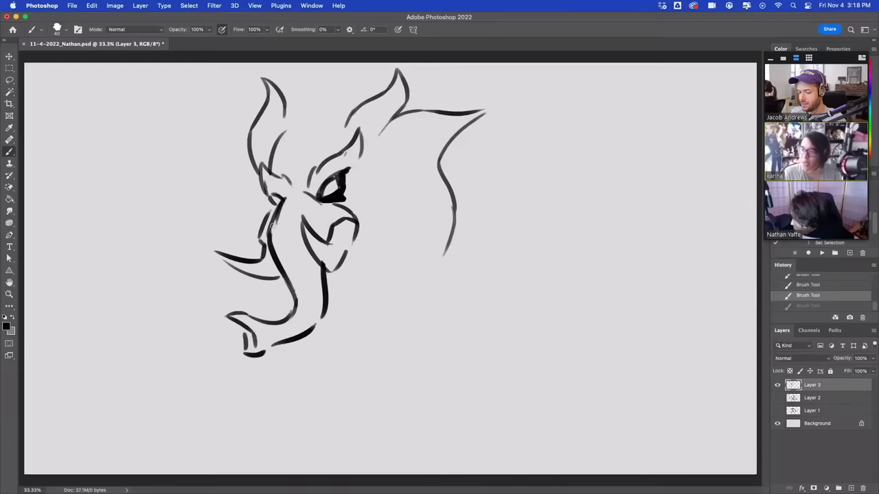
Step: Erase stray lines between the brows, and draw a pointed spike rising above the trunk
{"action": "mouse_move", "coordinate": [273, 227]}
{"action": "left_mouse_down"}
{"action": "mouse_move", "coordinate": [292, 248]}
{"action": "mouse_move", "coordinate": [292, 206]}
{"action": "left_mouse_up"}
{"action": "mouse_move", "coordinate": [287, 195]}
{"action": "left_mouse_down"}
{"action": "mouse_move", "coordinate": [303, 148]}
{"action": "mouse_move", "coordinate": [305, 165]}
{"action": "mouse_move", "coordinate": [289, 180]}
{"action": "mouse_move", "coordinate": [295, 167]}
{"action": "mouse_move", "coordinate": [285, 244]}
{"action": "mouse_move", "coordinate": [279, 206]}
{"action": "left_mouse_up"}
{"action": "key", "text": "super+z"}
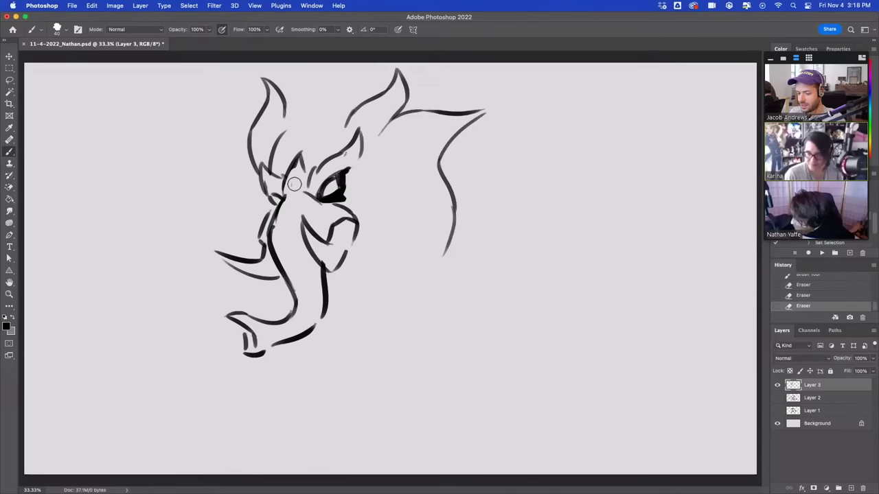
Step: Add a row of chevron-shaped wrinkles down the upper part of the trunk
{"action": "mouse_move", "coordinate": [297, 156]}
{"action": "left_mouse_down"}
{"action": "mouse_move", "coordinate": [289, 192]}
{"action": "mouse_move", "coordinate": [304, 203]}
{"action": "mouse_move", "coordinate": [286, 214]}
{"action": "mouse_move", "coordinate": [298, 227]}
{"action": "mouse_move", "coordinate": [285, 240]}
{"action": "left_mouse_up"}
{"action": "key", "text": "super+z"}
{"action": "left_click_drag", "start_coordinate": [285, 239], "coordinate": [304, 249]}
{"action": "left_click_drag", "start_coordinate": [290, 196], "coordinate": [292, 237]}
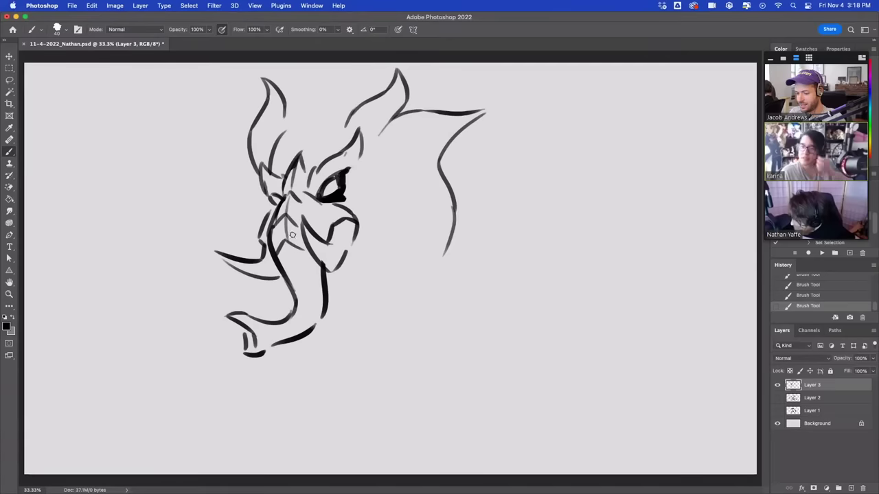
{"action": "key", "text": "super+z"}
{"action": "mouse_move", "coordinate": [289, 281]}
{"action": "left_mouse_down"}
{"action": "mouse_move", "coordinate": [293, 268]}
{"action": "mouse_move", "coordinate": [317, 279]}
{"action": "left_mouse_up"}
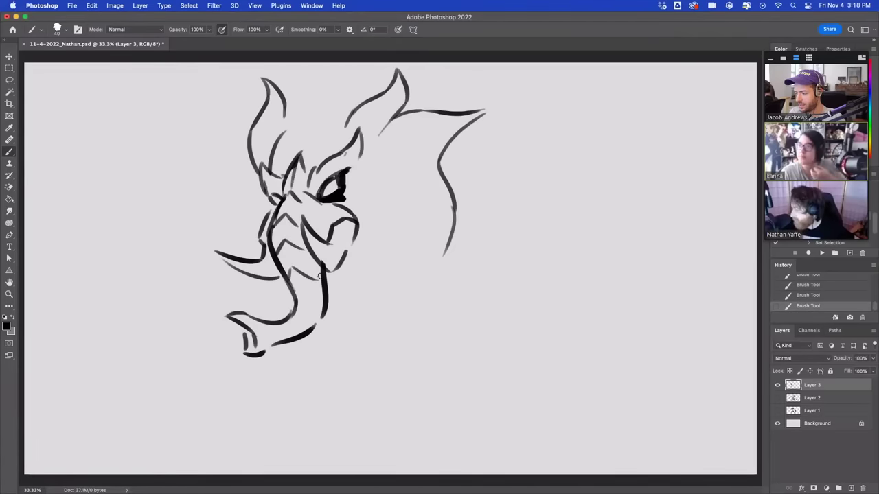
{"action": "mouse_move", "coordinate": [352, 205]}
{"action": "left_mouse_down"}
{"action": "mouse_move", "coordinate": [369, 196]}
{"action": "mouse_move", "coordinate": [393, 237]}
{"action": "mouse_move", "coordinate": [390, 181]}
{"action": "mouse_move", "coordinate": [365, 218]}
{"action": "mouse_move", "coordinate": [400, 232]}
{"action": "mouse_move", "coordinate": [369, 238]}
{"action": "left_mouse_up"}
{"action": "key", "text": "super+z"}
{"action": "key", "text": "super+z"}
{"action": "key", "text": "super+z"}
{"action": "key", "text": "super+z"}
{"action": "left_click", "coordinate": [358, 217]}
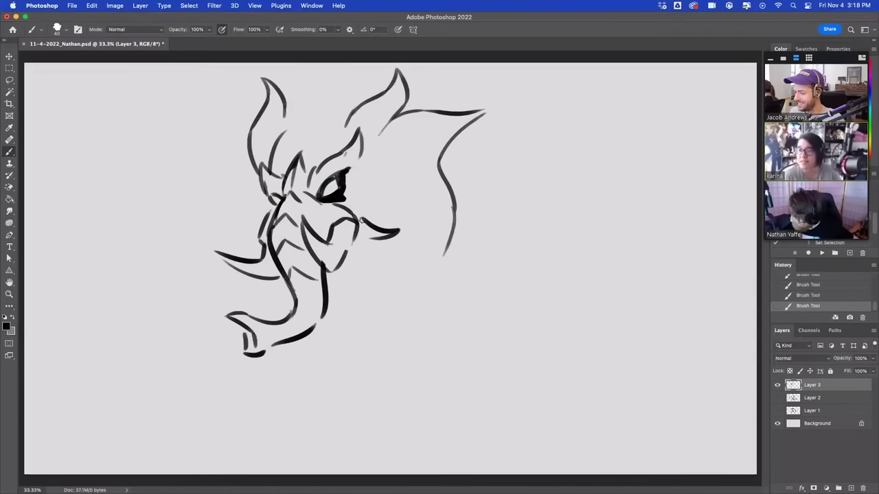
{"action": "key", "text": "super+z"}
{"action": "key", "text": "super+z"}
Step: Erase the large right-hand horn, and restart it with a single curved line
{"action": "left_click", "coordinate": [372, 143]}
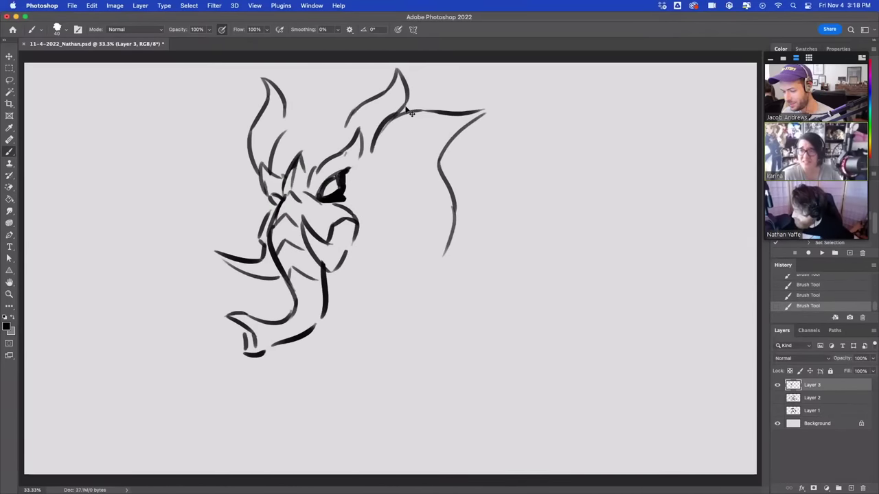
{"action": "key", "text": "super+z"}
{"action": "mouse_move", "coordinate": [350, 119]}
{"action": "left_mouse_down"}
{"action": "mouse_move", "coordinate": [386, 76]}
{"action": "mouse_move", "coordinate": [403, 78]}
{"action": "mouse_move", "coordinate": [406, 70]}
{"action": "mouse_move", "coordinate": [378, 137]}
{"action": "mouse_move", "coordinate": [391, 85]}
{"action": "left_mouse_up"}
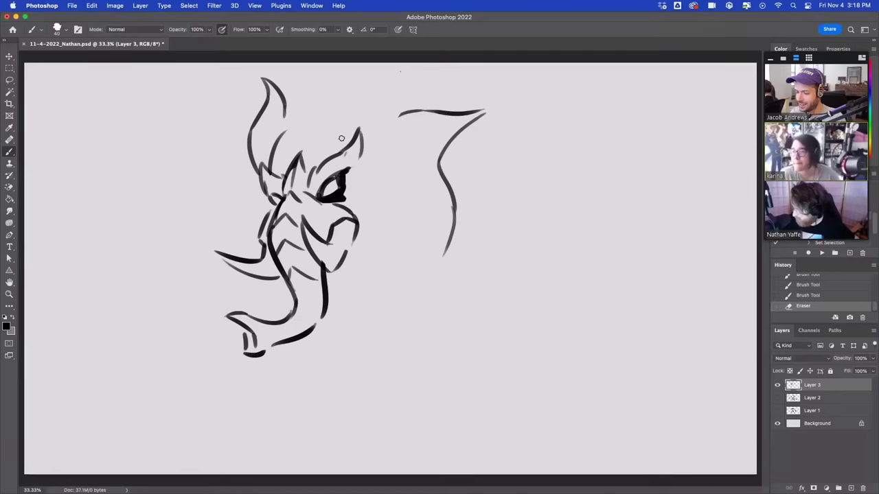
{"action": "mouse_move", "coordinate": [350, 123]}
{"action": "left_mouse_down"}
{"action": "mouse_move", "coordinate": [386, 83]}
{"action": "mouse_move", "coordinate": [386, 67]}
{"action": "left_mouse_up"}
Step: Scale the creature drawing down slightly, and move it lower on the canvas
{"action": "left_click", "coordinate": [12, 56]}
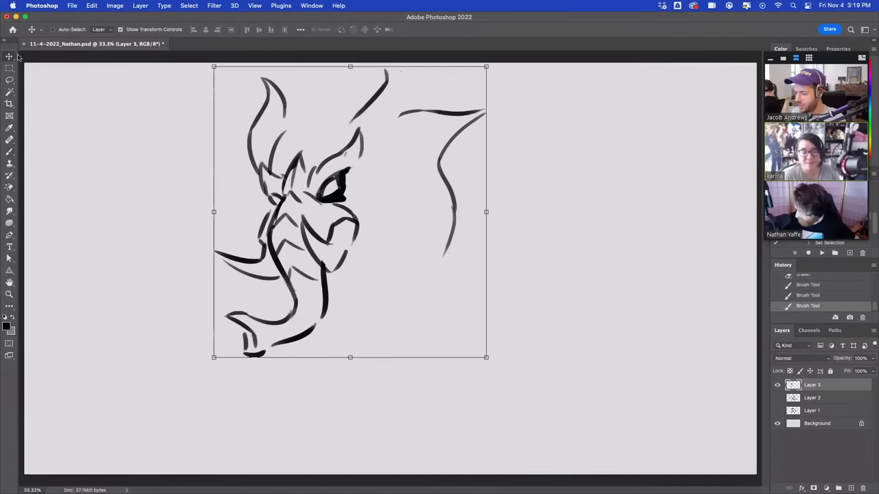
{"action": "left_click", "coordinate": [484, 357]}
{"action": "mouse_move", "coordinate": [480, 352]}
{"action": "left_mouse_down"}
{"action": "mouse_move", "coordinate": [457, 320]}
{"action": "mouse_move", "coordinate": [457, 339]}
{"action": "left_mouse_up"}
{"action": "key", "text": "Return"}
{"action": "left_click_drag", "start_coordinate": [382, 246], "coordinate": [367, 275]}
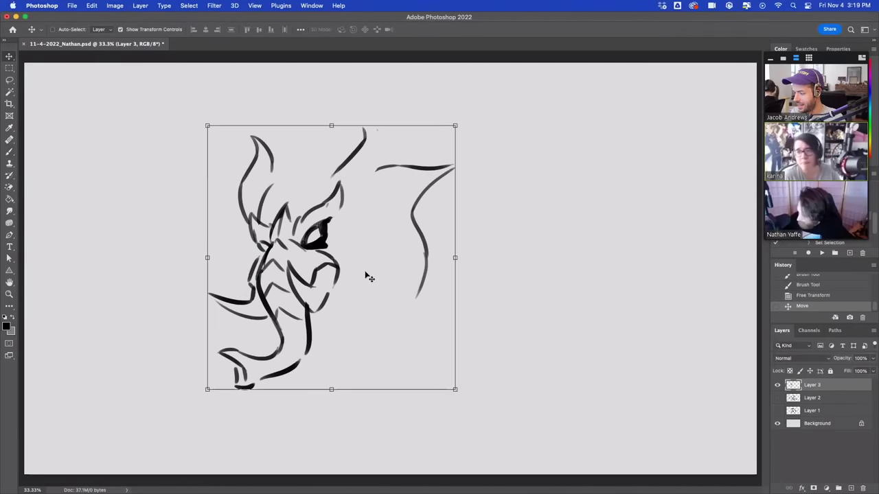
Step: Complete the large curved right-hand horn, and draw a crown of pointed spikes between the two horns
{"action": "left_click", "coordinate": [10, 151]}
{"action": "mouse_move", "coordinate": [364, 134]}
{"action": "left_mouse_down"}
{"action": "mouse_move", "coordinate": [358, 105]}
{"action": "mouse_move", "coordinate": [385, 162]}
{"action": "left_mouse_up"}
{"action": "mouse_move", "coordinate": [278, 177]}
{"action": "left_mouse_down"}
{"action": "mouse_move", "coordinate": [309, 155]}
{"action": "mouse_move", "coordinate": [273, 203]}
{"action": "left_mouse_up"}
{"action": "left_click_drag", "start_coordinate": [310, 151], "coordinate": [308, 195]}
{"action": "mouse_move", "coordinate": [310, 153]}
{"action": "left_mouse_down"}
{"action": "mouse_move", "coordinate": [343, 140]}
{"action": "mouse_move", "coordinate": [345, 162]}
{"action": "mouse_move", "coordinate": [345, 138]}
{"action": "mouse_move", "coordinate": [325, 204]}
{"action": "mouse_move", "coordinate": [364, 199]}
{"action": "mouse_move", "coordinate": [373, 178]}
{"action": "left_mouse_up"}
{"action": "key", "text": "super+z"}
{"action": "key", "text": "super+z"}
{"action": "key", "text": "super+z"}
{"action": "left_click_drag", "start_coordinate": [272, 167], "coordinate": [276, 177]}
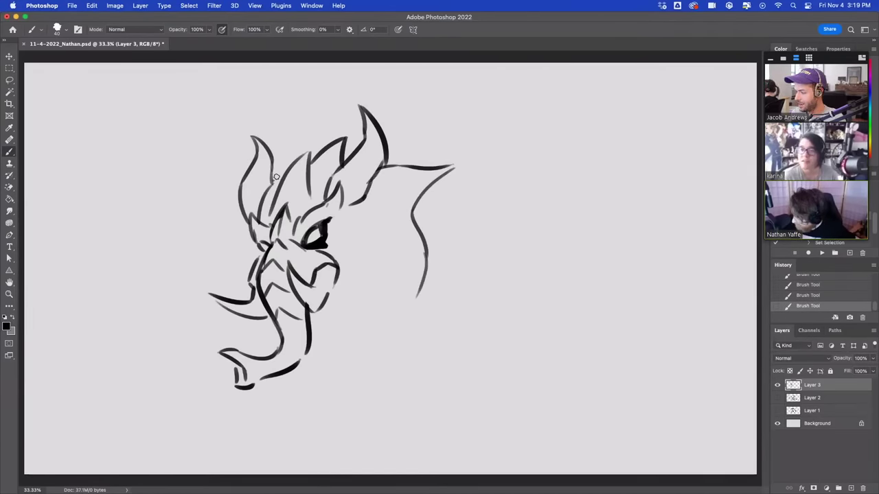
Step: Draw a pair of small upward-curving horns, one on each side of the head at about eye level
{"action": "mouse_move", "coordinate": [346, 205]}
{"action": "left_mouse_down"}
{"action": "mouse_move", "coordinate": [376, 205]}
{"action": "mouse_move", "coordinate": [361, 230]}
{"action": "mouse_move", "coordinate": [403, 242]}
{"action": "left_mouse_up"}
{"action": "key", "text": "super+z"}
{"action": "key", "text": "super+z"}
{"action": "key", "text": "super+z"}
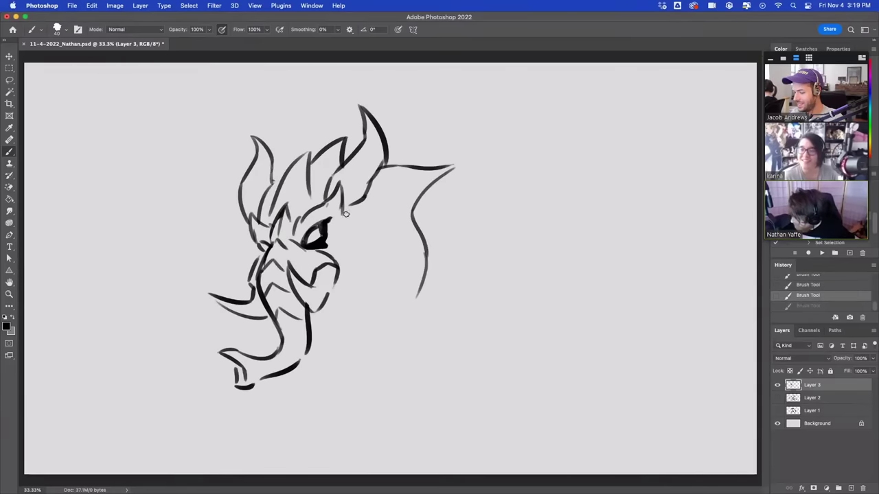
{"action": "left_click_drag", "start_coordinate": [345, 215], "coordinate": [380, 216]}
{"action": "mouse_move", "coordinate": [381, 215]}
{"action": "left_mouse_down"}
{"action": "mouse_move", "coordinate": [398, 190]}
{"action": "mouse_move", "coordinate": [398, 208]}
{"action": "mouse_move", "coordinate": [370, 224]}
{"action": "mouse_move", "coordinate": [365, 245]}
{"action": "mouse_move", "coordinate": [357, 237]}
{"action": "mouse_move", "coordinate": [378, 232]}
{"action": "left_mouse_up"}
{"action": "key", "text": "super+z"}
{"action": "mouse_move", "coordinate": [249, 235]}
{"action": "left_mouse_down"}
{"action": "mouse_move", "coordinate": [235, 237]}
{"action": "mouse_move", "coordinate": [217, 203]}
{"action": "mouse_move", "coordinate": [232, 246]}
{"action": "mouse_move", "coordinate": [264, 256]}
{"action": "left_mouse_up"}
{"action": "key", "text": "super+z"}
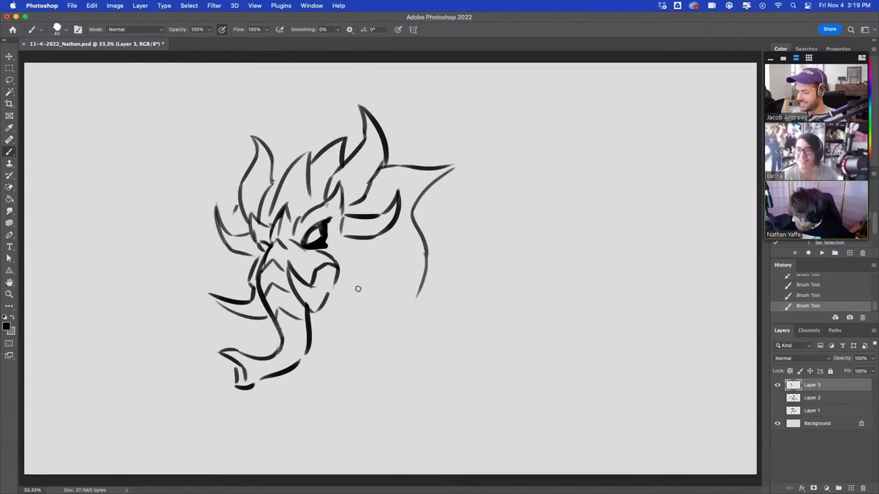
Step: Draw the pointed lower edge of the large right-hand ear, joining it to the ear's outer edge
{"action": "left_click_drag", "start_coordinate": [354, 289], "coordinate": [383, 342]}
{"action": "key", "text": "super+z"}
{"action": "mouse_move", "coordinate": [361, 286]}
{"action": "left_mouse_down"}
{"action": "mouse_move", "coordinate": [402, 352]}
{"action": "mouse_move", "coordinate": [391, 344]}
{"action": "left_mouse_up"}
{"action": "key", "text": "super+z"}
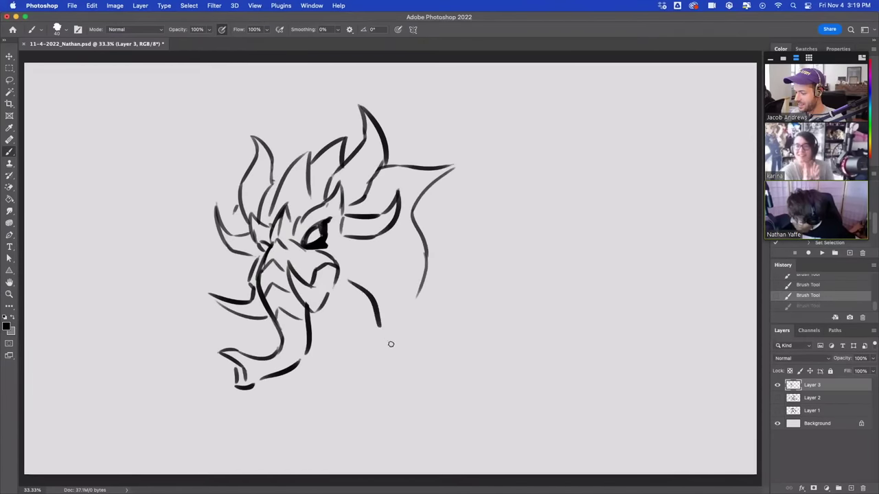
{"action": "key", "text": "shift+super+z"}
{"action": "key", "text": "super+z"}
{"action": "key", "text": "shift+super+z"}
{"action": "key", "text": "super+z"}
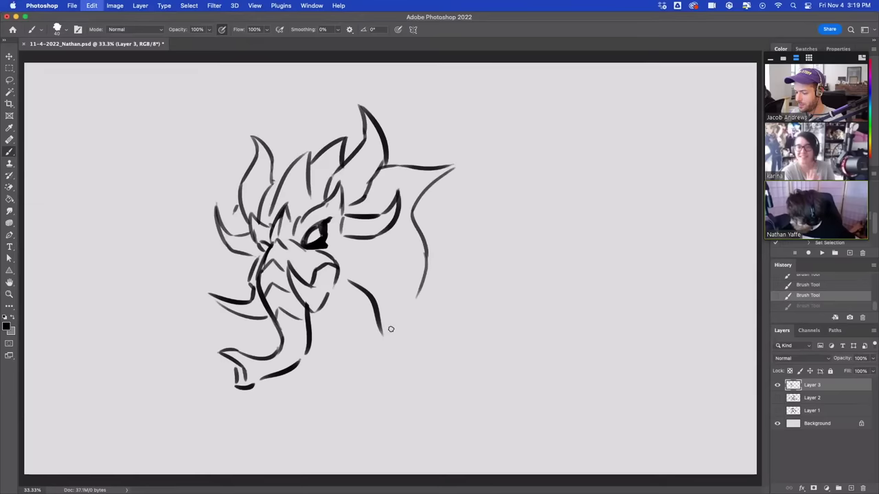
{"action": "key", "text": "shift+super+z"}
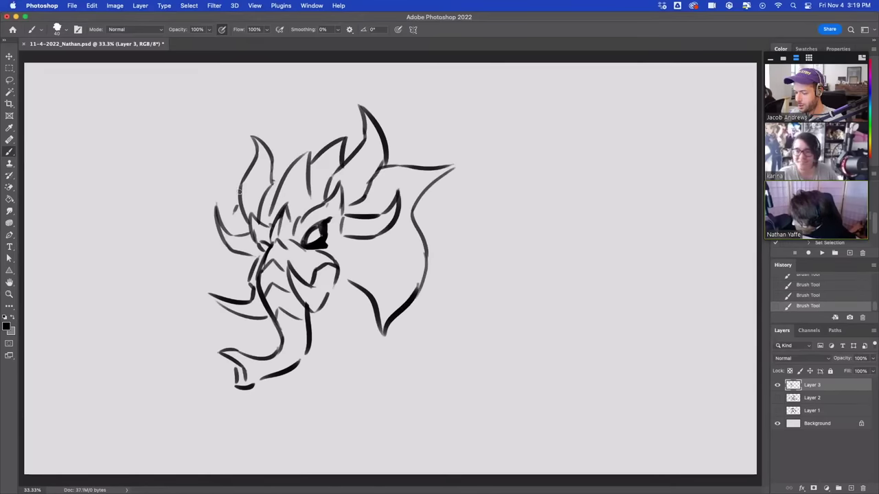
Step: Touch up the outer edge of the large left-hand horn, and erase the stray mark beside its base
{"action": "left_click_drag", "start_coordinate": [225, 176], "coordinate": [245, 240]}
{"action": "key", "text": "super+z"}
{"action": "left_click_drag", "start_coordinate": [229, 193], "coordinate": [237, 206]}
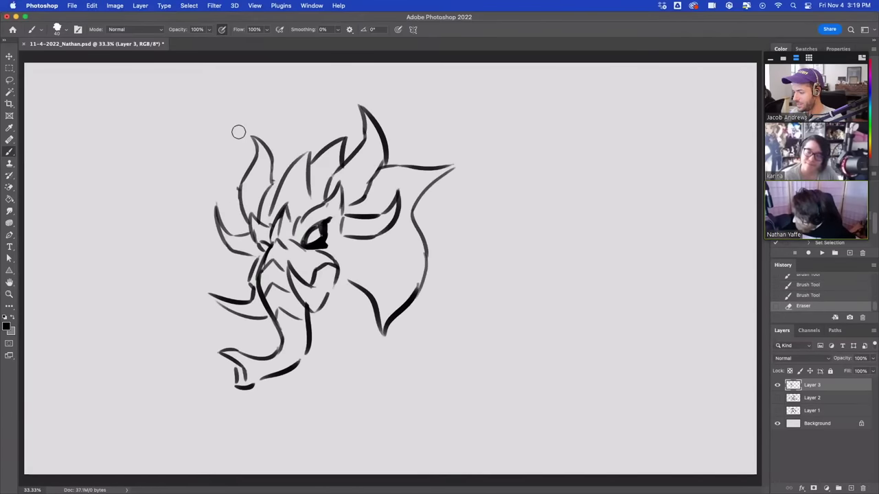
Step: Replace the large right-hand horn with a lower, swept-back horn, and erase the leftover line at its base
{"action": "mouse_move", "coordinate": [359, 104]}
{"action": "left_mouse_down"}
{"action": "mouse_move", "coordinate": [378, 156]}
{"action": "mouse_move", "coordinate": [389, 144]}
{"action": "mouse_move", "coordinate": [359, 202]}
{"action": "left_mouse_up"}
{"action": "key", "text": "b"}
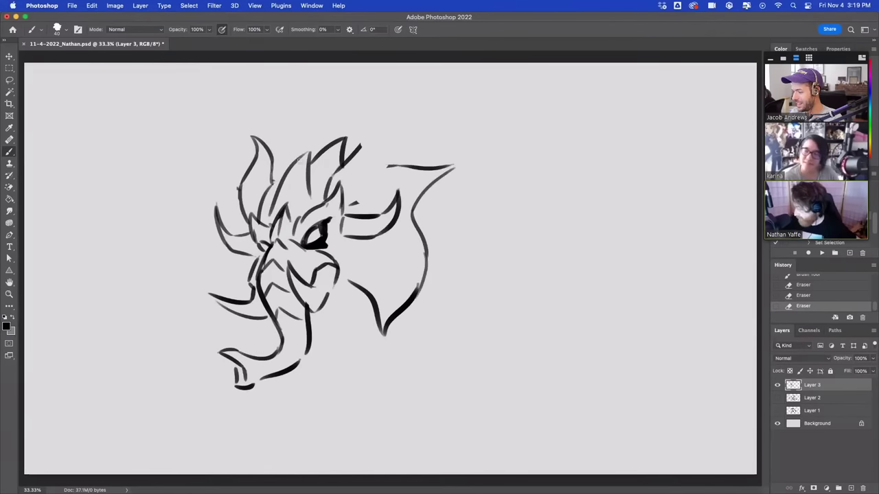
{"action": "mouse_move", "coordinate": [291, 167]}
{"action": "left_mouse_down"}
{"action": "mouse_move", "coordinate": [311, 148]}
{"action": "mouse_move", "coordinate": [316, 195]}
{"action": "mouse_move", "coordinate": [395, 125]}
{"action": "mouse_move", "coordinate": [390, 162]}
{"action": "mouse_move", "coordinate": [355, 204]}
{"action": "mouse_move", "coordinate": [375, 179]}
{"action": "left_mouse_up"}
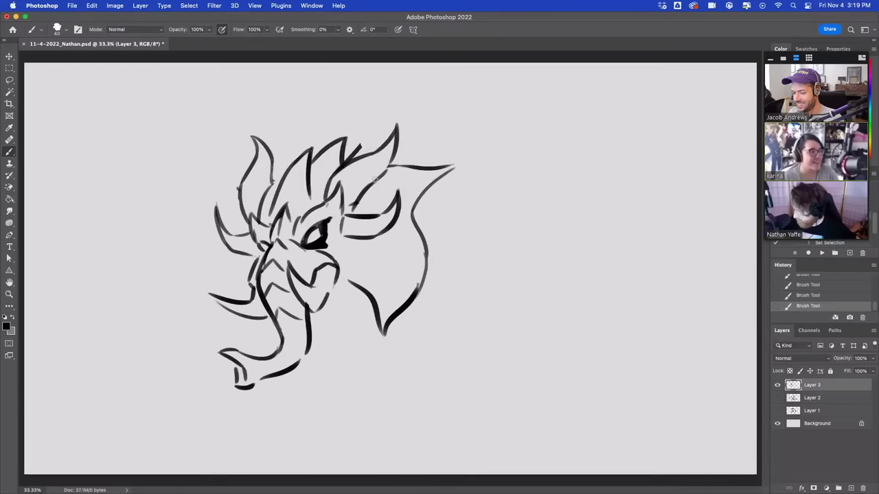
{"action": "left_click_drag", "start_coordinate": [348, 152], "coordinate": [357, 151]}
{"action": "left_click_drag", "start_coordinate": [355, 154], "coordinate": [361, 144]}
Step: Erase the large left-hand horn, and redraw it with a shorter curve and a pointed tip
{"action": "mouse_move", "coordinate": [263, 144]}
{"action": "left_mouse_down"}
{"action": "mouse_move", "coordinate": [268, 175]}
{"action": "mouse_move", "coordinate": [238, 195]}
{"action": "mouse_move", "coordinate": [246, 173]}
{"action": "left_mouse_up"}
{"action": "left_click_drag", "start_coordinate": [264, 180], "coordinate": [271, 171]}
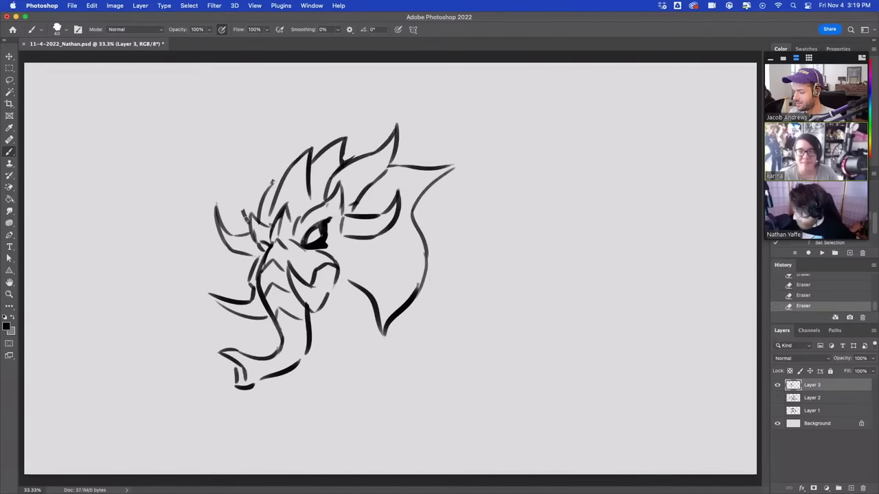
{"action": "mouse_move", "coordinate": [250, 222]}
{"action": "left_mouse_down"}
{"action": "mouse_move", "coordinate": [246, 201]}
{"action": "mouse_move", "coordinate": [256, 226]}
{"action": "mouse_move", "coordinate": [245, 218]}
{"action": "mouse_move", "coordinate": [281, 147]}
{"action": "mouse_move", "coordinate": [271, 163]}
{"action": "mouse_move", "coordinate": [270, 141]}
{"action": "mouse_move", "coordinate": [280, 174]}
{"action": "mouse_move", "coordinate": [242, 193]}
{"action": "left_mouse_up"}
{"action": "key", "text": "super+z"}
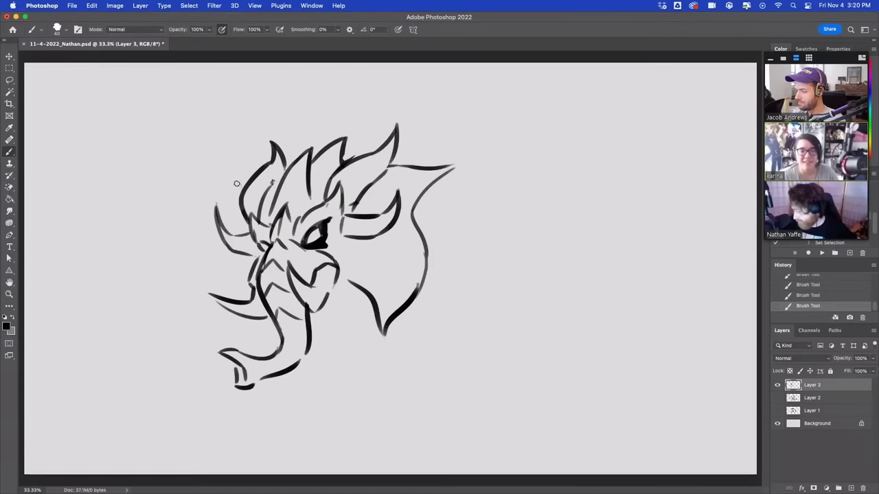
Step: Outline the far ear behind the left-hand horns, and redraw the pointed shape beside the trunk with bolder lines
{"action": "mouse_move", "coordinate": [245, 163]}
{"action": "left_mouse_down"}
{"action": "mouse_move", "coordinate": [234, 197]}
{"action": "mouse_move", "coordinate": [241, 233]}
{"action": "mouse_move", "coordinate": [232, 286]}
{"action": "mouse_move", "coordinate": [268, 316]}
{"action": "mouse_move", "coordinate": [337, 271]}
{"action": "mouse_move", "coordinate": [309, 302]}
{"action": "mouse_move", "coordinate": [321, 301]}
{"action": "left_mouse_up"}
{"action": "key", "text": "super+z"}
{"action": "mouse_move", "coordinate": [302, 262]}
{"action": "left_mouse_down"}
{"action": "mouse_move", "coordinate": [323, 291]}
{"action": "mouse_move", "coordinate": [315, 311]}
{"action": "mouse_move", "coordinate": [337, 272]}
{"action": "left_mouse_up"}
{"action": "key", "text": "super+z"}
{"action": "mouse_move", "coordinate": [312, 313]}
{"action": "left_mouse_down"}
{"action": "mouse_move", "coordinate": [337, 262]}
{"action": "mouse_move", "coordinate": [319, 299]}
{"action": "mouse_move", "coordinate": [324, 258]}
{"action": "mouse_move", "coordinate": [312, 282]}
{"action": "mouse_move", "coordinate": [333, 254]}
{"action": "left_mouse_up"}
{"action": "key", "text": "super+z"}
{"action": "mouse_move", "coordinate": [251, 280]}
{"action": "left_mouse_down"}
{"action": "mouse_move", "coordinate": [255, 261]}
{"action": "mouse_move", "coordinate": [253, 292]}
{"action": "mouse_move", "coordinate": [255, 272]}
{"action": "left_mouse_up"}
{"action": "key", "text": "super+z"}
{"action": "mouse_move", "coordinate": [261, 255]}
{"action": "left_mouse_down"}
{"action": "mouse_move", "coordinate": [252, 282]}
{"action": "mouse_move", "coordinate": [260, 257]}
{"action": "left_mouse_up"}
{"action": "key", "text": "super+z"}
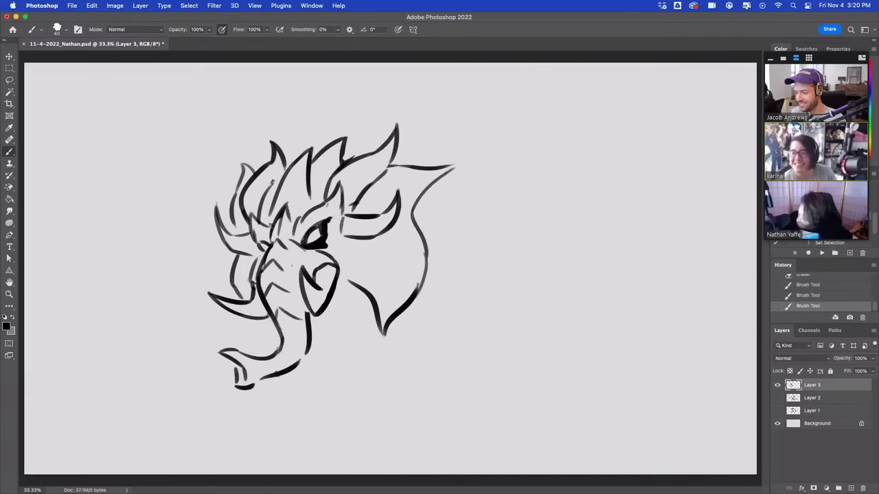
Step: Redraw the trunk's underside as one bold curve, and add a long line rising backward from the crown
{"action": "mouse_move", "coordinate": [261, 379]}
{"action": "left_mouse_down"}
{"action": "mouse_move", "coordinate": [310, 337]}
{"action": "mouse_move", "coordinate": [276, 376]}
{"action": "mouse_move", "coordinate": [310, 335]}
{"action": "left_mouse_up"}
{"action": "key", "text": "super+z"}
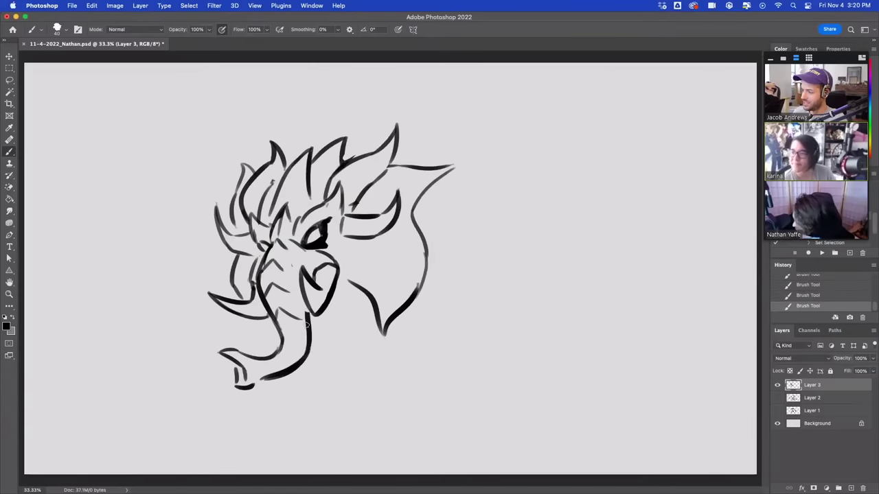
{"action": "left_click_drag", "start_coordinate": [342, 152], "coordinate": [393, 120]}
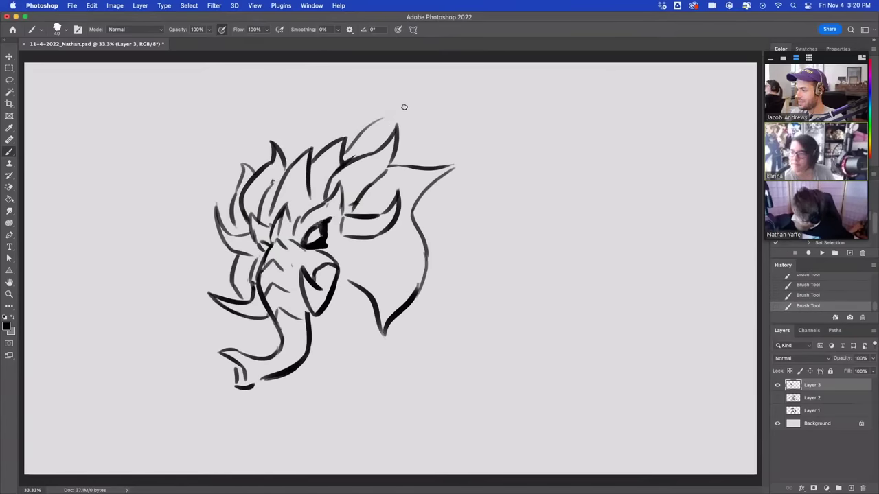
{"action": "key", "text": "super+z"}
{"action": "left_click_drag", "start_coordinate": [343, 150], "coordinate": [400, 96]}
{"action": "left_click_drag", "start_coordinate": [423, 237], "coordinate": [458, 200]}
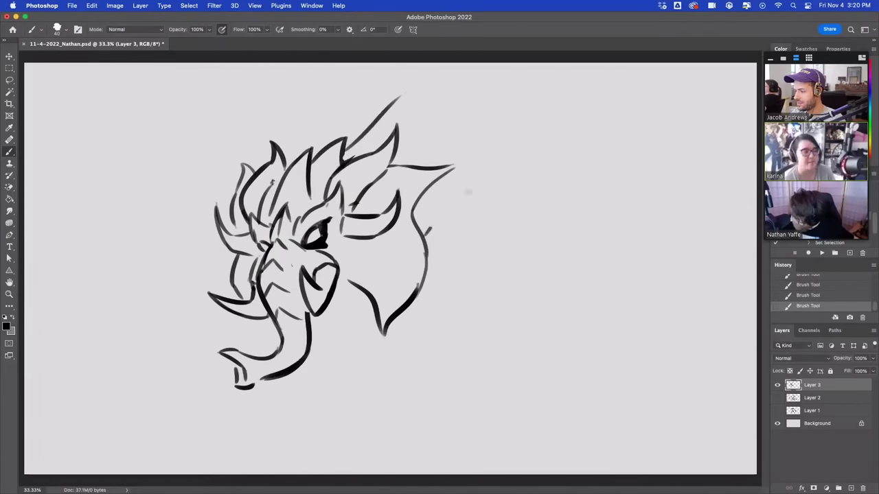
{"action": "key", "text": "super+z"}
Step: Extend the right-hand ear's lower edge to the cheek, and thicken the underside of the small horn beside the eye
{"action": "left_click_drag", "start_coordinate": [332, 300], "coordinate": [366, 293]}
{"action": "key", "text": "super+z"}
{"action": "key", "text": "super+z"}
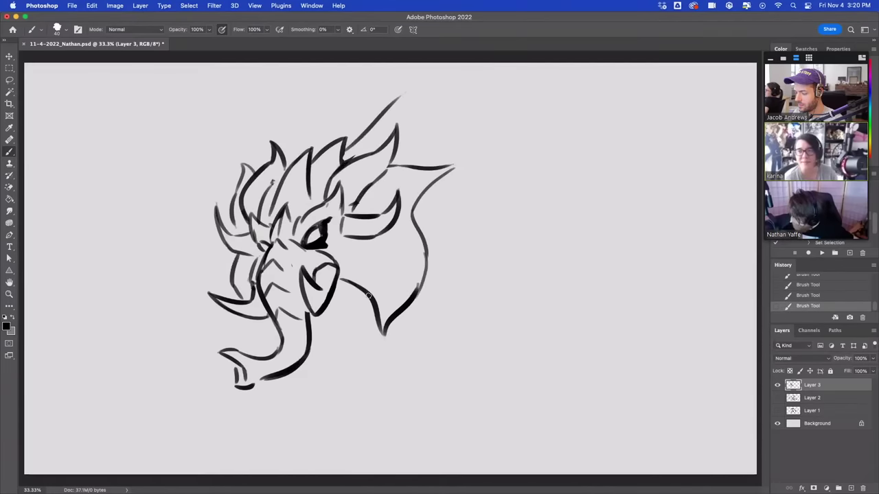
{"action": "key", "text": "super+z"}
{"action": "key", "text": "super+shift+z"}
{"action": "key", "text": "super+z"}
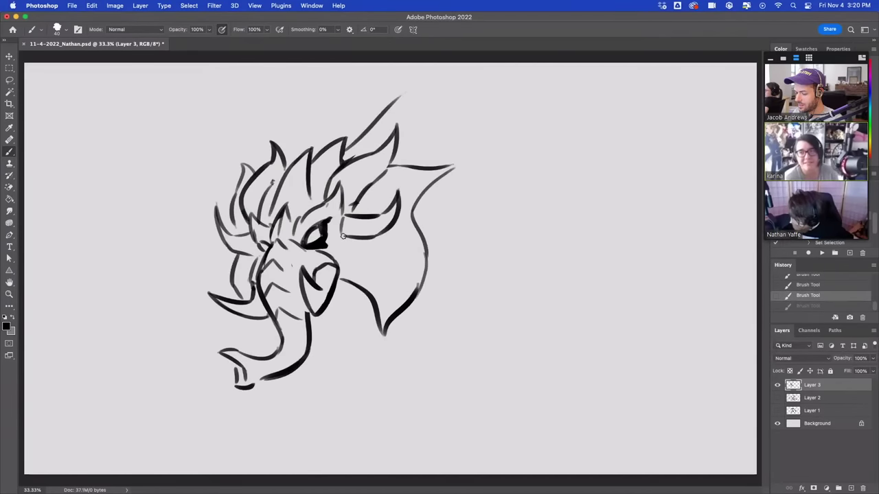
Step: Try adding short pointed spikes beneath the small horns on both sides of the face
{"action": "mouse_move", "coordinate": [342, 235]}
{"action": "left_mouse_down"}
{"action": "mouse_move", "coordinate": [379, 261]}
{"action": "mouse_move", "coordinate": [348, 237]}
{"action": "left_mouse_up"}
{"action": "key", "text": "super+z"}
{"action": "mouse_move", "coordinate": [253, 254]}
{"action": "left_mouse_down"}
{"action": "mouse_move", "coordinate": [232, 262]}
{"action": "mouse_move", "coordinate": [250, 260]}
{"action": "left_mouse_up"}
{"action": "key", "text": "super+z"}
{"action": "key", "text": "super+z"}
{"action": "key", "text": "super+z"}
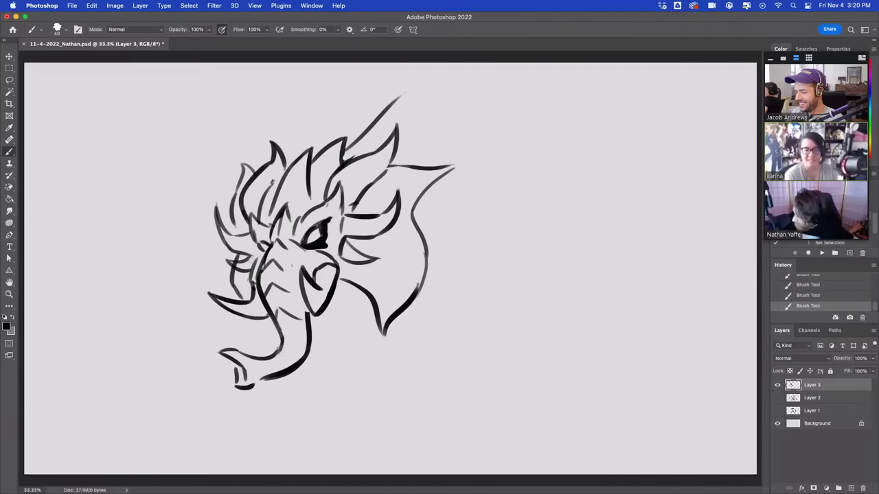
{"action": "key", "text": "super+z"}
{"action": "key", "text": "super+z"}
{"action": "key", "text": "super+z"}
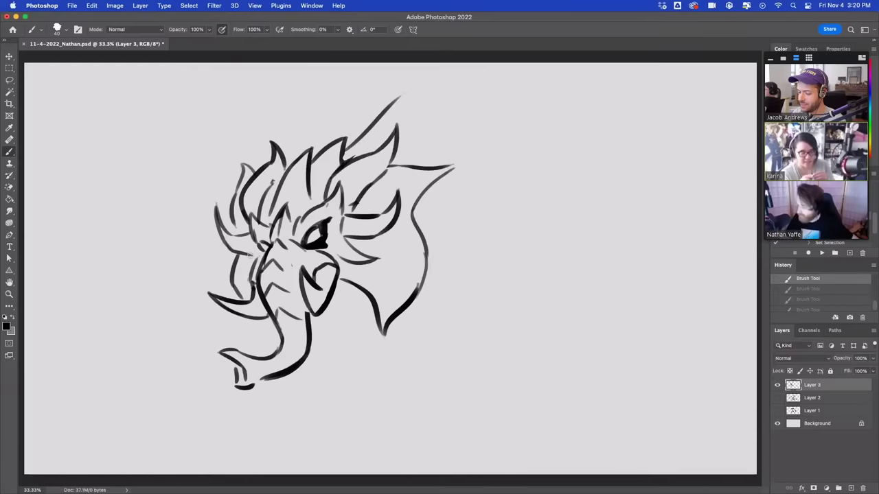
{"action": "key", "text": "super+z"}
{"action": "key", "text": "super+z"}
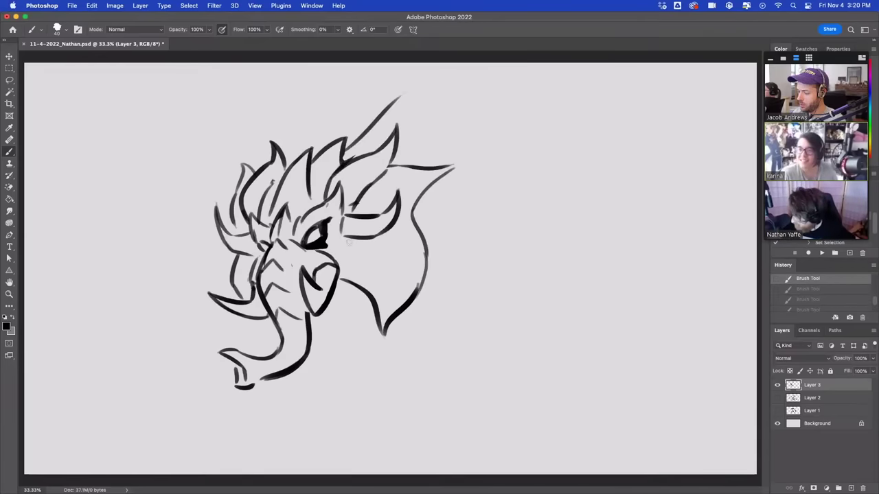
Step: Draw the angular cheek edge below the small right-hand horn, and add a short jaw line beneath the ear
{"action": "left_click_drag", "start_coordinate": [342, 234], "coordinate": [350, 246]}
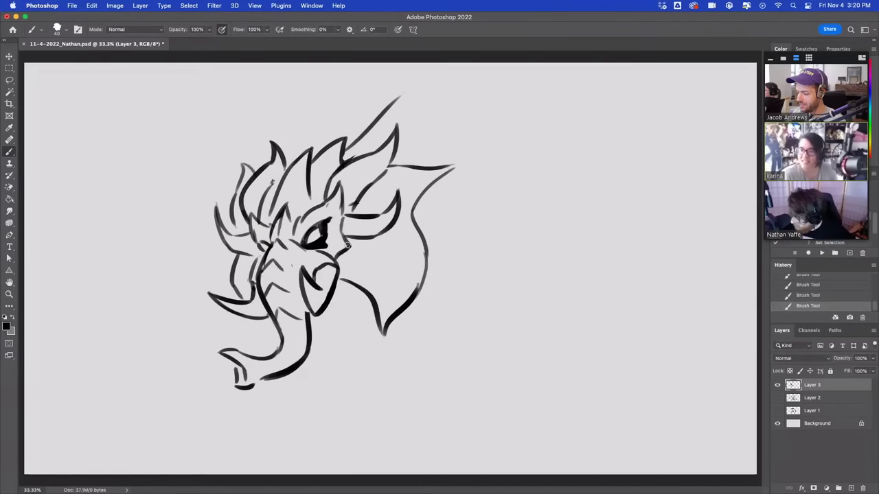
{"action": "left_click_drag", "start_coordinate": [339, 278], "coordinate": [371, 305]}
{"action": "key", "text": "super+z"}
{"action": "mouse_move", "coordinate": [336, 291]}
{"action": "left_mouse_down"}
{"action": "mouse_move", "coordinate": [370, 306]}
{"action": "mouse_move", "coordinate": [370, 298]}
{"action": "left_mouse_up"}
{"action": "key", "text": "super+z"}
{"action": "key", "text": "super+z"}
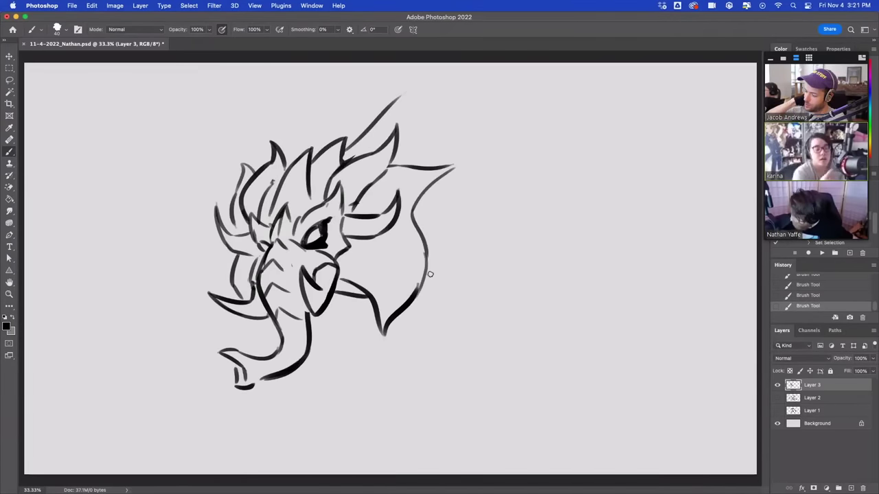
{"action": "key", "text": "super+z"}
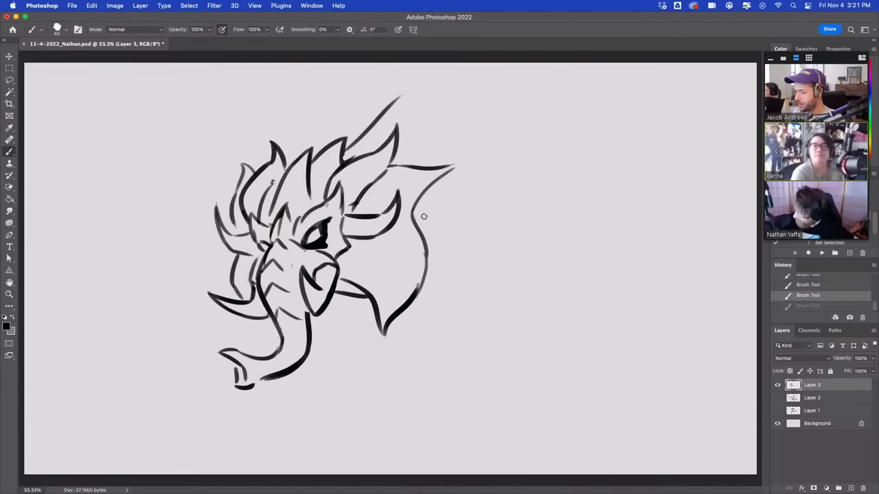
Step: Erase the long line rising from the crown and the short jaw line beneath the ear
{"action": "left_click_drag", "start_coordinate": [348, 156], "coordinate": [402, 88]}
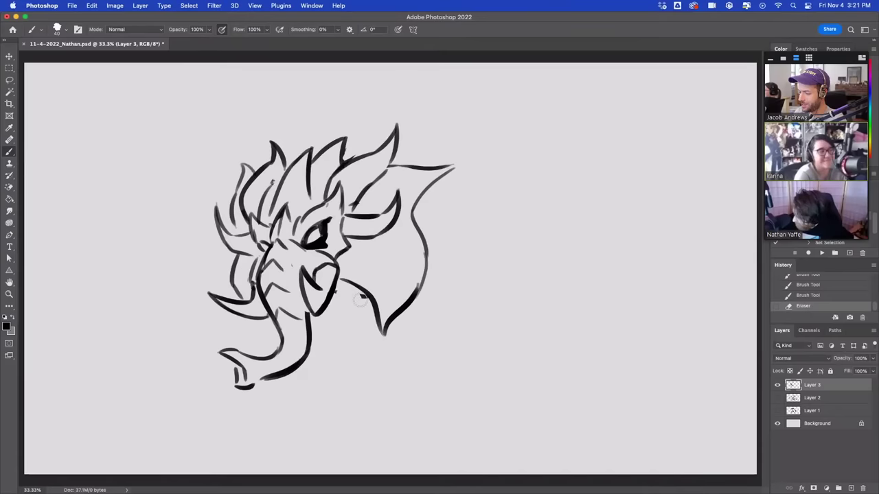
{"action": "left_click_drag", "start_coordinate": [359, 299], "coordinate": [344, 288]}
Step: Try drawing a jagged spiked mane running backward from the crown above the right-hand horn
{"action": "mouse_move", "coordinate": [345, 155]}
{"action": "left_mouse_down"}
{"action": "mouse_move", "coordinate": [395, 115]}
{"action": "mouse_move", "coordinate": [381, 140]}
{"action": "mouse_move", "coordinate": [436, 101]}
{"action": "mouse_move", "coordinate": [423, 147]}
{"action": "mouse_move", "coordinate": [446, 110]}
{"action": "mouse_move", "coordinate": [458, 136]}
{"action": "left_mouse_up"}
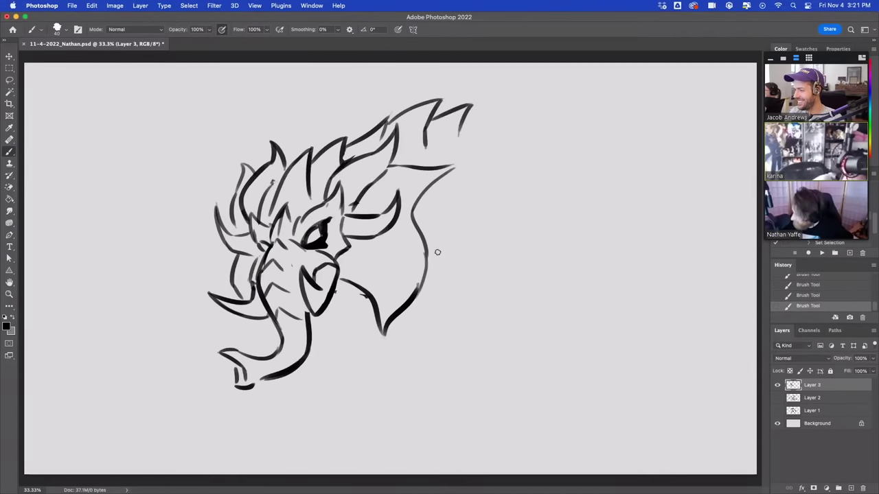
{"action": "mouse_move", "coordinate": [429, 253]}
{"action": "left_mouse_down"}
{"action": "mouse_move", "coordinate": [446, 253]}
{"action": "mouse_move", "coordinate": [437, 274]}
{"action": "left_mouse_up"}
{"action": "key", "text": "super+z"}
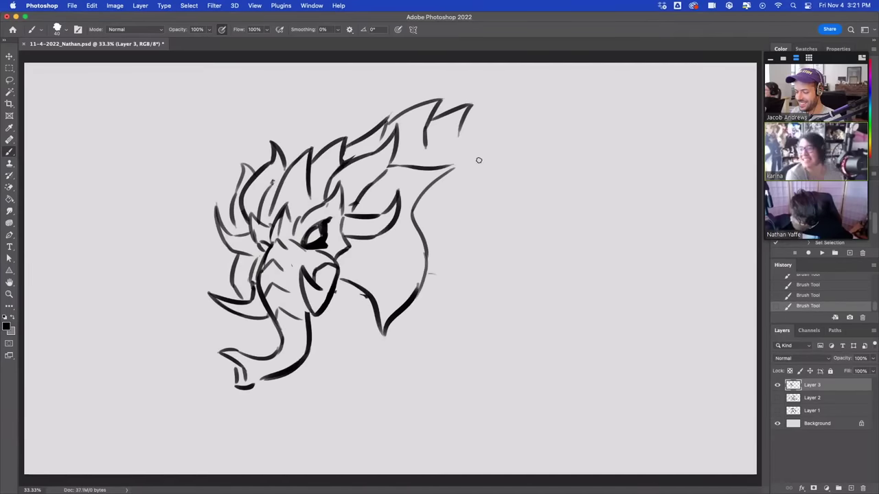
{"action": "key", "text": "ctrl+z"}
{"action": "left_click_drag", "start_coordinate": [463, 138], "coordinate": [545, 103]}
{"action": "key", "text": "ctrl+z"}
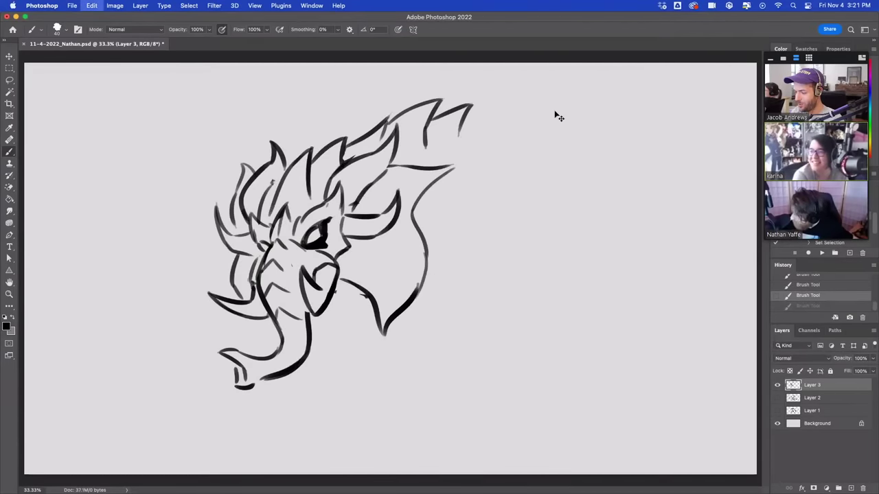
{"action": "key", "text": "super+z"}
{"action": "key", "text": "super+z"}
{"action": "key", "text": "super+z"}
{"action": "mouse_move", "coordinate": [366, 135]}
{"action": "left_mouse_down"}
{"action": "mouse_move", "coordinate": [350, 146]}
{"action": "mouse_move", "coordinate": [372, 118]}
{"action": "mouse_move", "coordinate": [385, 130]}
{"action": "mouse_move", "coordinate": [405, 110]}
{"action": "mouse_move", "coordinate": [440, 98]}
{"action": "mouse_move", "coordinate": [428, 122]}
{"action": "left_mouse_up"}
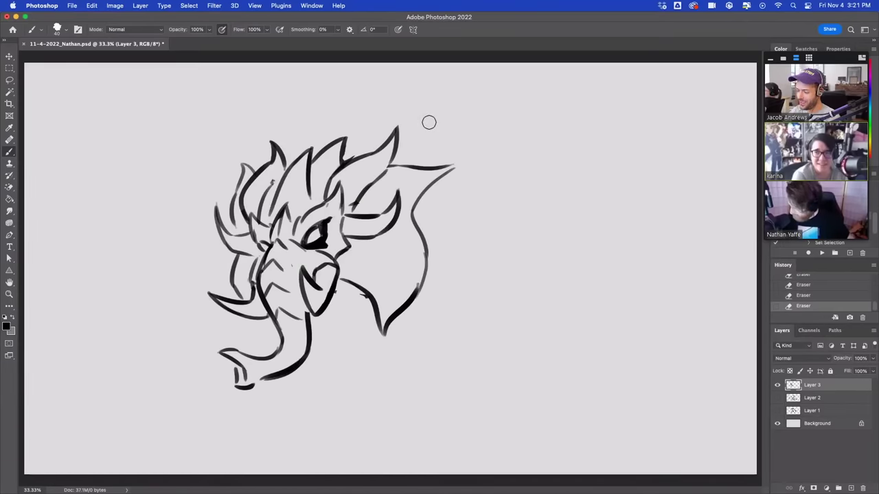
Step: Draw a jaw line under the ear, a back line rising behind the head, and a chest line curving to the shoulder
{"action": "left_click_drag", "start_coordinate": [421, 204], "coordinate": [490, 264]}
{"action": "key", "text": "ctrl+z"}
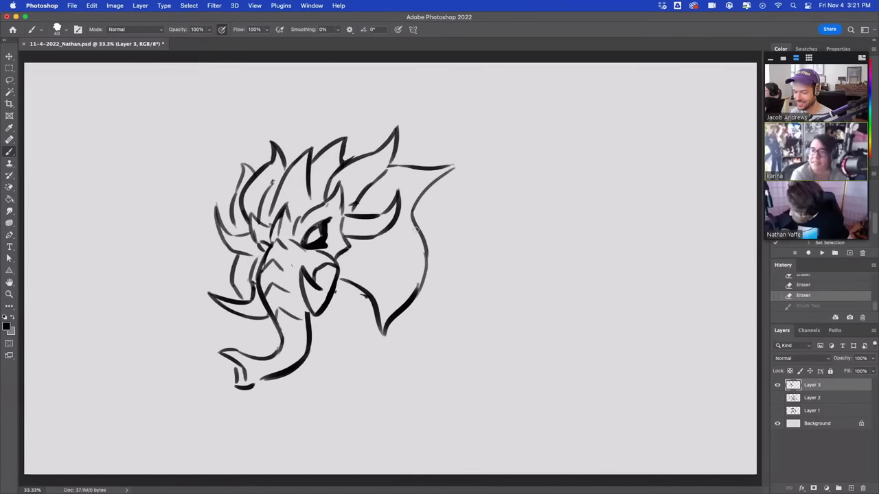
{"action": "left_click_drag", "start_coordinate": [363, 309], "coordinate": [335, 291]}
{"action": "left_click_drag", "start_coordinate": [414, 301], "coordinate": [468, 243]}
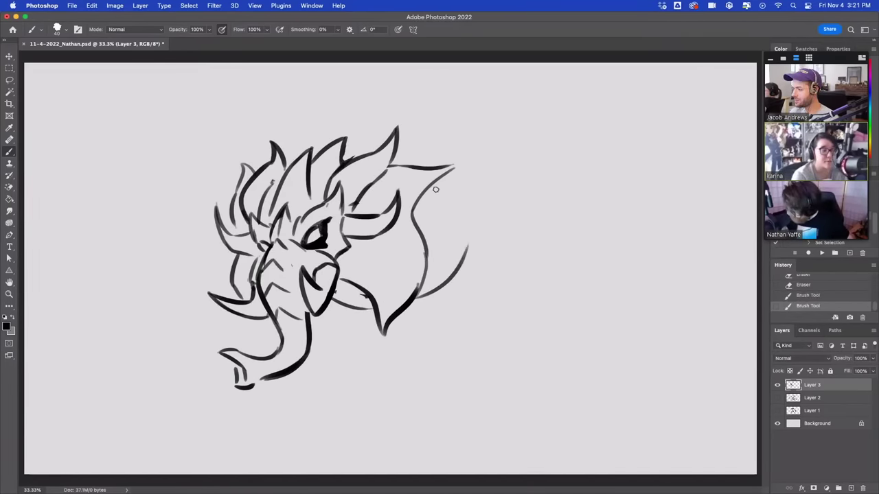
{"action": "key", "text": "super+z"}
{"action": "mouse_move", "coordinate": [406, 165]}
{"action": "left_mouse_down"}
{"action": "mouse_move", "coordinate": [430, 117]}
{"action": "mouse_move", "coordinate": [460, 87]}
{"action": "left_mouse_up"}
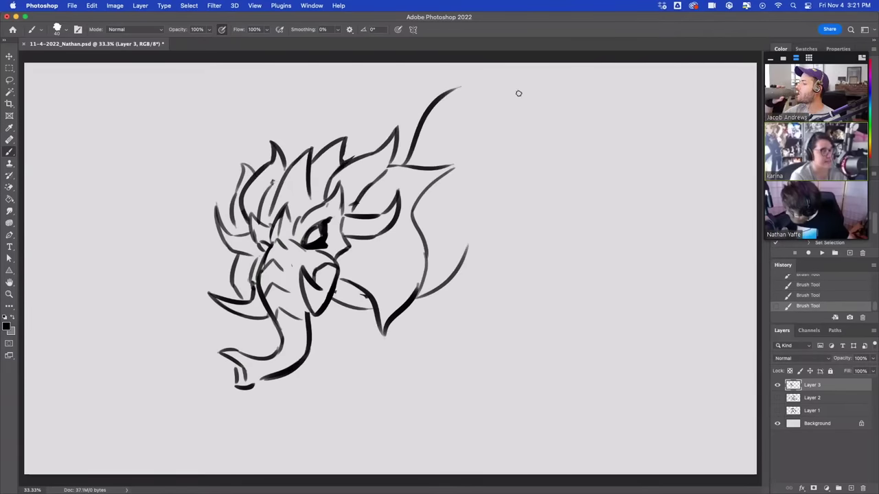
{"action": "left_click_drag", "start_coordinate": [466, 256], "coordinate": [502, 217]}
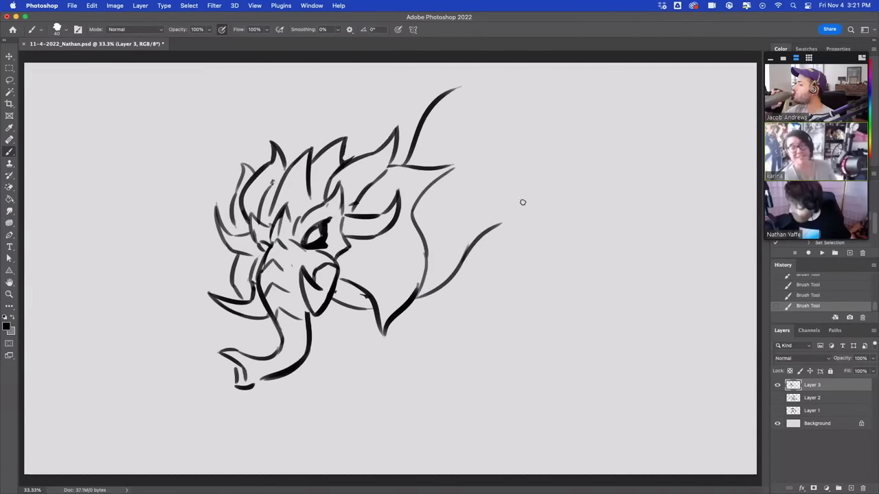
Step: Outline the bent front leg with angular upper and lower contours behind the chest line
{"action": "left_click_drag", "start_coordinate": [502, 220], "coordinate": [539, 259]}
{"action": "mouse_move", "coordinate": [564, 199]}
{"action": "left_mouse_down"}
{"action": "mouse_move", "coordinate": [599, 263]}
{"action": "mouse_move", "coordinate": [565, 293]}
{"action": "left_mouse_up"}
{"action": "mouse_move", "coordinate": [538, 260]}
{"action": "left_mouse_down"}
{"action": "mouse_move", "coordinate": [499, 295]}
{"action": "mouse_move", "coordinate": [493, 324]}
{"action": "left_mouse_up"}
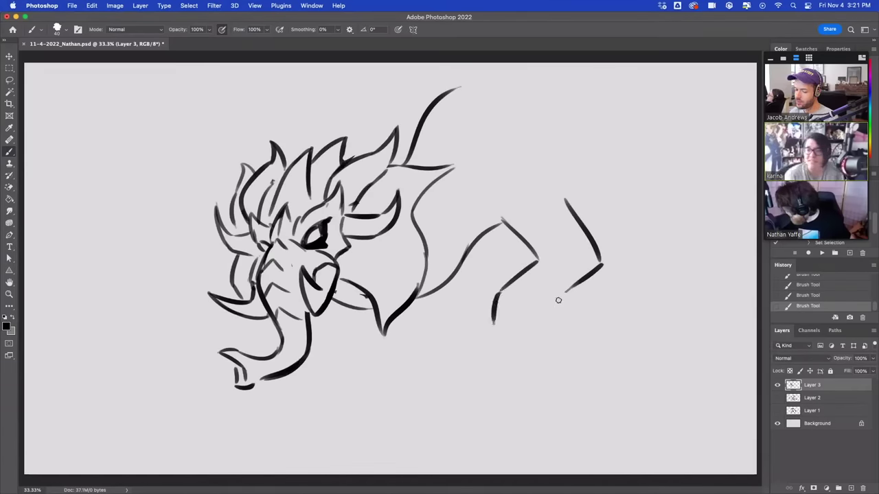
{"action": "left_click_drag", "start_coordinate": [566, 291], "coordinate": [553, 329]}
Step: Try drawing a clawed paw at the end of the front leg
{"action": "mouse_move", "coordinate": [489, 319]}
{"action": "left_mouse_down"}
{"action": "mouse_move", "coordinate": [480, 340]}
{"action": "mouse_move", "coordinate": [496, 359]}
{"action": "mouse_move", "coordinate": [498, 326]}
{"action": "mouse_move", "coordinate": [513, 308]}
{"action": "mouse_move", "coordinate": [526, 354]}
{"action": "mouse_move", "coordinate": [524, 309]}
{"action": "mouse_move", "coordinate": [550, 328]}
{"action": "left_mouse_up"}
{"action": "key", "text": "super+z"}
{"action": "key", "text": "super+z"}
{"action": "left_click_drag", "start_coordinate": [497, 343], "coordinate": [507, 351]}
{"action": "left_click_drag", "start_coordinate": [513, 282], "coordinate": [542, 261]}
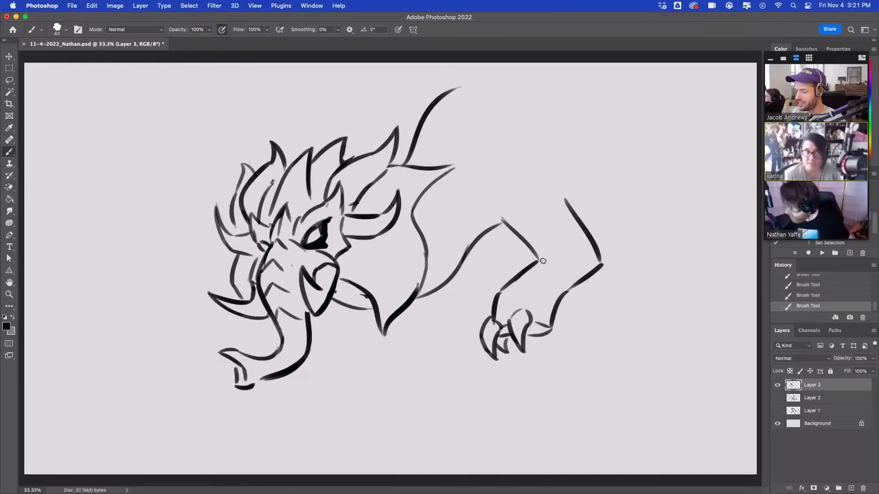
{"action": "left_click_drag", "start_coordinate": [554, 302], "coordinate": [584, 270]}
{"action": "mouse_move", "coordinate": [515, 313]}
{"action": "left_mouse_down"}
{"action": "mouse_move", "coordinate": [522, 336]}
{"action": "mouse_move", "coordinate": [498, 346]}
{"action": "mouse_move", "coordinate": [502, 333]}
{"action": "mouse_move", "coordinate": [543, 313]}
{"action": "mouse_move", "coordinate": [544, 302]}
{"action": "left_mouse_up"}
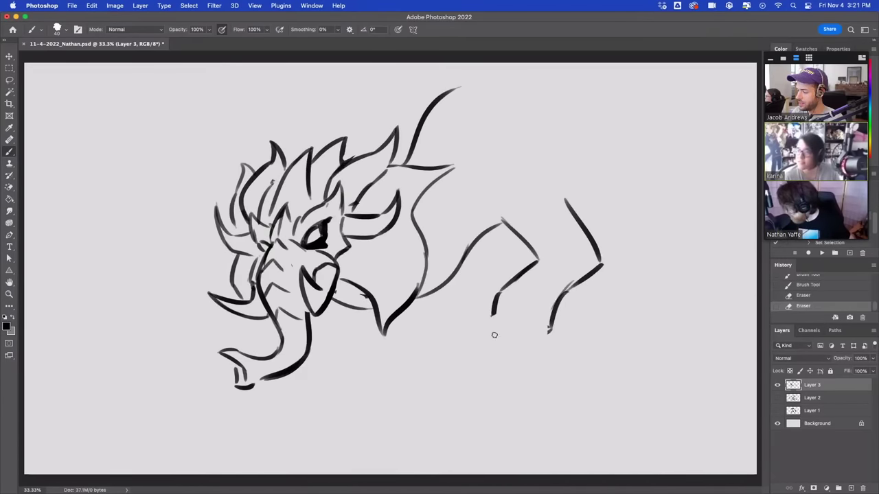
Step: Close the front leg with a rounded foot, thicken the inner forearm line, and add a short shoulder line above it
{"action": "mouse_move", "coordinate": [496, 311]}
{"action": "left_mouse_down"}
{"action": "mouse_move", "coordinate": [495, 342]}
{"action": "mouse_move", "coordinate": [524, 346]}
{"action": "mouse_move", "coordinate": [555, 327]}
{"action": "mouse_move", "coordinate": [555, 305]}
{"action": "mouse_move", "coordinate": [580, 278]}
{"action": "left_mouse_up"}
{"action": "key", "text": "super+z"}
{"action": "left_click_drag", "start_coordinate": [508, 289], "coordinate": [545, 252]}
{"action": "left_click_drag", "start_coordinate": [501, 224], "coordinate": [505, 177]}
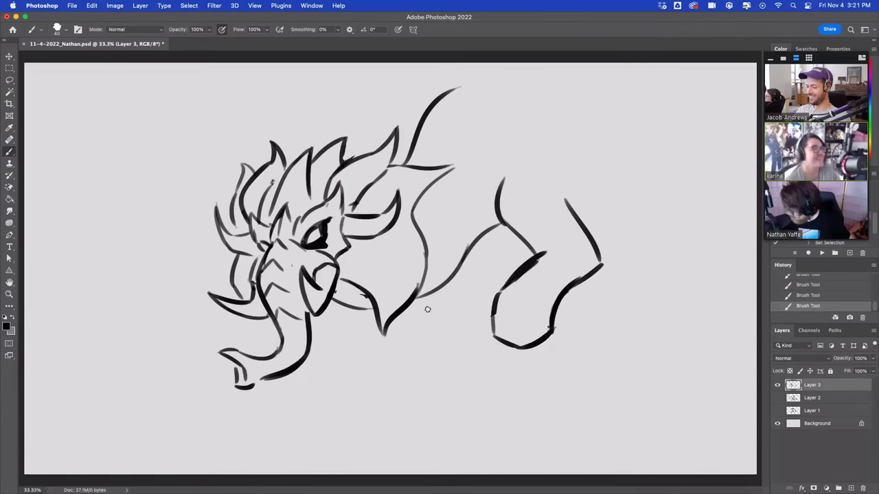
Step: Try drawing the far front leg behind the near one, with curved outer and inner contours and a clawed foot
{"action": "mouse_move", "coordinate": [425, 317]}
{"action": "left_mouse_down"}
{"action": "mouse_move", "coordinate": [453, 359]}
{"action": "mouse_move", "coordinate": [440, 351]}
{"action": "mouse_move", "coordinate": [467, 372]}
{"action": "mouse_move", "coordinate": [491, 337]}
{"action": "left_mouse_up"}
{"action": "key", "text": "super+z"}
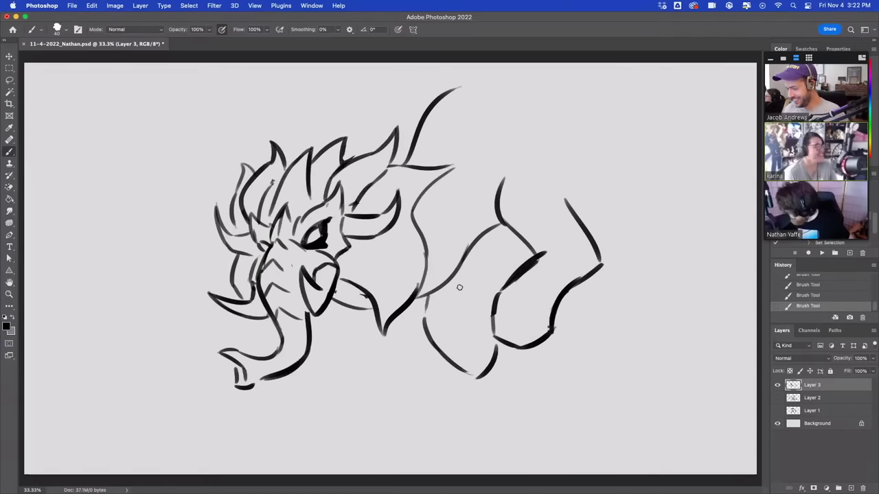
{"action": "mouse_move", "coordinate": [471, 281]}
{"action": "left_mouse_down"}
{"action": "mouse_move", "coordinate": [468, 315]}
{"action": "mouse_move", "coordinate": [493, 334]}
{"action": "mouse_move", "coordinate": [479, 231]}
{"action": "left_mouse_up"}
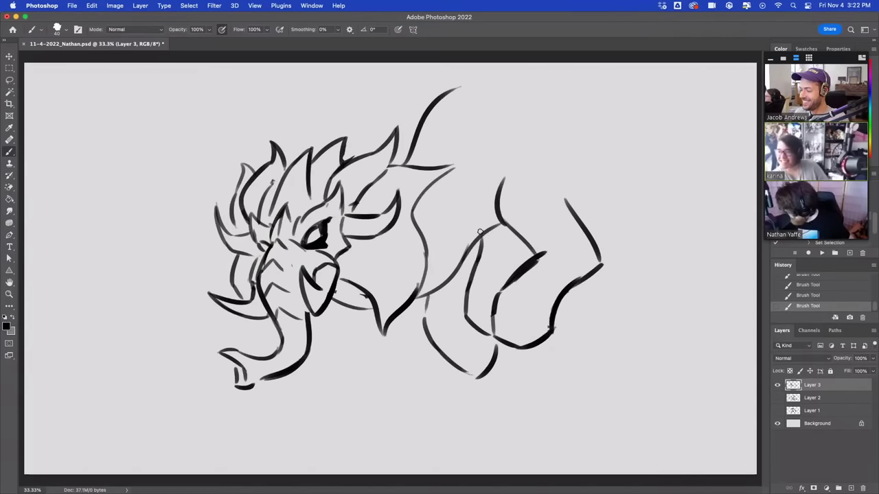
{"action": "mouse_move", "coordinate": [471, 379]}
{"action": "left_mouse_down"}
{"action": "mouse_move", "coordinate": [495, 386]}
{"action": "mouse_move", "coordinate": [509, 378]}
{"action": "left_mouse_up"}
{"action": "key", "text": "super+z"}
{"action": "key", "text": "super+z"}
{"action": "mouse_move", "coordinate": [509, 378]}
{"action": "left_mouse_down"}
{"action": "mouse_move", "coordinate": [474, 375]}
{"action": "mouse_move", "coordinate": [492, 357]}
{"action": "mouse_move", "coordinate": [505, 367]}
{"action": "mouse_move", "coordinate": [487, 362]}
{"action": "mouse_move", "coordinate": [515, 358]}
{"action": "mouse_move", "coordinate": [484, 355]}
{"action": "mouse_move", "coordinate": [493, 352]}
{"action": "mouse_move", "coordinate": [482, 377]}
{"action": "mouse_move", "coordinate": [493, 376]}
{"action": "mouse_move", "coordinate": [488, 357]}
{"action": "mouse_move", "coordinate": [498, 382]}
{"action": "mouse_move", "coordinate": [506, 356]}
{"action": "left_mouse_up"}
{"action": "key", "text": "super+z"}
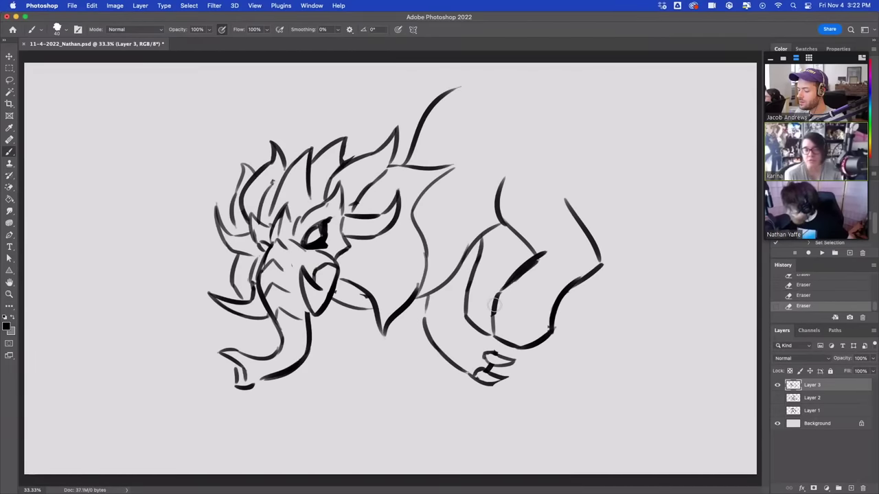
Step: Erase the feet and the thick inner forearm line, and redraw the near forearm contour and the far leg's lower edge thinner
{"action": "mouse_move", "coordinate": [489, 308]}
{"action": "left_mouse_down"}
{"action": "mouse_move", "coordinate": [504, 358]}
{"action": "mouse_move", "coordinate": [477, 349]}
{"action": "mouse_move", "coordinate": [488, 385]}
{"action": "mouse_move", "coordinate": [502, 372]}
{"action": "mouse_move", "coordinate": [509, 293]}
{"action": "mouse_move", "coordinate": [559, 260]}
{"action": "mouse_move", "coordinate": [558, 248]}
{"action": "mouse_move", "coordinate": [493, 333]}
{"action": "mouse_move", "coordinate": [542, 307]}
{"action": "left_mouse_up"}
{"action": "key", "text": "b"}
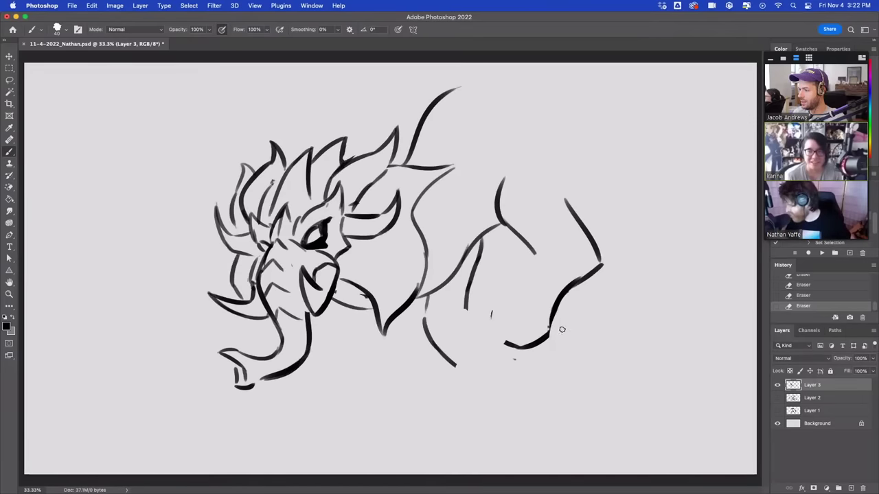
{"action": "mouse_move", "coordinate": [536, 253]}
{"action": "left_mouse_down"}
{"action": "mouse_move", "coordinate": [497, 295]}
{"action": "mouse_move", "coordinate": [490, 333]}
{"action": "left_mouse_up"}
{"action": "mouse_move", "coordinate": [498, 298]}
{"action": "left_mouse_down"}
{"action": "mouse_move", "coordinate": [503, 354]}
{"action": "mouse_move", "coordinate": [496, 346]}
{"action": "mouse_move", "coordinate": [547, 345]}
{"action": "mouse_move", "coordinate": [528, 345]}
{"action": "mouse_move", "coordinate": [542, 347]}
{"action": "mouse_move", "coordinate": [553, 318]}
{"action": "mouse_move", "coordinate": [554, 335]}
{"action": "mouse_move", "coordinate": [530, 347]}
{"action": "mouse_move", "coordinate": [506, 340]}
{"action": "mouse_move", "coordinate": [530, 341]}
{"action": "mouse_move", "coordinate": [544, 314]}
{"action": "left_mouse_up"}
{"action": "key", "text": "e"}
{"action": "mouse_move", "coordinate": [466, 307]}
{"action": "left_mouse_down"}
{"action": "mouse_move", "coordinate": [490, 321]}
{"action": "mouse_move", "coordinate": [497, 372]}
{"action": "mouse_move", "coordinate": [502, 339]}
{"action": "mouse_move", "coordinate": [495, 360]}
{"action": "left_mouse_up"}
Step: Draw three pointed claws along the near front paw, trimming overlapping lines around them
{"action": "left_click_drag", "start_coordinate": [495, 352], "coordinate": [497, 366]}
{"action": "mouse_move", "coordinate": [494, 367]}
{"action": "left_mouse_down"}
{"action": "mouse_move", "coordinate": [512, 377]}
{"action": "mouse_move", "coordinate": [499, 348]}
{"action": "mouse_move", "coordinate": [508, 368]}
{"action": "left_mouse_up"}
{"action": "mouse_move", "coordinate": [503, 337]}
{"action": "left_mouse_down"}
{"action": "mouse_move", "coordinate": [493, 348]}
{"action": "mouse_move", "coordinate": [503, 340]}
{"action": "left_mouse_up"}
{"action": "left_click_drag", "start_coordinate": [502, 337], "coordinate": [515, 356]}
{"action": "left_click_drag", "start_coordinate": [514, 355], "coordinate": [510, 354]}
{"action": "mouse_move", "coordinate": [510, 343]}
{"action": "left_mouse_down"}
{"action": "mouse_move", "coordinate": [522, 332]}
{"action": "mouse_move", "coordinate": [537, 371]}
{"action": "mouse_move", "coordinate": [534, 343]}
{"action": "mouse_move", "coordinate": [557, 359]}
{"action": "left_mouse_up"}
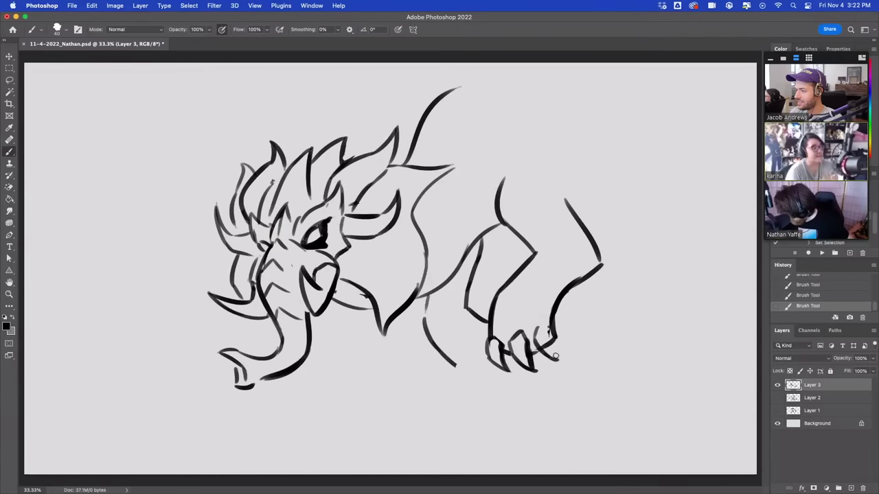
{"action": "mouse_move", "coordinate": [535, 325]}
{"action": "left_mouse_down"}
{"action": "mouse_move", "coordinate": [547, 350]}
{"action": "mouse_move", "coordinate": [540, 326]}
{"action": "left_mouse_up"}
{"action": "key", "text": "b"}
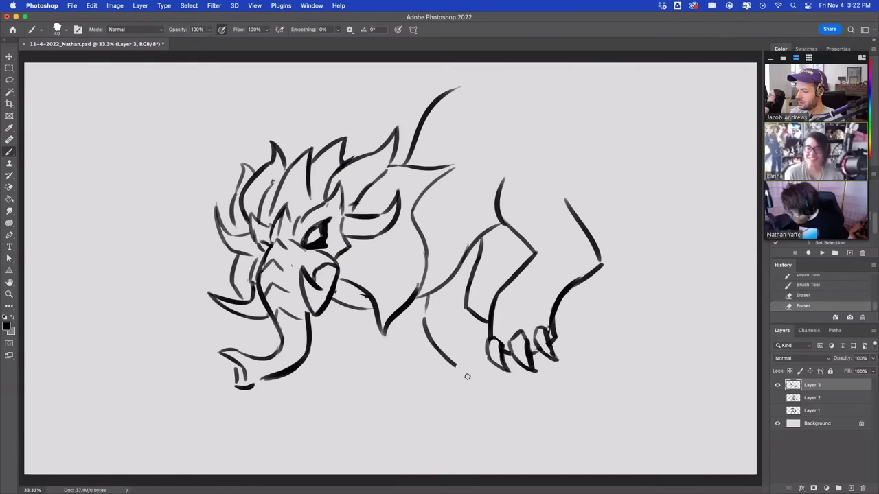
Step: Draw the far front paw with small pointed claws behind the near paw
{"action": "mouse_move", "coordinate": [454, 365]}
{"action": "left_mouse_down"}
{"action": "mouse_move", "coordinate": [491, 373]}
{"action": "mouse_move", "coordinate": [491, 360]}
{"action": "mouse_move", "coordinate": [491, 375]}
{"action": "mouse_move", "coordinate": [482, 374]}
{"action": "mouse_move", "coordinate": [497, 383]}
{"action": "mouse_move", "coordinate": [518, 376]}
{"action": "mouse_move", "coordinate": [488, 369]}
{"action": "mouse_move", "coordinate": [471, 376]}
{"action": "mouse_move", "coordinate": [495, 370]}
{"action": "left_mouse_up"}
{"action": "key", "text": "e"}
{"action": "mouse_move", "coordinate": [497, 367]}
{"action": "left_mouse_down"}
{"action": "mouse_move", "coordinate": [483, 344]}
{"action": "mouse_move", "coordinate": [500, 367]}
{"action": "left_mouse_up"}
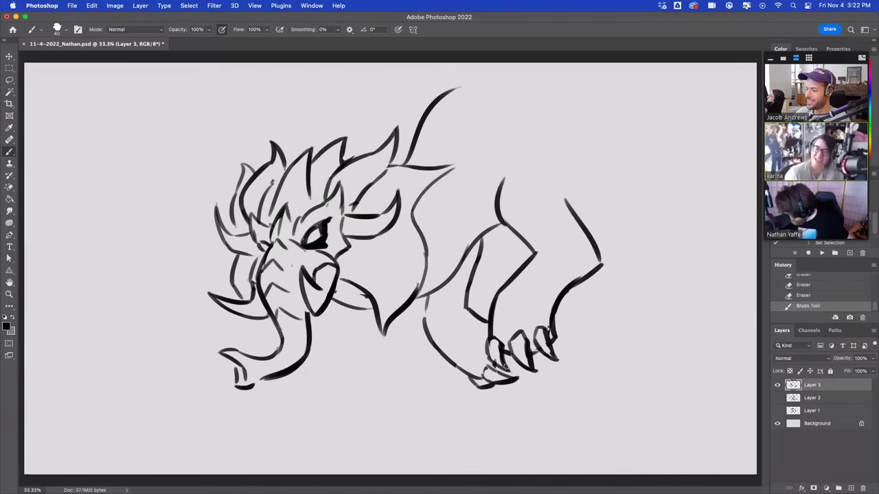
{"action": "key", "text": "super+z"}
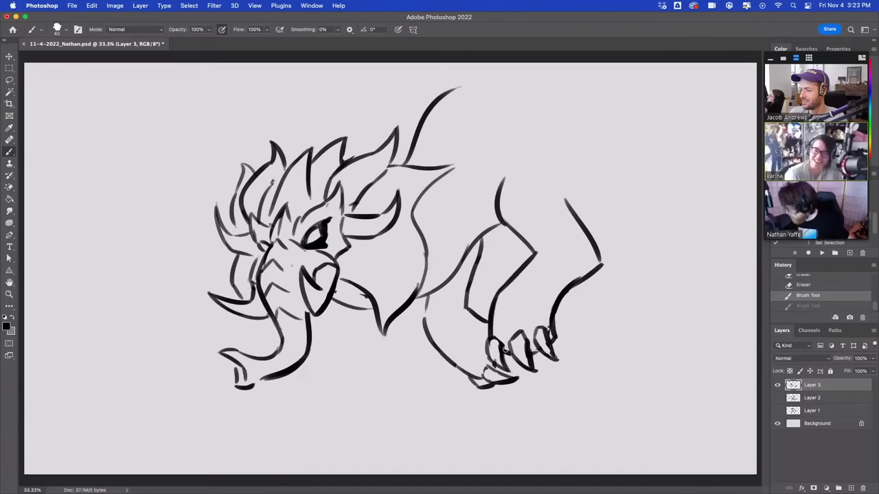
Step: Erase the far leg's upper contours and redraw them closer together to make the leg narrower
{"action": "left_click_drag", "start_coordinate": [466, 307], "coordinate": [466, 301]}
{"action": "mouse_move", "coordinate": [425, 324]}
{"action": "left_mouse_down"}
{"action": "mouse_move", "coordinate": [429, 291]}
{"action": "mouse_move", "coordinate": [491, 258]}
{"action": "mouse_move", "coordinate": [472, 241]}
{"action": "mouse_move", "coordinate": [482, 250]}
{"action": "mouse_move", "coordinate": [471, 310]}
{"action": "mouse_move", "coordinate": [481, 287]}
{"action": "mouse_move", "coordinate": [427, 292]}
{"action": "left_mouse_up"}
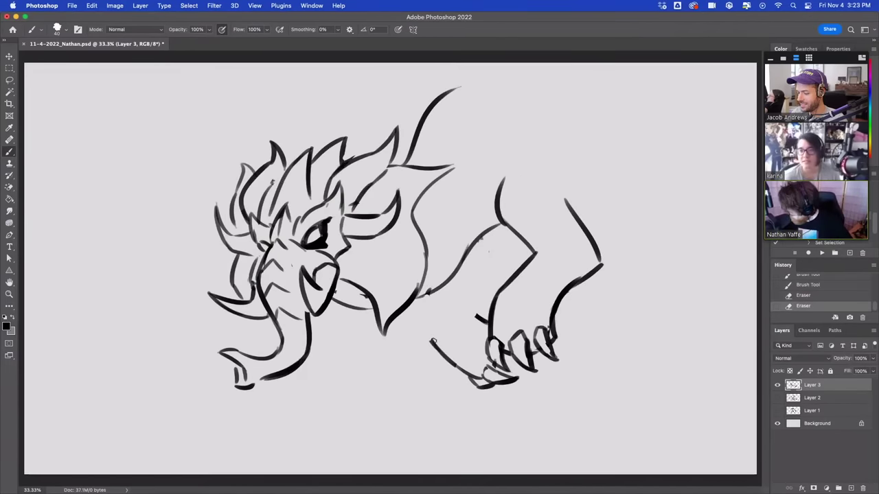
{"action": "left_click_drag", "start_coordinate": [433, 343], "coordinate": [436, 287]}
{"action": "left_click_drag", "start_coordinate": [478, 314], "coordinate": [479, 225]}
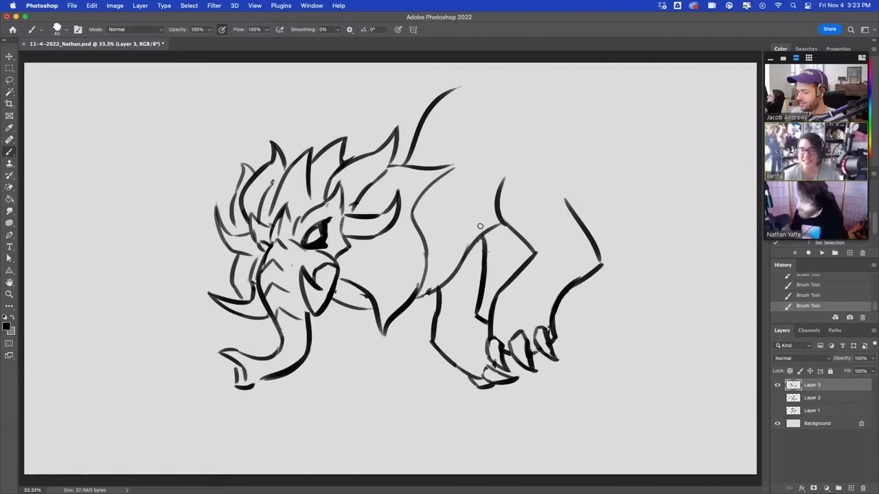
Step: Turn the rising back line behind the head into jagged fur tufts and erase the old line beneath them
{"action": "mouse_move", "coordinate": [403, 167]}
{"action": "left_mouse_down"}
{"action": "mouse_move", "coordinate": [420, 113]}
{"action": "mouse_move", "coordinate": [412, 122]}
{"action": "mouse_move", "coordinate": [424, 122]}
{"action": "mouse_move", "coordinate": [429, 96]}
{"action": "mouse_move", "coordinate": [449, 81]}
{"action": "mouse_move", "coordinate": [449, 118]}
{"action": "left_mouse_up"}
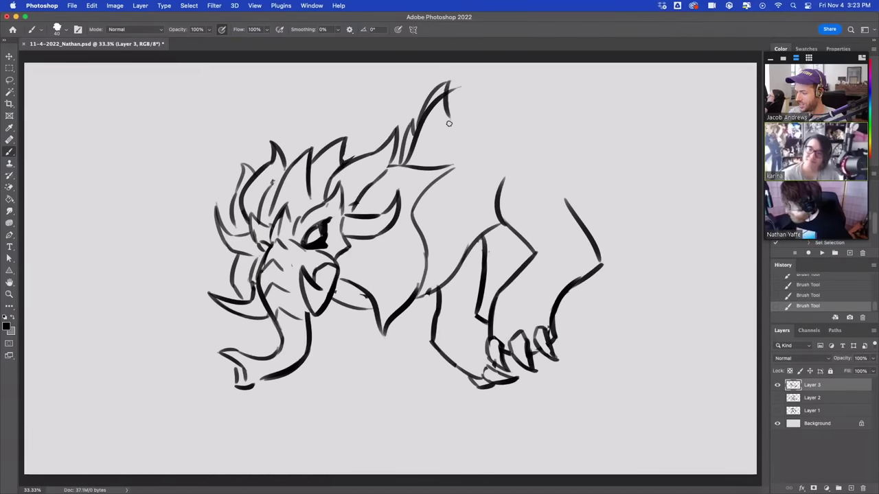
{"action": "key", "text": "e"}
{"action": "left_click_drag", "start_coordinate": [411, 141], "coordinate": [405, 165]}
{"action": "mouse_move", "coordinate": [427, 126]}
{"action": "left_mouse_down"}
{"action": "mouse_move", "coordinate": [439, 93]}
{"action": "mouse_move", "coordinate": [437, 102]}
{"action": "left_mouse_up"}
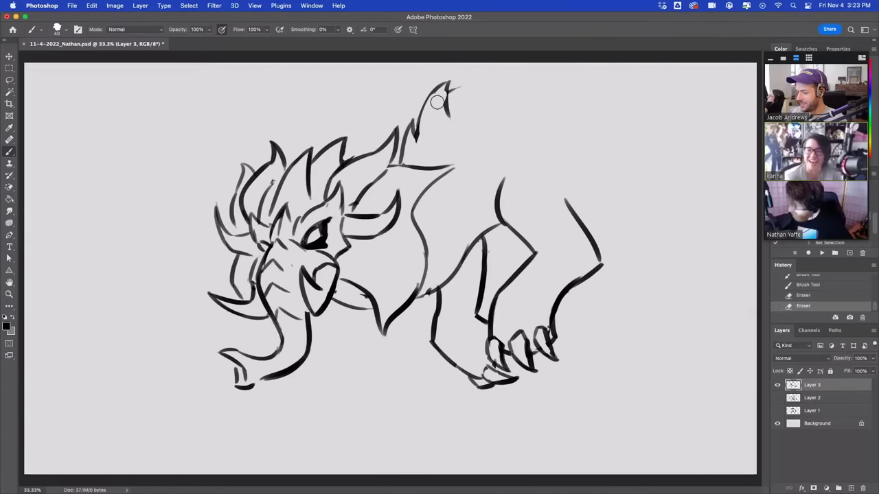
Step: Move the creature down and to the left on the canvas, and sketch the far eye at the edge of its face
{"action": "key", "text": "v"}
{"action": "mouse_move", "coordinate": [476, 156]}
{"action": "left_mouse_down"}
{"action": "mouse_move", "coordinate": [410, 162]}
{"action": "mouse_move", "coordinate": [393, 173]}
{"action": "left_mouse_up"}
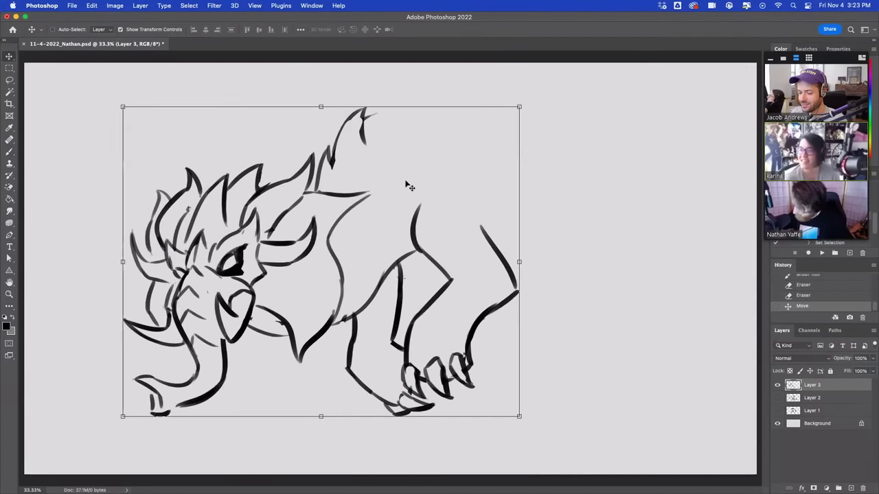
{"action": "left_click", "coordinate": [12, 148]}
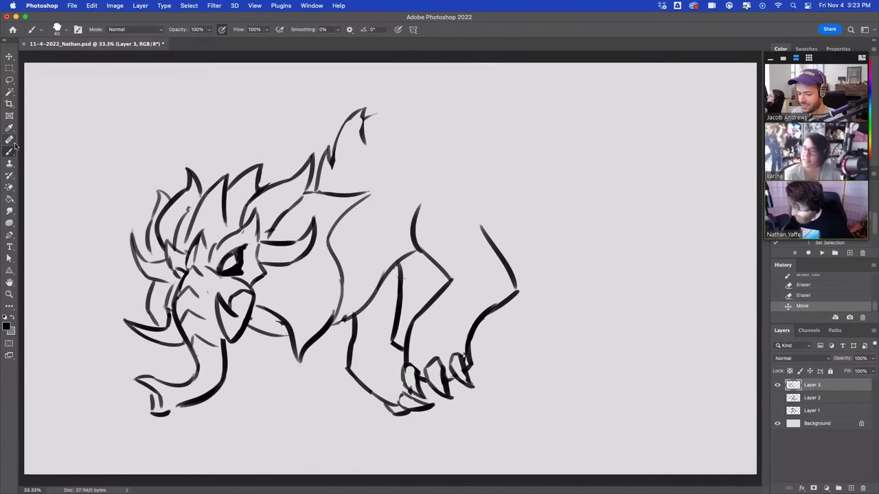
{"action": "left_click_drag", "start_coordinate": [180, 267], "coordinate": [171, 278]}
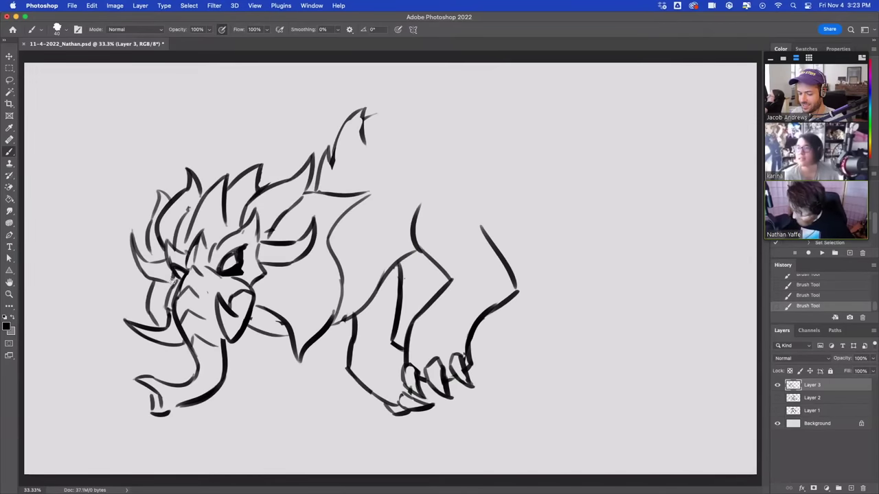
{"action": "mouse_move", "coordinate": [184, 284]}
{"action": "left_mouse_down"}
{"action": "mouse_move", "coordinate": [173, 280]}
{"action": "mouse_move", "coordinate": [181, 274]}
{"action": "left_mouse_up"}
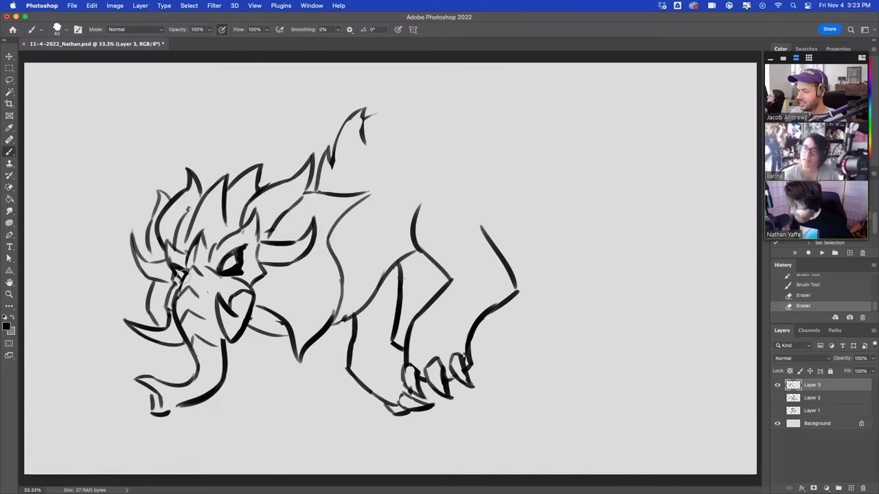
Step: Sketch light chest lines and replace the short shoulder line with a longer curve running into the upper front leg
{"action": "mouse_move", "coordinate": [343, 267]}
{"action": "left_mouse_down"}
{"action": "mouse_move", "coordinate": [409, 227]}
{"action": "mouse_move", "coordinate": [373, 290]}
{"action": "left_mouse_up"}
{"action": "mouse_move", "coordinate": [401, 236]}
{"action": "left_mouse_down"}
{"action": "mouse_move", "coordinate": [397, 258]}
{"action": "mouse_move", "coordinate": [408, 191]}
{"action": "mouse_move", "coordinate": [450, 265]}
{"action": "left_mouse_up"}
{"action": "key", "text": "e"}
{"action": "mouse_move", "coordinate": [414, 212]}
{"action": "left_mouse_down"}
{"action": "mouse_move", "coordinate": [422, 232]}
{"action": "mouse_move", "coordinate": [390, 207]}
{"action": "left_mouse_up"}
{"action": "key", "text": "b"}
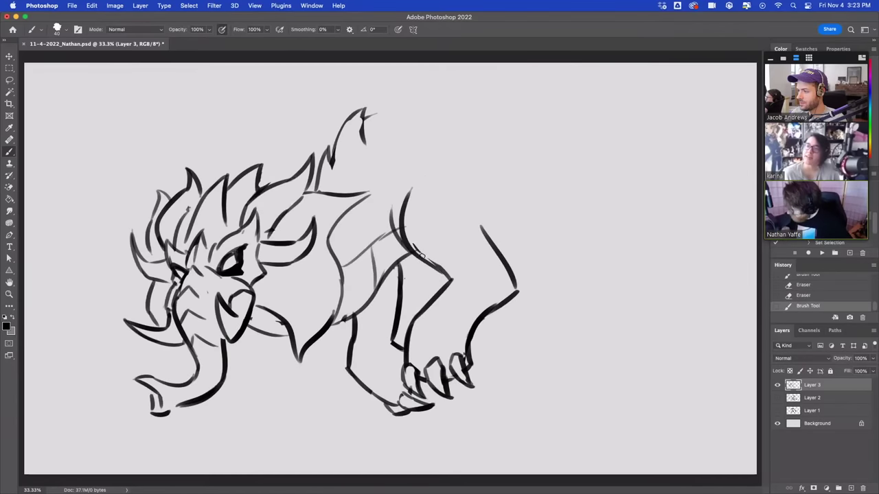
{"action": "key", "text": "ctrl+z"}
{"action": "left_click_drag", "start_coordinate": [412, 255], "coordinate": [385, 208]}
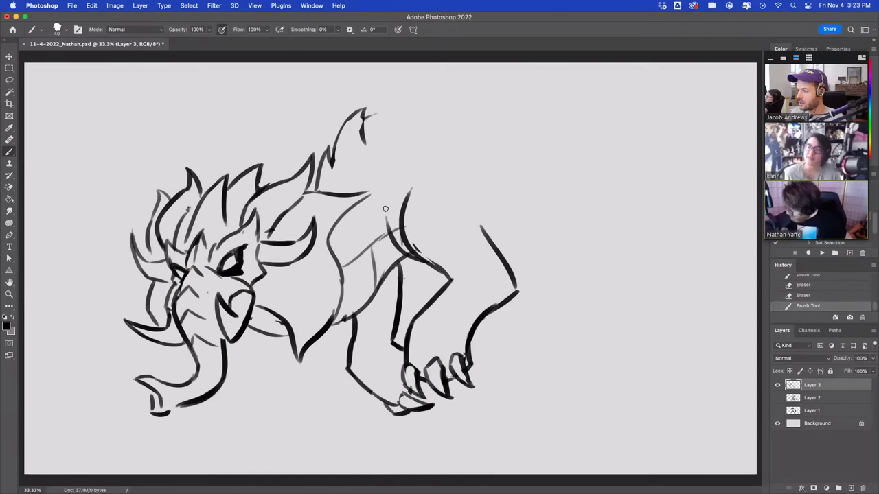
{"action": "mouse_move", "coordinate": [400, 241]}
{"action": "left_mouse_down"}
{"action": "mouse_move", "coordinate": [407, 251]}
{"action": "mouse_move", "coordinate": [400, 232]}
{"action": "mouse_move", "coordinate": [438, 254]}
{"action": "mouse_move", "coordinate": [425, 255]}
{"action": "left_mouse_up"}
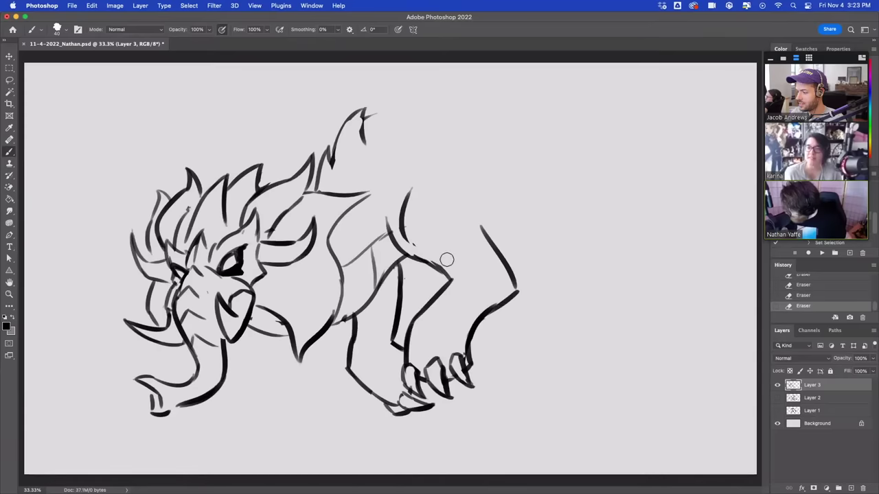
{"action": "key", "text": "b"}
{"action": "left_click_drag", "start_coordinate": [399, 225], "coordinate": [432, 264]}
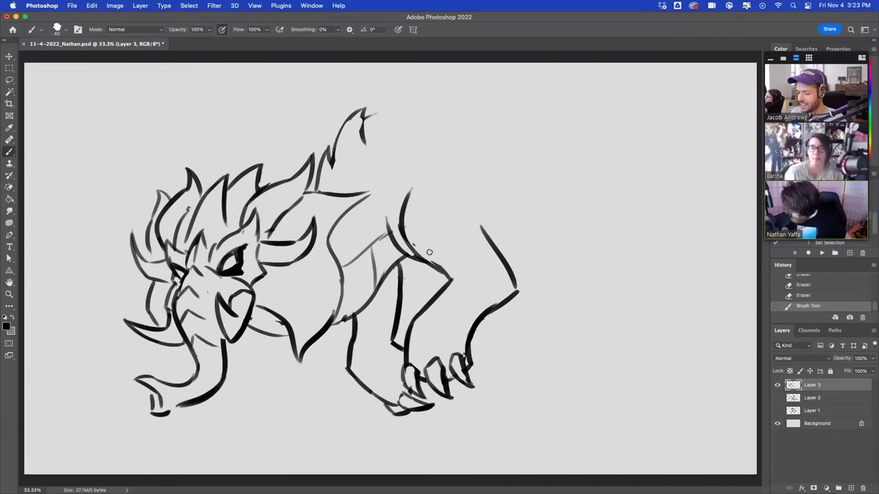
Step: Add curved muscle lines at the top and back of the upper front leg, and a short crease at its bend
{"action": "mouse_move", "coordinate": [482, 190]}
{"action": "left_mouse_down"}
{"action": "mouse_move", "coordinate": [490, 232]}
{"action": "mouse_move", "coordinate": [481, 203]}
{"action": "mouse_move", "coordinate": [472, 214]}
{"action": "left_mouse_up"}
{"action": "key", "text": "super+z"}
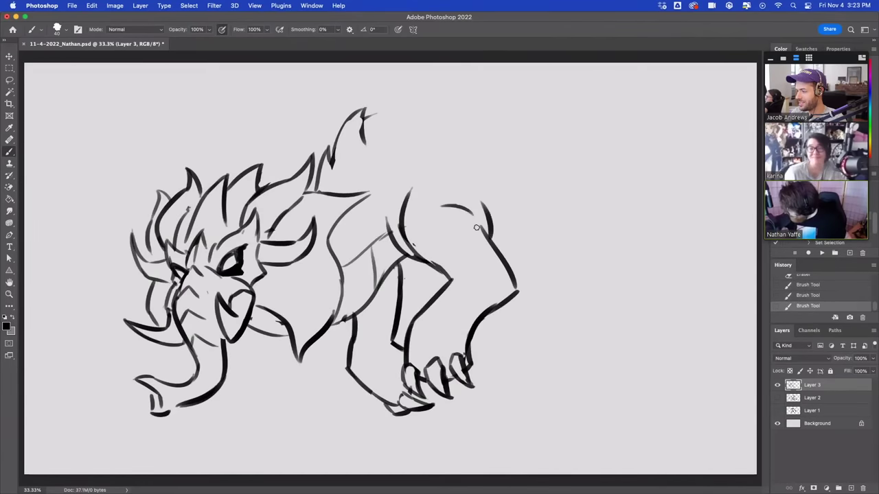
{"action": "left_click_drag", "start_coordinate": [503, 281], "coordinate": [497, 296]}
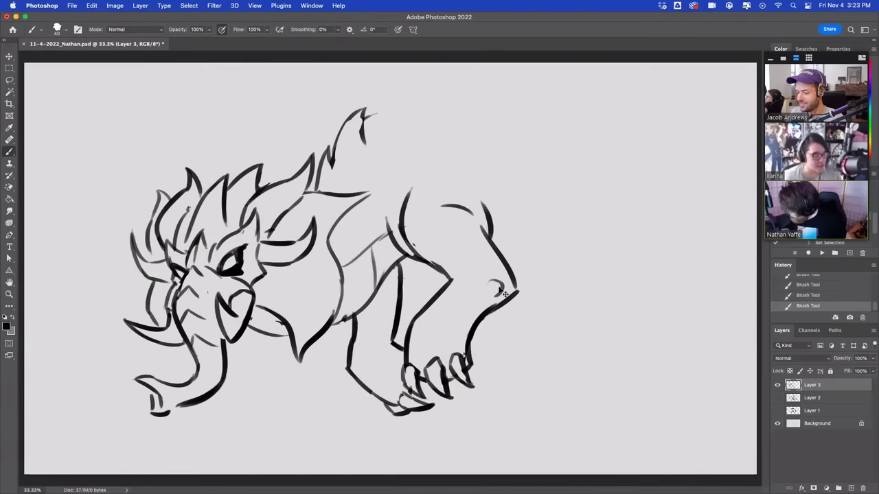
{"action": "key", "text": "super+z"}
{"action": "mouse_move", "coordinate": [443, 289]}
{"action": "left_mouse_down"}
{"action": "mouse_move", "coordinate": [464, 268]}
{"action": "mouse_move", "coordinate": [466, 275]}
{"action": "mouse_move", "coordinate": [463, 257]}
{"action": "mouse_move", "coordinate": [458, 273]}
{"action": "left_mouse_up"}
{"action": "key", "text": "super+z"}
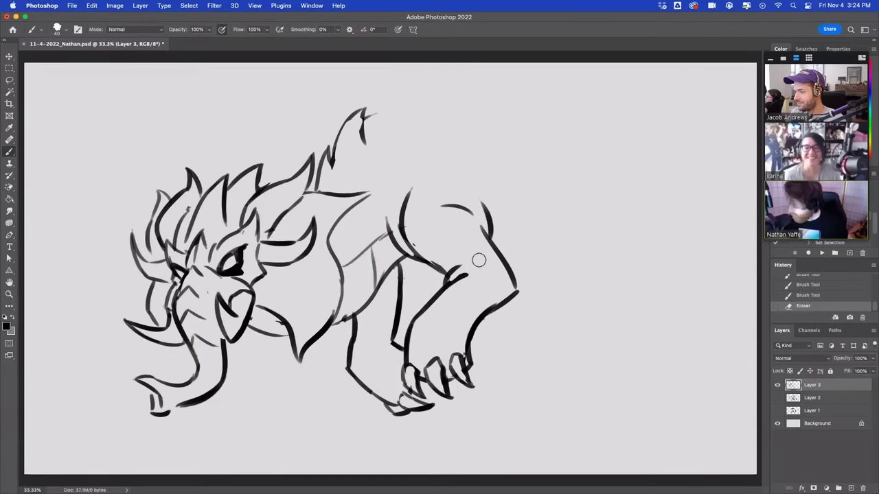
Step: Replace the far front leg with a lightly curved outline reaching further forward, and erase the lower chest line
{"action": "mouse_move", "coordinate": [398, 341]}
{"action": "left_mouse_down"}
{"action": "mouse_move", "coordinate": [397, 305]}
{"action": "mouse_move", "coordinate": [394, 322]}
{"action": "left_mouse_up"}
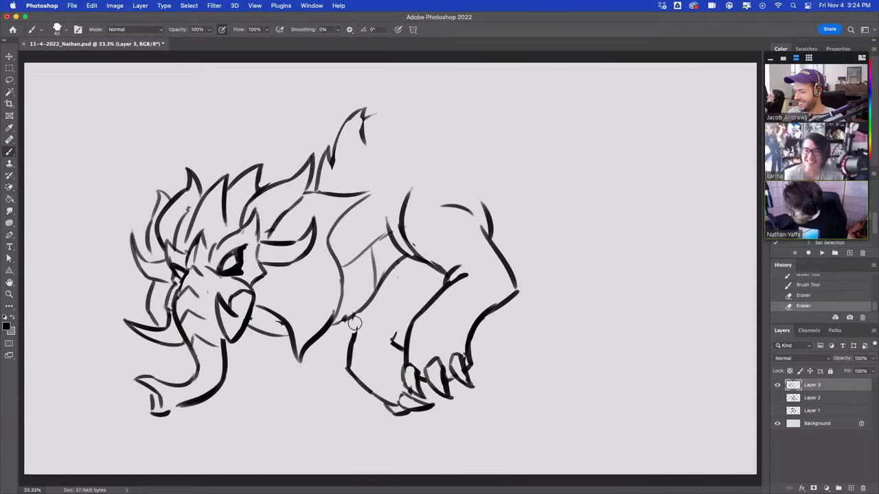
{"action": "mouse_move", "coordinate": [392, 357]}
{"action": "left_mouse_down"}
{"action": "mouse_move", "coordinate": [398, 387]}
{"action": "mouse_move", "coordinate": [427, 410]}
{"action": "mouse_move", "coordinate": [392, 410]}
{"action": "mouse_move", "coordinate": [357, 386]}
{"action": "mouse_move", "coordinate": [372, 345]}
{"action": "mouse_move", "coordinate": [327, 347]}
{"action": "left_mouse_up"}
{"action": "mouse_move", "coordinate": [323, 353]}
{"action": "left_mouse_down"}
{"action": "mouse_move", "coordinate": [321, 386]}
{"action": "mouse_move", "coordinate": [375, 367]}
{"action": "left_mouse_up"}
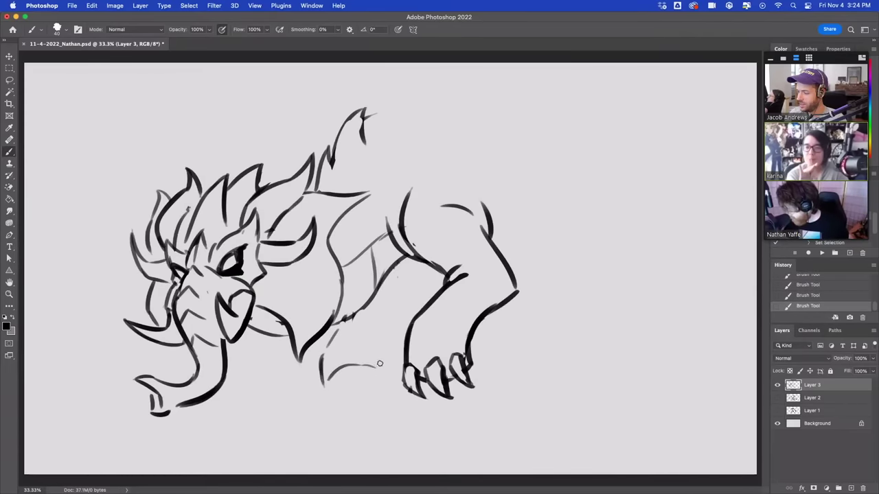
{"action": "key", "text": "super+z"}
{"action": "key", "text": "super+z"}
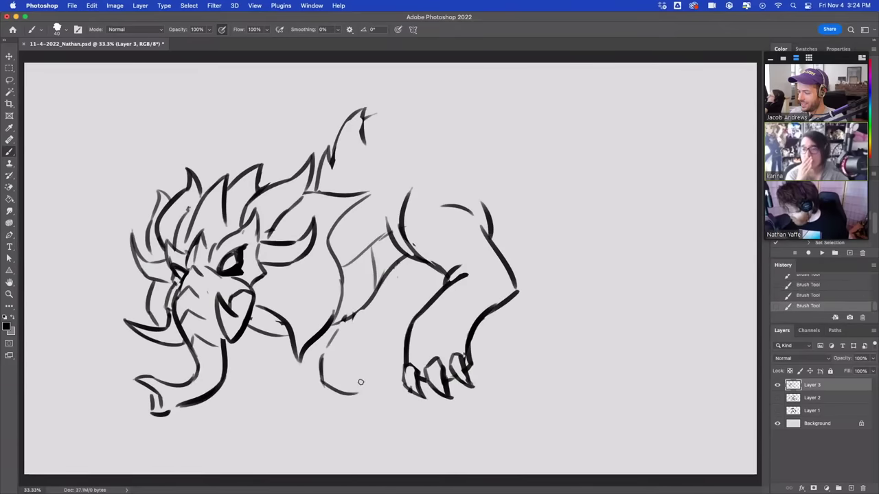
{"action": "mouse_move", "coordinate": [320, 369]}
{"action": "left_mouse_down"}
{"action": "mouse_move", "coordinate": [356, 392]}
{"action": "mouse_move", "coordinate": [378, 373]}
{"action": "left_mouse_up"}
{"action": "key", "text": "super+z"}
{"action": "key", "text": "e"}
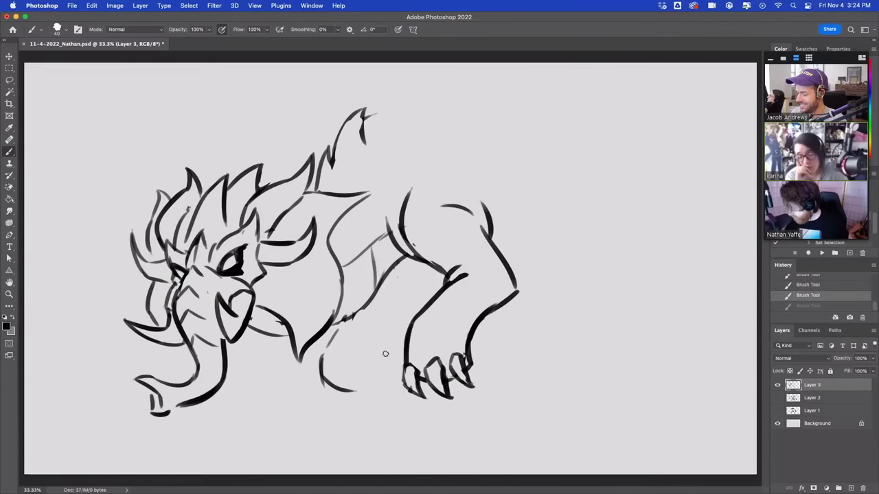
{"action": "mouse_move", "coordinate": [343, 324]}
{"action": "left_mouse_down"}
{"action": "mouse_move", "coordinate": [386, 294]}
{"action": "mouse_move", "coordinate": [392, 270]}
{"action": "left_mouse_up"}
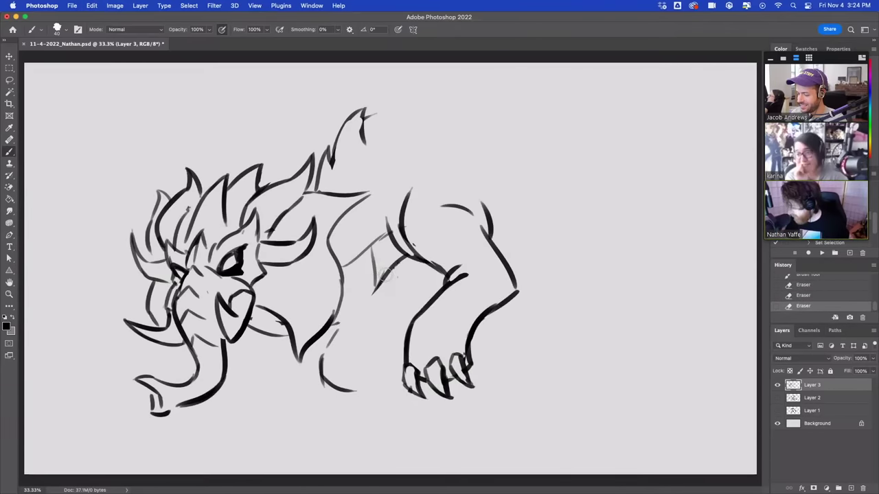
Step: Thicken the jaw line and reshape the rear edge of the neck frill with a small notch
{"action": "mouse_move", "coordinate": [269, 332]}
{"action": "left_mouse_down"}
{"action": "mouse_move", "coordinate": [270, 315]}
{"action": "mouse_move", "coordinate": [280, 315]}
{"action": "mouse_move", "coordinate": [273, 332]}
{"action": "mouse_move", "coordinate": [253, 326]}
{"action": "left_mouse_up"}
{"action": "key", "text": "super+z"}
{"action": "key", "text": "super+z"}
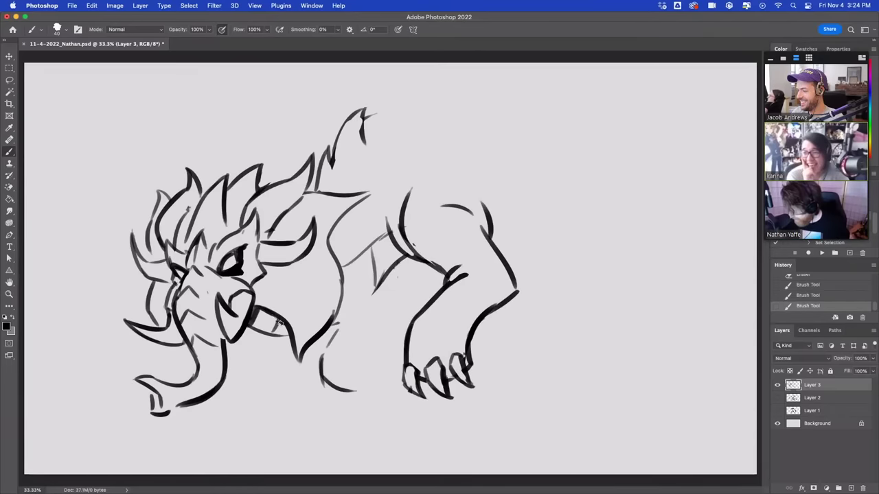
{"action": "key", "text": "super+z"}
{"action": "mouse_move", "coordinate": [324, 330]}
{"action": "left_mouse_down"}
{"action": "mouse_move", "coordinate": [343, 287]}
{"action": "mouse_move", "coordinate": [331, 254]}
{"action": "left_mouse_up"}
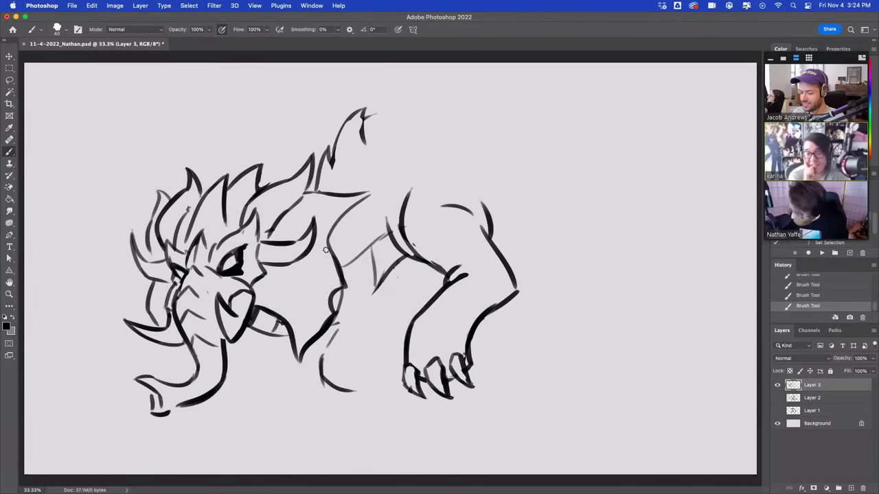
{"action": "mouse_move", "coordinate": [339, 302]}
{"action": "left_mouse_down"}
{"action": "mouse_move", "coordinate": [354, 309]}
{"action": "mouse_move", "coordinate": [347, 294]}
{"action": "left_mouse_up"}
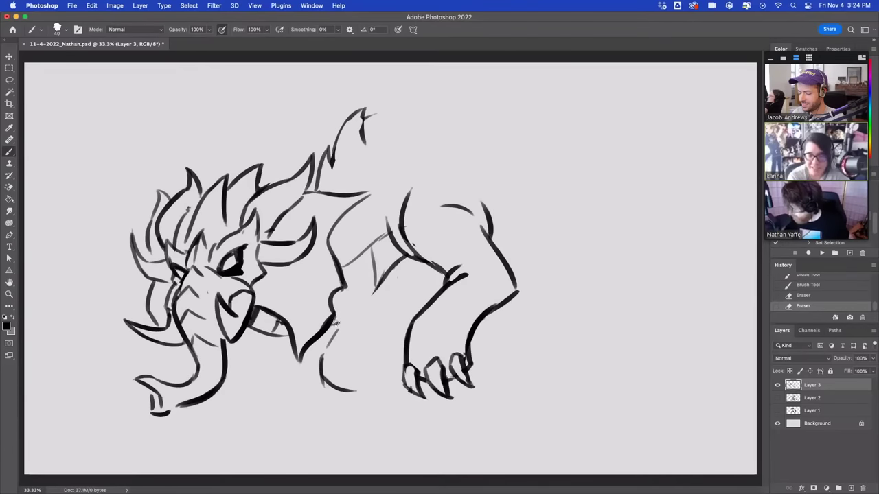
Step: Redraw the chest line from the frill's tip up to the shoulder and erase the light guide lines above it
{"action": "left_click_drag", "start_coordinate": [333, 325], "coordinate": [380, 287]}
{"action": "key", "text": "super+z"}
{"action": "left_click_drag", "start_coordinate": [333, 325], "coordinate": [378, 289]}
{"action": "left_click_drag", "start_coordinate": [377, 288], "coordinate": [369, 244]}
{"action": "mouse_move", "coordinate": [371, 243]}
{"action": "left_mouse_down"}
{"action": "mouse_move", "coordinate": [377, 265]}
{"action": "mouse_move", "coordinate": [389, 228]}
{"action": "mouse_move", "coordinate": [371, 282]}
{"action": "left_mouse_up"}
{"action": "key", "text": "super+z"}
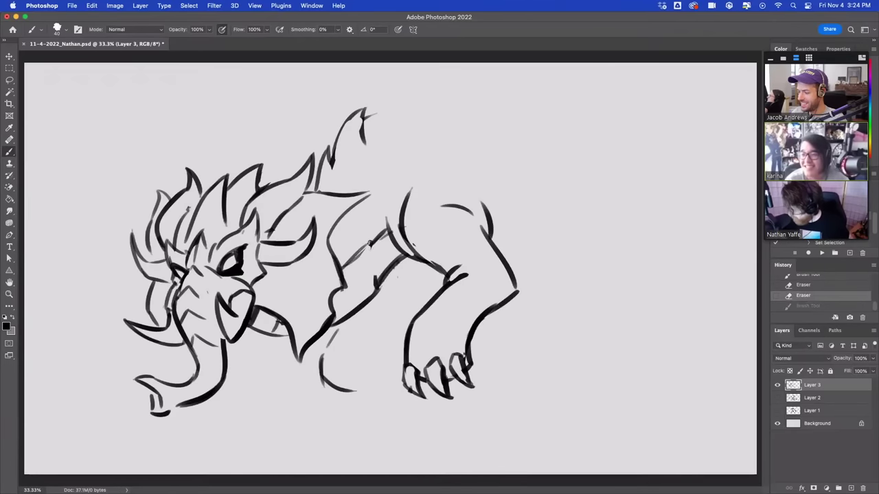
{"action": "left_click_drag", "start_coordinate": [371, 245], "coordinate": [373, 262]}
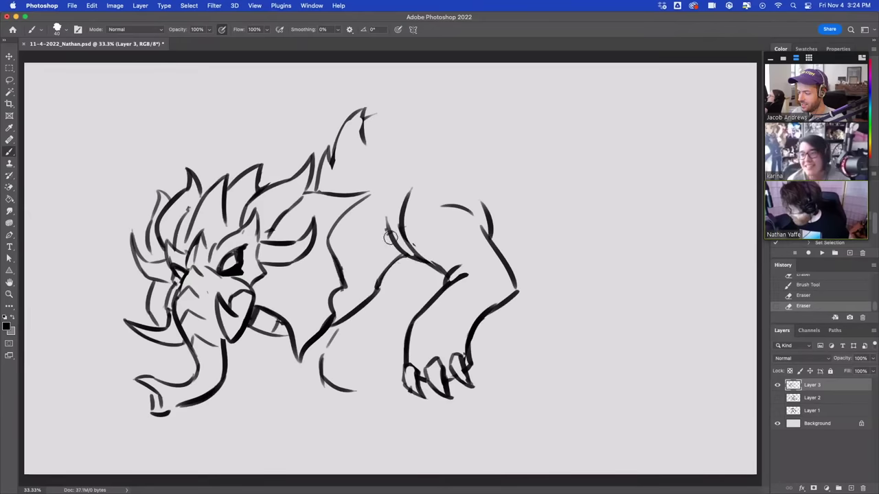
Step: Smooth the frill's rear edge above the notch and add a small pointed shape beneath the tusk beside the trunk
{"action": "key", "text": "ctrl+z"}
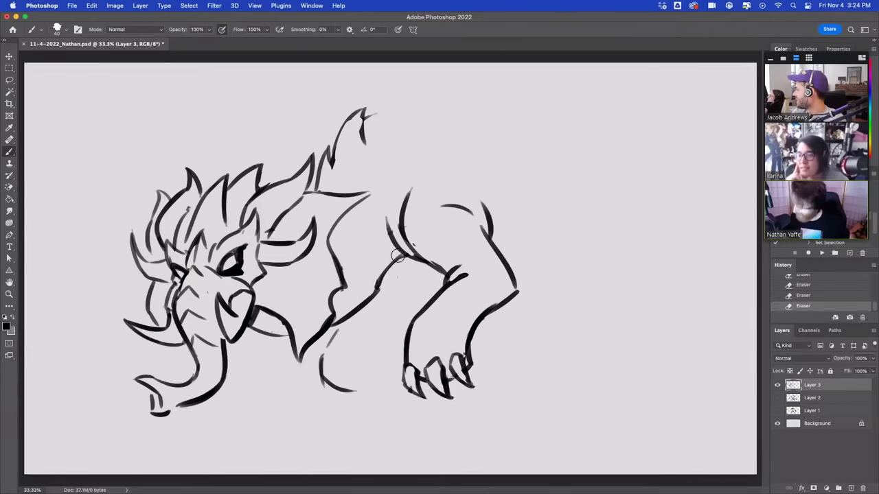
{"action": "mouse_move", "coordinate": [342, 293]}
{"action": "left_mouse_down"}
{"action": "mouse_move", "coordinate": [353, 282]}
{"action": "mouse_move", "coordinate": [351, 290]}
{"action": "mouse_move", "coordinate": [323, 249]}
{"action": "mouse_move", "coordinate": [341, 254]}
{"action": "left_mouse_up"}
{"action": "mouse_move", "coordinate": [342, 286]}
{"action": "left_mouse_down"}
{"action": "mouse_move", "coordinate": [332, 300]}
{"action": "mouse_move", "coordinate": [328, 237]}
{"action": "left_mouse_up"}
{"action": "mouse_move", "coordinate": [173, 351]}
{"action": "left_mouse_down"}
{"action": "mouse_move", "coordinate": [183, 364]}
{"action": "mouse_move", "coordinate": [191, 346]}
{"action": "left_mouse_up"}
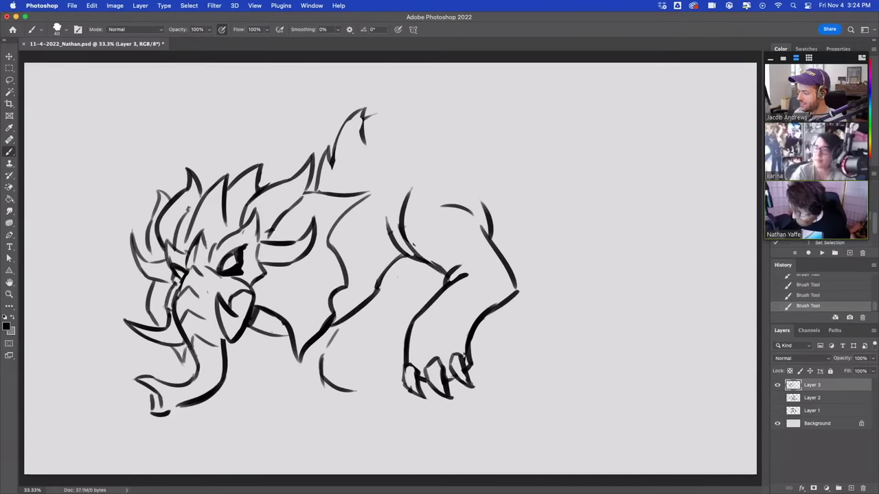
Step: Add a jagged notch to the frill's far edge above the tusk and round off the near front leg's rear joint
{"action": "left_click_drag", "start_coordinate": [154, 314], "coordinate": [140, 291]}
{"action": "key", "text": "e"}
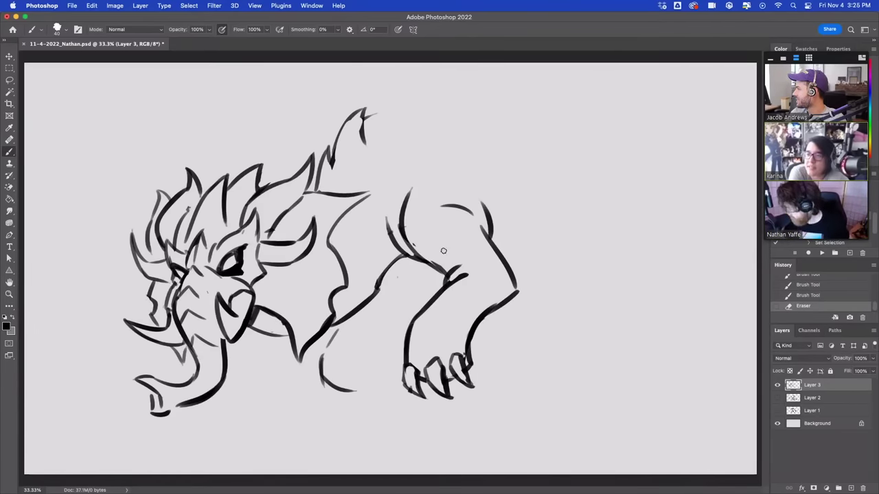
{"action": "mouse_move", "coordinate": [504, 275]}
{"action": "left_mouse_down"}
{"action": "mouse_move", "coordinate": [516, 302]}
{"action": "mouse_move", "coordinate": [520, 296]}
{"action": "left_mouse_up"}
{"action": "key", "text": "e"}
Step: Erase the far front leg's curved outline and draw a straighter leg ending in a foot beneath the frill's tip
{"action": "mouse_move", "coordinate": [329, 332]}
{"action": "left_mouse_down"}
{"action": "mouse_move", "coordinate": [323, 359]}
{"action": "mouse_move", "coordinate": [345, 378]}
{"action": "left_mouse_up"}
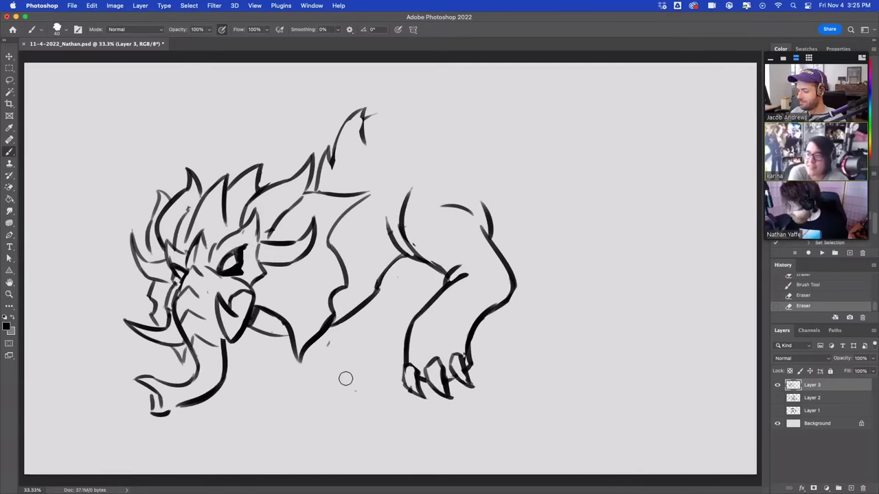
{"action": "left_click_drag", "start_coordinate": [389, 270], "coordinate": [335, 381]}
{"action": "mouse_move", "coordinate": [295, 348]}
{"action": "left_mouse_down"}
{"action": "mouse_move", "coordinate": [289, 386]}
{"action": "mouse_move", "coordinate": [323, 397]}
{"action": "mouse_move", "coordinate": [299, 418]}
{"action": "left_mouse_up"}
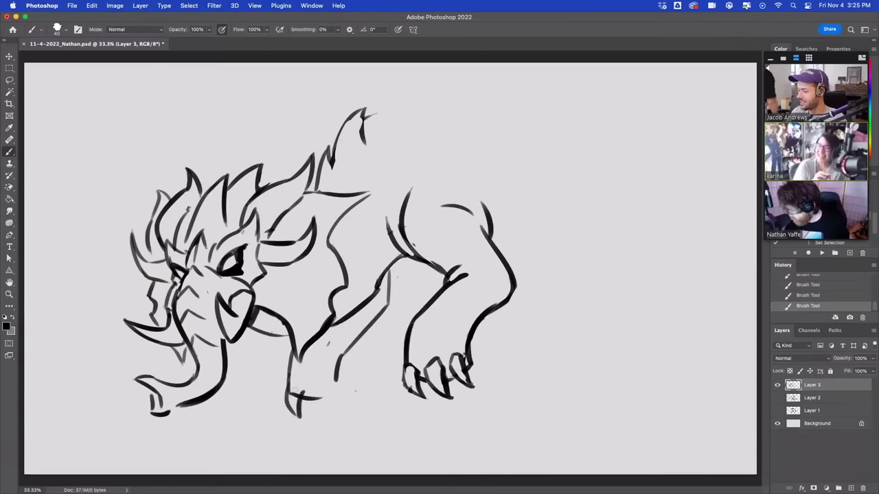
{"action": "left_click_drag", "start_coordinate": [290, 386], "coordinate": [332, 413]}
{"action": "key", "text": "super+z"}
{"action": "key", "text": "super+z"}
{"action": "key", "text": "super+z"}
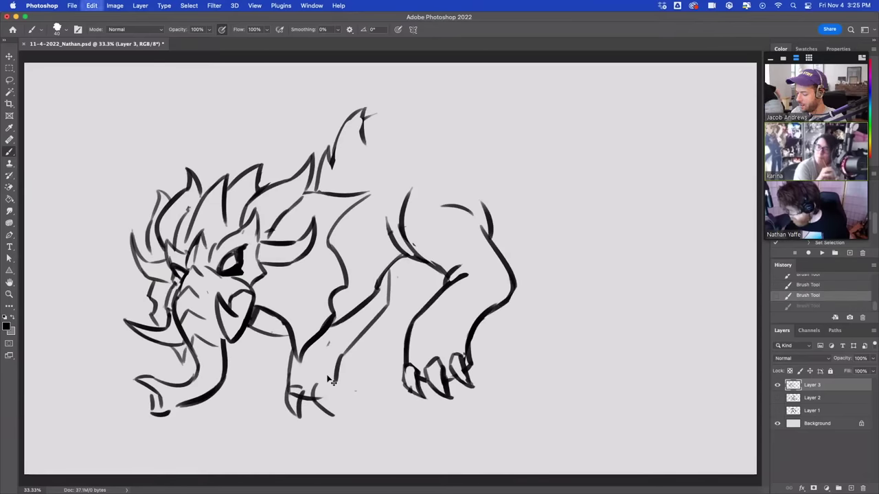
Step: Outline the foremost claw on the far front foot and clean up its stray strokes
{"action": "left_click_drag", "start_coordinate": [286, 389], "coordinate": [284, 405]}
{"action": "left_click_drag", "start_coordinate": [282, 399], "coordinate": [302, 416]}
{"action": "mouse_move", "coordinate": [299, 388]}
{"action": "left_mouse_down"}
{"action": "mouse_move", "coordinate": [304, 393]}
{"action": "mouse_move", "coordinate": [291, 396]}
{"action": "mouse_move", "coordinate": [294, 388]}
{"action": "left_mouse_up"}
{"action": "key", "text": "e"}
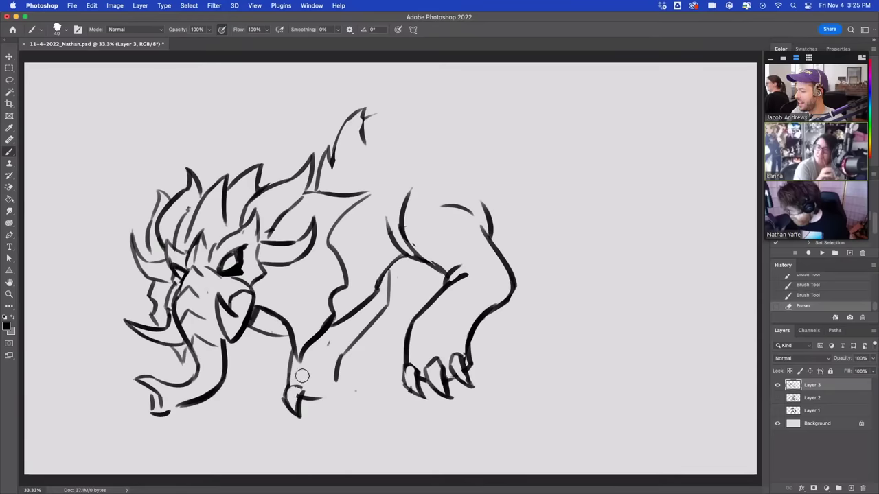
Step: Add a second claw to the far front foot and close the foot's rear edge with a short slanted heel
{"action": "mouse_move", "coordinate": [342, 356]}
{"action": "left_mouse_down"}
{"action": "mouse_move", "coordinate": [338, 382]}
{"action": "mouse_move", "coordinate": [349, 384]}
{"action": "mouse_move", "coordinate": [338, 356]}
{"action": "mouse_move", "coordinate": [317, 391]}
{"action": "mouse_move", "coordinate": [328, 410]}
{"action": "left_mouse_up"}
{"action": "key", "text": "e"}
{"action": "key", "text": "b"}
{"action": "mouse_move", "coordinate": [317, 381]}
{"action": "left_mouse_down"}
{"action": "mouse_move", "coordinate": [330, 391]}
{"action": "mouse_move", "coordinate": [309, 391]}
{"action": "mouse_move", "coordinate": [322, 403]}
{"action": "mouse_move", "coordinate": [336, 389]}
{"action": "left_mouse_up"}
{"action": "key", "text": "e"}
{"action": "left_click_drag", "start_coordinate": [328, 345], "coordinate": [329, 353]}
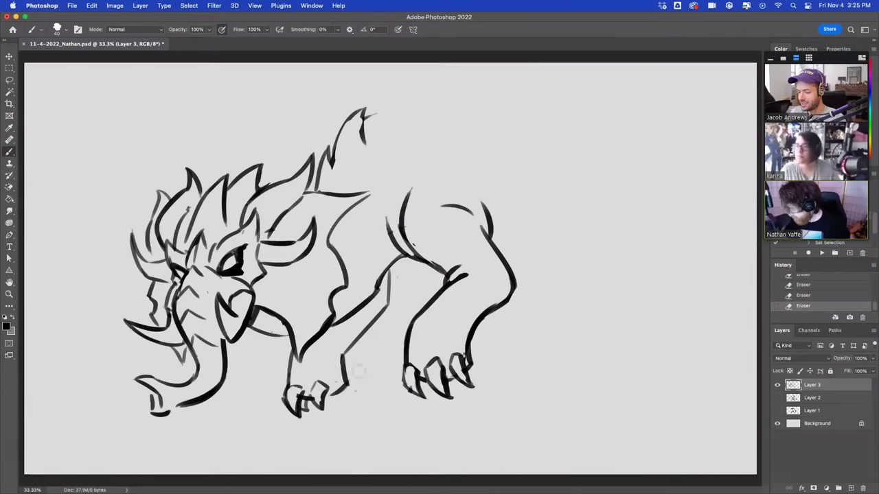
{"action": "left_click_drag", "start_coordinate": [349, 387], "coordinate": [329, 396]}
{"action": "key", "text": "b"}
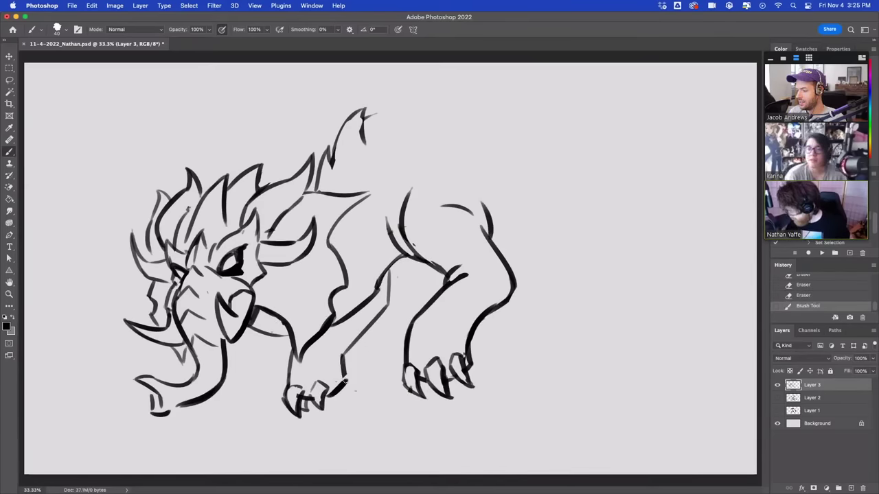
Step: Thicken the far front leg's rear outline from the heel up to the elbow
{"action": "mouse_move", "coordinate": [342, 357]}
{"action": "left_mouse_down"}
{"action": "mouse_move", "coordinate": [345, 382]}
{"action": "mouse_move", "coordinate": [390, 282]}
{"action": "left_mouse_up"}
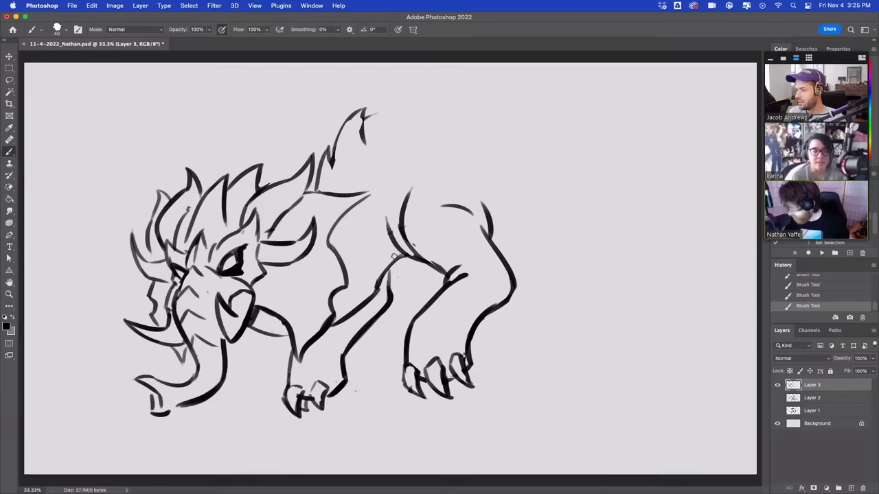
{"action": "key", "text": "super+z"}
{"action": "key", "text": "ctrl+shift+z"}
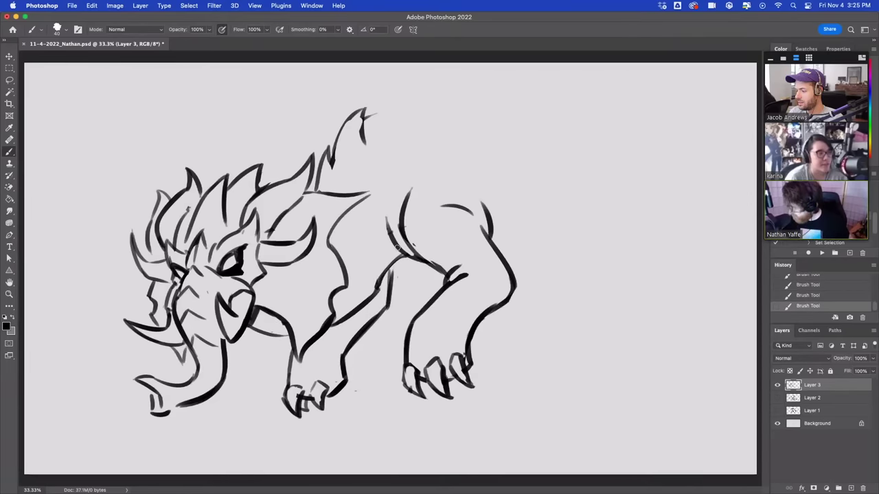
Step: Extend the back line up from the fur tuft and draw the shoulder and mane contours down toward the near front leg
{"action": "left_click_drag", "start_coordinate": [364, 124], "coordinate": [427, 85]}
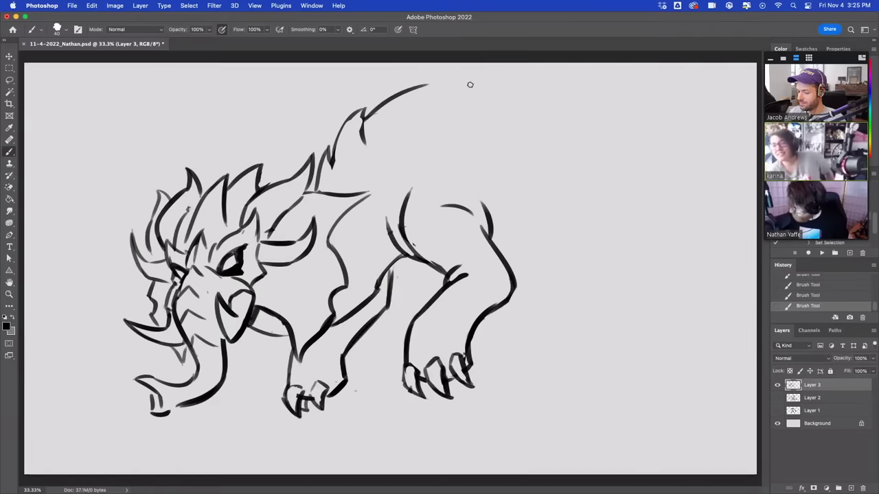
{"action": "left_click_drag", "start_coordinate": [368, 249], "coordinate": [376, 268]}
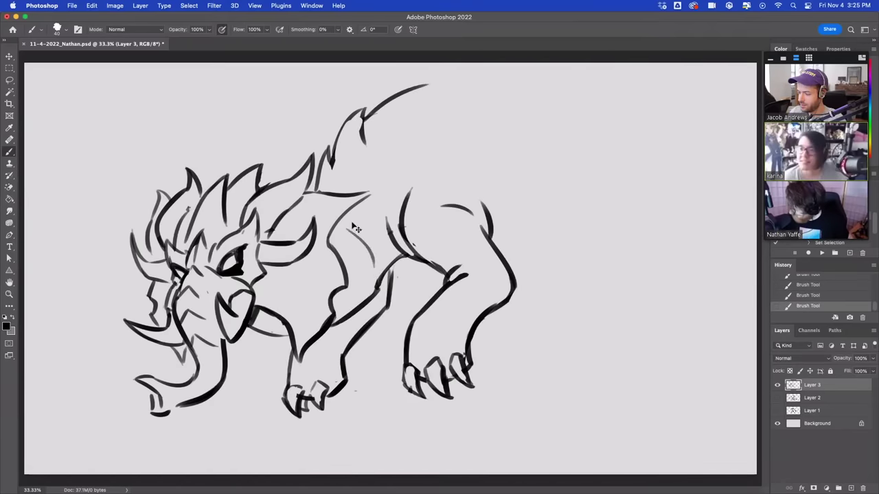
{"action": "key", "text": "super+z"}
{"action": "mouse_move", "coordinate": [332, 160]}
{"action": "left_mouse_down"}
{"action": "mouse_move", "coordinate": [358, 212]}
{"action": "mouse_move", "coordinate": [371, 271]}
{"action": "left_mouse_up"}
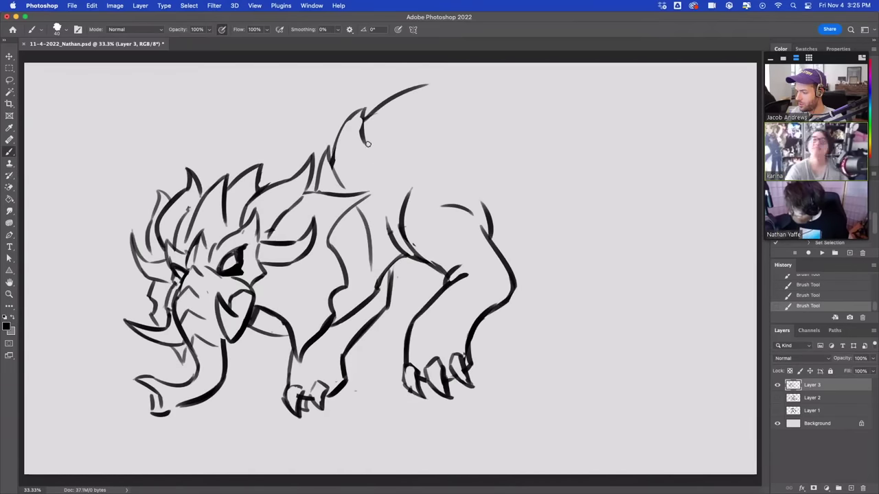
{"action": "mouse_move", "coordinate": [367, 142]}
{"action": "left_mouse_down"}
{"action": "mouse_move", "coordinate": [382, 167]}
{"action": "mouse_move", "coordinate": [386, 221]}
{"action": "left_mouse_up"}
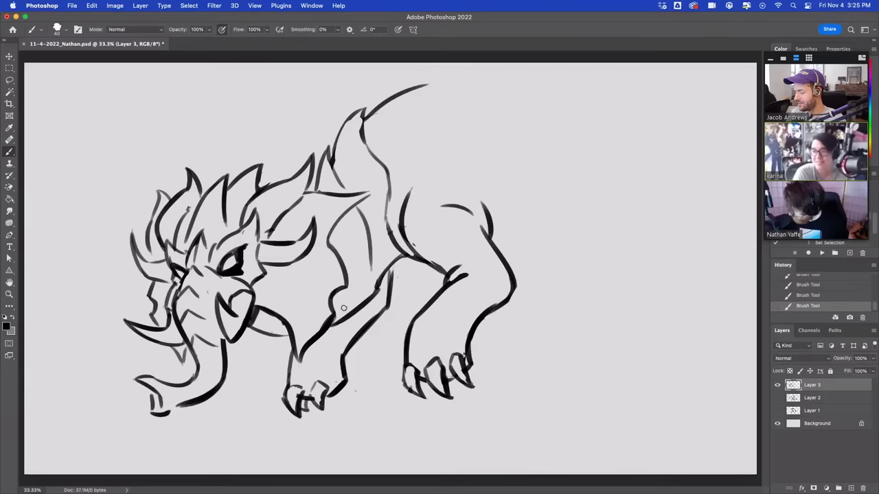
{"action": "key", "text": "ctrl+z"}
{"action": "key", "text": "ctrl+shift+z"}
{"action": "key", "text": "ctrl+z"}
{"action": "key", "text": "ctrl+shift+z"}
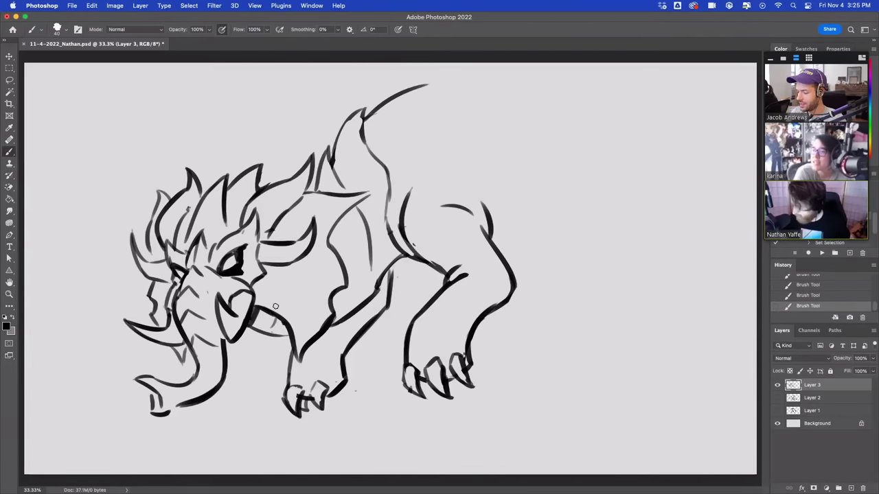
Step: Strengthen the large crest spike's lines and erase the short fur strokes above the brow
{"action": "mouse_move", "coordinate": [188, 206]}
{"action": "left_mouse_down"}
{"action": "mouse_move", "coordinate": [179, 233]}
{"action": "mouse_move", "coordinate": [182, 218]}
{"action": "mouse_move", "coordinate": [232, 229]}
{"action": "mouse_move", "coordinate": [177, 240]}
{"action": "left_mouse_up"}
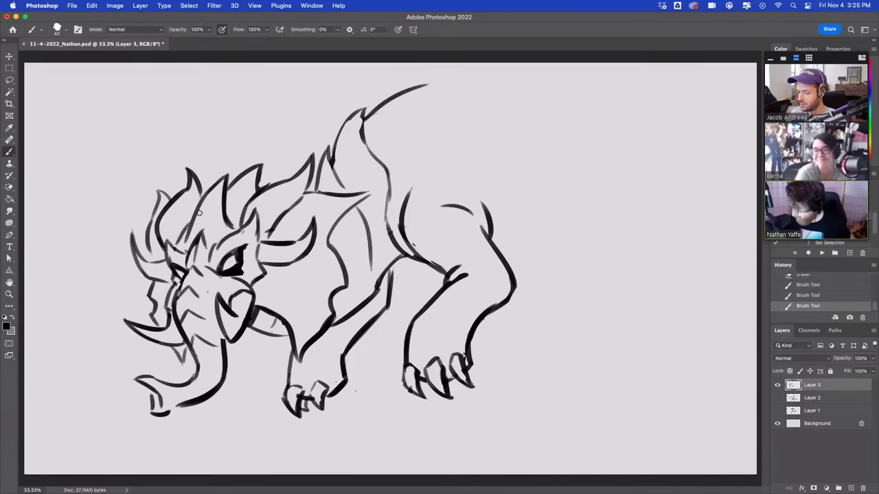
{"action": "left_click_drag", "start_coordinate": [229, 214], "coordinate": [242, 226]}
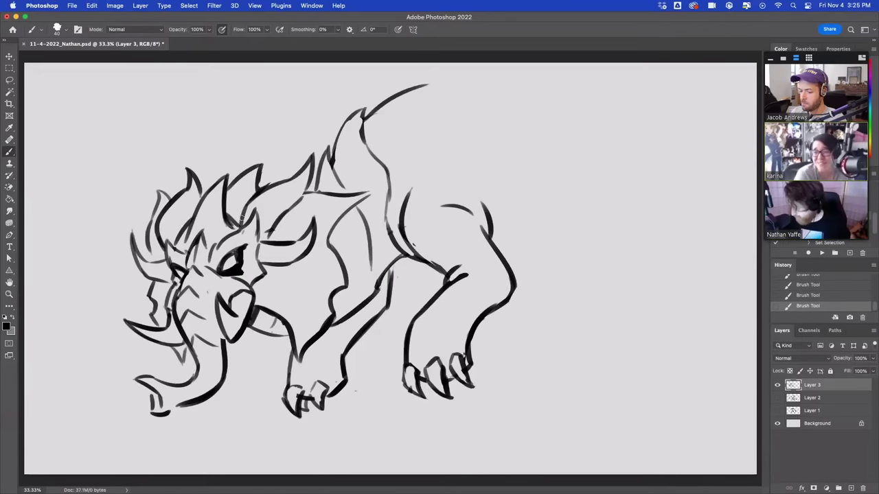
{"action": "mouse_move", "coordinate": [188, 231]}
{"action": "left_mouse_down"}
{"action": "mouse_move", "coordinate": [185, 241]}
{"action": "mouse_move", "coordinate": [209, 187]}
{"action": "left_mouse_up"}
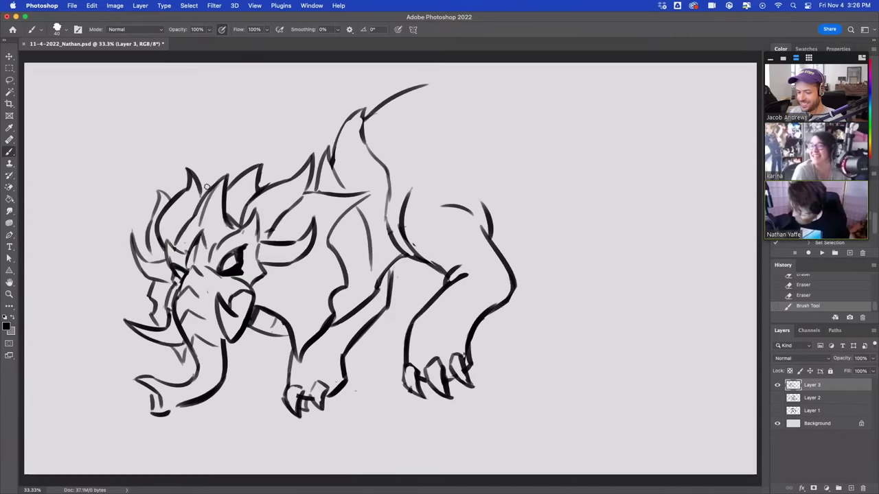
{"action": "key", "text": "super+z"}
{"action": "mouse_move", "coordinate": [203, 244]}
{"action": "left_mouse_down"}
{"action": "mouse_move", "coordinate": [196, 234]}
{"action": "mouse_move", "coordinate": [181, 247]}
{"action": "left_mouse_up"}
{"action": "key", "text": "b"}
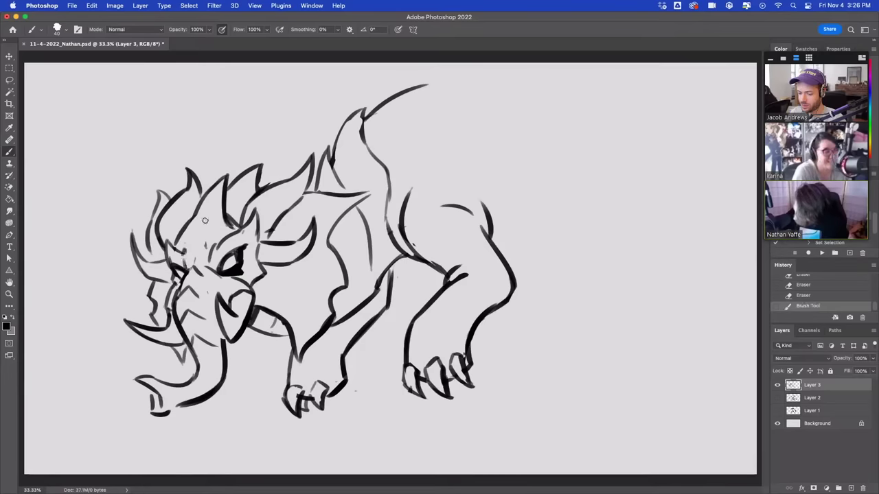
Step: Draw a pointed peak on the forehead, reshape the crest's base, and add small spikes along the neck behind it
{"action": "left_click_drag", "start_coordinate": [206, 219], "coordinate": [185, 251]}
{"action": "mouse_move", "coordinate": [210, 222]}
{"action": "left_mouse_down"}
{"action": "mouse_move", "coordinate": [193, 251]}
{"action": "mouse_move", "coordinate": [208, 205]}
{"action": "mouse_move", "coordinate": [180, 231]}
{"action": "mouse_move", "coordinate": [194, 215]}
{"action": "mouse_move", "coordinate": [232, 203]}
{"action": "mouse_move", "coordinate": [232, 227]}
{"action": "left_mouse_up"}
{"action": "key", "text": "super+z"}
{"action": "mouse_move", "coordinate": [218, 192]}
{"action": "left_mouse_down"}
{"action": "mouse_move", "coordinate": [204, 199]}
{"action": "mouse_move", "coordinate": [208, 184]}
{"action": "left_mouse_up"}
{"action": "key", "text": "b"}
{"action": "mouse_move", "coordinate": [176, 245]}
{"action": "left_mouse_down"}
{"action": "mouse_move", "coordinate": [174, 227]}
{"action": "mouse_move", "coordinate": [207, 180]}
{"action": "mouse_move", "coordinate": [231, 218]}
{"action": "mouse_move", "coordinate": [267, 181]}
{"action": "mouse_move", "coordinate": [234, 229]}
{"action": "left_mouse_up"}
{"action": "key", "text": "e"}
{"action": "mouse_move", "coordinate": [264, 194]}
{"action": "left_mouse_down"}
{"action": "mouse_move", "coordinate": [254, 209]}
{"action": "mouse_move", "coordinate": [260, 165]}
{"action": "mouse_move", "coordinate": [261, 193]}
{"action": "mouse_move", "coordinate": [284, 167]}
{"action": "left_mouse_up"}
{"action": "key", "text": "b"}
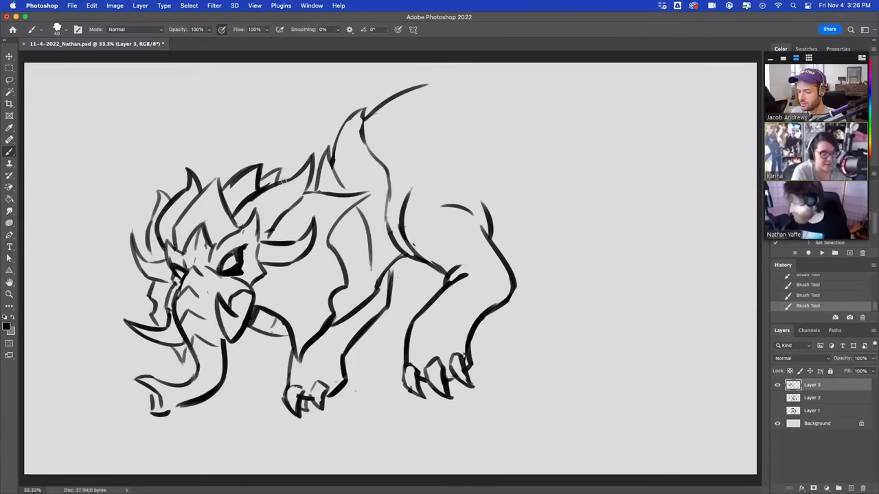
Step: Erase the overlapping strokes around the crest and forehead peak and sharpen the large crest spike's tip
{"action": "key", "text": "e"}
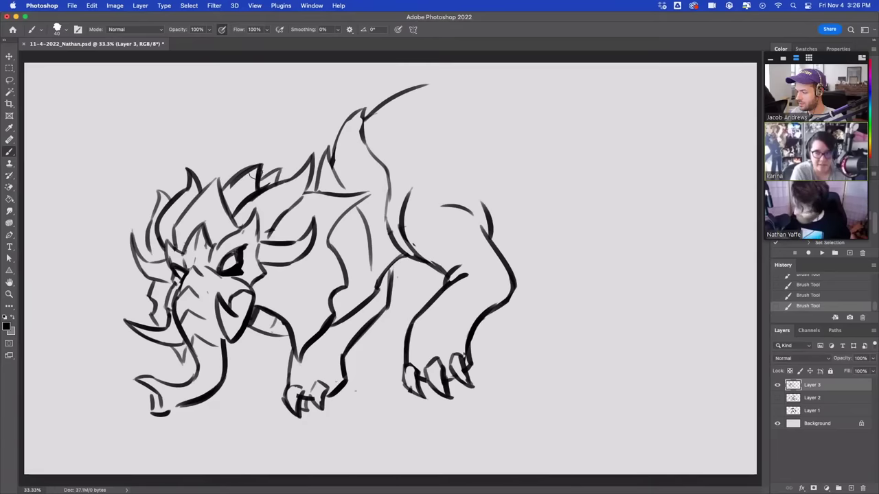
{"action": "left_click_drag", "start_coordinate": [251, 187], "coordinate": [233, 176]}
{"action": "mouse_move", "coordinate": [246, 180]}
{"action": "left_mouse_down"}
{"action": "mouse_move", "coordinate": [240, 169]}
{"action": "mouse_move", "coordinate": [192, 209]}
{"action": "left_mouse_up"}
{"action": "key", "text": "b"}
{"action": "mouse_move", "coordinate": [221, 172]}
{"action": "left_mouse_down"}
{"action": "mouse_move", "coordinate": [236, 226]}
{"action": "mouse_move", "coordinate": [221, 205]}
{"action": "mouse_move", "coordinate": [202, 211]}
{"action": "mouse_move", "coordinate": [214, 239]}
{"action": "mouse_move", "coordinate": [202, 219]}
{"action": "mouse_move", "coordinate": [213, 234]}
{"action": "mouse_move", "coordinate": [197, 247]}
{"action": "mouse_move", "coordinate": [193, 221]}
{"action": "mouse_move", "coordinate": [196, 241]}
{"action": "left_mouse_up"}
{"action": "key", "text": "b"}
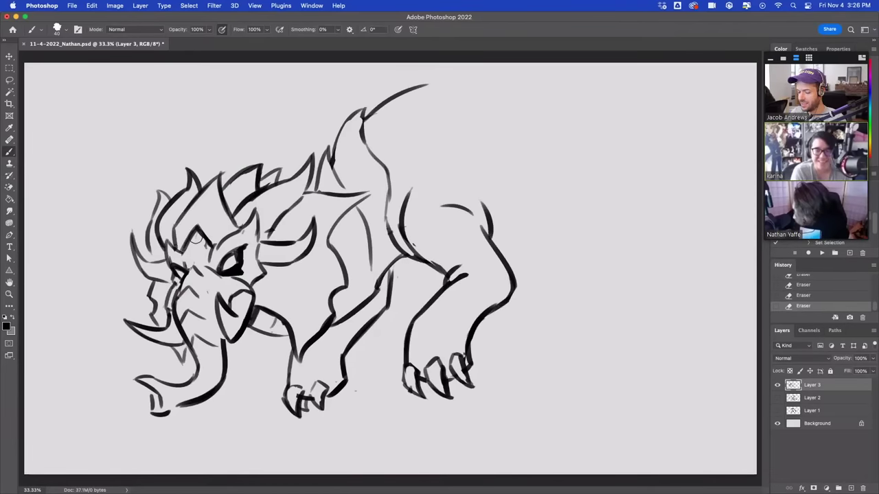
Step: Redraw the large crest spike with a narrower front edge and add a small spike beside the forehead peak
{"action": "left_click_drag", "start_coordinate": [229, 208], "coordinate": [243, 218]}
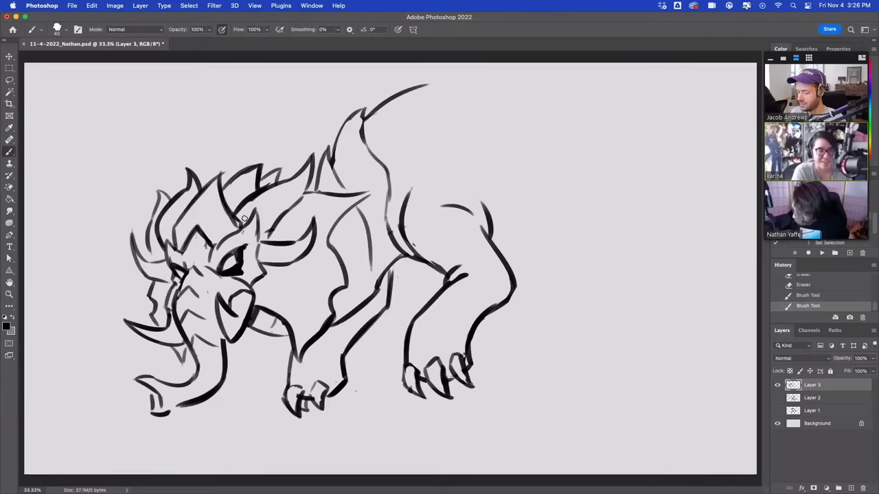
{"action": "left_click_drag", "start_coordinate": [216, 179], "coordinate": [177, 233]}
{"action": "mouse_move", "coordinate": [184, 216]}
{"action": "left_mouse_down"}
{"action": "mouse_move", "coordinate": [223, 171]}
{"action": "mouse_move", "coordinate": [205, 183]}
{"action": "left_mouse_up"}
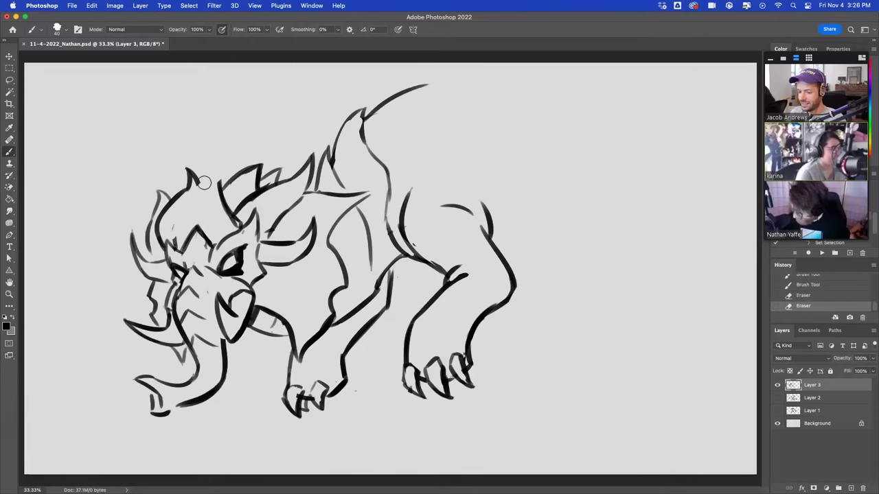
{"action": "key", "text": "b"}
{"action": "mouse_move", "coordinate": [166, 222]}
{"action": "left_mouse_down"}
{"action": "mouse_move", "coordinate": [168, 254]}
{"action": "mouse_move", "coordinate": [185, 244]}
{"action": "mouse_move", "coordinate": [174, 245]}
{"action": "mouse_move", "coordinate": [170, 227]}
{"action": "mouse_move", "coordinate": [183, 250]}
{"action": "left_mouse_up"}
{"action": "key", "text": "e"}
{"action": "mouse_move", "coordinate": [167, 228]}
{"action": "left_mouse_down"}
{"action": "mouse_move", "coordinate": [182, 248]}
{"action": "mouse_move", "coordinate": [194, 224]}
{"action": "mouse_move", "coordinate": [203, 239]}
{"action": "mouse_move", "coordinate": [176, 238]}
{"action": "mouse_move", "coordinate": [167, 254]}
{"action": "mouse_move", "coordinate": [169, 228]}
{"action": "mouse_move", "coordinate": [179, 249]}
{"action": "mouse_move", "coordinate": [175, 224]}
{"action": "mouse_move", "coordinate": [158, 230]}
{"action": "mouse_move", "coordinate": [164, 204]}
{"action": "mouse_move", "coordinate": [184, 227]}
{"action": "mouse_move", "coordinate": [177, 243]}
{"action": "mouse_move", "coordinate": [191, 215]}
{"action": "mouse_move", "coordinate": [174, 245]}
{"action": "mouse_move", "coordinate": [183, 203]}
{"action": "mouse_move", "coordinate": [175, 230]}
{"action": "mouse_move", "coordinate": [212, 188]}
{"action": "mouse_move", "coordinate": [193, 209]}
{"action": "mouse_move", "coordinate": [238, 223]}
{"action": "left_mouse_up"}
{"action": "key", "text": "e"}
{"action": "key", "text": "b"}
{"action": "key", "text": "super+z"}
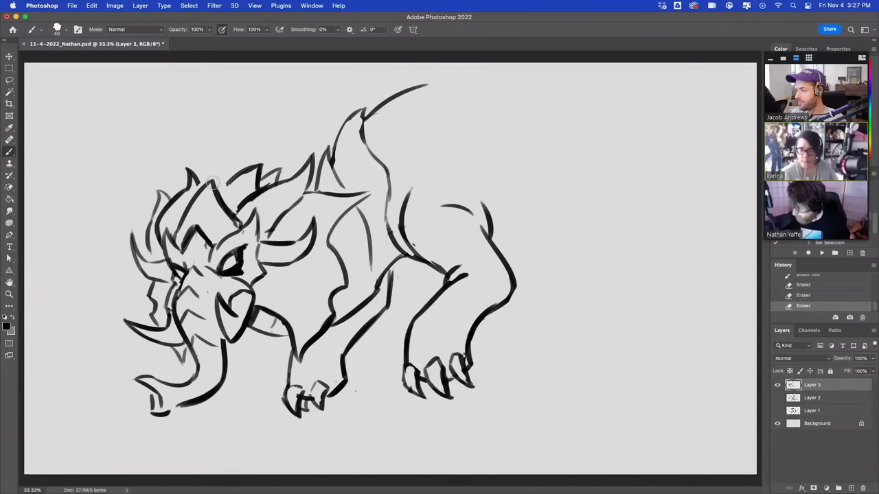
{"action": "mouse_move", "coordinate": [217, 186]}
{"action": "left_mouse_down"}
{"action": "mouse_move", "coordinate": [262, 166]}
{"action": "mouse_move", "coordinate": [253, 187]}
{"action": "mouse_move", "coordinate": [196, 195]}
{"action": "left_mouse_up"}
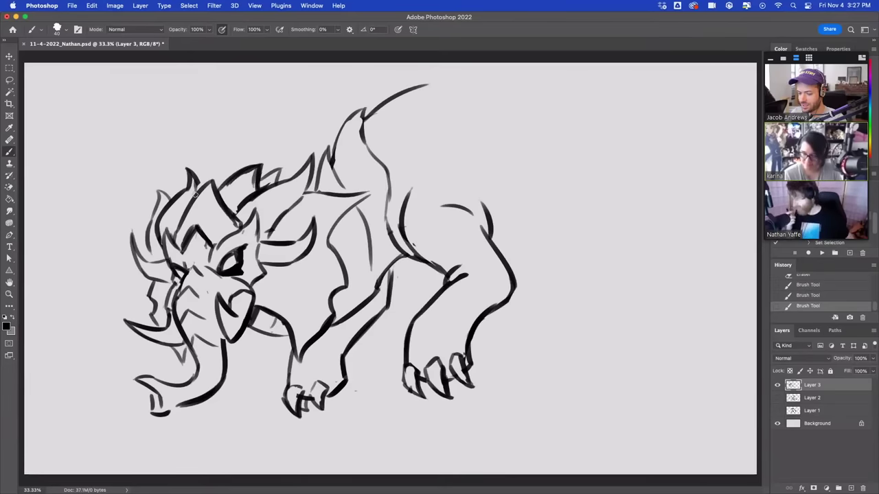
Step: Erase the far horn and redraw it shorter and closer to the head
{"action": "key", "text": "e"}
{"action": "mouse_move", "coordinate": [130, 233]}
{"action": "left_mouse_down"}
{"action": "mouse_move", "coordinate": [155, 278]}
{"action": "mouse_move", "coordinate": [134, 237]}
{"action": "left_mouse_up"}
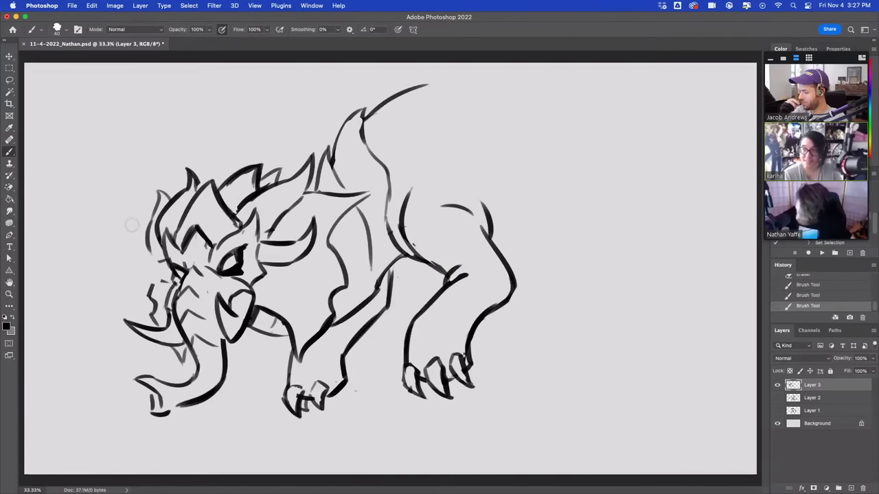
{"action": "mouse_move", "coordinate": [168, 281]}
{"action": "left_mouse_down"}
{"action": "mouse_move", "coordinate": [139, 237]}
{"action": "mouse_move", "coordinate": [146, 264]}
{"action": "mouse_move", "coordinate": [138, 235]}
{"action": "mouse_move", "coordinate": [158, 258]}
{"action": "left_mouse_up"}
{"action": "left_click_drag", "start_coordinate": [155, 256], "coordinate": [169, 260]}
Step: Reshape the near horn into a slimmer, straighter point and erase its old outline
{"action": "mouse_move", "coordinate": [275, 269]}
{"action": "left_mouse_down"}
{"action": "mouse_move", "coordinate": [310, 254]}
{"action": "mouse_move", "coordinate": [278, 256]}
{"action": "mouse_move", "coordinate": [312, 230]}
{"action": "mouse_move", "coordinate": [294, 232]}
{"action": "mouse_move", "coordinate": [313, 231]}
{"action": "mouse_move", "coordinate": [305, 225]}
{"action": "mouse_move", "coordinate": [295, 259]}
{"action": "mouse_move", "coordinate": [315, 230]}
{"action": "mouse_move", "coordinate": [283, 267]}
{"action": "left_mouse_up"}
{"action": "key", "text": "e"}
{"action": "key", "text": "b"}
{"action": "key", "text": "e"}
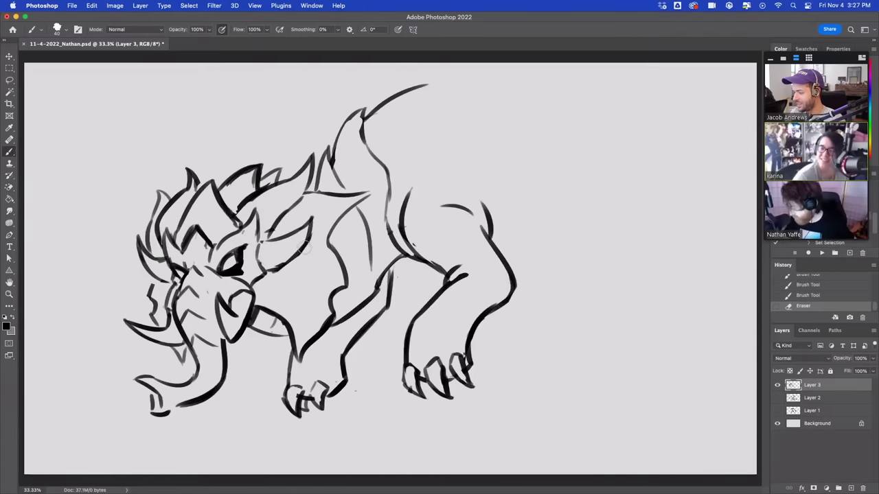
{"action": "left_click_drag", "start_coordinate": [317, 220], "coordinate": [322, 203]}
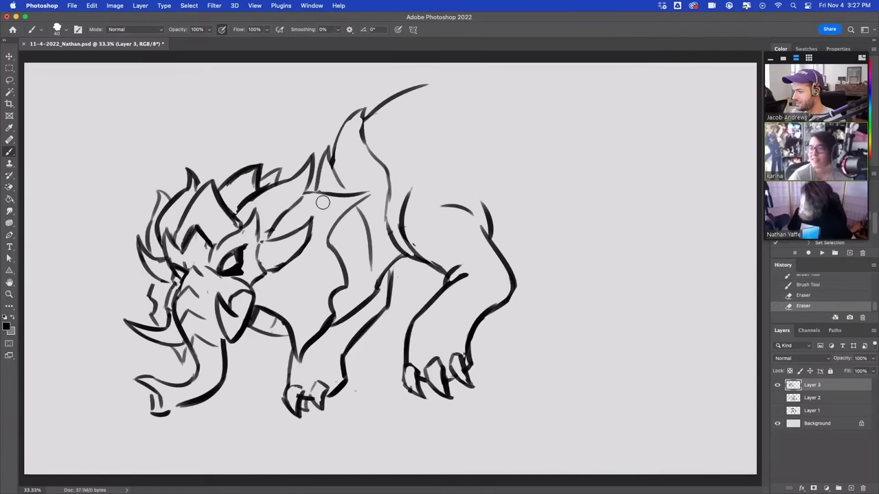
Step: Darken the small pointed shape beneath the tusk and reinforce the frill's lower tip and far edge
{"action": "key", "text": "b"}
{"action": "left_click_drag", "start_coordinate": [173, 347], "coordinate": [182, 369]}
{"action": "left_click_drag", "start_coordinate": [188, 370], "coordinate": [183, 341]}
{"action": "left_click_drag", "start_coordinate": [293, 332], "coordinate": [299, 355]}
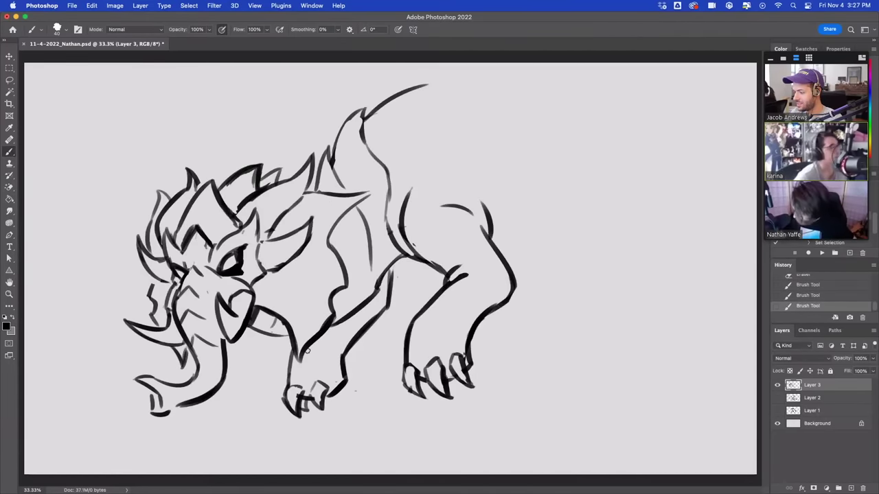
{"action": "left_click_drag", "start_coordinate": [153, 284], "coordinate": [150, 295]}
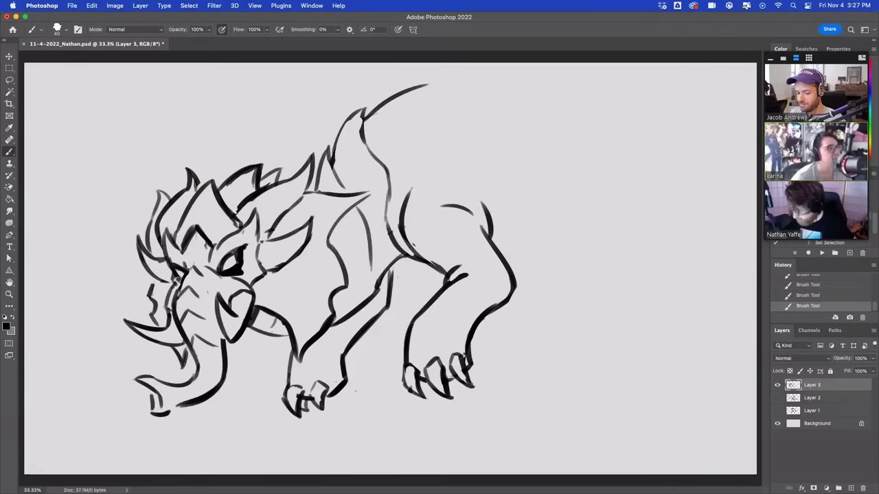
Step: Darken the eye's rear part and draw a ridge line across the trunk's base below the eyes
{"action": "left_click_drag", "start_coordinate": [242, 272], "coordinate": [244, 259]}
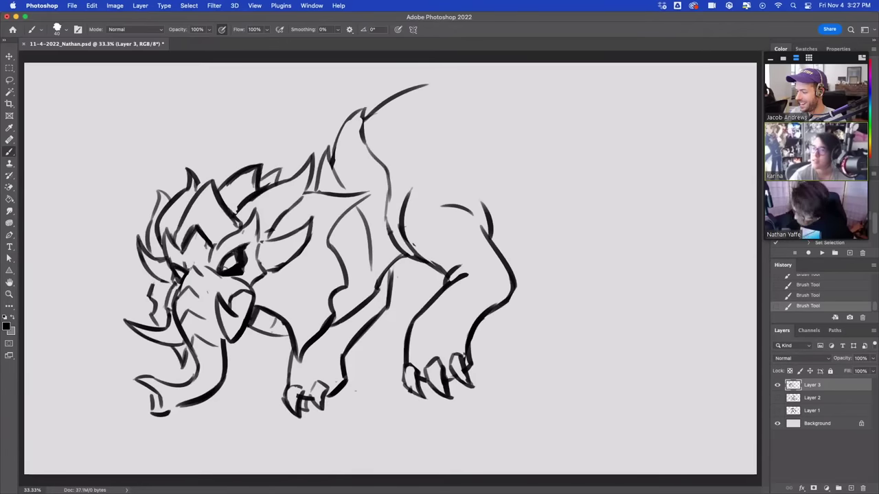
{"action": "mouse_move", "coordinate": [219, 280]}
{"action": "left_mouse_down"}
{"action": "mouse_move", "coordinate": [232, 277]}
{"action": "mouse_move", "coordinate": [190, 269]}
{"action": "left_mouse_up"}
{"action": "key", "text": "e"}
{"action": "mouse_move", "coordinate": [190, 267]}
{"action": "left_mouse_down"}
{"action": "mouse_move", "coordinate": [205, 254]}
{"action": "mouse_move", "coordinate": [176, 240]}
{"action": "mouse_move", "coordinate": [192, 268]}
{"action": "mouse_move", "coordinate": [217, 244]}
{"action": "left_mouse_up"}
{"action": "key", "text": "e"}
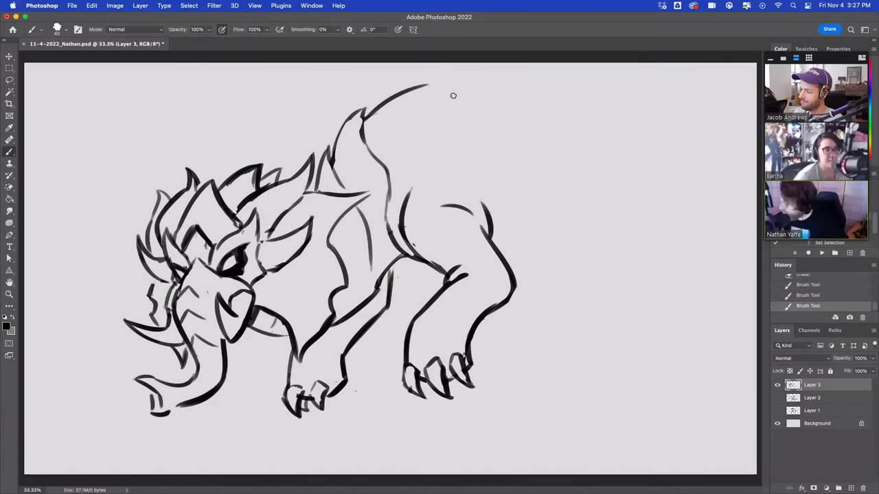
Step: Sketch the near wing's arm rising from the back to the canvas edge, with a rounded base, and erase the stray inner strokes
{"action": "left_click_drag", "start_coordinate": [441, 88], "coordinate": [443, 63]}
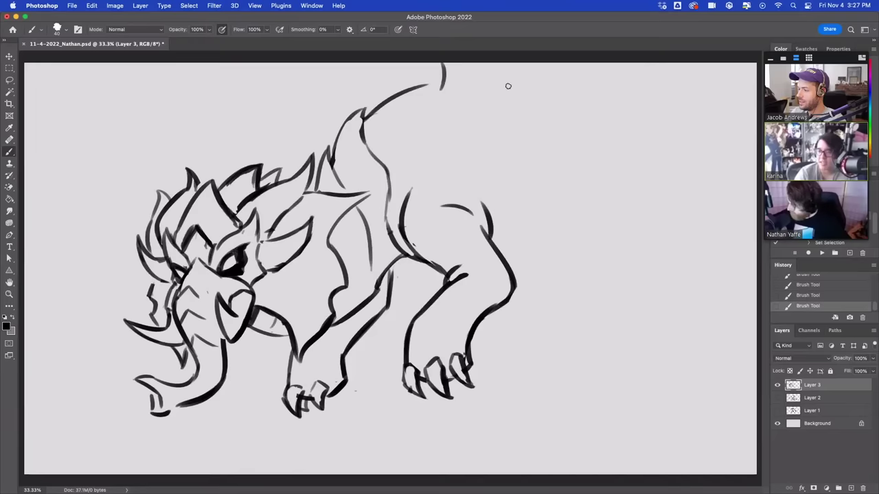
{"action": "left_click_drag", "start_coordinate": [416, 116], "coordinate": [439, 78]}
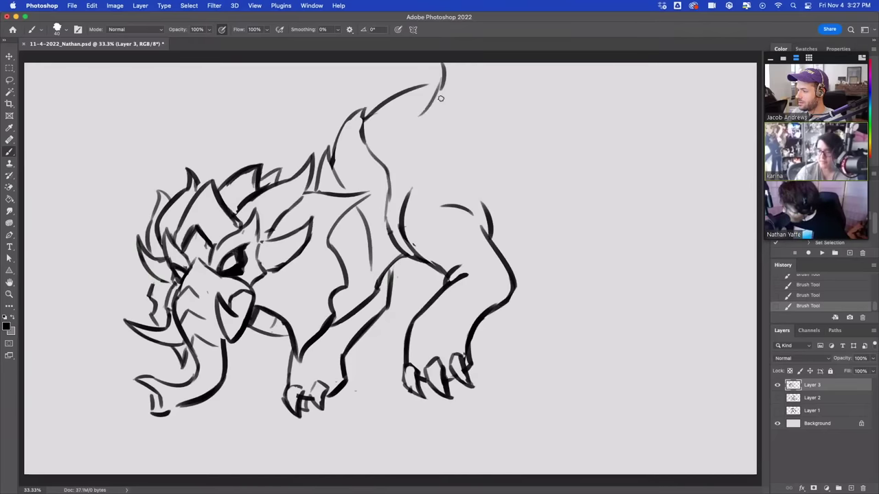
{"action": "mouse_move", "coordinate": [424, 130]}
{"action": "left_mouse_down"}
{"action": "mouse_move", "coordinate": [447, 139]}
{"action": "mouse_move", "coordinate": [460, 114]}
{"action": "mouse_move", "coordinate": [473, 86]}
{"action": "mouse_move", "coordinate": [456, 61]}
{"action": "left_mouse_up"}
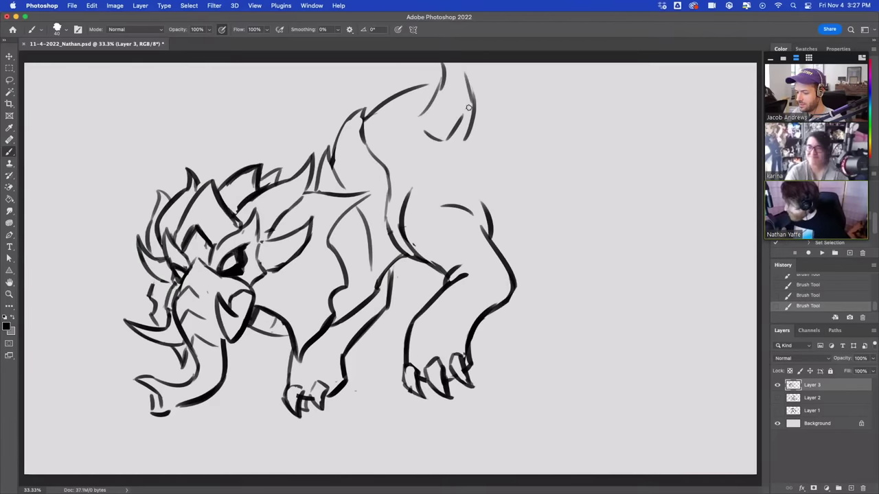
{"action": "mouse_move", "coordinate": [469, 108]}
{"action": "left_mouse_down"}
{"action": "mouse_move", "coordinate": [461, 61]}
{"action": "mouse_move", "coordinate": [467, 146]}
{"action": "left_mouse_up"}
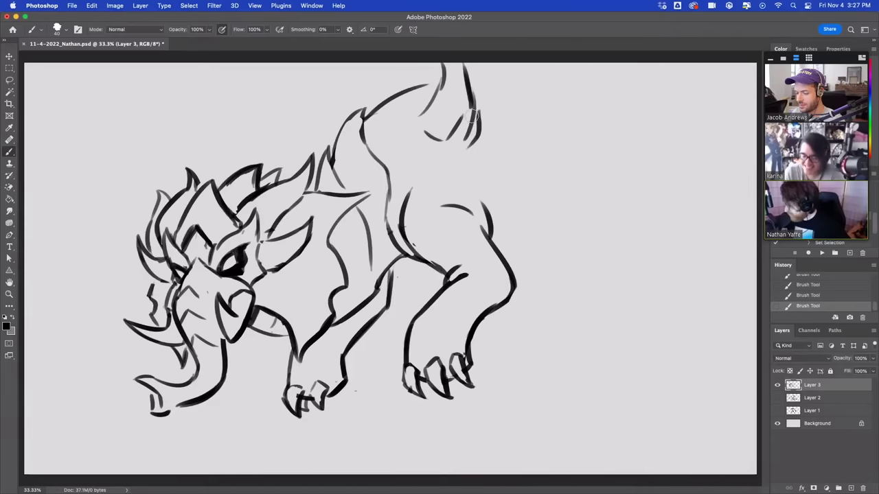
{"action": "left_click_drag", "start_coordinate": [470, 114], "coordinate": [447, 136]}
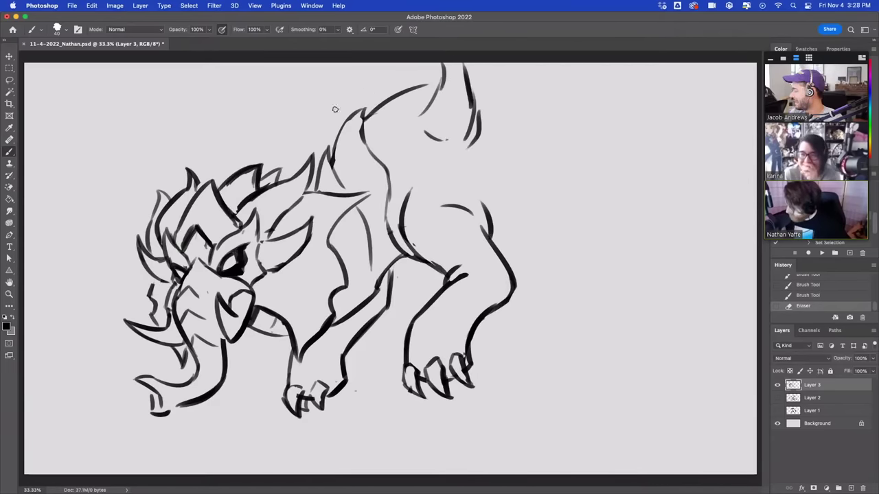
Step: Draw the far wing's arm as two curves rising from the shoulder, and darken both edges of the near wing's arm
{"action": "mouse_move", "coordinate": [340, 129]}
{"action": "left_mouse_down"}
{"action": "mouse_move", "coordinate": [332, 101]}
{"action": "mouse_move", "coordinate": [215, 55]}
{"action": "left_mouse_up"}
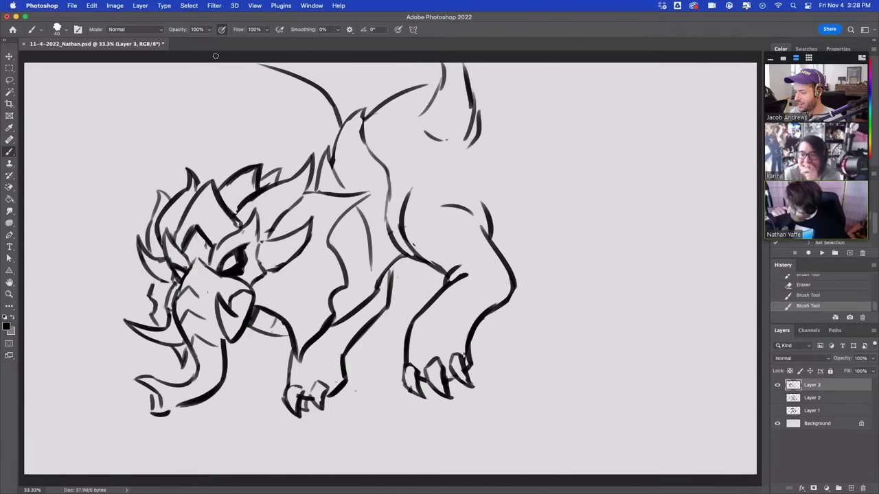
{"action": "left_click_drag", "start_coordinate": [476, 121], "coordinate": [459, 57]}
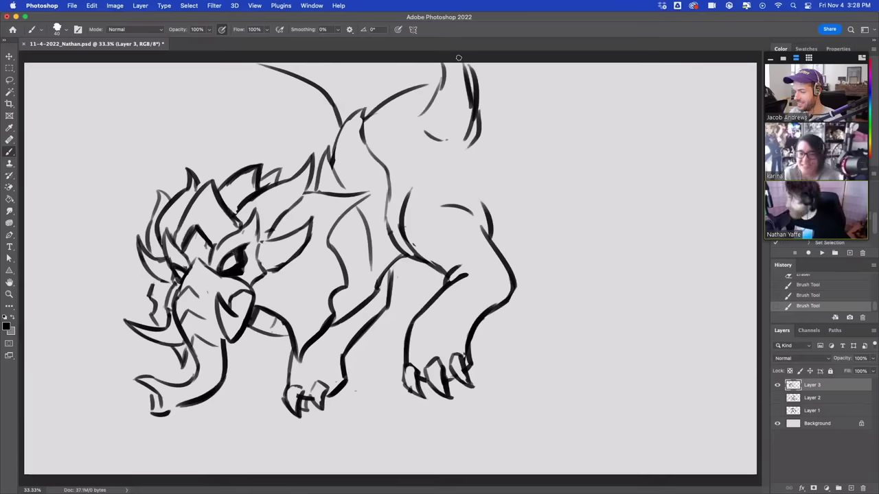
{"action": "mouse_move", "coordinate": [471, 118]}
{"action": "left_mouse_down"}
{"action": "mouse_move", "coordinate": [465, 63]}
{"action": "mouse_move", "coordinate": [428, 98]}
{"action": "mouse_move", "coordinate": [445, 73]}
{"action": "left_mouse_up"}
{"action": "left_click_drag", "start_coordinate": [446, 84], "coordinate": [439, 55]}
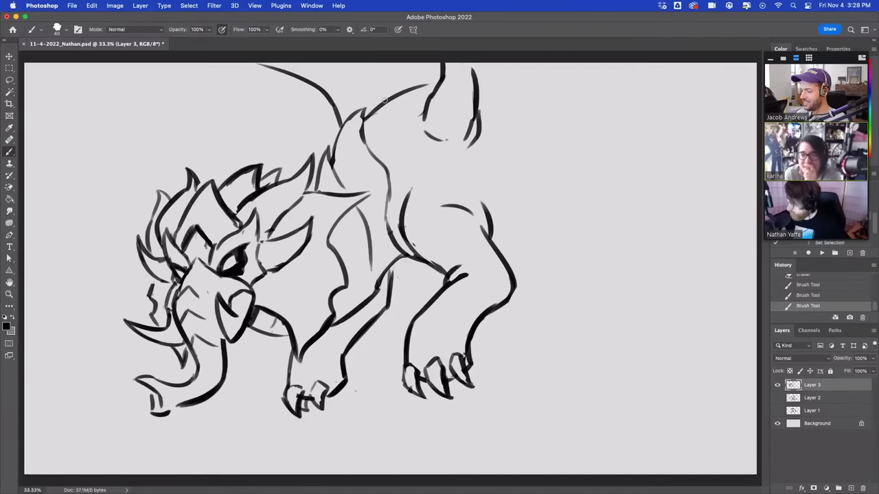
{"action": "left_click_drag", "start_coordinate": [384, 99], "coordinate": [346, 59]}
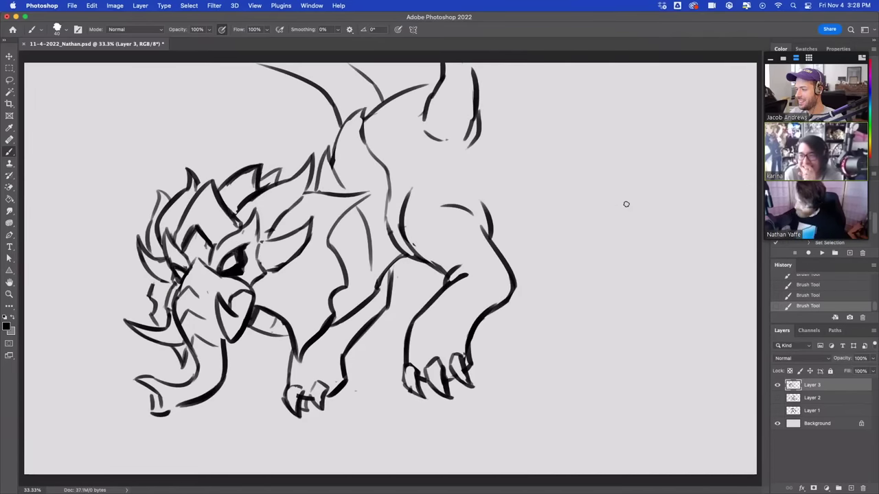
Step: Sketch the near wing's long curved finger with its inner membrane edge, and the far wing's hooked tip with its lower finger line
{"action": "mouse_move", "coordinate": [528, 63]}
{"action": "left_mouse_down"}
{"action": "mouse_move", "coordinate": [631, 162]}
{"action": "mouse_move", "coordinate": [649, 255]}
{"action": "mouse_move", "coordinate": [647, 374]}
{"action": "left_mouse_up"}
{"action": "left_click_drag", "start_coordinate": [635, 403], "coordinate": [661, 331]}
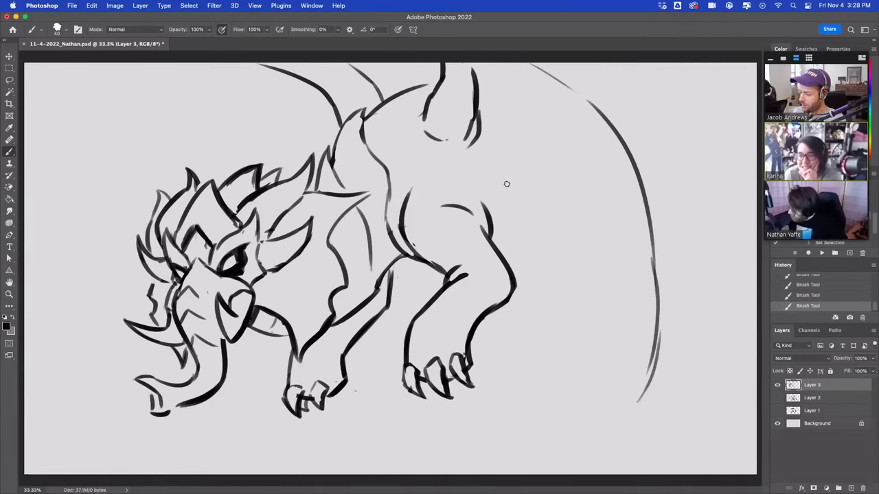
{"action": "mouse_move", "coordinate": [514, 186]}
{"action": "left_mouse_down"}
{"action": "mouse_move", "coordinate": [592, 196]}
{"action": "mouse_move", "coordinate": [654, 251]}
{"action": "left_mouse_up"}
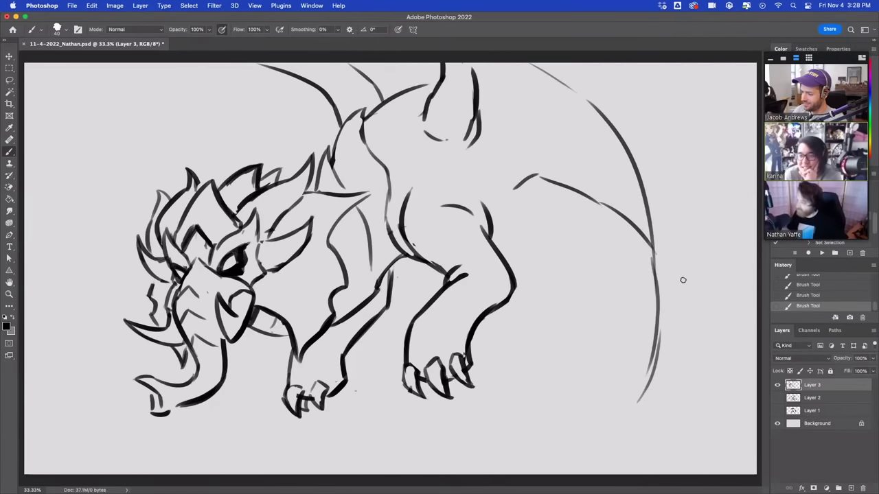
{"action": "mouse_move", "coordinate": [124, 62]}
{"action": "left_mouse_down"}
{"action": "mouse_move", "coordinate": [87, 122]}
{"action": "mouse_move", "coordinate": [103, 83]}
{"action": "mouse_move", "coordinate": [177, 75]}
{"action": "mouse_move", "coordinate": [312, 82]}
{"action": "left_mouse_up"}
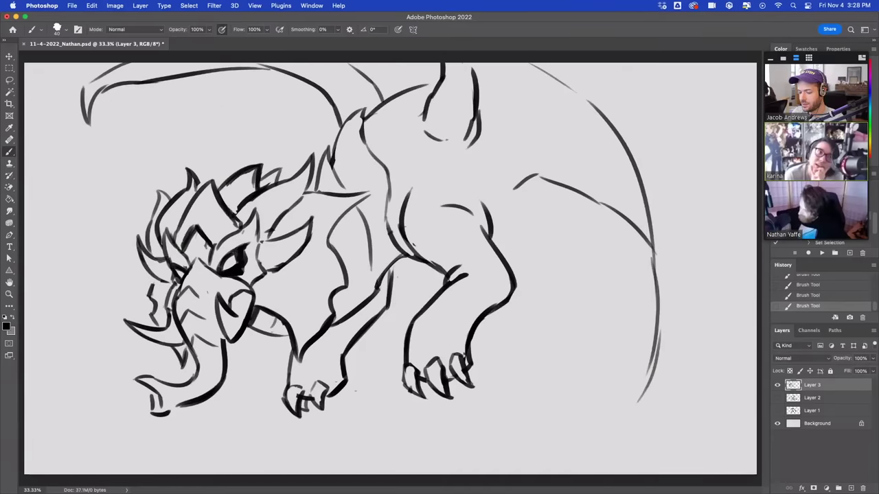
{"action": "left_click_drag", "start_coordinate": [134, 88], "coordinate": [297, 135]}
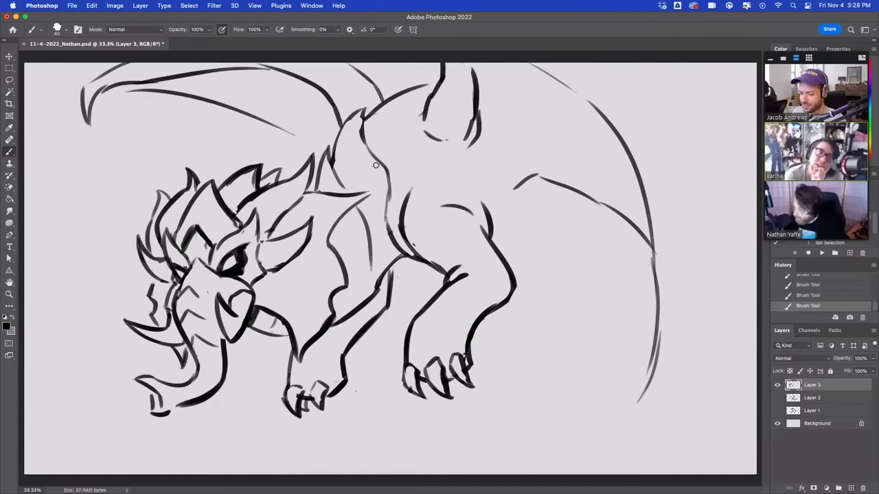
Step: Draw the near wing's outer membrane as one smooth curve from its tip to the canvas edge, and close the far wing's membrane with an arc
{"action": "mouse_move", "coordinate": [657, 356]}
{"action": "left_mouse_down"}
{"action": "mouse_move", "coordinate": [615, 439]}
{"action": "mouse_move", "coordinate": [659, 386]}
{"action": "mouse_move", "coordinate": [734, 362]}
{"action": "mouse_move", "coordinate": [757, 304]}
{"action": "left_mouse_up"}
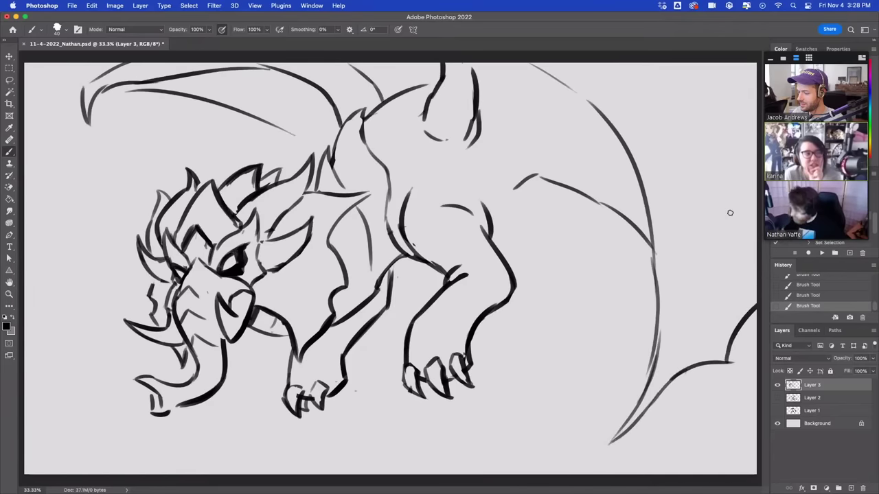
{"action": "key", "text": "ctrl+z"}
{"action": "key", "text": "ctrl+z"}
{"action": "left_click_drag", "start_coordinate": [639, 418], "coordinate": [757, 278]}
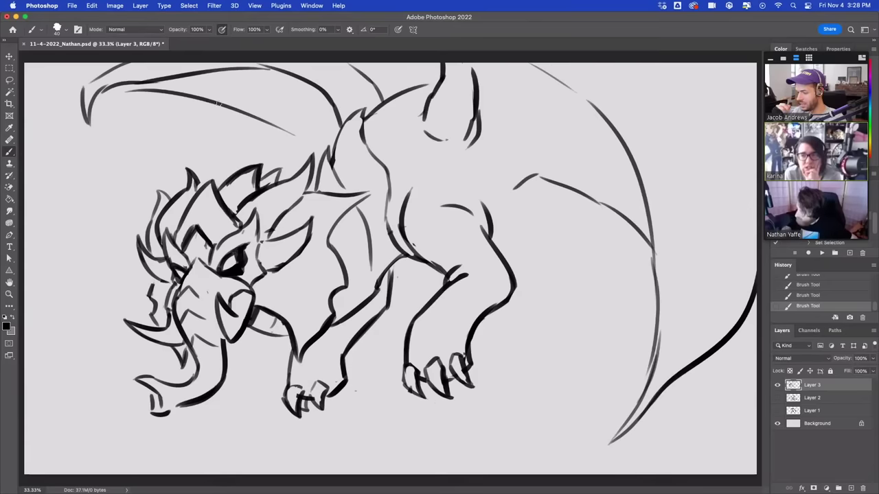
{"action": "mouse_move", "coordinate": [217, 103]}
{"action": "left_mouse_down"}
{"action": "mouse_move", "coordinate": [290, 140]}
{"action": "mouse_move", "coordinate": [333, 112]}
{"action": "left_mouse_up"}
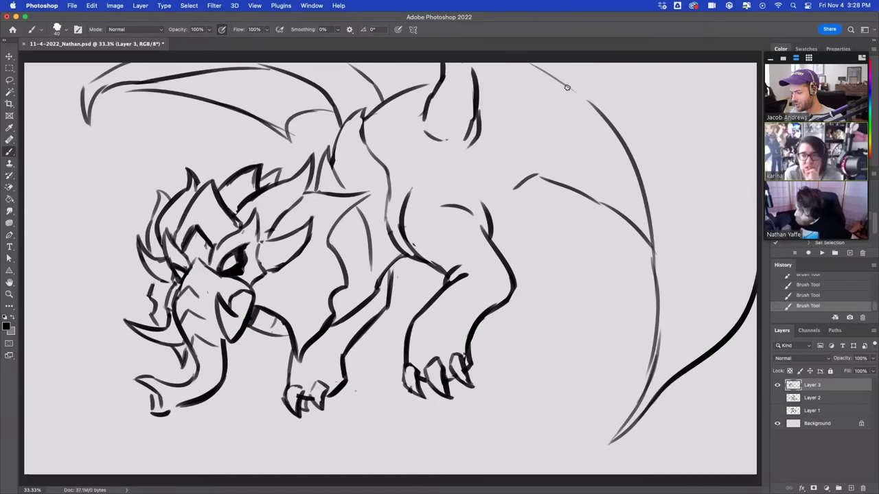
Step: Add a second contour outside the near wing's upper finger and sketch a curved line extending backward from the hind thigh
{"action": "mouse_move", "coordinate": [585, 68]}
{"action": "left_mouse_down"}
{"action": "mouse_move", "coordinate": [641, 141]}
{"action": "mouse_move", "coordinate": [647, 192]}
{"action": "left_mouse_up"}
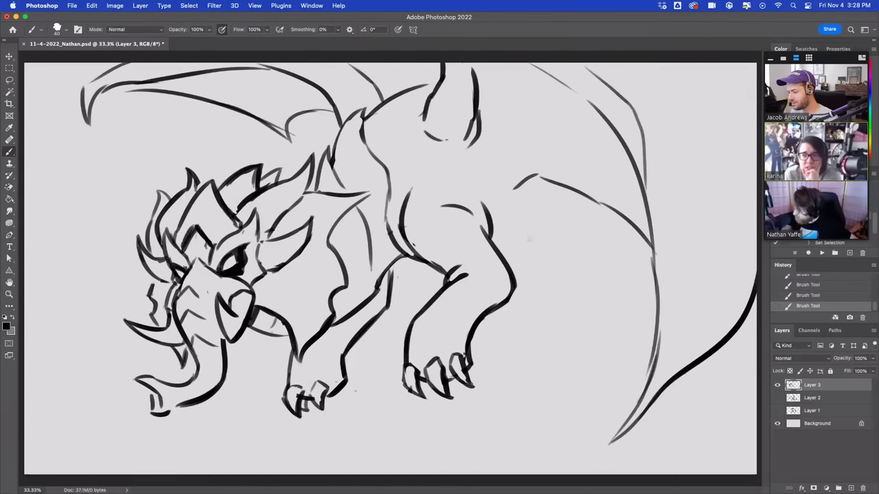
{"action": "mouse_move", "coordinate": [494, 248]}
{"action": "left_mouse_down"}
{"action": "mouse_move", "coordinate": [553, 238]}
{"action": "mouse_move", "coordinate": [597, 285]}
{"action": "left_mouse_up"}
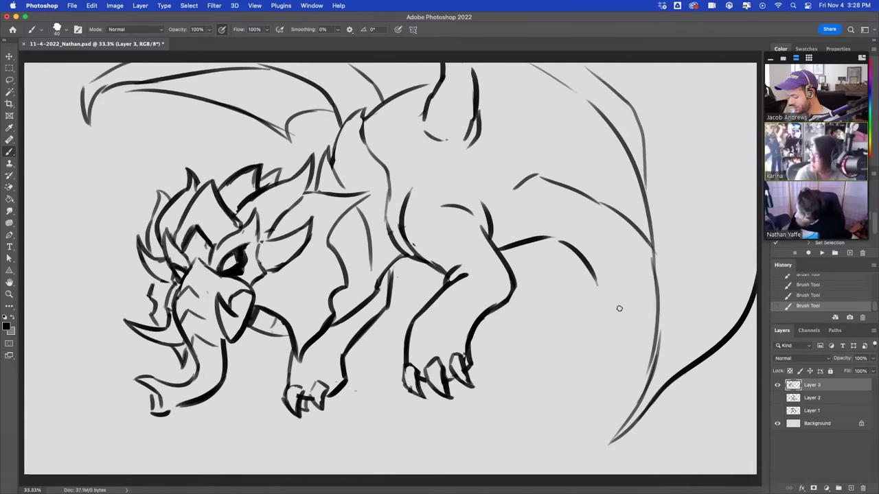
Step: Darken the near wing's pointed tip, add a joint line, and draw an outer contour in two segments alongside its finger
{"action": "mouse_move", "coordinate": [637, 403]}
{"action": "left_mouse_down"}
{"action": "mouse_move", "coordinate": [603, 449]}
{"action": "mouse_move", "coordinate": [648, 407]}
{"action": "left_mouse_up"}
{"action": "key", "text": "super+z"}
{"action": "key", "text": "super+z"}
{"action": "key", "text": "super+z"}
{"action": "key", "text": "super+z"}
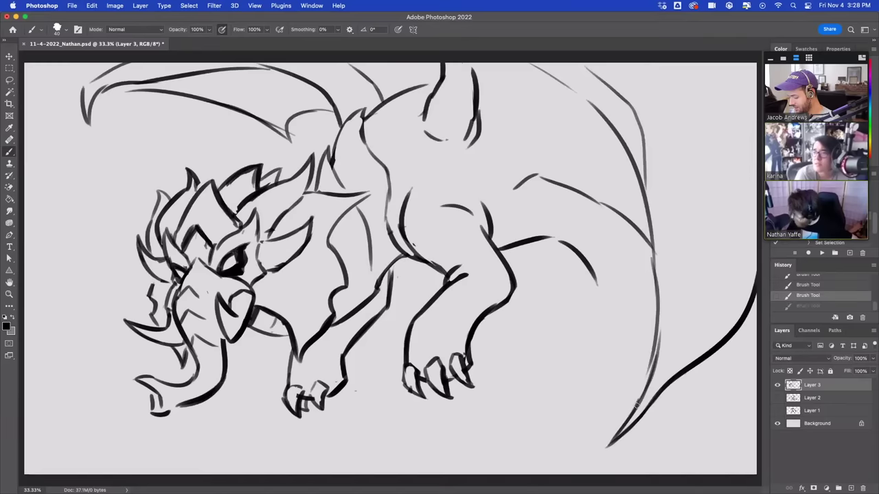
{"action": "key", "text": "super+z"}
{"action": "mouse_move", "coordinate": [662, 386]}
{"action": "left_mouse_down"}
{"action": "mouse_move", "coordinate": [674, 349]}
{"action": "mouse_move", "coordinate": [680, 255]}
{"action": "left_mouse_up"}
{"action": "key", "text": "super+z"}
{"action": "left_click_drag", "start_coordinate": [674, 220], "coordinate": [670, 92]}
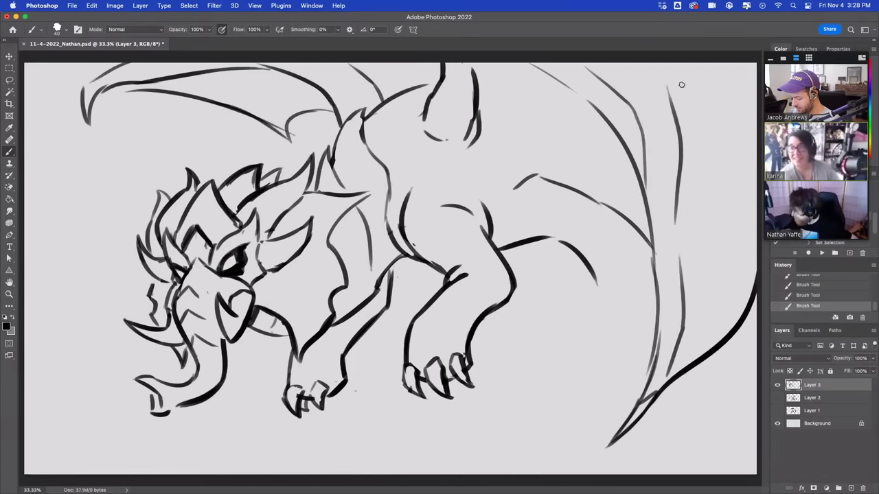
{"action": "key", "text": "super+z"}
{"action": "left_click_drag", "start_coordinate": [672, 218], "coordinate": [656, 138]}
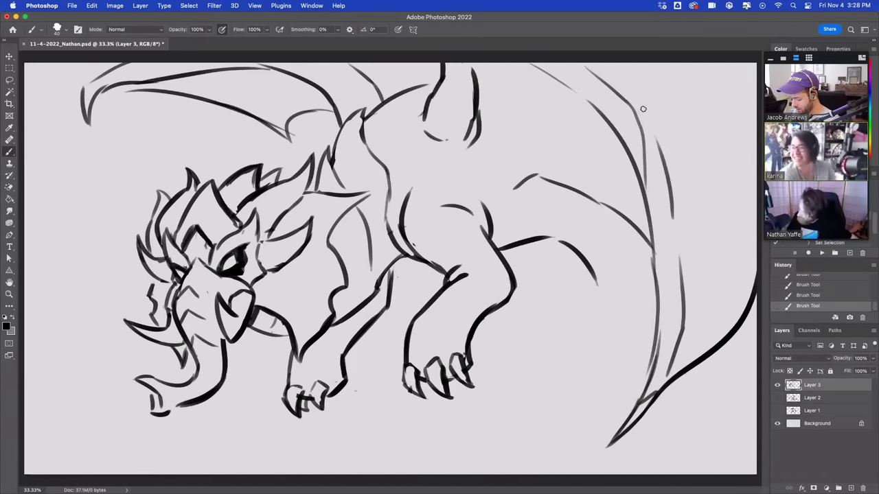
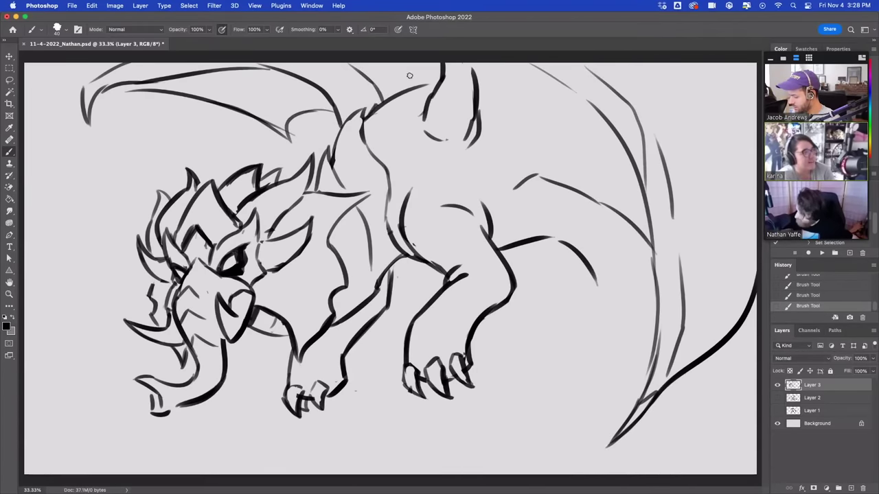
Step: Reshape the back line into pointed tufts near the wing's base, and connect that base to the inner membrane edge with a curve
{"action": "mouse_move", "coordinate": [410, 75]}
{"action": "left_mouse_down"}
{"action": "mouse_move", "coordinate": [410, 96]}
{"action": "mouse_move", "coordinate": [394, 91]}
{"action": "mouse_move", "coordinate": [364, 118]}
{"action": "mouse_move", "coordinate": [413, 76]}
{"action": "mouse_move", "coordinate": [410, 145]}
{"action": "left_mouse_up"}
{"action": "key", "text": "super+z"}
{"action": "key", "text": "super+z"}
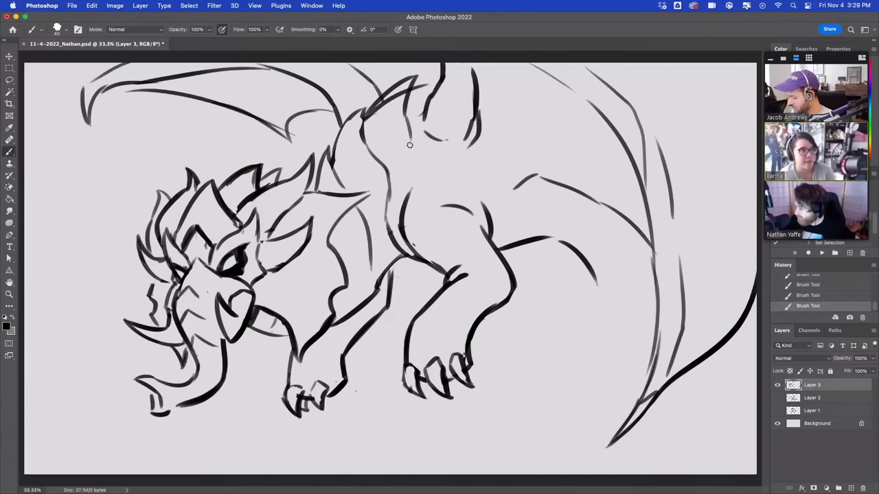
{"action": "mouse_move", "coordinate": [367, 118]}
{"action": "left_mouse_down"}
{"action": "mouse_move", "coordinate": [362, 127]}
{"action": "mouse_move", "coordinate": [364, 120]}
{"action": "left_mouse_up"}
{"action": "mouse_move", "coordinate": [404, 90]}
{"action": "left_mouse_down"}
{"action": "mouse_move", "coordinate": [363, 119]}
{"action": "mouse_move", "coordinate": [360, 111]}
{"action": "mouse_move", "coordinate": [357, 134]}
{"action": "mouse_move", "coordinate": [365, 118]}
{"action": "mouse_move", "coordinate": [355, 112]}
{"action": "mouse_move", "coordinate": [383, 152]}
{"action": "mouse_move", "coordinate": [360, 130]}
{"action": "mouse_move", "coordinate": [391, 93]}
{"action": "left_mouse_up"}
{"action": "key", "text": "super+z"}
{"action": "mouse_move", "coordinate": [359, 126]}
{"action": "left_mouse_down"}
{"action": "mouse_move", "coordinate": [393, 85]}
{"action": "mouse_move", "coordinate": [445, 69]}
{"action": "left_mouse_up"}
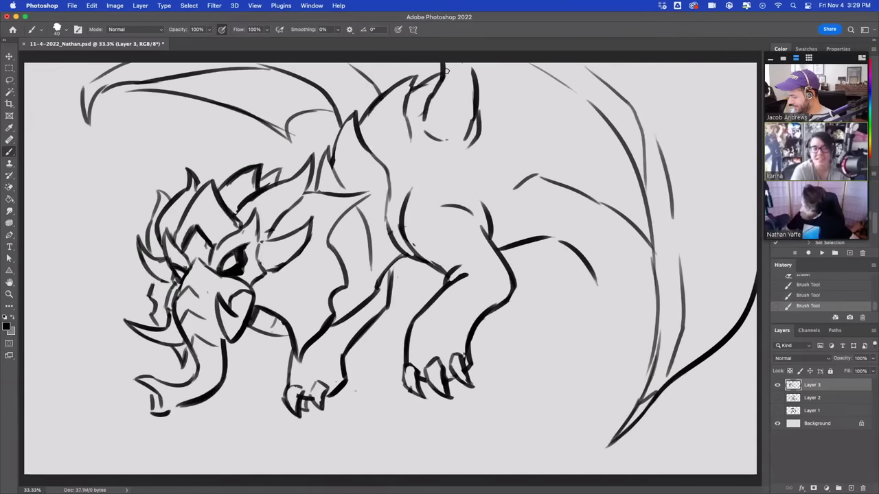
{"action": "left_click_drag", "start_coordinate": [479, 147], "coordinate": [515, 181]}
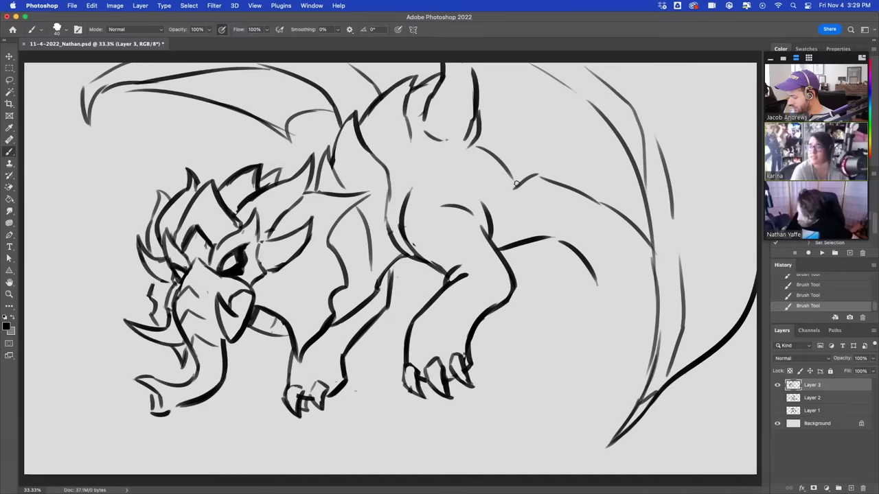
Step: Erase the trunk's lower end and redraw it with a closed tip and crease lines across the bend
{"action": "key", "text": "e"}
{"action": "left_click_drag", "start_coordinate": [160, 412], "coordinate": [170, 416]}
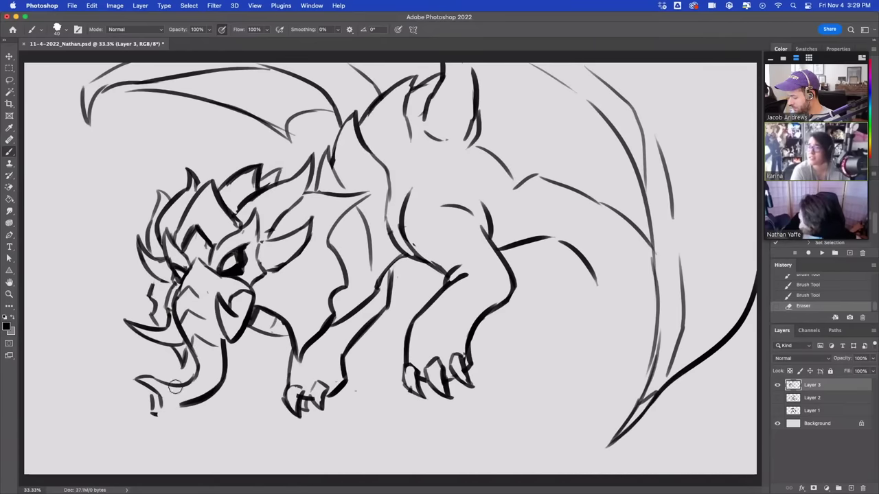
{"action": "mouse_move", "coordinate": [205, 380]}
{"action": "left_mouse_down"}
{"action": "mouse_move", "coordinate": [223, 374]}
{"action": "mouse_move", "coordinate": [202, 372]}
{"action": "mouse_move", "coordinate": [186, 402]}
{"action": "mouse_move", "coordinate": [154, 416]}
{"action": "mouse_move", "coordinate": [153, 399]}
{"action": "left_mouse_up"}
{"action": "key", "text": "super+z"}
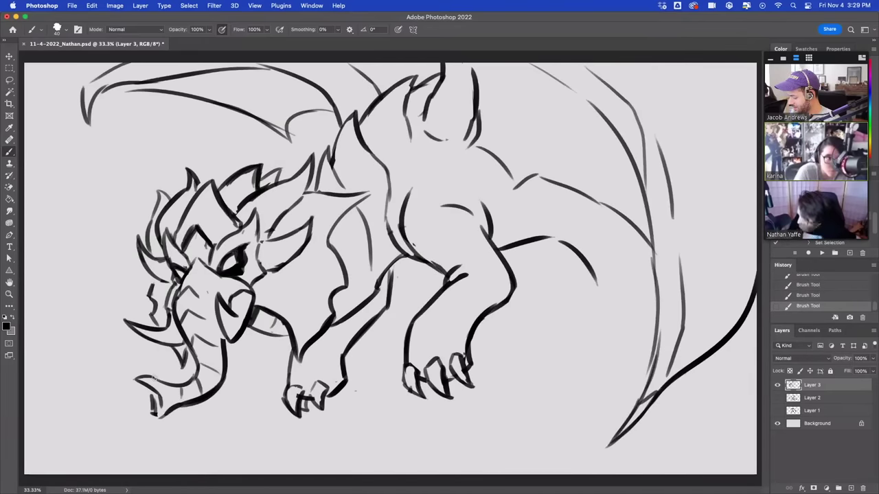
{"action": "left_click_drag", "start_coordinate": [273, 282], "coordinate": [322, 310]}
{"action": "key", "text": "super+z"}
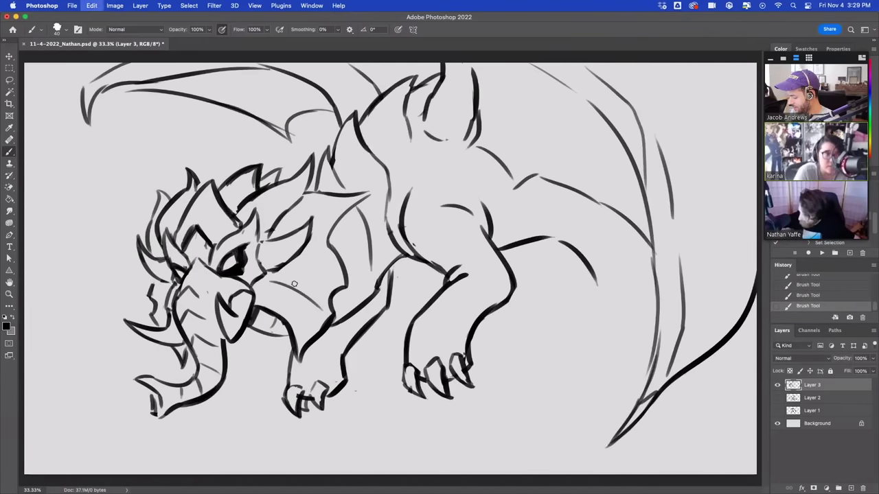
{"action": "left_click_drag", "start_coordinate": [275, 283], "coordinate": [323, 299]}
{"action": "left_click_drag", "start_coordinate": [298, 266], "coordinate": [326, 269]}
{"action": "key", "text": "super+z"}
{"action": "key", "text": "super+z"}
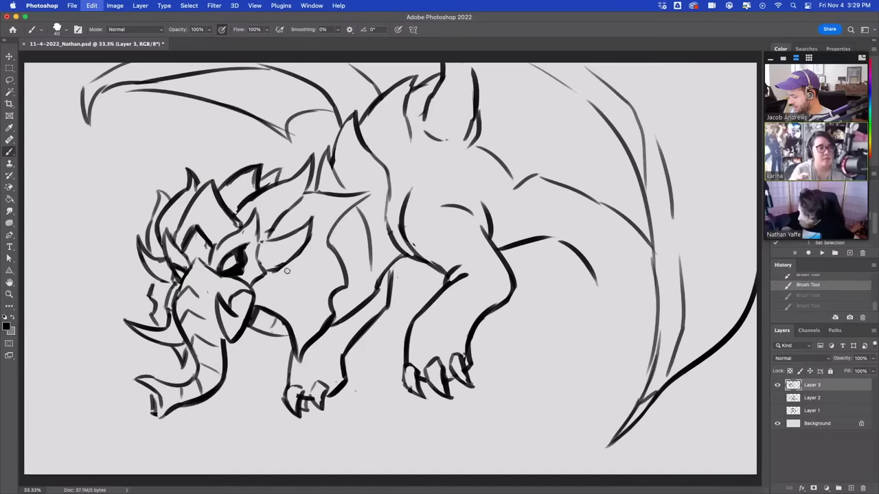
Step: Draw two long curved ribs fanning across the frill from the cheek and a short one behind the near horn
{"action": "left_click_drag", "start_coordinate": [272, 281], "coordinate": [330, 305]}
{"action": "left_click_drag", "start_coordinate": [304, 267], "coordinate": [344, 284]}
{"action": "key", "text": "super+z"}
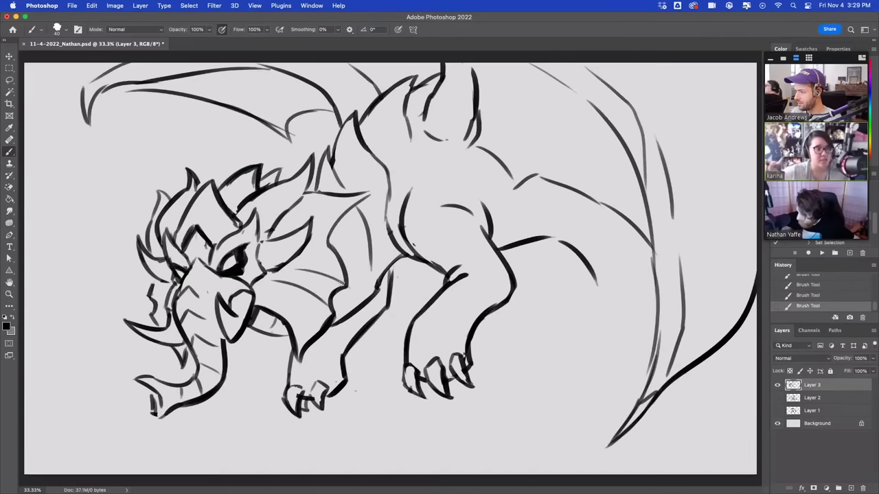
{"action": "left_click_drag", "start_coordinate": [313, 242], "coordinate": [328, 243]}
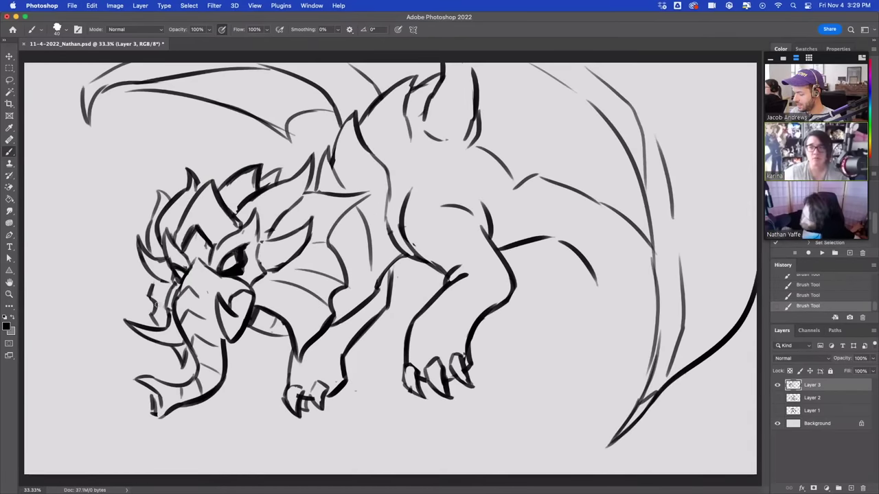
{"action": "key", "text": "ctrl+z"}
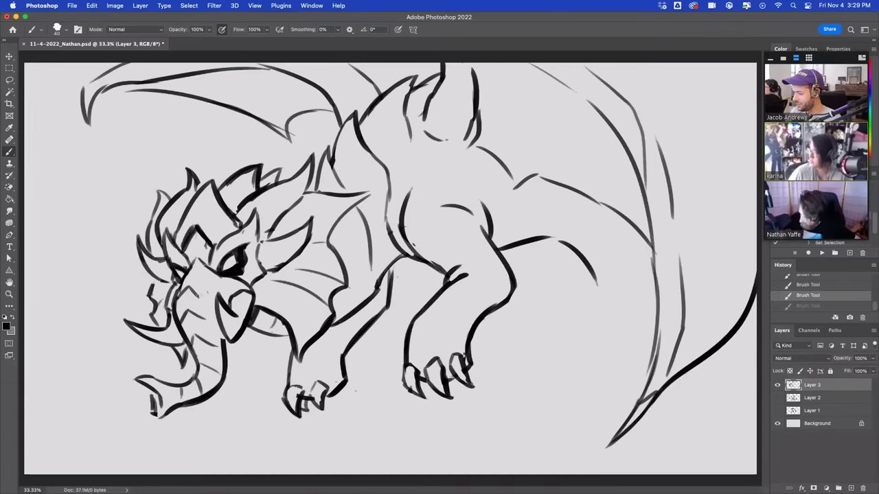
{"action": "key", "text": "ctrl+shift+z"}
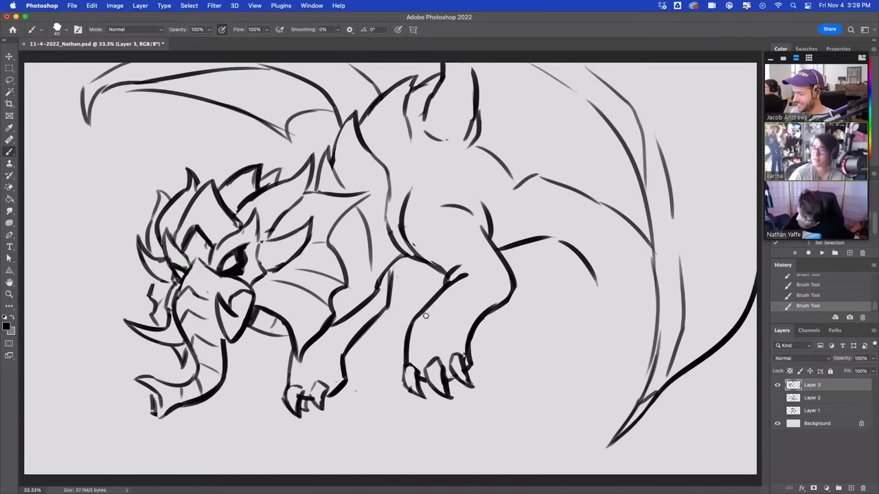
Step: Add a short crease line below the hind leg's knee and undo the trial stroke on the front leg
{"action": "mouse_move", "coordinate": [440, 300]}
{"action": "left_mouse_down"}
{"action": "mouse_move", "coordinate": [469, 339]}
{"action": "mouse_move", "coordinate": [425, 321]}
{"action": "mouse_move", "coordinate": [454, 328]}
{"action": "left_mouse_up"}
{"action": "key", "text": "ctrl+z"}
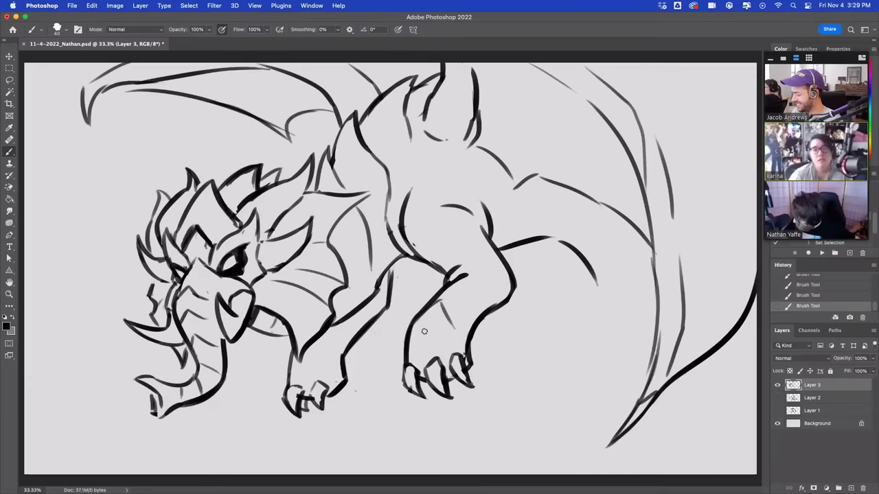
{"action": "left_click_drag", "start_coordinate": [324, 335], "coordinate": [327, 354]}
{"action": "key", "text": "ctrl+z"}
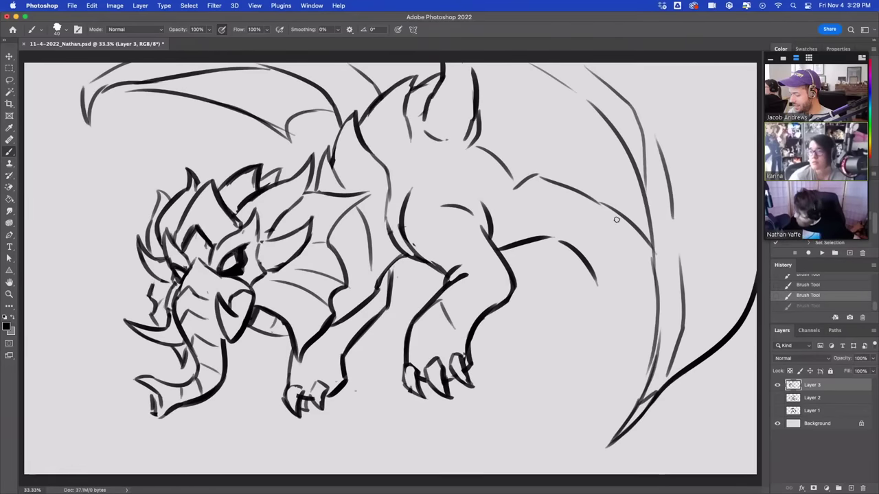
Step: Try sketching the rear leg below the belly line's end, with thigh and shin contours and a closed rounded foot
{"action": "mouse_move", "coordinate": [608, 214]}
{"action": "left_mouse_down"}
{"action": "mouse_move", "coordinate": [569, 240]}
{"action": "mouse_move", "coordinate": [575, 297]}
{"action": "mouse_move", "coordinate": [609, 310]}
{"action": "left_mouse_up"}
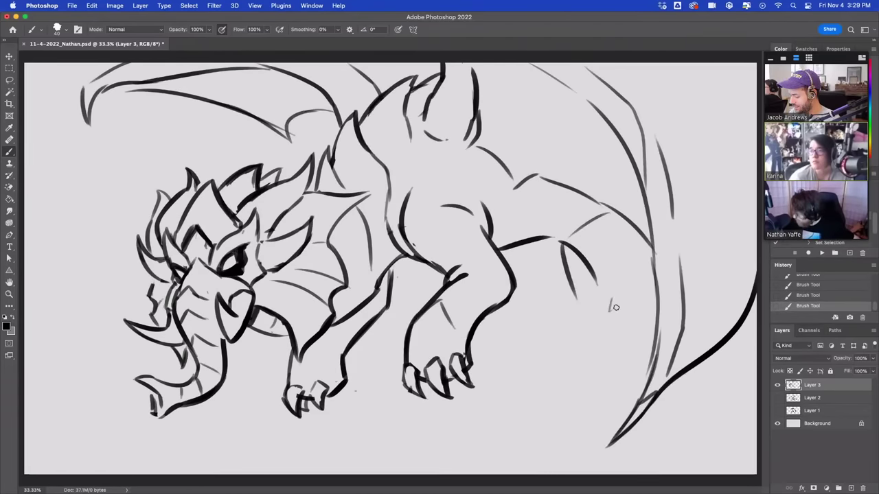
{"action": "left_click_drag", "start_coordinate": [633, 267], "coordinate": [617, 321]}
{"action": "mouse_move", "coordinate": [575, 296]}
{"action": "left_mouse_down"}
{"action": "mouse_move", "coordinate": [560, 337]}
{"action": "mouse_move", "coordinate": [613, 349]}
{"action": "left_mouse_up"}
{"action": "key", "text": "ctrl+z"}
{"action": "left_click_drag", "start_coordinate": [565, 329], "coordinate": [618, 346]}
{"action": "key", "text": "ctrl+z"}
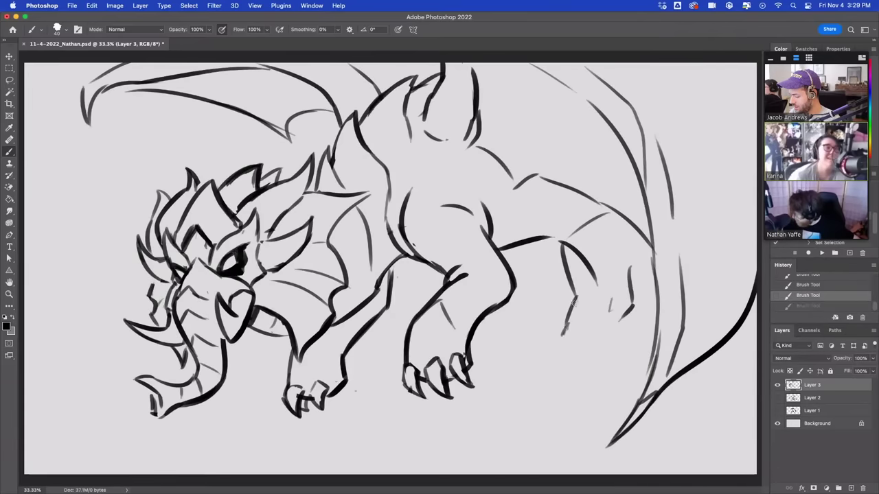
{"action": "mouse_move", "coordinate": [577, 298]}
{"action": "left_mouse_down"}
{"action": "mouse_move", "coordinate": [562, 334]}
{"action": "mouse_move", "coordinate": [571, 375]}
{"action": "mouse_move", "coordinate": [628, 350]}
{"action": "mouse_move", "coordinate": [625, 310]}
{"action": "left_mouse_up"}
{"action": "left_click_drag", "start_coordinate": [638, 299], "coordinate": [620, 320]}
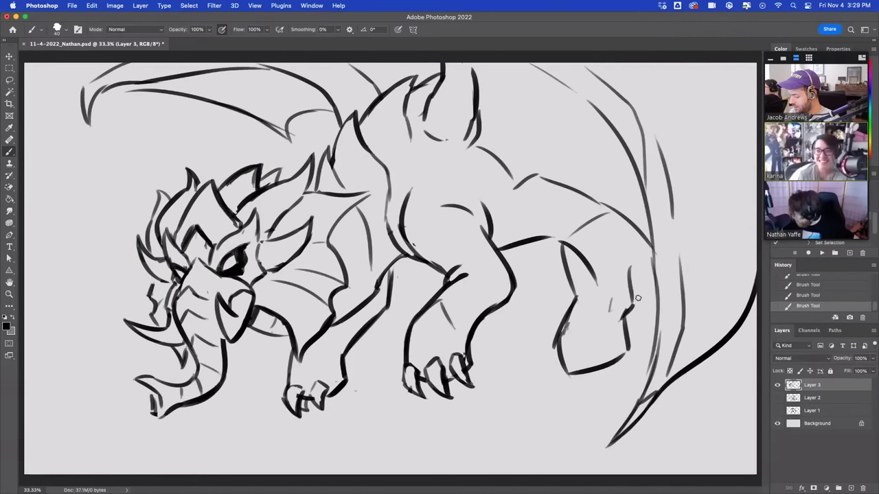
{"action": "mouse_move", "coordinate": [630, 268]}
{"action": "left_mouse_down"}
{"action": "mouse_move", "coordinate": [628, 309]}
{"action": "mouse_move", "coordinate": [569, 246]}
{"action": "left_mouse_up"}
Step: Erase the trial rear leg and its thigh lines, and redraw the belly line's rear end as one smooth curve
{"action": "key", "text": "e"}
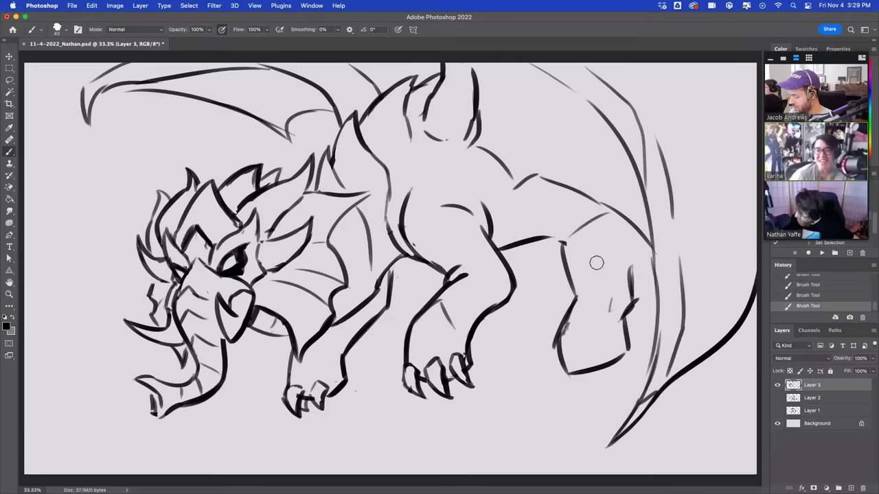
{"action": "left_click_drag", "start_coordinate": [611, 299], "coordinate": [607, 312]}
{"action": "mouse_move", "coordinate": [630, 268]}
{"action": "left_mouse_down"}
{"action": "mouse_move", "coordinate": [630, 300]}
{"action": "mouse_move", "coordinate": [635, 294]}
{"action": "mouse_move", "coordinate": [626, 353]}
{"action": "left_mouse_up"}
{"action": "mouse_move", "coordinate": [575, 295]}
{"action": "left_mouse_down"}
{"action": "mouse_move", "coordinate": [565, 240]}
{"action": "mouse_move", "coordinate": [567, 316]}
{"action": "mouse_move", "coordinate": [580, 359]}
{"action": "mouse_move", "coordinate": [620, 359]}
{"action": "mouse_move", "coordinate": [588, 240]}
{"action": "mouse_move", "coordinate": [527, 244]}
{"action": "mouse_move", "coordinate": [555, 235]}
{"action": "mouse_move", "coordinate": [602, 247]}
{"action": "left_mouse_up"}
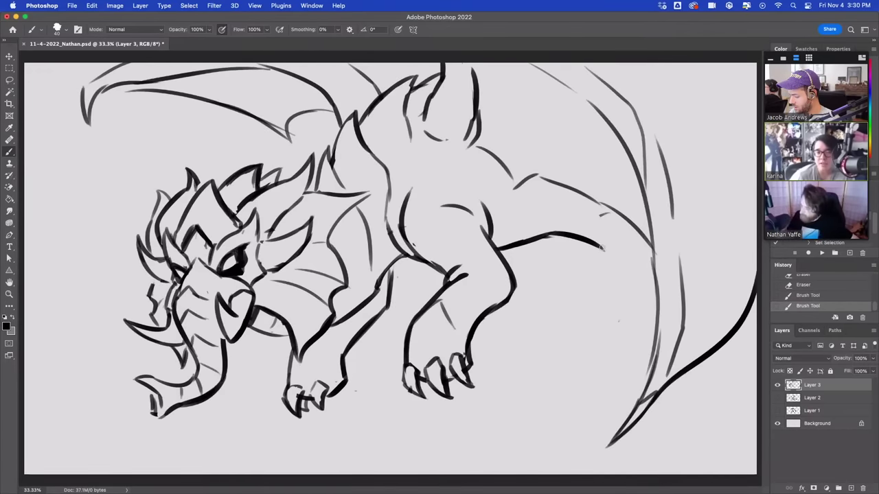
Step: Erase the outermost crest spikes and redraw them as a small hooked spike and a taller curved one with a trimmed tip
{"action": "mouse_move", "coordinate": [183, 244]}
{"action": "left_mouse_down"}
{"action": "mouse_move", "coordinate": [203, 216]}
{"action": "mouse_move", "coordinate": [214, 236]}
{"action": "mouse_move", "coordinate": [197, 210]}
{"action": "mouse_move", "coordinate": [199, 239]}
{"action": "left_mouse_up"}
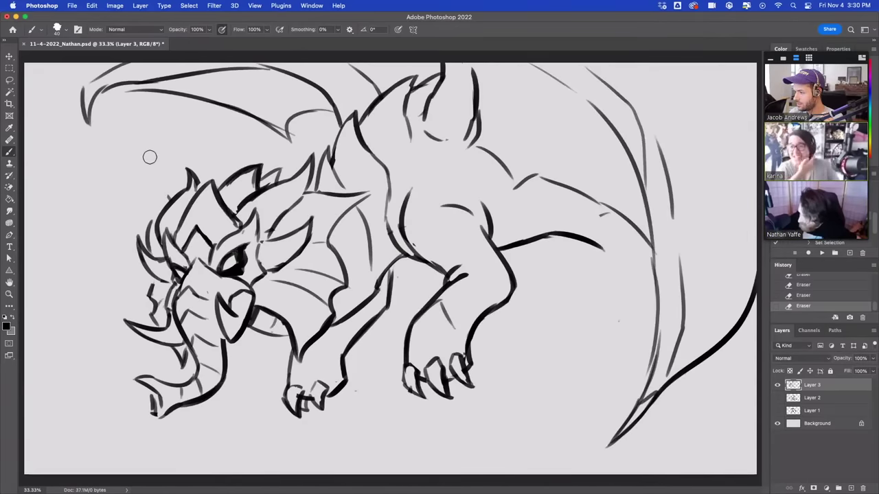
{"action": "mouse_move", "coordinate": [150, 218]}
{"action": "left_mouse_down"}
{"action": "mouse_move", "coordinate": [151, 186]}
{"action": "mouse_move", "coordinate": [158, 199]}
{"action": "mouse_move", "coordinate": [168, 196]}
{"action": "mouse_move", "coordinate": [148, 182]}
{"action": "left_mouse_up"}
{"action": "key", "text": "ctrl+z"}
{"action": "mouse_move", "coordinate": [148, 181]}
{"action": "left_mouse_down"}
{"action": "mouse_move", "coordinate": [173, 200]}
{"action": "mouse_move", "coordinate": [144, 182]}
{"action": "mouse_move", "coordinate": [157, 194]}
{"action": "mouse_move", "coordinate": [153, 185]}
{"action": "left_mouse_up"}
{"action": "key", "text": "ctrl+z"}
{"action": "mouse_move", "coordinate": [150, 220]}
{"action": "left_mouse_down"}
{"action": "mouse_move", "coordinate": [139, 197]}
{"action": "mouse_move", "coordinate": [172, 203]}
{"action": "mouse_move", "coordinate": [154, 202]}
{"action": "left_mouse_up"}
{"action": "mouse_move", "coordinate": [155, 203]}
{"action": "left_mouse_down"}
{"action": "mouse_move", "coordinate": [190, 165]}
{"action": "mouse_move", "coordinate": [196, 184]}
{"action": "mouse_move", "coordinate": [186, 155]}
{"action": "mouse_move", "coordinate": [201, 189]}
{"action": "left_mouse_up"}
{"action": "key", "text": "super+z"}
{"action": "left_click_drag", "start_coordinate": [189, 158], "coordinate": [199, 185]}
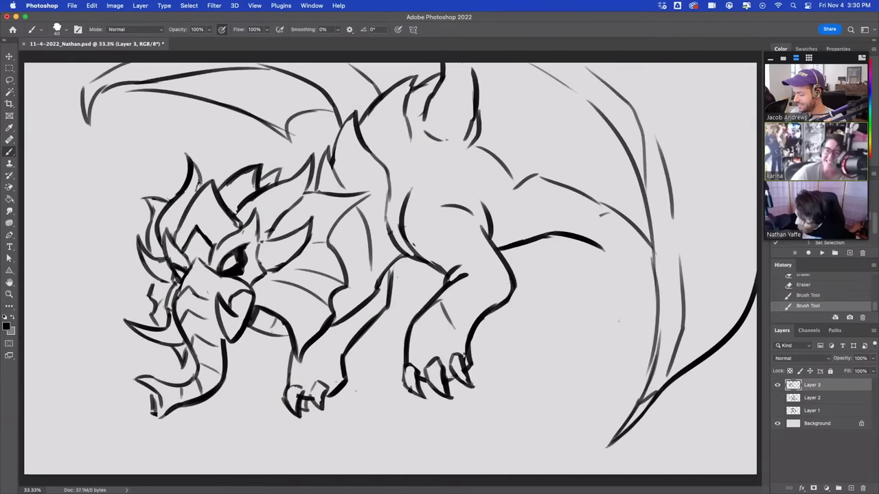
{"action": "mouse_move", "coordinate": [184, 157]}
{"action": "left_mouse_down"}
{"action": "mouse_move", "coordinate": [177, 183]}
{"action": "mouse_move", "coordinate": [193, 154]}
{"action": "left_mouse_up"}
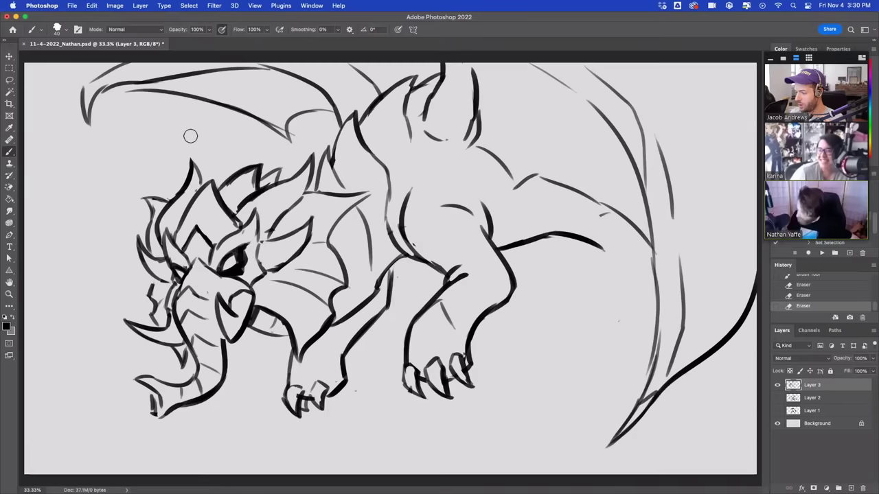
Step: Scale the Layer 3 creature drawing down proportionally so it sits inside the canvas with free space around it
{"action": "left_click", "coordinate": [12, 53]}
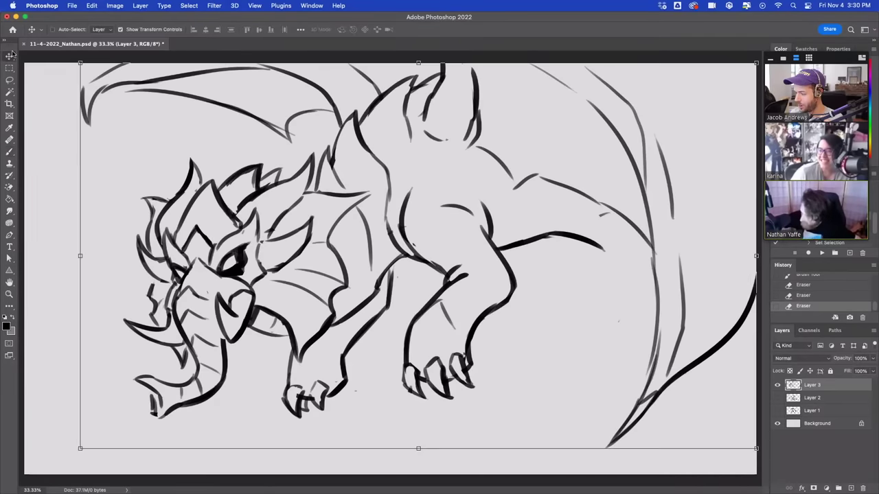
{"action": "left_click", "coordinate": [755, 448]}
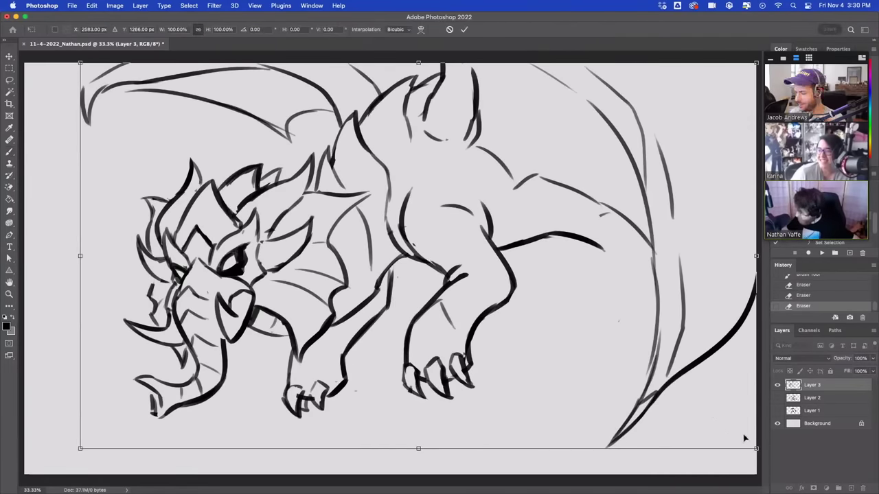
{"action": "mouse_move", "coordinate": [755, 448]}
{"action": "left_mouse_down"}
{"action": "mouse_move", "coordinate": [686, 378]}
{"action": "mouse_move", "coordinate": [624, 339]}
{"action": "mouse_move", "coordinate": [617, 369]}
{"action": "left_mouse_up"}
{"action": "key", "text": "Return"}
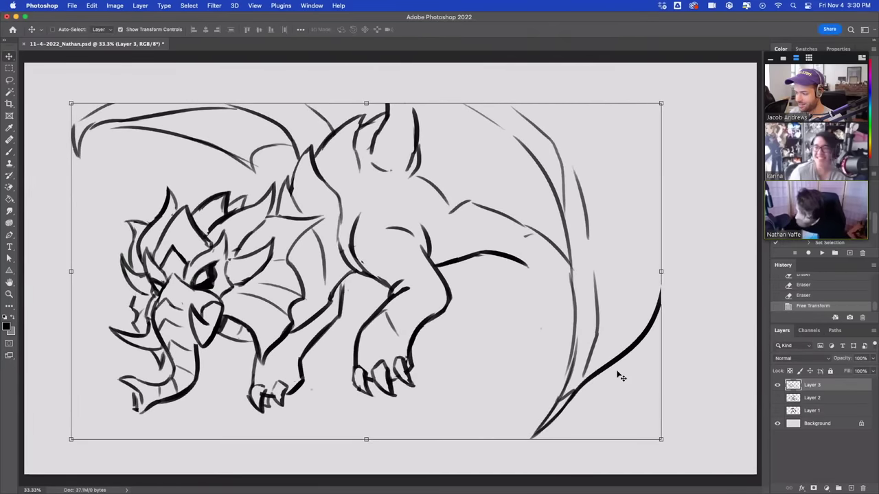
Step: Erase the old near wing and the far wing's lower edge, and redraw both wings' outlines up to the canvas's upper edge
{"action": "left_click", "coordinate": [9, 151]}
{"action": "left_click_drag", "start_coordinate": [392, 98], "coordinate": [390, 111]}
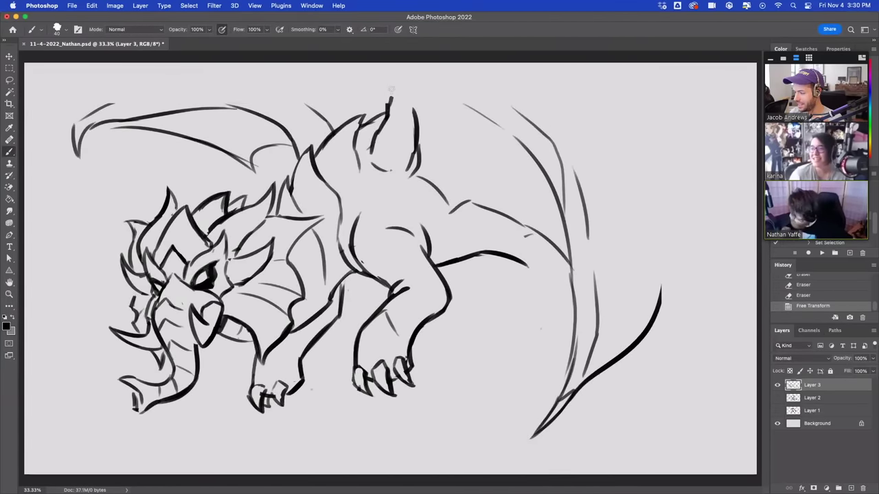
{"action": "mouse_move", "coordinate": [365, 63]}
{"action": "left_mouse_down"}
{"action": "mouse_move", "coordinate": [391, 96]}
{"action": "mouse_move", "coordinate": [396, 63]}
{"action": "mouse_move", "coordinate": [537, 136]}
{"action": "mouse_move", "coordinate": [551, 153]}
{"action": "mouse_move", "coordinate": [539, 161]}
{"action": "mouse_move", "coordinate": [570, 275]}
{"action": "mouse_move", "coordinate": [539, 427]}
{"action": "mouse_move", "coordinate": [568, 400]}
{"action": "mouse_move", "coordinate": [577, 204]}
{"action": "mouse_move", "coordinate": [613, 313]}
{"action": "mouse_move", "coordinate": [656, 320]}
{"action": "mouse_move", "coordinate": [458, 192]}
{"action": "left_mouse_up"}
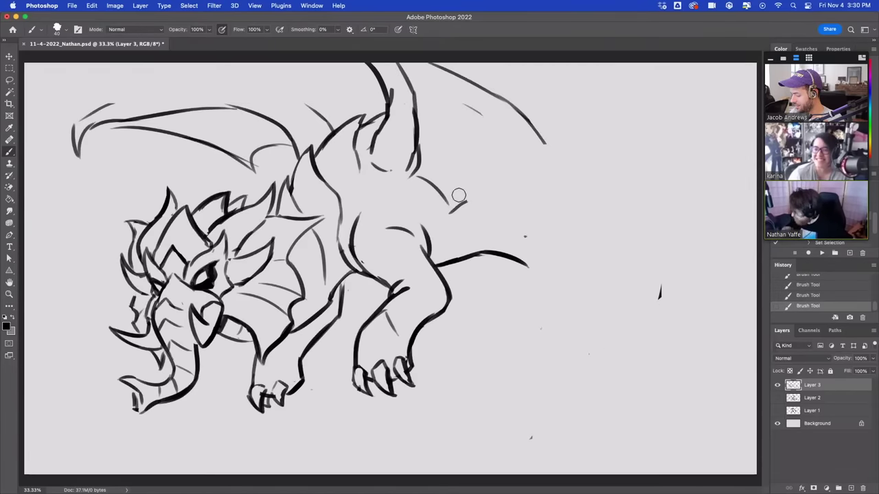
{"action": "mouse_move", "coordinate": [254, 170]}
{"action": "left_mouse_down"}
{"action": "mouse_move", "coordinate": [218, 137]}
{"action": "mouse_move", "coordinate": [127, 127]}
{"action": "mouse_move", "coordinate": [107, 104]}
{"action": "mouse_move", "coordinate": [229, 62]}
{"action": "left_mouse_up"}
{"action": "mouse_move", "coordinate": [383, 117]}
{"action": "left_mouse_down"}
{"action": "mouse_move", "coordinate": [367, 87]}
{"action": "mouse_move", "coordinate": [377, 77]}
{"action": "left_mouse_up"}
Step: Draw the near wing's scalloped membrane edge out to the canvas border, redraw its finger line and sharpen the point where they meet
{"action": "mouse_move", "coordinate": [460, 205]}
{"action": "left_mouse_down"}
{"action": "mouse_move", "coordinate": [588, 165]}
{"action": "mouse_move", "coordinate": [608, 170]}
{"action": "mouse_move", "coordinate": [727, 99]}
{"action": "mouse_move", "coordinate": [758, 99]}
{"action": "left_mouse_up"}
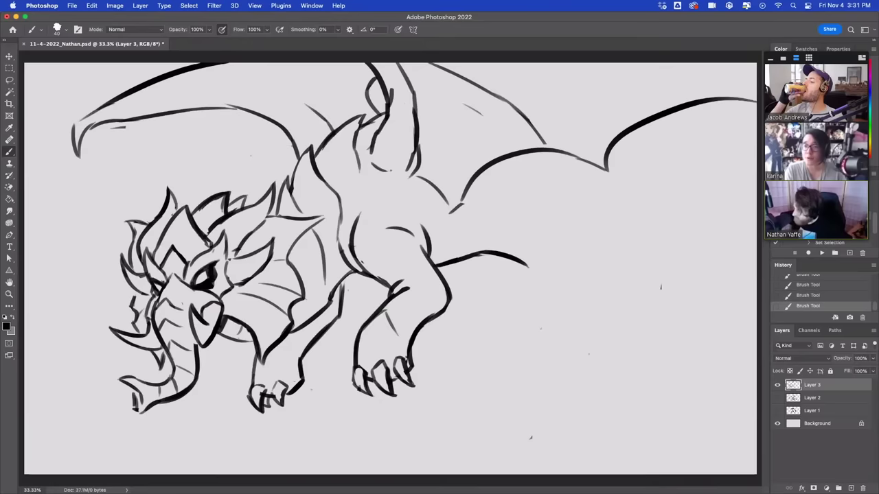
{"action": "mouse_move", "coordinate": [507, 104]}
{"action": "left_mouse_down"}
{"action": "mouse_move", "coordinate": [457, 103]}
{"action": "mouse_move", "coordinate": [482, 111]}
{"action": "left_mouse_up"}
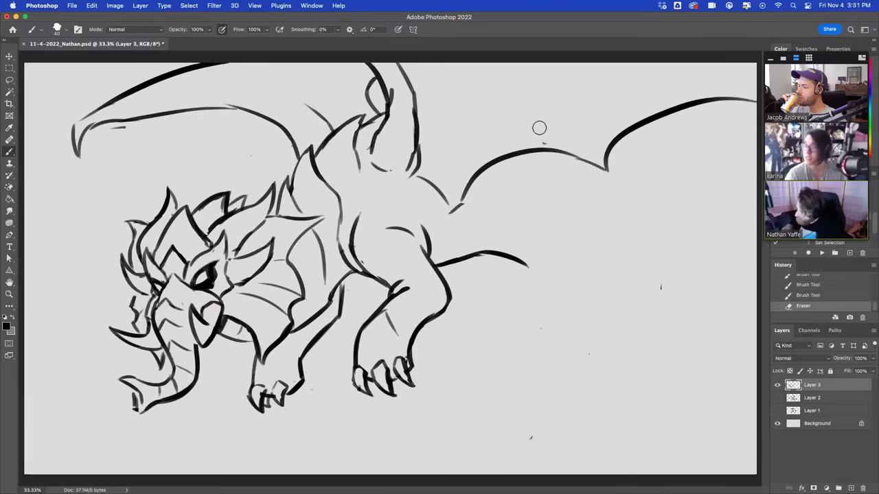
{"action": "left_click_drag", "start_coordinate": [464, 64], "coordinate": [600, 153]}
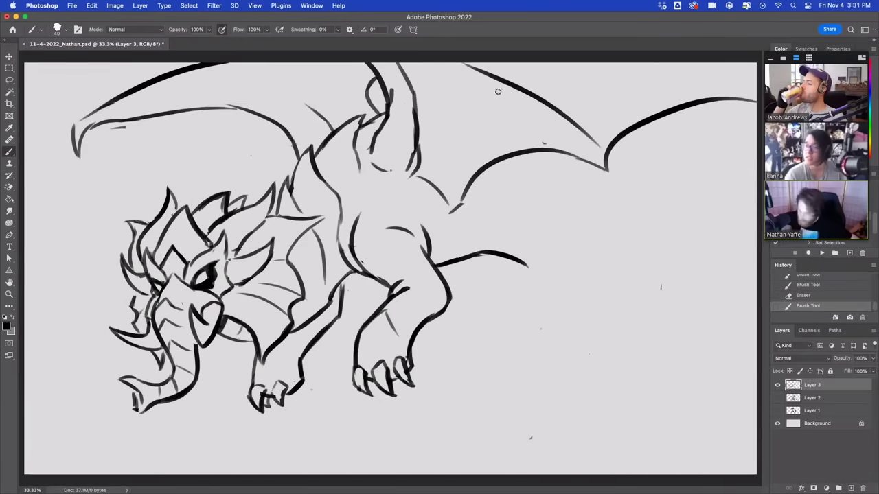
{"action": "key", "text": "super+z"}
{"action": "mouse_move", "coordinate": [458, 63]}
{"action": "left_mouse_down"}
{"action": "mouse_move", "coordinate": [506, 88]}
{"action": "mouse_move", "coordinate": [586, 154]}
{"action": "left_mouse_up"}
{"action": "left_click_drag", "start_coordinate": [534, 86], "coordinate": [594, 150]}
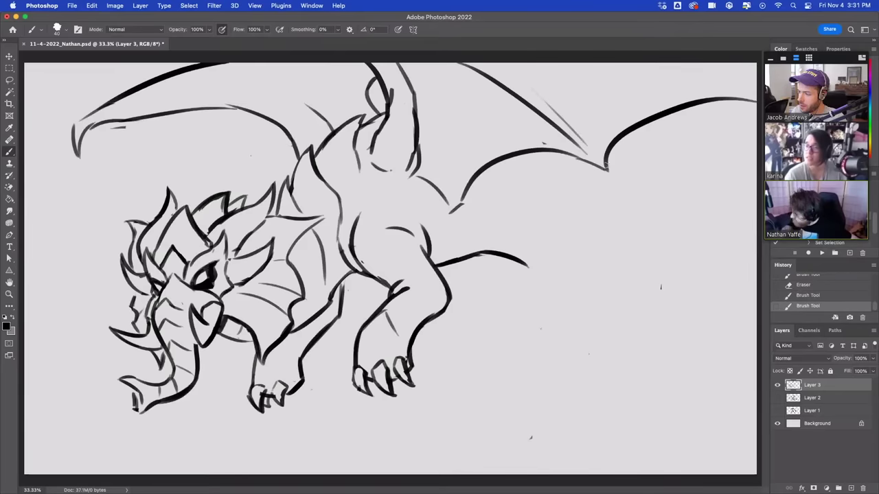
{"action": "left_click_drag", "start_coordinate": [596, 165], "coordinate": [611, 179]}
{"action": "mouse_move", "coordinate": [596, 166]}
{"action": "left_mouse_down"}
{"action": "mouse_move", "coordinate": [613, 186]}
{"action": "mouse_move", "coordinate": [611, 177]}
{"action": "left_mouse_up"}
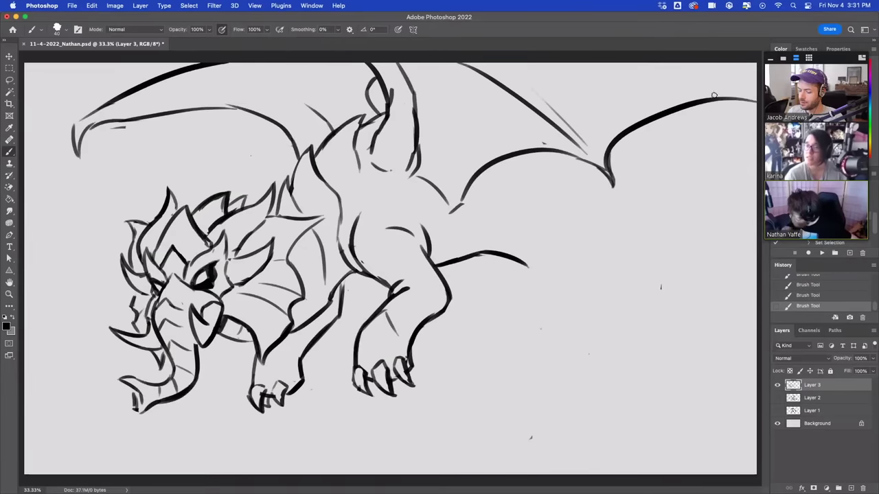
Step: Add a short curve beside the near wing's point and a line across the far wing, undoing the trial lower membrane stroke
{"action": "left_click_drag", "start_coordinate": [619, 146], "coordinate": [651, 178]}
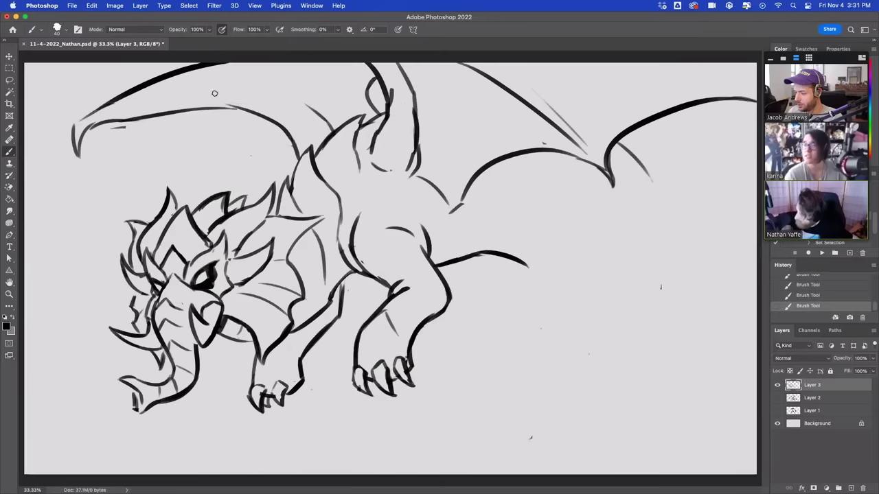
{"action": "key", "text": "super+z"}
{"action": "left_click_drag", "start_coordinate": [200, 92], "coordinate": [306, 105]}
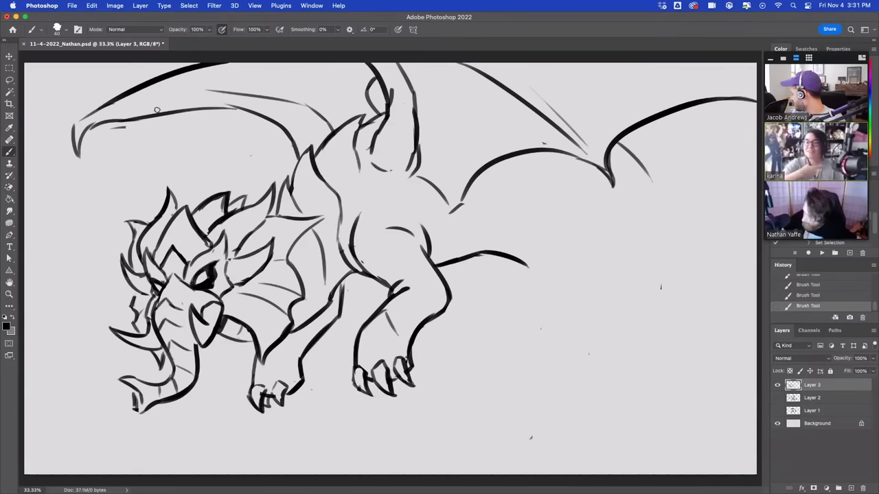
{"action": "mouse_move", "coordinate": [157, 105]}
{"action": "left_mouse_down"}
{"action": "mouse_move", "coordinate": [84, 120]}
{"action": "mouse_move", "coordinate": [231, 184]}
{"action": "left_mouse_up"}
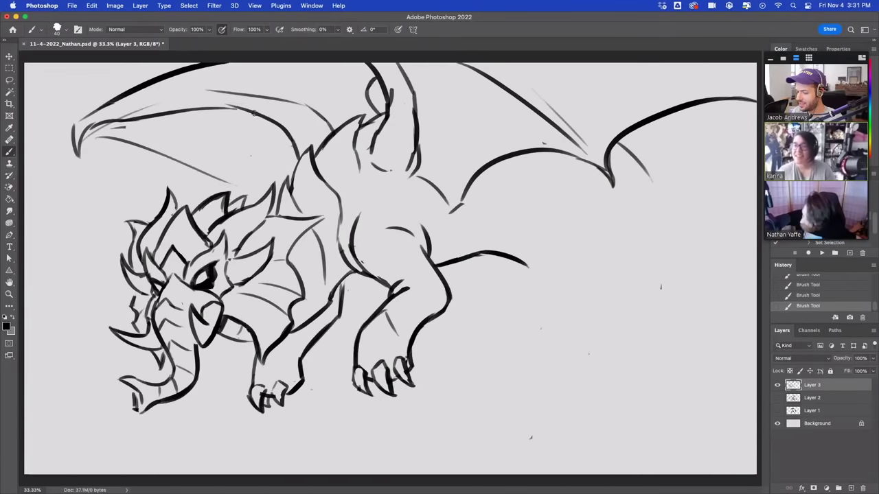
{"action": "key", "text": "super+z"}
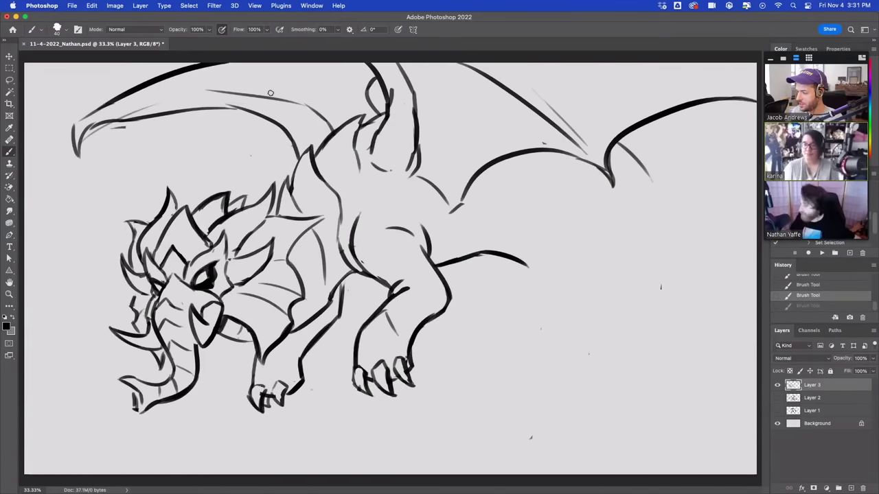
Step: Erase the near wing's inner scallop and redraw the membrane edge as a nearly straight line from the wing's base to the next arc
{"action": "left_click_drag", "start_coordinate": [441, 187], "coordinate": [496, 178]}
{"action": "left_click_drag", "start_coordinate": [429, 166], "coordinate": [484, 165]}
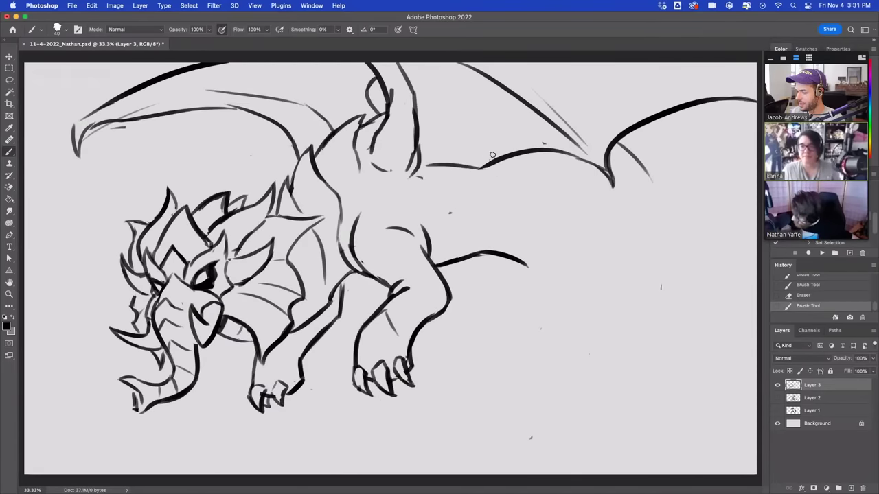
{"action": "key", "text": "super+z"}
{"action": "left_click_drag", "start_coordinate": [418, 168], "coordinate": [446, 168]}
{"action": "left_click_drag", "start_coordinate": [446, 168], "coordinate": [558, 154]}
Step: Try sketching a hind leg beneath the near wing, with a curved thigh, backward-angled shin and rounded foot
{"action": "left_click_drag", "start_coordinate": [529, 199], "coordinate": [543, 279]}
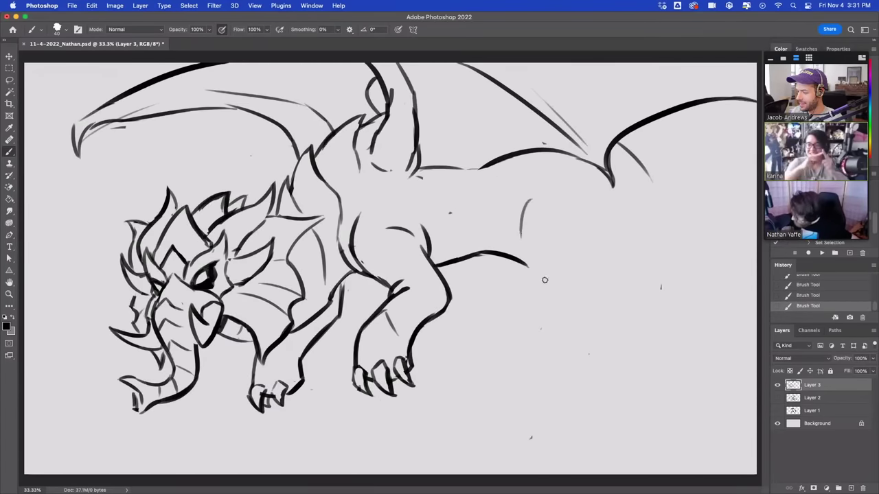
{"action": "left_click_drag", "start_coordinate": [621, 213], "coordinate": [621, 253]}
{"action": "key", "text": "super+z"}
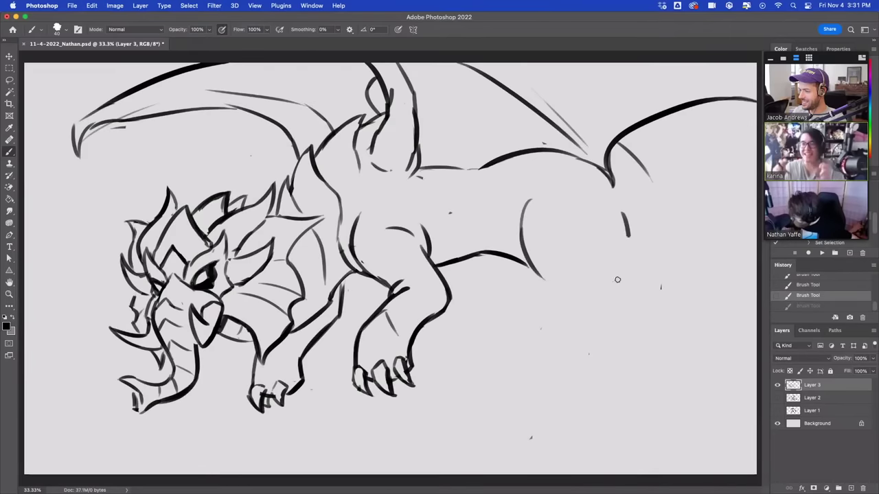
{"action": "key", "text": "super+shift+z"}
{"action": "key", "text": "super+z"}
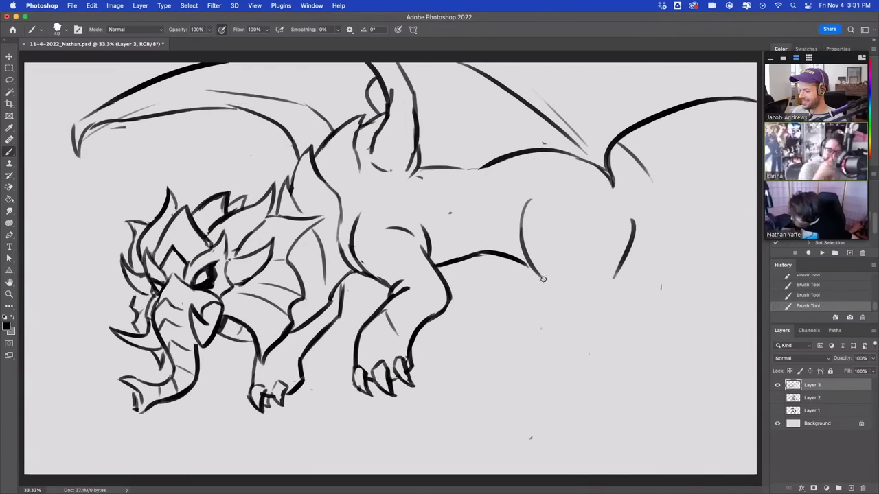
{"action": "mouse_move", "coordinate": [543, 279]}
{"action": "left_mouse_down"}
{"action": "mouse_move", "coordinate": [554, 300]}
{"action": "mouse_move", "coordinate": [615, 331]}
{"action": "left_mouse_up"}
{"action": "mouse_move", "coordinate": [632, 221]}
{"action": "left_mouse_down"}
{"action": "mouse_move", "coordinate": [638, 289]}
{"action": "mouse_move", "coordinate": [673, 318]}
{"action": "left_mouse_up"}
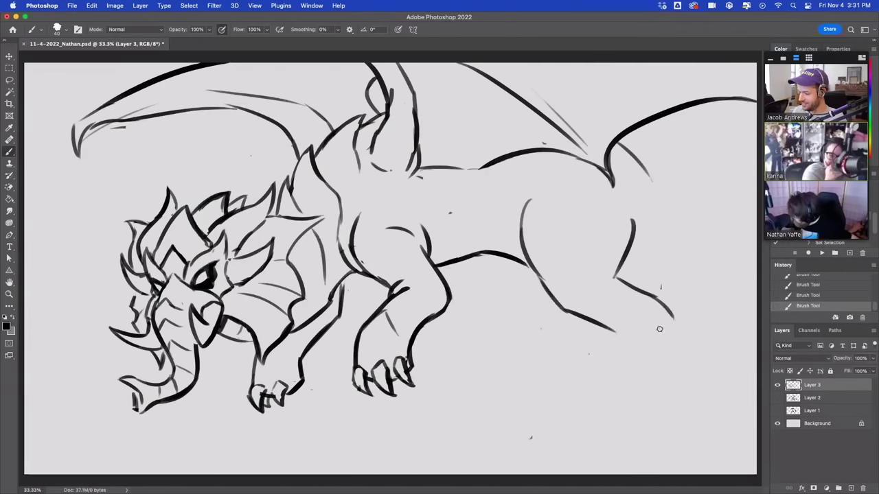
{"action": "mouse_move", "coordinate": [610, 331]}
{"action": "left_mouse_down"}
{"action": "mouse_move", "coordinate": [631, 353]}
{"action": "mouse_move", "coordinate": [669, 328]}
{"action": "mouse_move", "coordinate": [672, 313]}
{"action": "left_mouse_up"}
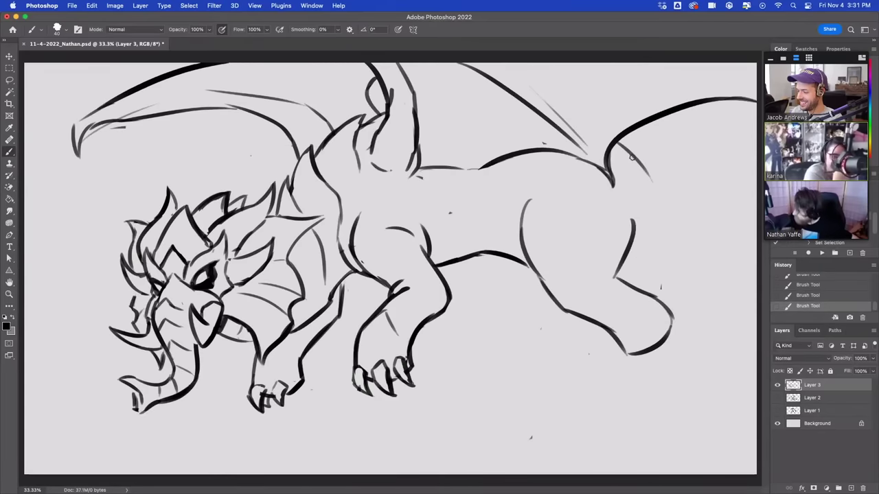
{"action": "key", "text": "super+z"}
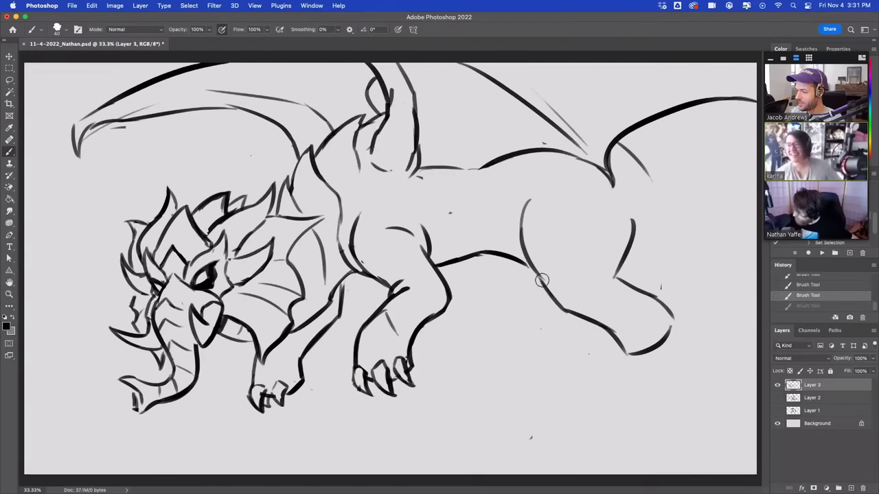
Step: Erase the backward-angled hind leg and shorten the belly line's rear end
{"action": "mouse_move", "coordinate": [542, 280]}
{"action": "left_mouse_down"}
{"action": "mouse_move", "coordinate": [596, 288]}
{"action": "mouse_move", "coordinate": [629, 247]}
{"action": "mouse_move", "coordinate": [628, 353]}
{"action": "mouse_move", "coordinate": [656, 307]}
{"action": "mouse_move", "coordinate": [663, 333]}
{"action": "mouse_move", "coordinate": [558, 288]}
{"action": "mouse_move", "coordinate": [669, 287]}
{"action": "mouse_move", "coordinate": [648, 339]}
{"action": "mouse_move", "coordinate": [555, 355]}
{"action": "mouse_move", "coordinate": [557, 398]}
{"action": "left_mouse_up"}
{"action": "left_click_drag", "start_coordinate": [526, 254], "coordinate": [499, 253]}
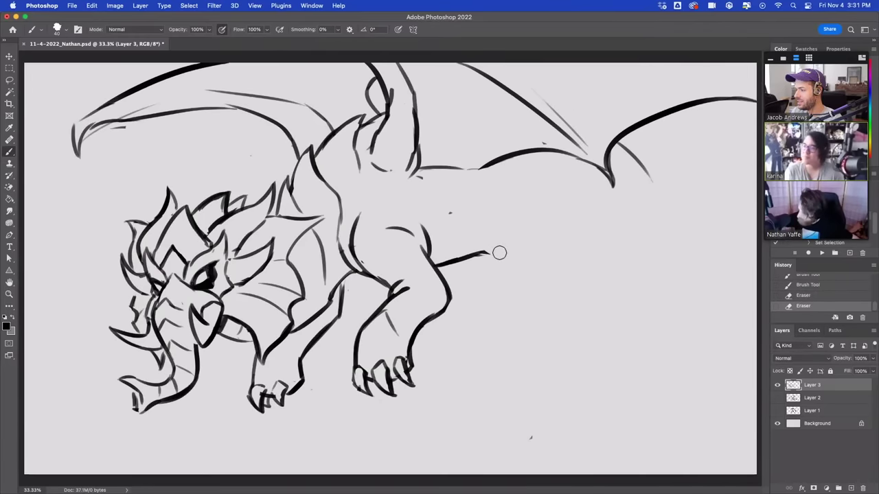
Step: Try a more upright hind leg with a bent knee and rounded foot behind the belly line, and erase it
{"action": "mouse_move", "coordinate": [539, 200]}
{"action": "left_mouse_down"}
{"action": "mouse_move", "coordinate": [498, 260]}
{"action": "mouse_move", "coordinate": [552, 319]}
{"action": "mouse_move", "coordinate": [528, 369]}
{"action": "mouse_move", "coordinate": [591, 353]}
{"action": "mouse_move", "coordinate": [601, 304]}
{"action": "mouse_move", "coordinate": [581, 273]}
{"action": "mouse_move", "coordinate": [597, 213]}
{"action": "left_mouse_up"}
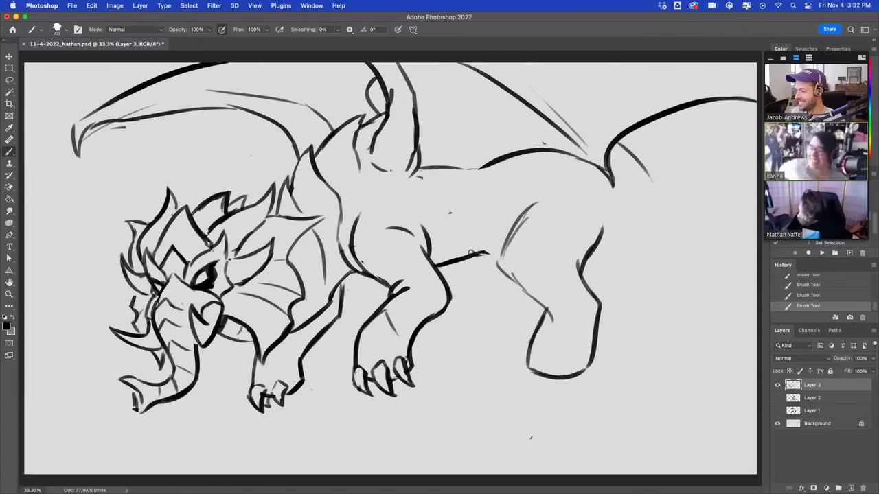
{"action": "mouse_move", "coordinate": [535, 201]}
{"action": "left_mouse_down"}
{"action": "mouse_move", "coordinate": [510, 258]}
{"action": "mouse_move", "coordinate": [548, 326]}
{"action": "mouse_move", "coordinate": [530, 377]}
{"action": "mouse_move", "coordinate": [606, 369]}
{"action": "mouse_move", "coordinate": [588, 367]}
{"action": "mouse_move", "coordinate": [596, 299]}
{"action": "left_mouse_up"}
{"action": "left_click_drag", "start_coordinate": [463, 215], "coordinate": [556, 233]}
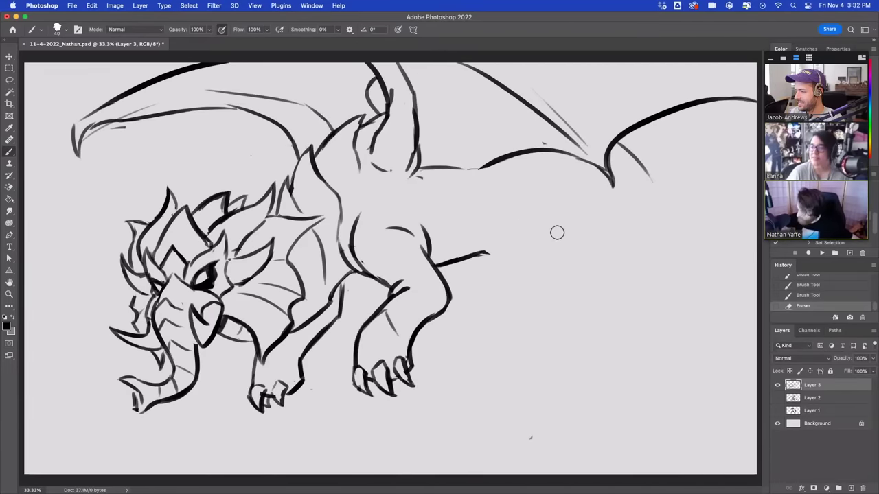
{"action": "left_click_drag", "start_coordinate": [621, 143], "coordinate": [686, 319]}
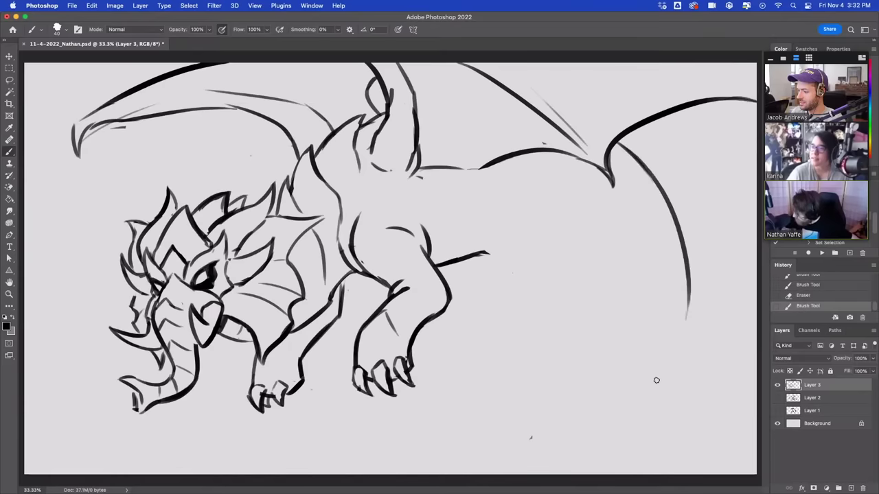
{"action": "key", "text": "ctrl+z"}
{"action": "mouse_move", "coordinate": [621, 146]}
{"action": "left_mouse_down"}
{"action": "mouse_move", "coordinate": [680, 227]}
{"action": "mouse_move", "coordinate": [606, 445]}
{"action": "left_mouse_up"}
{"action": "key", "text": "ctrl+z"}
{"action": "left_click_drag", "start_coordinate": [474, 258], "coordinate": [530, 312]}
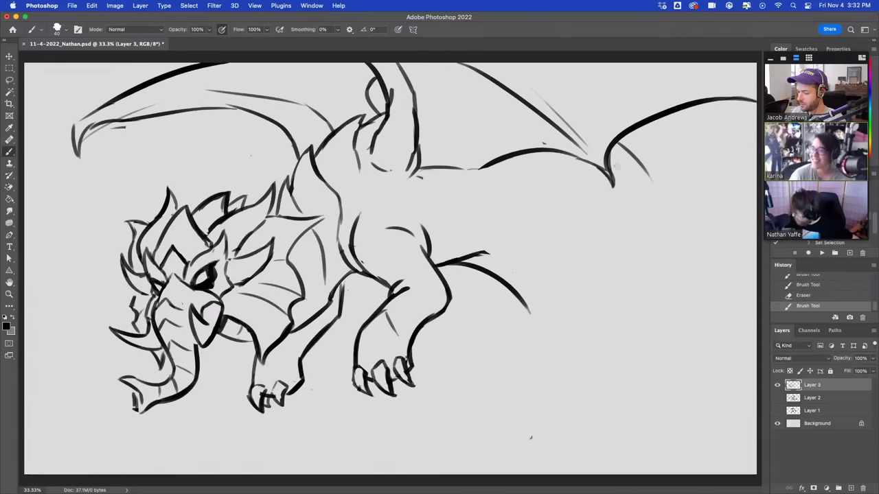
{"action": "key", "text": "ctrl+z"}
Step: Draw a short sloping line behind the front leg and a long rump curve down from the near wing's membrane, erasing the faint curve nearby
{"action": "left_click_drag", "start_coordinate": [438, 267], "coordinate": [486, 283]}
{"action": "mouse_move", "coordinate": [547, 153]}
{"action": "left_mouse_down"}
{"action": "mouse_move", "coordinate": [601, 225]}
{"action": "mouse_move", "coordinate": [596, 268]}
{"action": "left_mouse_up"}
{"action": "key", "text": "ctrl+z"}
{"action": "key", "text": "e"}
{"action": "left_click_drag", "start_coordinate": [646, 173], "coordinate": [627, 149]}
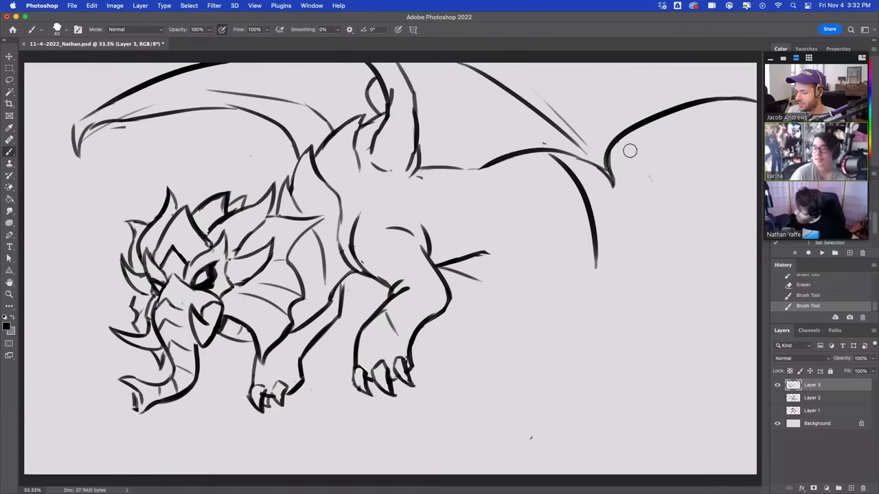
Step: Erase most of the sloping line behind the front leg and draw a short near-horizontal line back from the leg's elbow
{"action": "mouse_move", "coordinate": [484, 253]}
{"action": "left_mouse_down"}
{"action": "mouse_move", "coordinate": [503, 260]}
{"action": "mouse_move", "coordinate": [499, 274]}
{"action": "left_mouse_up"}
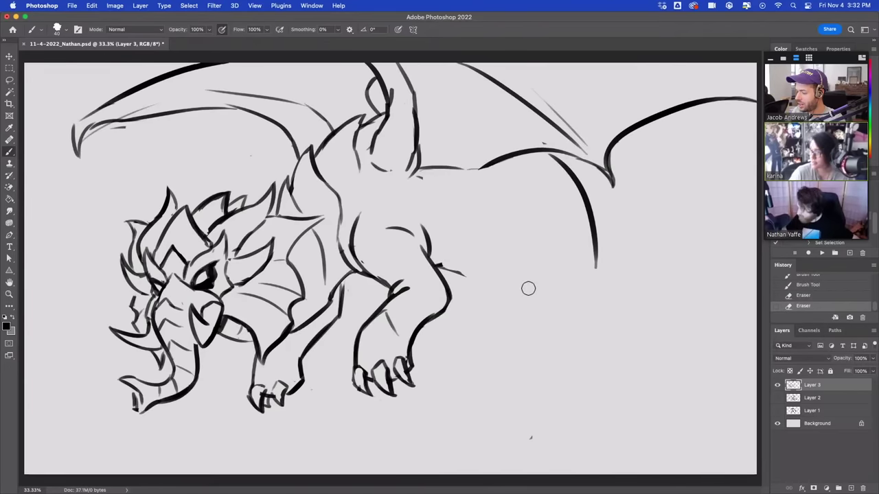
{"action": "left_click_drag", "start_coordinate": [447, 303], "coordinate": [472, 309]}
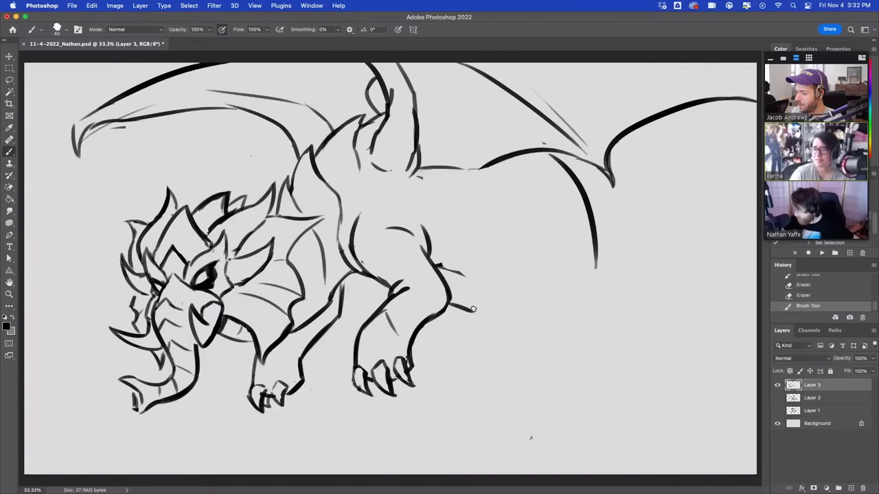
{"action": "key", "text": "ctrl+z"}
{"action": "mouse_move", "coordinate": [451, 291]}
{"action": "left_mouse_down"}
{"action": "mouse_move", "coordinate": [485, 295]}
{"action": "mouse_move", "coordinate": [469, 296]}
{"action": "mouse_move", "coordinate": [488, 321]}
{"action": "left_mouse_up"}
{"action": "key", "text": "super+z"}
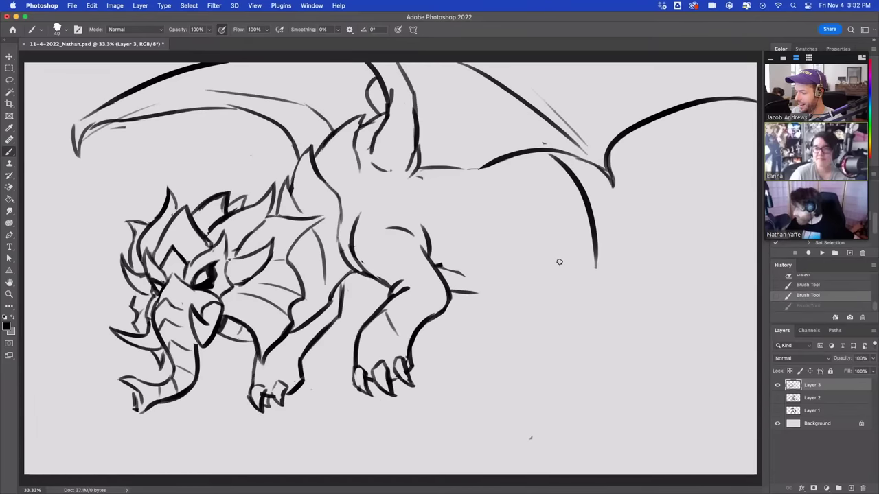
Step: Rough in the near hind leg below the rump with a rounded thigh, forward-bent lower leg and rounded foot
{"action": "left_click_drag", "start_coordinate": [527, 290], "coordinate": [567, 261]}
{"action": "left_click_drag", "start_coordinate": [521, 292], "coordinate": [588, 259]}
{"action": "left_click_drag", "start_coordinate": [592, 297], "coordinate": [556, 355]}
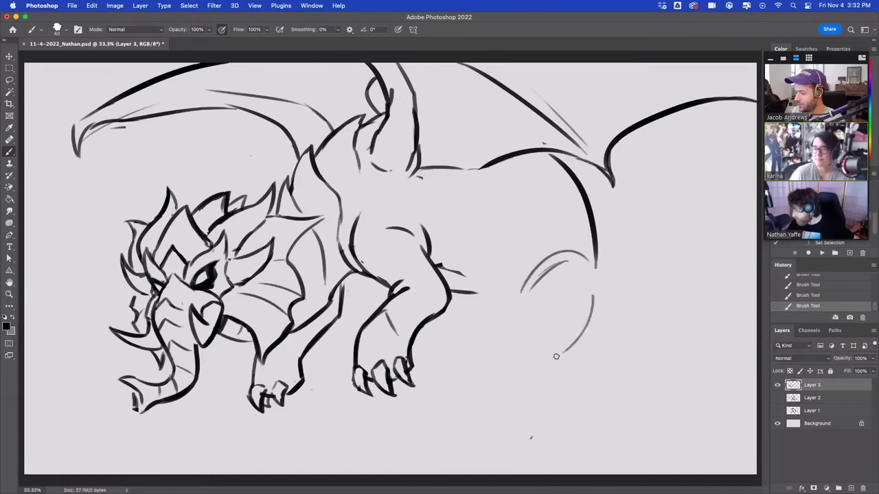
{"action": "mouse_move", "coordinate": [520, 309]}
{"action": "left_mouse_down"}
{"action": "mouse_move", "coordinate": [515, 344]}
{"action": "mouse_move", "coordinate": [477, 378]}
{"action": "mouse_move", "coordinate": [483, 411]}
{"action": "mouse_move", "coordinate": [566, 367]}
{"action": "left_mouse_up"}
{"action": "left_click_drag", "start_coordinate": [527, 392], "coordinate": [577, 308]}
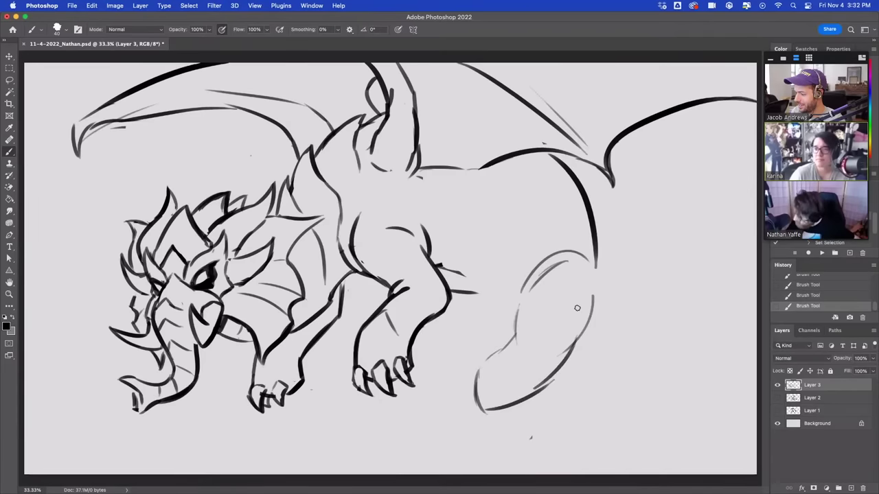
Step: Sketch the far hind leg behind the front leg with a long curve and rounded foot, and darken the near hind leg's front contour
{"action": "left_click_drag", "start_coordinate": [429, 328], "coordinate": [434, 360]}
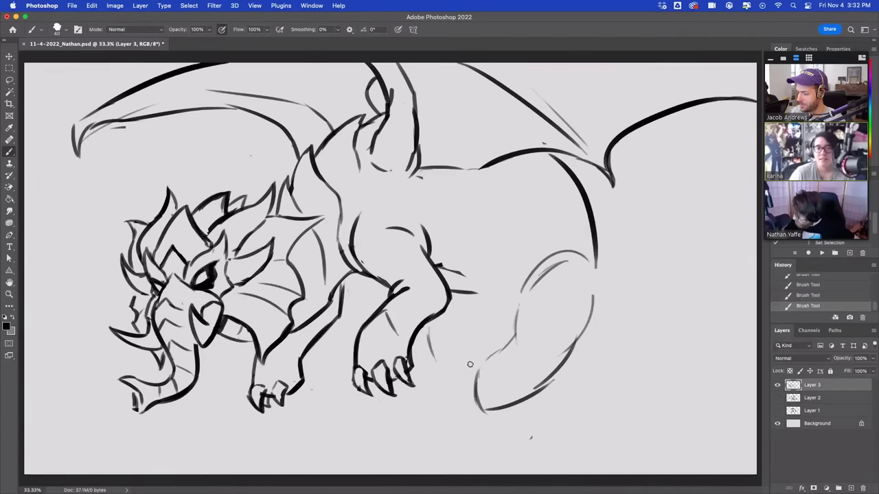
{"action": "key", "text": "super+z"}
{"action": "mouse_move", "coordinate": [431, 319]}
{"action": "left_mouse_down"}
{"action": "mouse_move", "coordinate": [433, 356]}
{"action": "mouse_move", "coordinate": [475, 395]}
{"action": "left_mouse_up"}
{"action": "key", "text": "super+z"}
{"action": "key", "text": "super+z"}
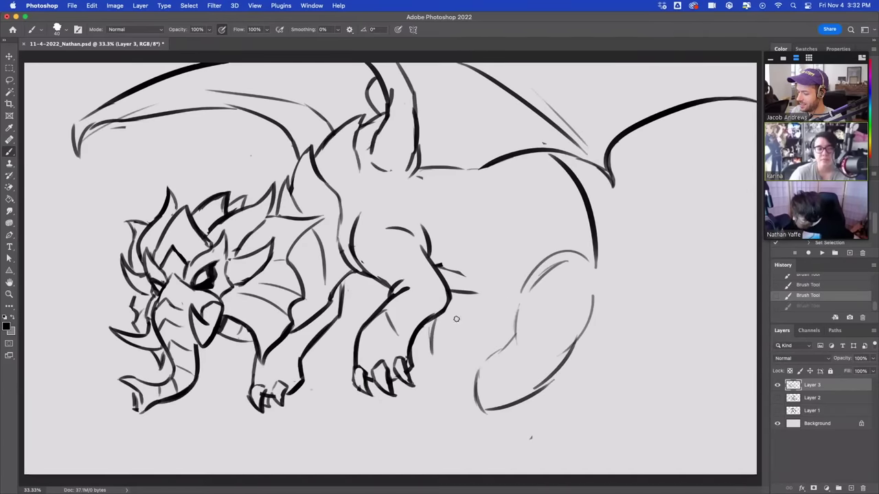
{"action": "mouse_move", "coordinate": [451, 310]}
{"action": "left_mouse_down"}
{"action": "mouse_move", "coordinate": [445, 421]}
{"action": "mouse_move", "coordinate": [462, 450]}
{"action": "mouse_move", "coordinate": [502, 423]}
{"action": "left_mouse_up"}
{"action": "key", "text": "super+z"}
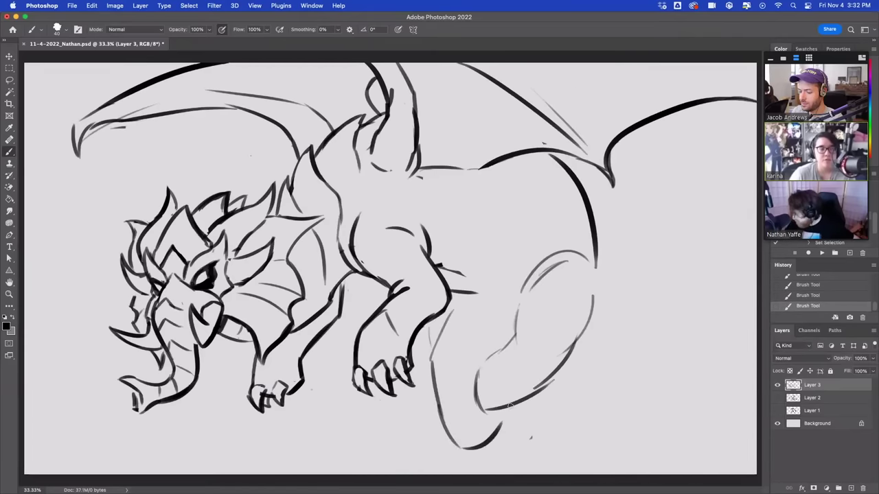
{"action": "mouse_move", "coordinate": [483, 365]}
{"action": "left_mouse_down"}
{"action": "mouse_move", "coordinate": [486, 412]}
{"action": "mouse_move", "coordinate": [478, 365]}
{"action": "mouse_move", "coordinate": [515, 318]}
{"action": "mouse_move", "coordinate": [514, 330]}
{"action": "mouse_move", "coordinate": [539, 269]}
{"action": "left_mouse_up"}
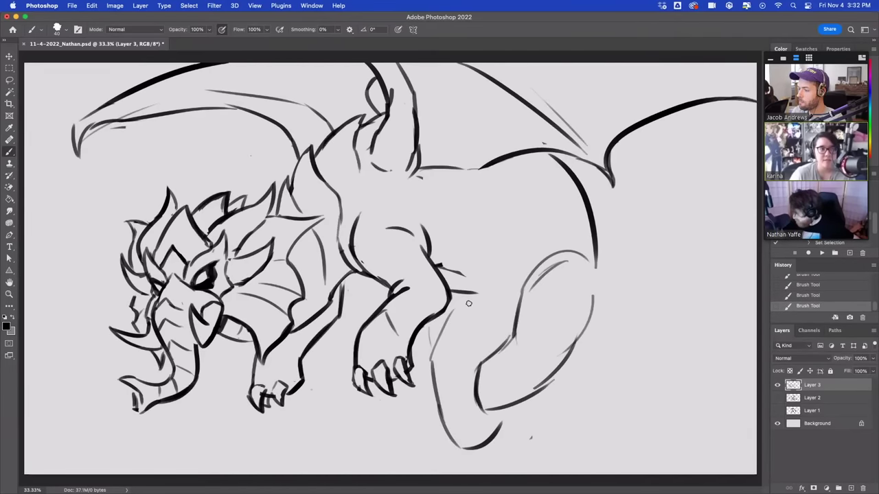
{"action": "left_click_drag", "start_coordinate": [452, 299], "coordinate": [474, 320]}
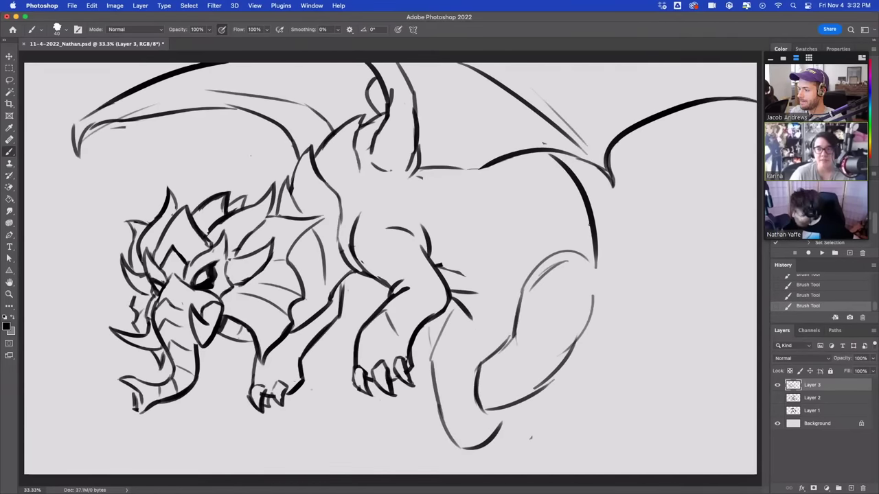
Step: Try extending the rump curve downward past the near hind leg, and erase the attempt
{"action": "left_click_drag", "start_coordinate": [594, 237], "coordinate": [593, 404]}
{"action": "key", "text": "ctrl+z"}
{"action": "mouse_move", "coordinate": [594, 235]}
{"action": "left_mouse_down"}
{"action": "mouse_move", "coordinate": [610, 286]}
{"action": "mouse_move", "coordinate": [600, 450]}
{"action": "left_mouse_up"}
{"action": "mouse_move", "coordinate": [555, 374]}
{"action": "left_mouse_down"}
{"action": "mouse_move", "coordinate": [549, 456]}
{"action": "mouse_move", "coordinate": [532, 444]}
{"action": "mouse_move", "coordinate": [543, 457]}
{"action": "mouse_move", "coordinate": [565, 436]}
{"action": "mouse_move", "coordinate": [562, 384]}
{"action": "mouse_move", "coordinate": [558, 402]}
{"action": "mouse_move", "coordinate": [610, 416]}
{"action": "mouse_move", "coordinate": [610, 281]}
{"action": "mouse_move", "coordinate": [598, 254]}
{"action": "left_mouse_up"}
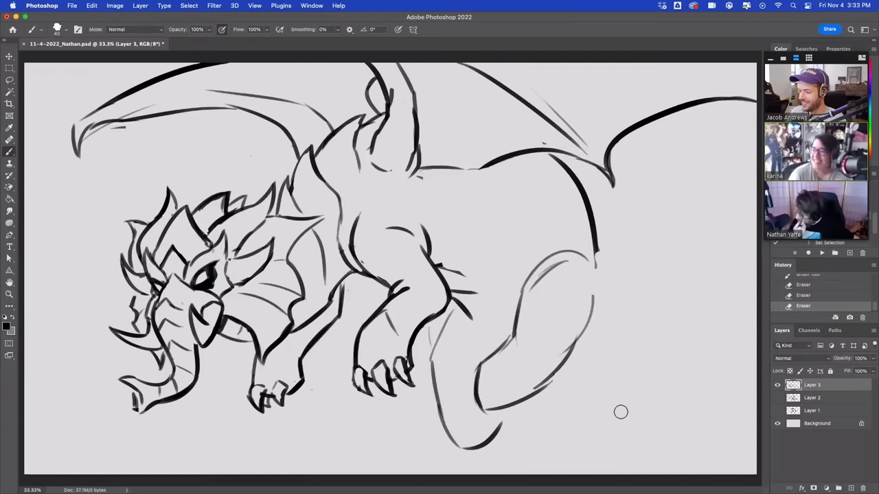
Step: Draw a long tail curving down from the rump past the canvas edge, with its pointed tip reappearing beneath the trunk
{"action": "key", "text": "b"}
{"action": "left_click_drag", "start_coordinate": [192, 406], "coordinate": [221, 472]}
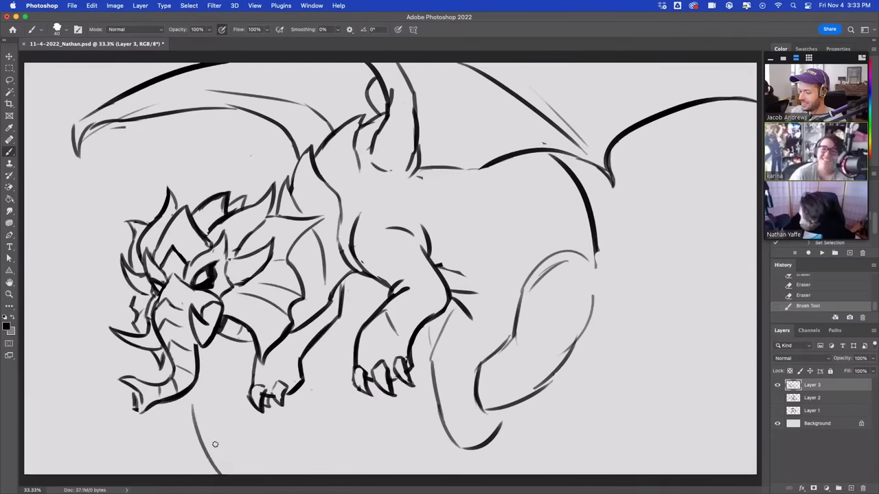
{"action": "left_click_drag", "start_coordinate": [193, 402], "coordinate": [324, 478]}
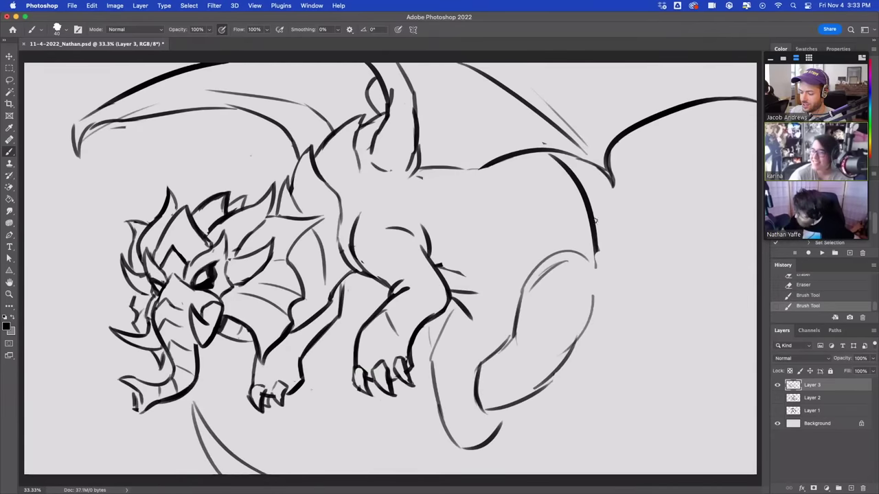
{"action": "left_click_drag", "start_coordinate": [594, 219], "coordinate": [565, 468]}
{"action": "left_click_drag", "start_coordinate": [551, 382], "coordinate": [542, 453]}
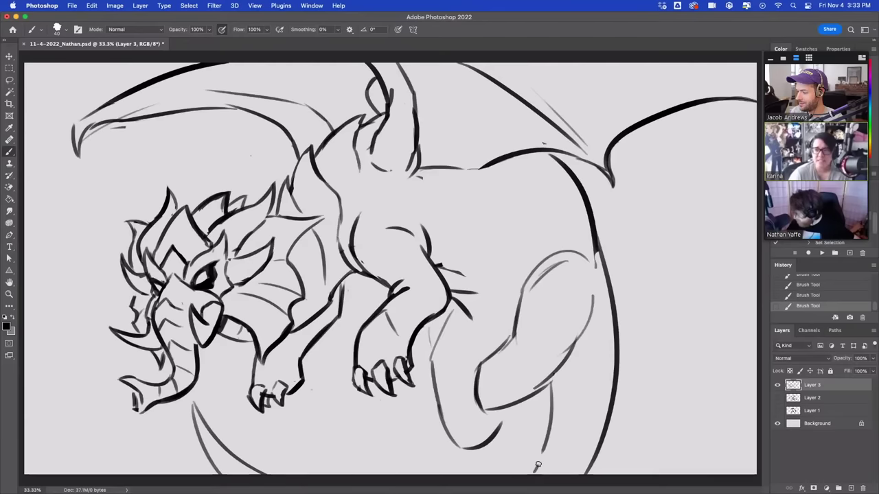
{"action": "left_click_drag", "start_coordinate": [542, 453], "coordinate": [534, 471]}
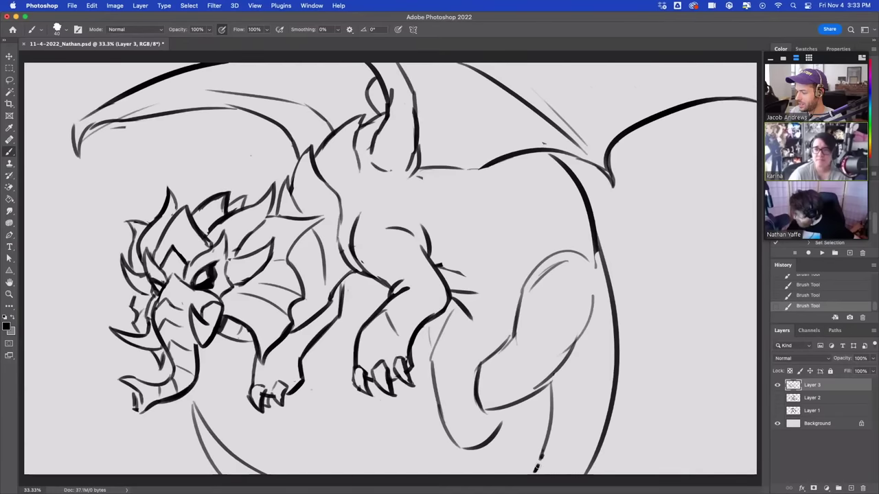
Step: Erase the broken marks at the lower end of the tail's inner line
{"action": "key", "text": "super+z"}
{"action": "key", "text": "super+z"}
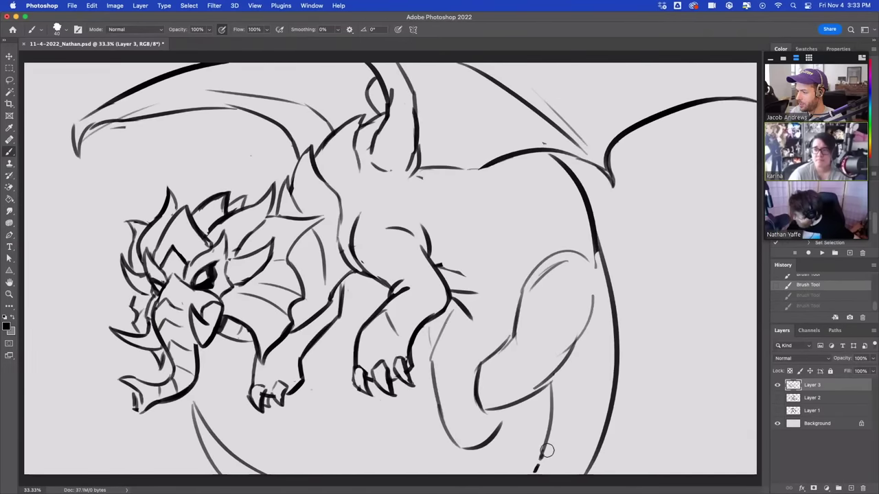
{"action": "left_click_drag", "start_coordinate": [547, 450], "coordinate": [539, 462]}
{"action": "left_click_drag", "start_coordinate": [544, 455], "coordinate": [538, 462]}
{"action": "mouse_move", "coordinate": [538, 461]}
{"action": "left_mouse_down"}
{"action": "mouse_move", "coordinate": [545, 456]}
{"action": "mouse_move", "coordinate": [542, 462]}
{"action": "left_mouse_up"}
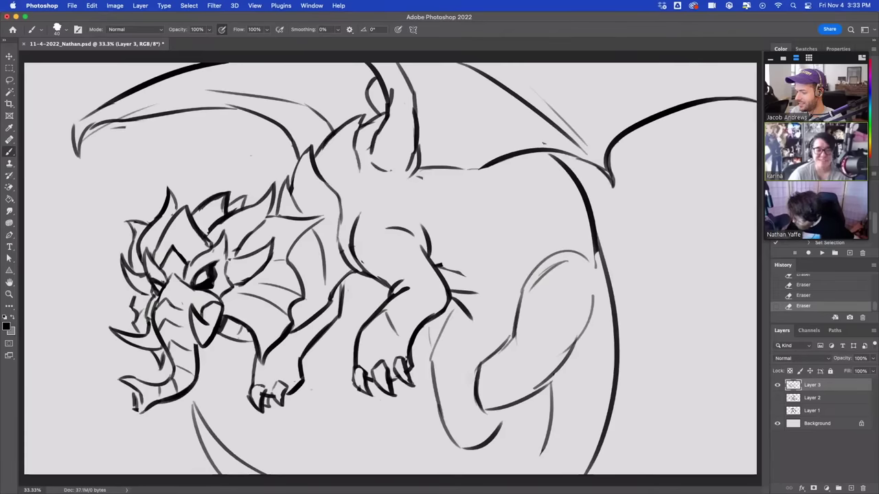
Step: Try short strokes at the front of the near hind foot, and undo them
{"action": "left_click_drag", "start_coordinate": [475, 379], "coordinate": [466, 389]}
{"action": "left_click_drag", "start_coordinate": [474, 382], "coordinate": [464, 405]}
{"action": "key", "text": "super+z"}
{"action": "key", "text": "super+z"}
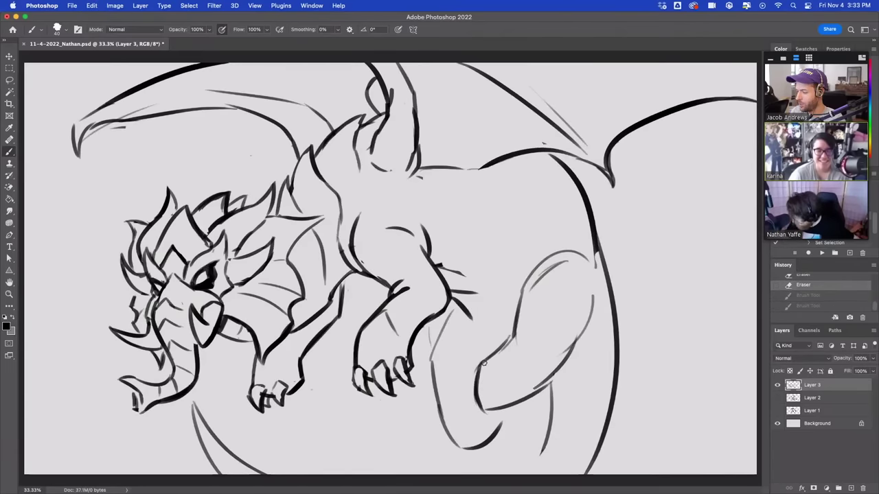
Step: Erase most of the near hind leg and redraw its thigh front as a straighter line sloping down and forward
{"action": "mouse_move", "coordinate": [529, 317]}
{"action": "left_mouse_down"}
{"action": "mouse_move", "coordinate": [477, 376]}
{"action": "mouse_move", "coordinate": [481, 402]}
{"action": "mouse_move", "coordinate": [558, 370]}
{"action": "mouse_move", "coordinate": [585, 323]}
{"action": "left_mouse_up"}
{"action": "left_click_drag", "start_coordinate": [530, 273], "coordinate": [516, 317]}
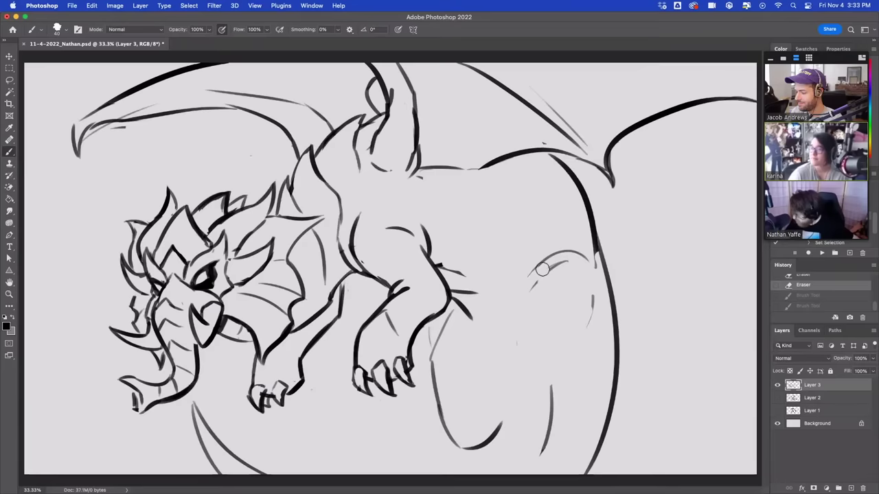
{"action": "key", "text": "b"}
{"action": "mouse_move", "coordinate": [538, 265]}
{"action": "left_mouse_down"}
{"action": "mouse_move", "coordinate": [497, 360]}
{"action": "mouse_move", "coordinate": [497, 407]}
{"action": "left_mouse_up"}
{"action": "mouse_move", "coordinate": [496, 373]}
{"action": "left_mouse_down"}
{"action": "mouse_move", "coordinate": [509, 432]}
{"action": "mouse_move", "coordinate": [532, 427]}
{"action": "mouse_move", "coordinate": [535, 385]}
{"action": "mouse_move", "coordinate": [535, 411]}
{"action": "mouse_move", "coordinate": [519, 425]}
{"action": "mouse_move", "coordinate": [504, 347]}
{"action": "mouse_move", "coordinate": [494, 383]}
{"action": "left_mouse_up"}
{"action": "key", "text": "e"}
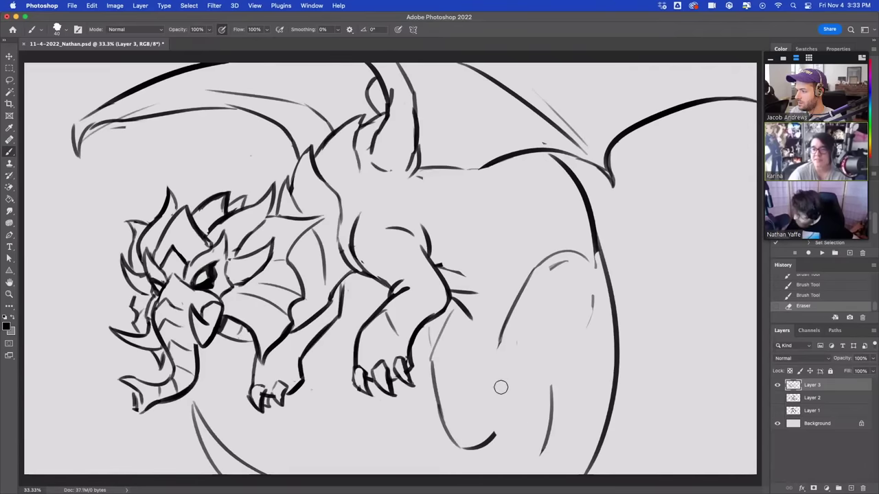
Step: Add a small barb to the tail tip's upper edge and erase the stray lines around it
{"action": "left_click_drag", "start_coordinate": [199, 409], "coordinate": [264, 473]}
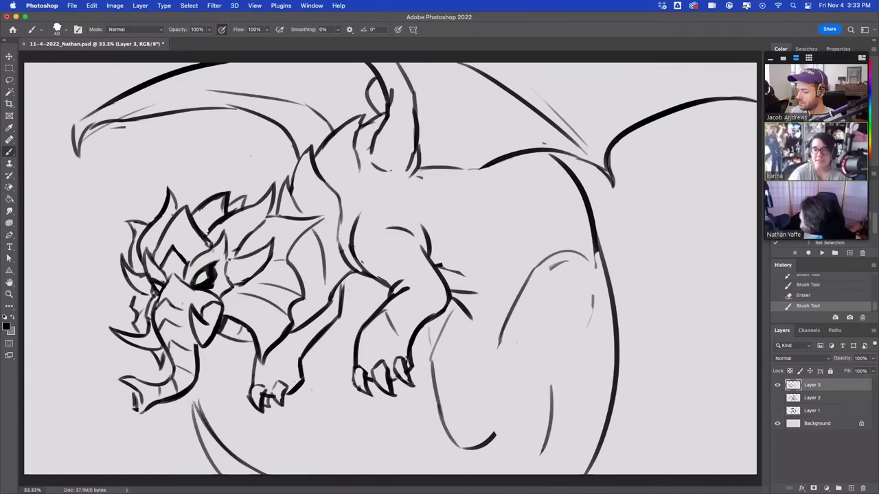
{"action": "left_click_drag", "start_coordinate": [194, 406], "coordinate": [241, 451]}
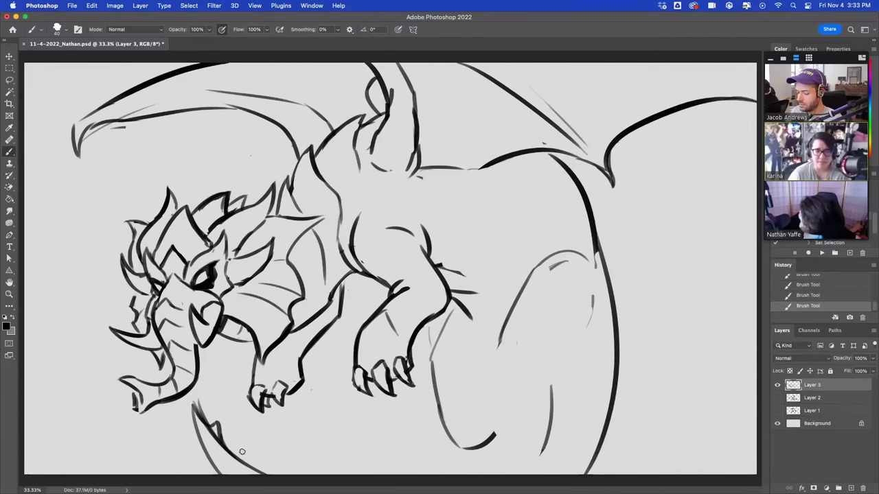
{"action": "left_click_drag", "start_coordinate": [206, 429], "coordinate": [210, 432]}
{"action": "left_click_drag", "start_coordinate": [199, 399], "coordinate": [215, 440]}
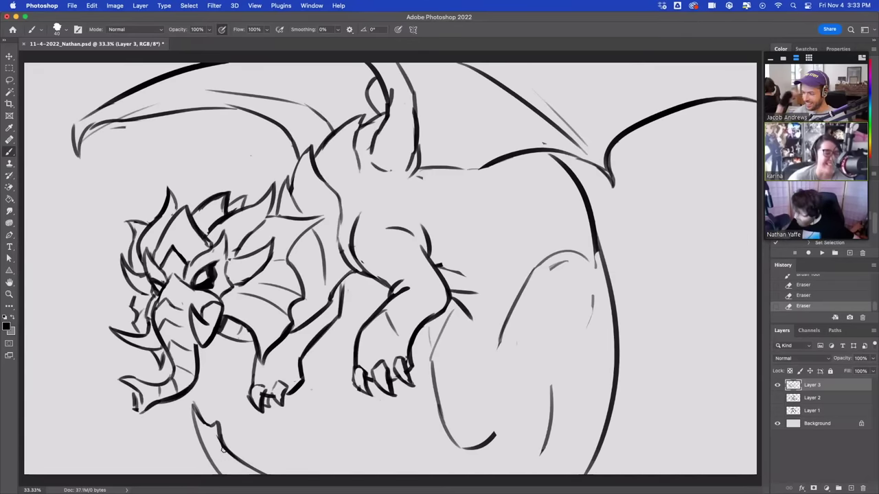
Step: Extend the near hind leg down to a rounded foot and close its rear contour back up to the thigh
{"action": "key", "text": "b"}
{"action": "mouse_move", "coordinate": [497, 352]}
{"action": "left_mouse_down"}
{"action": "mouse_move", "coordinate": [484, 394]}
{"action": "mouse_move", "coordinate": [510, 425]}
{"action": "left_mouse_up"}
{"action": "mouse_move", "coordinate": [488, 398]}
{"action": "left_mouse_down"}
{"action": "mouse_move", "coordinate": [534, 416]}
{"action": "mouse_move", "coordinate": [569, 372]}
{"action": "mouse_move", "coordinate": [595, 302]}
{"action": "left_mouse_up"}
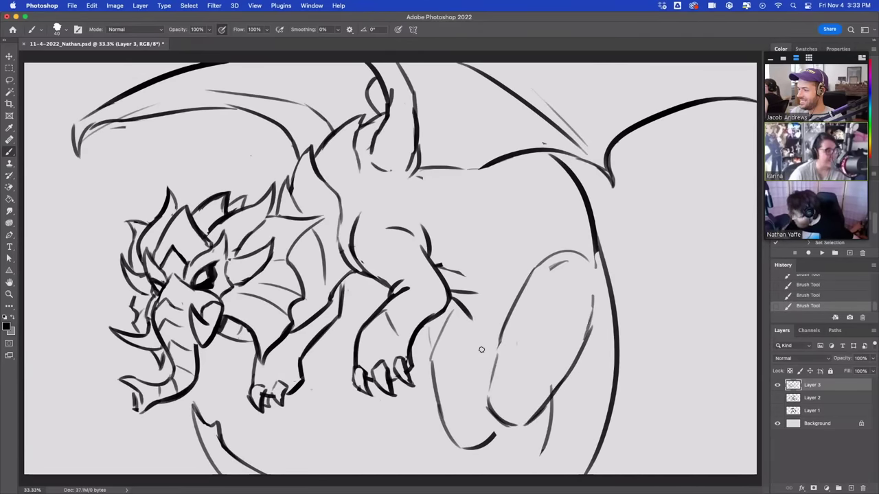
Step: Try claws on the near hind foot, draw pointed claws on the far hind foot, and erase the near foot's claws
{"action": "mouse_move", "coordinate": [489, 404]}
{"action": "left_mouse_down"}
{"action": "mouse_move", "coordinate": [488, 426]}
{"action": "mouse_move", "coordinate": [502, 416]}
{"action": "mouse_move", "coordinate": [502, 428]}
{"action": "mouse_move", "coordinate": [512, 415]}
{"action": "mouse_move", "coordinate": [499, 443]}
{"action": "mouse_move", "coordinate": [516, 426]}
{"action": "mouse_move", "coordinate": [513, 445]}
{"action": "left_mouse_up"}
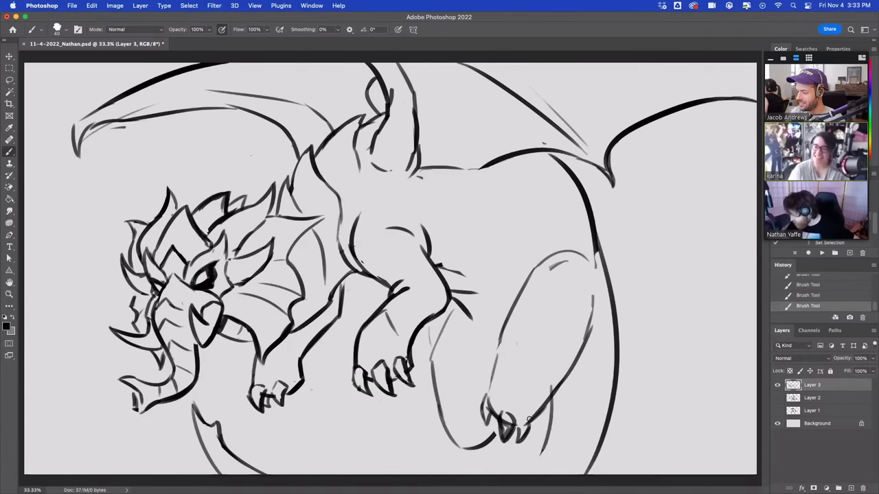
{"action": "mouse_move", "coordinate": [456, 446]}
{"action": "left_mouse_down"}
{"action": "mouse_move", "coordinate": [483, 464]}
{"action": "mouse_move", "coordinate": [488, 426]}
{"action": "mouse_move", "coordinate": [484, 454]}
{"action": "mouse_move", "coordinate": [490, 446]}
{"action": "left_mouse_up"}
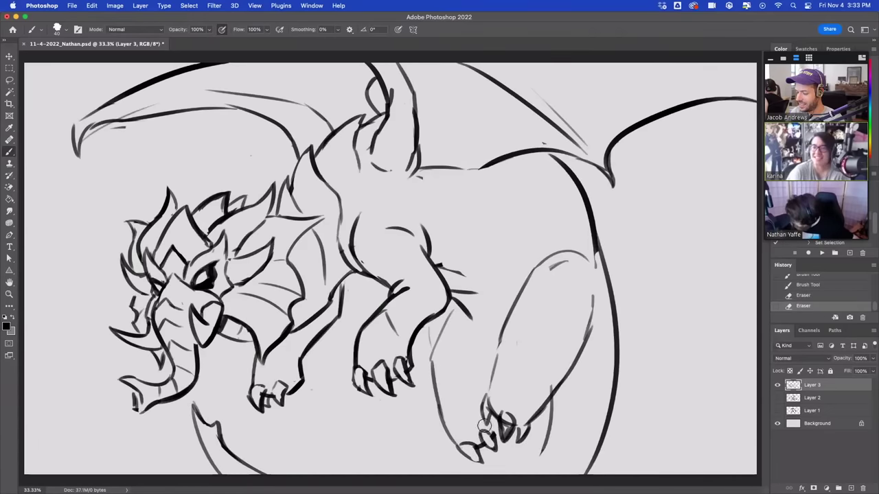
{"action": "mouse_move", "coordinate": [483, 411]}
{"action": "left_mouse_down"}
{"action": "mouse_move", "coordinate": [522, 439]}
{"action": "mouse_move", "coordinate": [533, 417]}
{"action": "left_mouse_up"}
Step: Redraw the near thigh's front contour more heavily with a short curve inside the leg, and erase the loose lines behind the front leg
{"action": "left_click_drag", "start_coordinate": [517, 356], "coordinate": [542, 368]}
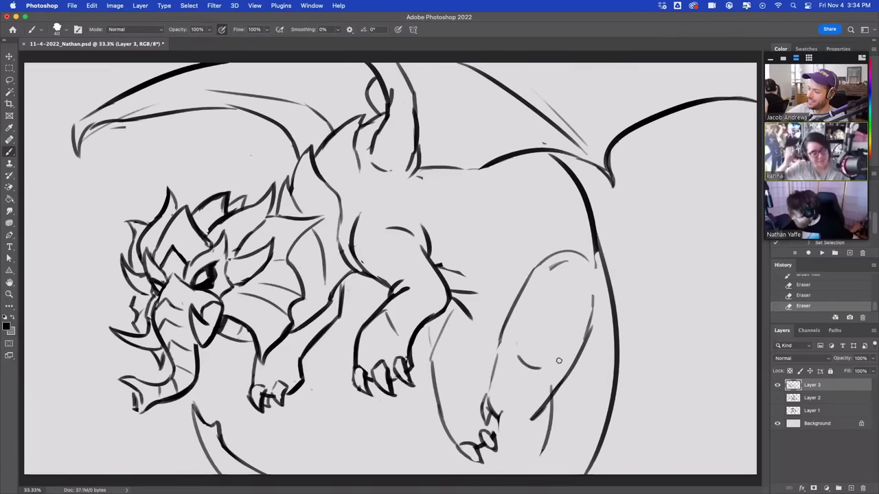
{"action": "mouse_move", "coordinate": [510, 313]}
{"action": "left_mouse_down"}
{"action": "mouse_move", "coordinate": [540, 242]}
{"action": "mouse_move", "coordinate": [574, 266]}
{"action": "left_mouse_up"}
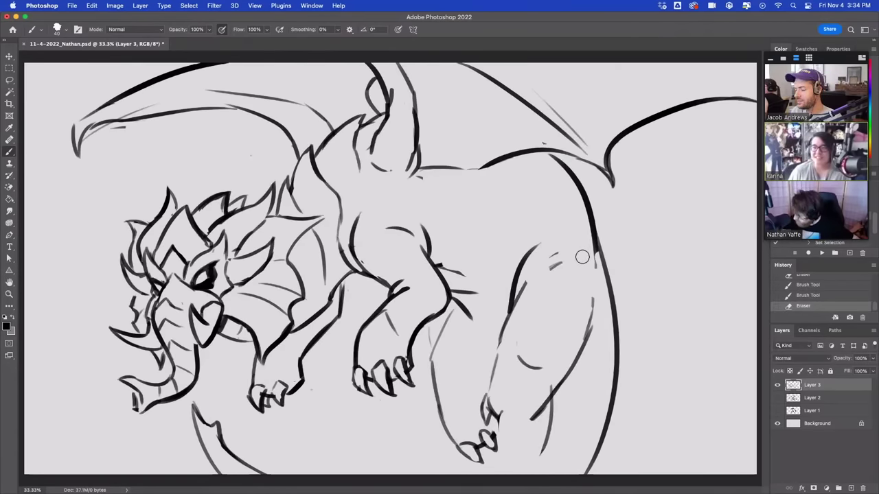
{"action": "mouse_move", "coordinate": [439, 264]}
{"action": "left_mouse_down"}
{"action": "mouse_move", "coordinate": [472, 298]}
{"action": "mouse_move", "coordinate": [458, 310]}
{"action": "mouse_move", "coordinate": [466, 310]}
{"action": "left_mouse_up"}
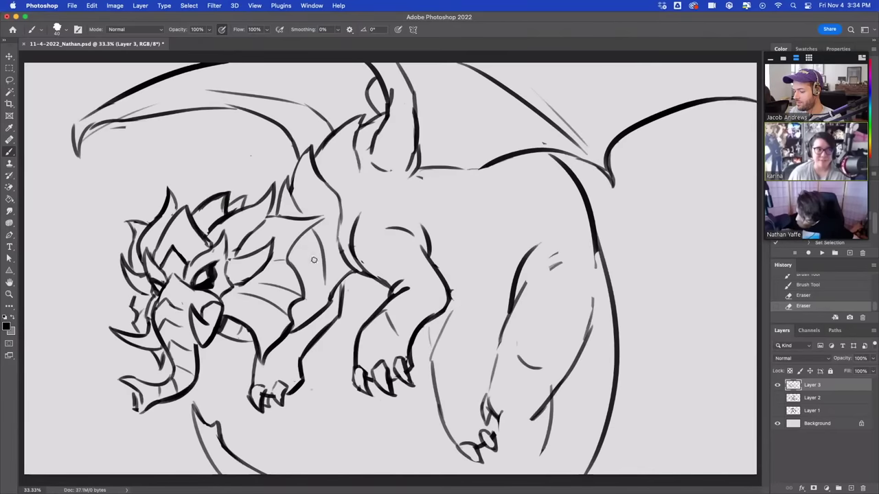
Step: Add short contour strokes in the neck area between the frill and the front legs, undoing the unwanted ones
{"action": "left_click_drag", "start_coordinate": [306, 302], "coordinate": [293, 324]}
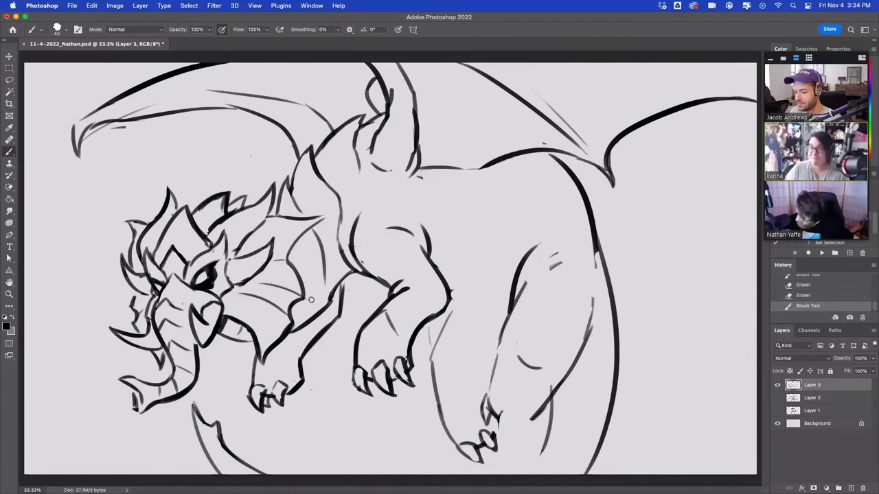
{"action": "key", "text": "super+z"}
{"action": "key", "text": "super+shift+z"}
{"action": "key", "text": "super+z"}
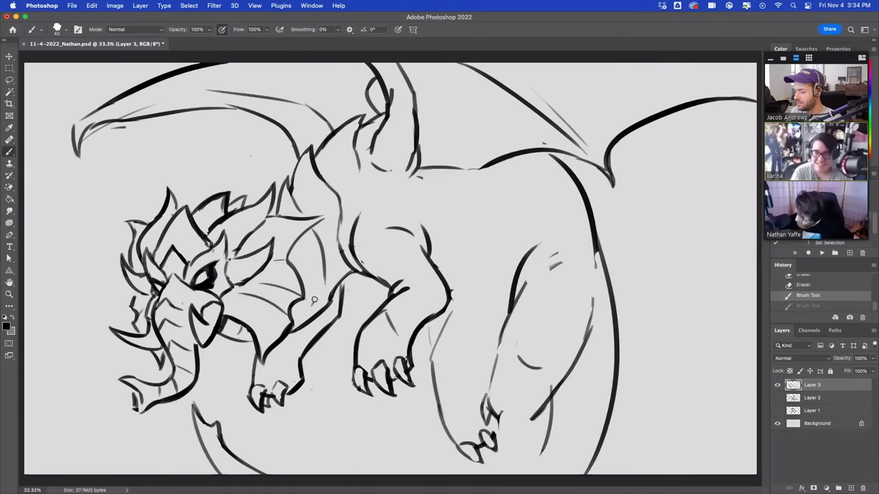
{"action": "left_click_drag", "start_coordinate": [314, 300], "coordinate": [327, 261]}
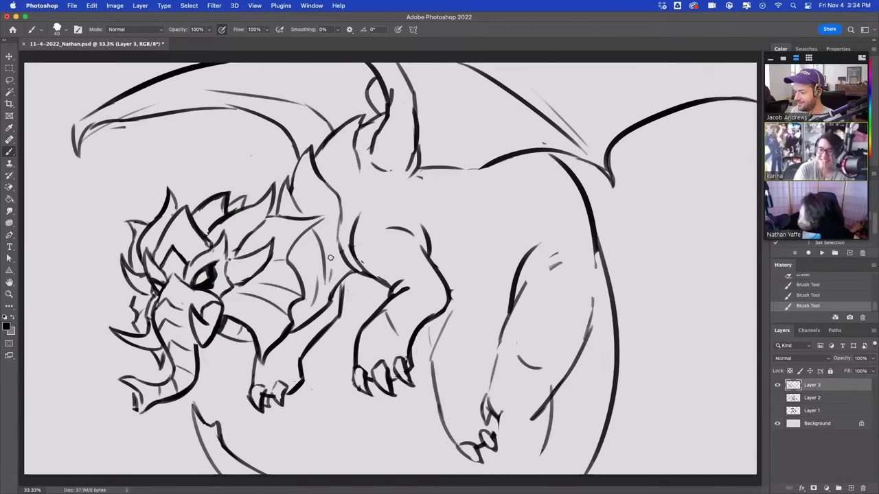
Step: Darken the top of the far hind leg and try a sloping belly line to the near thigh, undoing the belly line
{"action": "mouse_move", "coordinate": [429, 318]}
{"action": "left_mouse_down"}
{"action": "mouse_move", "coordinate": [461, 338]}
{"action": "mouse_move", "coordinate": [438, 339]}
{"action": "mouse_move", "coordinate": [495, 353]}
{"action": "left_mouse_up"}
{"action": "key", "text": "super+z"}
{"action": "key", "text": "super+z"}
{"action": "key", "text": "super+z"}
{"action": "key", "text": "shift+super+z"}
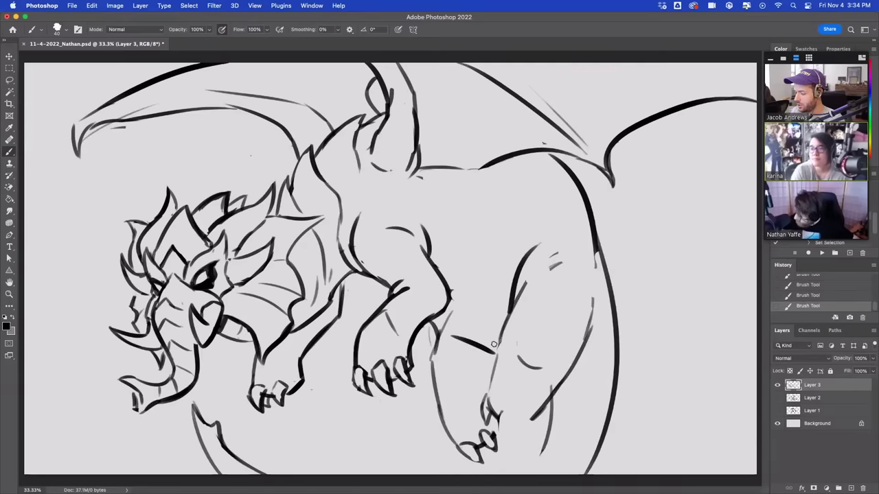
{"action": "key", "text": "super+z"}
{"action": "key", "text": "shift+super+z"}
{"action": "key", "text": "super+z"}
{"action": "key", "text": "shift+super+z"}
{"action": "key", "text": "super+z"}
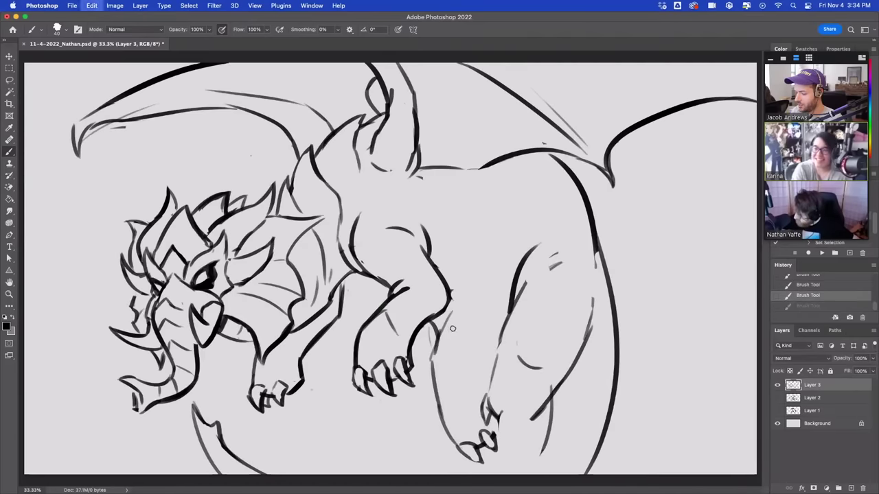
Step: Draw a sagging belly line from behind the front leg to the near thigh, undoing the straighter attempts
{"action": "left_click_drag", "start_coordinate": [452, 329], "coordinate": [495, 349]}
{"action": "mouse_move", "coordinate": [451, 316]}
{"action": "left_mouse_down"}
{"action": "mouse_move", "coordinate": [445, 339]}
{"action": "mouse_move", "coordinate": [447, 329]}
{"action": "mouse_move", "coordinate": [491, 339]}
{"action": "mouse_move", "coordinate": [489, 330]}
{"action": "left_mouse_up"}
{"action": "key", "text": "super+z"}
{"action": "key", "text": "super+z"}
{"action": "key", "text": "super+z"}
{"action": "key", "text": "super+shift+z"}
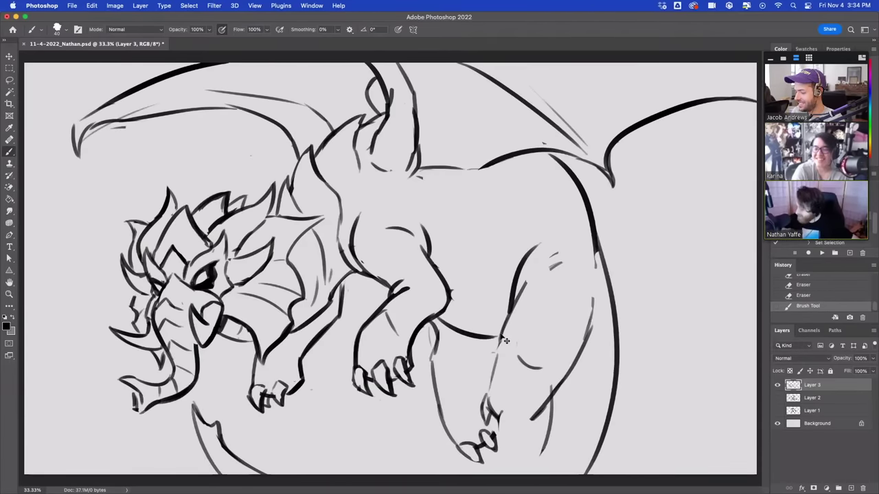
Step: Lower the sagging belly line where it meets the near thigh and add a curved flank line in front of the thigh
{"action": "key", "text": "super+z"}
{"action": "key", "text": "super+shift+z"}
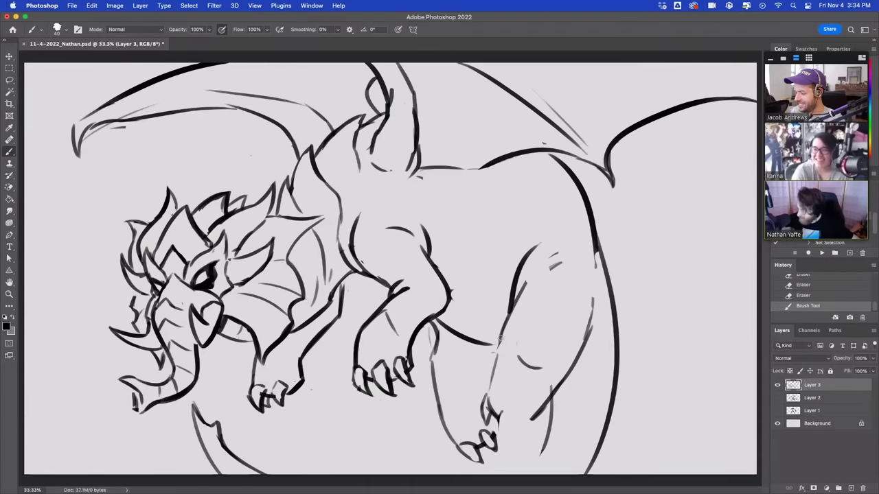
{"action": "left_click_drag", "start_coordinate": [508, 251], "coordinate": [497, 321]}
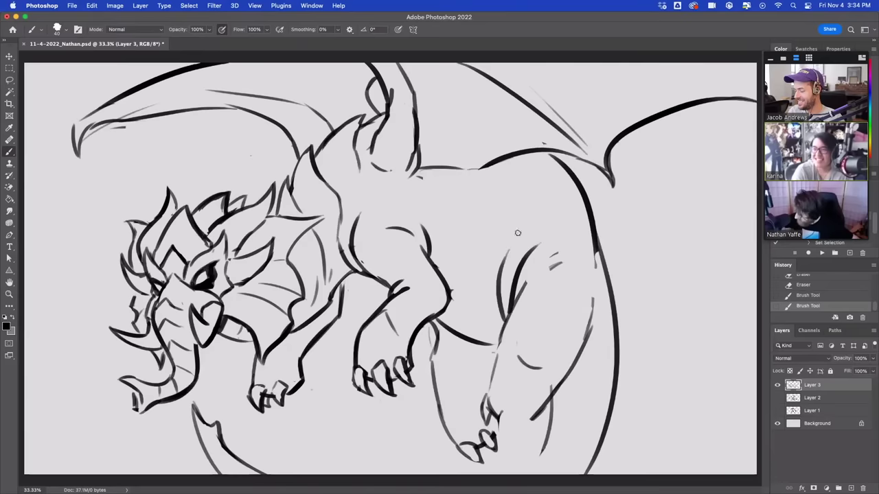
Step: Try a heavier front line on the far hind leg, and erase that leg together with its foot
{"action": "left_click_drag", "start_coordinate": [430, 324], "coordinate": [433, 337]}
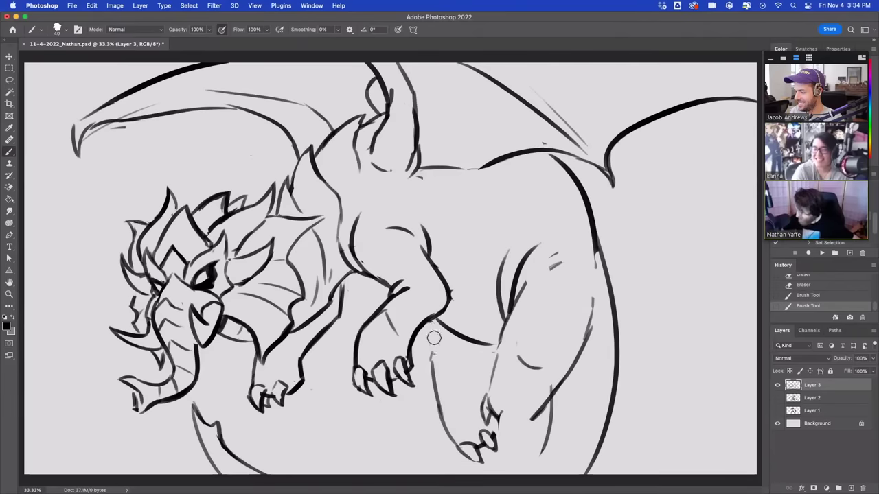
{"action": "left_click_drag", "start_coordinate": [431, 377], "coordinate": [438, 319]}
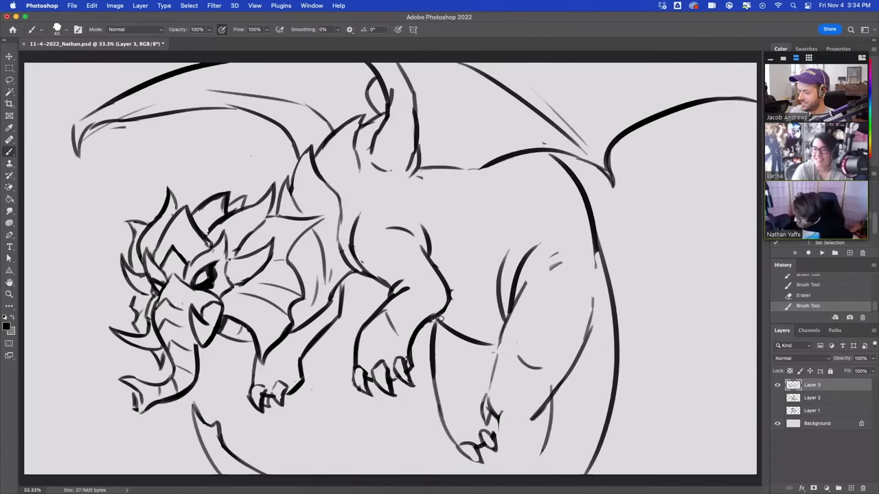
{"action": "mouse_move", "coordinate": [489, 436]}
{"action": "left_mouse_down"}
{"action": "mouse_move", "coordinate": [495, 443]}
{"action": "mouse_move", "coordinate": [473, 453]}
{"action": "mouse_move", "coordinate": [486, 454]}
{"action": "mouse_move", "coordinate": [440, 345]}
{"action": "mouse_move", "coordinate": [434, 381]}
{"action": "left_mouse_up"}
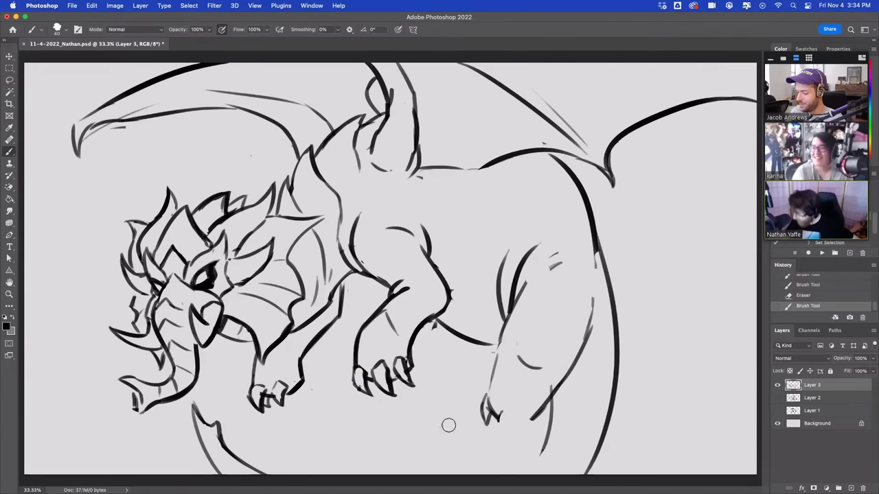
Step: Draw the remaining claws of the near hind foot and darken the leg's front contour from the foot up to the belly
{"action": "left_click_drag", "start_coordinate": [500, 426], "coordinate": [502, 413]}
{"action": "left_click_drag", "start_coordinate": [499, 418], "coordinate": [512, 408]}
{"action": "mouse_move", "coordinate": [515, 406]}
{"action": "left_mouse_down"}
{"action": "mouse_move", "coordinate": [516, 422]}
{"action": "mouse_move", "coordinate": [500, 431]}
{"action": "mouse_move", "coordinate": [536, 410]}
{"action": "mouse_move", "coordinate": [525, 430]}
{"action": "mouse_move", "coordinate": [536, 414]}
{"action": "left_mouse_up"}
{"action": "left_click_drag", "start_coordinate": [485, 395], "coordinate": [501, 330]}
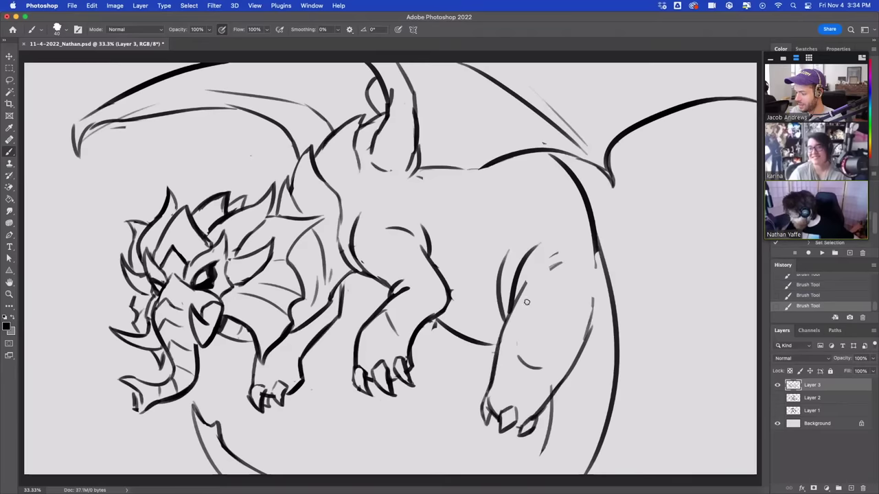
Step: Redraw the far hind leg as a long curve from the belly, ending in clawed toes below the near hind foot
{"action": "mouse_move", "coordinate": [435, 330]}
{"action": "left_mouse_down"}
{"action": "mouse_move", "coordinate": [428, 394]}
{"action": "mouse_move", "coordinate": [453, 440]}
{"action": "mouse_move", "coordinate": [508, 441]}
{"action": "mouse_move", "coordinate": [504, 473]}
{"action": "mouse_move", "coordinate": [491, 453]}
{"action": "mouse_move", "coordinate": [475, 453]}
{"action": "mouse_move", "coordinate": [499, 456]}
{"action": "mouse_move", "coordinate": [509, 468]}
{"action": "mouse_move", "coordinate": [494, 452]}
{"action": "mouse_move", "coordinate": [522, 474]}
{"action": "mouse_move", "coordinate": [496, 450]}
{"action": "mouse_move", "coordinate": [519, 456]}
{"action": "mouse_move", "coordinate": [508, 433]}
{"action": "left_mouse_up"}
{"action": "key", "text": "super+z"}
{"action": "key", "text": "super+z"}
{"action": "key", "text": "e"}
{"action": "key", "text": "b"}
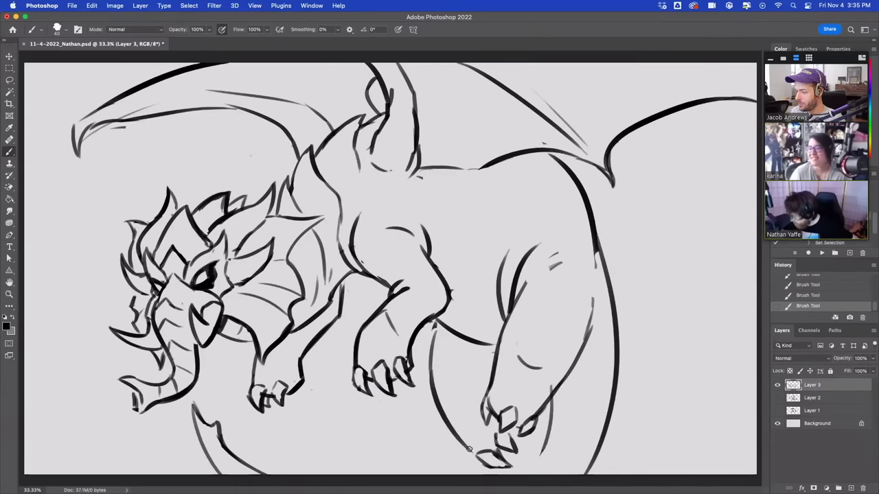
Step: Add the underside of the far hind foot and erase the excess line where the leg meets the belly
{"action": "left_click_drag", "start_coordinate": [478, 459], "coordinate": [488, 467]}
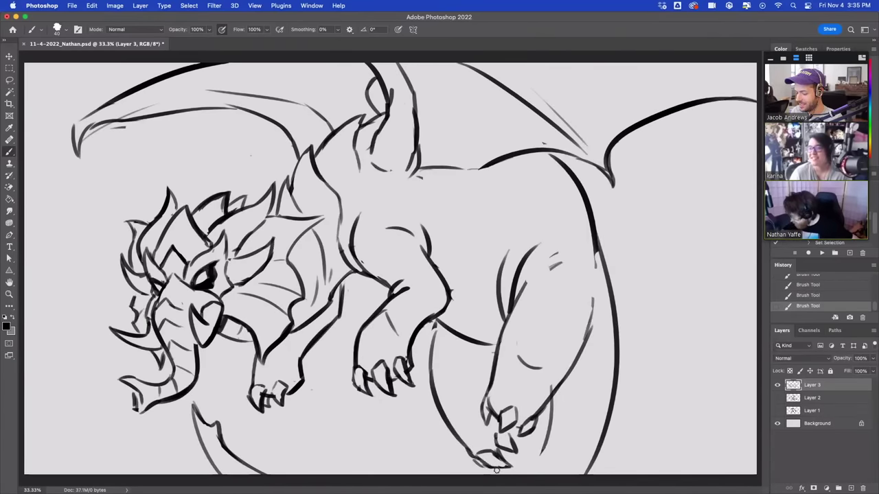
{"action": "key", "text": "super+z"}
{"action": "mouse_move", "coordinate": [516, 420]}
{"action": "left_mouse_down"}
{"action": "mouse_move", "coordinate": [519, 430]}
{"action": "mouse_move", "coordinate": [486, 395]}
{"action": "left_mouse_up"}
{"action": "left_click_drag", "start_coordinate": [439, 332], "coordinate": [438, 329]}
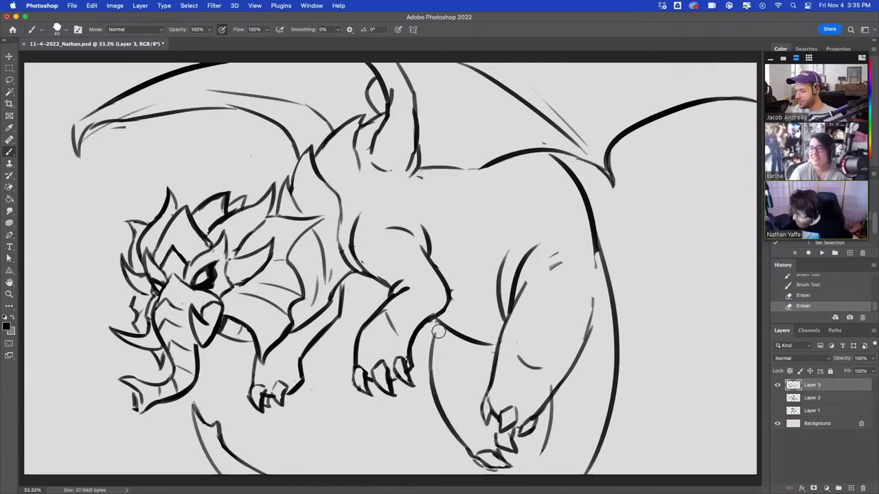
Step: Add a short crease inside the far hind leg and fill the small corner between the belly and the near thigh in black
{"action": "left_click_drag", "start_coordinate": [442, 384], "coordinate": [458, 376]}
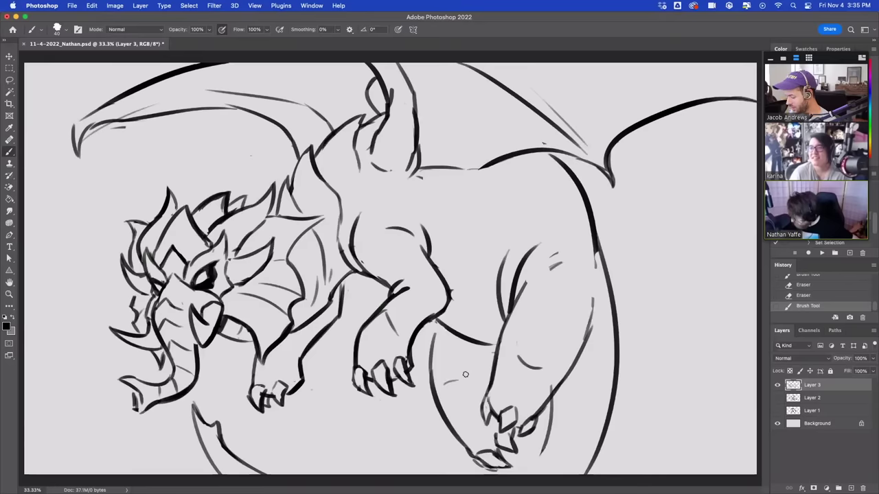
{"action": "mouse_move", "coordinate": [487, 346]}
{"action": "left_mouse_down"}
{"action": "mouse_move", "coordinate": [492, 356]}
{"action": "mouse_move", "coordinate": [495, 335]}
{"action": "left_mouse_up"}
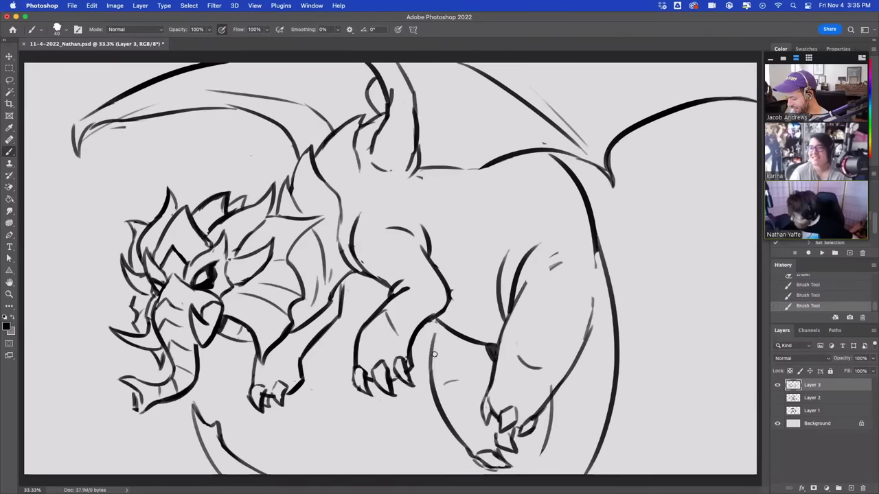
Step: Redraw the upper front line of the far hind leg more heavily up to the belly, undoing the unwanted strokes
{"action": "mouse_move", "coordinate": [435, 323]}
{"action": "left_mouse_down"}
{"action": "mouse_move", "coordinate": [431, 367]}
{"action": "mouse_move", "coordinate": [437, 323]}
{"action": "left_mouse_up"}
{"action": "key", "text": "super+z"}
{"action": "key", "text": "super+z"}
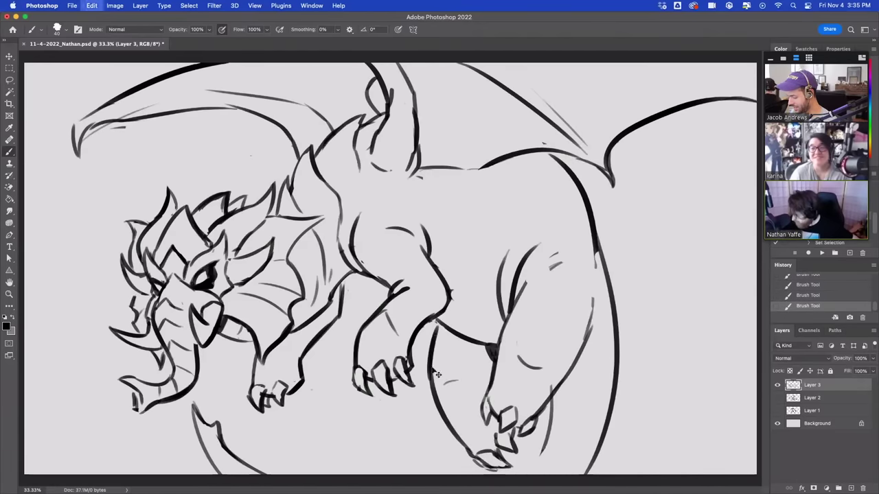
{"action": "left_click_drag", "start_coordinate": [433, 375], "coordinate": [439, 323]}
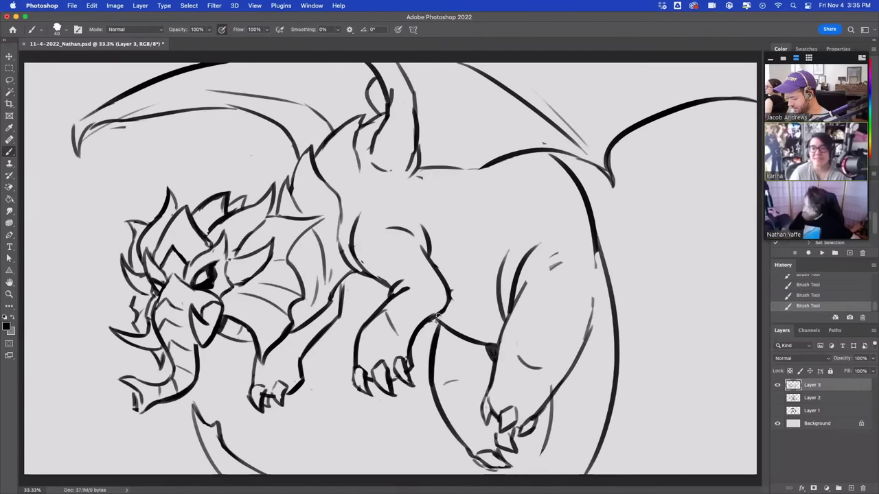
Step: Thicken the near front leg's forearm contour, and erase its excess at the chest and the loose line inside the leg
{"action": "mouse_move", "coordinate": [364, 330]}
{"action": "left_mouse_down"}
{"action": "mouse_move", "coordinate": [375, 306]}
{"action": "mouse_move", "coordinate": [399, 291]}
{"action": "left_mouse_up"}
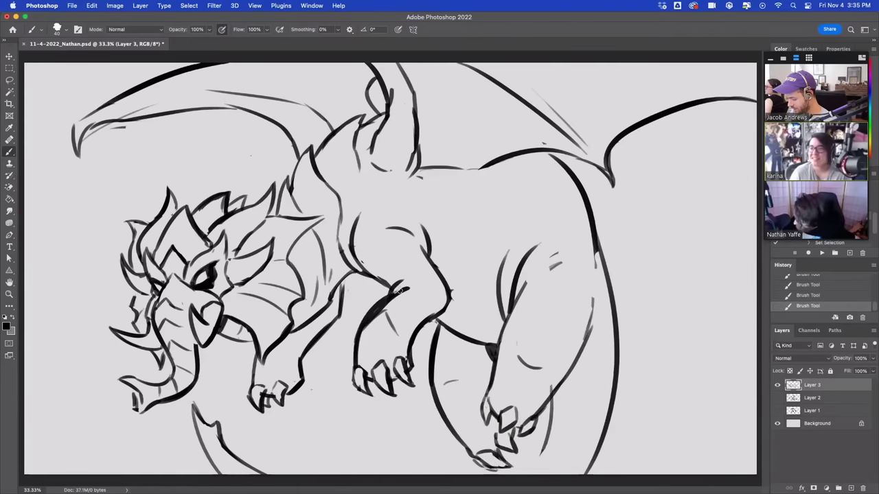
{"action": "mouse_move", "coordinate": [372, 326]}
{"action": "left_mouse_down"}
{"action": "mouse_move", "coordinate": [415, 287]}
{"action": "mouse_move", "coordinate": [397, 335]}
{"action": "left_mouse_up"}
{"action": "key", "text": "b"}
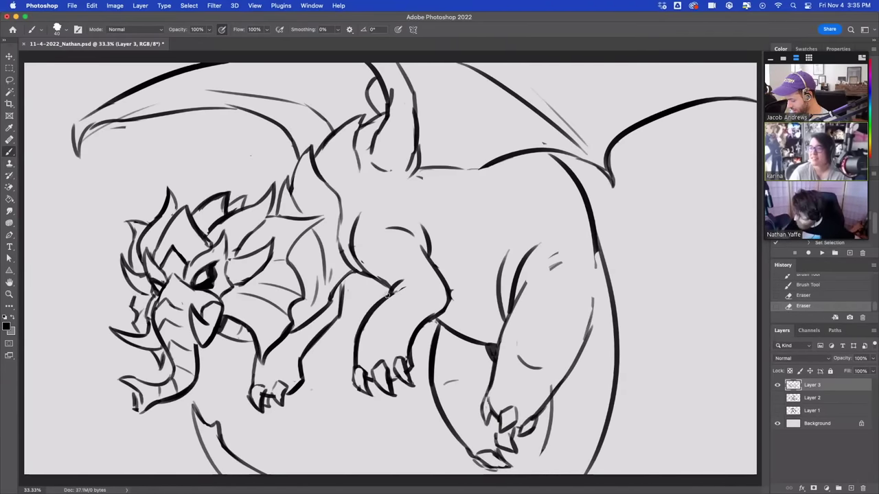
Step: Redraw the near front leg's elbow and upper back contour farther out, and erase the old upper arm and shoulder lines
{"action": "mouse_move", "coordinate": [386, 296]}
{"action": "left_mouse_down"}
{"action": "mouse_move", "coordinate": [418, 280]}
{"action": "mouse_move", "coordinate": [434, 321]}
{"action": "left_mouse_up"}
{"action": "left_click_drag", "start_coordinate": [455, 294], "coordinate": [440, 244]}
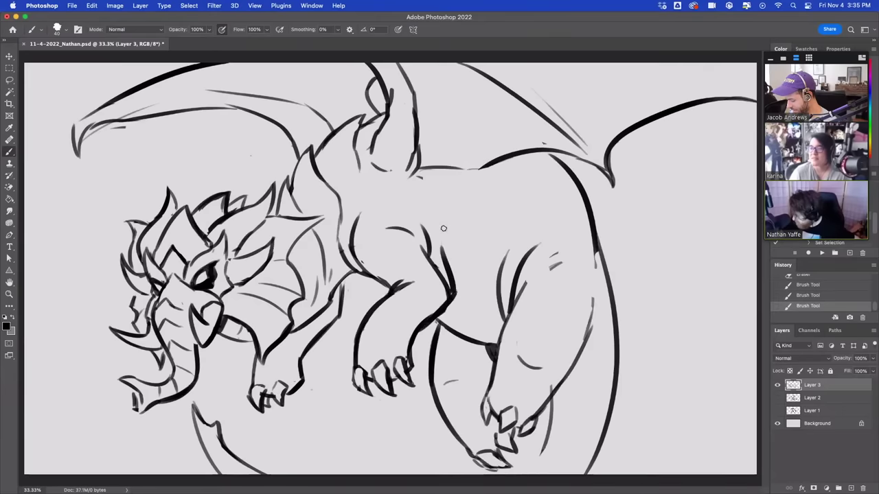
{"action": "key", "text": "e"}
{"action": "left_click_drag", "start_coordinate": [439, 285], "coordinate": [412, 220]}
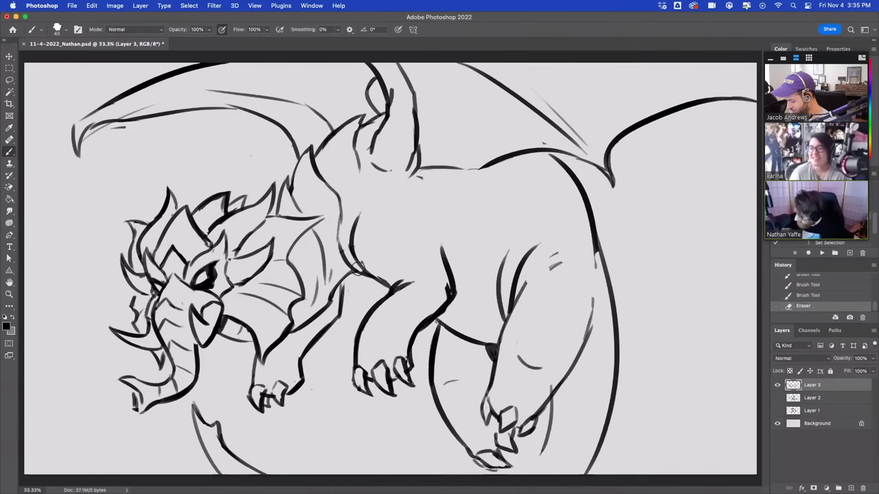
Step: Redraw the line joining the dragon's chest to its forelegs and rework the contours running from the neck base toward the shoulder
{"action": "key", "text": "b"}
{"action": "left_click_drag", "start_coordinate": [396, 284], "coordinate": [335, 297]}
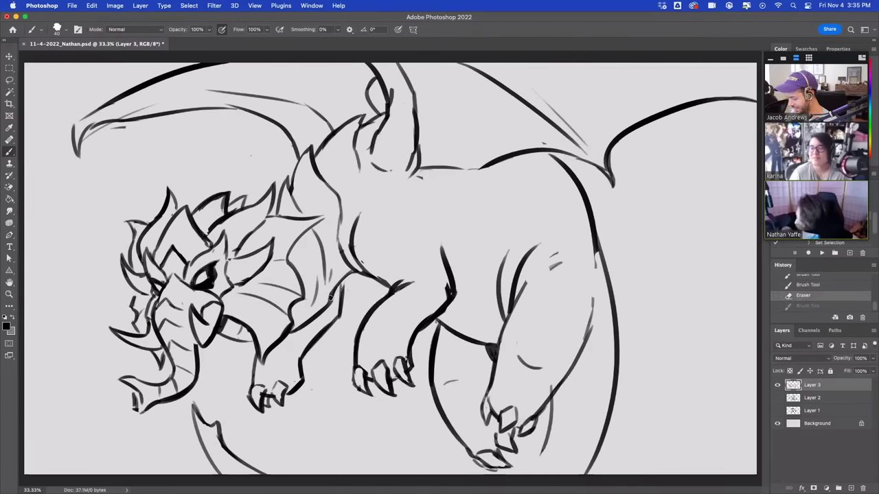
{"action": "left_click_drag", "start_coordinate": [353, 278], "coordinate": [334, 284]}
{"action": "left_click_drag", "start_coordinate": [344, 211], "coordinate": [340, 233]}
{"action": "left_click_drag", "start_coordinate": [339, 235], "coordinate": [337, 225]}
{"action": "key", "text": "b"}
{"action": "left_click_drag", "start_coordinate": [358, 169], "coordinate": [354, 201]}
{"action": "key", "text": "ctrl+z"}
{"action": "left_click_drag", "start_coordinate": [357, 169], "coordinate": [348, 218]}
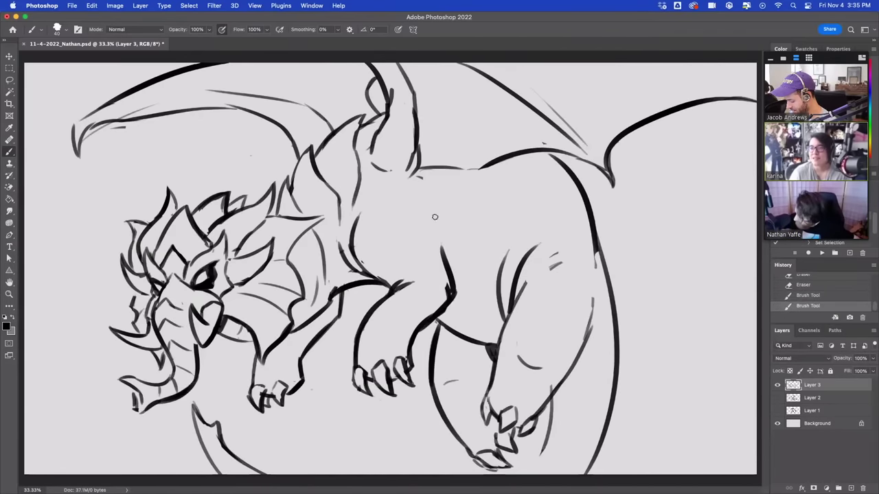
Step: Add a second contour above the near foreleg's elbow, reinforce the hind leg's rear contour, and erase the stray marks on the hip
{"action": "mouse_move", "coordinate": [446, 221]}
{"action": "left_mouse_down"}
{"action": "mouse_move", "coordinate": [452, 271]}
{"action": "mouse_move", "coordinate": [444, 265]}
{"action": "left_mouse_up"}
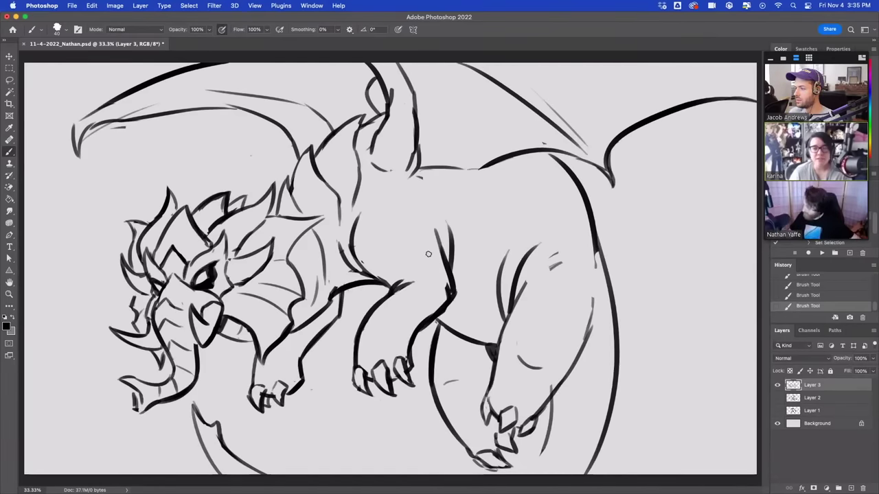
{"action": "left_click_drag", "start_coordinate": [594, 276], "coordinate": [588, 334]}
{"action": "key", "text": "e"}
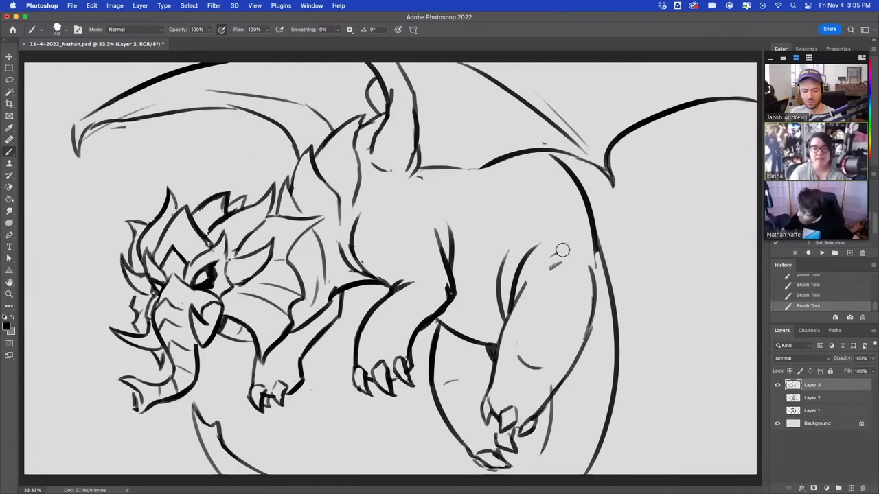
{"action": "left_click_drag", "start_coordinate": [557, 256], "coordinate": [549, 269]}
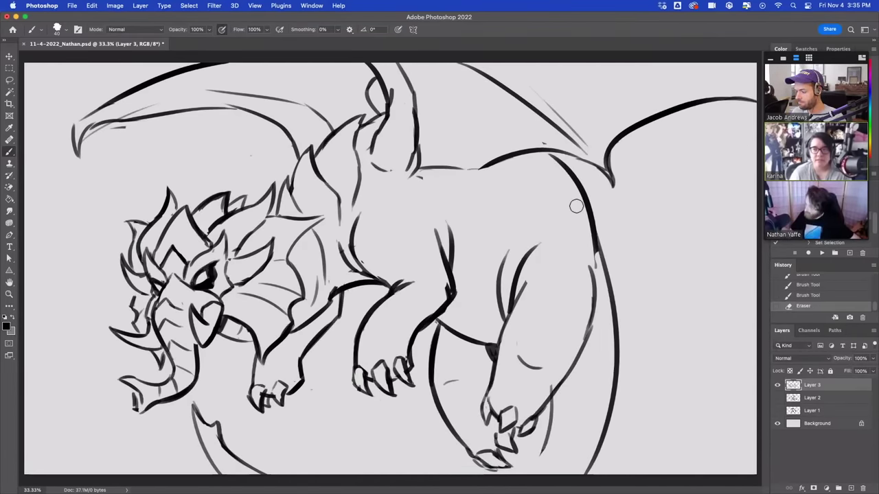
Step: Erase the two contours at the neck base and redraw them as smoother curves running down toward the chest
{"action": "mouse_move", "coordinate": [329, 181]}
{"action": "left_mouse_down"}
{"action": "mouse_move", "coordinate": [337, 214]}
{"action": "mouse_move", "coordinate": [361, 166]}
{"action": "mouse_move", "coordinate": [342, 224]}
{"action": "left_mouse_up"}
{"action": "key", "text": "b"}
{"action": "left_click_drag", "start_coordinate": [320, 177], "coordinate": [338, 217]}
{"action": "key", "text": "super+z"}
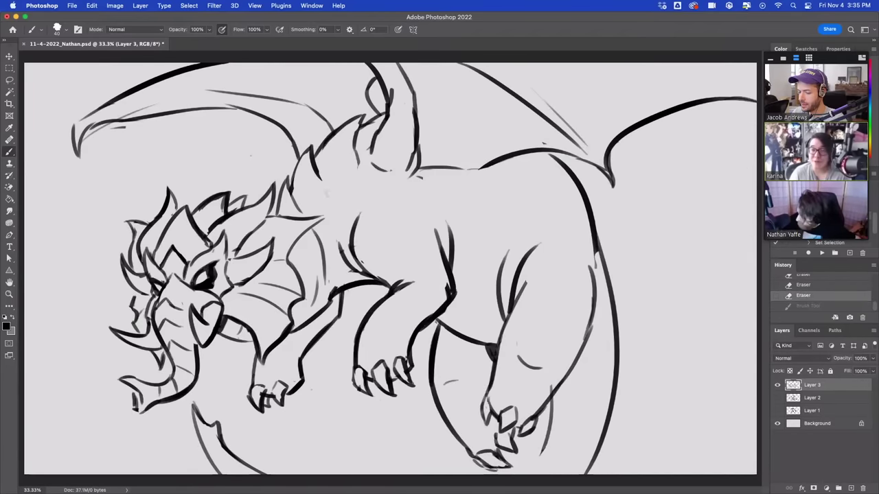
{"action": "left_click_drag", "start_coordinate": [319, 176], "coordinate": [333, 216]}
{"action": "left_click_drag", "start_coordinate": [359, 164], "coordinate": [350, 206]}
{"action": "key", "text": "super+z"}
{"action": "left_click_drag", "start_coordinate": [359, 164], "coordinate": [345, 225]}
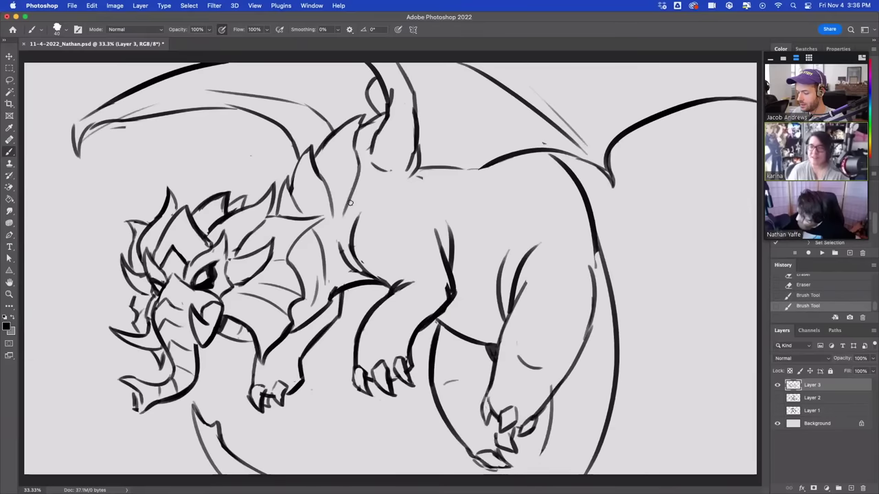
{"action": "key", "text": "super+z"}
{"action": "mouse_move", "coordinate": [359, 163]}
{"action": "left_mouse_down"}
{"action": "mouse_move", "coordinate": [342, 225]}
{"action": "mouse_move", "coordinate": [318, 238]}
{"action": "mouse_move", "coordinate": [318, 263]}
{"action": "left_mouse_up"}
Step: Replace the fold lines behind the ear frill with a shorter curve and extend the front neck contour downward
{"action": "left_click_drag", "start_coordinate": [313, 229], "coordinate": [307, 281]}
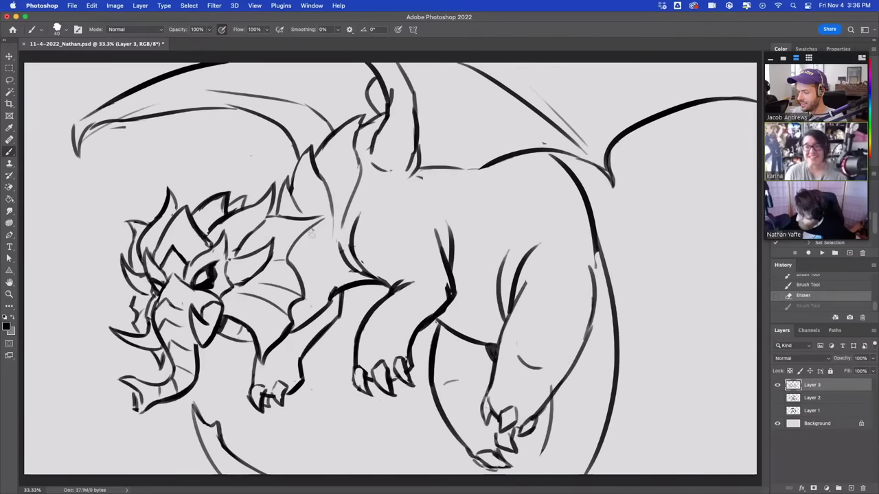
{"action": "left_click_drag", "start_coordinate": [325, 251], "coordinate": [327, 210]}
{"action": "key", "text": "ctrl+z"}
{"action": "key", "text": "ctrl+shift+z"}
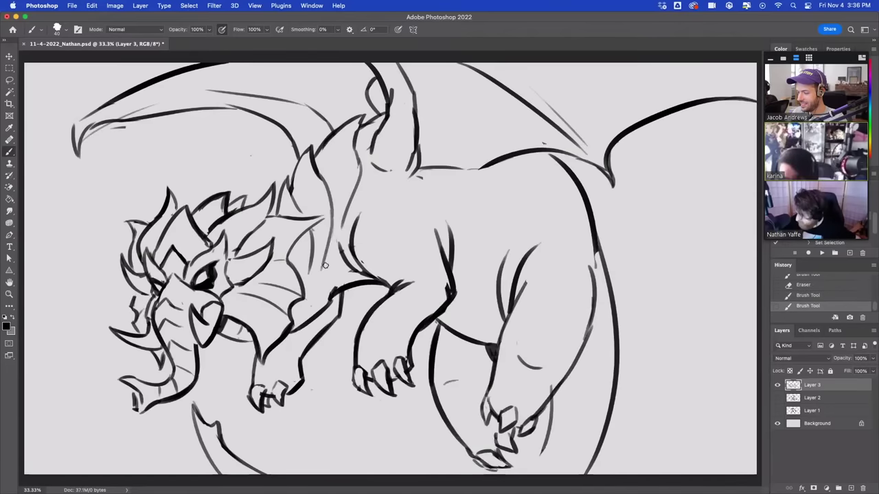
{"action": "key", "text": "ctrl+z"}
{"action": "key", "text": "ctrl+shift+z"}
{"action": "key", "text": "ctrl+z"}
{"action": "key", "text": "ctrl+shift+z"}
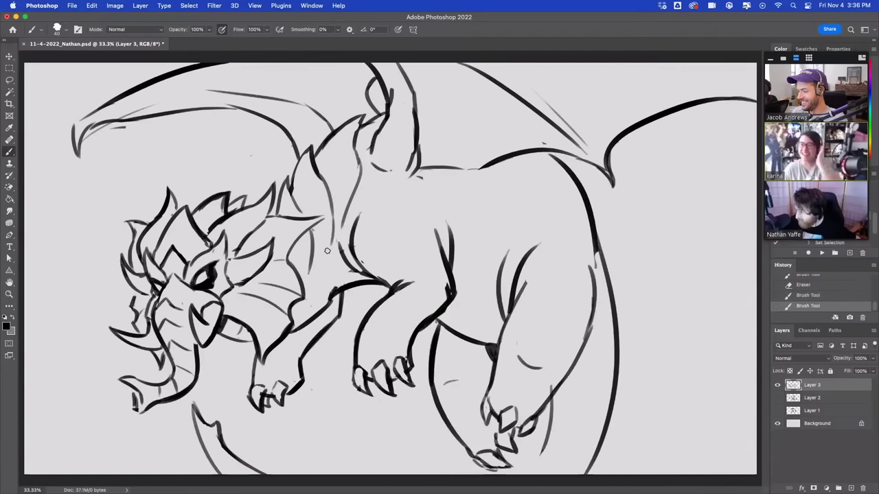
Step: Draw pointed, overlapping spikes along the rump and tail base, and erase the old smooth contour inside them
{"action": "mouse_move", "coordinate": [556, 152]}
{"action": "left_mouse_down"}
{"action": "mouse_move", "coordinate": [605, 219]}
{"action": "mouse_move", "coordinate": [593, 199]}
{"action": "mouse_move", "coordinate": [560, 201]}
{"action": "left_mouse_up"}
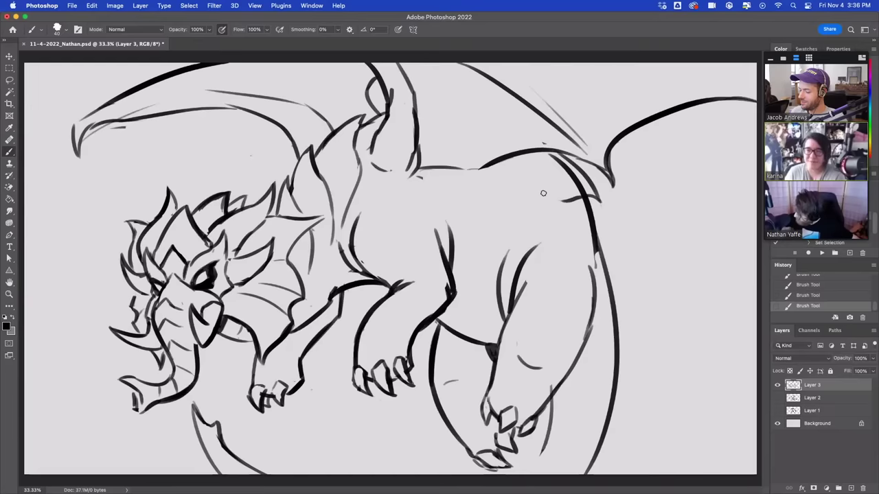
{"action": "mouse_move", "coordinate": [554, 155]}
{"action": "left_mouse_down"}
{"action": "mouse_move", "coordinate": [584, 192]}
{"action": "mouse_move", "coordinate": [608, 253]}
{"action": "left_mouse_up"}
{"action": "mouse_move", "coordinate": [587, 201]}
{"action": "left_mouse_down"}
{"action": "mouse_move", "coordinate": [629, 270]}
{"action": "mouse_move", "coordinate": [601, 260]}
{"action": "mouse_move", "coordinate": [606, 255]}
{"action": "mouse_move", "coordinate": [635, 334]}
{"action": "left_mouse_up"}
{"action": "key", "text": "super+z"}
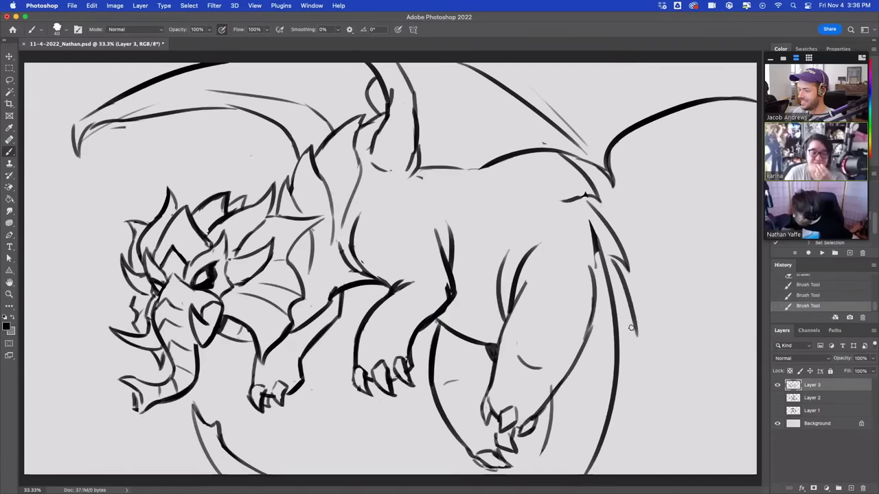
{"action": "key", "text": "super+z"}
{"action": "left_click_drag", "start_coordinate": [610, 256], "coordinate": [619, 283]}
{"action": "key", "text": "e"}
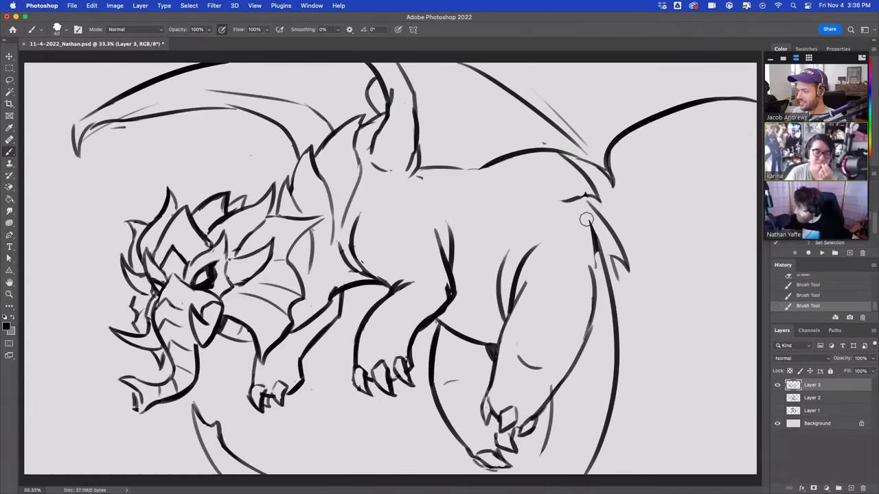
{"action": "left_click_drag", "start_coordinate": [588, 219], "coordinate": [595, 256]}
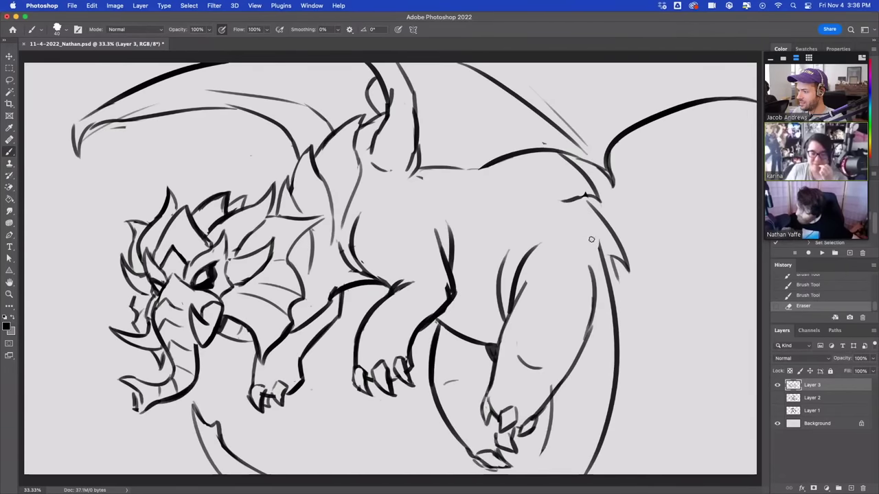
Step: Join the back line to the rump with a sharp dip and add spikes along the outer edge of the tail tip
{"action": "mouse_move", "coordinate": [445, 166]}
{"action": "left_mouse_down"}
{"action": "mouse_move", "coordinate": [477, 177]}
{"action": "mouse_move", "coordinate": [486, 164]}
{"action": "left_mouse_up"}
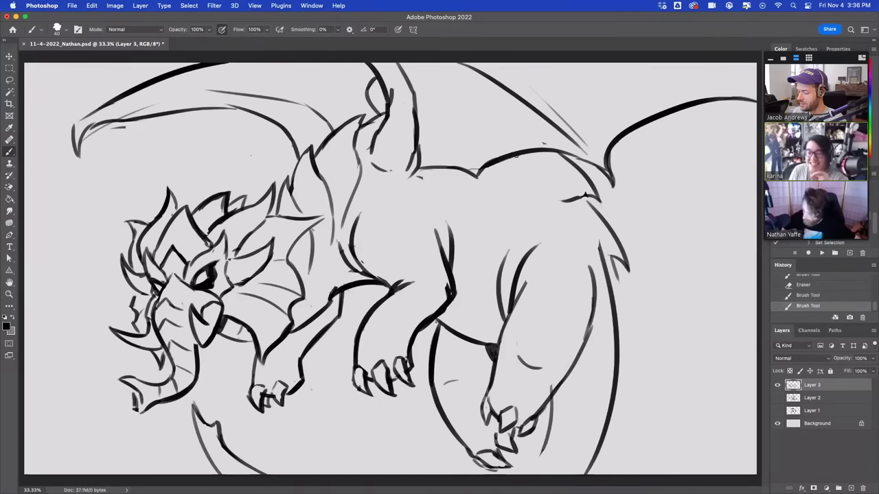
{"action": "mouse_move", "coordinate": [215, 473]}
{"action": "left_mouse_down"}
{"action": "mouse_move", "coordinate": [193, 446]}
{"action": "mouse_move", "coordinate": [210, 456]}
{"action": "mouse_move", "coordinate": [208, 467]}
{"action": "mouse_move", "coordinate": [206, 451]}
{"action": "mouse_move", "coordinate": [243, 463]}
{"action": "mouse_move", "coordinate": [217, 449]}
{"action": "mouse_move", "coordinate": [225, 454]}
{"action": "left_mouse_up"}
{"action": "left_click_drag", "start_coordinate": [224, 453], "coordinate": [215, 448]}
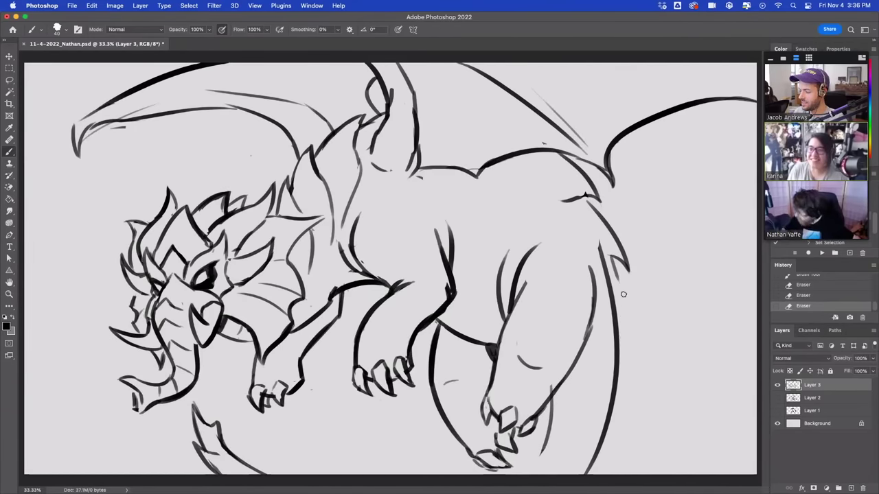
Step: Continue the spiked outer edge of the tail from the rump down to the bottom of the canvas
{"action": "mouse_move", "coordinate": [616, 274]}
{"action": "left_mouse_down"}
{"action": "mouse_move", "coordinate": [633, 342]}
{"action": "mouse_move", "coordinate": [620, 335]}
{"action": "mouse_move", "coordinate": [627, 411]}
{"action": "left_mouse_up"}
{"action": "key", "text": "super+z"}
{"action": "left_click_drag", "start_coordinate": [625, 340], "coordinate": [618, 430]}
{"action": "mouse_move", "coordinate": [618, 428]}
{"action": "left_mouse_down"}
{"action": "mouse_move", "coordinate": [605, 407]}
{"action": "mouse_move", "coordinate": [604, 469]}
{"action": "left_mouse_up"}
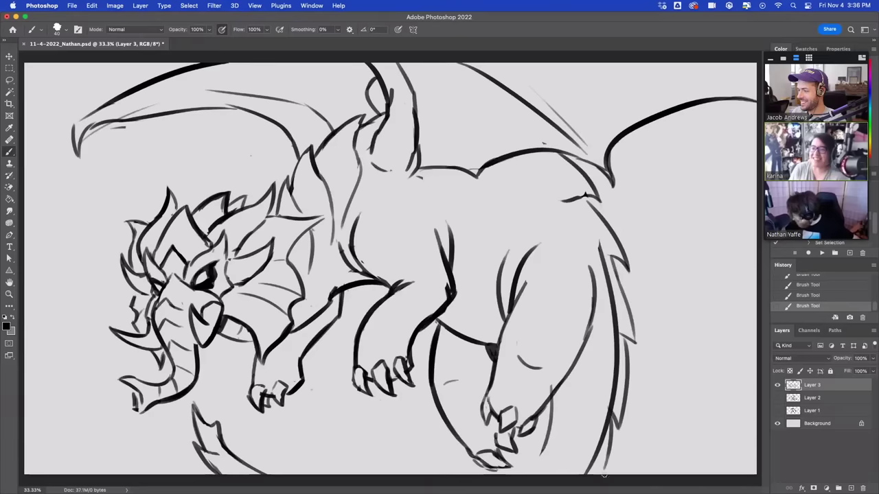
{"action": "key", "text": "super+z"}
{"action": "left_click_drag", "start_coordinate": [615, 425], "coordinate": [597, 475]}
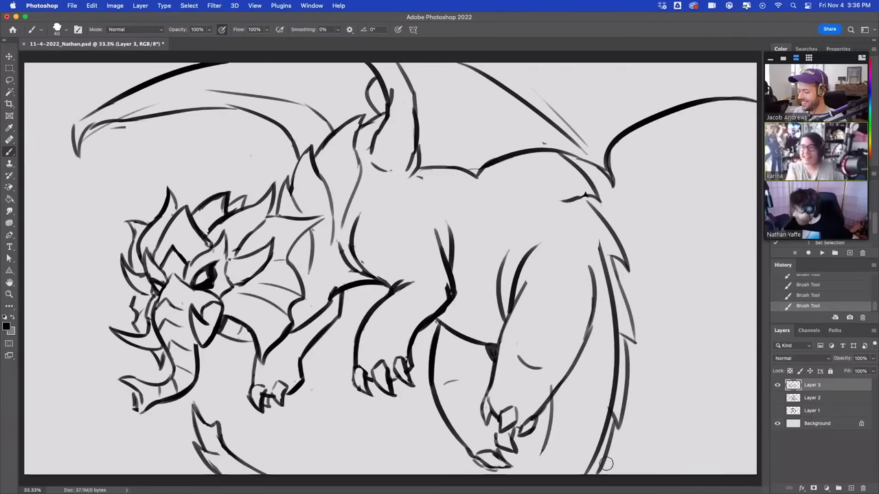
Step: Erase the old smooth tail contour inside the new spiked edge
{"action": "mouse_move", "coordinate": [614, 407]}
{"action": "left_mouse_down"}
{"action": "mouse_move", "coordinate": [614, 326]}
{"action": "mouse_move", "coordinate": [599, 253]}
{"action": "left_mouse_up"}
{"action": "left_click_drag", "start_coordinate": [605, 409], "coordinate": [586, 469]}
{"action": "left_click_drag", "start_coordinate": [588, 466], "coordinate": [586, 470]}
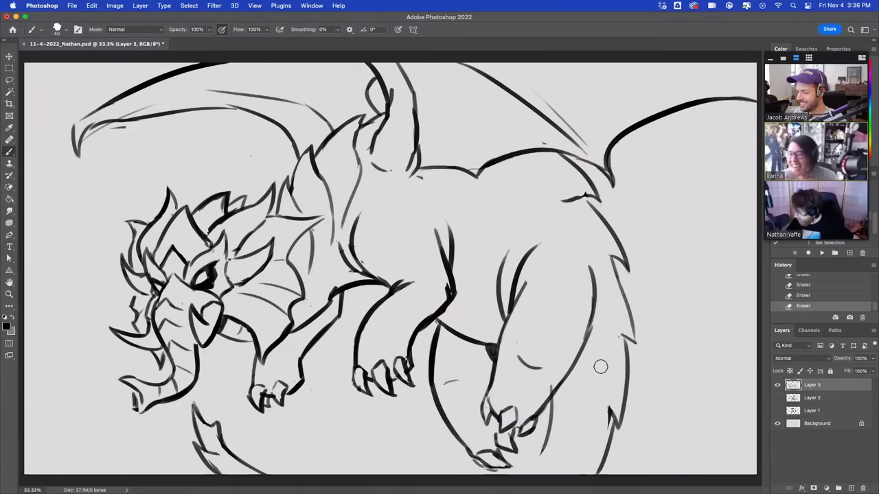
Step: Thicken the tail's inner contour behind the hind foot and trim its edges with the eraser
{"action": "mouse_move", "coordinate": [551, 400]}
{"action": "left_mouse_down"}
{"action": "mouse_move", "coordinate": [533, 479]}
{"action": "mouse_move", "coordinate": [544, 458]}
{"action": "left_mouse_up"}
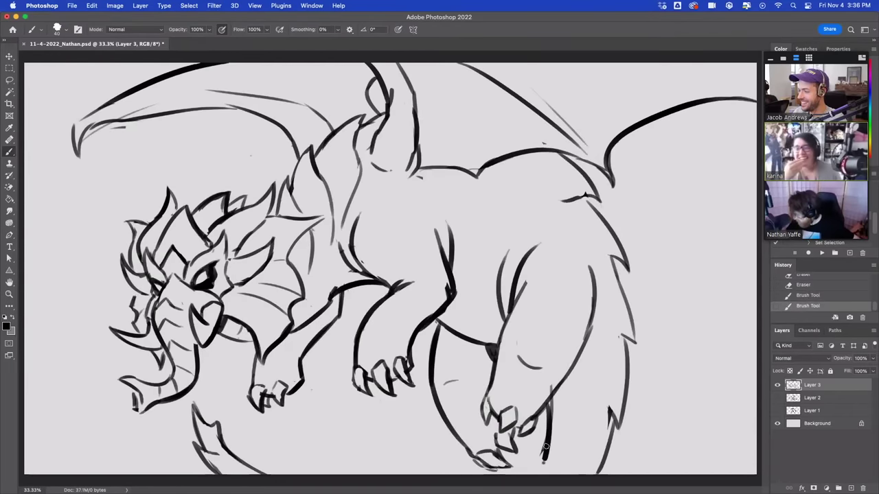
{"action": "left_click_drag", "start_coordinate": [550, 415], "coordinate": [547, 450]}
{"action": "left_click_drag", "start_coordinate": [549, 425], "coordinate": [541, 466]}
{"action": "key", "text": "e"}
{"action": "left_click_drag", "start_coordinate": [537, 425], "coordinate": [538, 469]}
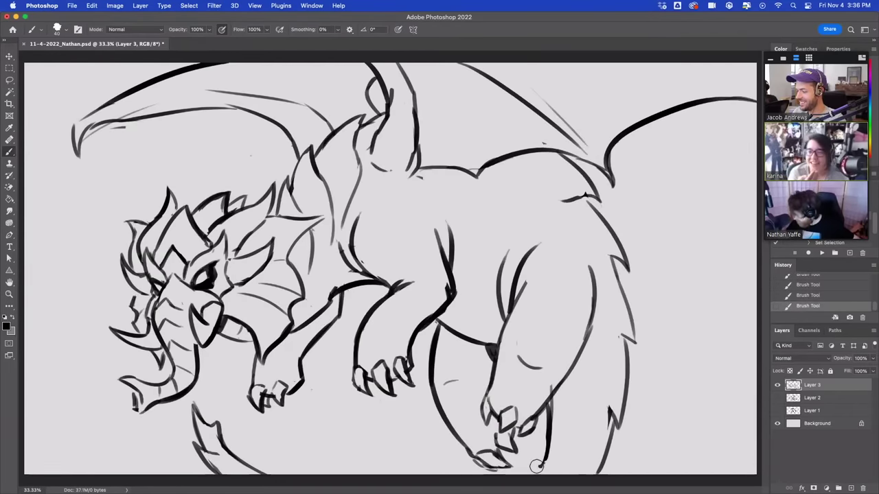
{"action": "left_click_drag", "start_coordinate": [555, 407], "coordinate": [551, 457]}
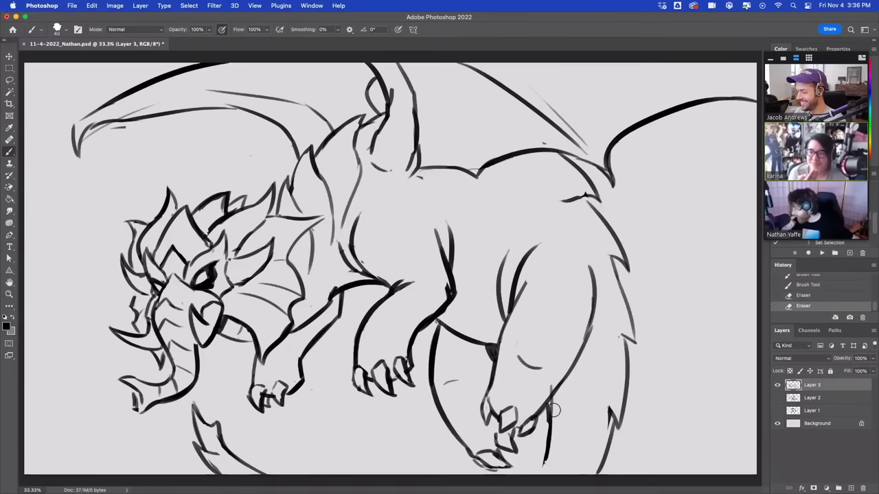
Step: Scale the dragon line art on Layer 3 down to 90.43% proportionally
{"action": "key", "text": "v"}
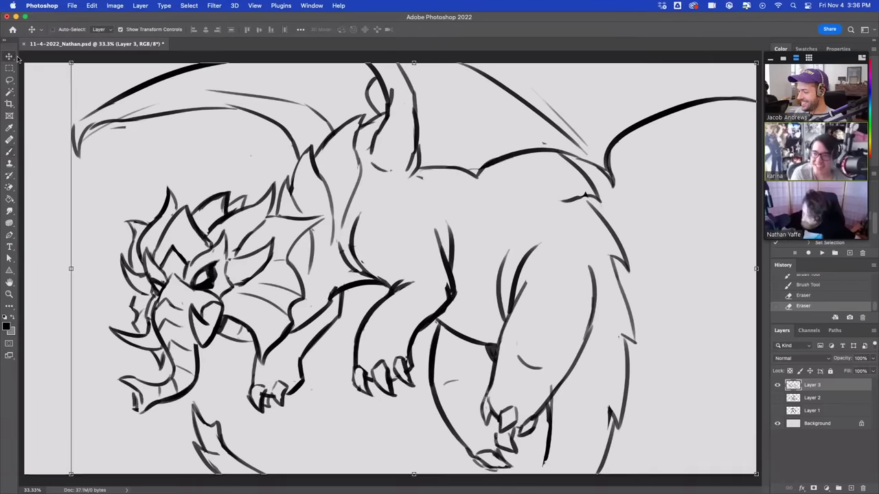
{"action": "left_click", "coordinate": [756, 475]}
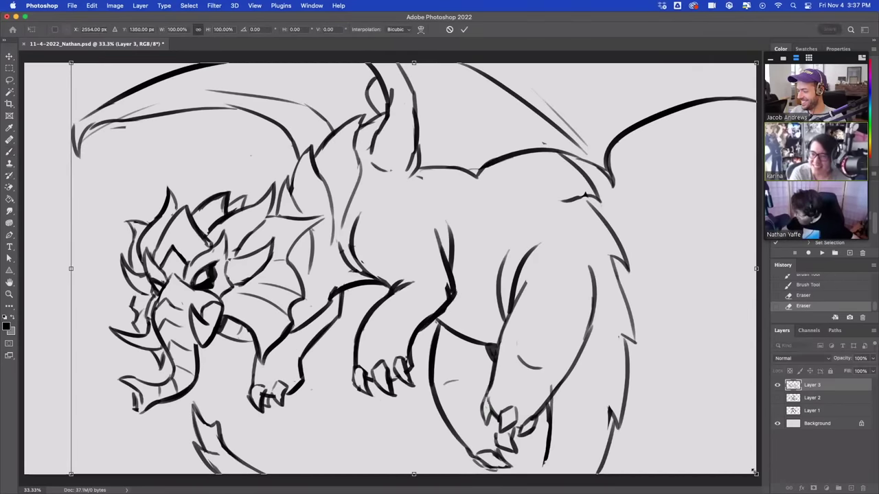
{"action": "left_click_drag", "start_coordinate": [753, 473], "coordinate": [689, 434]}
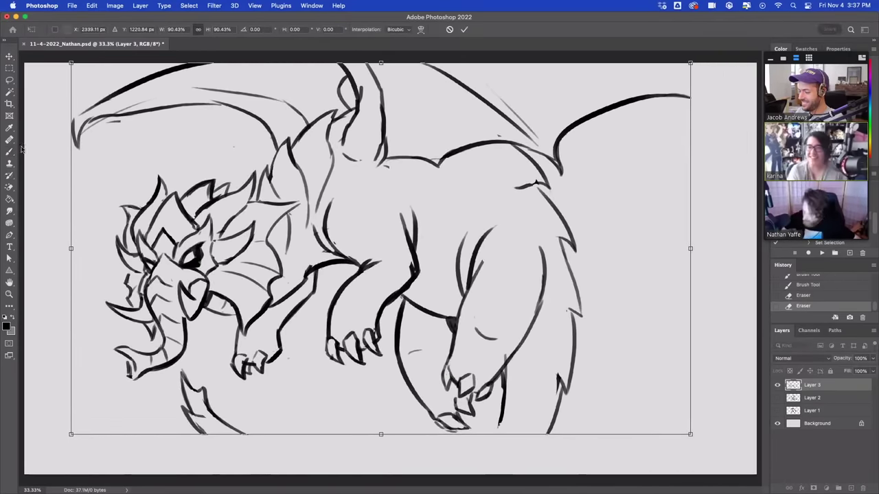
{"action": "key", "text": "Return"}
Step: Extend the tail's inner contour below the hind foot and erase the stray line end behind the leg
{"action": "left_click", "coordinate": [9, 151]}
{"action": "left_click_drag", "start_coordinate": [491, 437], "coordinate": [499, 368]}
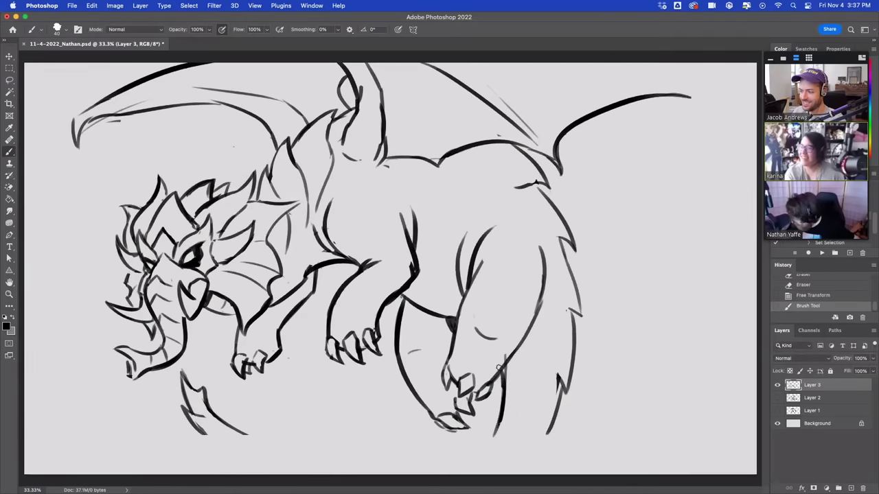
{"action": "left_click_drag", "start_coordinate": [493, 434], "coordinate": [501, 402]}
{"action": "key", "text": "e"}
{"action": "mouse_move", "coordinate": [511, 348]}
{"action": "left_mouse_down"}
{"action": "mouse_move", "coordinate": [500, 367]}
{"action": "mouse_move", "coordinate": [510, 386]}
{"action": "left_mouse_up"}
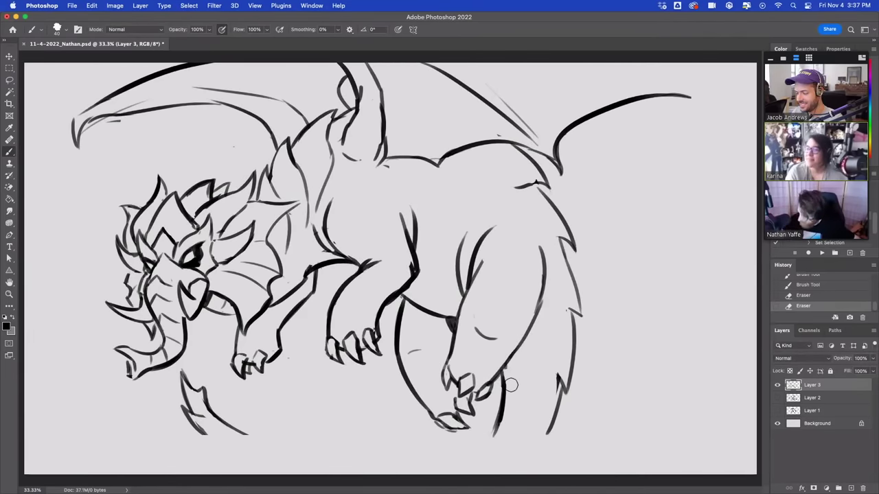
Step: Extend both edges of the tail tip down toward the bottom of the canvas and erase the old line ends
{"action": "left_click_drag", "start_coordinate": [207, 412], "coordinate": [287, 471]}
{"action": "left_click_drag", "start_coordinate": [183, 413], "coordinate": [230, 473]}
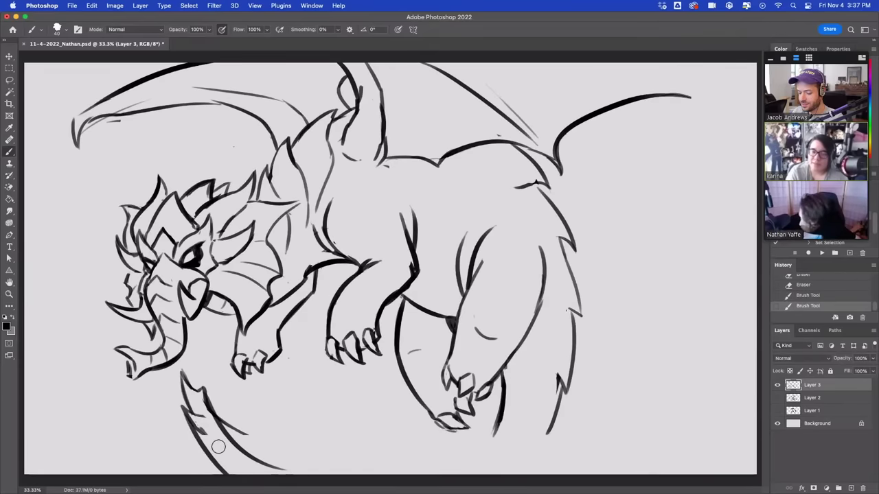
{"action": "mouse_move", "coordinate": [207, 436]}
{"action": "left_mouse_down"}
{"action": "mouse_move", "coordinate": [197, 422]}
{"action": "mouse_move", "coordinate": [248, 434]}
{"action": "left_mouse_up"}
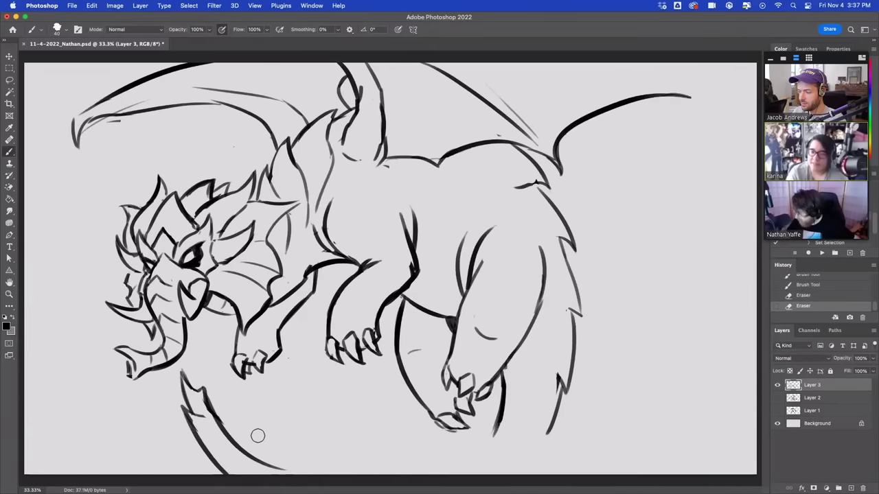
Step: Redraw the tail's inner contour as a bolder curve sweeping down from the hind foot toward the bottom of the canvas
{"action": "left_click_drag", "start_coordinate": [504, 399], "coordinate": [497, 420]}
{"action": "left_click_drag", "start_coordinate": [502, 372], "coordinate": [498, 386]}
{"action": "key", "text": "super+z"}
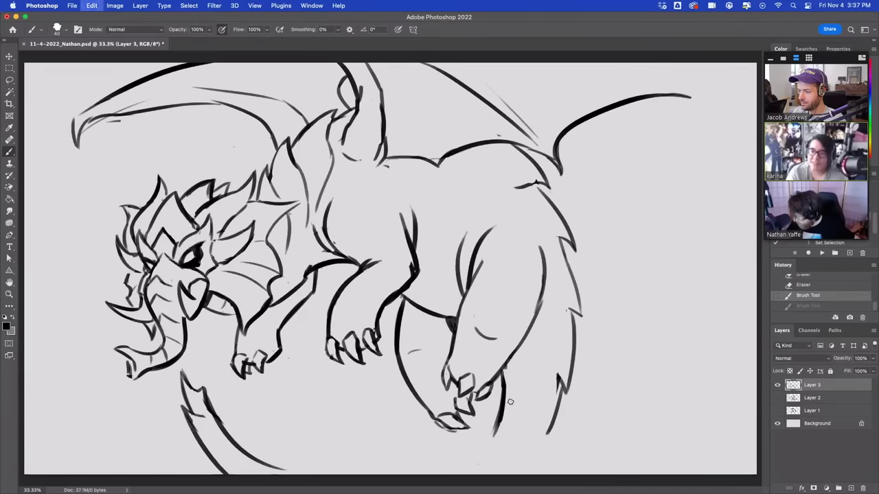
{"action": "key", "text": "super+shift+z"}
{"action": "key", "text": "super+z"}
{"action": "left_click_drag", "start_coordinate": [503, 379], "coordinate": [474, 461]}
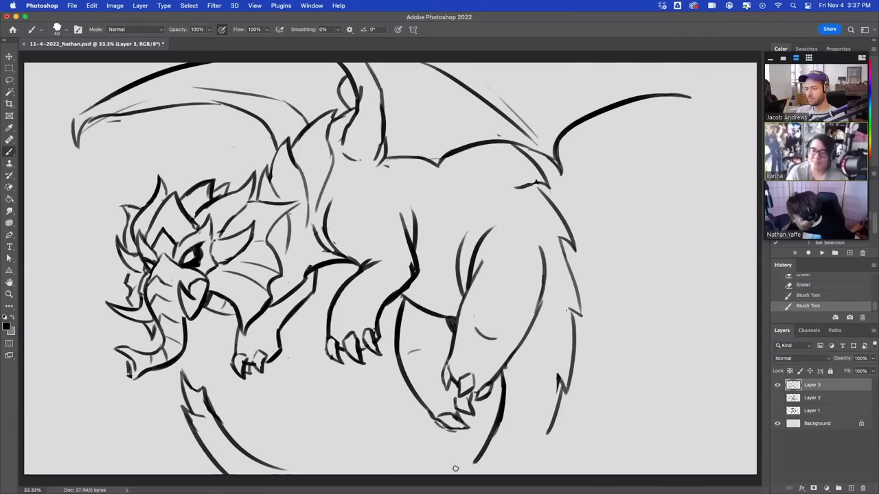
Step: Extend the tail's outer contour from its lowest spike down toward the bottom of the canvas
{"action": "left_click_drag", "start_coordinate": [562, 390], "coordinate": [541, 446]}
{"action": "key", "text": "super+z"}
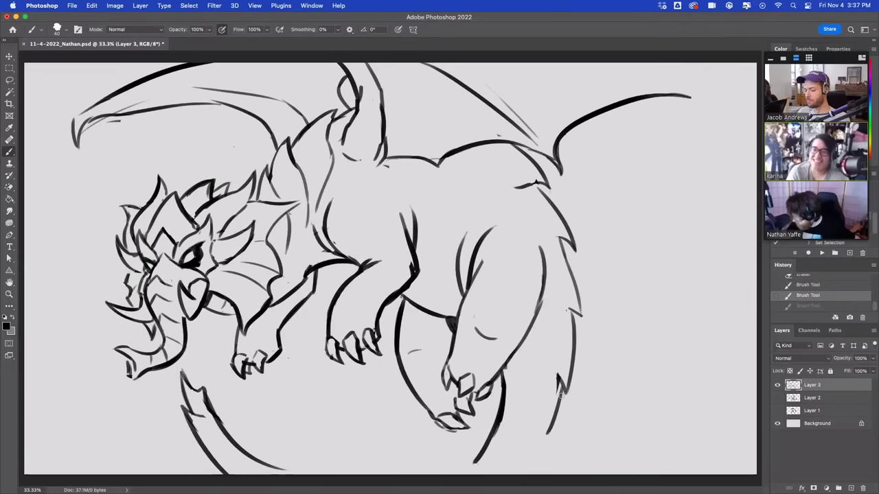
{"action": "key", "text": "super+shift+z"}
{"action": "key", "text": "super+z"}
{"action": "left_click_drag", "start_coordinate": [562, 392], "coordinate": [528, 466]}
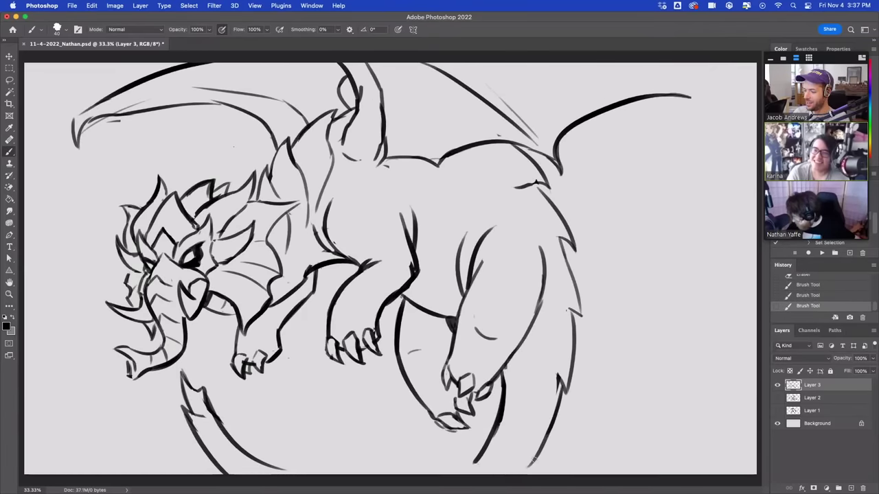
Step: Move the dragon line art on Layer 3 down and to the right to center it on the canvas
{"action": "key", "text": "v"}
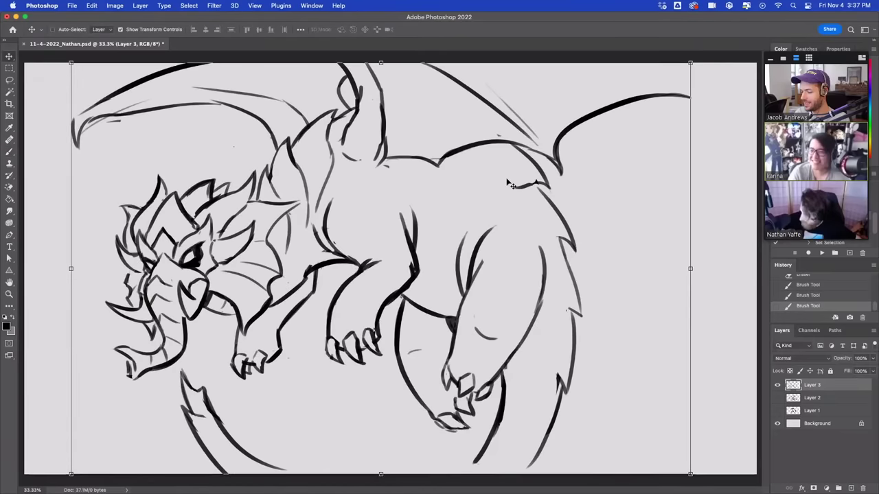
{"action": "mouse_move", "coordinate": [508, 178]}
{"action": "left_mouse_down"}
{"action": "mouse_move", "coordinate": [527, 202]}
{"action": "mouse_move", "coordinate": [575, 223]}
{"action": "mouse_move", "coordinate": [569, 214]}
{"action": "mouse_move", "coordinate": [578, 212]}
{"action": "mouse_move", "coordinate": [587, 237]}
{"action": "left_mouse_up"}
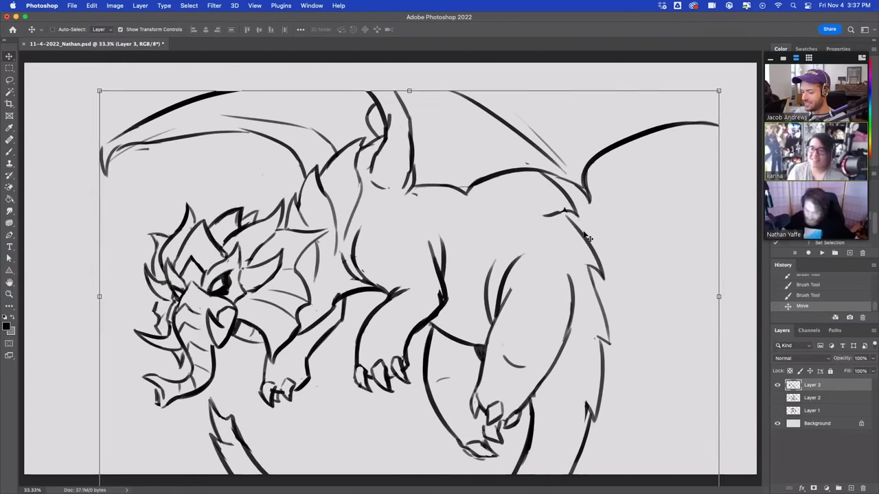
Step: Lasso the dragon's head and scale it up proportionally to about 115%, shifting it slightly left and upward
{"action": "left_click", "coordinate": [10, 81]}
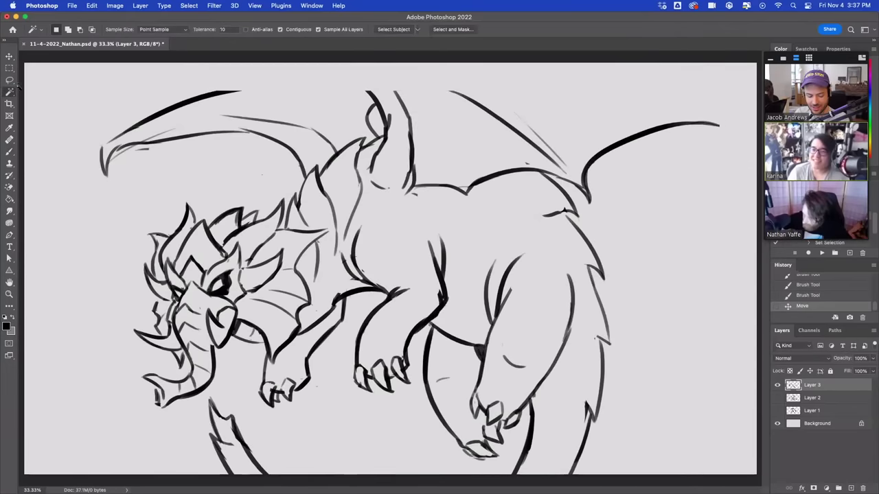
{"action": "mouse_move", "coordinate": [118, 252]}
{"action": "left_mouse_down"}
{"action": "mouse_move", "coordinate": [193, 421]}
{"action": "mouse_move", "coordinate": [255, 350]}
{"action": "mouse_move", "coordinate": [282, 367]}
{"action": "mouse_move", "coordinate": [313, 335]}
{"action": "mouse_move", "coordinate": [322, 248]}
{"action": "mouse_move", "coordinate": [338, 228]}
{"action": "mouse_move", "coordinate": [147, 195]}
{"action": "mouse_move", "coordinate": [119, 250]}
{"action": "left_mouse_up"}
{"action": "key", "text": "v"}
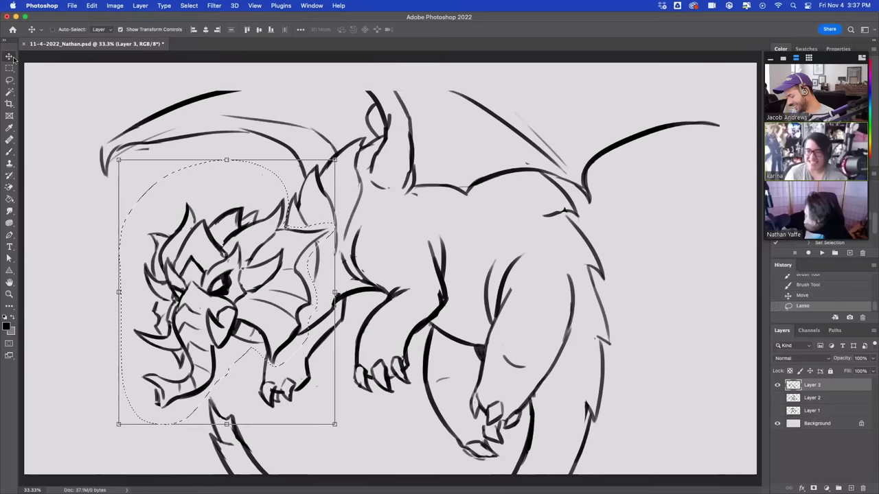
{"action": "left_click", "coordinate": [336, 426]}
{"action": "left_click_drag", "start_coordinate": [334, 424], "coordinate": [344, 435]}
{"action": "left_click_drag", "start_coordinate": [302, 317], "coordinate": [294, 318]}
{"action": "left_click_drag", "start_coordinate": [335, 433], "coordinate": [344, 445]}
{"action": "left_click_drag", "start_coordinate": [318, 377], "coordinate": [308, 368]}
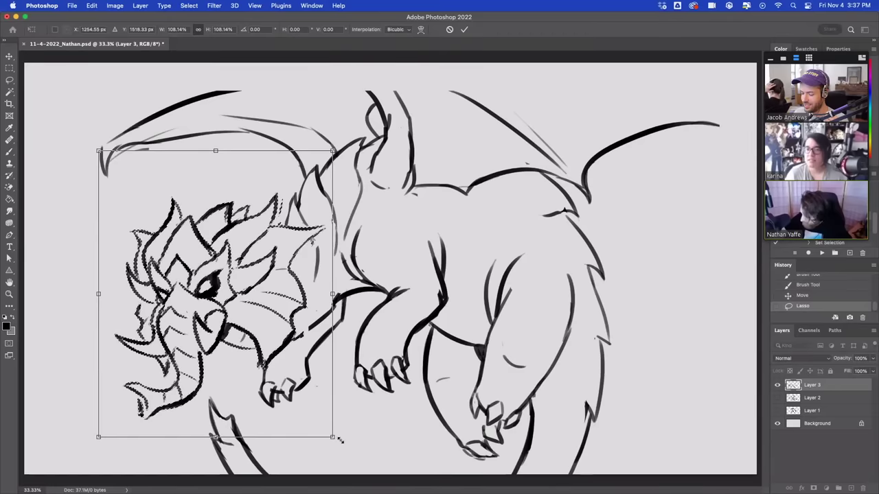
{"action": "left_click_drag", "start_coordinate": [339, 440], "coordinate": [345, 446]}
{"action": "mouse_move", "coordinate": [315, 395]}
{"action": "left_mouse_down"}
{"action": "mouse_move", "coordinate": [317, 383]}
{"action": "mouse_move", "coordinate": [325, 392]}
{"action": "left_mouse_up"}
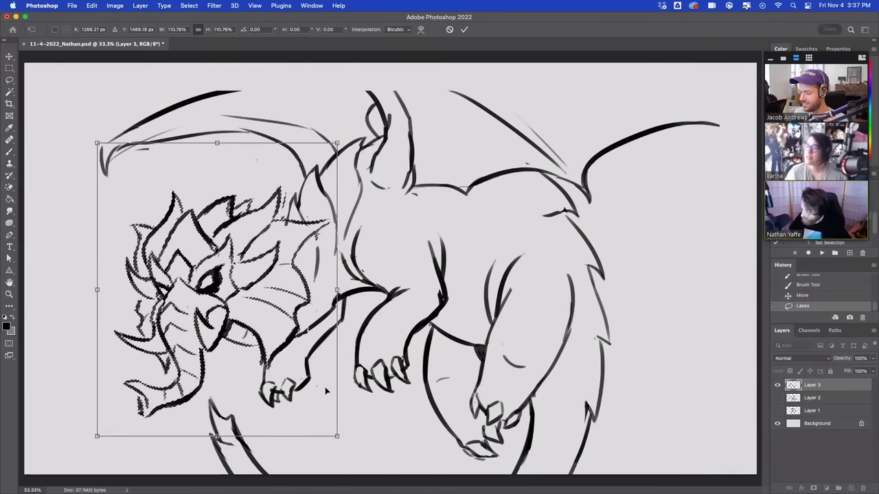
{"action": "left_click_drag", "start_coordinate": [97, 143], "coordinate": [84, 128]}
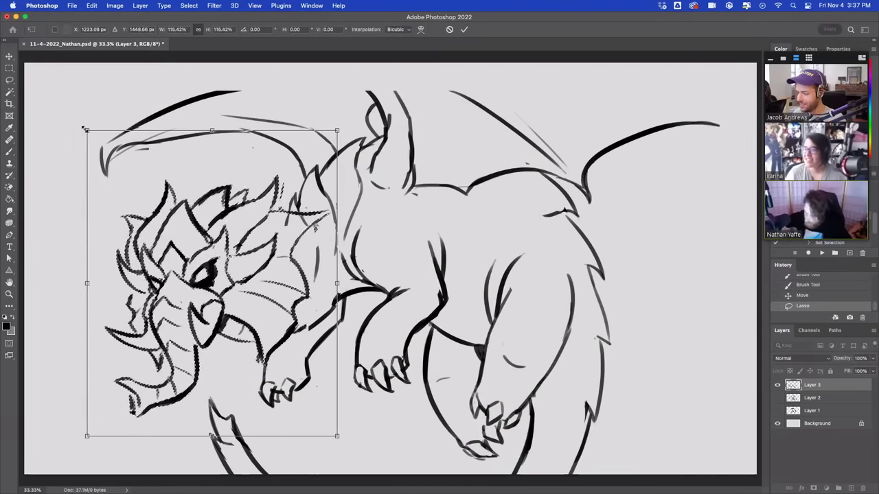
{"action": "key", "text": "Return"}
{"action": "key", "text": "super+d"}
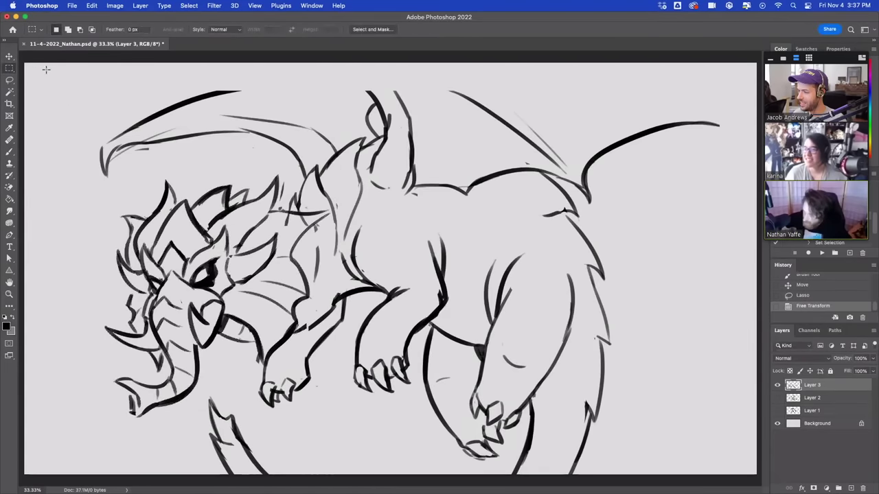
Step: Erase the stray and overlapping lines around the enlarged head's spikes and where it meets the neck
{"action": "left_click", "coordinate": [12, 151]}
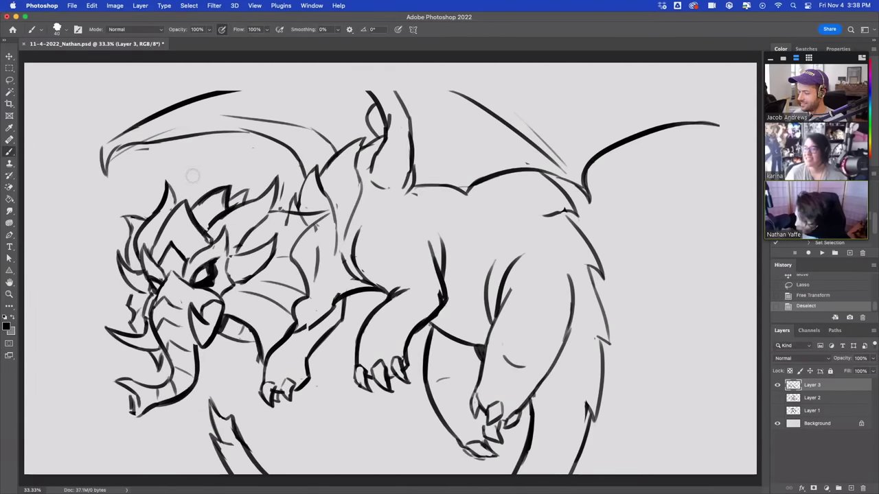
{"action": "left_click_drag", "start_coordinate": [178, 185], "coordinate": [142, 215]}
{"action": "left_click_drag", "start_coordinate": [133, 292], "coordinate": [137, 300]}
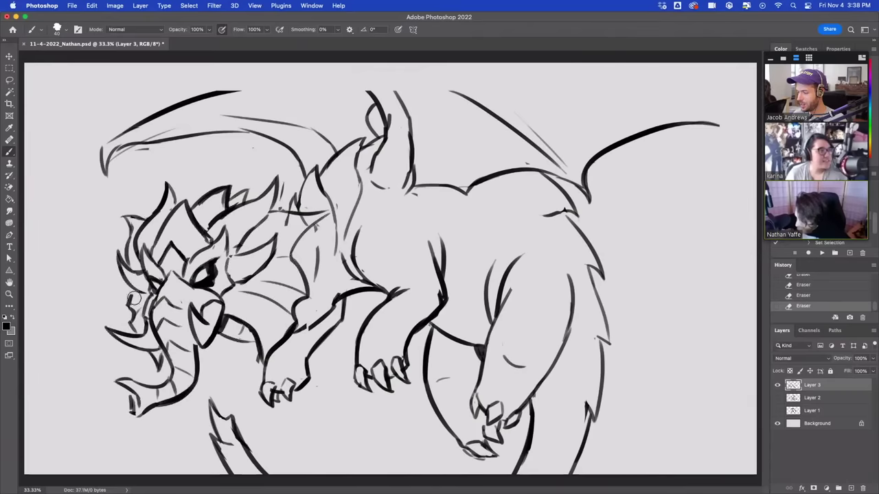
{"action": "left_click_drag", "start_coordinate": [294, 221], "coordinate": [305, 221]}
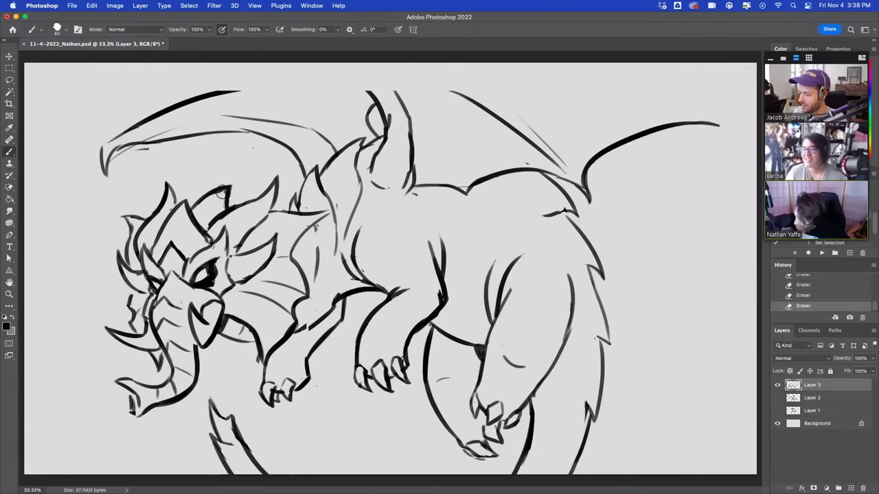
Step: Redraw the neck line behind the rear horn and clean up the frill's pointed tip
{"action": "mouse_move", "coordinate": [231, 201]}
{"action": "left_mouse_down"}
{"action": "mouse_move", "coordinate": [258, 195]}
{"action": "mouse_move", "coordinate": [289, 203]}
{"action": "mouse_move", "coordinate": [293, 197]}
{"action": "mouse_move", "coordinate": [298, 205]}
{"action": "mouse_move", "coordinate": [295, 194]}
{"action": "mouse_move", "coordinate": [307, 211]}
{"action": "left_mouse_up"}
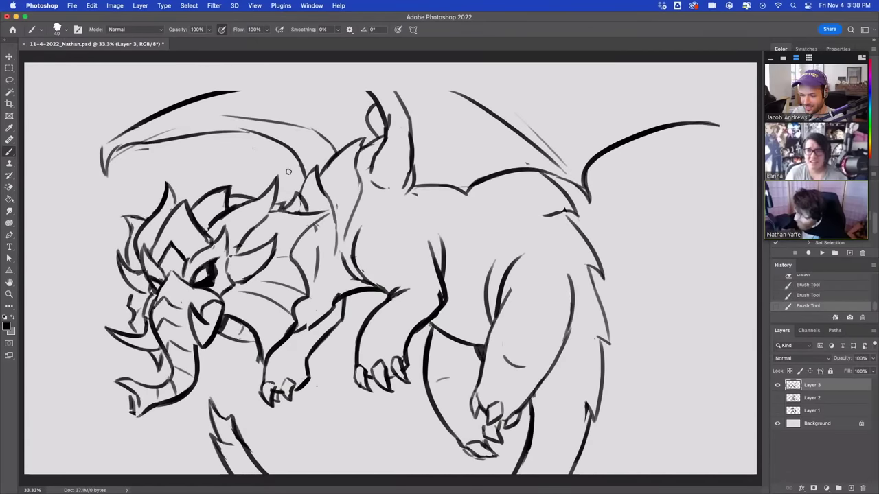
{"action": "key", "text": "super+z"}
{"action": "key", "text": "super+z"}
{"action": "key", "text": "super+z"}
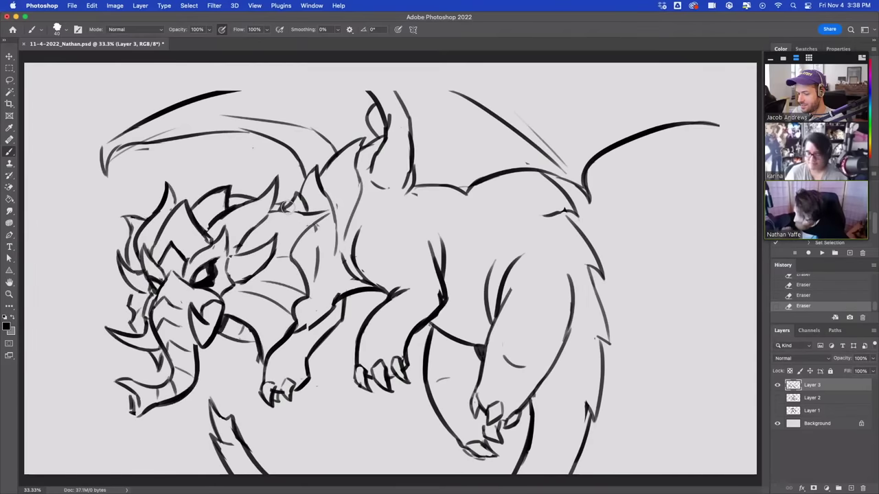
{"action": "mouse_move", "coordinate": [283, 208]}
{"action": "left_mouse_down"}
{"action": "mouse_move", "coordinate": [325, 215]}
{"action": "mouse_move", "coordinate": [313, 215]}
{"action": "left_mouse_up"}
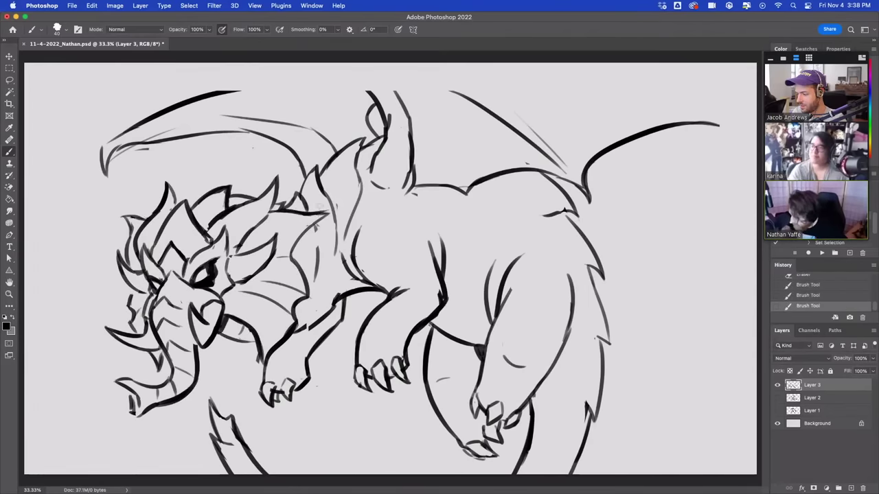
{"action": "key", "text": "e"}
{"action": "mouse_move", "coordinate": [317, 207]}
{"action": "left_mouse_down"}
{"action": "mouse_move", "coordinate": [324, 214]}
{"action": "mouse_move", "coordinate": [305, 242]}
{"action": "mouse_move", "coordinate": [329, 217]}
{"action": "mouse_move", "coordinate": [315, 223]}
{"action": "left_mouse_up"}
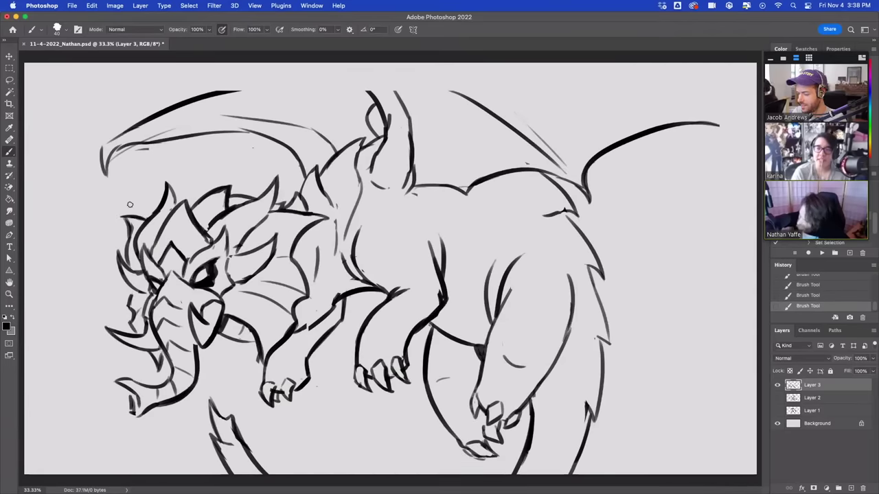
Step: Erase the frill's pointed tip and redraw its rear edge as a curve up toward the neck
{"action": "left_click_drag", "start_coordinate": [133, 230], "coordinate": [127, 220]}
{"action": "mouse_move", "coordinate": [328, 211]}
{"action": "left_mouse_down"}
{"action": "mouse_move", "coordinate": [314, 210]}
{"action": "mouse_move", "coordinate": [327, 224]}
{"action": "mouse_move", "coordinate": [299, 203]}
{"action": "left_mouse_up"}
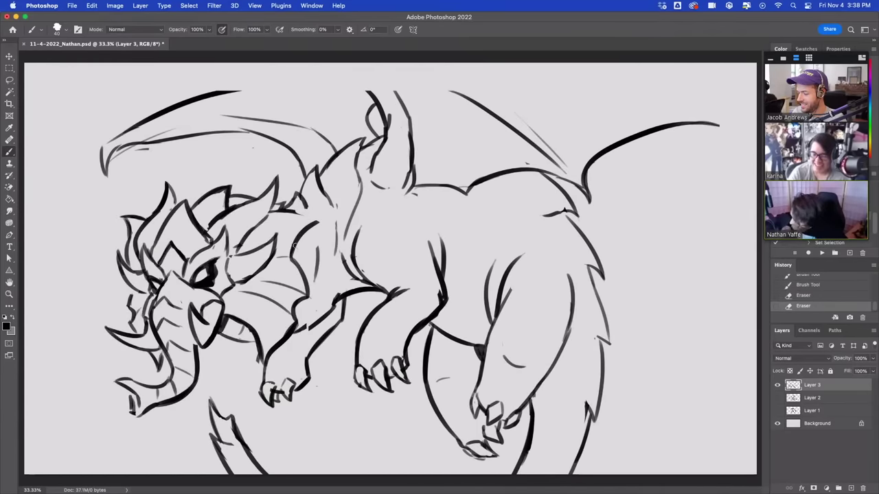
{"action": "left_click_drag", "start_coordinate": [295, 246], "coordinate": [326, 210]}
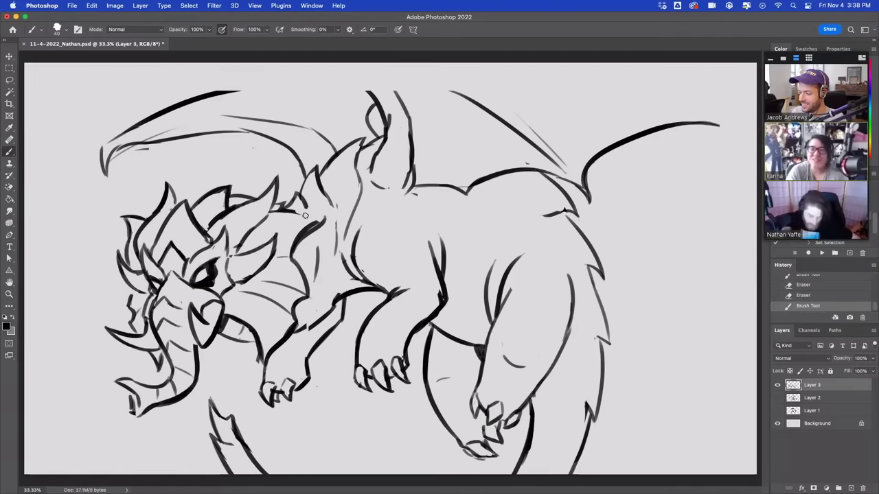
{"action": "key", "text": "super+z"}
{"action": "mouse_move", "coordinate": [305, 216]}
{"action": "left_mouse_down"}
{"action": "mouse_move", "coordinate": [305, 247]}
{"action": "mouse_move", "coordinate": [288, 209]}
{"action": "mouse_move", "coordinate": [297, 213]}
{"action": "left_mouse_up"}
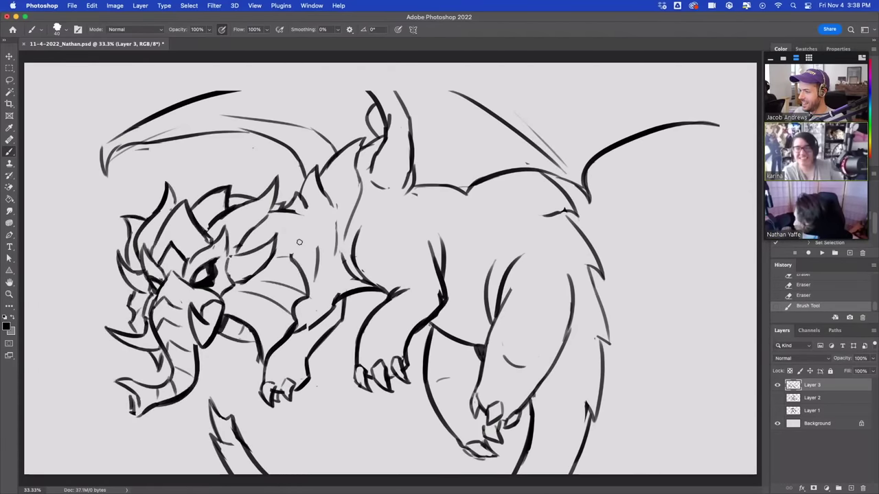
{"action": "left_click_drag", "start_coordinate": [293, 255], "coordinate": [318, 226]}
{"action": "key", "text": "super+z"}
{"action": "left_click_drag", "start_coordinate": [292, 256], "coordinate": [326, 219]}
Step: Redraw the frill's upper edge as a bolder, higher arch behind the horn and erase the old lines beneath it
{"action": "key", "text": "super+z"}
{"action": "key", "text": "shift+super+z"}
{"action": "key", "text": "super+z"}
{"action": "key", "text": "shift+super+z"}
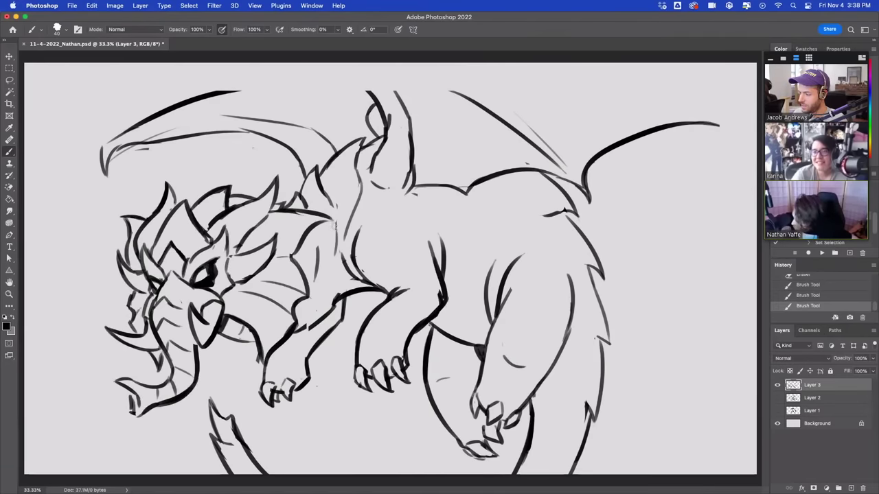
{"action": "key", "text": "super+z"}
{"action": "key", "text": "shift+super+z"}
{"action": "key", "text": "super+z"}
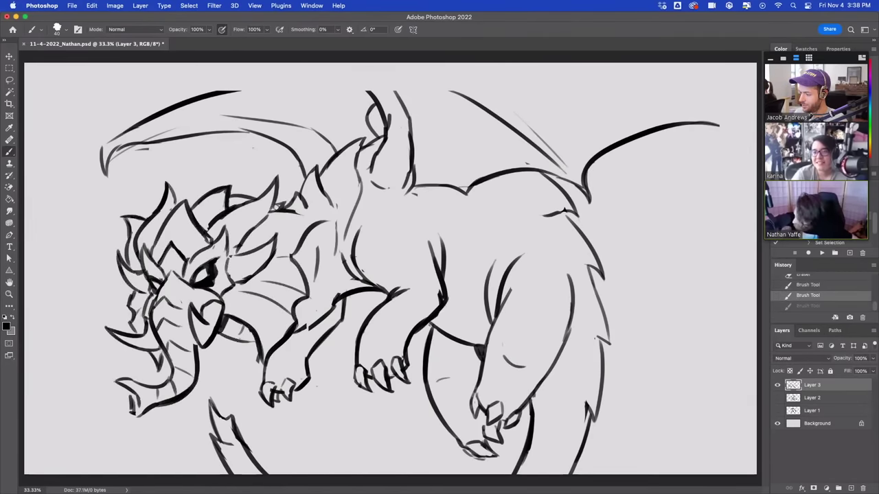
{"action": "key", "text": "shift+super+z"}
{"action": "key", "text": "super+z"}
{"action": "key", "text": "shift+super+z"}
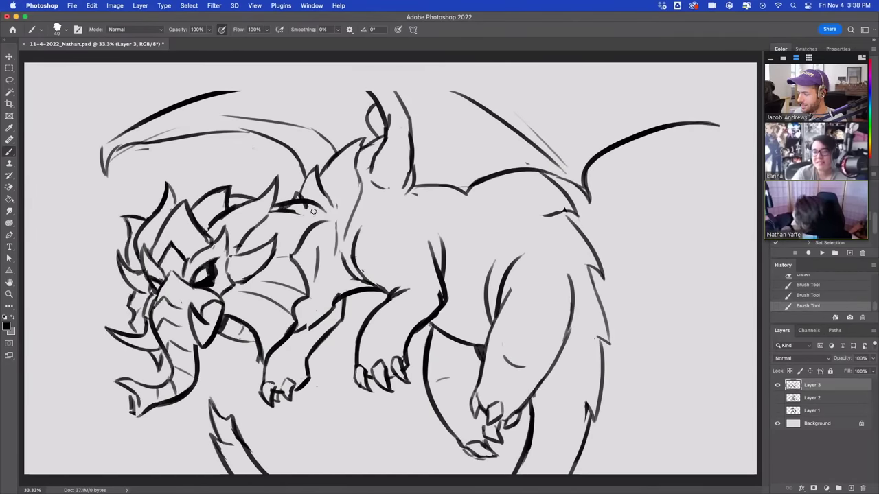
{"action": "key", "text": "super+z"}
{"action": "mouse_move", "coordinate": [274, 208]}
{"action": "left_mouse_down"}
{"action": "mouse_move", "coordinate": [328, 220]}
{"action": "mouse_move", "coordinate": [280, 214]}
{"action": "left_mouse_up"}
{"action": "left_click_drag", "start_coordinate": [280, 213], "coordinate": [285, 198]}
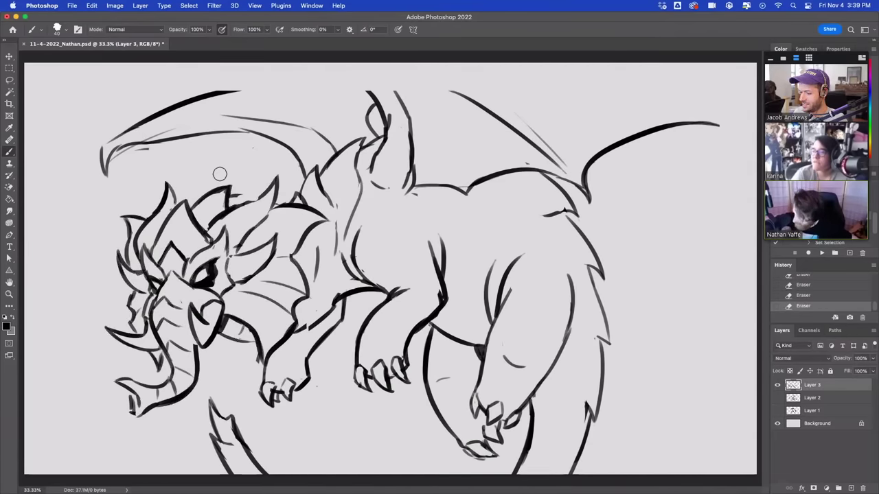
Step: Rework the spiked ridge line between the head crest and the neck, running behind the long rear horn
{"action": "mouse_move", "coordinate": [231, 207]}
{"action": "left_mouse_down"}
{"action": "mouse_move", "coordinate": [270, 185]}
{"action": "mouse_move", "coordinate": [230, 205]}
{"action": "mouse_move", "coordinate": [267, 180]}
{"action": "mouse_move", "coordinate": [238, 205]}
{"action": "mouse_move", "coordinate": [270, 184]}
{"action": "mouse_move", "coordinate": [246, 197]}
{"action": "mouse_move", "coordinate": [268, 188]}
{"action": "mouse_move", "coordinate": [283, 204]}
{"action": "left_mouse_up"}
{"action": "key", "text": "super+z"}
{"action": "key", "text": "shift+super+z"}
{"action": "key", "text": "super+z"}
{"action": "key", "text": "super+z"}
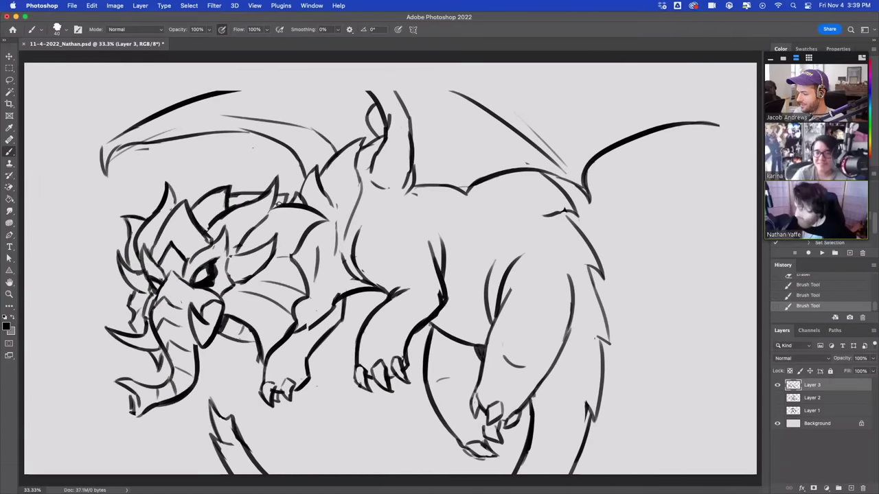
{"action": "key", "text": "super+z"}
{"action": "key", "text": "super+z"}
{"action": "key", "text": "super+z"}
{"action": "left_click_drag", "start_coordinate": [230, 197], "coordinate": [260, 188]}
{"action": "mouse_move", "coordinate": [260, 187]}
{"action": "left_mouse_down"}
{"action": "mouse_move", "coordinate": [258, 199]}
{"action": "mouse_move", "coordinate": [287, 197]}
{"action": "mouse_move", "coordinate": [284, 204]}
{"action": "left_mouse_up"}
{"action": "key", "text": "super+z"}
{"action": "key", "text": "super+z"}
{"action": "key", "text": "super+z"}
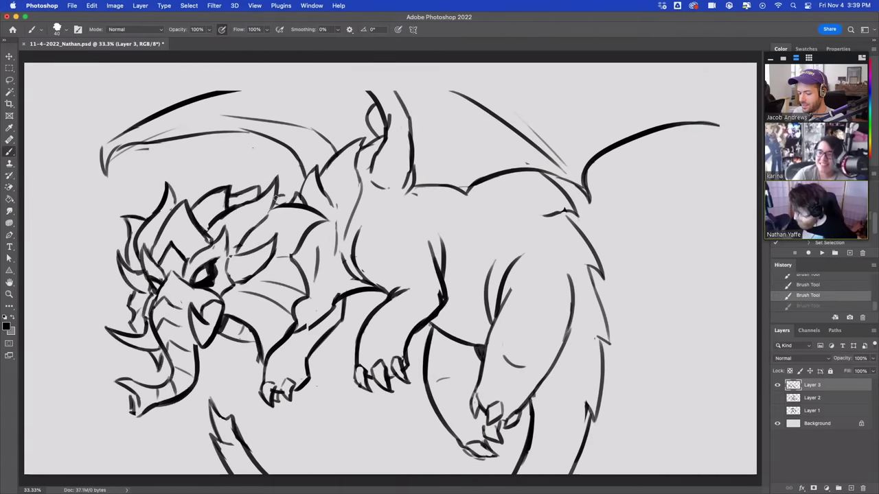
{"action": "key", "text": "shift+super+z"}
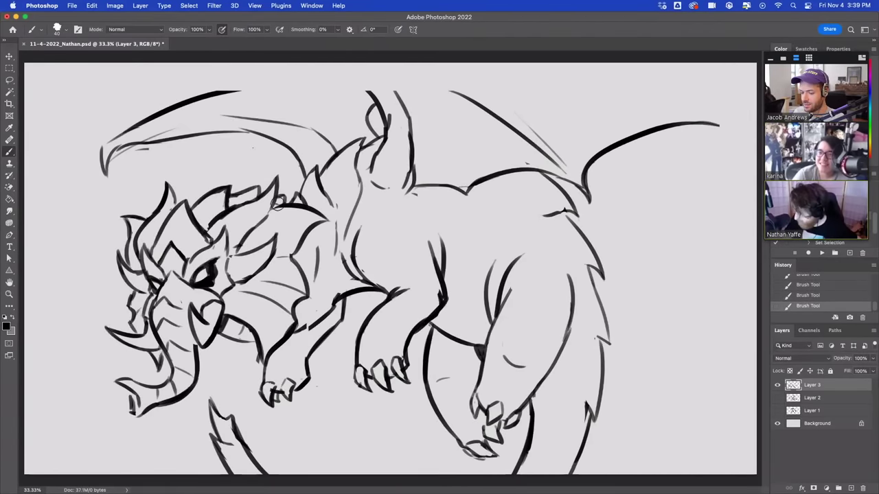
Step: Clean up the long rear horn and redraw its outline with bolder lines from tip to base
{"action": "left_click_drag", "start_coordinate": [279, 201], "coordinate": [273, 207]}
{"action": "left_click_drag", "start_coordinate": [278, 203], "coordinate": [269, 229]}
{"action": "key", "text": "super+z"}
{"action": "key", "text": "shift+super+z"}
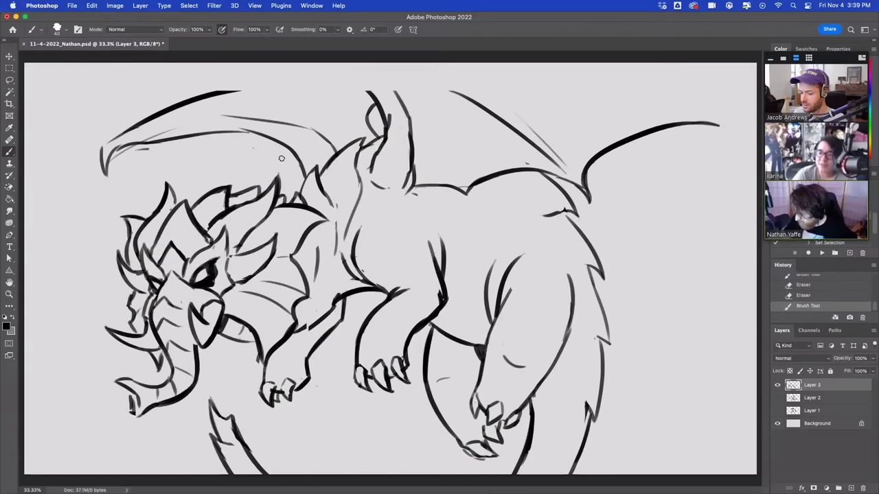
{"action": "mouse_move", "coordinate": [203, 232]}
{"action": "left_mouse_down"}
{"action": "mouse_move", "coordinate": [220, 215]}
{"action": "mouse_move", "coordinate": [205, 232]}
{"action": "mouse_move", "coordinate": [211, 237]}
{"action": "mouse_move", "coordinate": [214, 222]}
{"action": "mouse_move", "coordinate": [205, 231]}
{"action": "mouse_move", "coordinate": [226, 211]}
{"action": "mouse_move", "coordinate": [199, 203]}
{"action": "left_mouse_up"}
{"action": "key", "text": "super+z"}
{"action": "key", "text": "shift+super+z"}
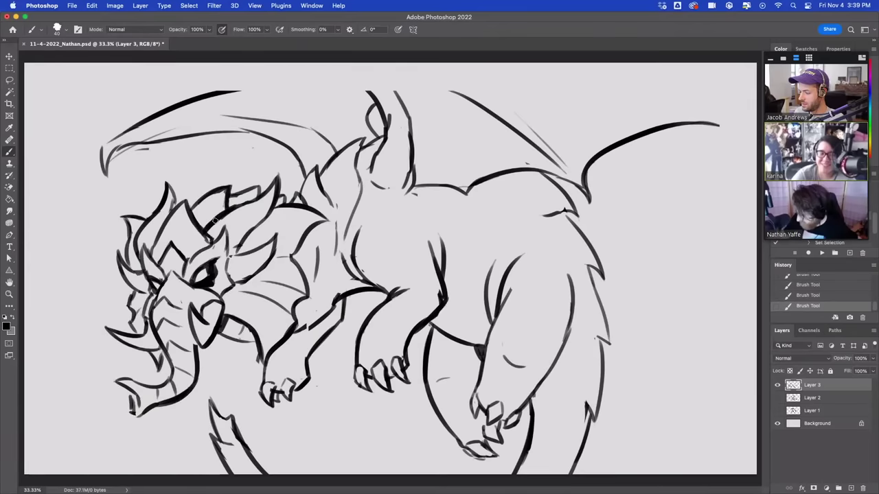
Step: Tidy the line junctions at the rear horn's base and brow, erasing the overlaps between the head spikes
{"action": "left_click_drag", "start_coordinate": [206, 239], "coordinate": [209, 242]}
{"action": "left_click_drag", "start_coordinate": [207, 240], "coordinate": [204, 234]}
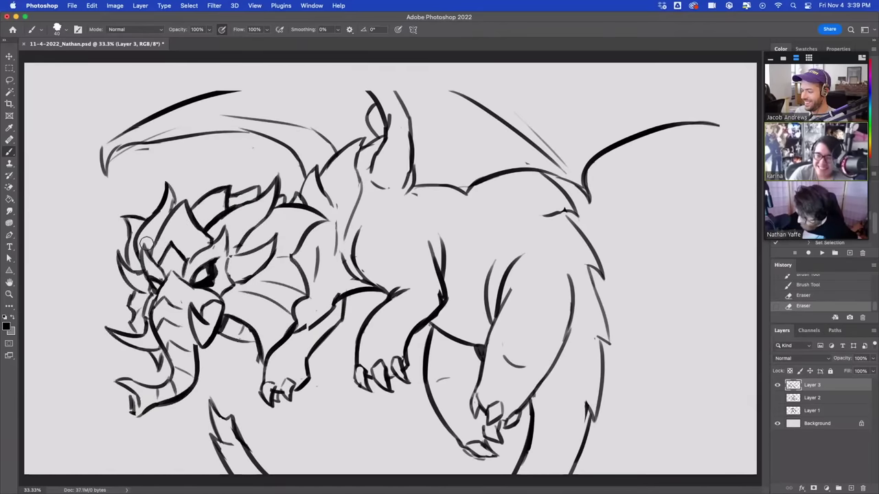
{"action": "mouse_move", "coordinate": [147, 245]}
{"action": "left_mouse_down"}
{"action": "mouse_move", "coordinate": [155, 269]}
{"action": "mouse_move", "coordinate": [143, 264]}
{"action": "mouse_move", "coordinate": [156, 268]}
{"action": "left_mouse_up"}
{"action": "key", "text": "b"}
{"action": "mouse_move", "coordinate": [211, 245]}
{"action": "left_mouse_down"}
{"action": "mouse_move", "coordinate": [224, 228]}
{"action": "mouse_move", "coordinate": [227, 262]}
{"action": "mouse_move", "coordinate": [225, 242]}
{"action": "left_mouse_up"}
{"action": "mouse_move", "coordinate": [225, 241]}
{"action": "left_mouse_down"}
{"action": "mouse_move", "coordinate": [224, 253]}
{"action": "mouse_move", "coordinate": [221, 244]}
{"action": "left_mouse_up"}
{"action": "left_click_drag", "start_coordinate": [221, 246], "coordinate": [217, 239]}
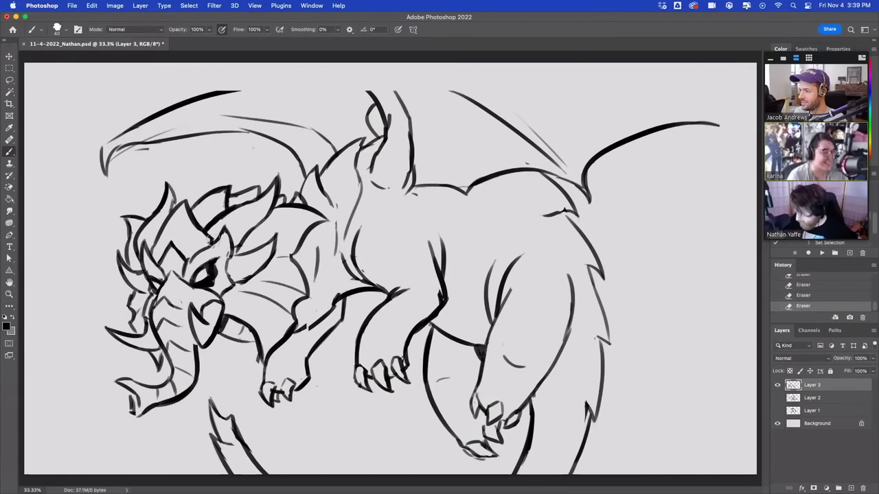
{"action": "key", "text": "h"}
{"action": "left_click", "coordinate": [209, 235]}
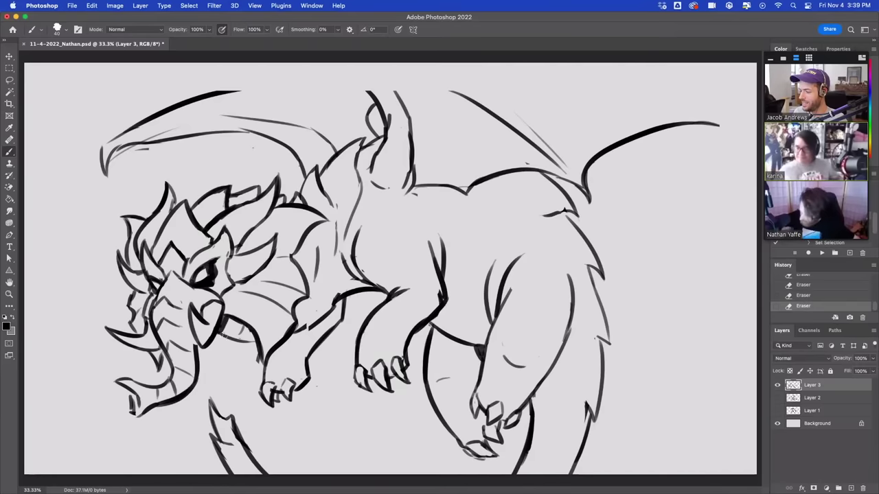
Step: Strengthen the line under the jaw and connect the frill's lower edge to the far foreleg and chest
{"action": "left_click_drag", "start_coordinate": [219, 333], "coordinate": [257, 343]}
{"action": "left_click_drag", "start_coordinate": [328, 313], "coordinate": [296, 332]}
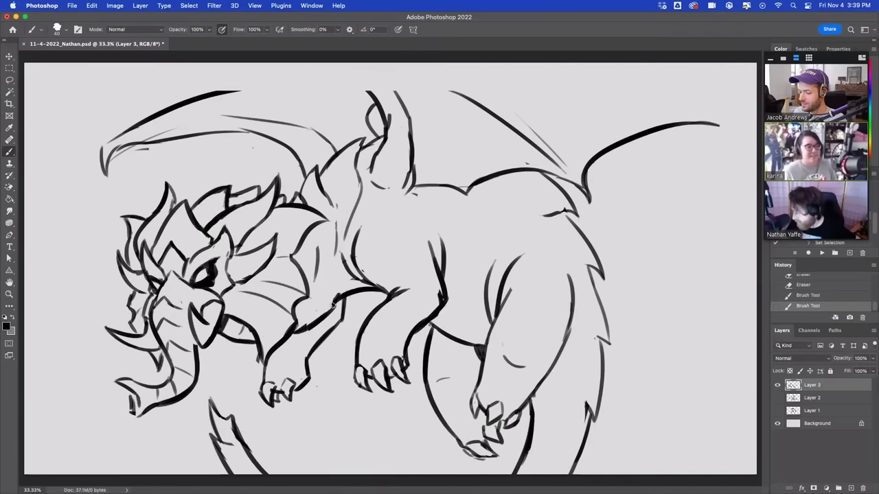
{"action": "left_click_drag", "start_coordinate": [337, 283], "coordinate": [335, 295]}
{"action": "left_click_drag", "start_coordinate": [335, 296], "coordinate": [322, 323]}
{"action": "mouse_move", "coordinate": [335, 298]}
{"action": "left_mouse_down"}
{"action": "mouse_move", "coordinate": [321, 320]}
{"action": "mouse_move", "coordinate": [355, 288]}
{"action": "left_mouse_up"}
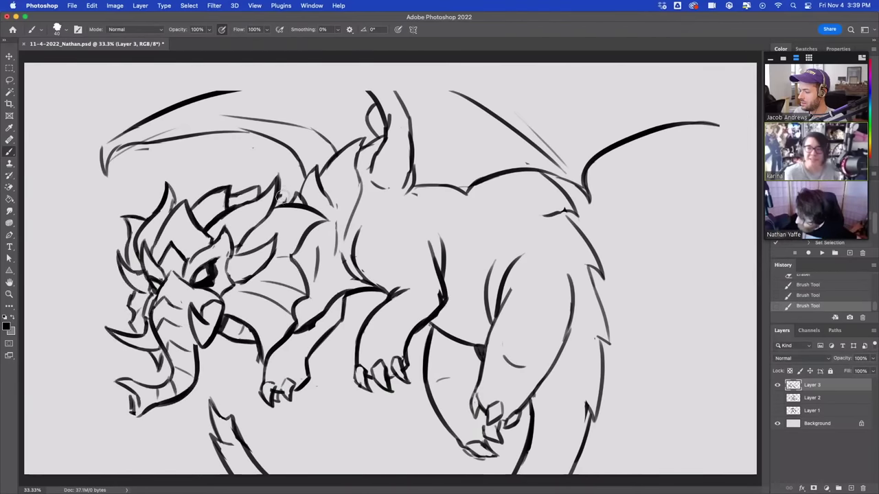
Step: Replace the ridge behind the head crest with a row of small pointed spikes leading toward the long rear horn
{"action": "mouse_move", "coordinate": [284, 195]}
{"action": "left_mouse_down"}
{"action": "mouse_move", "coordinate": [288, 188]}
{"action": "mouse_move", "coordinate": [241, 192]}
{"action": "mouse_move", "coordinate": [271, 190]}
{"action": "left_mouse_up"}
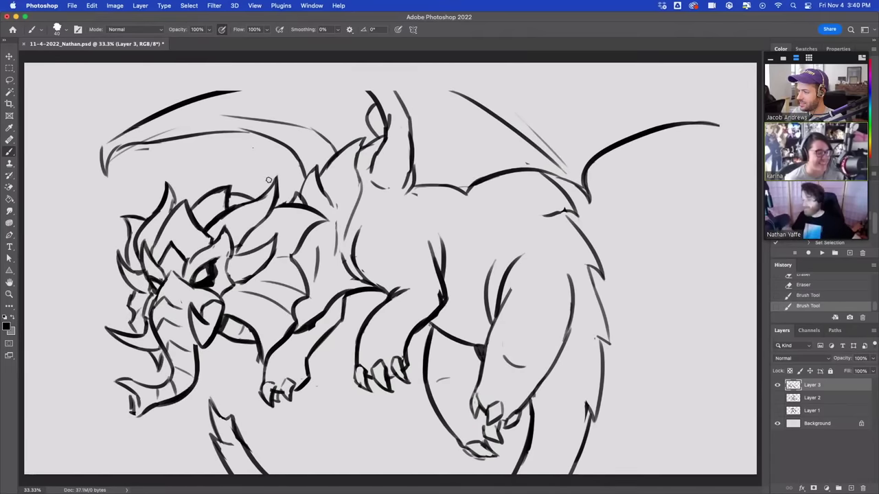
{"action": "mouse_move", "coordinate": [223, 204]}
{"action": "left_mouse_down"}
{"action": "mouse_move", "coordinate": [248, 195]}
{"action": "mouse_move", "coordinate": [226, 182]}
{"action": "mouse_move", "coordinate": [197, 203]}
{"action": "mouse_move", "coordinate": [213, 192]}
{"action": "mouse_move", "coordinate": [215, 218]}
{"action": "mouse_move", "coordinate": [210, 207]}
{"action": "mouse_move", "coordinate": [236, 206]}
{"action": "left_mouse_up"}
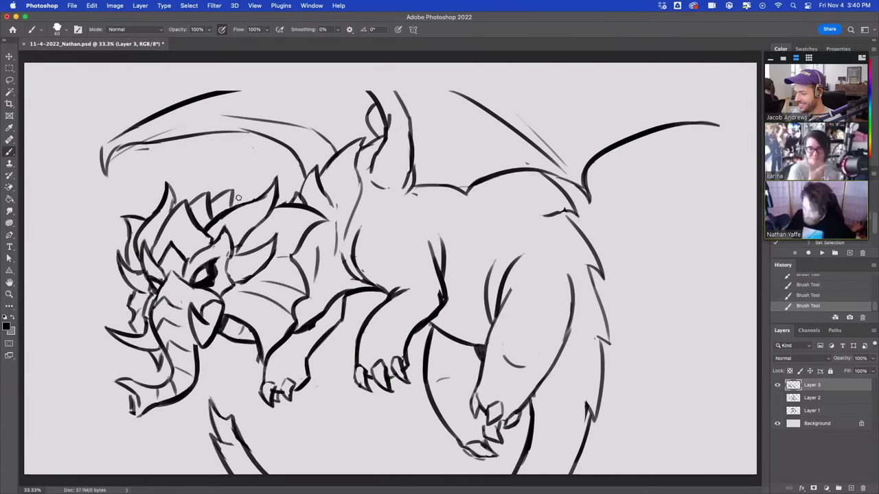
{"action": "key", "text": "super+z"}
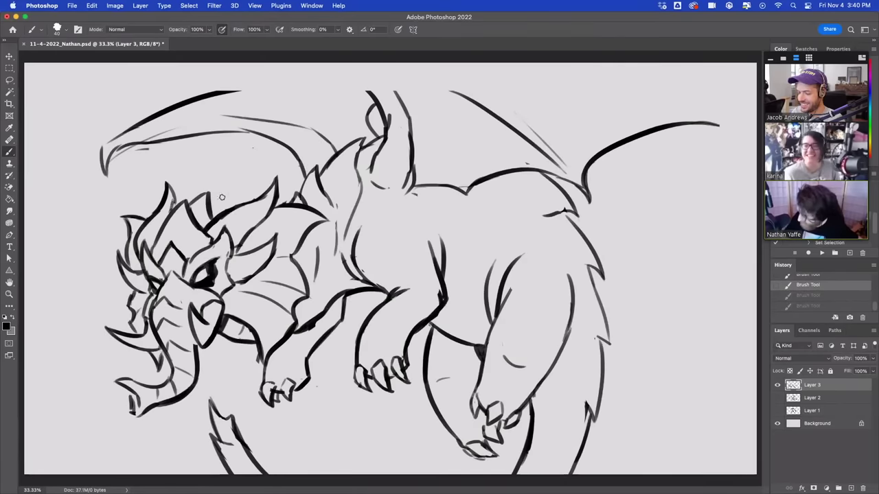
{"action": "key", "text": "super+shift+z"}
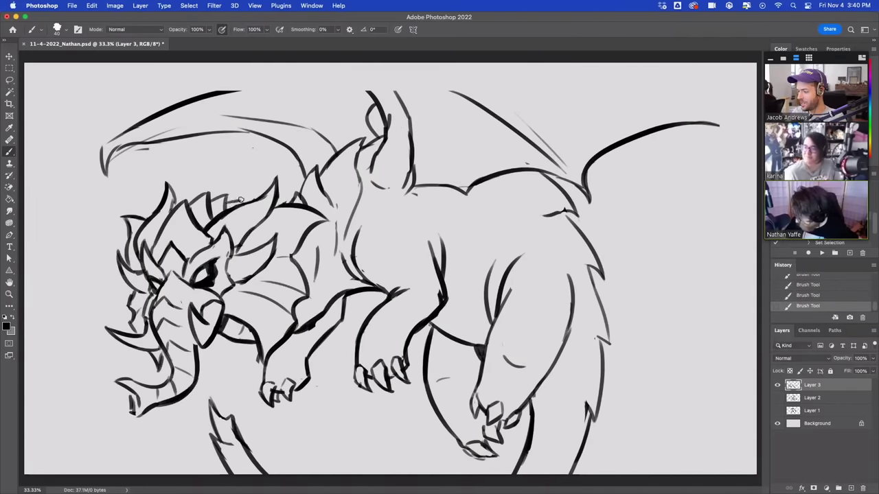
{"action": "key", "text": "super+z"}
{"action": "key", "text": "super+shift+z"}
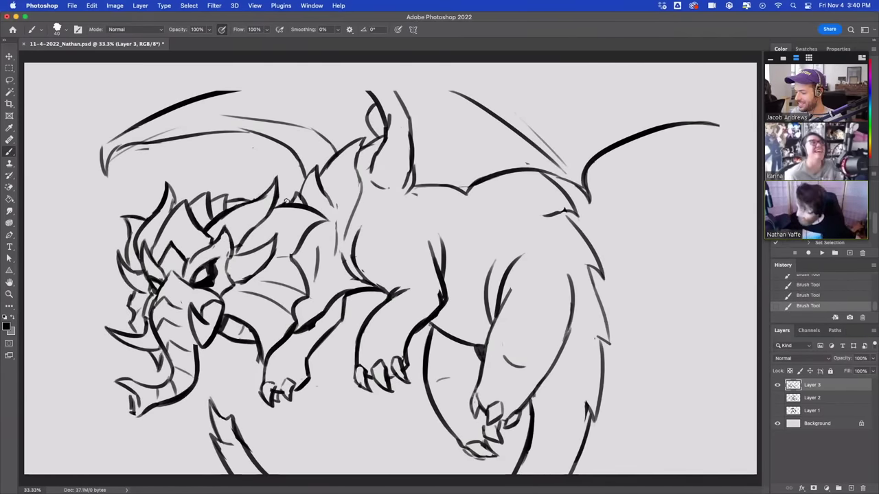
Step: Redraw the neck ridge around the long rear horn and tidy the tips of that horn and the tall crest spike
{"action": "mouse_move", "coordinate": [287, 201]}
{"action": "left_mouse_down"}
{"action": "mouse_move", "coordinate": [303, 204]}
{"action": "mouse_move", "coordinate": [243, 199]}
{"action": "left_mouse_up"}
{"action": "mouse_move", "coordinate": [236, 204]}
{"action": "left_mouse_down"}
{"action": "mouse_move", "coordinate": [268, 179]}
{"action": "mouse_move", "coordinate": [272, 186]}
{"action": "left_mouse_up"}
{"action": "left_click_drag", "start_coordinate": [168, 206], "coordinate": [172, 199]}
{"action": "left_click_drag", "start_coordinate": [169, 182], "coordinate": [166, 178]}
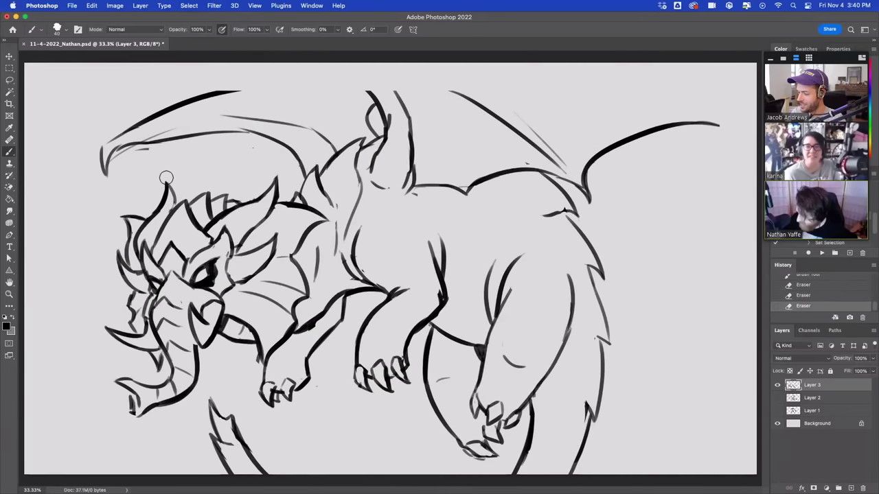
{"action": "mouse_move", "coordinate": [171, 209]}
{"action": "left_mouse_down"}
{"action": "mouse_move", "coordinate": [175, 195]}
{"action": "mouse_move", "coordinate": [165, 181]}
{"action": "left_mouse_up"}
{"action": "mouse_move", "coordinate": [264, 196]}
{"action": "left_mouse_down"}
{"action": "mouse_move", "coordinate": [274, 170]}
{"action": "mouse_move", "coordinate": [275, 197]}
{"action": "left_mouse_up"}
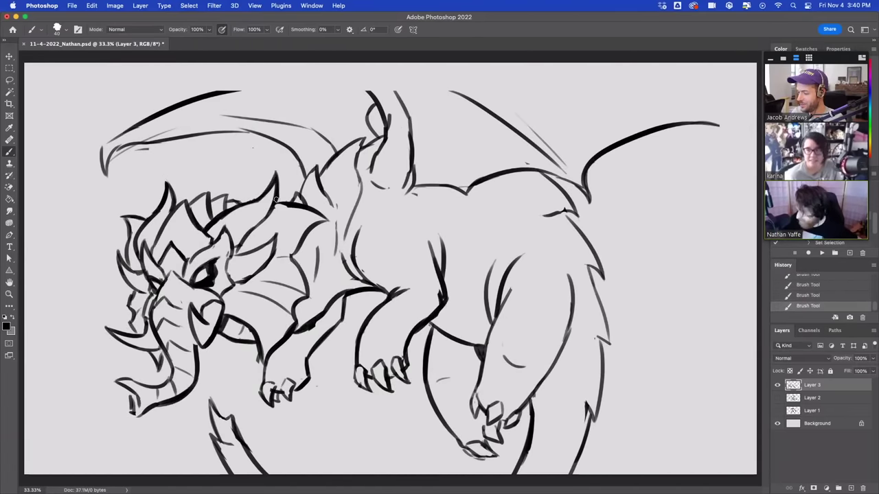
Step: Extend the cut-off wing outlines on both sides of the dragon out toward the canvas edges
{"action": "left_click_drag", "start_coordinate": [204, 94], "coordinate": [319, 71]}
{"action": "left_click_drag", "start_coordinate": [378, 98], "coordinate": [326, 57]}
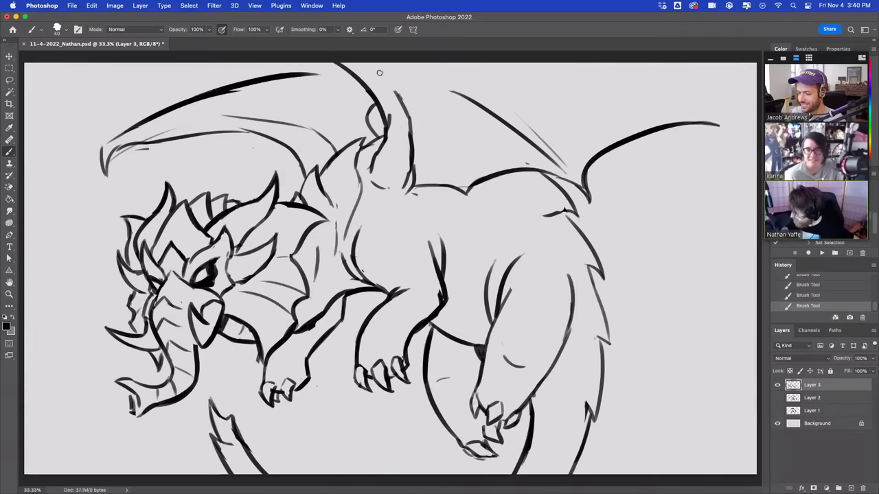
{"action": "left_click_drag", "start_coordinate": [398, 96], "coordinate": [379, 72]}
{"action": "left_click_drag", "start_coordinate": [717, 125], "coordinate": [751, 133]}
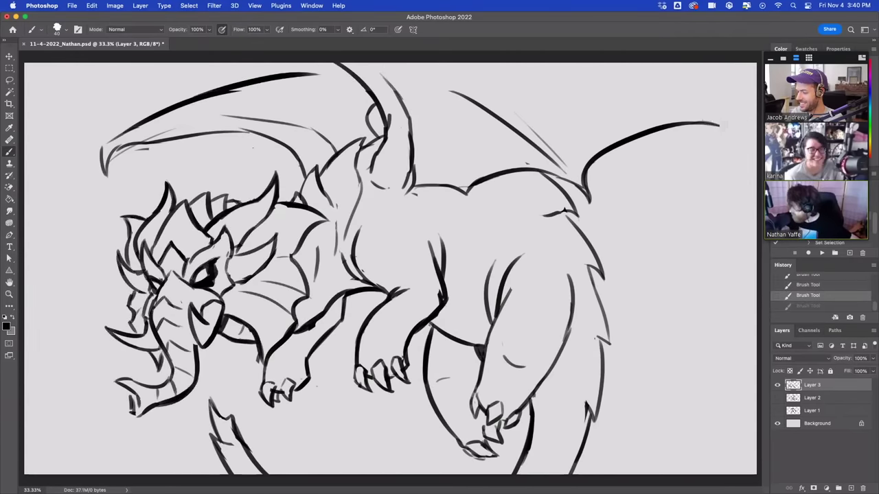
{"action": "left_click_drag", "start_coordinate": [651, 66], "coordinate": [748, 118]}
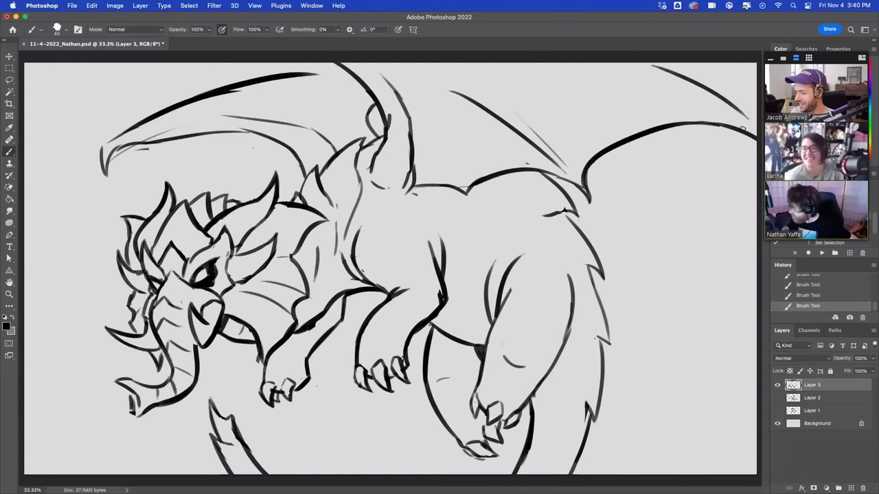
Step: Reshape the hooked claw at the tip of the wing above the head into a larger, bolder curve
{"action": "mouse_move", "coordinate": [153, 151]}
{"action": "left_mouse_down"}
{"action": "mouse_move", "coordinate": [131, 149]}
{"action": "mouse_move", "coordinate": [156, 133]}
{"action": "left_mouse_up"}
{"action": "left_click_drag", "start_coordinate": [153, 135], "coordinate": [168, 127]}
{"action": "mouse_move", "coordinate": [109, 176]}
{"action": "left_mouse_down"}
{"action": "mouse_move", "coordinate": [98, 130]}
{"action": "mouse_move", "coordinate": [93, 162]}
{"action": "left_mouse_up"}
{"action": "mouse_move", "coordinate": [93, 157]}
{"action": "left_mouse_down"}
{"action": "mouse_move", "coordinate": [94, 181]}
{"action": "mouse_move", "coordinate": [122, 146]}
{"action": "left_mouse_up"}
{"action": "mouse_move", "coordinate": [120, 146]}
{"action": "left_mouse_down"}
{"action": "mouse_move", "coordinate": [144, 143]}
{"action": "mouse_move", "coordinate": [143, 128]}
{"action": "left_mouse_up"}
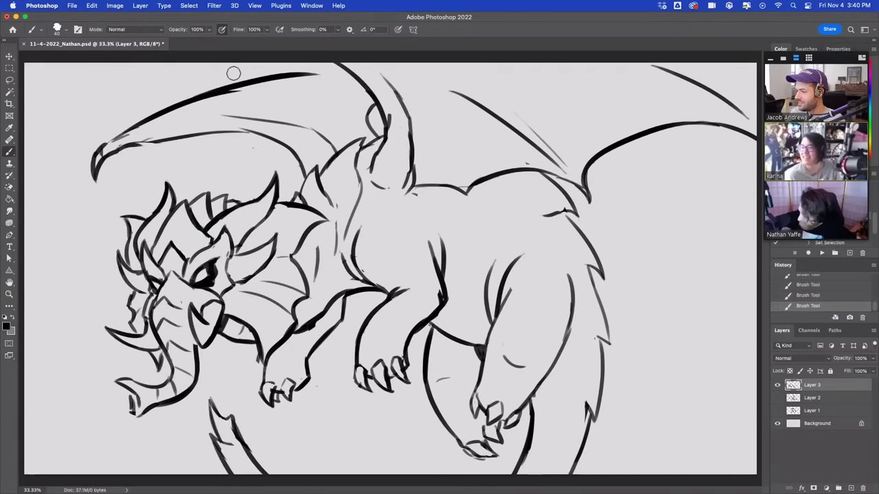
Step: Thin and redraw the upper edge of the wing above the head as one smooth curve reaching the wing arm
{"action": "left_click_drag", "start_coordinate": [233, 73], "coordinate": [269, 90]}
{"action": "left_click_drag", "start_coordinate": [192, 102], "coordinate": [317, 72]}
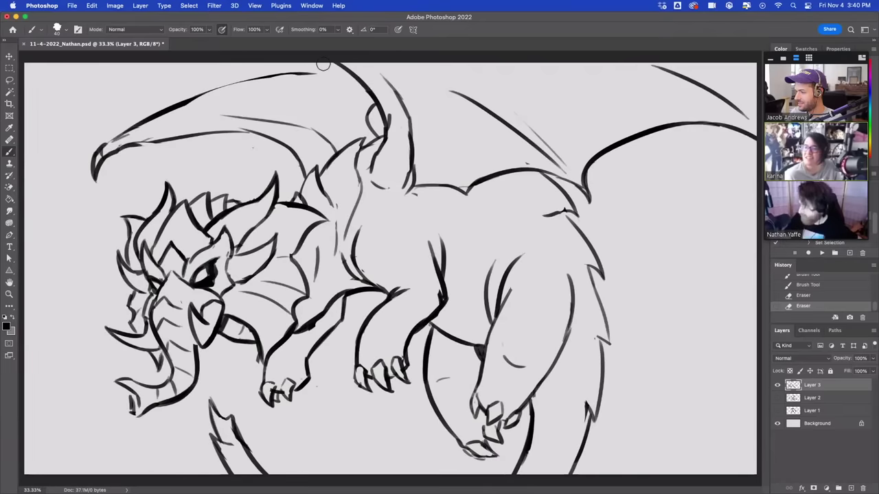
{"action": "left_click_drag", "start_coordinate": [167, 108], "coordinate": [352, 51]}
{"action": "key", "text": "super+z"}
{"action": "left_click_drag", "start_coordinate": [156, 111], "coordinate": [336, 73]}
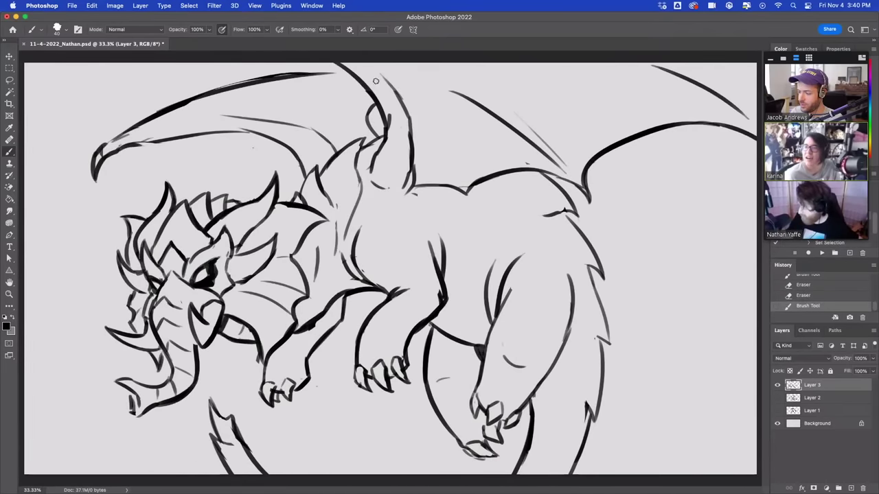
{"action": "key", "text": "super+z"}
{"action": "left_click_drag", "start_coordinate": [160, 110], "coordinate": [341, 65]}
{"action": "key", "text": "super+z"}
{"action": "left_click_drag", "start_coordinate": [155, 112], "coordinate": [336, 64]}
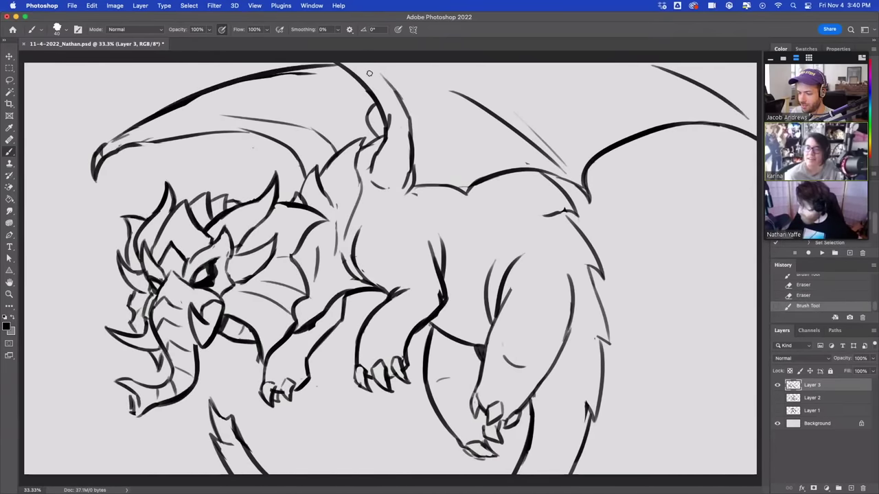
{"action": "key", "text": "ctrl+z"}
{"action": "left_click_drag", "start_coordinate": [161, 114], "coordinate": [340, 67]}
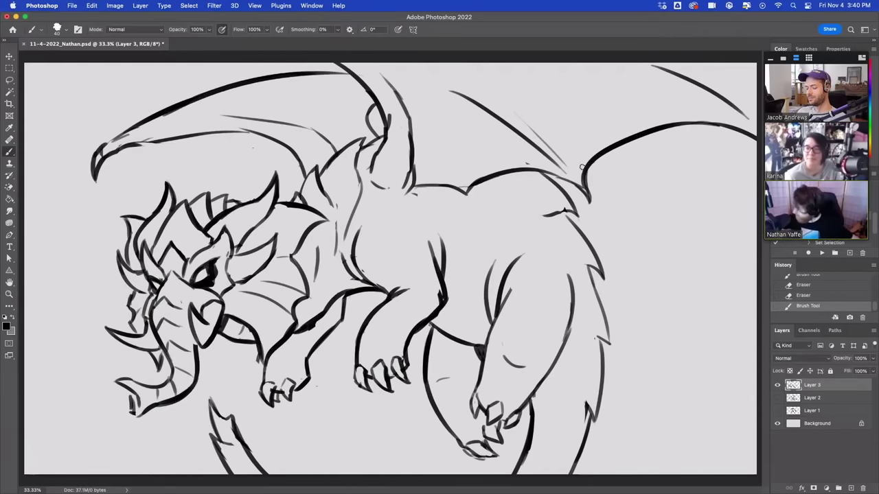
Step: Redraw the lower edge of the wing behind the rump with a higher arch and erase the old line
{"action": "left_click_drag", "start_coordinate": [582, 166], "coordinate": [747, 124]}
{"action": "key", "text": "ctrl+z"}
{"action": "left_click_drag", "start_coordinate": [583, 169], "coordinate": [755, 122]}
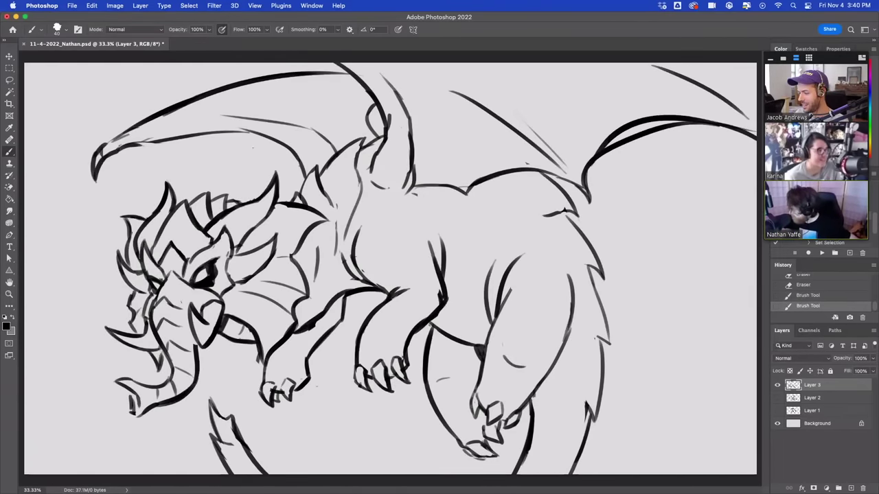
{"action": "key", "text": "e"}
{"action": "left_click_drag", "start_coordinate": [609, 151], "coordinate": [660, 127]}
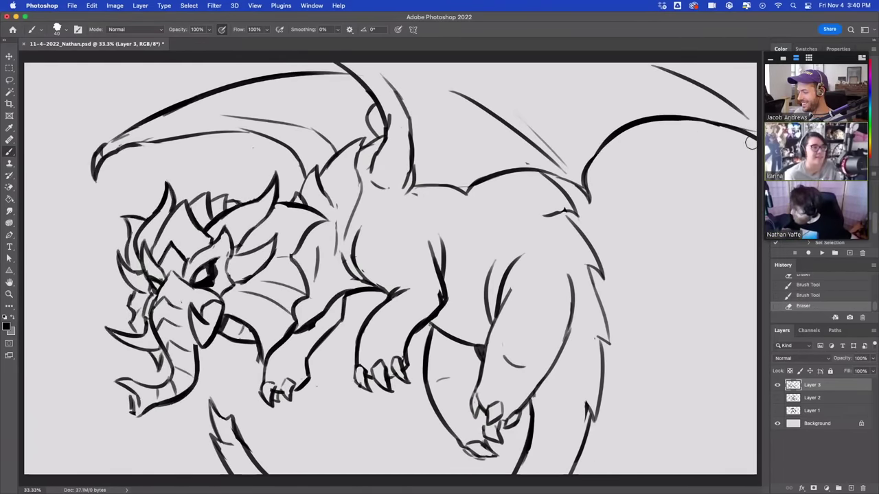
Step: Redraw the back line between the wing base and rump, and round out the rear contour of the near hind leg
{"action": "left_click_drag", "start_coordinate": [436, 192], "coordinate": [474, 167]}
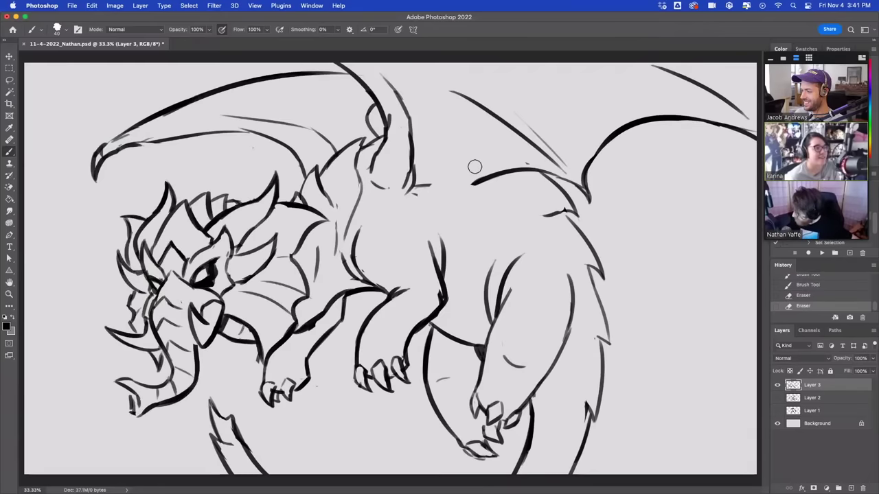
{"action": "mouse_move", "coordinate": [417, 189]}
{"action": "left_mouse_down"}
{"action": "mouse_move", "coordinate": [491, 176]}
{"action": "mouse_move", "coordinate": [474, 187]}
{"action": "left_mouse_up"}
{"action": "left_click_drag", "start_coordinate": [548, 256], "coordinate": [571, 281]}
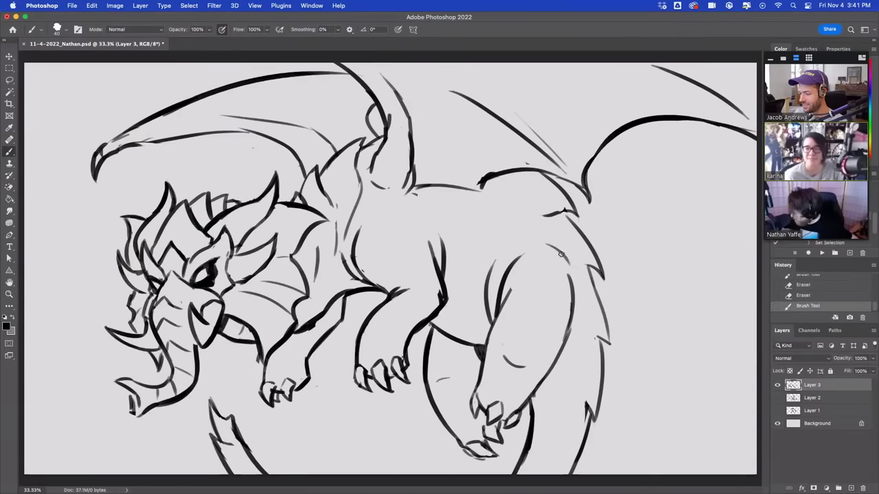
{"action": "key", "text": "super+z"}
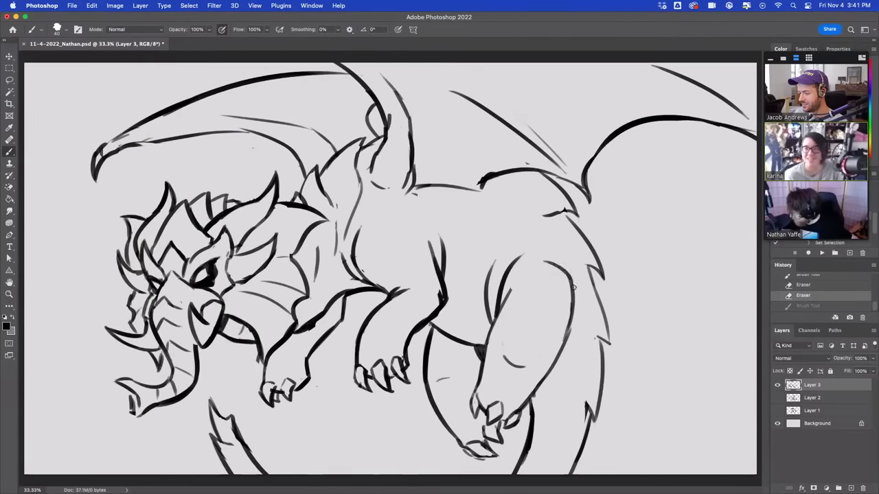
{"action": "key", "text": "super+shift+z"}
{"action": "key", "text": "super+z"}
{"action": "key", "text": "super+shift+z"}
{"action": "left_click_drag", "start_coordinate": [568, 304], "coordinate": [578, 344]}
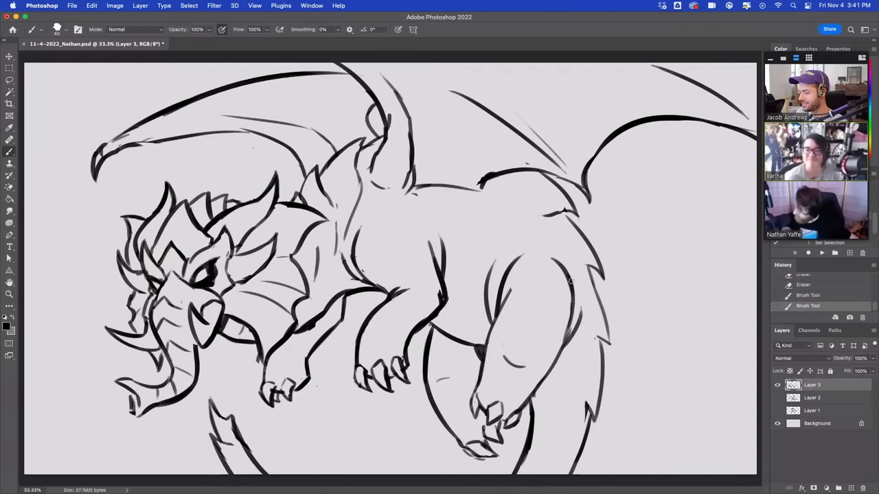
Step: Erase the doubled wing strut line above the rump and clean up the notch in the back outline
{"action": "left_click_drag", "start_coordinate": [527, 120], "coordinate": [569, 170]}
{"action": "mouse_move", "coordinate": [486, 189]}
{"action": "left_mouse_down"}
{"action": "mouse_move", "coordinate": [499, 185]}
{"action": "mouse_move", "coordinate": [421, 186]}
{"action": "mouse_move", "coordinate": [494, 186]}
{"action": "mouse_move", "coordinate": [487, 192]}
{"action": "mouse_move", "coordinate": [479, 176]}
{"action": "left_mouse_up"}
{"action": "key", "text": "bracketleft"}
{"action": "left_click_drag", "start_coordinate": [489, 168], "coordinate": [478, 177]}
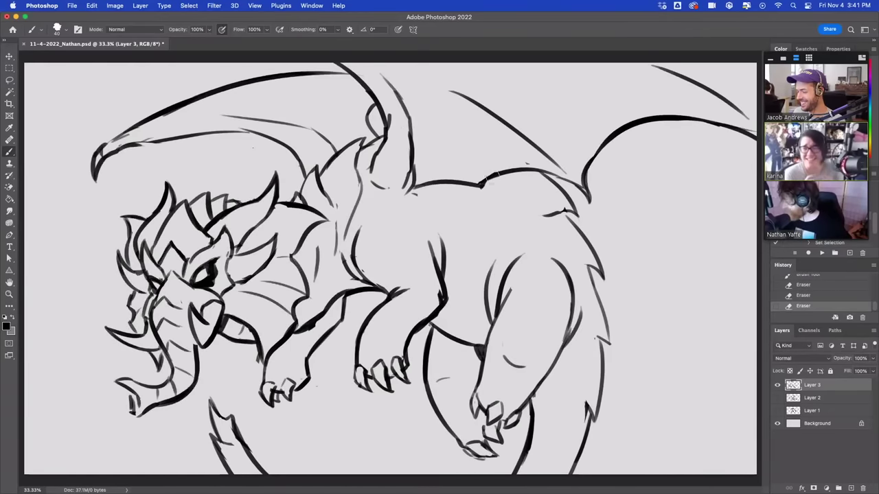
Step: Redraw the wing strut above the rump from the canvas's upper edge and extend the wing arm to that edge
{"action": "mouse_move", "coordinate": [447, 89]}
{"action": "left_mouse_down"}
{"action": "mouse_move", "coordinate": [486, 117]}
{"action": "mouse_move", "coordinate": [480, 108]}
{"action": "mouse_move", "coordinate": [523, 126]}
{"action": "left_mouse_up"}
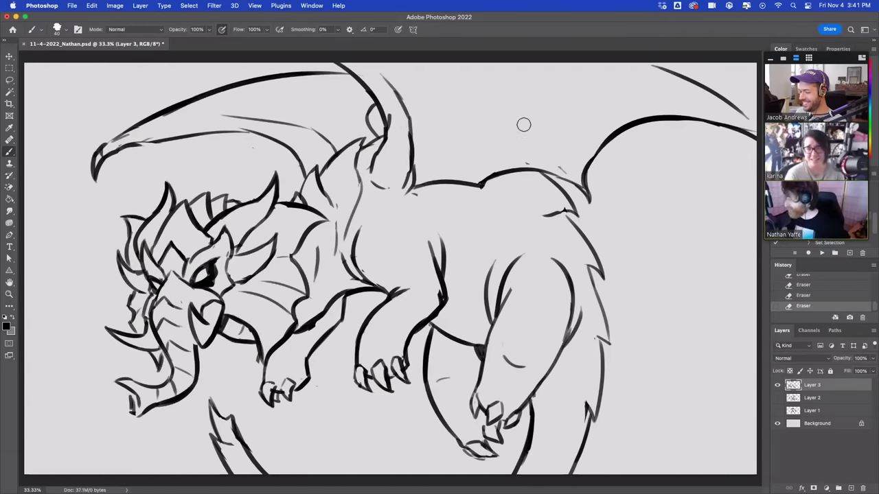
{"action": "left_click_drag", "start_coordinate": [366, 64], "coordinate": [403, 95]}
{"action": "mouse_move", "coordinate": [427, 62]}
{"action": "left_mouse_down"}
{"action": "mouse_move", "coordinate": [541, 131]}
{"action": "mouse_move", "coordinate": [578, 175]}
{"action": "left_mouse_up"}
Step: Draw a short bold curve for the far wing joint at the canvas's upper right corner
{"action": "left_click_drag", "start_coordinate": [753, 70], "coordinate": [753, 103]}
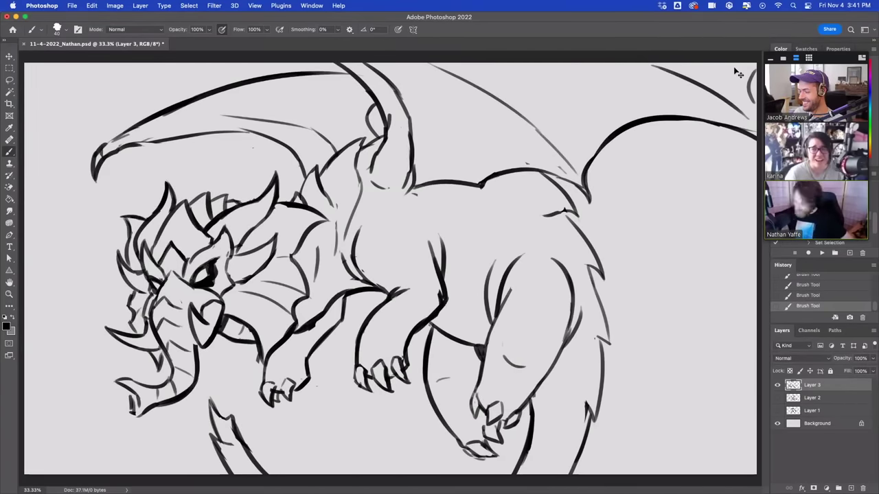
{"action": "key", "text": "super+z"}
{"action": "left_click_drag", "start_coordinate": [755, 63], "coordinate": [756, 108]}
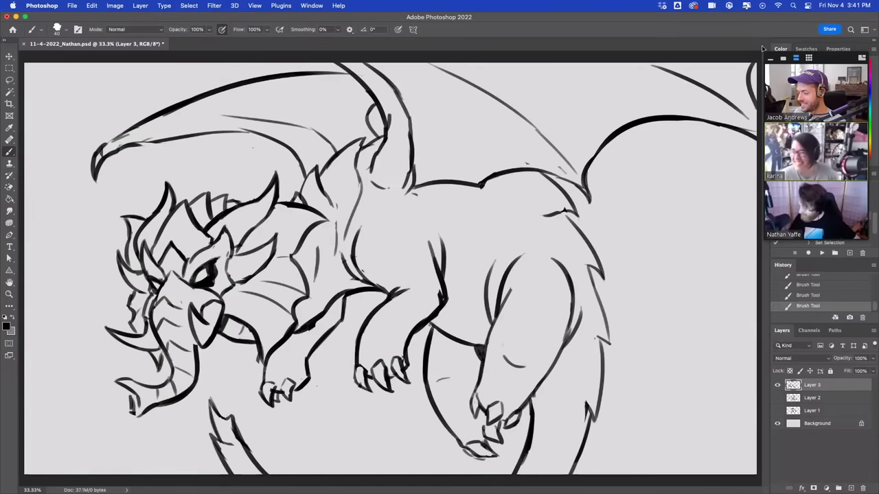
Step: Extend the crease at the tail base forward across the hip with a thin contour line, comparing versions
{"action": "left_click_drag", "start_coordinate": [536, 218], "coordinate": [513, 232]}
{"action": "key", "text": "super+z"}
{"action": "key", "text": "super+z"}
{"action": "key", "text": "ctrl+z"}
{"action": "key", "text": "ctrl+shift+z"}
{"action": "key", "text": "ctrl+z"}
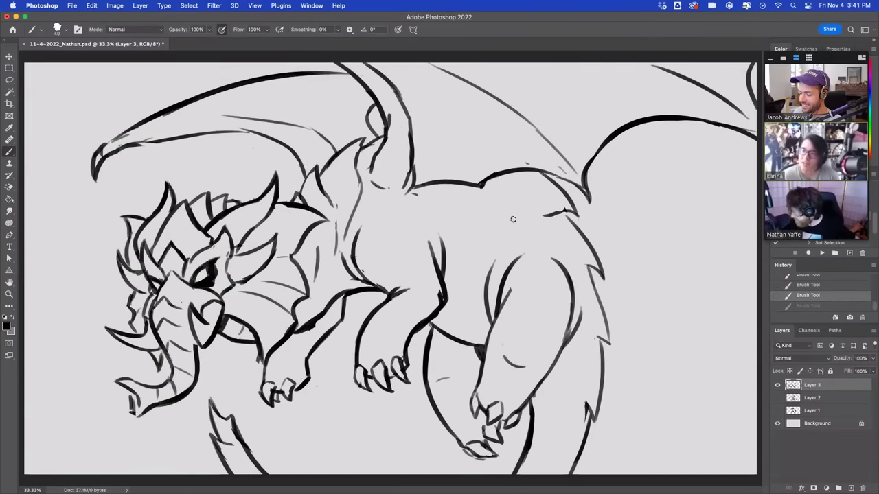
{"action": "key", "text": "ctrl+shift+z"}
{"action": "key", "text": "ctrl+z"}
{"action": "key", "text": "ctrl+shift+z"}
{"action": "key", "text": "ctrl+z"}
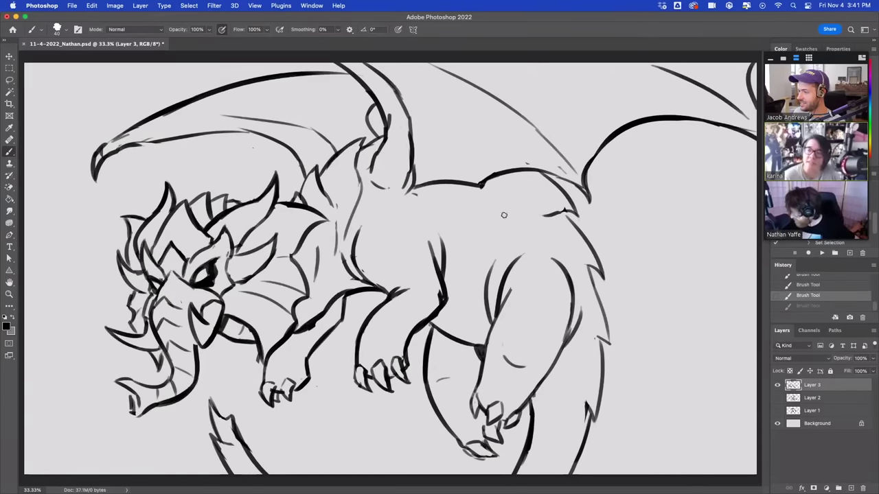
{"action": "key", "text": "ctrl+shift+z"}
{"action": "key", "text": "ctrl+z"}
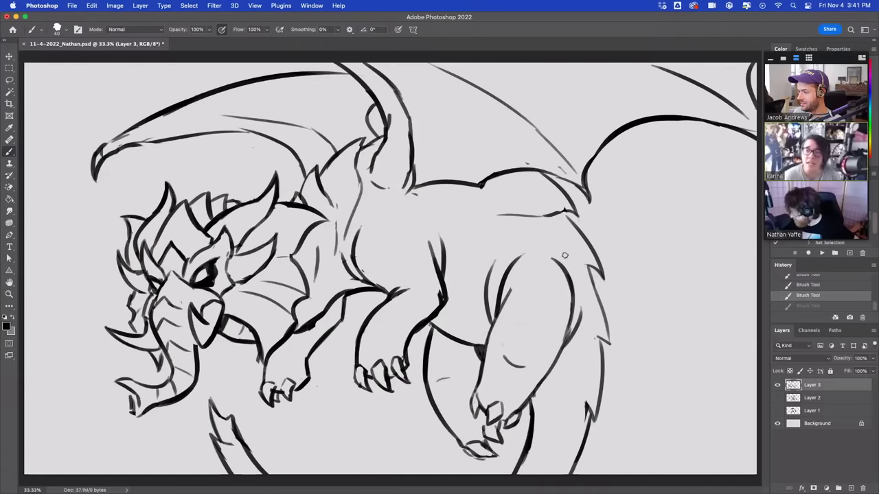
{"action": "key", "text": "ctrl+shift+z"}
Step: Extend the bases of the tail spikes inward and clean up the overlap where the near foreleg meets the chest
{"action": "mouse_move", "coordinate": [581, 394]}
{"action": "left_mouse_down"}
{"action": "mouse_move", "coordinate": [595, 426]}
{"action": "mouse_move", "coordinate": [578, 392]}
{"action": "left_mouse_up"}
{"action": "key", "text": "ctrl+z"}
{"action": "mouse_move", "coordinate": [593, 338]}
{"action": "left_mouse_down"}
{"action": "mouse_move", "coordinate": [596, 348]}
{"action": "mouse_move", "coordinate": [563, 340]}
{"action": "left_mouse_up"}
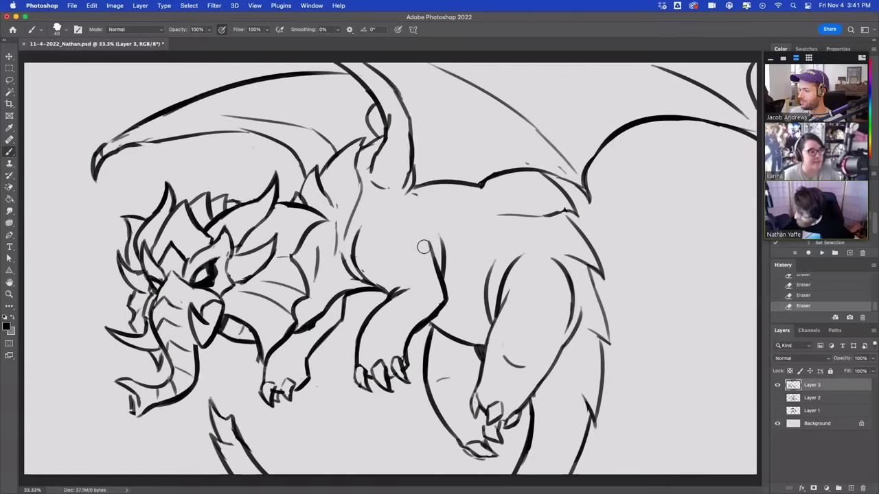
{"action": "mouse_move", "coordinate": [393, 296]}
{"action": "left_mouse_down"}
{"action": "mouse_move", "coordinate": [382, 292]}
{"action": "mouse_move", "coordinate": [398, 288]}
{"action": "mouse_move", "coordinate": [371, 279]}
{"action": "mouse_move", "coordinate": [398, 289]}
{"action": "left_mouse_up"}
{"action": "key", "text": "e"}
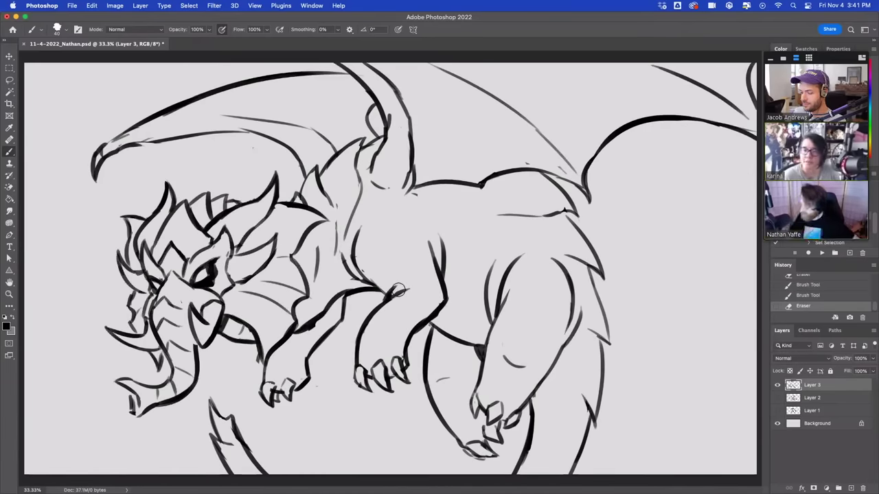
Step: Erase the front wing's upper edge and redraw it as a bold, higher arc from the wing claw to the wing arm
{"action": "mouse_move", "coordinate": [126, 153]}
{"action": "left_mouse_down"}
{"action": "mouse_move", "coordinate": [157, 136]}
{"action": "mouse_move", "coordinate": [142, 135]}
{"action": "left_mouse_up"}
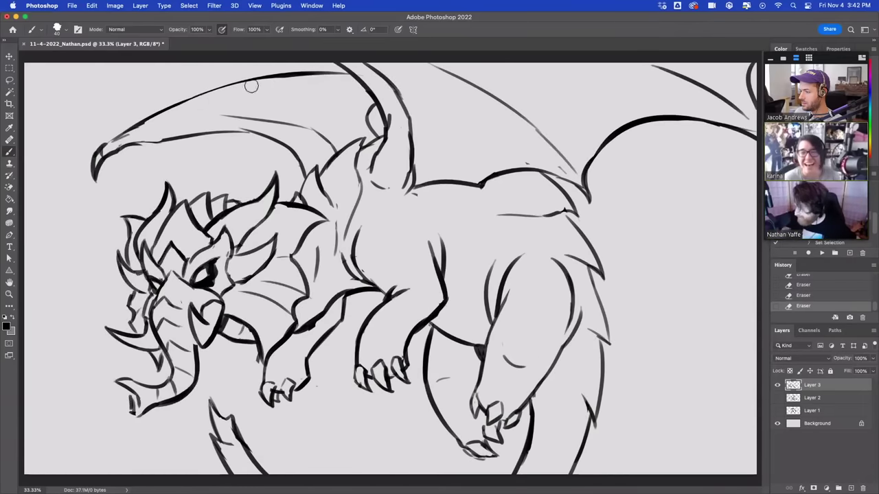
{"action": "mouse_move", "coordinate": [251, 87]}
{"action": "left_mouse_down"}
{"action": "mouse_move", "coordinate": [346, 81]}
{"action": "mouse_move", "coordinate": [245, 85]}
{"action": "mouse_move", "coordinate": [172, 111]}
{"action": "mouse_move", "coordinate": [248, 87]}
{"action": "left_mouse_up"}
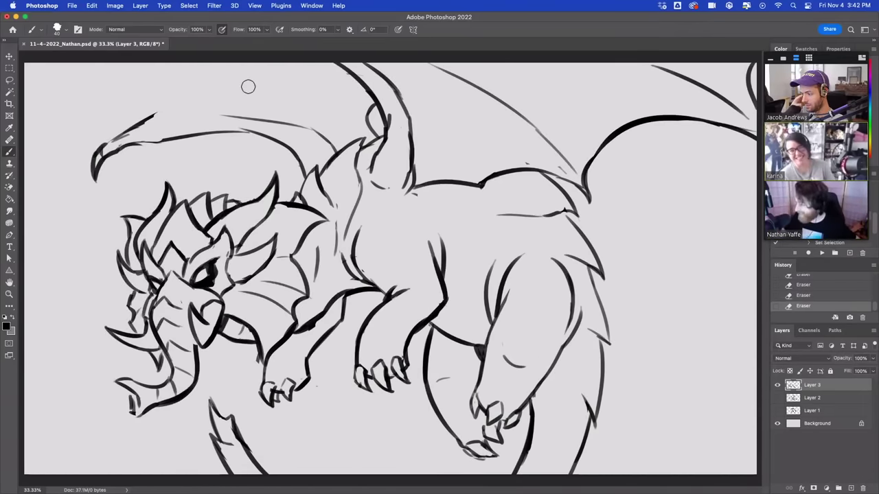
{"action": "left_click_drag", "start_coordinate": [111, 138], "coordinate": [295, 48]}
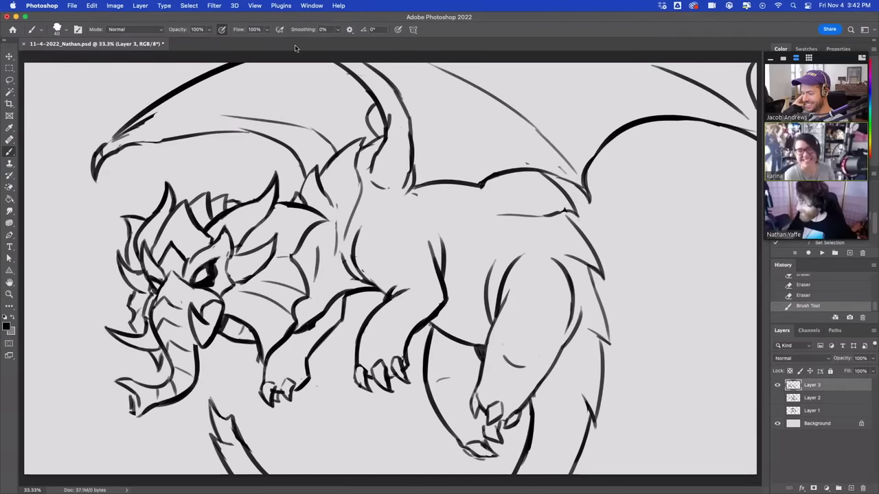
{"action": "key", "text": "super+z"}
{"action": "mouse_move", "coordinate": [114, 139]}
{"action": "left_mouse_down"}
{"action": "mouse_move", "coordinate": [146, 119]}
{"action": "mouse_move", "coordinate": [349, 81]}
{"action": "left_mouse_up"}
{"action": "key", "text": "super+z"}
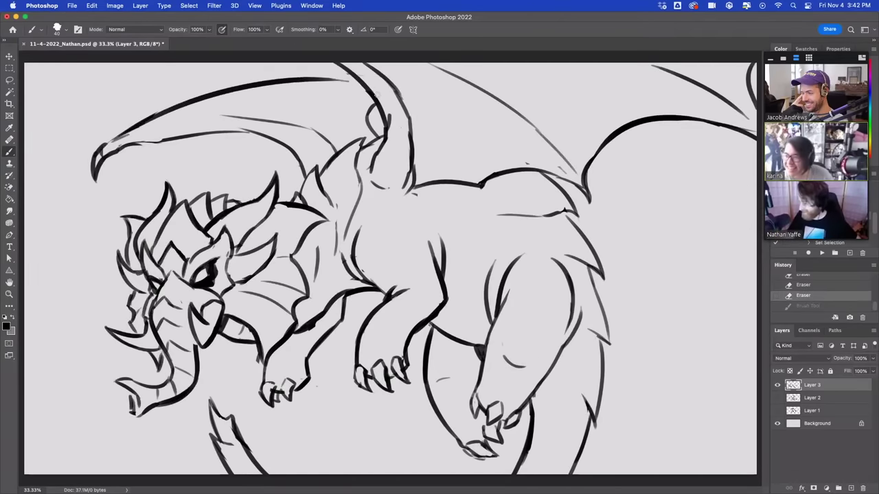
{"action": "key", "text": "super+z"}
{"action": "left_click_drag", "start_coordinate": [121, 133], "coordinate": [307, 63]}
{"action": "key", "text": "super+z"}
{"action": "left_click_drag", "start_coordinate": [123, 134], "coordinate": [320, 68]}
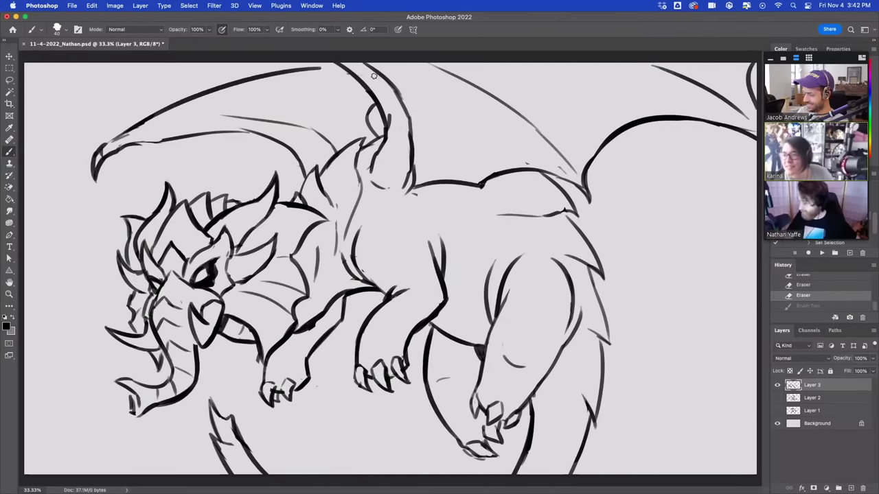
{"action": "left_click_drag", "start_coordinate": [373, 75], "coordinate": [375, 77]}
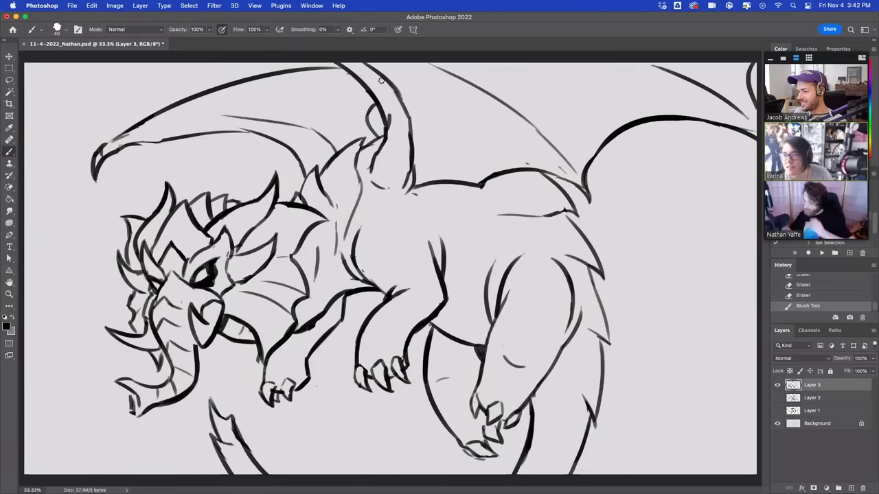
Step: Shift the dragon line art to the right and outline a large flame curling up from the trunk's tip
{"action": "key", "text": "v"}
{"action": "left_click_drag", "start_coordinate": [403, 180], "coordinate": [462, 181]}
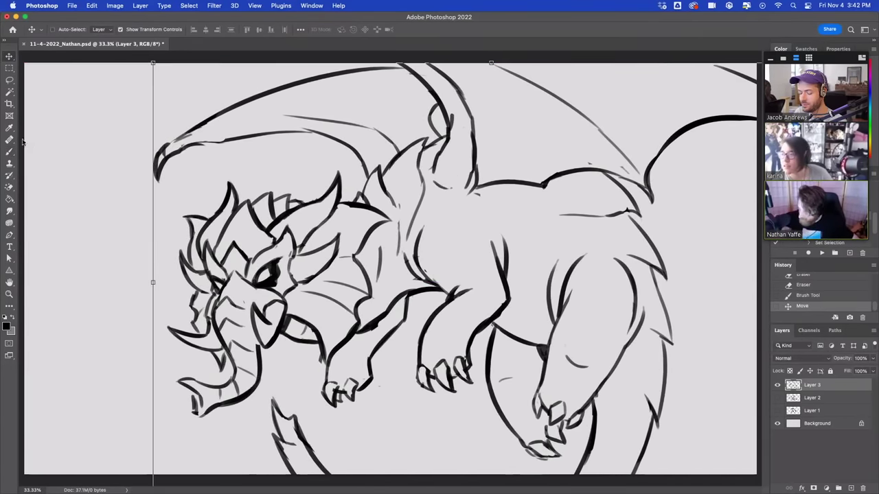
{"action": "key", "text": "b"}
{"action": "mouse_move", "coordinate": [175, 395]}
{"action": "left_mouse_down"}
{"action": "mouse_move", "coordinate": [94, 322]}
{"action": "mouse_move", "coordinate": [87, 384]}
{"action": "mouse_move", "coordinate": [100, 374]}
{"action": "mouse_move", "coordinate": [55, 283]}
{"action": "mouse_move", "coordinate": [105, 317]}
{"action": "mouse_move", "coordinate": [127, 365]}
{"action": "left_mouse_up"}
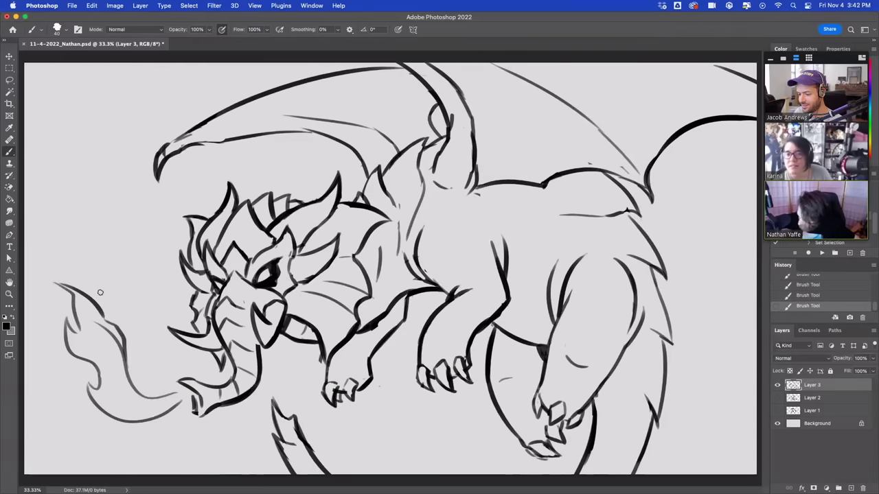
Step: Draw a small detached flame lick above the main flame, discarding the first diamond-shaped version
{"action": "mouse_move", "coordinate": [100, 292]}
{"action": "left_mouse_down"}
{"action": "mouse_move", "coordinate": [92, 268]}
{"action": "mouse_move", "coordinate": [110, 297]}
{"action": "left_mouse_up"}
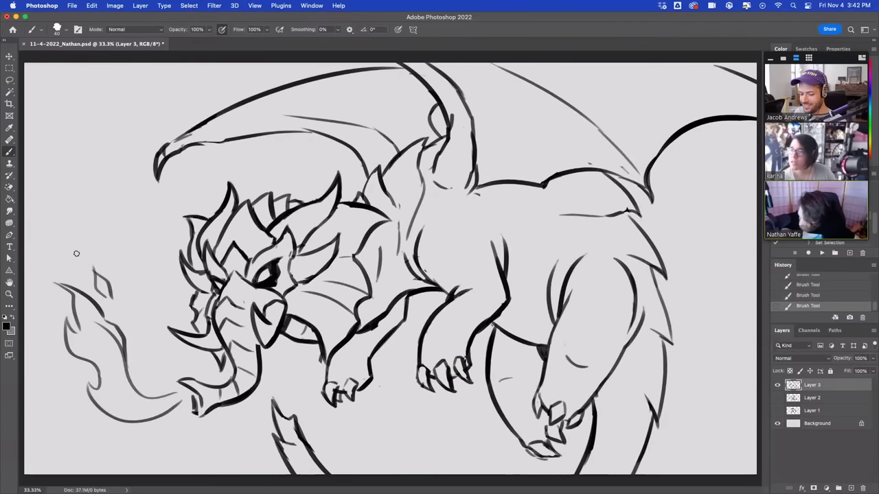
{"action": "key", "text": "super+z"}
{"action": "key", "text": "super+z"}
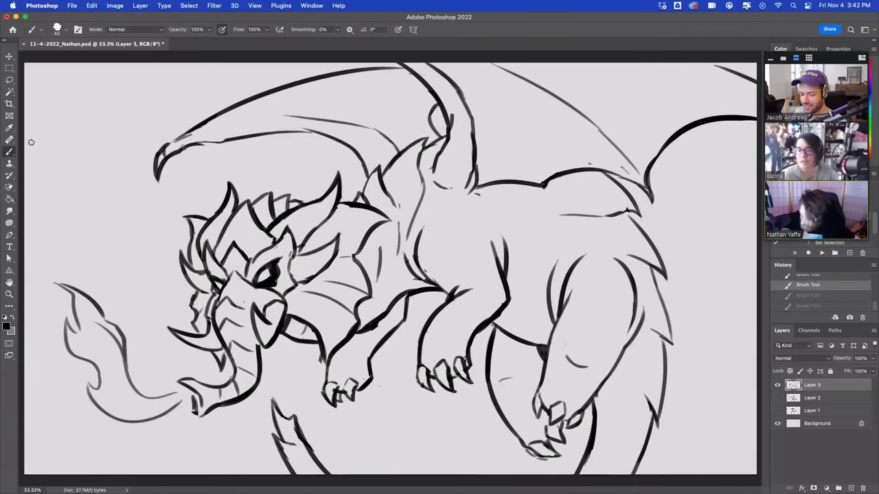
{"action": "mouse_move", "coordinate": [102, 294]}
{"action": "left_mouse_down"}
{"action": "mouse_move", "coordinate": [81, 260]}
{"action": "mouse_move", "coordinate": [106, 294]}
{"action": "left_mouse_up"}
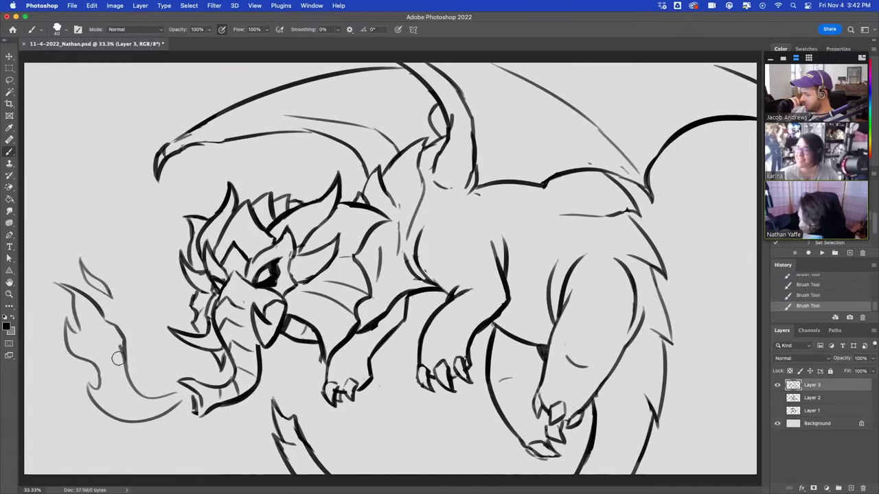
Step: Refine the main flame's tips and inner edges with sharper points and add a small diamond-shaped spark beside it
{"action": "left_click_drag", "start_coordinate": [118, 358], "coordinate": [151, 372]}
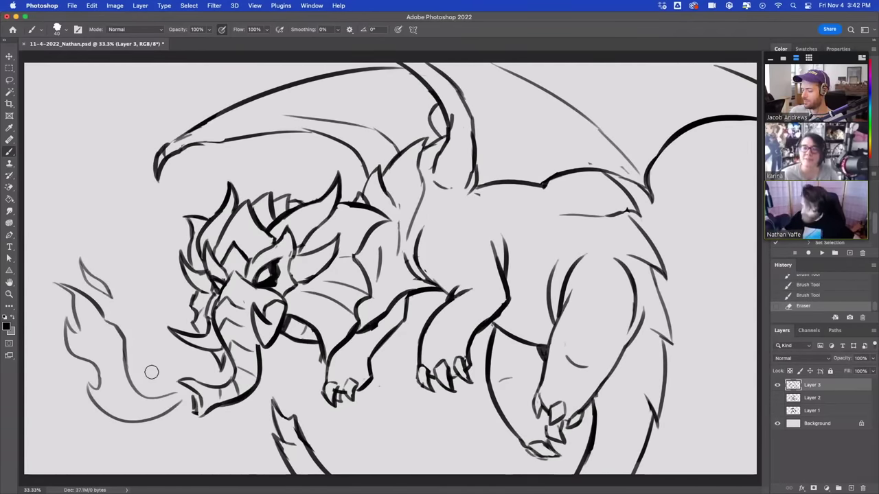
{"action": "mouse_move", "coordinate": [57, 284]}
{"action": "left_mouse_down"}
{"action": "mouse_move", "coordinate": [52, 276]}
{"action": "mouse_move", "coordinate": [63, 275]}
{"action": "mouse_move", "coordinate": [77, 307]}
{"action": "left_mouse_up"}
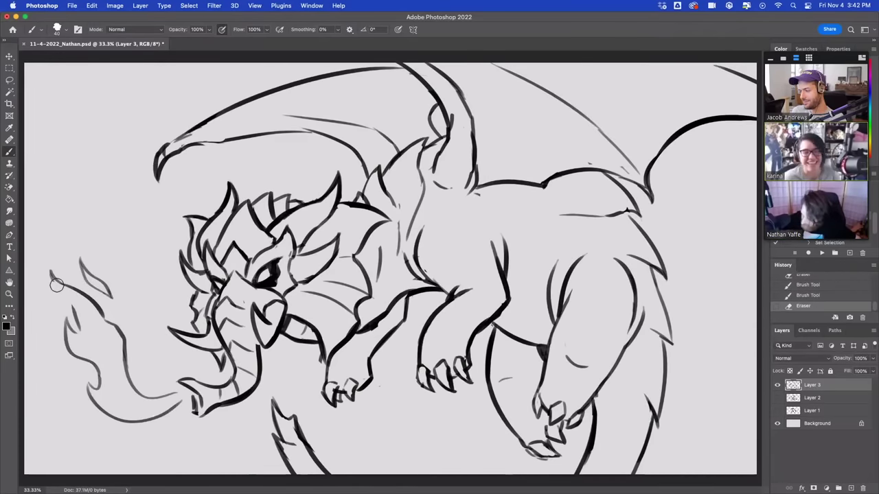
{"action": "mouse_move", "coordinate": [51, 275]}
{"action": "left_mouse_down"}
{"action": "mouse_move", "coordinate": [78, 321]}
{"action": "mouse_move", "coordinate": [128, 344]}
{"action": "mouse_move", "coordinate": [124, 357]}
{"action": "mouse_move", "coordinate": [120, 329]}
{"action": "mouse_move", "coordinate": [118, 337]}
{"action": "left_mouse_up"}
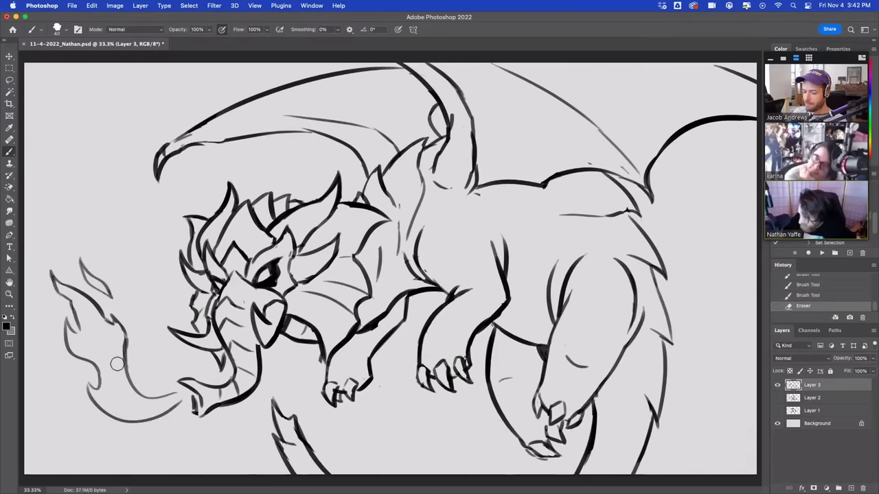
{"action": "left_click_drag", "start_coordinate": [71, 321], "coordinate": [84, 334]}
{"action": "left_click_drag", "start_coordinate": [85, 334], "coordinate": [79, 325]}
{"action": "left_click_drag", "start_coordinate": [81, 407], "coordinate": [59, 375]}
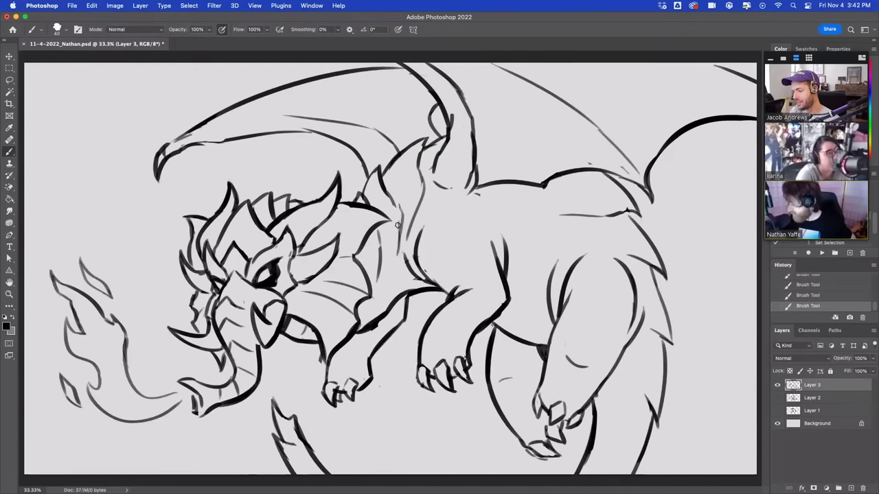
Step: Erase and redraw the thin contour line between the neck frill and the shoulder, trimming its ends
{"action": "left_click_drag", "start_coordinate": [398, 221], "coordinate": [399, 250]}
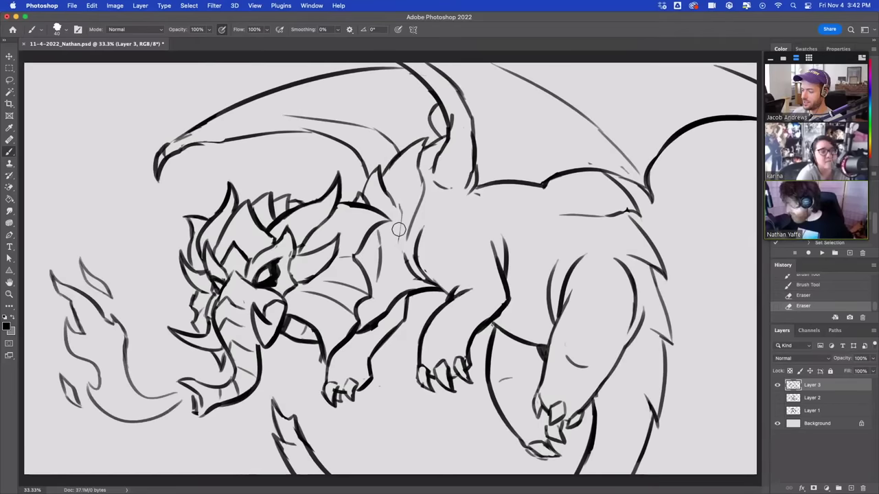
{"action": "left_click_drag", "start_coordinate": [397, 213], "coordinate": [393, 275]}
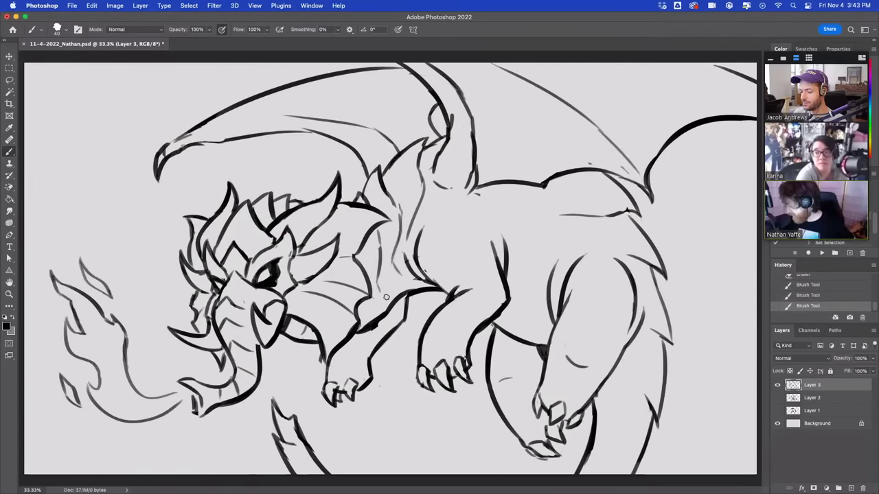
{"action": "key", "text": "e"}
{"action": "left_click_drag", "start_coordinate": [400, 204], "coordinate": [400, 275]}
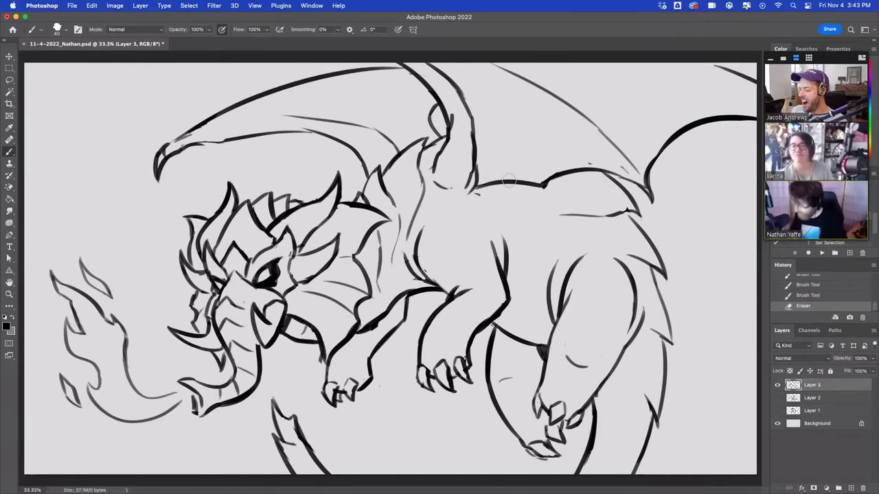
Step: Thin the thick foreleg line below the neck frill and shade the upper far foreleg behind the jaw
{"action": "left_click_drag", "start_coordinate": [363, 340], "coordinate": [386, 321]}
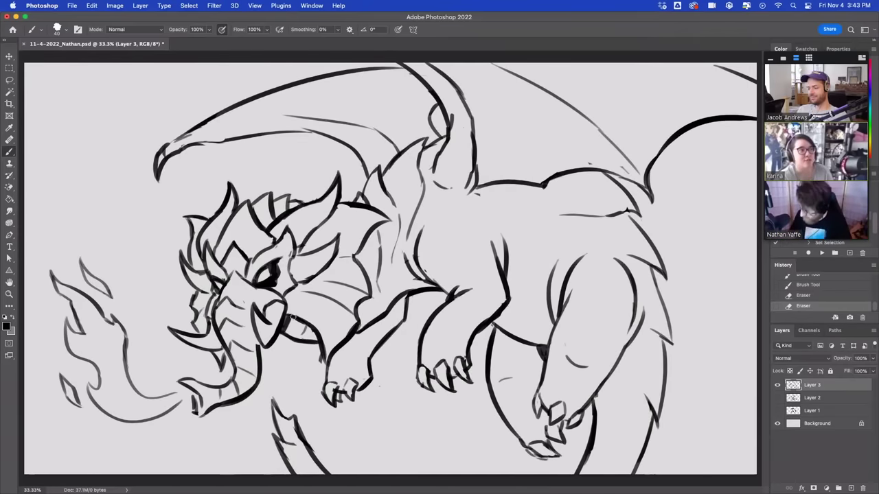
{"action": "mouse_move", "coordinate": [294, 316]}
{"action": "left_mouse_down"}
{"action": "mouse_move", "coordinate": [288, 333]}
{"action": "mouse_move", "coordinate": [310, 312]}
{"action": "left_mouse_up"}
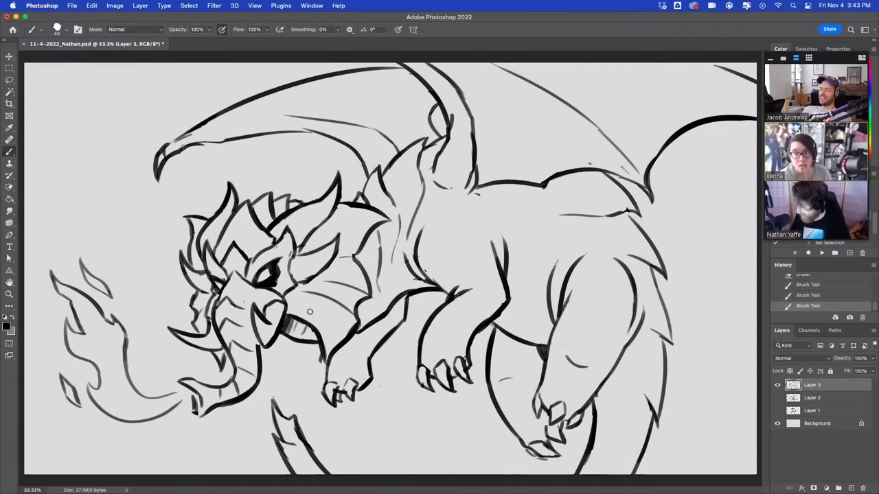
{"action": "left_click_drag", "start_coordinate": [423, 281], "coordinate": [431, 285]}
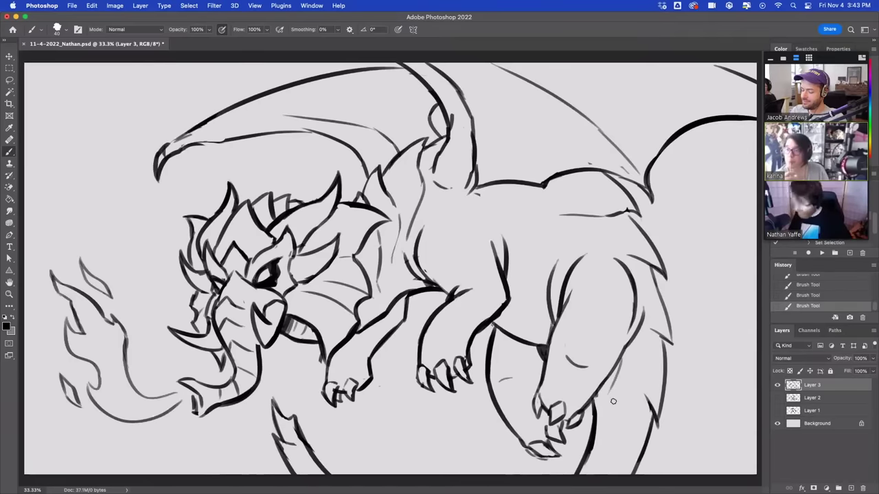
{"action": "key", "text": "super+z"}
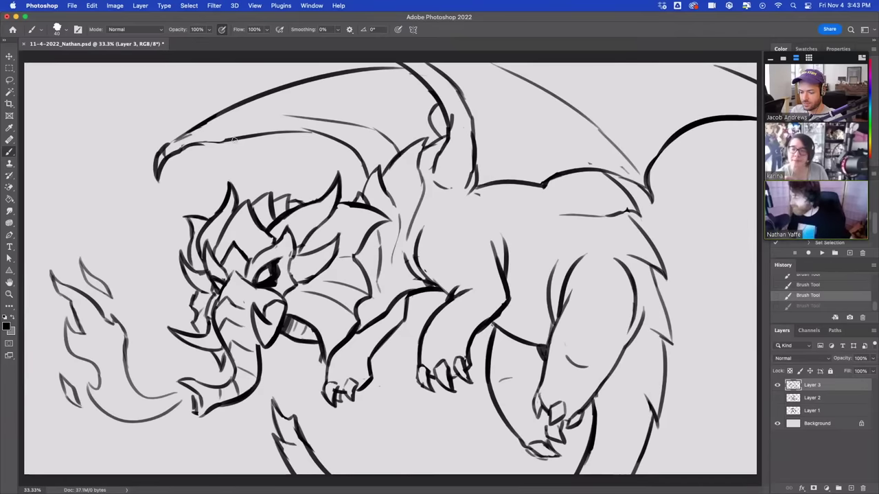
{"action": "key", "text": "e"}
{"action": "left_click_drag", "start_coordinate": [448, 98], "coordinate": [458, 117]}
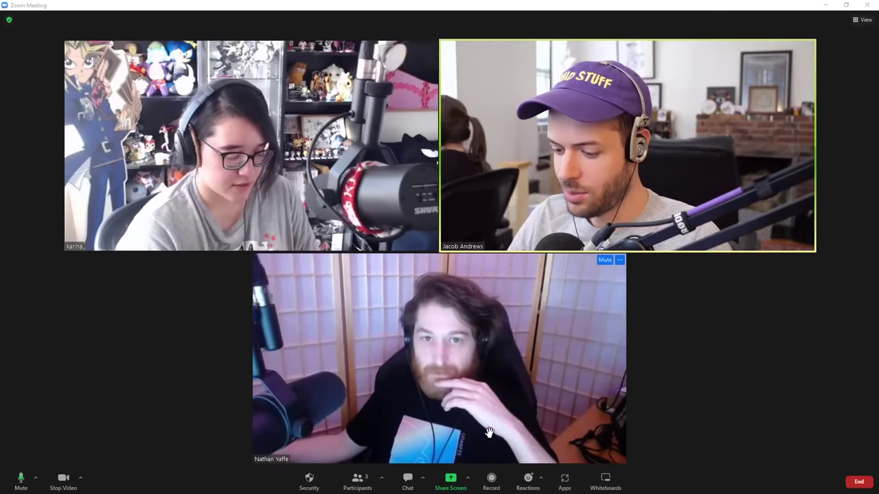
Step: Share the CLIP STUDIO PAINT window in the Zoom meeting and move the participant videos clear of the layer list
{"action": "left_click", "coordinate": [450, 481]}
{"action": "left_click", "coordinate": [453, 246]}
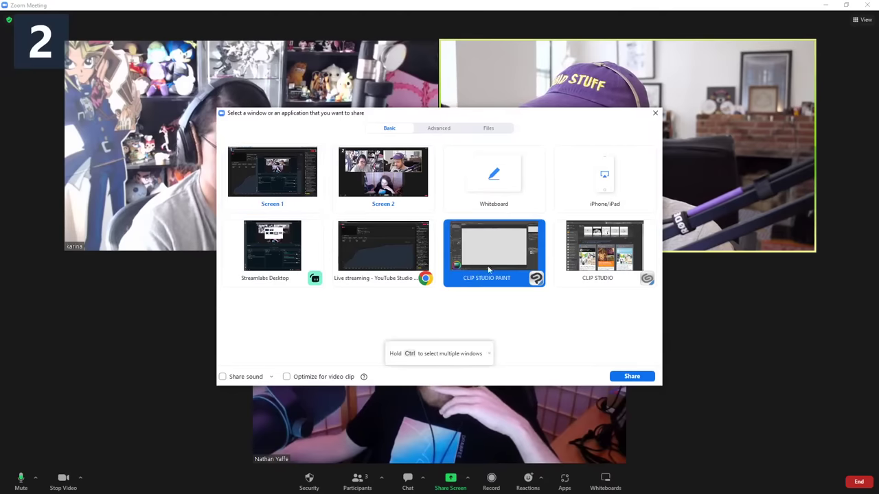
{"action": "left_click", "coordinate": [628, 377]}
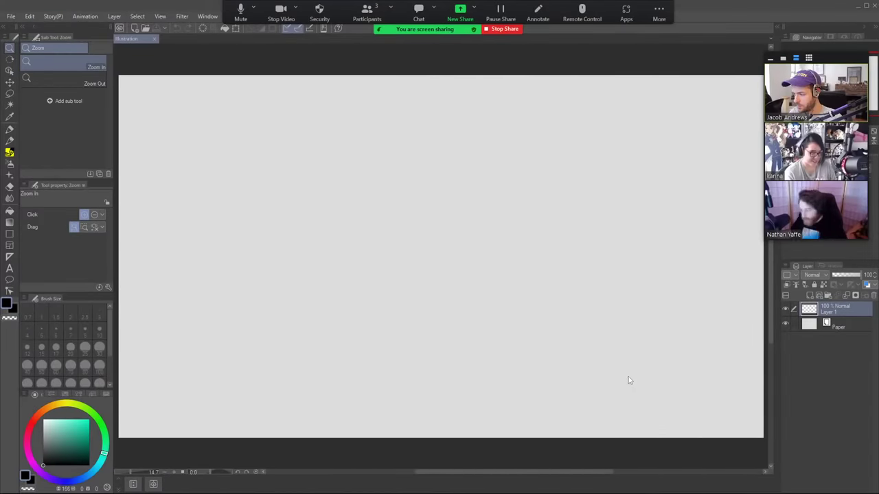
{"action": "left_click_drag", "start_coordinate": [821, 61], "coordinate": [829, 30]}
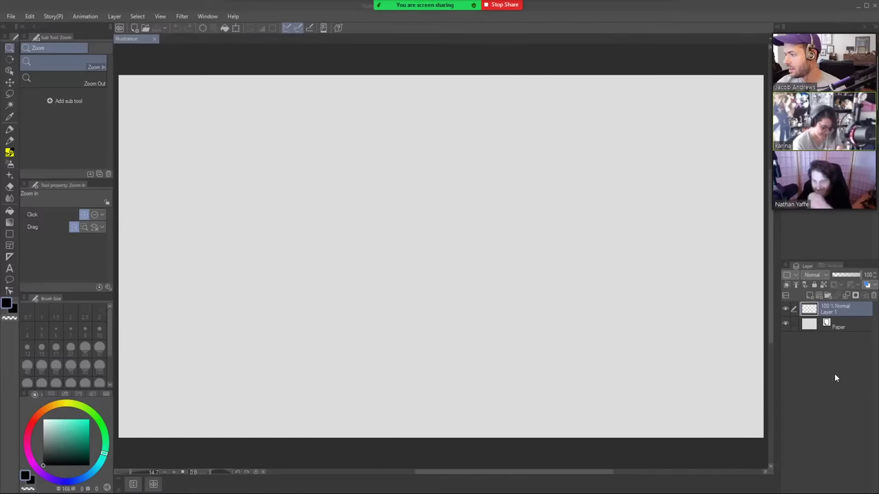
Step: Choose the CIRO drawing brush and test it with a stroke on the blank canvas, removing the stroke again
{"action": "scroll", "coordinate": [505, 236], "scroll_direction": "up", "scroll_amount": 2}
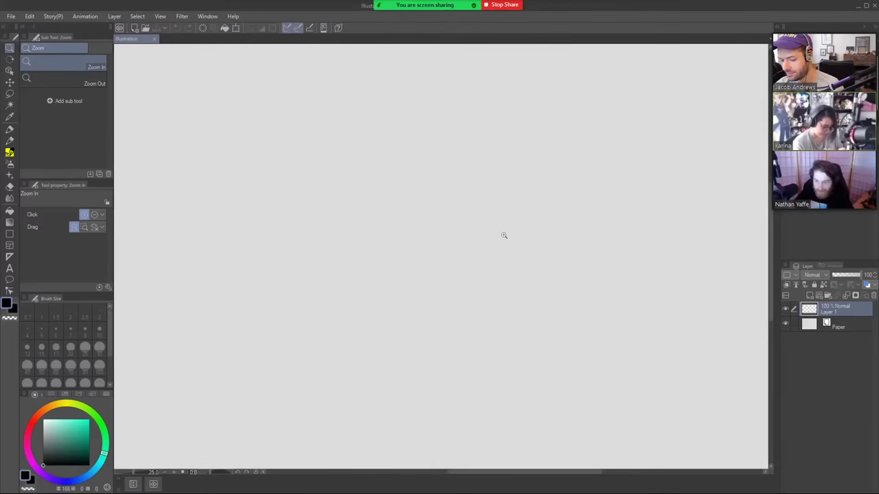
{"action": "scroll", "coordinate": [489, 234], "scroll_direction": "down", "scroll_amount": 2}
{"action": "left_click", "coordinate": [488, 234], "text": "alt"}
{"action": "left_click", "coordinate": [488, 233]}
{"action": "key", "text": "b"}
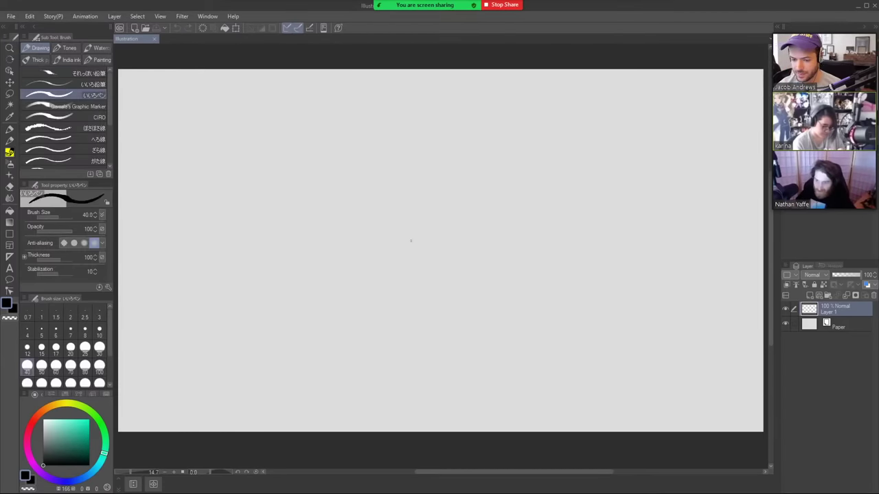
{"action": "left_click", "coordinate": [100, 116]}
{"action": "mouse_move", "coordinate": [359, 278]}
{"action": "left_mouse_down"}
{"action": "mouse_move", "coordinate": [427, 215]}
{"action": "mouse_move", "coordinate": [422, 286]}
{"action": "mouse_move", "coordinate": [484, 340]}
{"action": "left_mouse_up"}
{"action": "key", "text": "ctrl+z"}
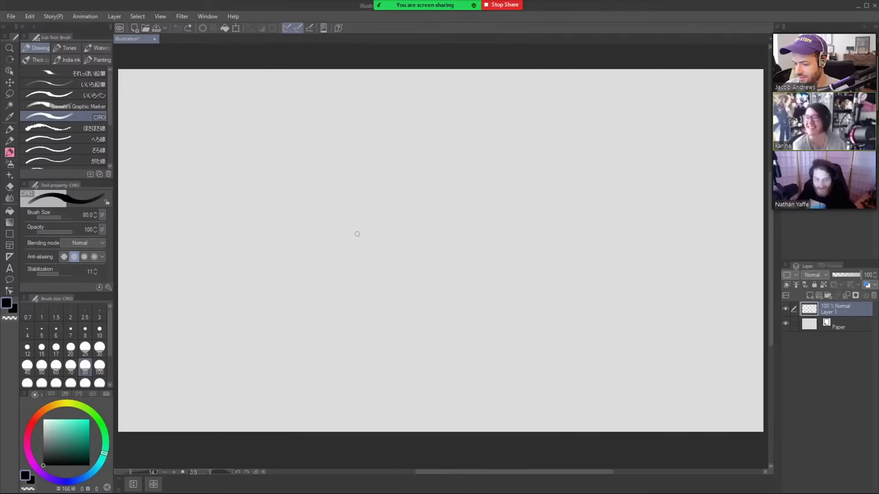
Step: Sketch a bird's head and long neck with a hooked beak, dot eyes, angry brows and a tall spiky crest
{"action": "mouse_move", "coordinate": [307, 220]}
{"action": "left_mouse_down"}
{"action": "mouse_move", "coordinate": [318, 189]}
{"action": "mouse_move", "coordinate": [357, 232]}
{"action": "mouse_move", "coordinate": [267, 247]}
{"action": "mouse_move", "coordinate": [285, 231]}
{"action": "mouse_move", "coordinate": [312, 240]}
{"action": "mouse_move", "coordinate": [347, 230]}
{"action": "mouse_move", "coordinate": [279, 249]}
{"action": "mouse_move", "coordinate": [295, 245]}
{"action": "left_mouse_up"}
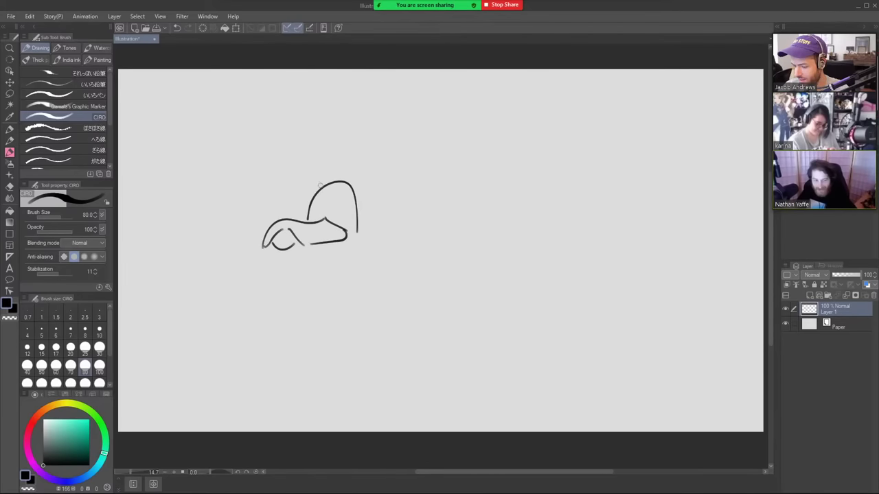
{"action": "mouse_move", "coordinate": [309, 194]}
{"action": "left_mouse_down"}
{"action": "mouse_move", "coordinate": [317, 202]}
{"action": "mouse_move", "coordinate": [310, 203]}
{"action": "mouse_move", "coordinate": [348, 199]}
{"action": "left_mouse_up"}
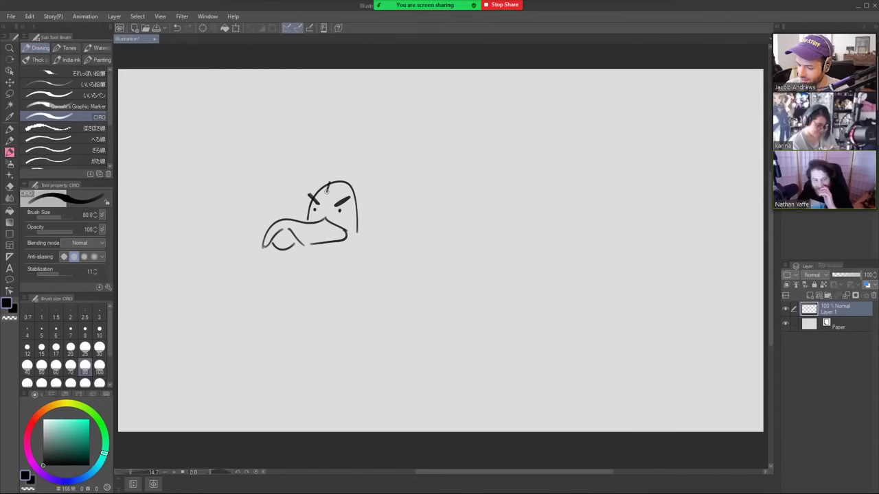
{"action": "mouse_move", "coordinate": [326, 194]}
{"action": "left_mouse_down"}
{"action": "mouse_move", "coordinate": [342, 184]}
{"action": "mouse_move", "coordinate": [322, 161]}
{"action": "mouse_move", "coordinate": [330, 152]}
{"action": "mouse_move", "coordinate": [366, 133]}
{"action": "mouse_move", "coordinate": [365, 156]}
{"action": "mouse_move", "coordinate": [396, 126]}
{"action": "mouse_move", "coordinate": [389, 164]}
{"action": "left_mouse_up"}
{"action": "left_click_drag", "start_coordinate": [308, 248], "coordinate": [321, 317]}
{"action": "left_click_drag", "start_coordinate": [357, 223], "coordinate": [366, 293]}
{"action": "mouse_move", "coordinate": [406, 151]}
{"action": "left_mouse_down"}
{"action": "mouse_move", "coordinate": [376, 210]}
{"action": "mouse_move", "coordinate": [391, 204]}
{"action": "mouse_move", "coordinate": [353, 239]}
{"action": "left_mouse_up"}
{"action": "key", "text": "e"}
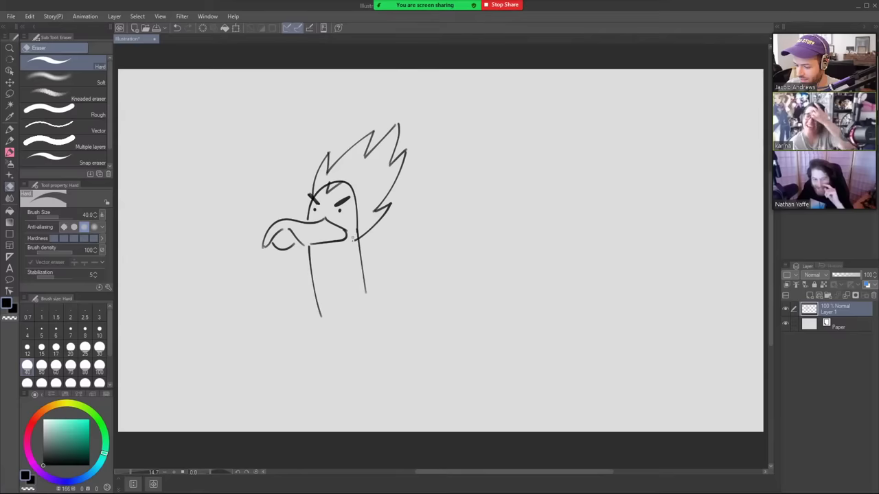
Step: Draw the bird's rounded body joined to the neck and add two short legs with clawed feet
{"action": "key", "text": "b"}
{"action": "mouse_move", "coordinate": [324, 328]}
{"action": "left_mouse_down"}
{"action": "mouse_move", "coordinate": [360, 371]}
{"action": "mouse_move", "coordinate": [469, 318]}
{"action": "mouse_move", "coordinate": [367, 291]}
{"action": "left_mouse_up"}
{"action": "mouse_move", "coordinate": [369, 375]}
{"action": "left_mouse_down"}
{"action": "mouse_move", "coordinate": [366, 398]}
{"action": "mouse_move", "coordinate": [351, 388]}
{"action": "mouse_move", "coordinate": [345, 397]}
{"action": "mouse_move", "coordinate": [359, 403]}
{"action": "left_mouse_up"}
{"action": "mouse_move", "coordinate": [437, 376]}
{"action": "left_mouse_down"}
{"action": "mouse_move", "coordinate": [444, 398]}
{"action": "mouse_move", "coordinate": [452, 398]}
{"action": "mouse_move", "coordinate": [433, 401]}
{"action": "mouse_move", "coordinate": [442, 408]}
{"action": "mouse_move", "coordinate": [451, 395]}
{"action": "left_mouse_up"}
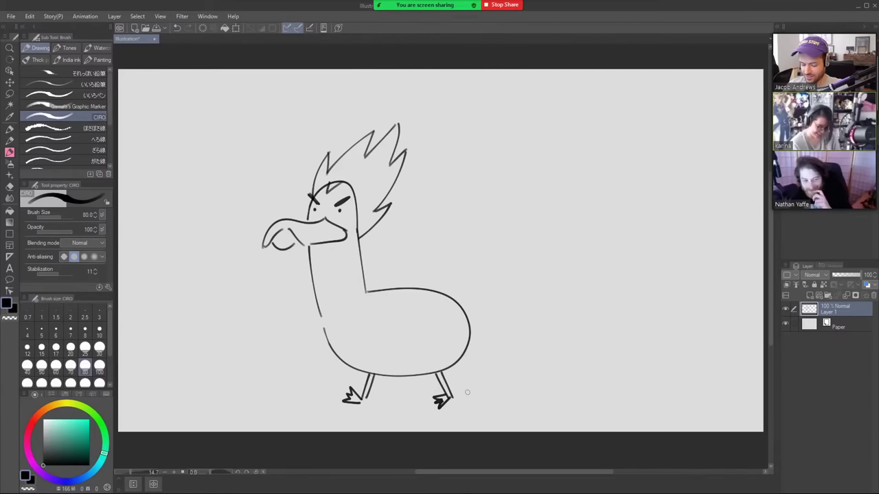
Step: Move the bird drawing slightly up and to the right on the canvas and return to the brush
{"action": "key", "text": "k"}
{"action": "mouse_move", "coordinate": [439, 330]}
{"action": "left_mouse_down"}
{"action": "mouse_move", "coordinate": [449, 339]}
{"action": "mouse_move", "coordinate": [461, 328]}
{"action": "left_mouse_up"}
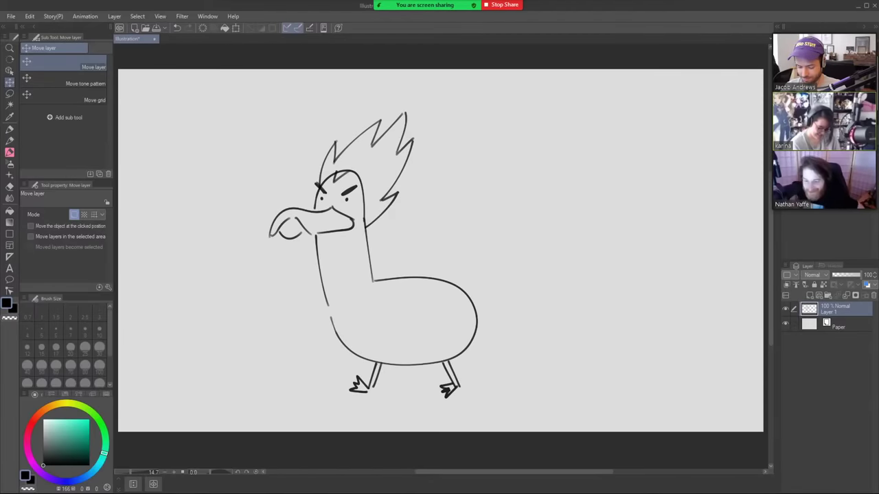
{"action": "key", "text": "b"}
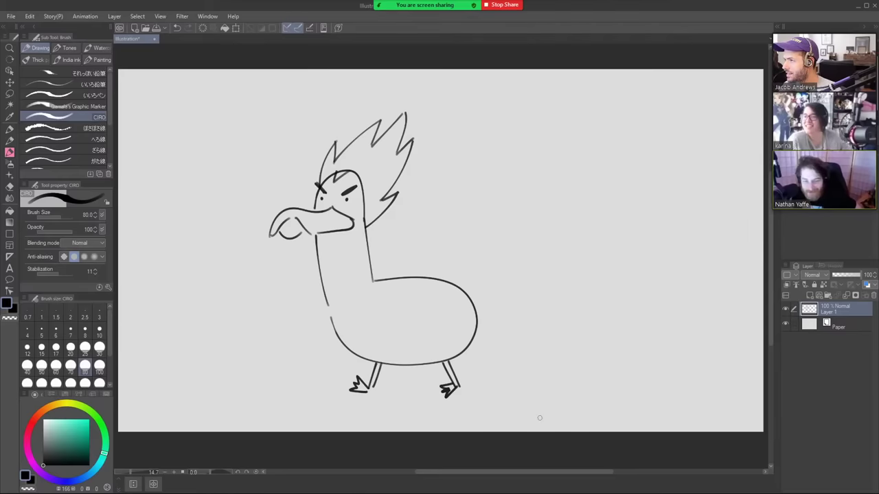
Step: Scale the bird drawing down, place it in the canvas's upper-left corner, and return to the CIRO brush
{"action": "key", "text": "k"}
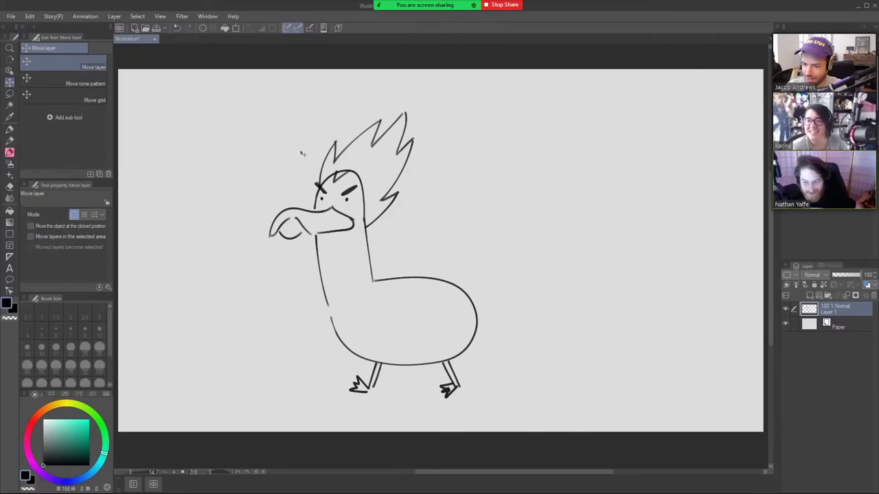
{"action": "left_click", "coordinate": [236, 27]}
{"action": "mouse_move", "coordinate": [477, 391]}
{"action": "left_mouse_down"}
{"action": "mouse_move", "coordinate": [448, 367]}
{"action": "mouse_move", "coordinate": [431, 318]}
{"action": "mouse_move", "coordinate": [300, 266]}
{"action": "mouse_move", "coordinate": [292, 276]}
{"action": "mouse_move", "coordinate": [276, 245]}
{"action": "left_mouse_up"}
{"action": "left_click", "coordinate": [191, 262]}
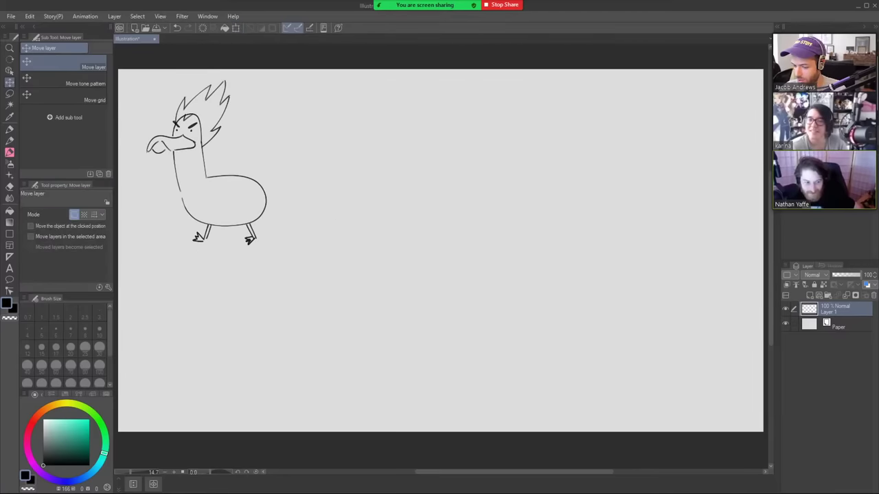
{"action": "key", "text": "b"}
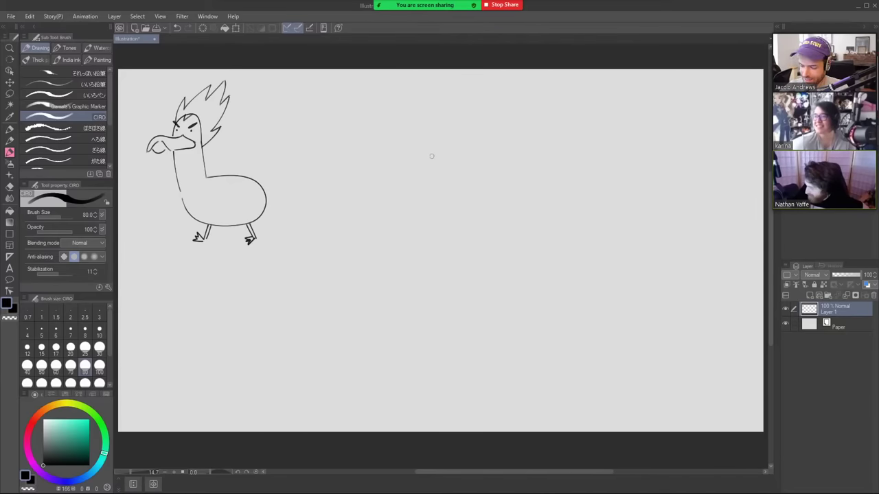
Step: Sketch an opossum-like head beside the bird with a round skull, pointed snout and wide-open lower jaw
{"action": "mouse_move", "coordinate": [428, 239]}
{"action": "left_mouse_down"}
{"action": "mouse_move", "coordinate": [364, 202]}
{"action": "mouse_move", "coordinate": [401, 162]}
{"action": "mouse_move", "coordinate": [382, 161]}
{"action": "mouse_move", "coordinate": [377, 169]}
{"action": "mouse_move", "coordinate": [438, 230]}
{"action": "left_mouse_up"}
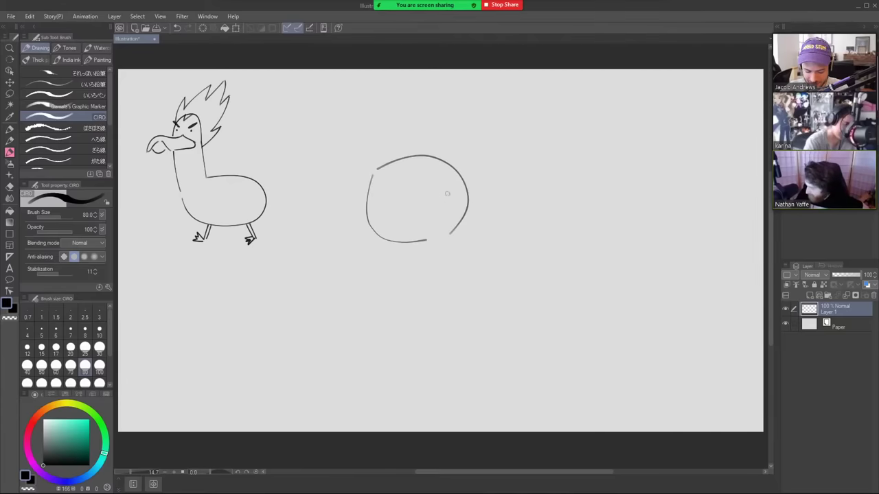
{"action": "mouse_move", "coordinate": [444, 184]}
{"action": "left_mouse_down"}
{"action": "mouse_move", "coordinate": [503, 232]}
{"action": "mouse_move", "coordinate": [497, 225]}
{"action": "mouse_move", "coordinate": [479, 243]}
{"action": "mouse_move", "coordinate": [418, 221]}
{"action": "mouse_move", "coordinate": [429, 236]}
{"action": "mouse_move", "coordinate": [376, 227]}
{"action": "left_mouse_up"}
{"action": "key", "text": "ctrl+z"}
{"action": "mouse_move", "coordinate": [432, 235]}
{"action": "left_mouse_down"}
{"action": "mouse_move", "coordinate": [375, 228]}
{"action": "mouse_move", "coordinate": [425, 274]}
{"action": "left_mouse_up"}
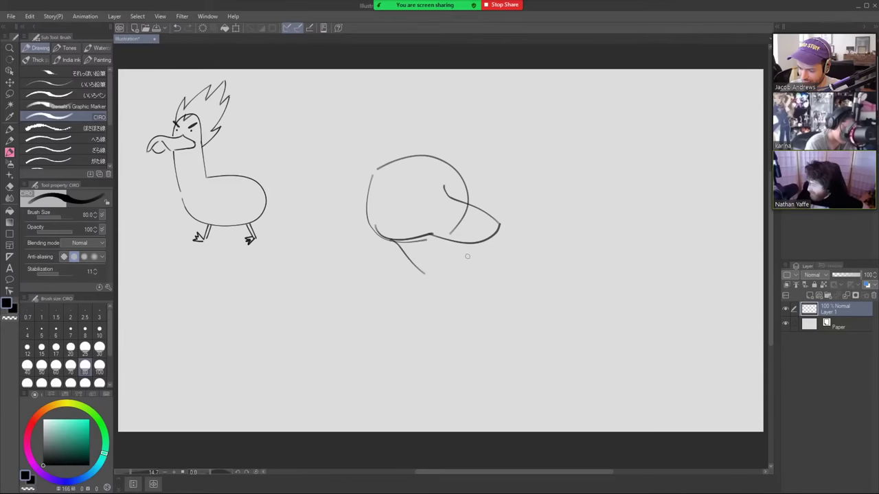
{"action": "mouse_move", "coordinate": [451, 241]}
{"action": "left_mouse_down"}
{"action": "mouse_move", "coordinate": [465, 268]}
{"action": "mouse_move", "coordinate": [458, 261]}
{"action": "mouse_move", "coordinate": [461, 280]}
{"action": "mouse_move", "coordinate": [425, 259]}
{"action": "mouse_move", "coordinate": [436, 261]}
{"action": "mouse_move", "coordinate": [434, 287]}
{"action": "mouse_move", "coordinate": [404, 267]}
{"action": "mouse_move", "coordinate": [416, 283]}
{"action": "mouse_move", "coordinate": [376, 271]}
{"action": "left_mouse_up"}
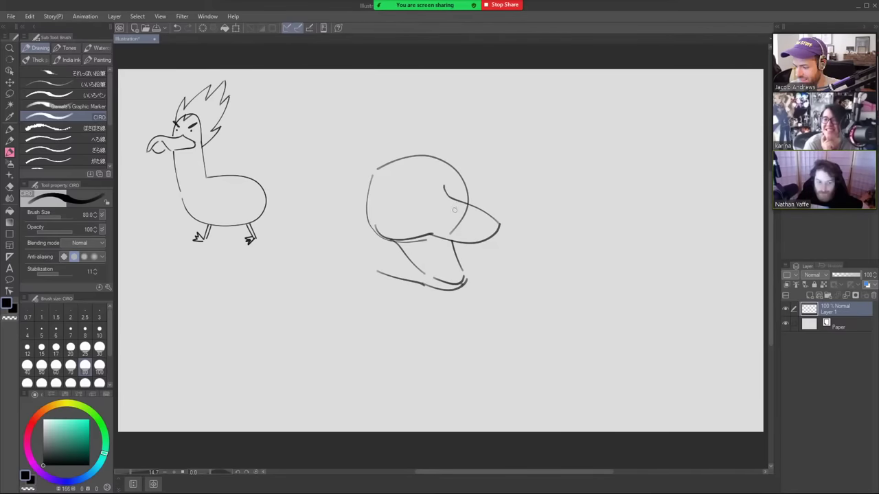
Step: Erase the skull line that crosses the snout with the Hard eraser and enlarge the eraser to size 150
{"action": "key", "text": "e"}
{"action": "left_click_drag", "start_coordinate": [453, 230], "coordinate": [458, 224]}
{"action": "key", "text": "bracketright"}
{"action": "key", "text": "bracketright"}
{"action": "key", "text": "bracketright"}
{"action": "key", "text": "bracketright"}
{"action": "key", "text": "bracketright"}
{"action": "key", "text": "bracketright"}
{"action": "key", "text": "bracketright"}
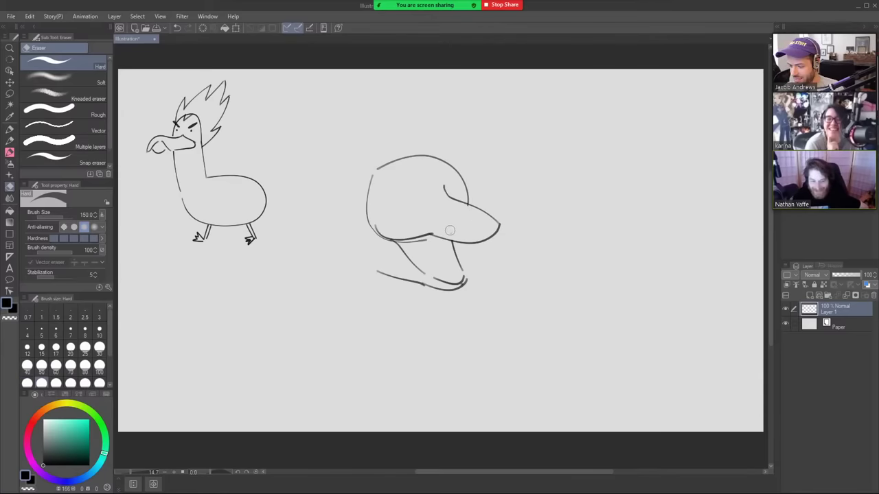
Step: Draw small pointed teeth along both jaws and add a nose with a nostril at the snout's tip
{"action": "key", "text": "b"}
{"action": "mouse_move", "coordinate": [434, 238]}
{"action": "left_mouse_down"}
{"action": "mouse_move", "coordinate": [440, 247]}
{"action": "mouse_move", "coordinate": [445, 239]}
{"action": "mouse_move", "coordinate": [468, 249]}
{"action": "mouse_move", "coordinate": [465, 241]}
{"action": "left_mouse_up"}
{"action": "key", "text": "ctrl+z"}
{"action": "key", "text": "ctrl+z"}
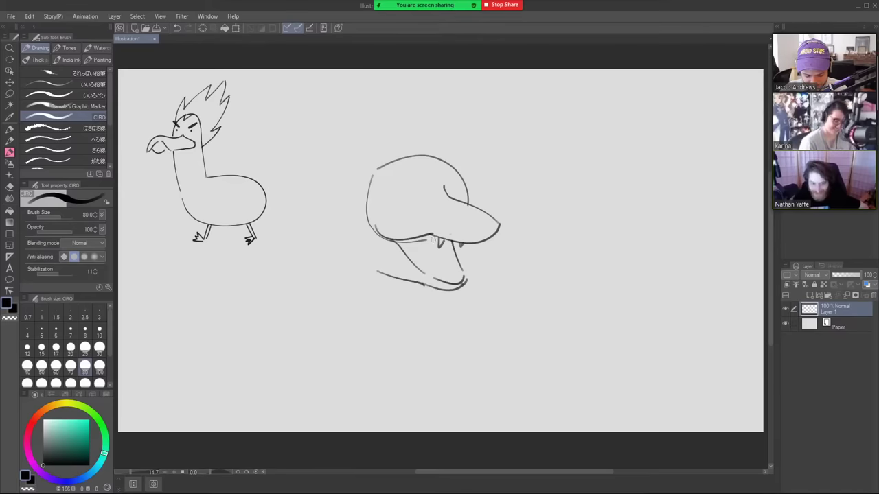
{"action": "mouse_move", "coordinate": [406, 250]}
{"action": "left_mouse_down"}
{"action": "mouse_move", "coordinate": [449, 267]}
{"action": "mouse_move", "coordinate": [448, 276]}
{"action": "mouse_move", "coordinate": [440, 271]}
{"action": "mouse_move", "coordinate": [462, 277]}
{"action": "left_mouse_up"}
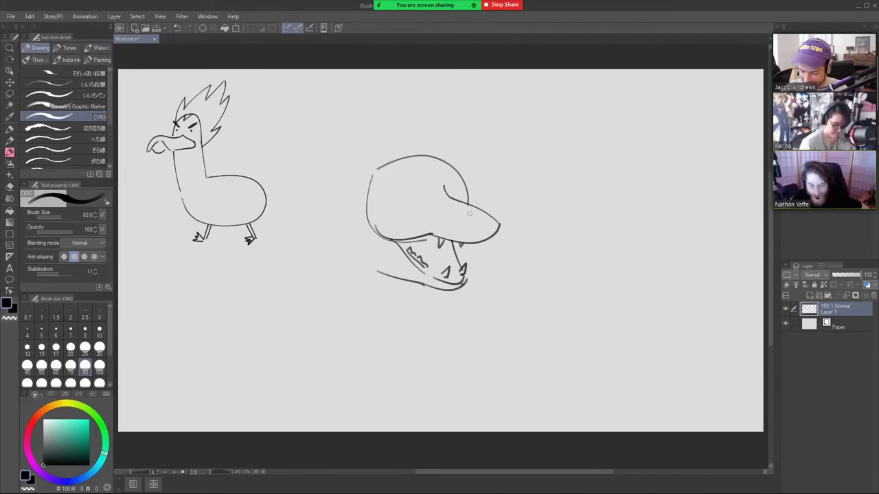
{"action": "mouse_move", "coordinate": [484, 240]}
{"action": "left_mouse_down"}
{"action": "mouse_move", "coordinate": [491, 223]}
{"action": "mouse_move", "coordinate": [477, 226]}
{"action": "mouse_move", "coordinate": [479, 240]}
{"action": "mouse_move", "coordinate": [492, 222]}
{"action": "mouse_move", "coordinate": [486, 235]}
{"action": "left_mouse_up"}
{"action": "key", "text": "ctrl+z"}
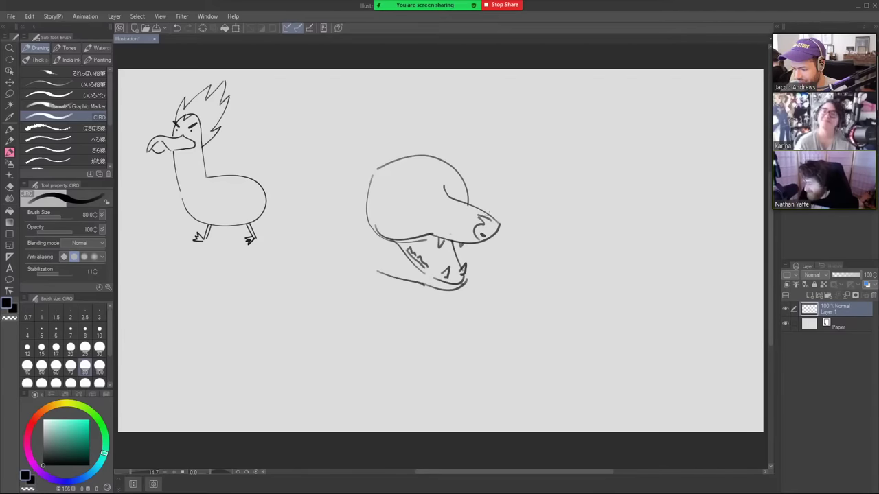
Step: Add two solid black eyes and two rounded ears to the opossum's head
{"action": "left_click_drag", "start_coordinate": [397, 209], "coordinate": [397, 210]}
{"action": "left_click_drag", "start_coordinate": [465, 186], "coordinate": [463, 189]}
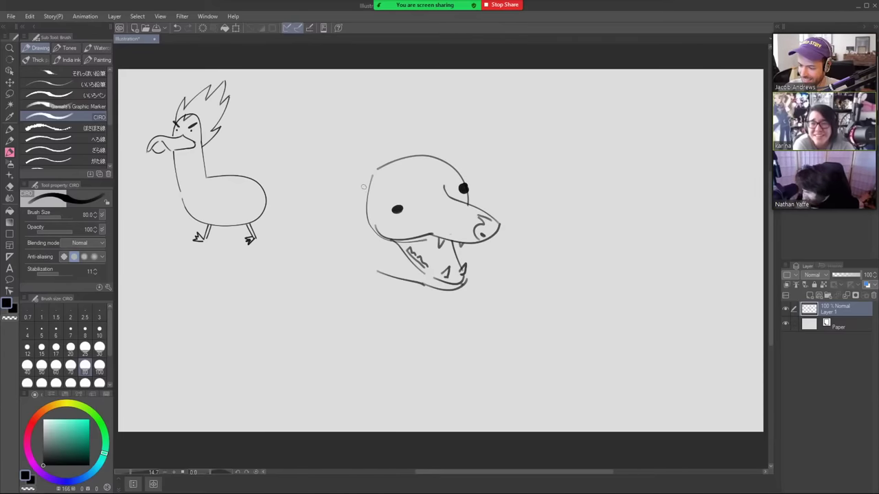
{"action": "mouse_move", "coordinate": [370, 177]}
{"action": "left_mouse_down"}
{"action": "mouse_move", "coordinate": [325, 186]}
{"action": "mouse_move", "coordinate": [368, 195]}
{"action": "left_mouse_up"}
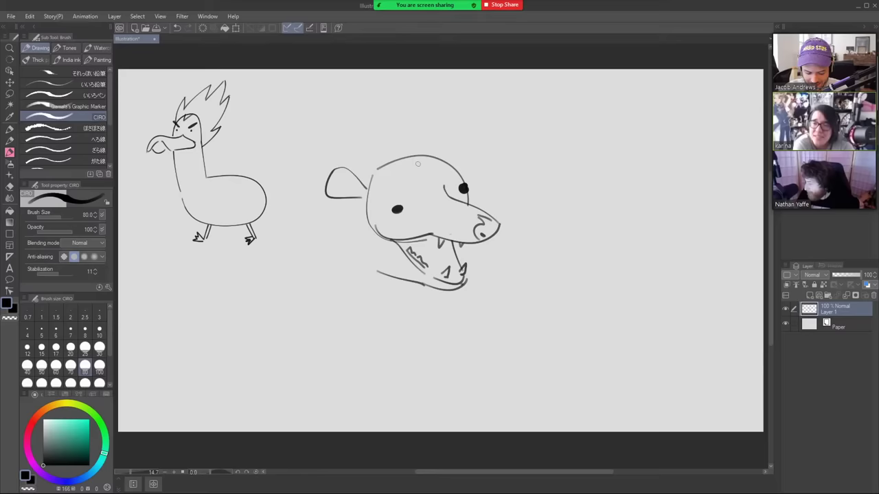
{"action": "mouse_move", "coordinate": [450, 164]}
{"action": "left_mouse_down"}
{"action": "mouse_move", "coordinate": [477, 146]}
{"action": "mouse_move", "coordinate": [465, 167]}
{"action": "left_mouse_up"}
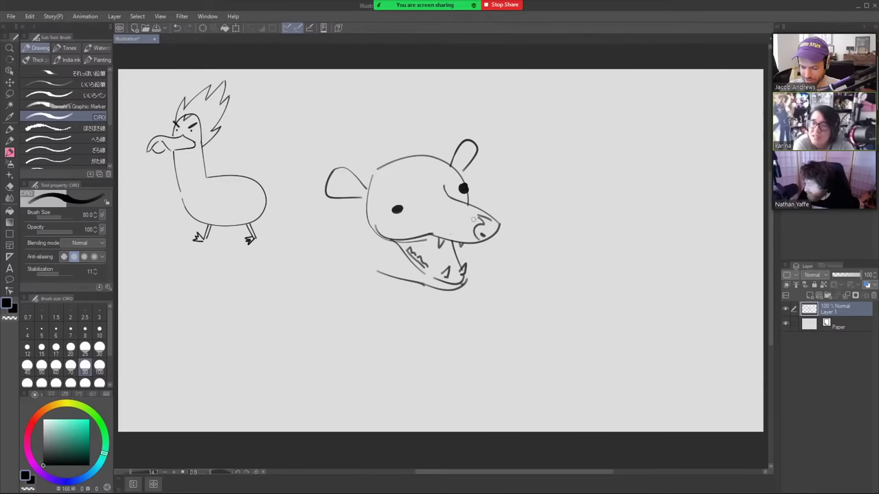
{"action": "left_click_drag", "start_coordinate": [345, 198], "coordinate": [379, 328]}
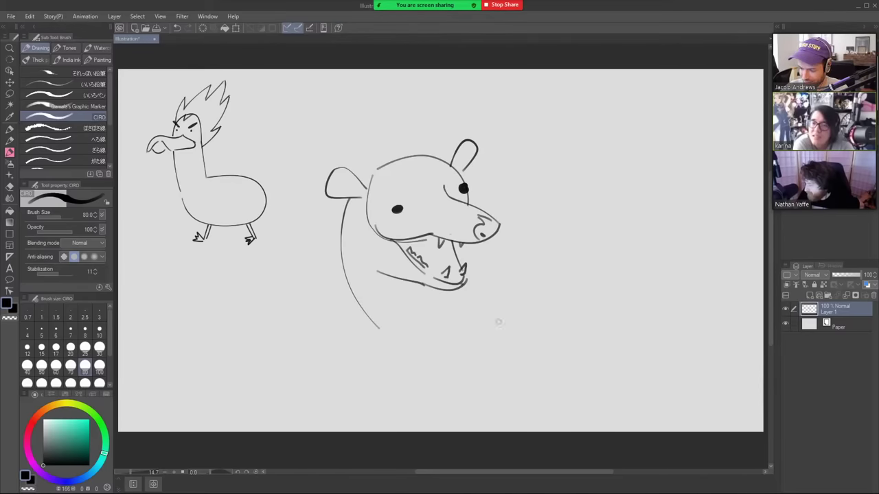
{"action": "key", "text": "ctrl+z"}
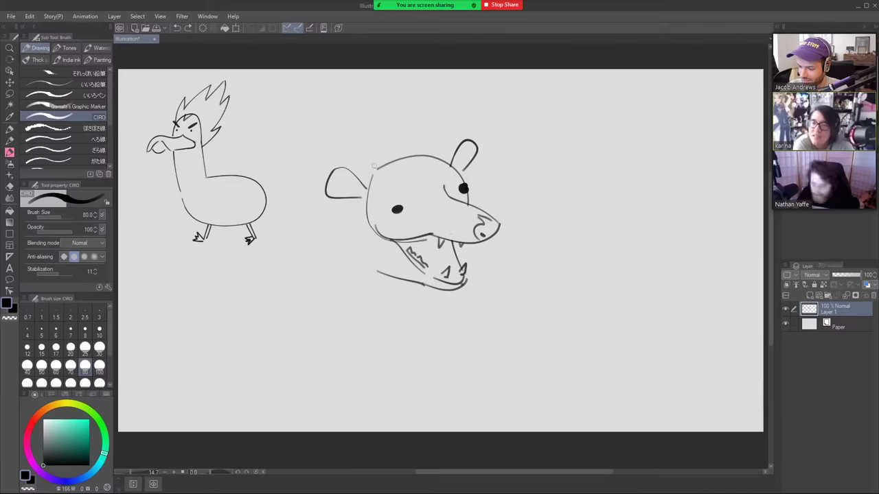
Step: Shift the whole drawing slightly, then lasso the opossum's head, move it toward the canvas's right side and deselect
{"action": "key", "text": "k"}
{"action": "mouse_move", "coordinate": [457, 211]}
{"action": "left_mouse_down"}
{"action": "mouse_move", "coordinate": [581, 250]}
{"action": "mouse_move", "coordinate": [413, 212]}
{"action": "mouse_move", "coordinate": [445, 221]}
{"action": "left_mouse_up"}
{"action": "key", "text": "m"}
{"action": "mouse_move", "coordinate": [379, 330]}
{"action": "left_mouse_down"}
{"action": "mouse_move", "coordinate": [542, 225]}
{"action": "mouse_move", "coordinate": [460, 340]}
{"action": "left_mouse_up"}
{"action": "left_click", "coordinate": [447, 361]}
{"action": "mouse_move", "coordinate": [469, 298]}
{"action": "left_mouse_down"}
{"action": "mouse_move", "coordinate": [569, 308]}
{"action": "mouse_move", "coordinate": [623, 290]}
{"action": "left_mouse_up"}
{"action": "left_click", "coordinate": [552, 353]}
{"action": "key", "text": "b"}
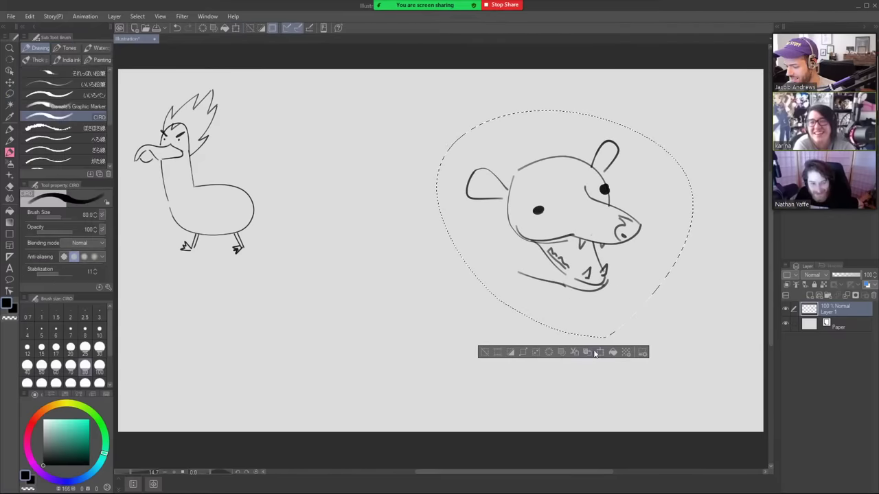
{"action": "left_click", "coordinate": [485, 354]}
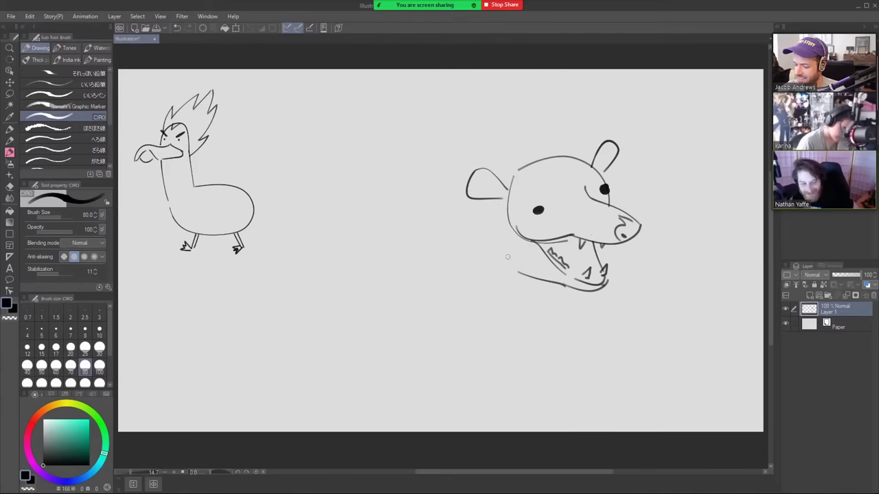
Step: Draw a large rounded body outline extending behind the opossum's head
{"action": "left_click_drag", "start_coordinate": [523, 165], "coordinate": [369, 171]}
{"action": "key", "text": "ctrl+z"}
{"action": "mouse_move", "coordinate": [530, 162]}
{"action": "left_mouse_down"}
{"action": "mouse_move", "coordinate": [438, 145]}
{"action": "mouse_move", "coordinate": [398, 195]}
{"action": "left_mouse_up"}
{"action": "mouse_move", "coordinate": [539, 280]}
{"action": "left_mouse_down"}
{"action": "mouse_move", "coordinate": [446, 284]}
{"action": "mouse_move", "coordinate": [390, 213]}
{"action": "left_mouse_up"}
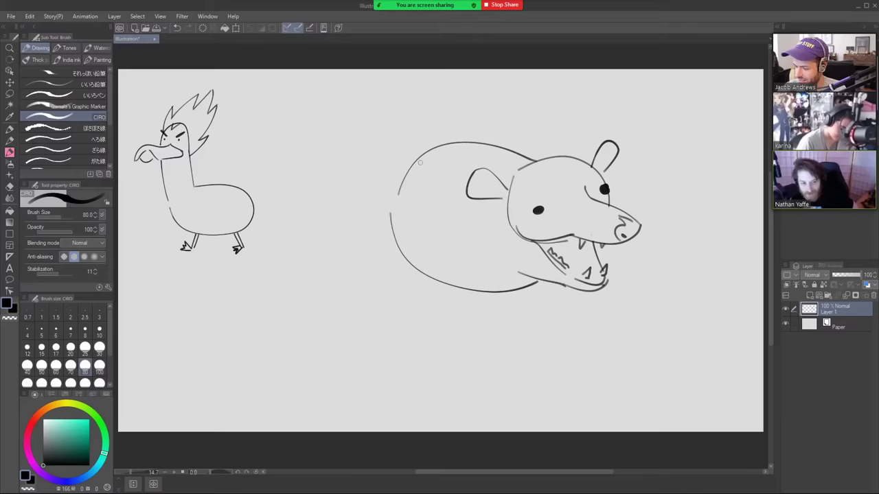
Step: Add three short legs with clawed feet under the opossum's body and extend the rear outline to narrow its gap
{"action": "left_click_drag", "start_coordinate": [486, 291], "coordinate": [514, 316]}
{"action": "mouse_move", "coordinate": [540, 279]}
{"action": "left_mouse_down"}
{"action": "mouse_move", "coordinate": [548, 308]}
{"action": "mouse_move", "coordinate": [559, 309]}
{"action": "left_mouse_up"}
{"action": "left_click_drag", "start_coordinate": [397, 247], "coordinate": [386, 273]}
{"action": "left_click_drag", "start_coordinate": [403, 252], "coordinate": [389, 276]}
{"action": "left_click_drag", "start_coordinate": [385, 276], "coordinate": [384, 281]}
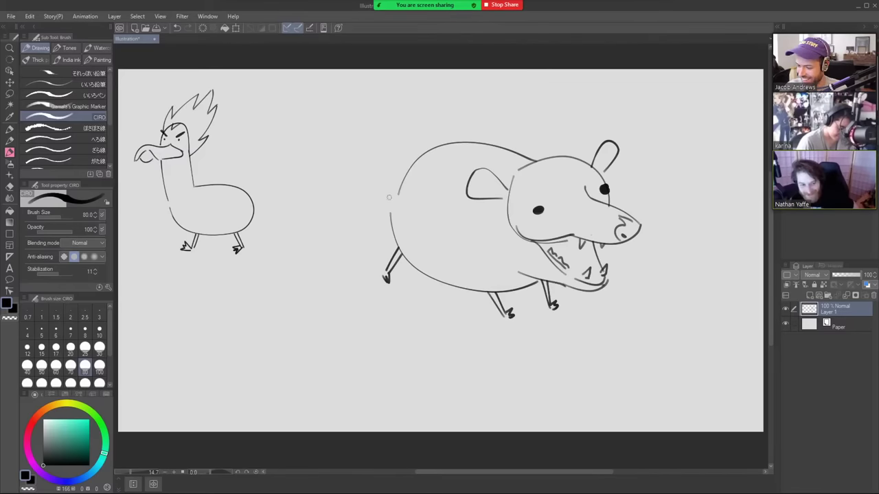
{"action": "left_click_drag", "start_coordinate": [393, 207], "coordinate": [397, 194]}
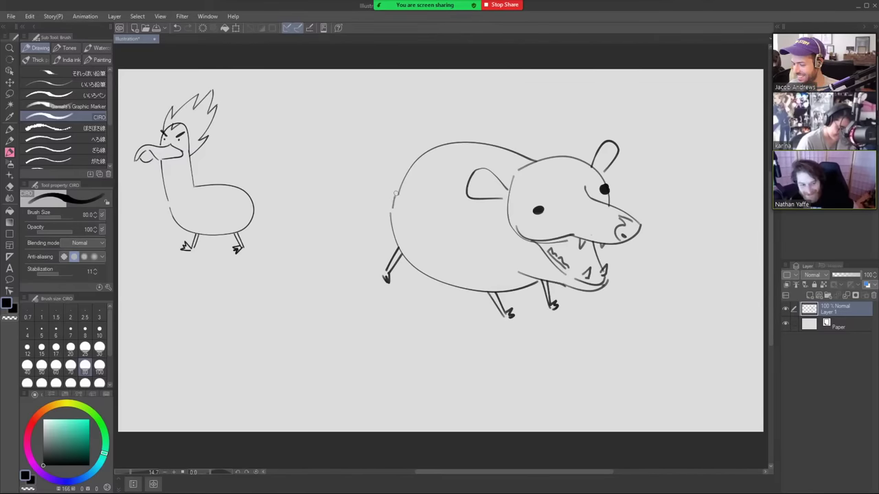
Step: Erase the line at the back of the opossum's head and draw a long tapering striped tail
{"action": "key", "text": "e"}
{"action": "mouse_move", "coordinate": [510, 177]}
{"action": "left_mouse_down"}
{"action": "mouse_move", "coordinate": [519, 232]}
{"action": "mouse_move", "coordinate": [508, 186]}
{"action": "left_mouse_up"}
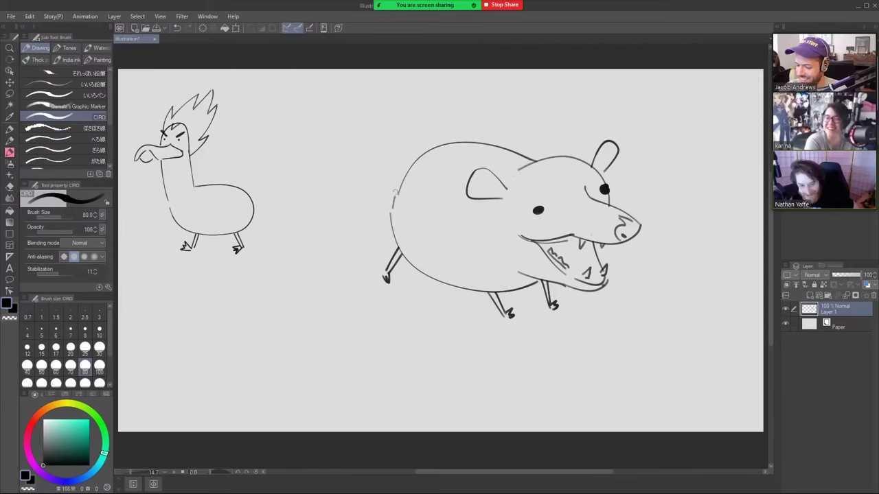
{"action": "mouse_move", "coordinate": [400, 187]}
{"action": "left_mouse_down"}
{"action": "mouse_move", "coordinate": [281, 141]}
{"action": "mouse_move", "coordinate": [403, 193]}
{"action": "mouse_move", "coordinate": [396, 201]}
{"action": "mouse_move", "coordinate": [373, 175]}
{"action": "mouse_move", "coordinate": [356, 179]}
{"action": "mouse_move", "coordinate": [320, 164]}
{"action": "left_mouse_up"}
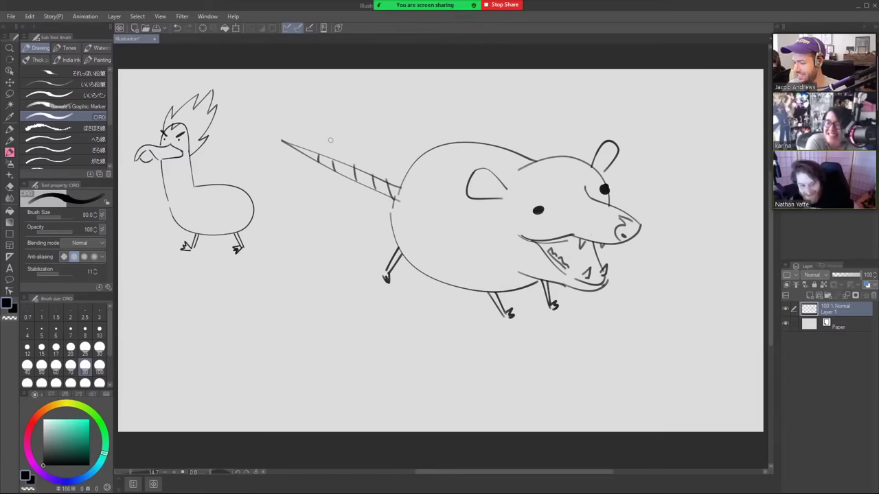
{"action": "left_click_drag", "start_coordinate": [548, 163], "coordinate": [527, 136]}
{"action": "mouse_move", "coordinate": [482, 116]}
{"action": "left_mouse_down"}
{"action": "mouse_move", "coordinate": [527, 136]}
{"action": "mouse_move", "coordinate": [511, 154]}
{"action": "mouse_move", "coordinate": [453, 155]}
{"action": "mouse_move", "coordinate": [518, 178]}
{"action": "left_mouse_up"}
{"action": "key", "text": "ctrl+z"}
{"action": "key", "text": "ctrl+z"}
{"action": "key", "text": "ctrl+z"}
{"action": "key", "text": "ctrl+z"}
{"action": "key", "text": "ctrl+z"}
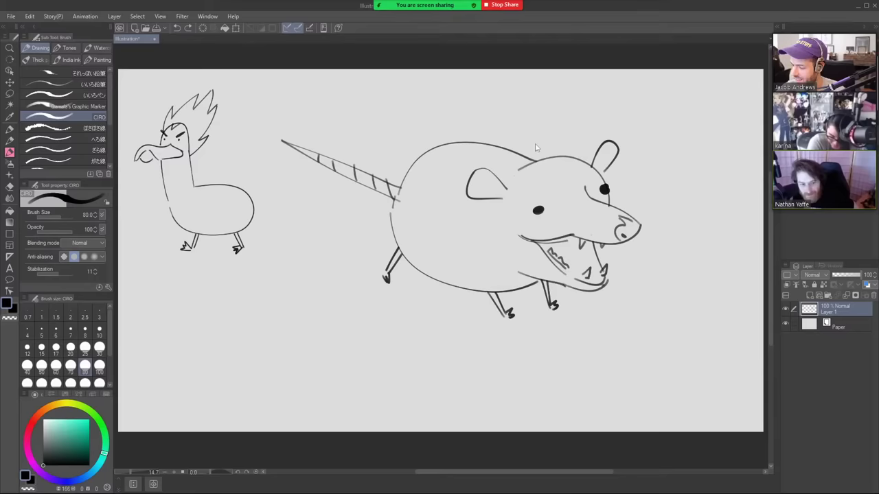
Step: Draw spiky hair tufts sweeping out on both sides of the opossum's head and erase the overlapping body and head lines
{"action": "mouse_move", "coordinate": [548, 156]}
{"action": "left_mouse_down"}
{"action": "mouse_move", "coordinate": [475, 111]}
{"action": "mouse_move", "coordinate": [504, 141]}
{"action": "mouse_move", "coordinate": [473, 142]}
{"action": "mouse_move", "coordinate": [440, 162]}
{"action": "mouse_move", "coordinate": [472, 173]}
{"action": "left_mouse_up"}
{"action": "key", "text": "e"}
{"action": "left_click_drag", "start_coordinate": [543, 160], "coordinate": [480, 146]}
{"action": "mouse_move", "coordinate": [521, 168]}
{"action": "left_mouse_down"}
{"action": "mouse_move", "coordinate": [586, 159]}
{"action": "mouse_move", "coordinate": [594, 142]}
{"action": "mouse_move", "coordinate": [653, 121]}
{"action": "mouse_move", "coordinate": [628, 145]}
{"action": "mouse_move", "coordinate": [667, 159]}
{"action": "mouse_move", "coordinate": [608, 183]}
{"action": "left_mouse_up"}
{"action": "key", "text": "b"}
{"action": "key", "text": "ctrl+z"}
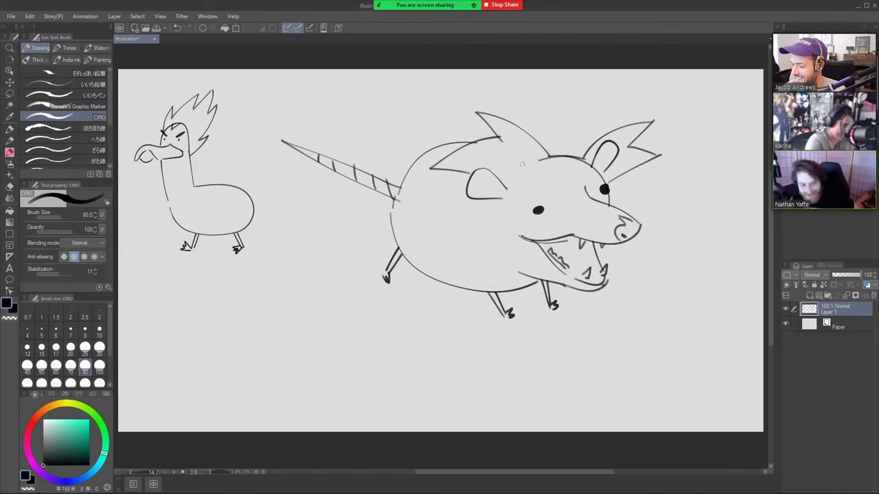
Step: Add a lower hair spike beside the near ear and jagged bangs across the opossum's forehead
{"action": "mouse_move", "coordinate": [468, 172]}
{"action": "left_mouse_down"}
{"action": "mouse_move", "coordinate": [436, 222]}
{"action": "mouse_move", "coordinate": [484, 206]}
{"action": "left_mouse_up"}
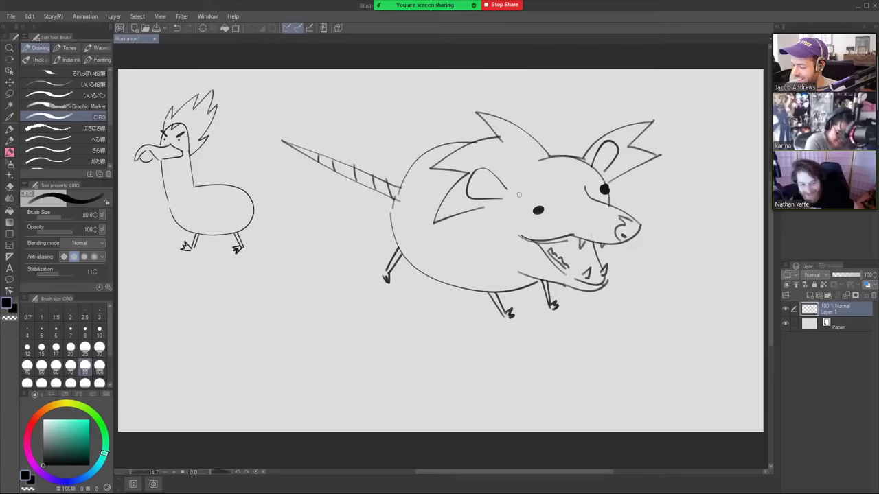
{"action": "mouse_move", "coordinate": [531, 175]}
{"action": "left_mouse_down"}
{"action": "mouse_move", "coordinate": [558, 196]}
{"action": "mouse_move", "coordinate": [551, 170]}
{"action": "mouse_move", "coordinate": [569, 193]}
{"action": "mouse_move", "coordinate": [575, 163]}
{"action": "mouse_move", "coordinate": [593, 184]}
{"action": "mouse_move", "coordinate": [589, 163]}
{"action": "left_mouse_up"}
{"action": "mouse_move", "coordinate": [530, 177]}
{"action": "left_mouse_down"}
{"action": "mouse_move", "coordinate": [507, 187]}
{"action": "mouse_move", "coordinate": [537, 157]}
{"action": "mouse_move", "coordinate": [482, 205]}
{"action": "mouse_move", "coordinate": [502, 195]}
{"action": "left_mouse_up"}
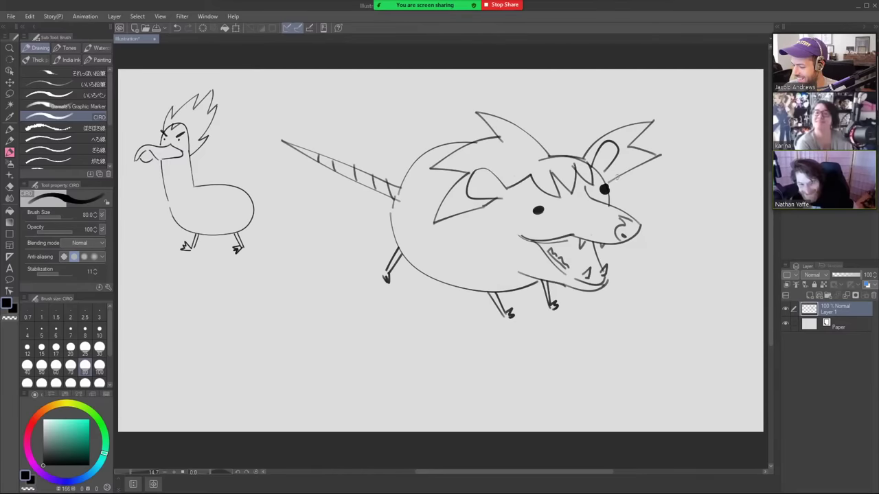
{"action": "key", "text": "e"}
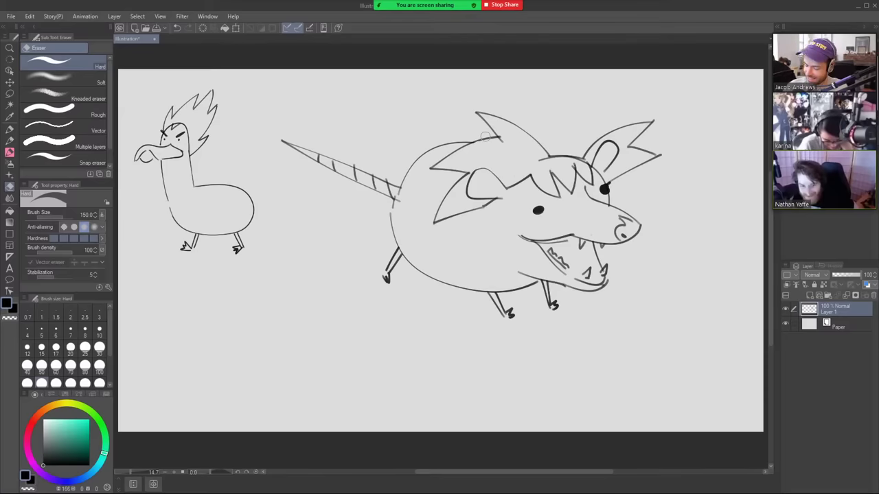
Step: Lasso the opossum, scale it down, place it right next to the bird and deselect
{"action": "key", "text": "m"}
{"action": "mouse_move", "coordinate": [547, 352]}
{"action": "left_mouse_down"}
{"action": "mouse_move", "coordinate": [349, 308]}
{"action": "mouse_move", "coordinate": [382, 86]}
{"action": "mouse_move", "coordinate": [700, 211]}
{"action": "mouse_move", "coordinate": [660, 284]}
{"action": "left_mouse_up"}
{"action": "left_click", "coordinate": [518, 378]}
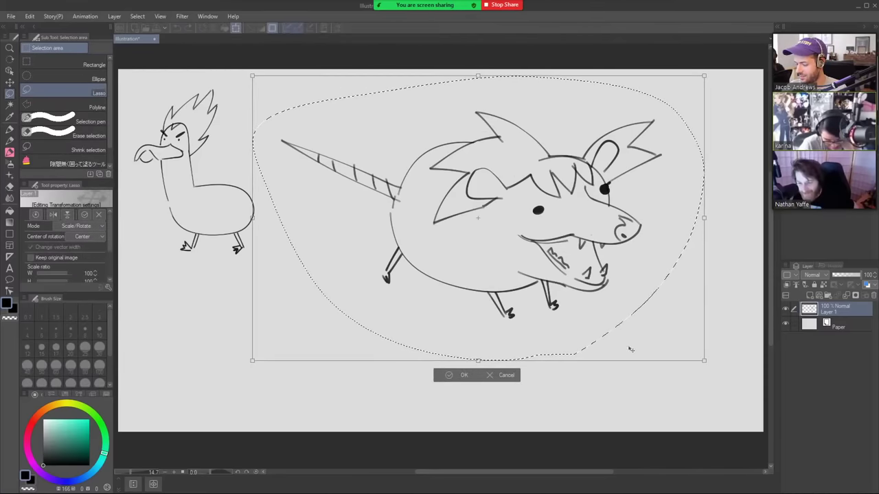
{"action": "left_click_drag", "start_coordinate": [704, 360], "coordinate": [451, 235]}
{"action": "left_click", "coordinate": [331, 300]}
{"action": "left_click", "coordinate": [276, 297]}
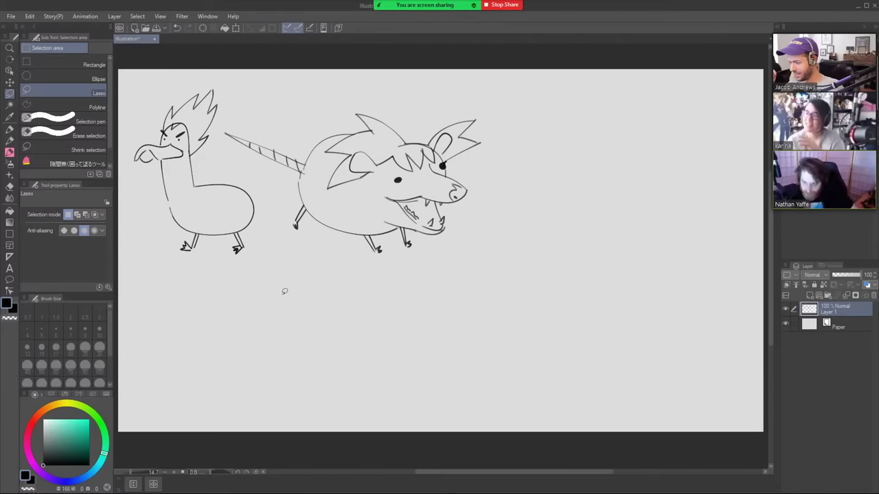
{"action": "key", "text": "minus"}
{"action": "key", "text": "minus"}
{"action": "key", "text": "minus"}
{"action": "key", "text": "minus"}
{"action": "key", "text": "minus"}
{"action": "key", "text": "minus"}
{"action": "key", "text": "minus"}
{"action": "key", "text": "minus"}
{"action": "key", "text": "minus"}
{"action": "key", "text": "minus"}
{"action": "key", "text": "minus"}
{"action": "key", "text": "minus"}
{"action": "key", "text": "minus"}
{"action": "key", "text": "minus"}
{"action": "key", "text": "minus"}
{"action": "key", "text": "minus"}
{"action": "key", "text": "minus"}
{"action": "key", "text": "minus"}
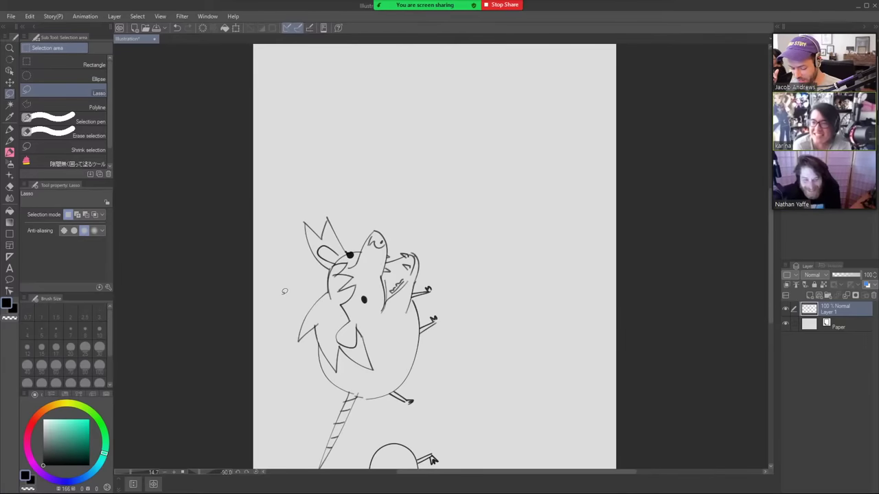
{"action": "key", "text": "p"}
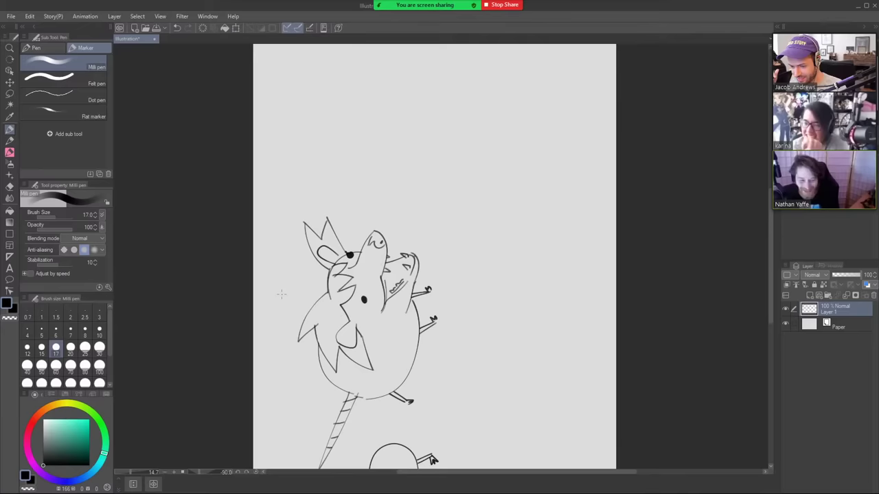
{"action": "key", "text": "i"}
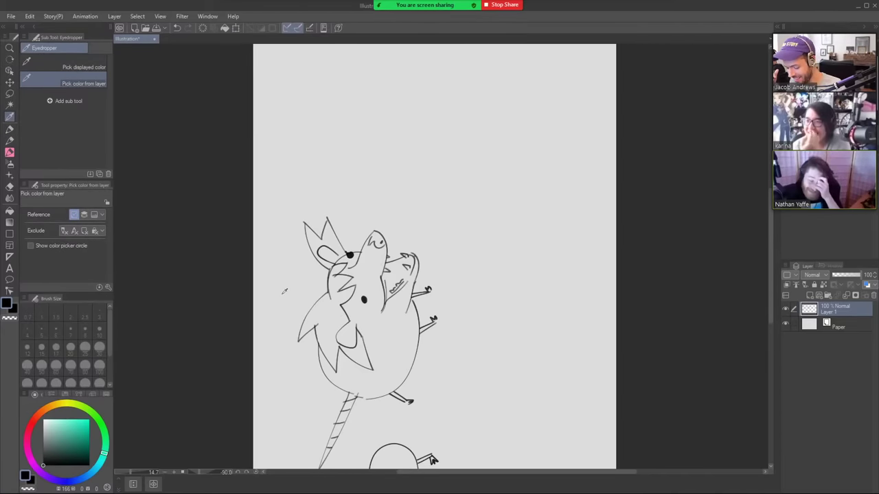
{"action": "key", "text": "minus"}
{"action": "key", "text": "minus"}
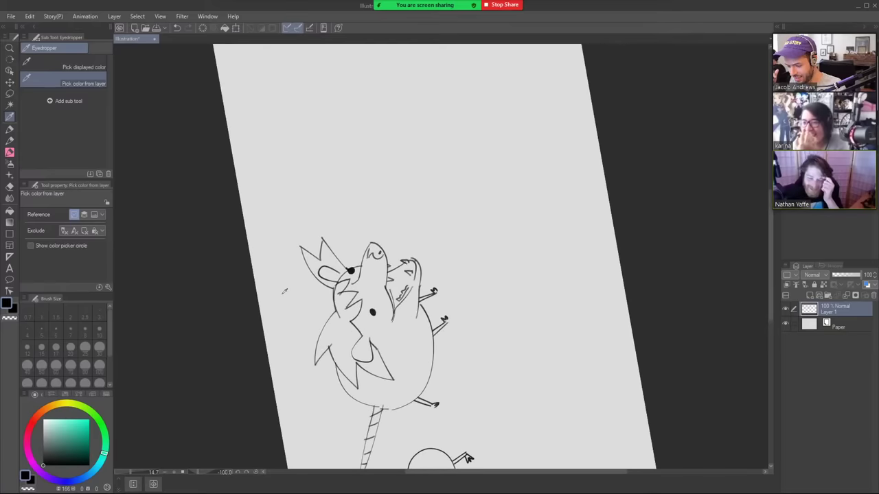
{"action": "key", "text": "minus"}
{"action": "key", "text": "minus"}
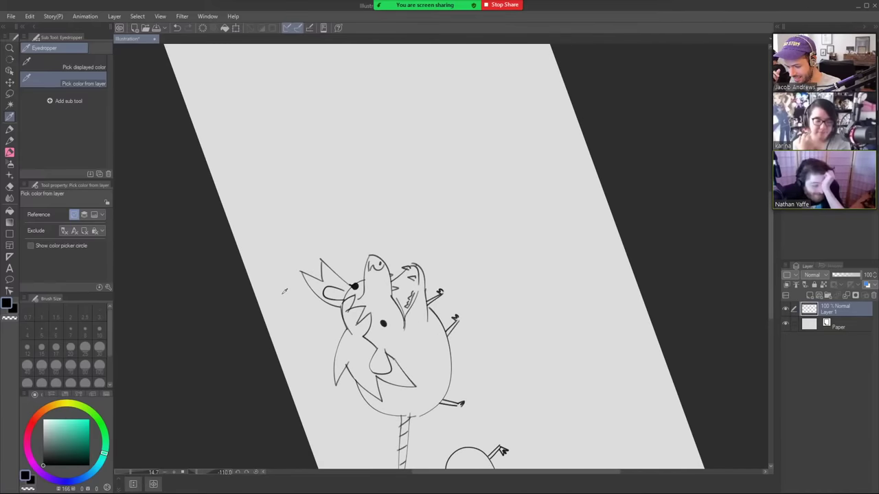
{"action": "key", "text": "minus"}
{"action": "key", "text": "minus"}
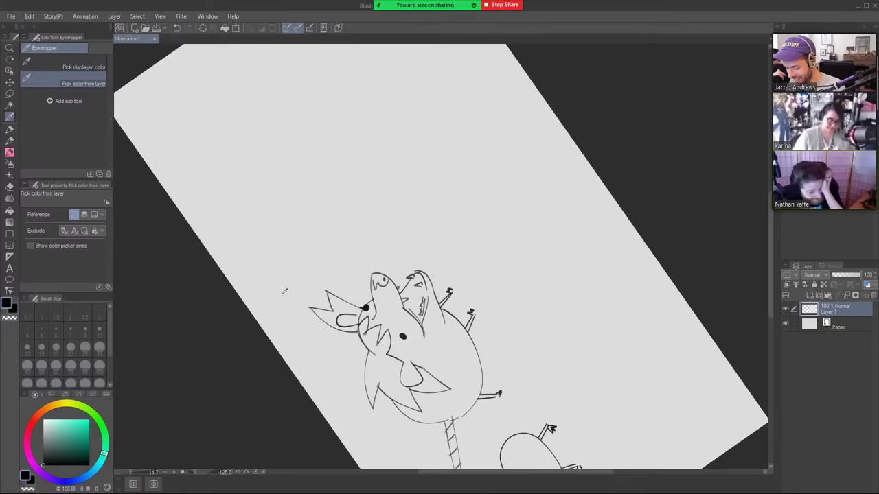
Step: Rotate the canvas view back to 0° so the bird and opossum stand upright
{"action": "key", "text": "minus"}
{"action": "key", "text": "minus"}
{"action": "key", "text": "minus"}
{"action": "key", "text": "minus"}
{"action": "key", "text": "minus"}
{"action": "key", "text": "minus"}
{"action": "key", "text": "minus"}
{"action": "key", "text": "minus"}
{"action": "key", "text": "minus"}
{"action": "key", "text": "minus"}
{"action": "key", "text": "minus"}
{"action": "key", "text": "minus"}
{"action": "key", "text": "minus"}
{"action": "key", "text": "minus"}
{"action": "key", "text": "minus"}
{"action": "key", "text": "minus"}
{"action": "key", "text": "minus"}
{"action": "key", "text": "minus"}
{"action": "key", "text": "minus"}
{"action": "key", "text": "minus"}
{"action": "key", "text": "minus"}
{"action": "key", "text": "minus"}
{"action": "key", "text": "minus"}
{"action": "key", "text": "minus"}
{"action": "key", "text": "minus"}
{"action": "key", "text": "minus"}
{"action": "key", "text": "minus"}
{"action": "key", "text": "minus"}
{"action": "key", "text": "minus"}
{"action": "key", "text": "minus"}
{"action": "key", "text": "minus"}
{"action": "key", "text": "minus"}
{"action": "key", "text": "minus"}
{"action": "key", "text": "minus"}
{"action": "key", "text": "minus"}
{"action": "key", "text": "minus"}
{"action": "key", "text": "minus"}
{"action": "key", "text": "minus"}
{"action": "key", "text": "minus"}
{"action": "key", "text": "minus"}
{"action": "key", "text": "minus"}
{"action": "key", "text": "minus"}
{"action": "key", "text": "minus"}
{"action": "key", "text": "minus"}
{"action": "key", "text": "minus"}
{"action": "key", "text": "minus"}
{"action": "key", "text": "minus"}
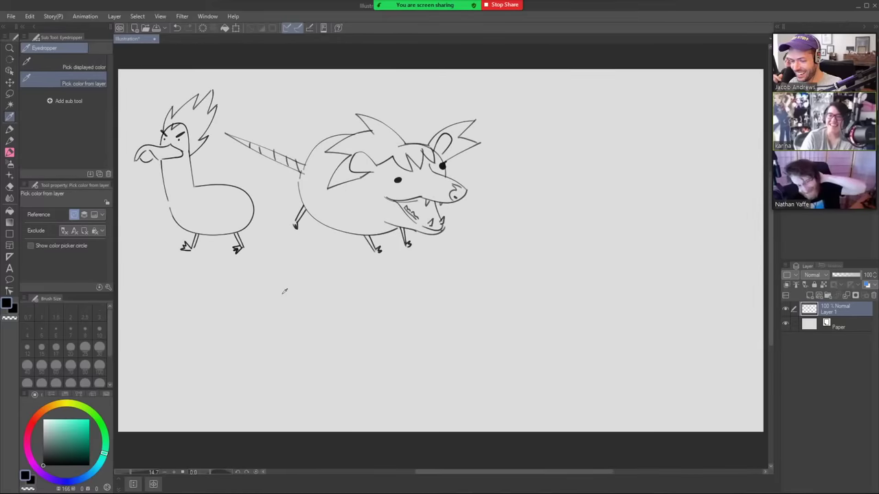
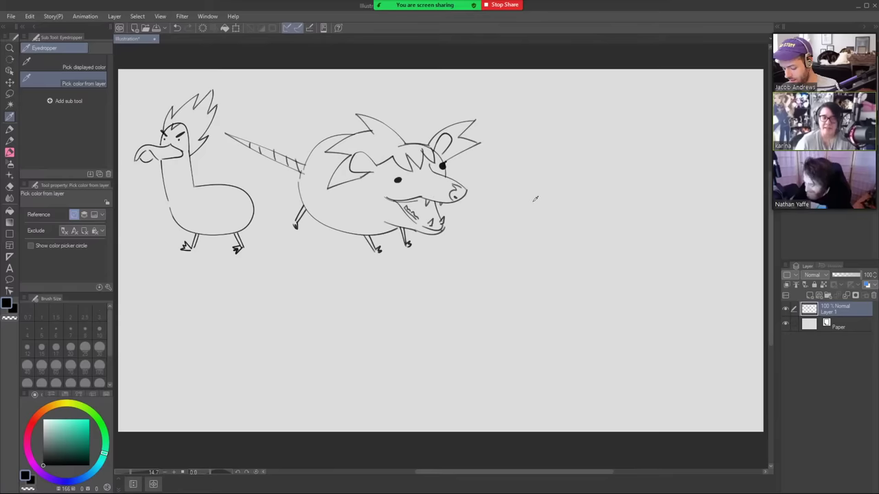
Step: Outline a large blocky head for a third creature in the empty area beyond the opossum, using the CIRO brush
{"action": "key", "text": "b"}
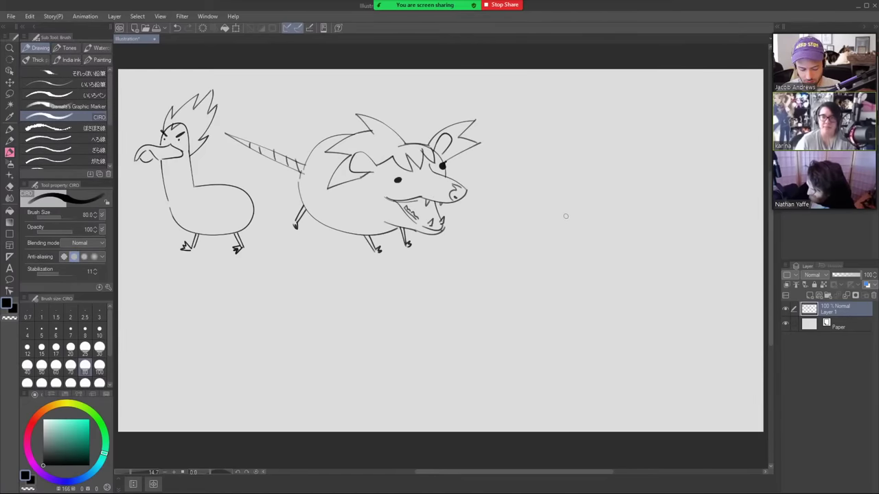
{"action": "mouse_move", "coordinate": [529, 269]}
{"action": "left_mouse_down"}
{"action": "mouse_move", "coordinate": [538, 212]}
{"action": "mouse_move", "coordinate": [614, 209]}
{"action": "mouse_move", "coordinate": [655, 248]}
{"action": "mouse_move", "coordinate": [647, 280]}
{"action": "mouse_move", "coordinate": [543, 284]}
{"action": "left_mouse_up"}
{"action": "key", "text": "ctrl+z"}
{"action": "left_click_drag", "start_coordinate": [635, 289], "coordinate": [542, 273]}
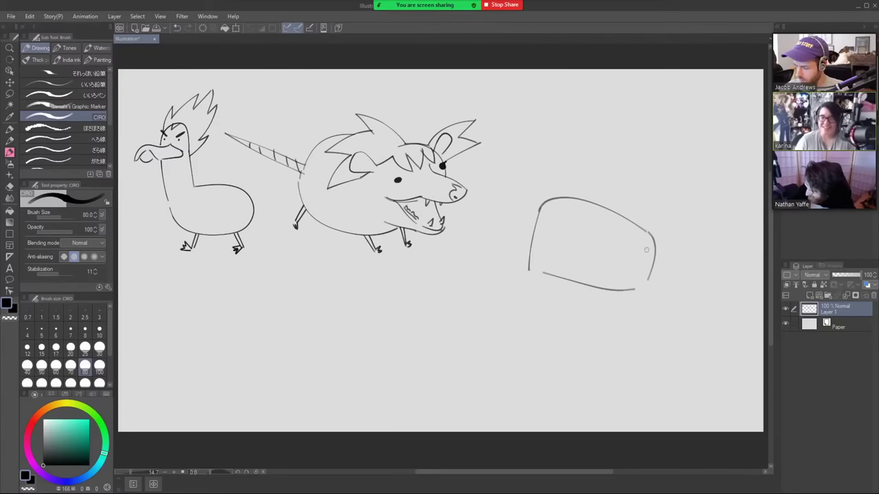
Step: Add nose and mouth lines on the muzzle, a half-closed eye and a small round ear, and close the jaw's back corner
{"action": "left_click_drag", "start_coordinate": [641, 248], "coordinate": [655, 249]}
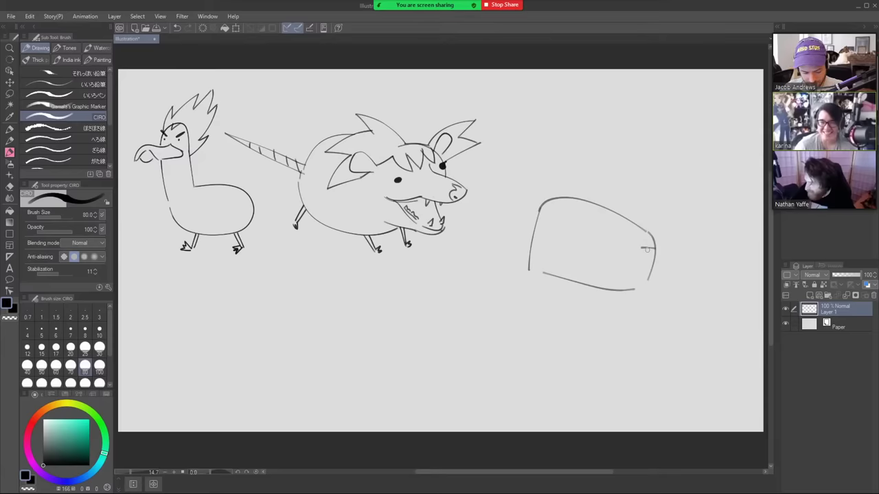
{"action": "left_click_drag", "start_coordinate": [644, 281], "coordinate": [628, 280]}
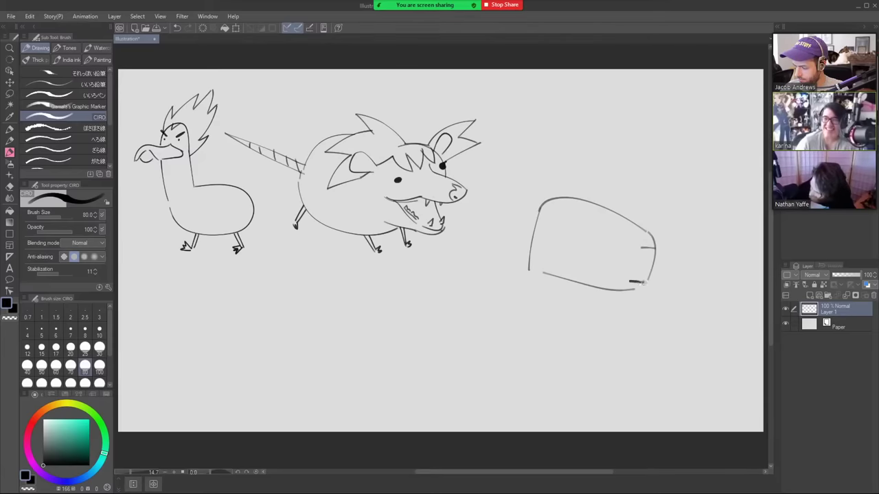
{"action": "left_click_drag", "start_coordinate": [646, 248], "coordinate": [644, 277]}
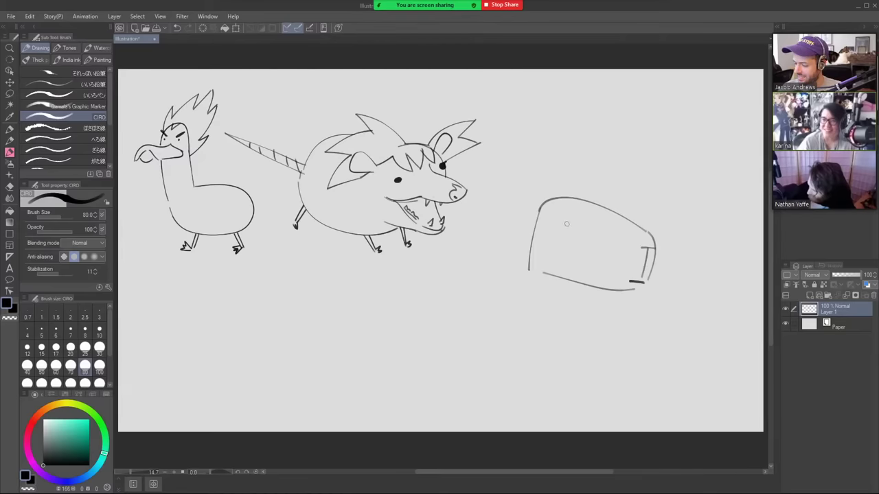
{"action": "mouse_move", "coordinate": [562, 219]}
{"action": "left_mouse_down"}
{"action": "mouse_move", "coordinate": [580, 223]}
{"action": "mouse_move", "coordinate": [565, 222]}
{"action": "mouse_move", "coordinate": [571, 217]}
{"action": "left_mouse_up"}
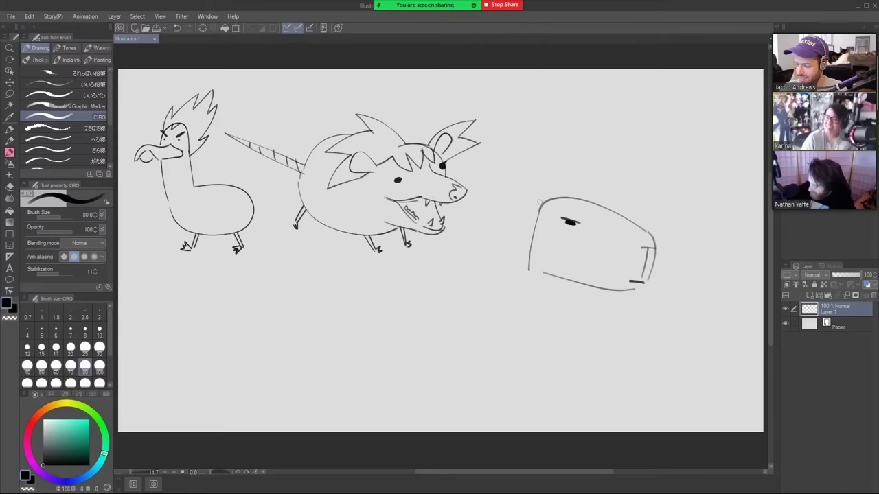
{"action": "mouse_move", "coordinate": [536, 207]}
{"action": "left_mouse_down"}
{"action": "mouse_move", "coordinate": [533, 198]}
{"action": "mouse_move", "coordinate": [542, 206]}
{"action": "left_mouse_up"}
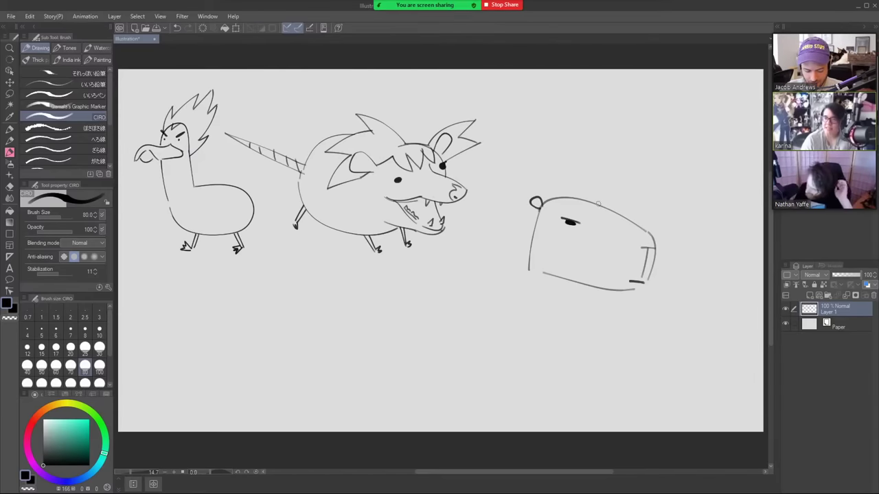
{"action": "left_click_drag", "start_coordinate": [529, 261], "coordinate": [542, 272]}
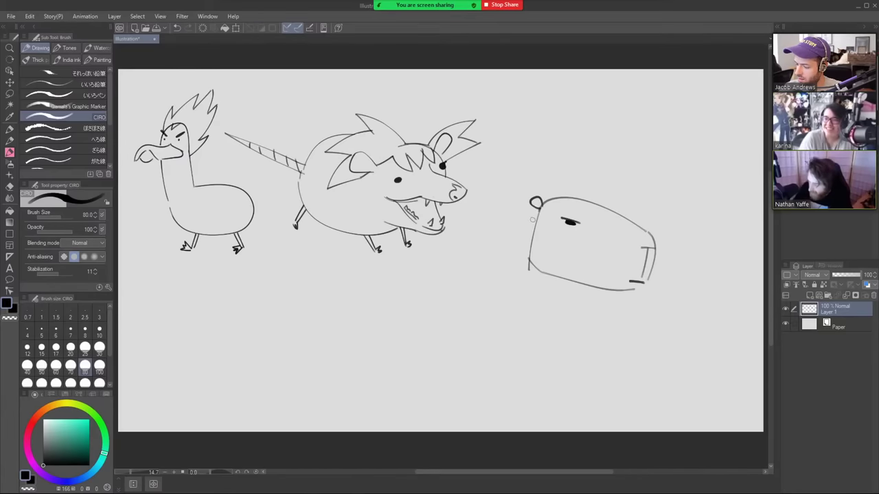
Step: Draw two knobbed horns on top of the third creature's head and a rounded cap shape behind them with inner seam lines
{"action": "mouse_move", "coordinate": [566, 200]}
{"action": "left_mouse_down"}
{"action": "mouse_move", "coordinate": [583, 174]}
{"action": "mouse_move", "coordinate": [578, 199]}
{"action": "mouse_move", "coordinate": [587, 175]}
{"action": "mouse_move", "coordinate": [612, 178]}
{"action": "mouse_move", "coordinate": [601, 203]}
{"action": "mouse_move", "coordinate": [615, 171]}
{"action": "mouse_move", "coordinate": [611, 182]}
{"action": "mouse_move", "coordinate": [595, 177]}
{"action": "left_mouse_up"}
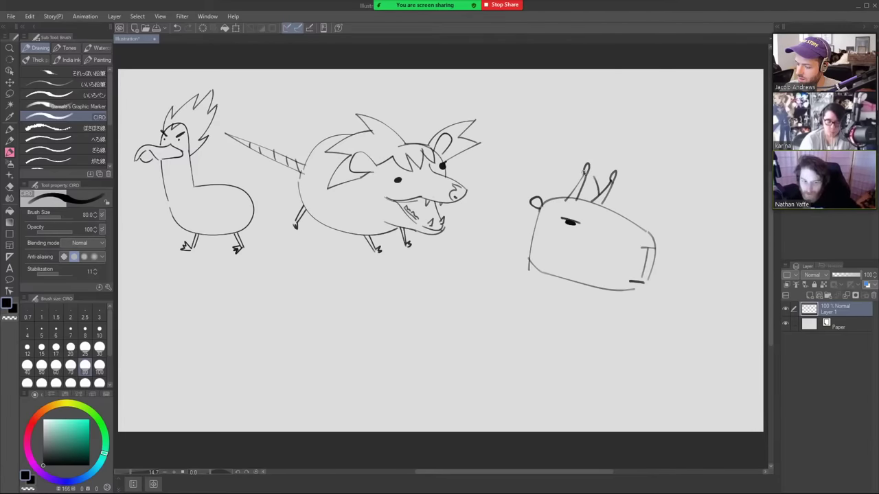
{"action": "left_click_drag", "start_coordinate": [533, 232], "coordinate": [509, 177]}
{"action": "key", "text": "ctrl+z"}
{"action": "mouse_move", "coordinate": [529, 242]}
{"action": "left_mouse_down"}
{"action": "mouse_move", "coordinate": [553, 163]}
{"action": "mouse_move", "coordinate": [582, 165]}
{"action": "mouse_move", "coordinate": [601, 203]}
{"action": "mouse_move", "coordinate": [599, 195]}
{"action": "mouse_move", "coordinate": [593, 199]}
{"action": "left_mouse_up"}
{"action": "key", "text": "e"}
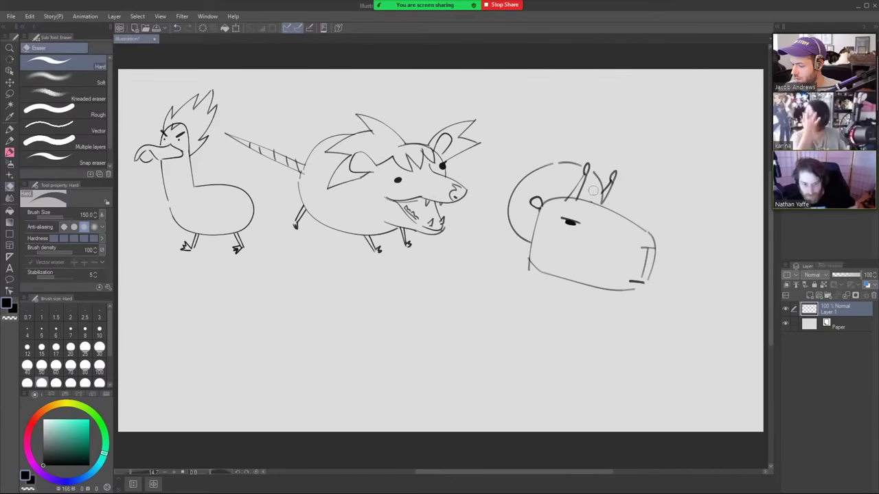
{"action": "key", "text": "b"}
{"action": "left_click_drag", "start_coordinate": [509, 218], "coordinate": [576, 162]}
{"action": "left_click_drag", "start_coordinate": [545, 198], "coordinate": [581, 163]}
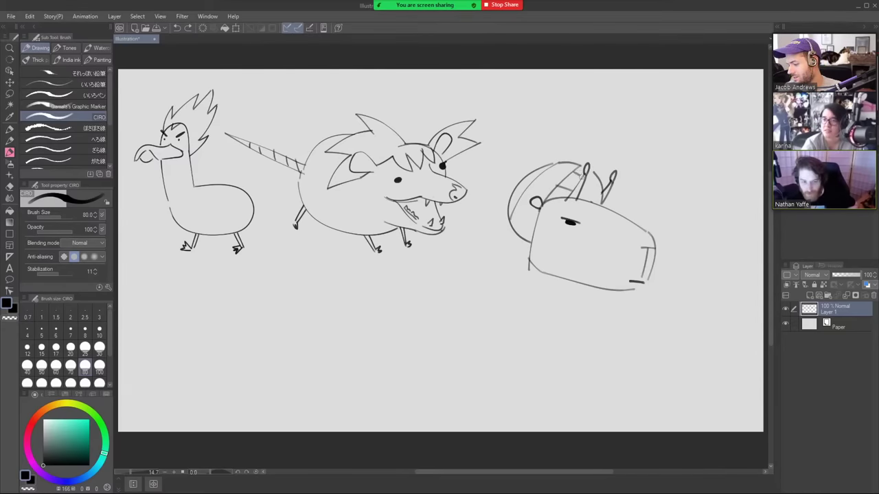
{"action": "left_click_drag", "start_coordinate": [587, 179], "coordinate": [602, 187]}
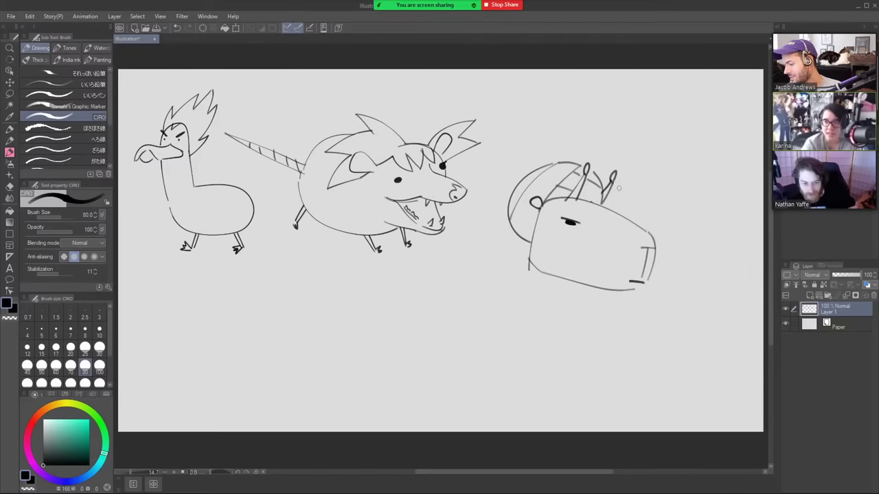
Step: Draw a long back line running rearward from the jaw corner and angling down into a pointed garment edge
{"action": "left_click_drag", "start_coordinate": [529, 264], "coordinate": [438, 272]}
{"action": "key", "text": "ctrl+z"}
{"action": "mouse_move", "coordinate": [528, 261]}
{"action": "left_mouse_down"}
{"action": "mouse_move", "coordinate": [471, 265]}
{"action": "mouse_move", "coordinate": [446, 278]}
{"action": "left_mouse_up"}
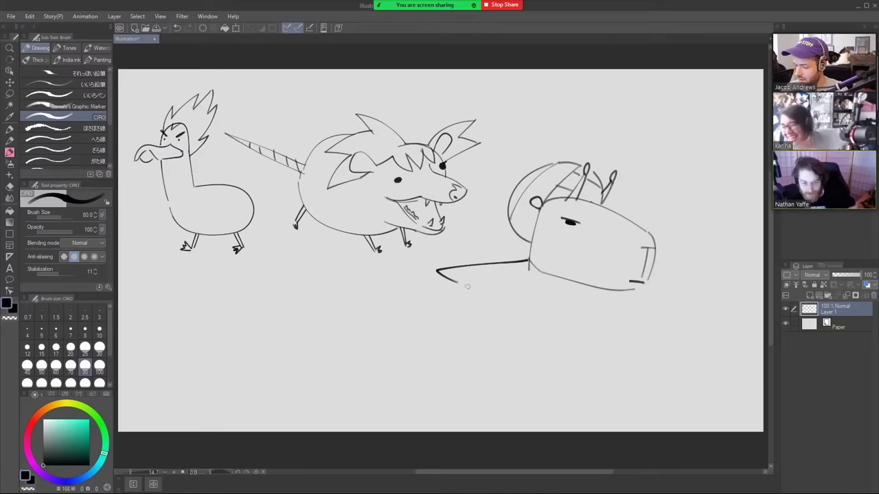
{"action": "key", "text": "ctrl+z"}
{"action": "mouse_move", "coordinate": [529, 260]}
{"action": "left_mouse_down"}
{"action": "mouse_move", "coordinate": [446, 262]}
{"action": "mouse_move", "coordinate": [435, 272]}
{"action": "mouse_move", "coordinate": [458, 297]}
{"action": "left_mouse_up"}
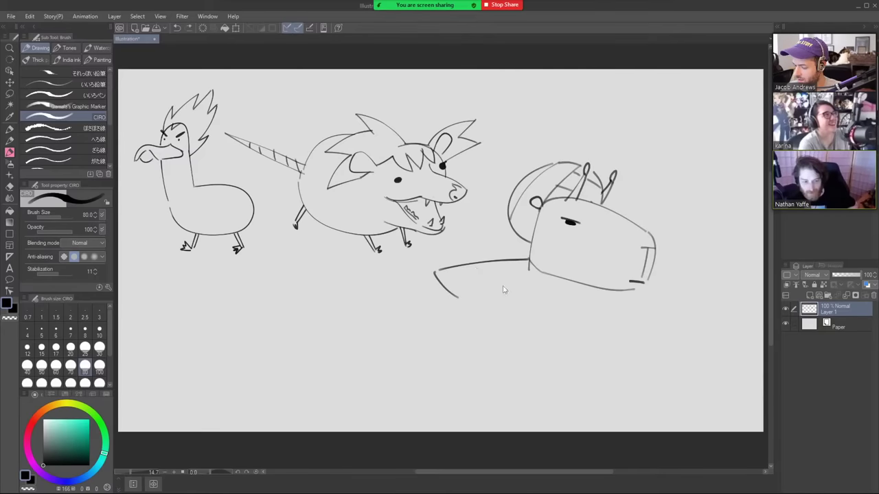
Step: Add curved fold lines to the garment, its sweeping lower hem up to the chin, and a collar curve under the jaw
{"action": "left_click_drag", "start_coordinate": [482, 265], "coordinate": [504, 289]}
{"action": "mouse_move", "coordinate": [469, 261]}
{"action": "left_mouse_down"}
{"action": "mouse_move", "coordinate": [519, 293]}
{"action": "mouse_move", "coordinate": [527, 280]}
{"action": "left_mouse_up"}
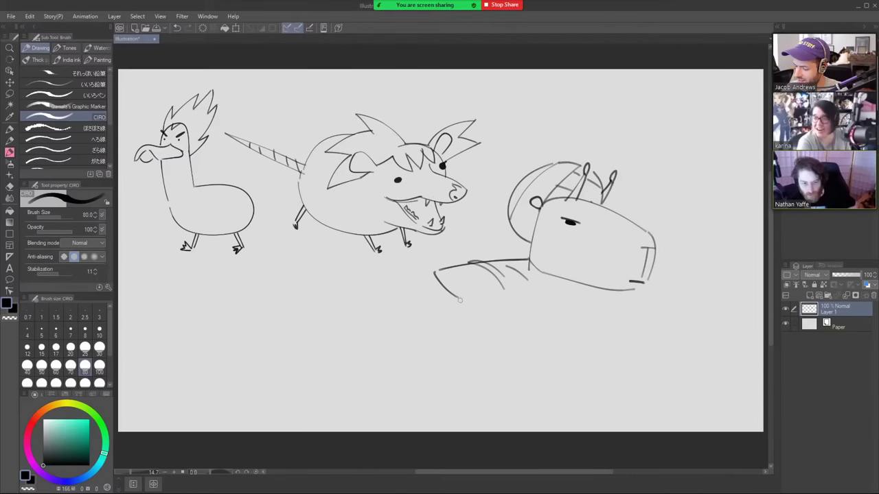
{"action": "mouse_move", "coordinate": [464, 300]}
{"action": "left_mouse_down"}
{"action": "mouse_move", "coordinate": [482, 313]}
{"action": "mouse_move", "coordinate": [606, 316]}
{"action": "mouse_move", "coordinate": [645, 292]}
{"action": "left_mouse_up"}
{"action": "left_click_drag", "start_coordinate": [533, 265], "coordinate": [577, 289]}
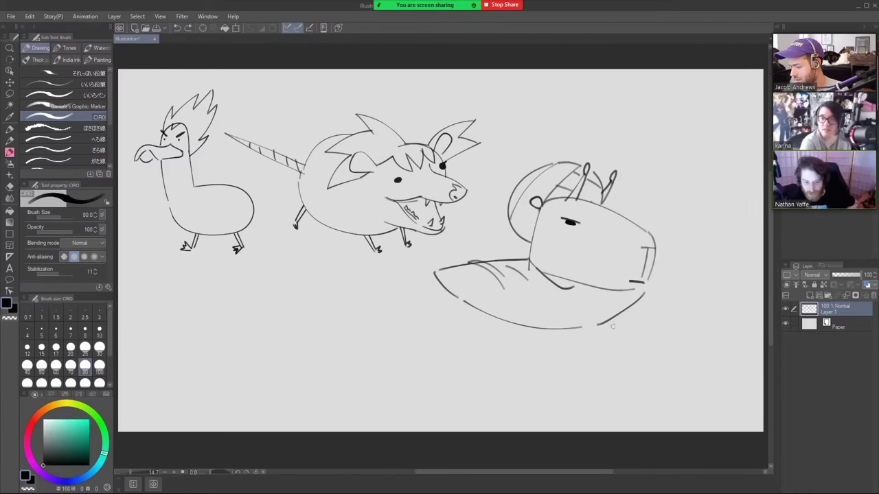
{"action": "left_click_drag", "start_coordinate": [586, 328], "coordinate": [585, 348]}
{"action": "mouse_move", "coordinate": [470, 305]}
{"action": "left_mouse_down"}
{"action": "mouse_move", "coordinate": [464, 329]}
{"action": "mouse_move", "coordinate": [462, 358]}
{"action": "left_mouse_up"}
{"action": "mouse_move", "coordinate": [585, 348]}
{"action": "left_mouse_down"}
{"action": "mouse_move", "coordinate": [557, 358]}
{"action": "mouse_move", "coordinate": [463, 358]}
{"action": "left_mouse_up"}
{"action": "key", "text": "ctrl+z"}
{"action": "left_click_drag", "start_coordinate": [583, 353], "coordinate": [462, 359]}
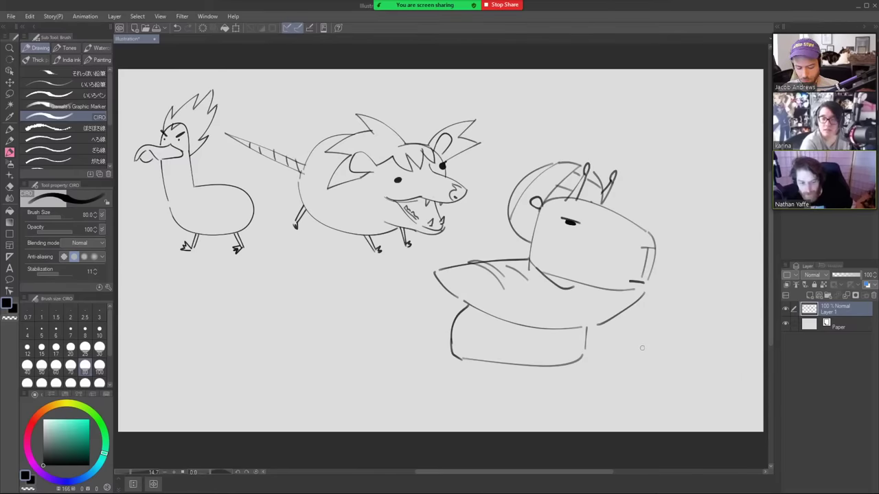
{"action": "key", "text": "ctrl+z"}
{"action": "key", "text": "ctrl+z"}
{"action": "key", "text": "ctrl+z"}
{"action": "key", "text": "ctrl+z"}
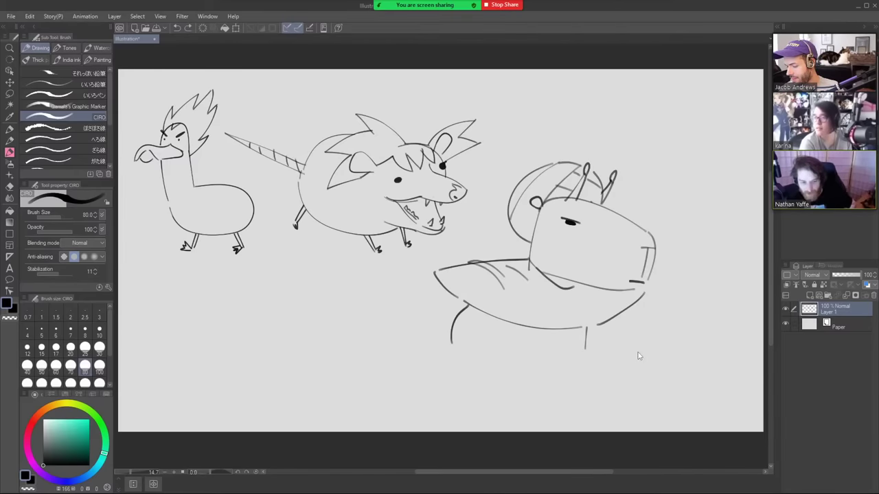
Step: Draw a wide rounded body beneath the garment hem and a diagonal edge line from the collar down to the front of the hem
{"action": "left_click_drag", "start_coordinate": [438, 287], "coordinate": [423, 327]}
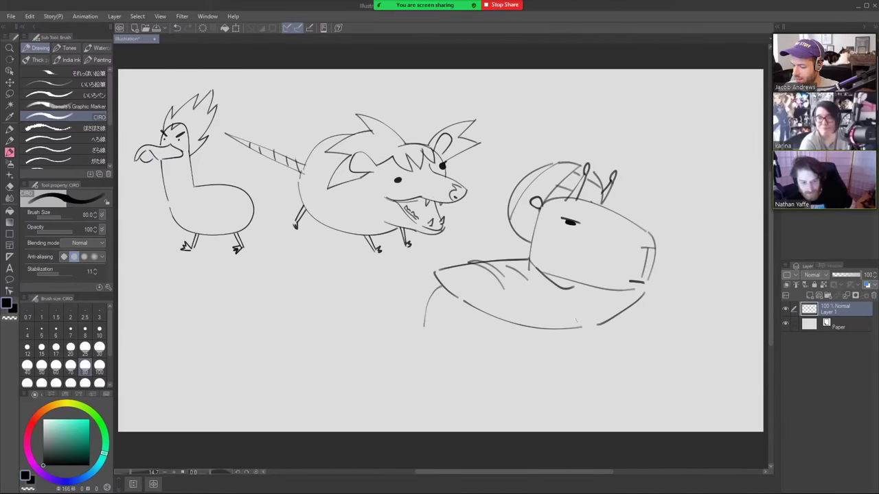
{"action": "mouse_move", "coordinate": [576, 329]}
{"action": "left_mouse_down"}
{"action": "mouse_move", "coordinate": [532, 352]}
{"action": "mouse_move", "coordinate": [447, 349]}
{"action": "left_mouse_up"}
{"action": "key", "text": "ctrl+z"}
{"action": "mouse_move", "coordinate": [611, 320]}
{"action": "left_mouse_down"}
{"action": "mouse_move", "coordinate": [610, 329]}
{"action": "mouse_move", "coordinate": [451, 347]}
{"action": "mouse_move", "coordinate": [428, 332]}
{"action": "mouse_move", "coordinate": [424, 316]}
{"action": "left_mouse_up"}
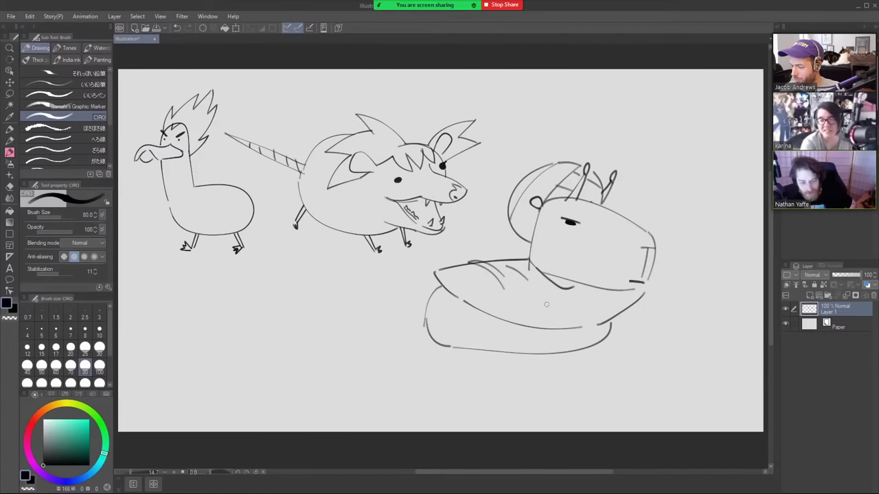
{"action": "left_click_drag", "start_coordinate": [569, 290], "coordinate": [575, 325]}
{"action": "key", "text": "ctrl+z"}
{"action": "left_click_drag", "start_coordinate": [556, 286], "coordinate": [601, 318]}
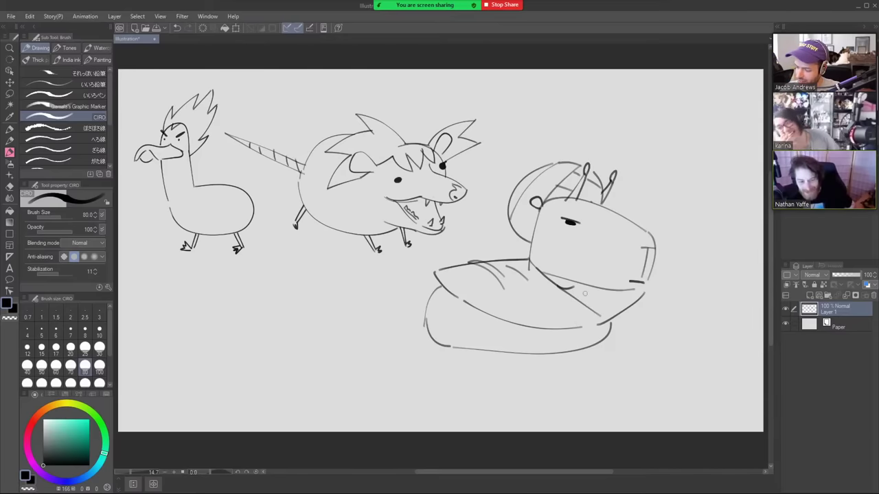
Step: Draw two short, stubby front legs under the front end of the third creature's body
{"action": "mouse_move", "coordinate": [587, 326]}
{"action": "left_mouse_down"}
{"action": "mouse_move", "coordinate": [601, 322]}
{"action": "mouse_move", "coordinate": [609, 336]}
{"action": "mouse_move", "coordinate": [599, 371]}
{"action": "mouse_move", "coordinate": [591, 368]}
{"action": "left_mouse_up"}
{"action": "key", "text": "ctrl+z"}
{"action": "key", "text": "ctrl+z"}
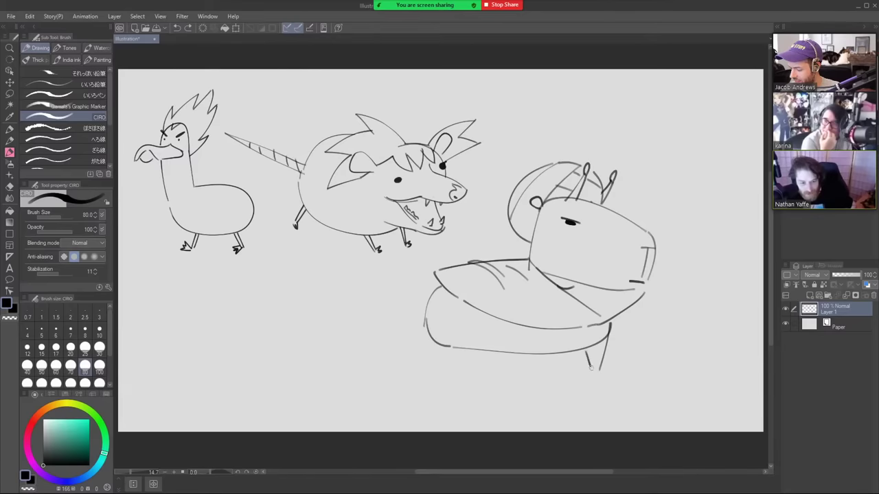
{"action": "mouse_move", "coordinate": [543, 346]}
{"action": "left_mouse_down"}
{"action": "mouse_move", "coordinate": [556, 374]}
{"action": "mouse_move", "coordinate": [565, 350]}
{"action": "mouse_move", "coordinate": [556, 374]}
{"action": "left_mouse_up"}
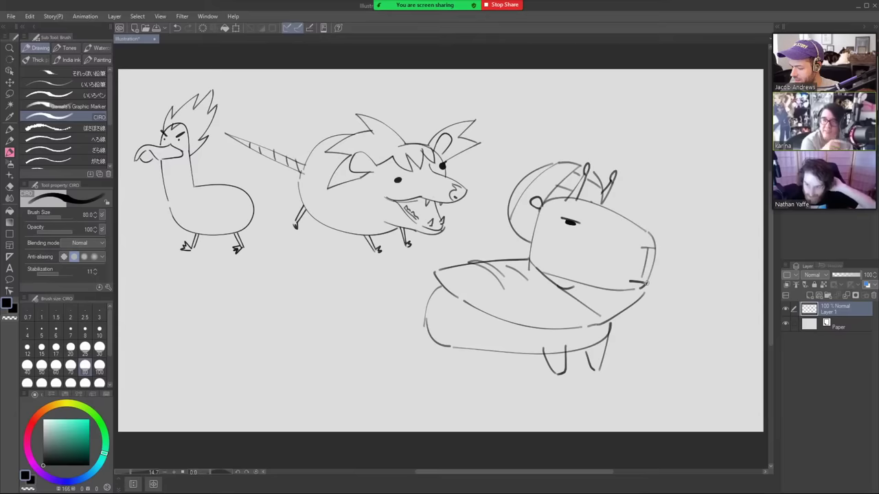
Step: Clean up the stray lines on the garment's back and where the jaw corner meets the collar
{"action": "key", "text": "e"}
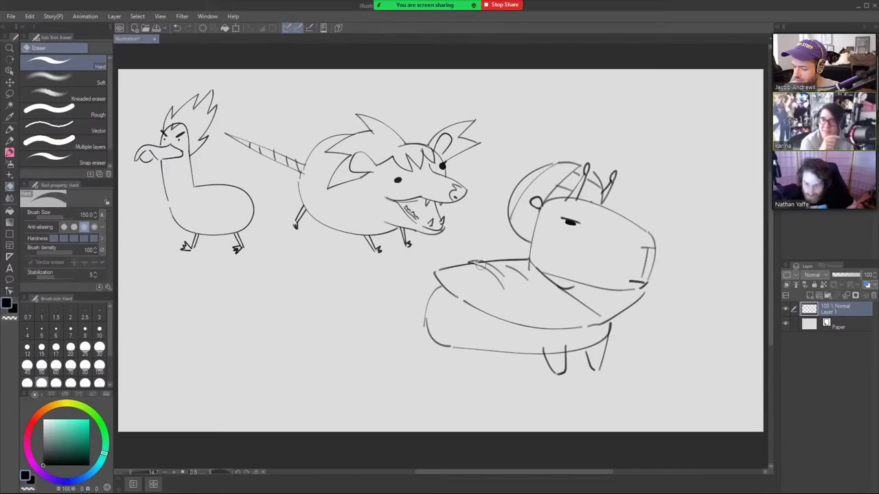
{"action": "key", "text": "b"}
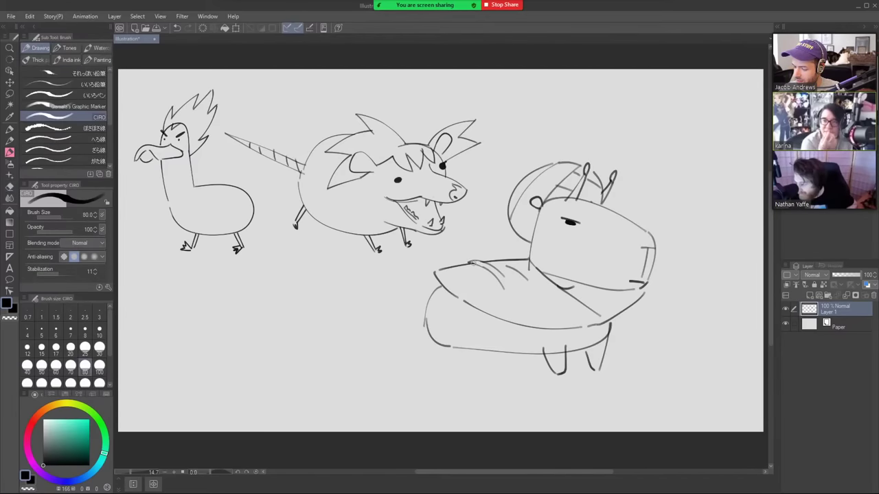
{"action": "key", "text": "e"}
{"action": "left_click_drag", "start_coordinate": [528, 271], "coordinate": [528, 264]}
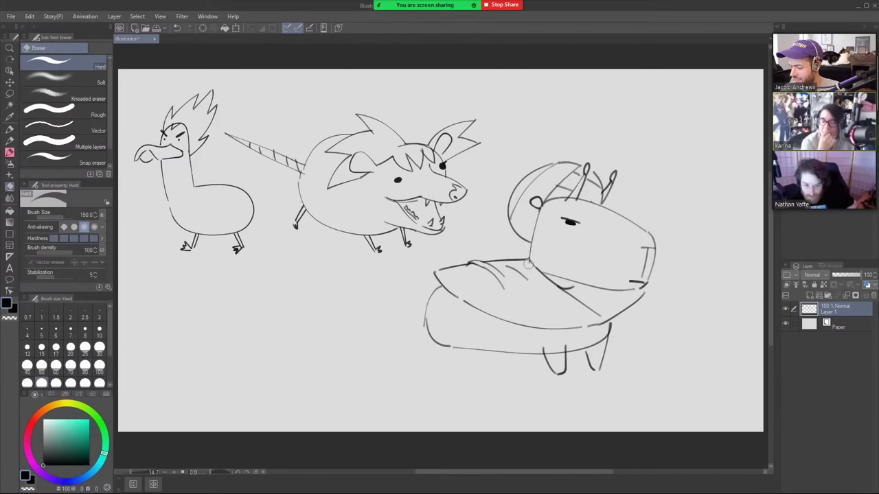
{"action": "key", "text": "b"}
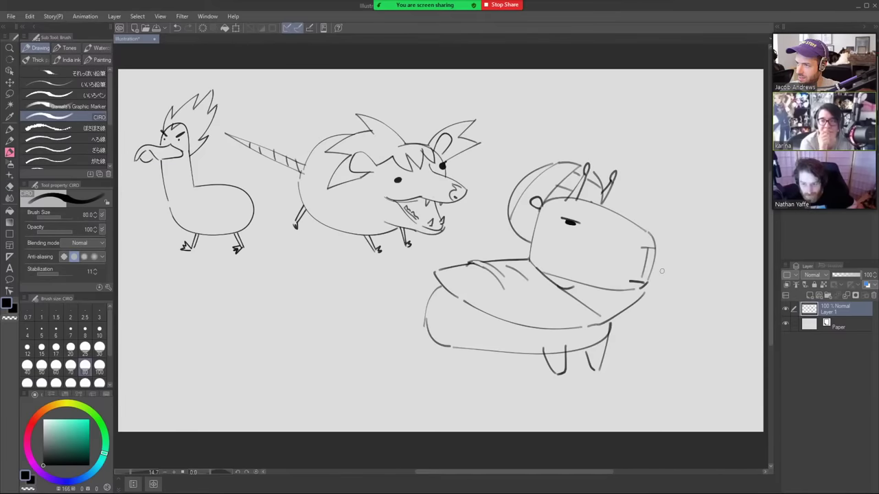
Step: Draw two stubby hind legs under the rump and erase the belly lines crossing the tops of the legs
{"action": "left_click_drag", "start_coordinate": [423, 308], "coordinate": [446, 371]}
{"action": "key", "text": "ctrl+z"}
{"action": "mouse_move", "coordinate": [424, 317]}
{"action": "left_mouse_down"}
{"action": "mouse_move", "coordinate": [447, 371]}
{"action": "mouse_move", "coordinate": [455, 372]}
{"action": "mouse_move", "coordinate": [458, 349]}
{"action": "mouse_move", "coordinate": [476, 367]}
{"action": "mouse_move", "coordinate": [487, 353]}
{"action": "left_mouse_up"}
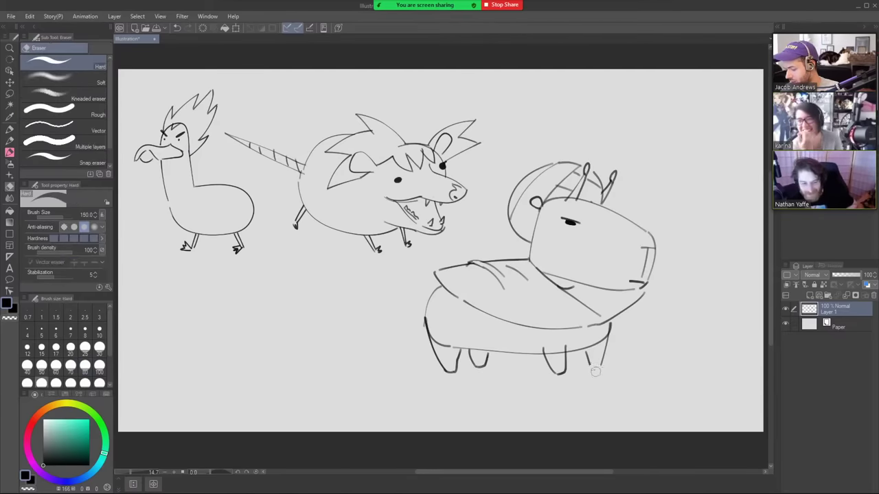
{"action": "key", "text": "e"}
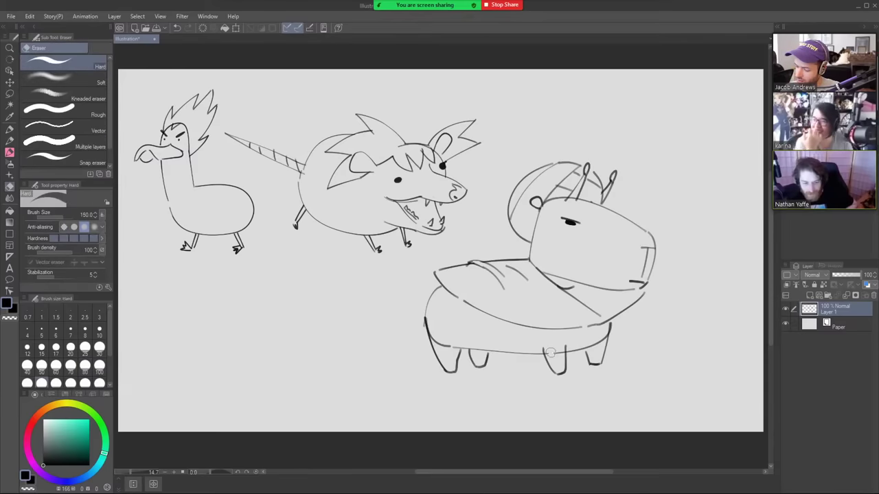
{"action": "left_click_drag", "start_coordinate": [460, 346], "coordinate": [436, 340]}
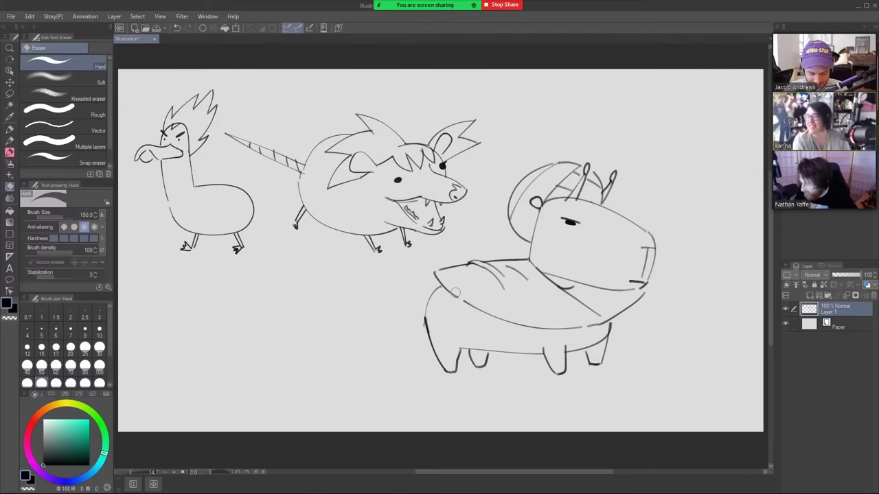
Step: Redraw the rump contour more heavily and tidy the jaw where it overlaps the collar
{"action": "key", "text": "b"}
{"action": "left_click_drag", "start_coordinate": [438, 287], "coordinate": [427, 342]}
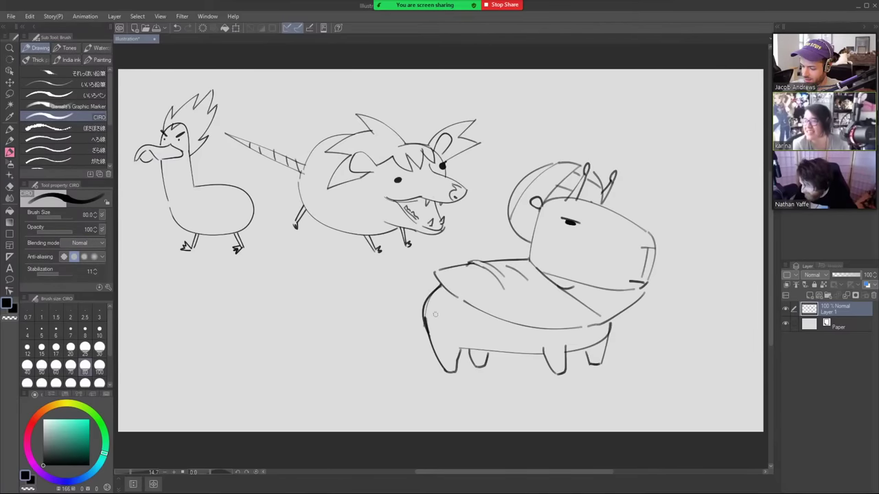
{"action": "left_click_drag", "start_coordinate": [571, 296], "coordinate": [582, 285]}
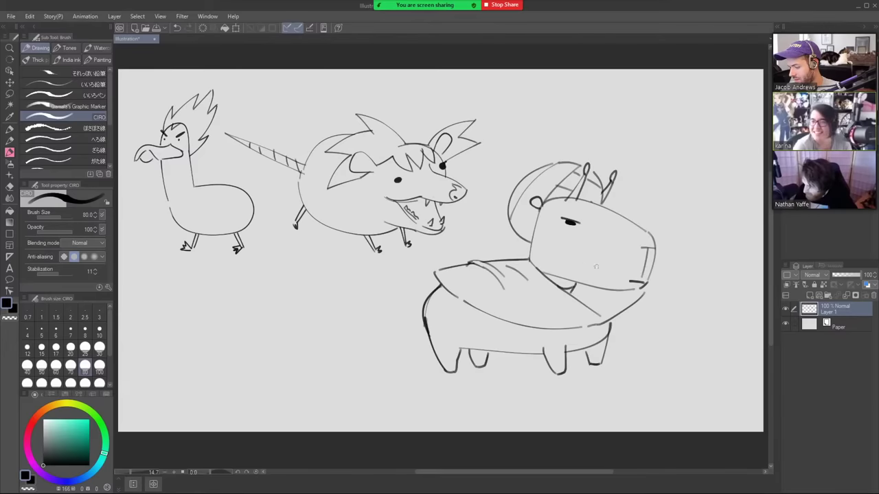
{"action": "key", "text": "e"}
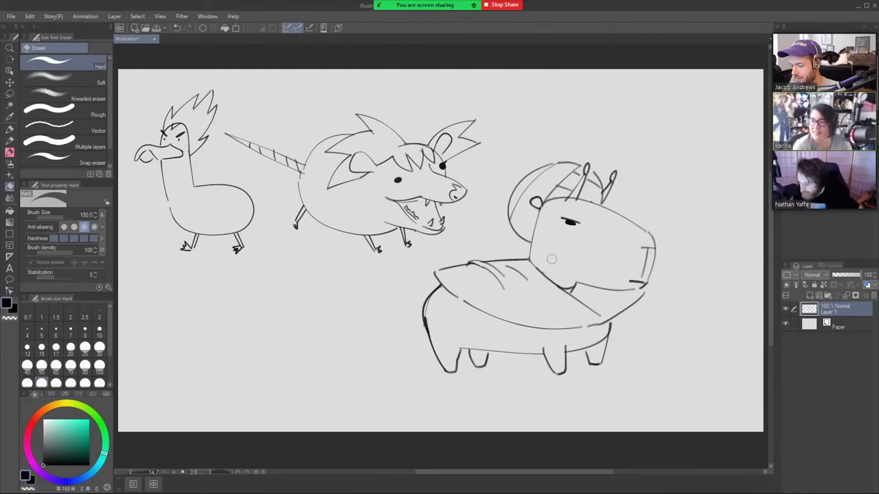
Step: Select the third creature with a freehand outline, scale it to 75% and move it up beside the opossum in the upper row
{"action": "key", "text": "m"}
{"action": "mouse_move", "coordinate": [599, 400]}
{"action": "left_mouse_down"}
{"action": "mouse_move", "coordinate": [398, 311]}
{"action": "mouse_move", "coordinate": [531, 132]}
{"action": "mouse_move", "coordinate": [699, 209]}
{"action": "mouse_move", "coordinate": [636, 384]}
{"action": "left_mouse_up"}
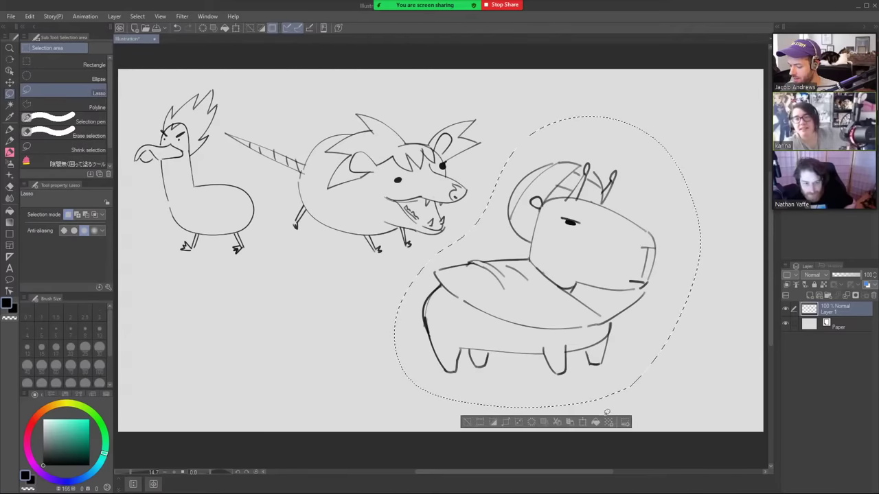
{"action": "left_click", "coordinate": [588, 426]}
{"action": "left_click_drag", "start_coordinate": [700, 408], "coordinate": [622, 346]}
{"action": "left_click_drag", "start_coordinate": [598, 317], "coordinate": [678, 257]}
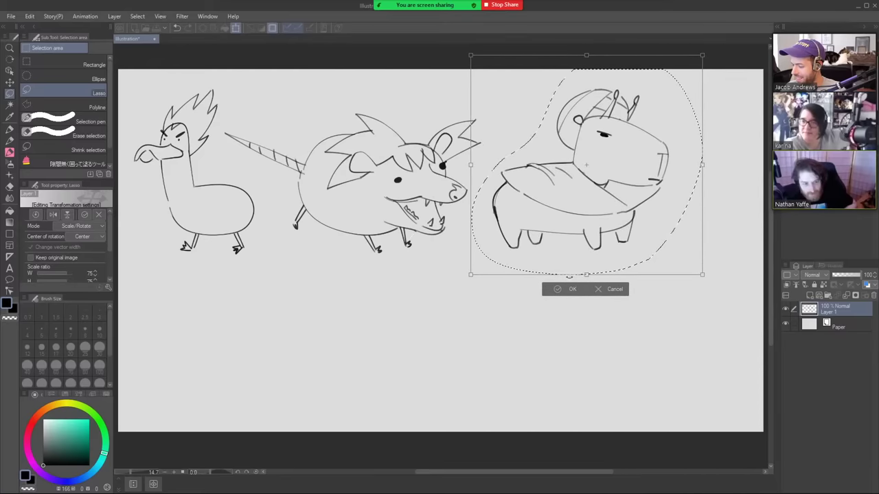
{"action": "left_click", "coordinate": [562, 291]}
{"action": "left_click", "coordinate": [506, 289]}
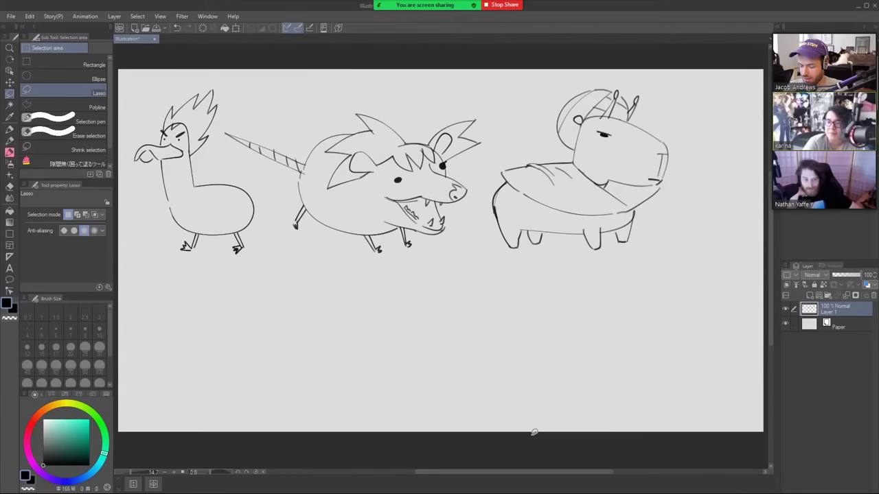
Step: Draw a fourth creature's large round head with a small bell-shaped body below the bird, and erase the head line between them
{"action": "key", "text": "b"}
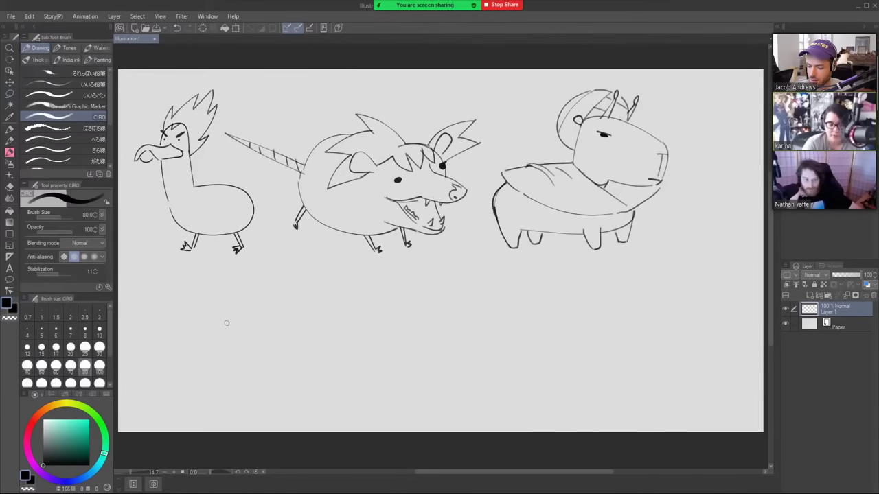
{"action": "mouse_move", "coordinate": [256, 346]}
{"action": "left_mouse_down"}
{"action": "mouse_move", "coordinate": [225, 278]}
{"action": "mouse_move", "coordinate": [250, 349]}
{"action": "left_mouse_up"}
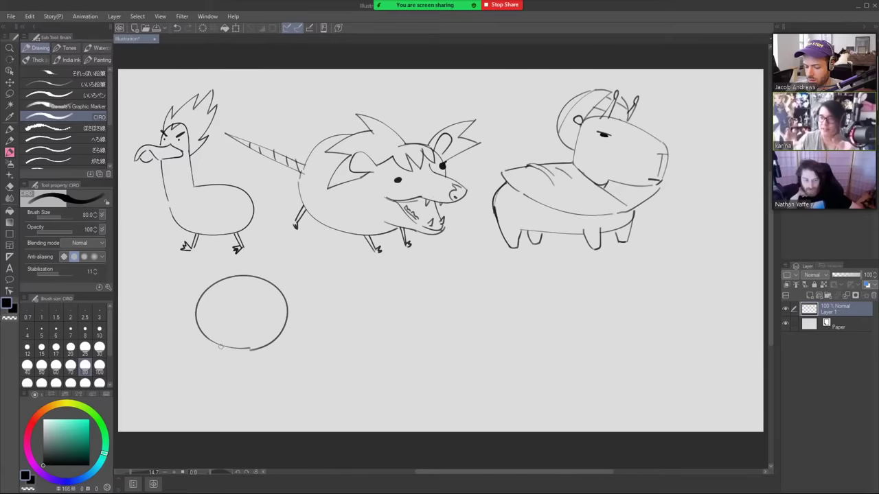
{"action": "mouse_move", "coordinate": [222, 346]}
{"action": "left_mouse_down"}
{"action": "mouse_move", "coordinate": [232, 390]}
{"action": "mouse_move", "coordinate": [243, 390]}
{"action": "left_mouse_up"}
{"action": "key", "text": "ctrl+z"}
{"action": "mouse_move", "coordinate": [220, 346]}
{"action": "left_mouse_down"}
{"action": "mouse_move", "coordinate": [213, 370]}
{"action": "mouse_move", "coordinate": [240, 386]}
{"action": "left_mouse_up"}
{"action": "mouse_move", "coordinate": [268, 348]}
{"action": "left_mouse_down"}
{"action": "mouse_move", "coordinate": [273, 372]}
{"action": "mouse_move", "coordinate": [249, 387]}
{"action": "mouse_move", "coordinate": [277, 377]}
{"action": "mouse_move", "coordinate": [239, 388]}
{"action": "left_mouse_up"}
{"action": "key", "text": "ctrl+z"}
{"action": "key", "text": "e"}
{"action": "mouse_move", "coordinate": [240, 345]}
{"action": "left_mouse_down"}
{"action": "mouse_move", "coordinate": [224, 346]}
{"action": "mouse_move", "coordinate": [262, 346]}
{"action": "left_mouse_up"}
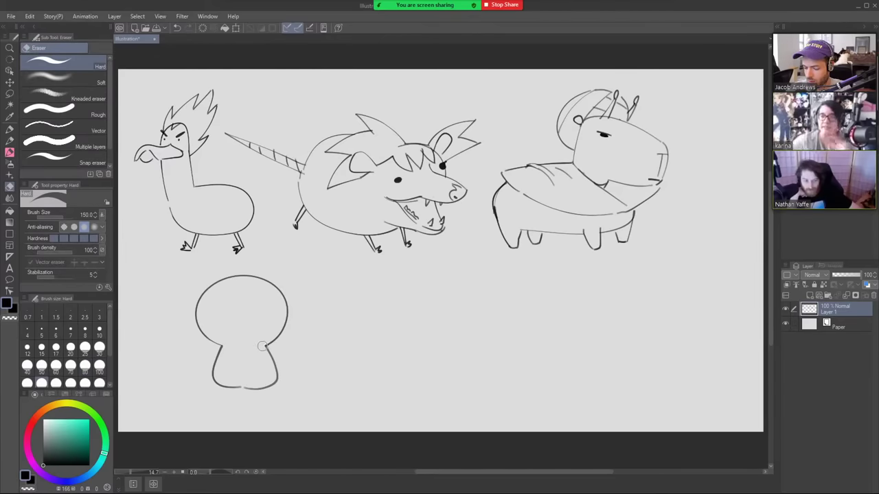
Step: Draw a small triangular beak, narrow eyes and a heart-shaped face marking on the fourth creature's head to make it a penguin
{"action": "key", "text": "b"}
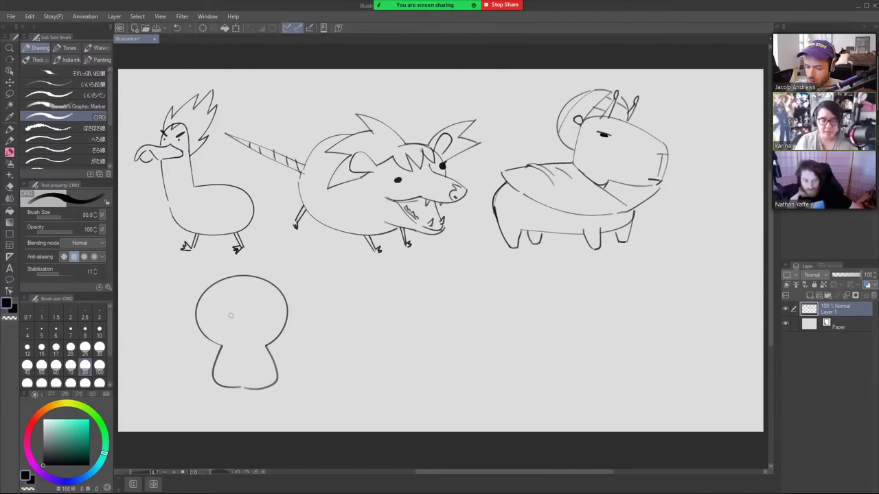
{"action": "mouse_move", "coordinate": [236, 311]}
{"action": "left_mouse_down"}
{"action": "mouse_move", "coordinate": [229, 321]}
{"action": "mouse_move", "coordinate": [239, 311]}
{"action": "left_mouse_up"}
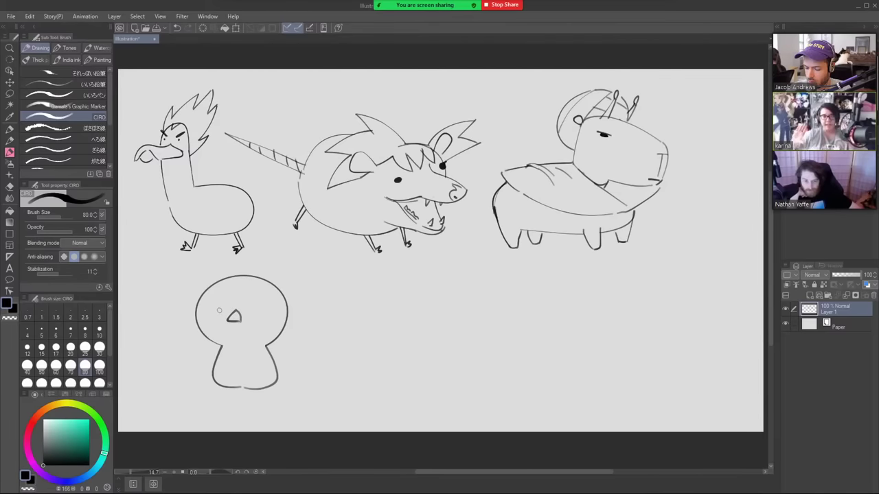
{"action": "mouse_move", "coordinate": [216, 310]}
{"action": "left_mouse_down"}
{"action": "mouse_move", "coordinate": [265, 311]}
{"action": "mouse_move", "coordinate": [204, 318]}
{"action": "mouse_move", "coordinate": [215, 338]}
{"action": "left_mouse_up"}
{"action": "mouse_move", "coordinate": [236, 306]}
{"action": "left_mouse_down"}
{"action": "mouse_move", "coordinate": [278, 311]}
{"action": "mouse_move", "coordinate": [268, 296]}
{"action": "mouse_move", "coordinate": [276, 303]}
{"action": "mouse_move", "coordinate": [266, 342]}
{"action": "left_mouse_up"}
{"action": "key", "text": "ctrl+z"}
{"action": "key", "text": "ctrl+z"}
{"action": "left_click_drag", "start_coordinate": [273, 300], "coordinate": [269, 341]}
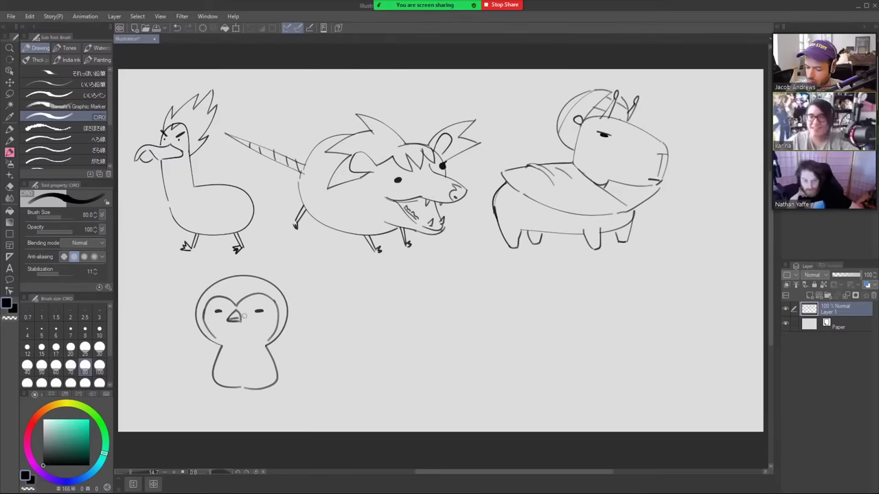
Step: Draw a curved chin line under the penguin's face, dot two rows of spots on its forehead, and thin the chin line
{"action": "mouse_move", "coordinate": [228, 344]}
{"action": "left_mouse_down"}
{"action": "mouse_move", "coordinate": [263, 340]}
{"action": "mouse_move", "coordinate": [230, 345]}
{"action": "mouse_move", "coordinate": [257, 344]}
{"action": "left_mouse_up"}
{"action": "key", "text": "ctrl+z"}
{"action": "key", "text": "ctrl+z"}
{"action": "left_click_drag", "start_coordinate": [229, 286], "coordinate": [231, 294]}
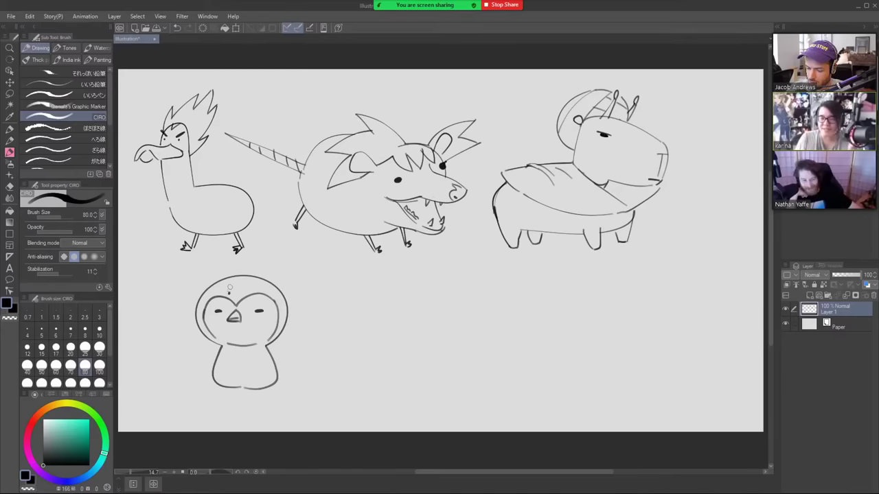
{"action": "left_click", "coordinate": [233, 281]}
{"action": "left_click", "coordinate": [241, 292]}
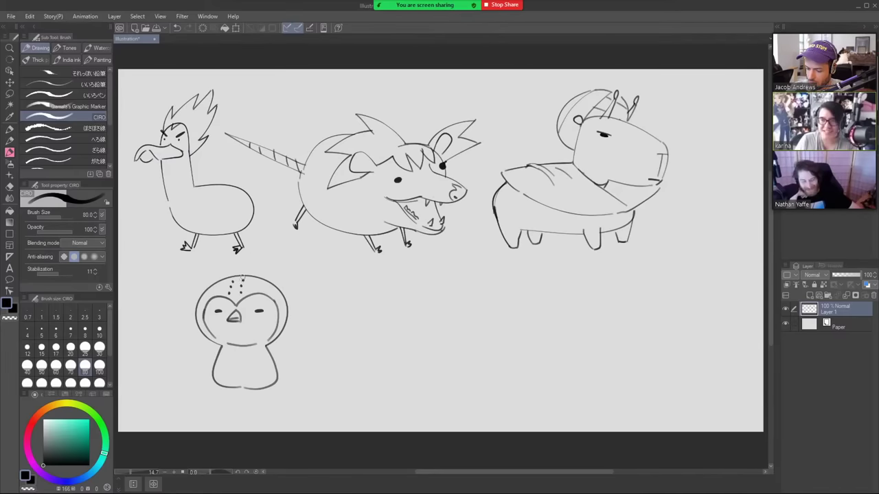
{"action": "key", "text": "e"}
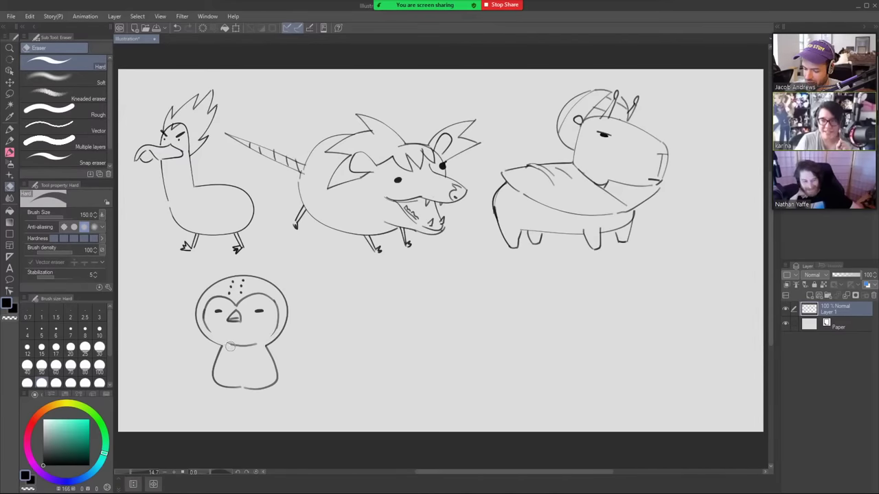
{"action": "left_click_drag", "start_coordinate": [238, 348], "coordinate": [261, 344]}
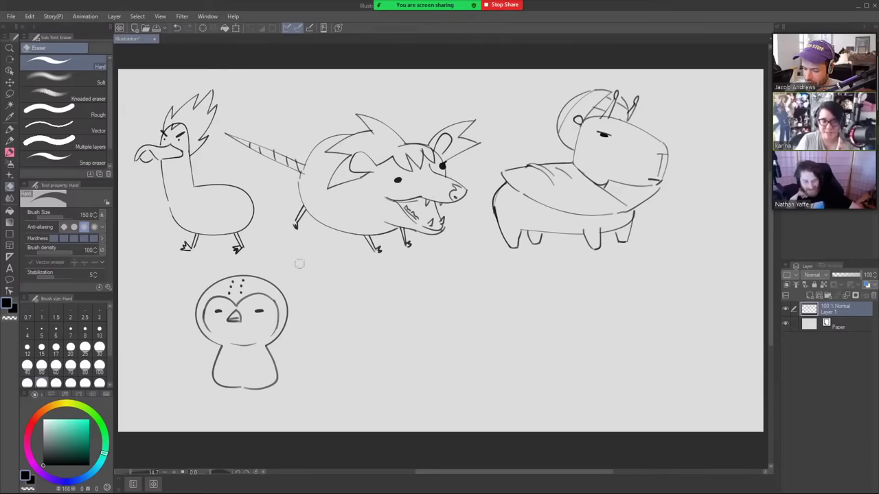
Step: Draw a short flipper on each side of the penguin's body just below the head
{"action": "key", "text": "b"}
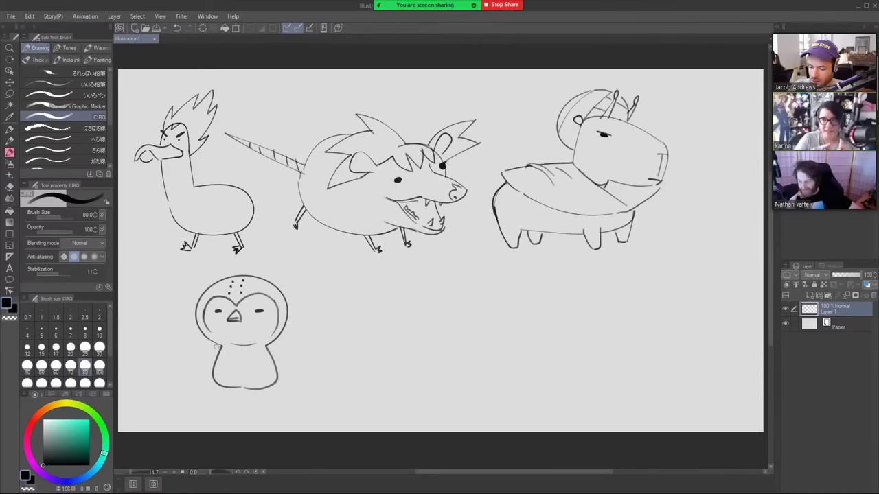
{"action": "mouse_move", "coordinate": [220, 345]}
{"action": "left_mouse_down"}
{"action": "mouse_move", "coordinate": [206, 360]}
{"action": "mouse_move", "coordinate": [213, 365]}
{"action": "left_mouse_up"}
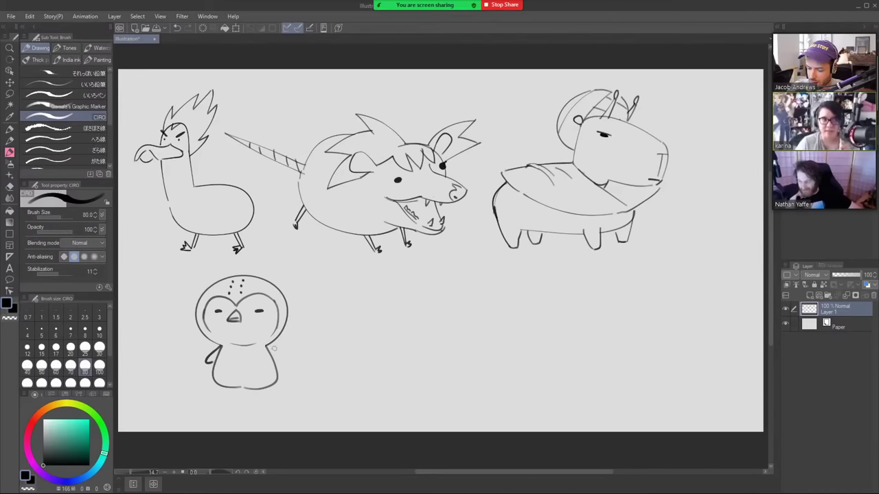
{"action": "mouse_move", "coordinate": [272, 346]}
{"action": "left_mouse_down"}
{"action": "mouse_move", "coordinate": [276, 363]}
{"action": "mouse_move", "coordinate": [269, 354]}
{"action": "left_mouse_up"}
{"action": "key", "text": "e"}
{"action": "key", "text": "b"}
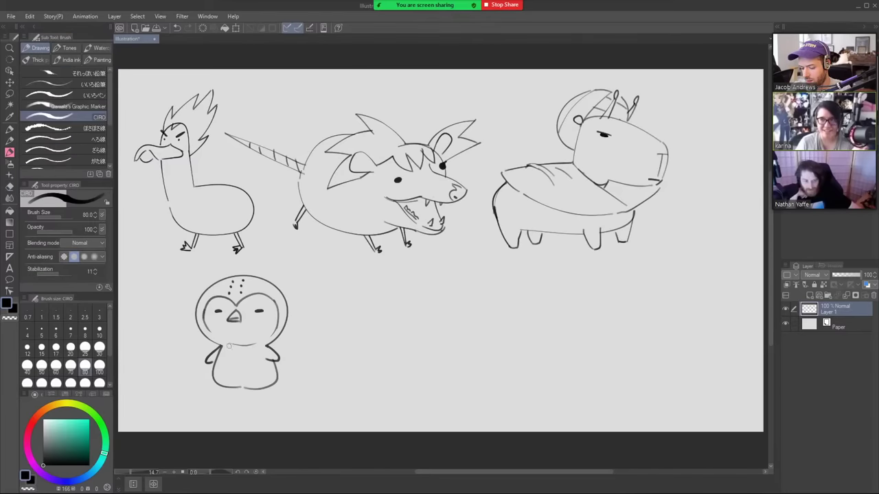
Step: Draw a shirt with a double hem, curved neckline and small oval chest badge on the penguin, and add two small flat feet
{"action": "left_click_drag", "start_coordinate": [214, 368], "coordinate": [278, 367]}
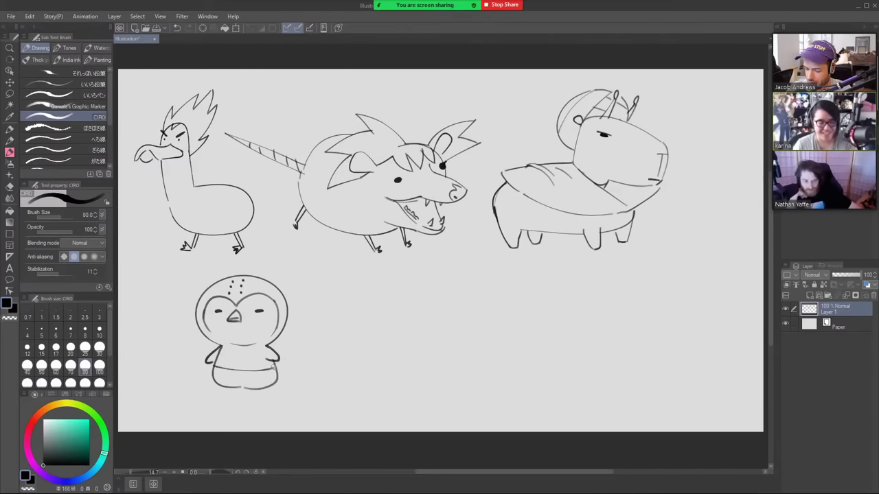
{"action": "key", "text": "ctrl+z"}
{"action": "mouse_move", "coordinate": [213, 368]}
{"action": "left_mouse_down"}
{"action": "mouse_move", "coordinate": [277, 365]}
{"action": "mouse_move", "coordinate": [215, 371]}
{"action": "mouse_move", "coordinate": [223, 345]}
{"action": "mouse_move", "coordinate": [267, 348]}
{"action": "left_mouse_up"}
{"action": "key", "text": "ctrl+z"}
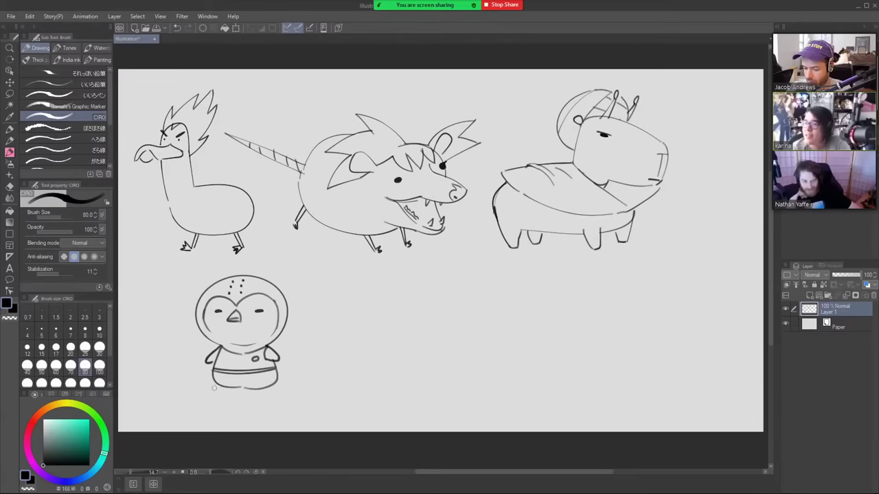
{"action": "mouse_move", "coordinate": [217, 386]}
{"action": "left_mouse_down"}
{"action": "mouse_move", "coordinate": [282, 393]}
{"action": "mouse_move", "coordinate": [265, 392]}
{"action": "left_mouse_up"}
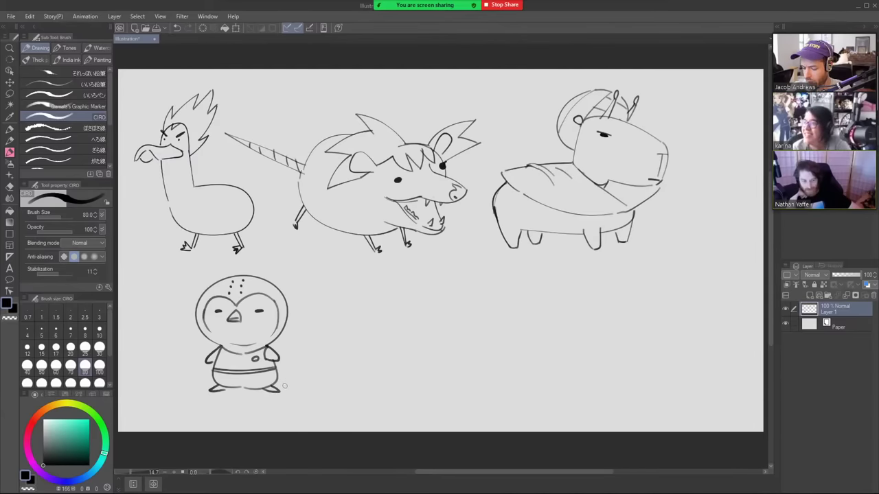
{"action": "key", "text": "e"}
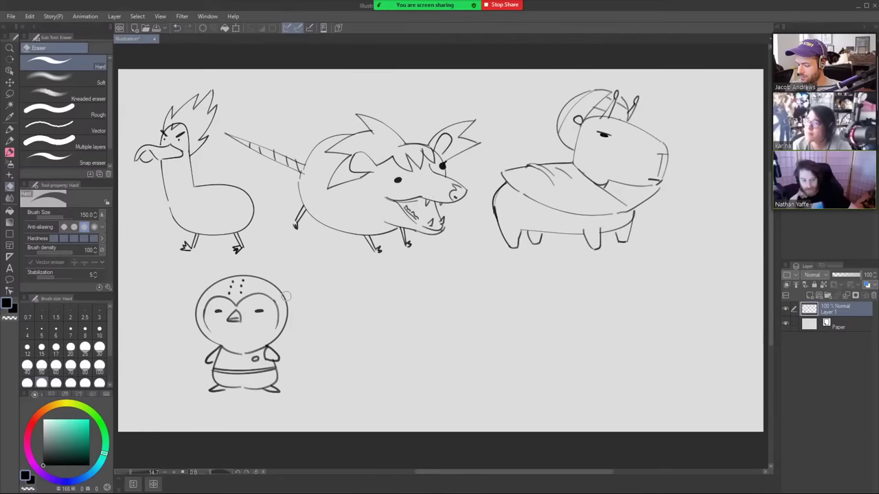
Step: Draw a snake's head in profile beside the penguin, with an eye, mouth line, nostril and forked tongue
{"action": "key", "text": "b"}
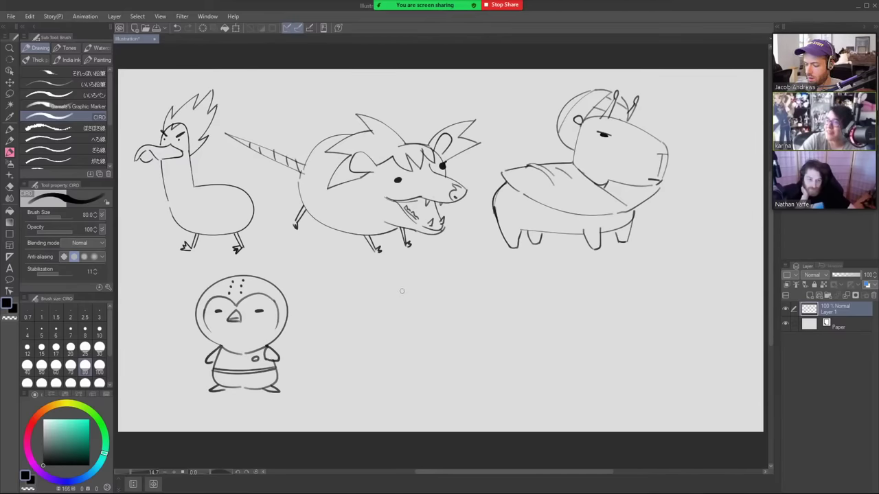
{"action": "mouse_move", "coordinate": [367, 314]}
{"action": "left_mouse_down"}
{"action": "mouse_move", "coordinate": [409, 291]}
{"action": "mouse_move", "coordinate": [400, 294]}
{"action": "mouse_move", "coordinate": [442, 300]}
{"action": "left_mouse_up"}
{"action": "key", "text": "ctrl+z"}
{"action": "mouse_move", "coordinate": [366, 313]}
{"action": "left_mouse_down"}
{"action": "mouse_move", "coordinate": [366, 331]}
{"action": "mouse_move", "coordinate": [376, 335]}
{"action": "mouse_move", "coordinate": [438, 327]}
{"action": "mouse_move", "coordinate": [418, 310]}
{"action": "left_mouse_up"}
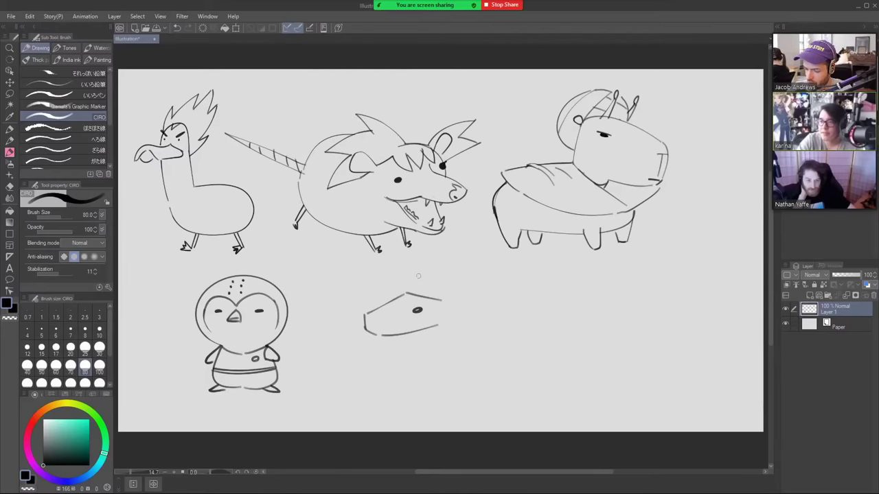
{"action": "left_click_drag", "start_coordinate": [364, 326], "coordinate": [402, 328]}
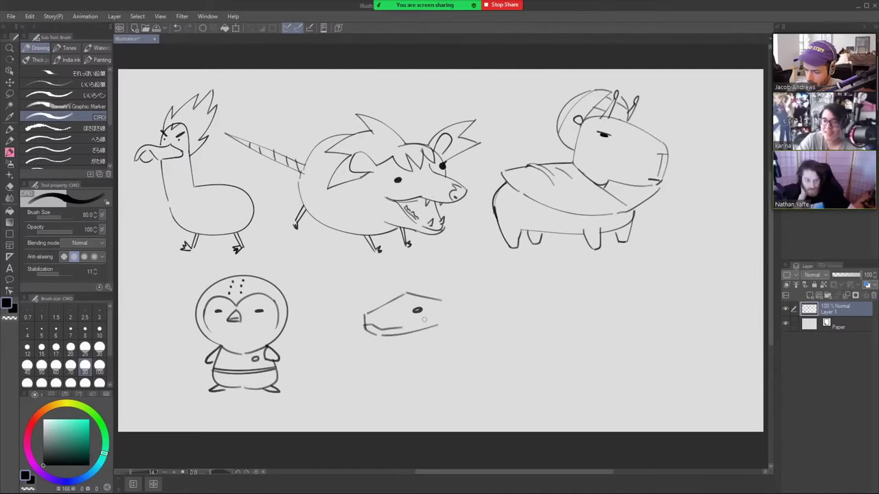
{"action": "left_click_drag", "start_coordinate": [368, 324], "coordinate": [375, 352]}
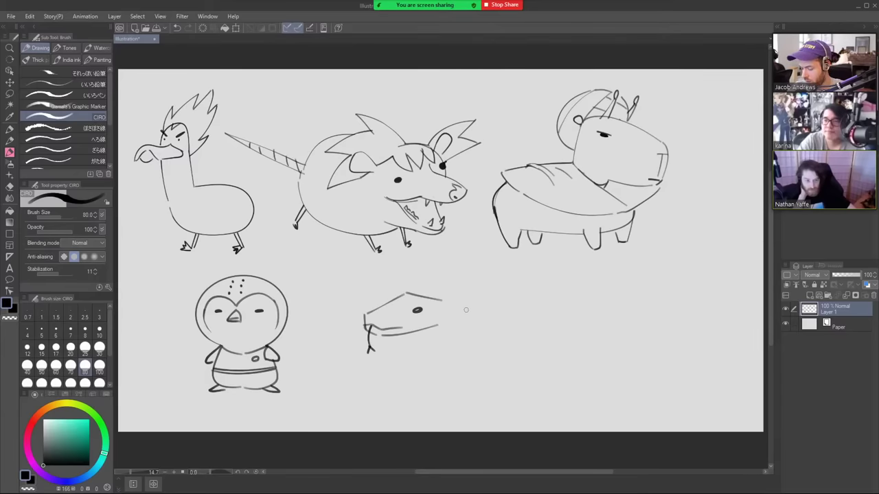
{"action": "left_click_drag", "start_coordinate": [385, 318], "coordinate": [390, 317]}
{"action": "left_click_drag", "start_coordinate": [394, 314], "coordinate": [396, 312]}
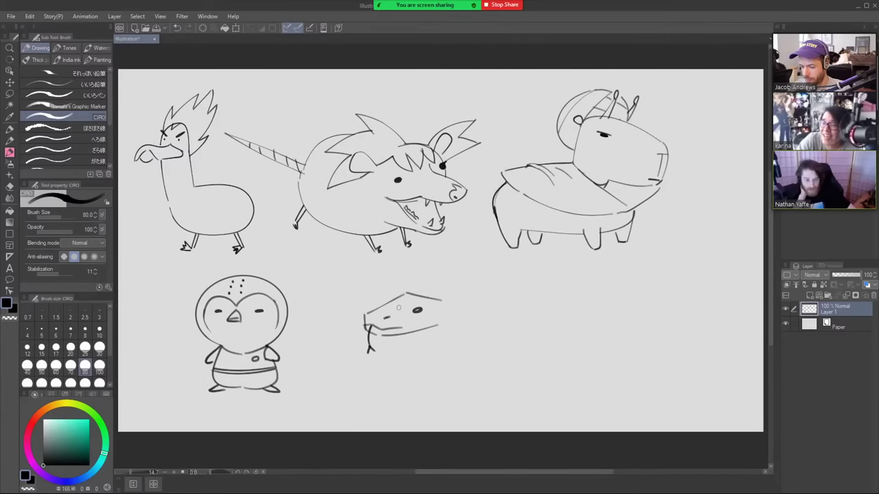
Step: Draw a head of hair with pointed bangs on the snake and clean up the head line crossing the hair
{"action": "mouse_move", "coordinate": [414, 300]}
{"action": "left_mouse_down"}
{"action": "mouse_move", "coordinate": [421, 280]}
{"action": "mouse_move", "coordinate": [429, 322]}
{"action": "mouse_move", "coordinate": [432, 306]}
{"action": "mouse_move", "coordinate": [437, 317]}
{"action": "mouse_move", "coordinate": [453, 305]}
{"action": "left_mouse_up"}
{"action": "mouse_move", "coordinate": [405, 283]}
{"action": "left_mouse_down"}
{"action": "mouse_move", "coordinate": [412, 299]}
{"action": "mouse_move", "coordinate": [404, 271]}
{"action": "mouse_move", "coordinate": [461, 281]}
{"action": "mouse_move", "coordinate": [458, 317]}
{"action": "left_mouse_up"}
{"action": "key", "text": "ctrl+z"}
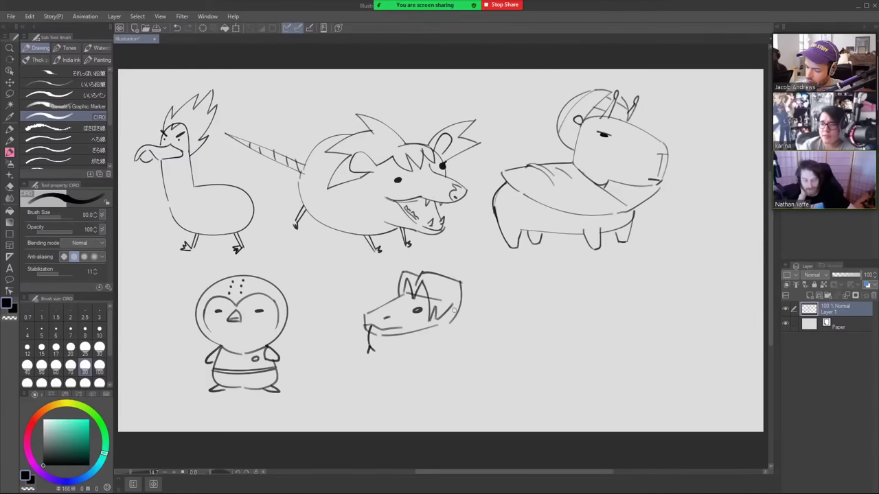
{"action": "key", "text": "e"}
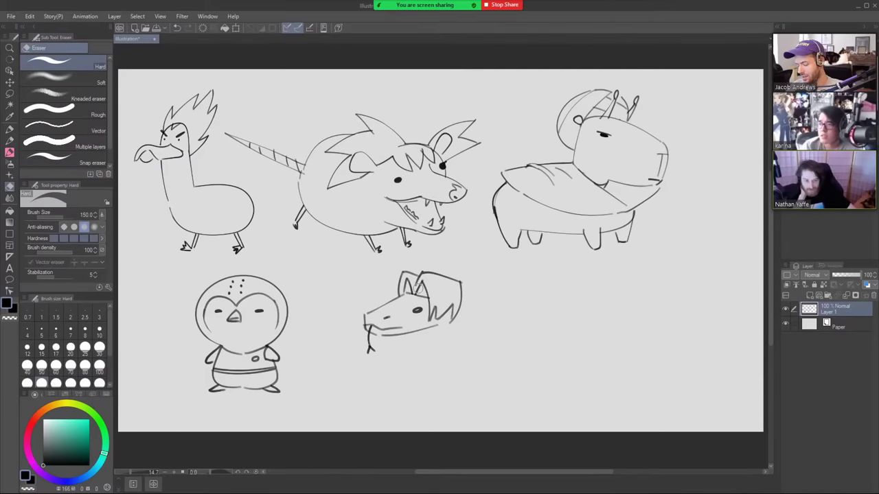
Step: Draw the snake's thick neck curving down into a coiled body that ends in a pointed, raised tail
{"action": "key", "text": "b"}
{"action": "mouse_move", "coordinate": [457, 311]}
{"action": "left_mouse_down"}
{"action": "mouse_move", "coordinate": [465, 348]}
{"action": "mouse_move", "coordinate": [425, 377]}
{"action": "left_mouse_up"}
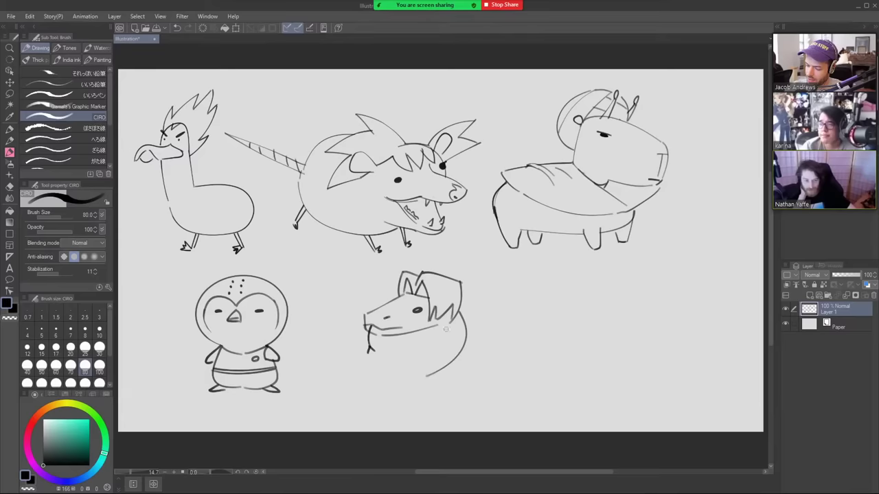
{"action": "mouse_move", "coordinate": [427, 330]}
{"action": "left_mouse_down"}
{"action": "mouse_move", "coordinate": [373, 378]}
{"action": "mouse_move", "coordinate": [433, 403]}
{"action": "mouse_move", "coordinate": [473, 374]}
{"action": "left_mouse_up"}
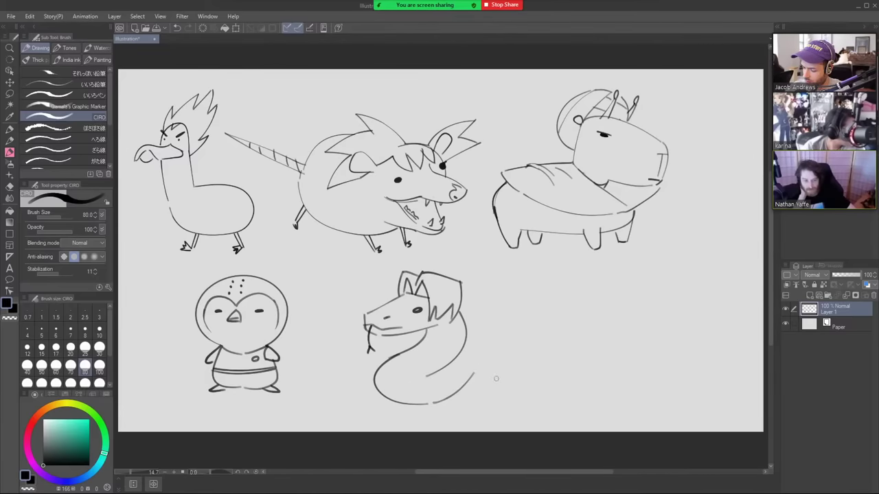
{"action": "left_click_drag", "start_coordinate": [468, 339], "coordinate": [488, 398]}
{"action": "key", "text": "ctrl+z"}
{"action": "mouse_move", "coordinate": [466, 339]}
{"action": "left_mouse_down"}
{"action": "mouse_move", "coordinate": [501, 348]}
{"action": "mouse_move", "coordinate": [490, 380]}
{"action": "mouse_move", "coordinate": [499, 402]}
{"action": "mouse_move", "coordinate": [528, 371]}
{"action": "mouse_move", "coordinate": [503, 376]}
{"action": "left_mouse_up"}
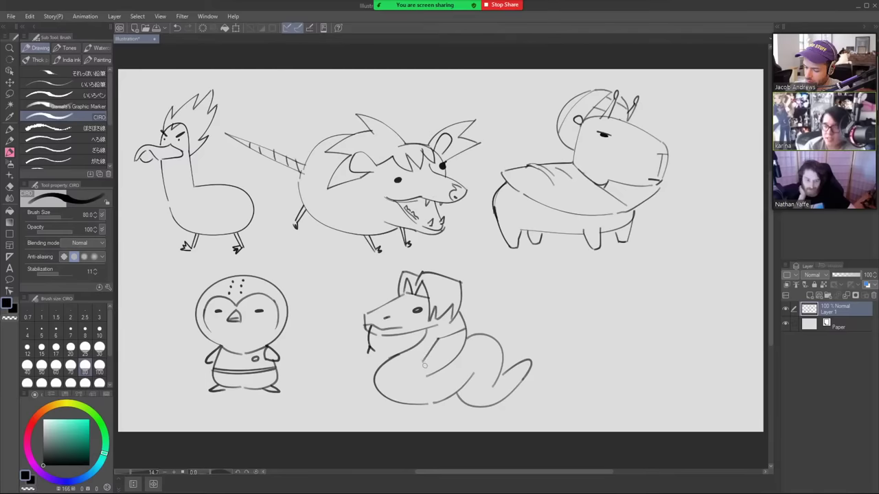
Step: Add an open, lapelled collar around the snake's neck and a sword with a crossguard and round pommel angled behind its coils
{"action": "mouse_move", "coordinate": [435, 363]}
{"action": "left_mouse_down"}
{"action": "mouse_move", "coordinate": [427, 335]}
{"action": "mouse_move", "coordinate": [416, 357]}
{"action": "mouse_move", "coordinate": [399, 358]}
{"action": "left_mouse_up"}
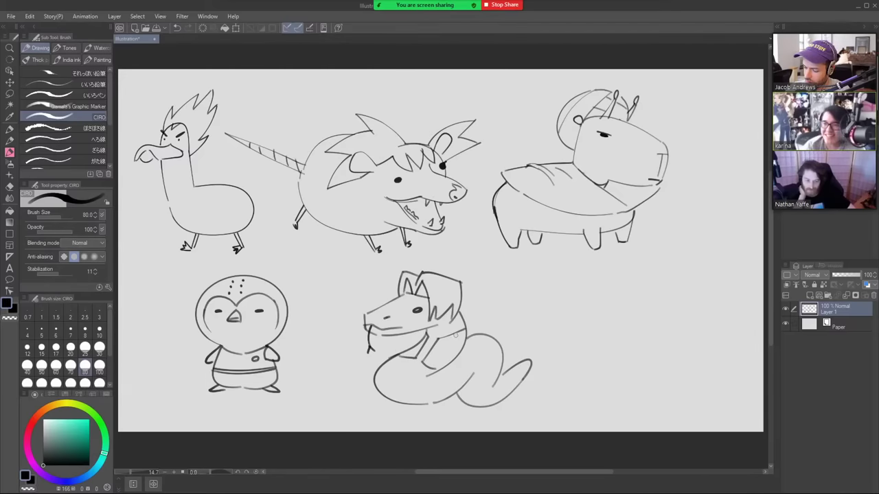
{"action": "mouse_move", "coordinate": [466, 329]}
{"action": "left_mouse_down"}
{"action": "mouse_move", "coordinate": [440, 347]}
{"action": "mouse_move", "coordinate": [454, 321]}
{"action": "mouse_move", "coordinate": [426, 337]}
{"action": "left_mouse_up"}
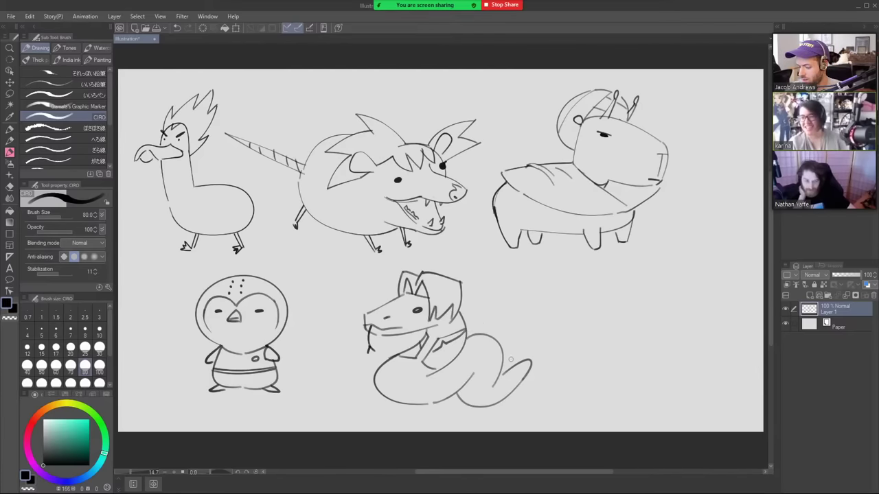
{"action": "mouse_move", "coordinate": [489, 332]}
{"action": "left_mouse_down"}
{"action": "mouse_move", "coordinate": [523, 320]}
{"action": "mouse_move", "coordinate": [516, 312]}
{"action": "mouse_move", "coordinate": [531, 336]}
{"action": "mouse_move", "coordinate": [507, 308]}
{"action": "mouse_move", "coordinate": [554, 295]}
{"action": "left_mouse_up"}
{"action": "key", "text": "ctrl+z"}
{"action": "mouse_move", "coordinate": [525, 322]}
{"action": "left_mouse_down"}
{"action": "mouse_move", "coordinate": [560, 291]}
{"action": "mouse_move", "coordinate": [552, 291]}
{"action": "mouse_move", "coordinate": [558, 300]}
{"action": "left_mouse_up"}
{"action": "mouse_move", "coordinate": [504, 323]}
{"action": "left_mouse_down"}
{"action": "mouse_move", "coordinate": [513, 324]}
{"action": "mouse_move", "coordinate": [509, 335]}
{"action": "left_mouse_up"}
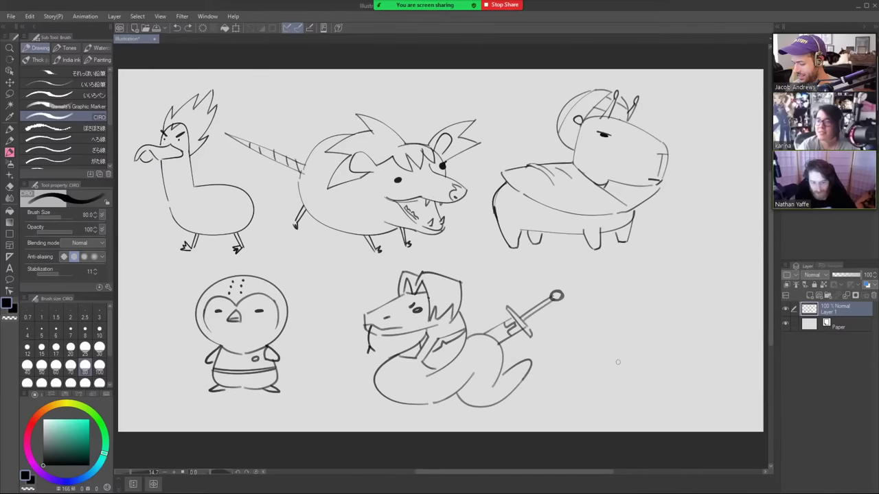
Step: Set the brush size to 60 and draw a circle for a sixth creature to the right of the snake
{"action": "key", "text": "bracketleft"}
{"action": "key", "text": "bracketleft"}
{"action": "left_click_drag", "start_coordinate": [618, 368], "coordinate": [659, 349]}
{"action": "key", "text": "ctrl+z"}
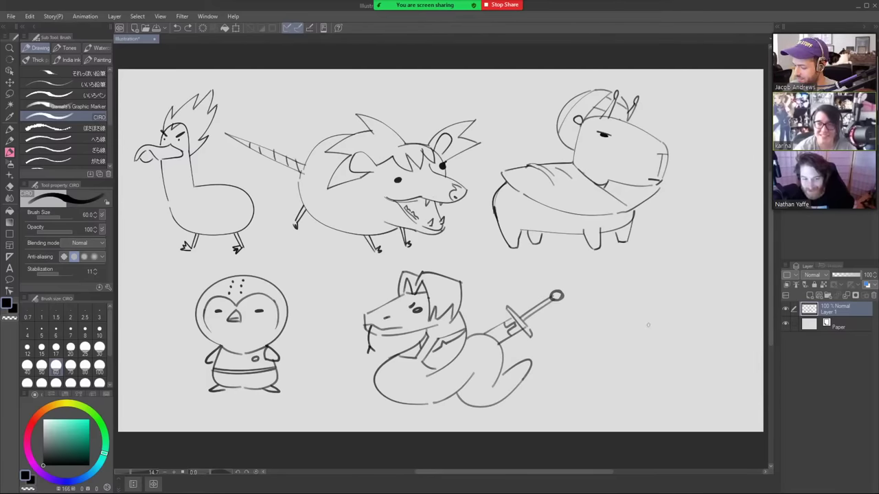
{"action": "left_click_drag", "start_coordinate": [674, 379], "coordinate": [671, 318]}
{"action": "key", "text": "ctrl+z"}
{"action": "left_click_drag", "start_coordinate": [676, 375], "coordinate": [684, 313]}
{"action": "key", "text": "ctrl+z"}
{"action": "mouse_move", "coordinate": [683, 369]}
{"action": "left_mouse_down"}
{"action": "mouse_move", "coordinate": [694, 319]}
{"action": "mouse_move", "coordinate": [695, 368]}
{"action": "left_mouse_up"}
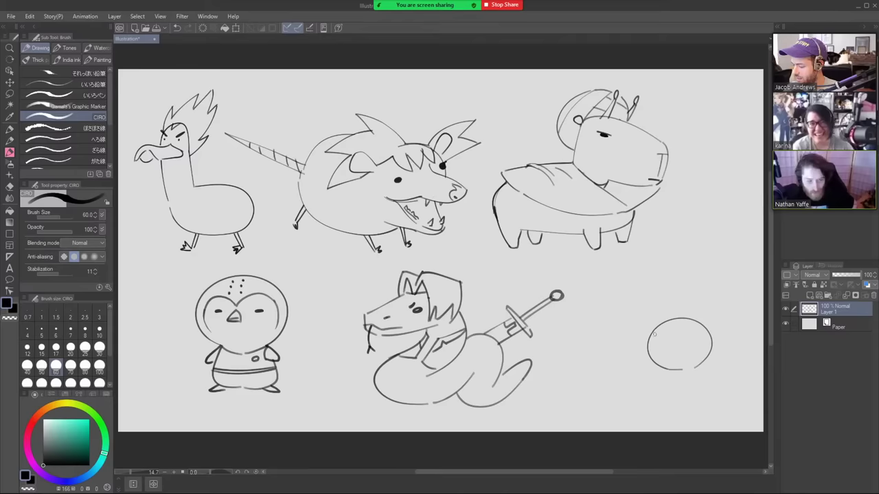
Step: Draw an ear piece on each side of the sixth creature's round head and a curved hairline across its forehead
{"action": "mouse_move", "coordinate": [655, 336]}
{"action": "left_mouse_down"}
{"action": "mouse_move", "coordinate": [657, 356]}
{"action": "mouse_move", "coordinate": [645, 338]}
{"action": "mouse_move", "coordinate": [647, 357]}
{"action": "mouse_move", "coordinate": [654, 357]}
{"action": "mouse_move", "coordinate": [646, 340]}
{"action": "left_mouse_up"}
{"action": "key", "text": "e"}
{"action": "key", "text": "b"}
{"action": "mouse_move", "coordinate": [710, 334]}
{"action": "left_mouse_down"}
{"action": "mouse_move", "coordinate": [714, 354]}
{"action": "mouse_move", "coordinate": [695, 367]}
{"action": "mouse_move", "coordinate": [677, 370]}
{"action": "mouse_move", "coordinate": [701, 361]}
{"action": "mouse_move", "coordinate": [667, 369]}
{"action": "left_mouse_up"}
{"action": "key", "text": "e"}
{"action": "key", "text": "b"}
{"action": "key", "text": "ctrl+z"}
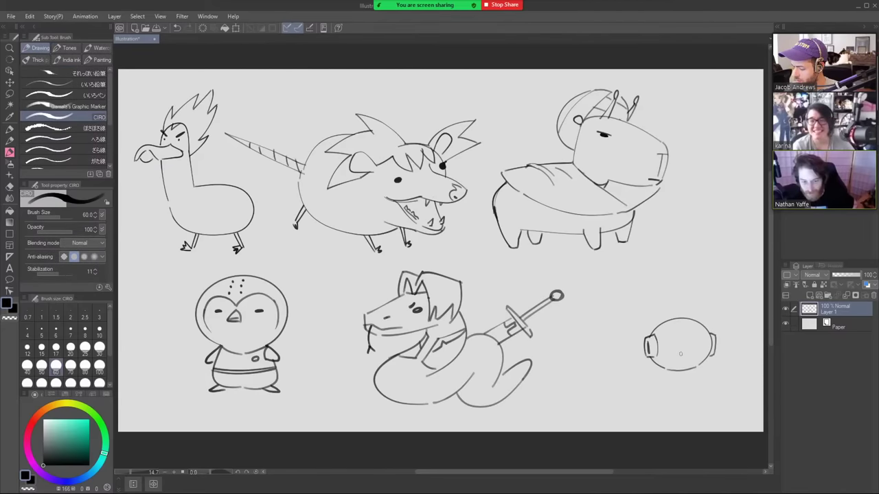
{"action": "left_click_drag", "start_coordinate": [699, 331], "coordinate": [662, 335]}
{"action": "key", "text": "ctrl+z"}
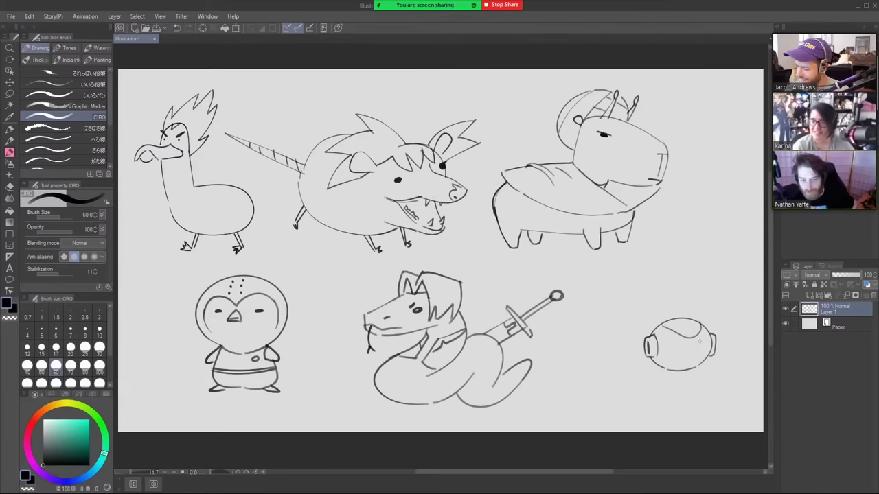
Step: Draw narrowed, half-lidded eyes, two nostril dots and a small frowning mouth on the sixth creature's face
{"action": "left_click_drag", "start_coordinate": [668, 344], "coordinate": [707, 346]}
{"action": "key", "text": "ctrl+z"}
{"action": "key", "text": "ctrl+z"}
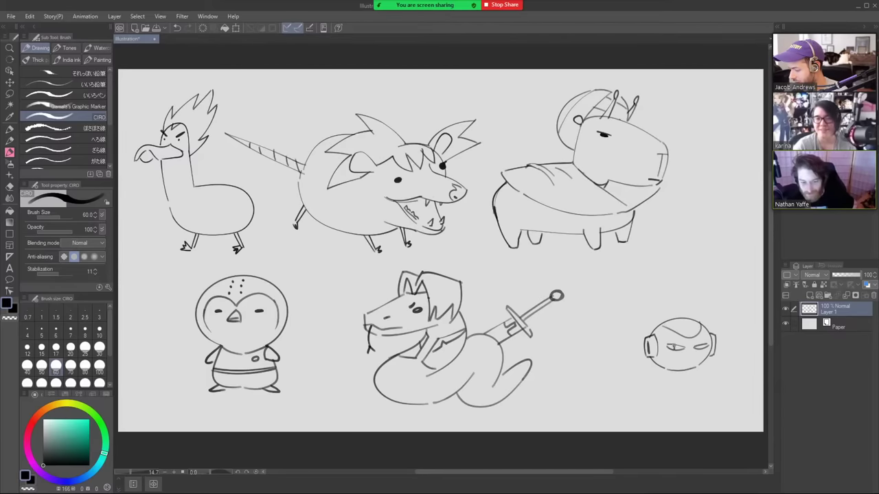
{"action": "key", "text": "ctrl+z"}
{"action": "left_click_drag", "start_coordinate": [675, 345], "coordinate": [677, 349]}
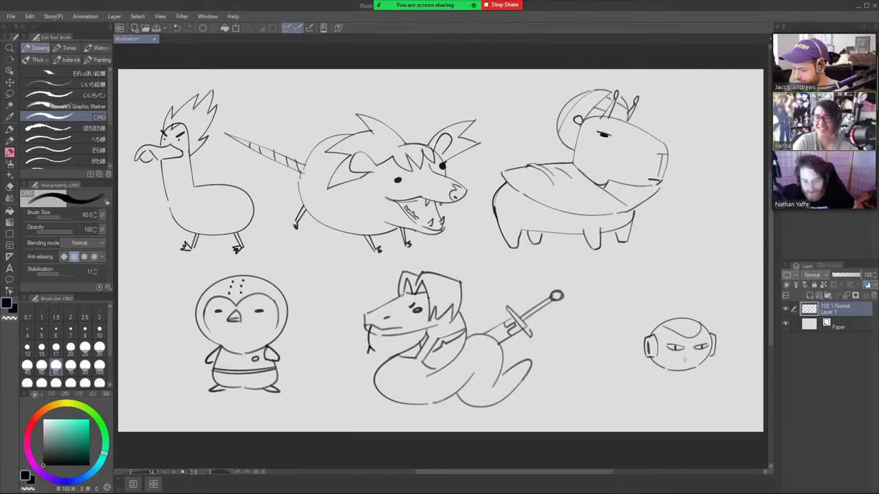
{"action": "left_click_drag", "start_coordinate": [683, 365], "coordinate": [692, 363]}
{"action": "left_click", "coordinate": [685, 356]}
{"action": "left_click", "coordinate": [691, 356]}
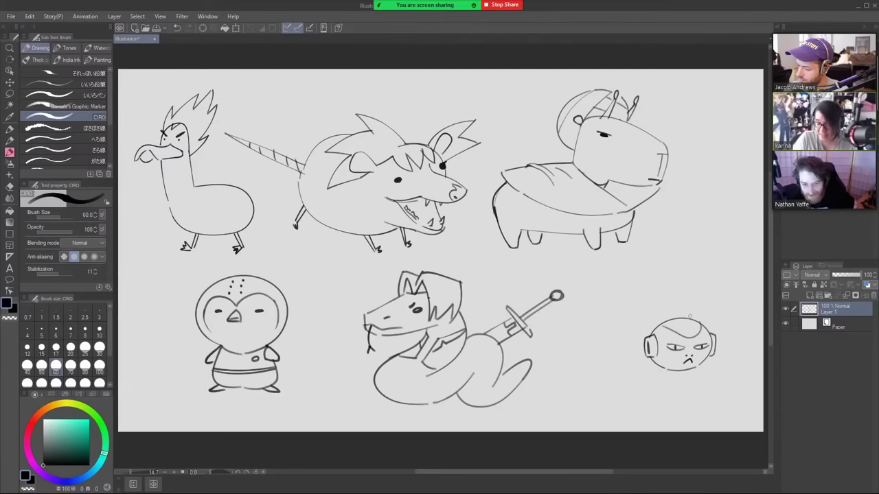
Step: Draw a large domed shell behind the head, a curved rim around the head, and a rounded front leg beneath it
{"action": "mouse_move", "coordinate": [690, 313]}
{"action": "left_mouse_down"}
{"action": "mouse_move", "coordinate": [606, 283]}
{"action": "mouse_move", "coordinate": [582, 344]}
{"action": "mouse_move", "coordinate": [586, 359]}
{"action": "left_mouse_up"}
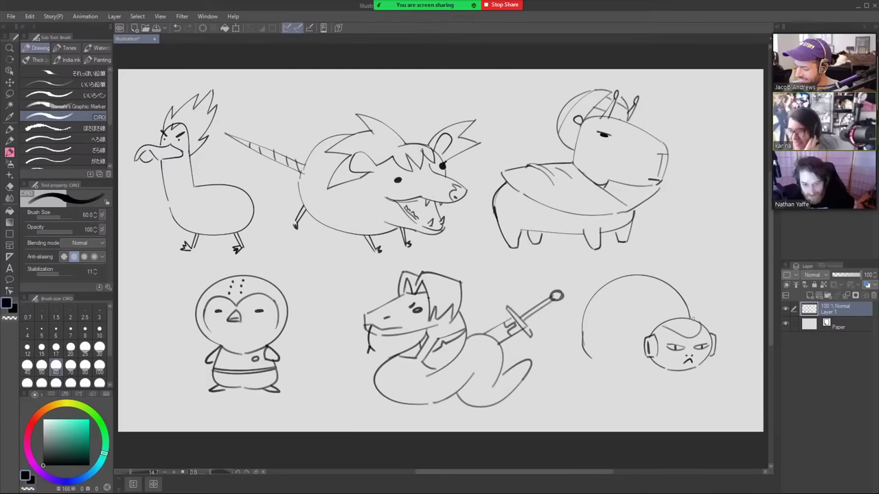
{"action": "mouse_move", "coordinate": [687, 316]}
{"action": "left_mouse_down"}
{"action": "mouse_move", "coordinate": [641, 340]}
{"action": "mouse_move", "coordinate": [639, 357]}
{"action": "left_mouse_up"}
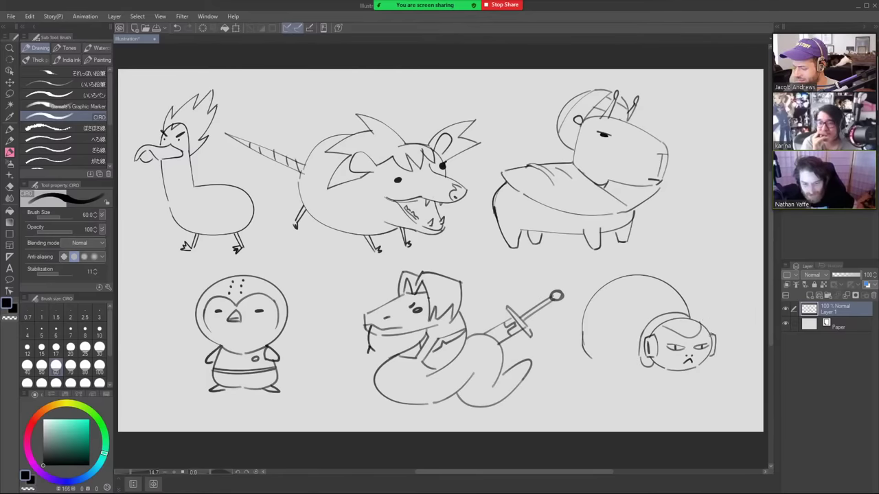
{"action": "left_click_drag", "start_coordinate": [620, 345], "coordinate": [603, 382]}
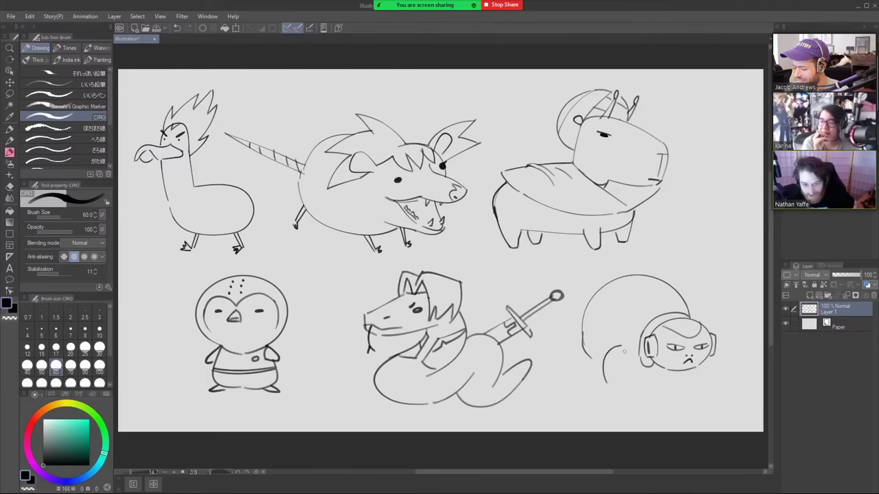
{"action": "mouse_move", "coordinate": [611, 345]}
{"action": "left_mouse_down"}
{"action": "mouse_move", "coordinate": [632, 346]}
{"action": "mouse_move", "coordinate": [636, 361]}
{"action": "mouse_move", "coordinate": [626, 380]}
{"action": "mouse_move", "coordinate": [607, 382]}
{"action": "left_mouse_up"}
{"action": "key", "text": "ctrl+z"}
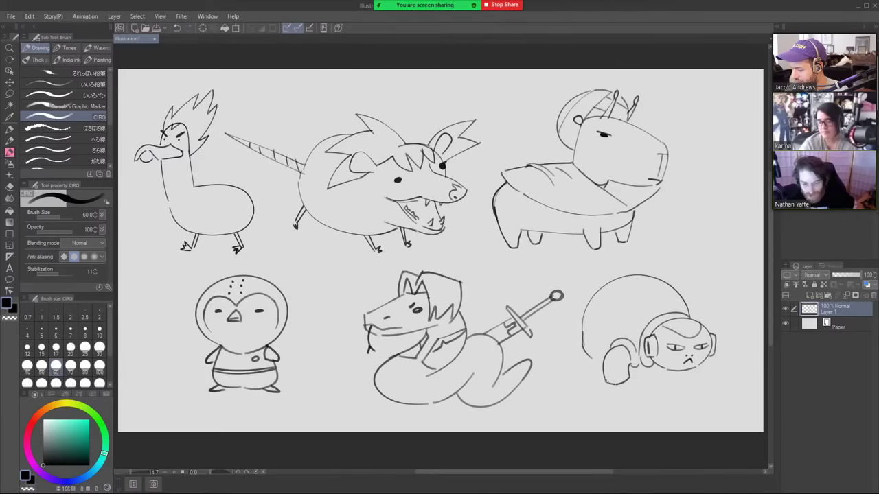
Step: Clean up the shell's lower edge, then draw a rounded hind leg there and a short blocky foot under the head
{"action": "key", "text": "e"}
{"action": "mouse_move", "coordinate": [584, 347]}
{"action": "left_mouse_down"}
{"action": "mouse_move", "coordinate": [592, 361]}
{"action": "mouse_move", "coordinate": [573, 374]}
{"action": "left_mouse_up"}
{"action": "key", "text": "b"}
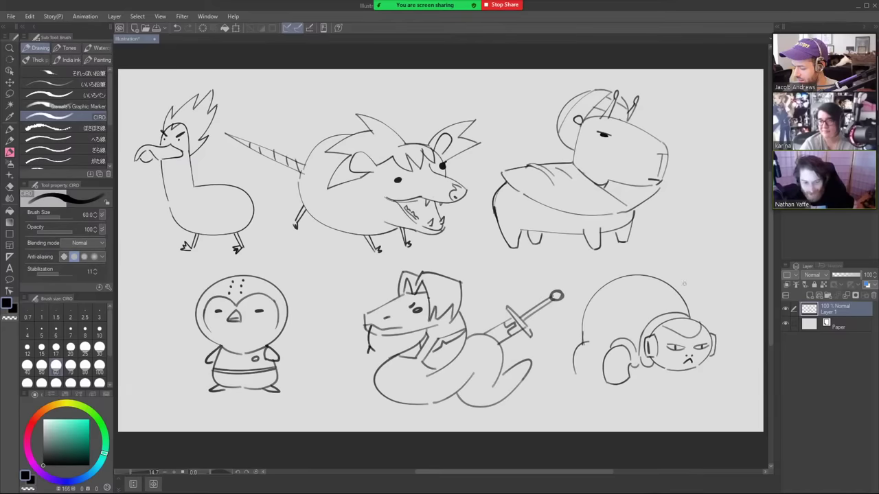
{"action": "key", "text": "ctrl+z"}
{"action": "mouse_move", "coordinate": [588, 342]}
{"action": "left_mouse_down"}
{"action": "mouse_move", "coordinate": [573, 369]}
{"action": "mouse_move", "coordinate": [591, 369]}
{"action": "mouse_move", "coordinate": [600, 345]}
{"action": "left_mouse_up"}
{"action": "key", "text": "ctrl+z"}
{"action": "key", "text": "ctrl+z"}
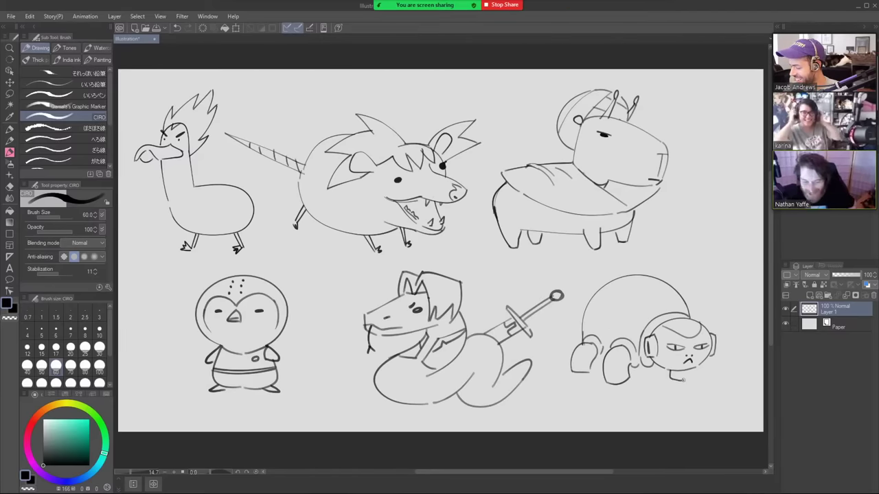
{"action": "left_click_drag", "start_coordinate": [675, 378], "coordinate": [696, 368]}
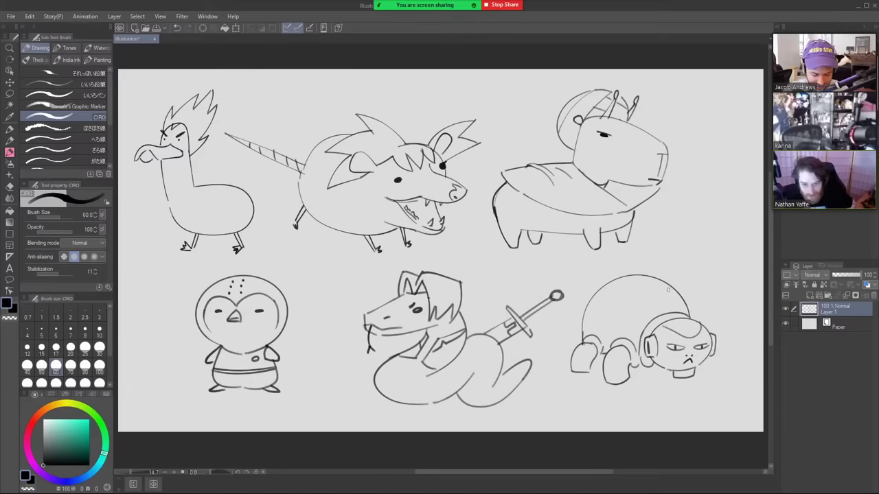
Step: Draw the seam lines of the plates across the upper part of the turtle's shell
{"action": "mouse_move", "coordinate": [605, 283]}
{"action": "left_mouse_down"}
{"action": "mouse_move", "coordinate": [610, 305]}
{"action": "mouse_move", "coordinate": [633, 304]}
{"action": "mouse_move", "coordinate": [669, 281]}
{"action": "mouse_move", "coordinate": [624, 307]}
{"action": "left_mouse_up"}
{"action": "key", "text": "ctrl+z"}
{"action": "key", "text": "ctrl+z"}
{"action": "key", "text": "ctrl+z"}
{"action": "key", "text": "ctrl+z"}
{"action": "key", "text": "ctrl+z"}
{"action": "mouse_move", "coordinate": [660, 280]}
{"action": "left_mouse_down"}
{"action": "mouse_move", "coordinate": [598, 306]}
{"action": "mouse_move", "coordinate": [606, 303]}
{"action": "mouse_move", "coordinate": [595, 334]}
{"action": "left_mouse_up"}
{"action": "mouse_move", "coordinate": [624, 300]}
{"action": "left_mouse_down"}
{"action": "mouse_move", "coordinate": [635, 316]}
{"action": "mouse_move", "coordinate": [630, 336]}
{"action": "mouse_move", "coordinate": [642, 316]}
{"action": "left_mouse_up"}
{"action": "key", "text": "ctrl+z"}
{"action": "key", "text": "ctrl+z"}
{"action": "key", "text": "ctrl+z"}
{"action": "key", "text": "ctrl+z"}
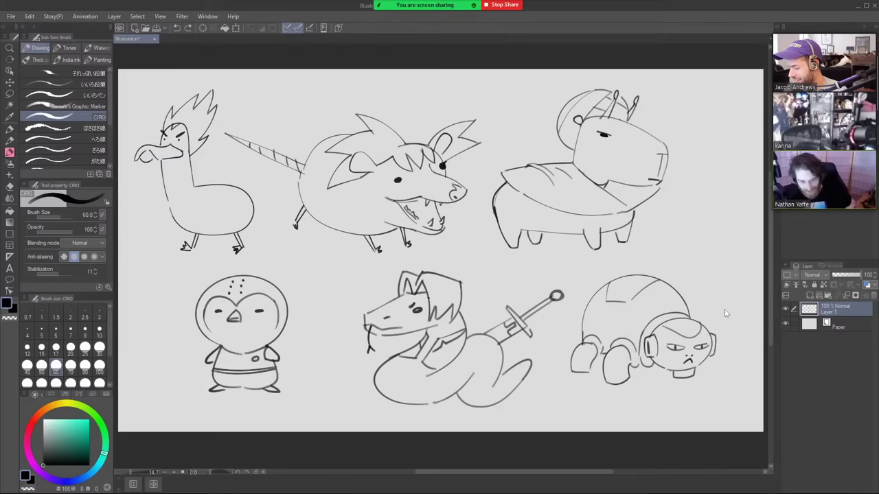
Step: Extend the shell's plate seams down toward the legs, ending in short forked lines near the shell's lower edge
{"action": "mouse_move", "coordinate": [607, 302]}
{"action": "left_mouse_down"}
{"action": "mouse_move", "coordinate": [628, 302]}
{"action": "mouse_move", "coordinate": [635, 325]}
{"action": "mouse_move", "coordinate": [644, 322]}
{"action": "mouse_move", "coordinate": [583, 327]}
{"action": "left_mouse_up"}
{"action": "key", "text": "ctrl+z"}
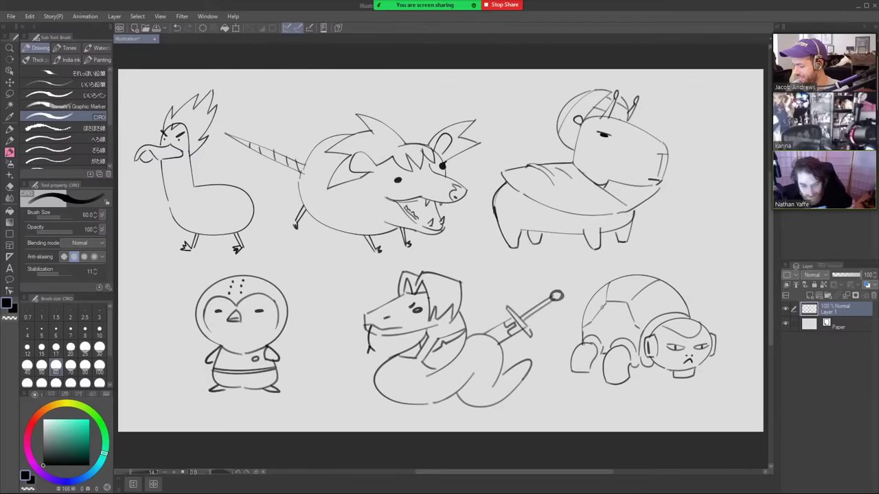
{"action": "left_click_drag", "start_coordinate": [589, 322], "coordinate": [591, 329]}
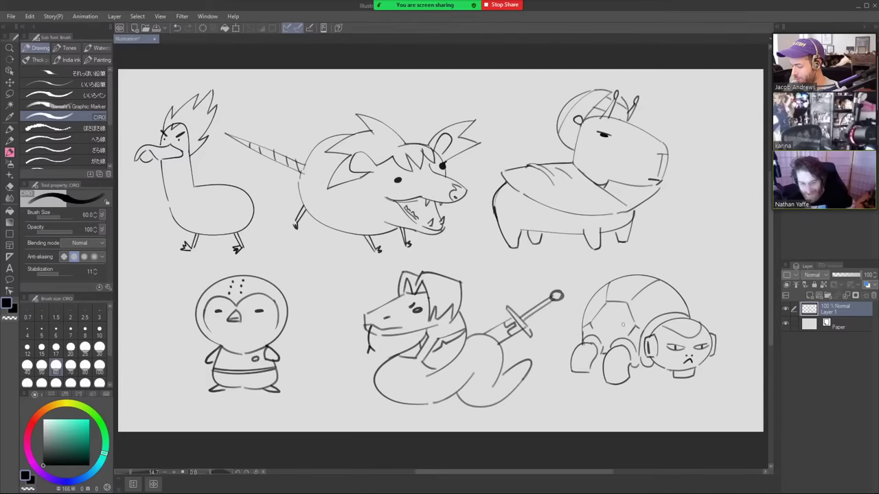
Step: Add toenails to the turtle's feet and curved knee lines to the two larger legs
{"action": "mouse_move", "coordinate": [610, 375]}
{"action": "left_mouse_down"}
{"action": "mouse_move", "coordinate": [607, 382]}
{"action": "mouse_move", "coordinate": [623, 382]}
{"action": "left_mouse_up"}
{"action": "left_click_drag", "start_coordinate": [568, 363], "coordinate": [582, 373]}
{"action": "left_click_drag", "start_coordinate": [685, 374], "coordinate": [692, 378]}
{"action": "left_click_drag", "start_coordinate": [690, 371], "coordinate": [696, 374]}
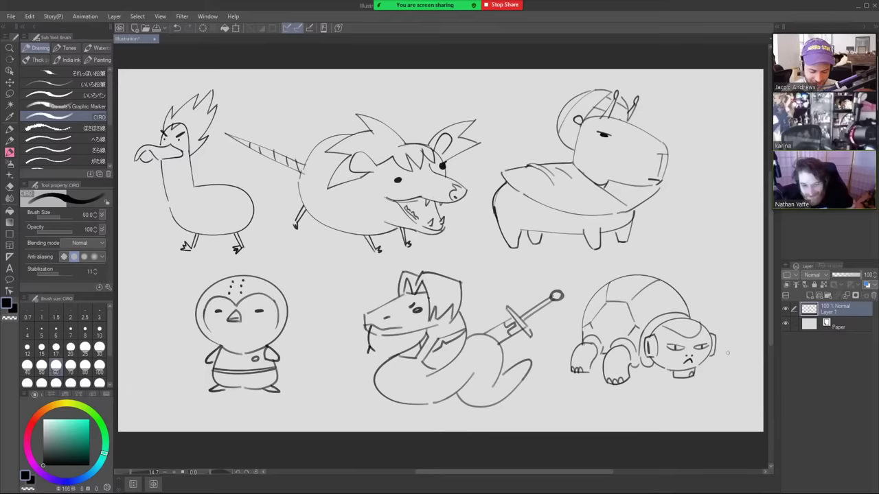
{"action": "left_click_drag", "start_coordinate": [624, 347], "coordinate": [610, 353]}
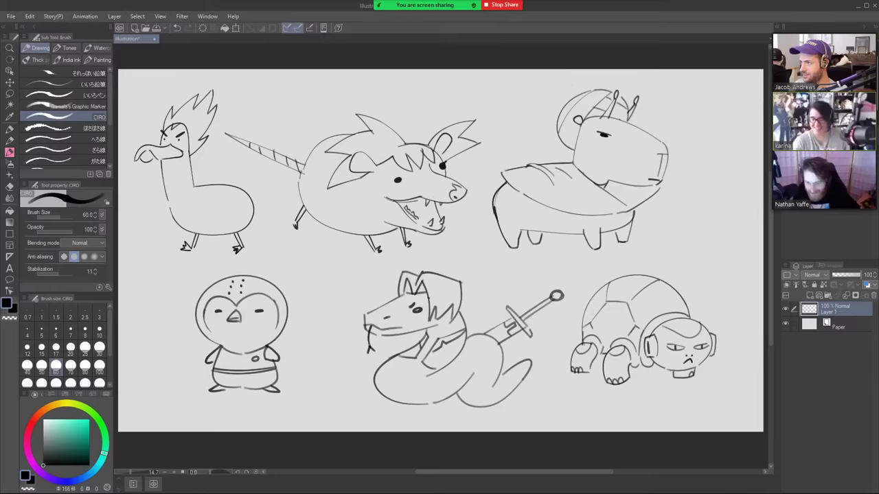
Step: Stop sharing the screen with the creature canvas
{"action": "left_click", "coordinate": [502, 6]}
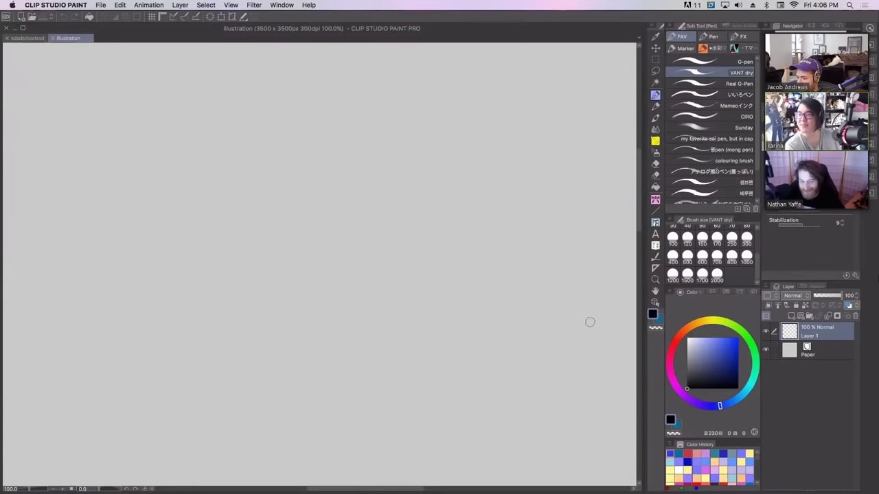
{"action": "left_click", "coordinate": [538, 231]}
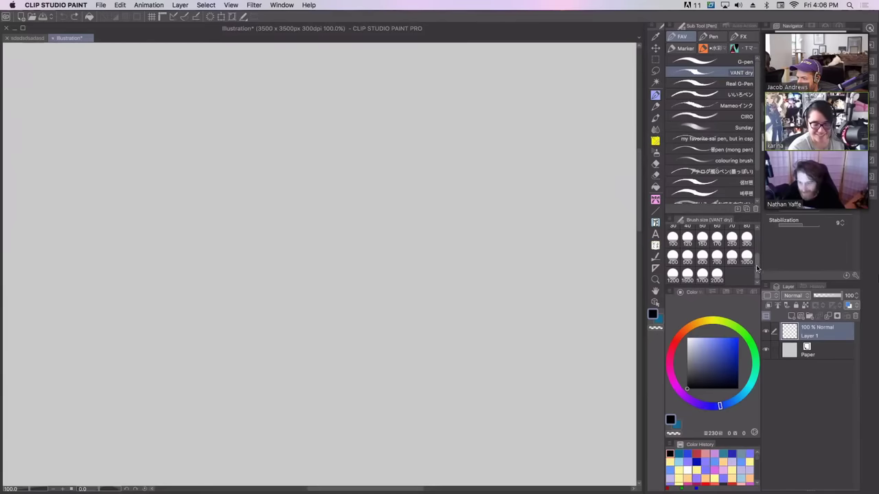
{"action": "scroll", "coordinate": [746, 255], "scroll_direction": "up", "scroll_amount": 5}
{"action": "left_click", "coordinate": [687, 253]}
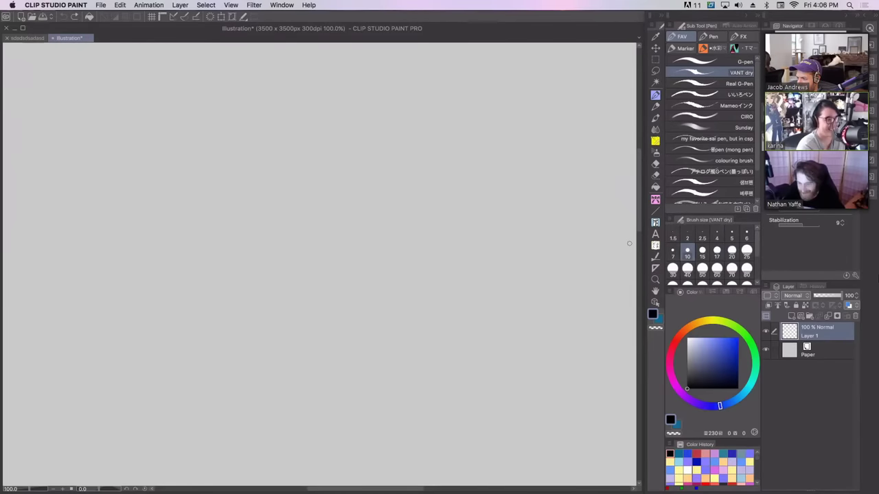
{"action": "left_click_drag", "start_coordinate": [318, 261], "coordinate": [496, 377]}
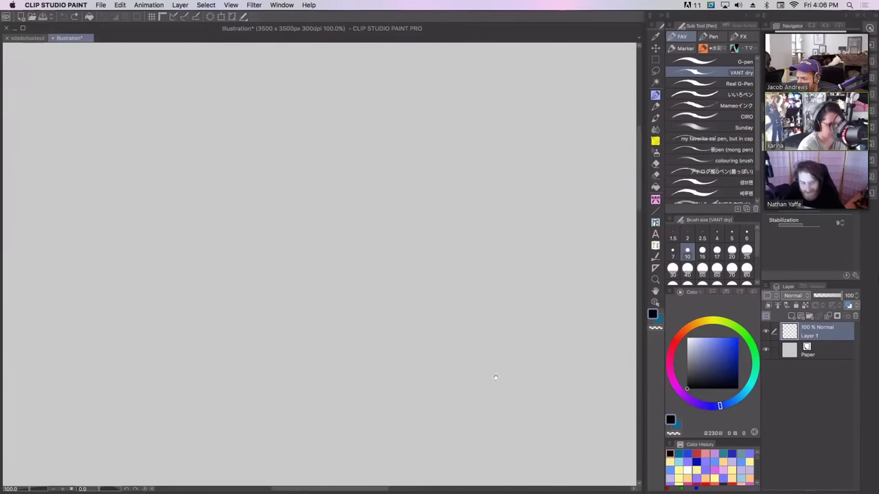
{"action": "left_click_drag", "start_coordinate": [402, 253], "coordinate": [555, 235]}
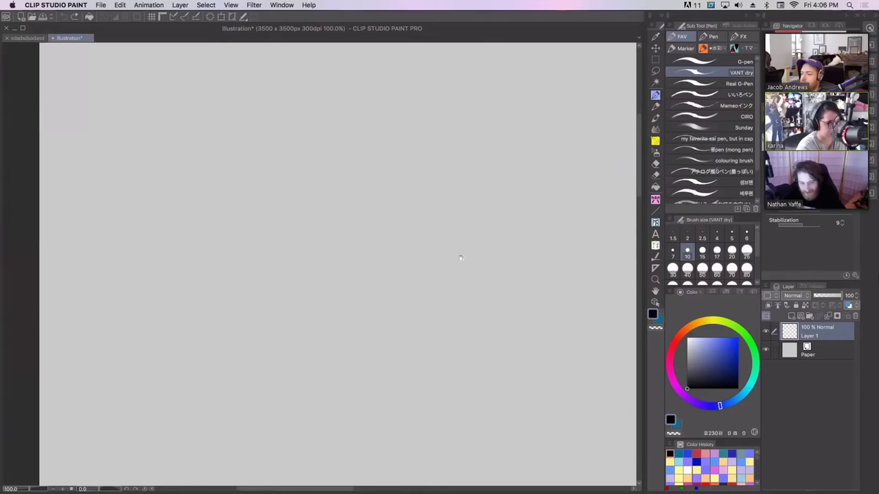
{"action": "scroll", "coordinate": [460, 257], "scroll_direction": "right", "scroll_amount": 2}
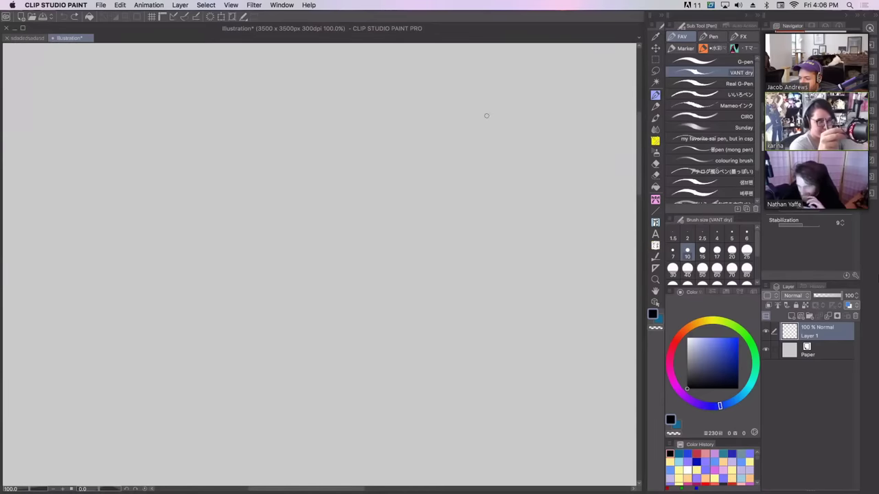
{"action": "mouse_move", "coordinate": [366, 272]}
{"action": "left_mouse_down"}
{"action": "mouse_move", "coordinate": [464, 243]}
{"action": "mouse_move", "coordinate": [371, 233]}
{"action": "left_mouse_up"}
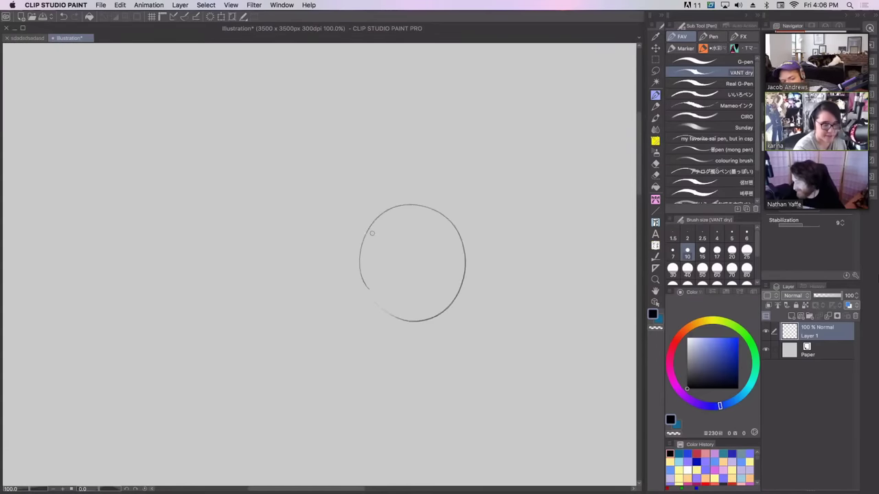
{"action": "key", "text": "super+z"}
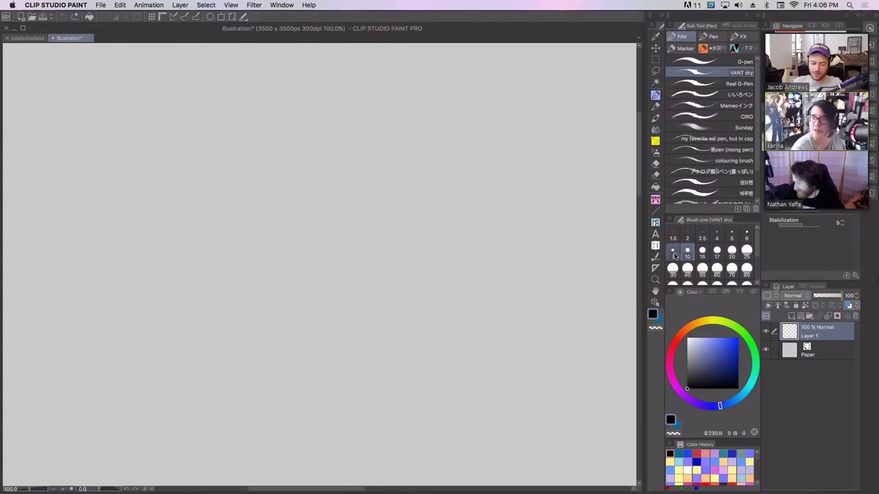
Step: Set the brush size to 7 and sketch arcs for the side and top of a round head on the blank canvas
{"action": "left_click", "coordinate": [672, 254]}
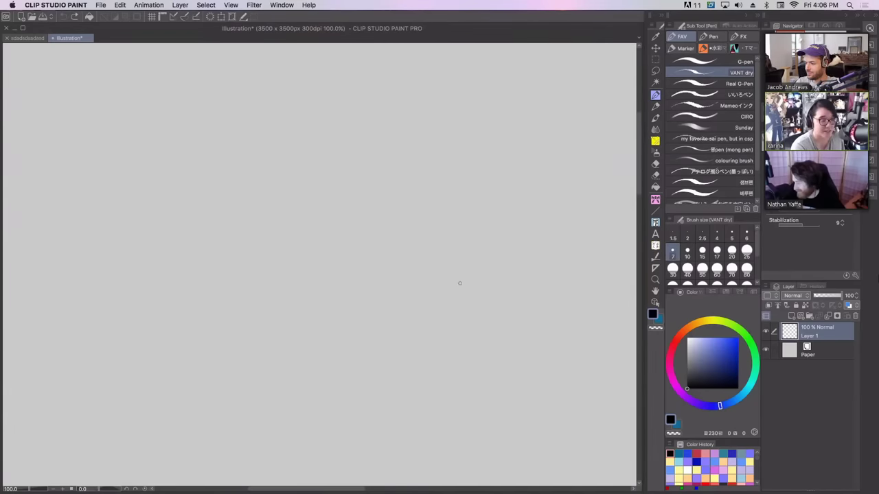
{"action": "left_click_drag", "start_coordinate": [423, 255], "coordinate": [426, 315]}
{"action": "key", "text": "super+z"}
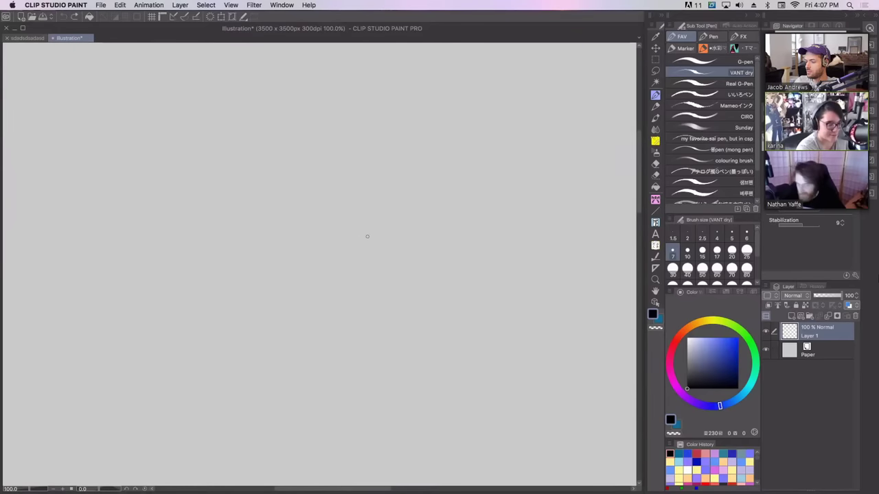
{"action": "left_click_drag", "start_coordinate": [359, 187], "coordinate": [384, 249]}
{"action": "left_click_drag", "start_coordinate": [374, 158], "coordinate": [410, 131]}
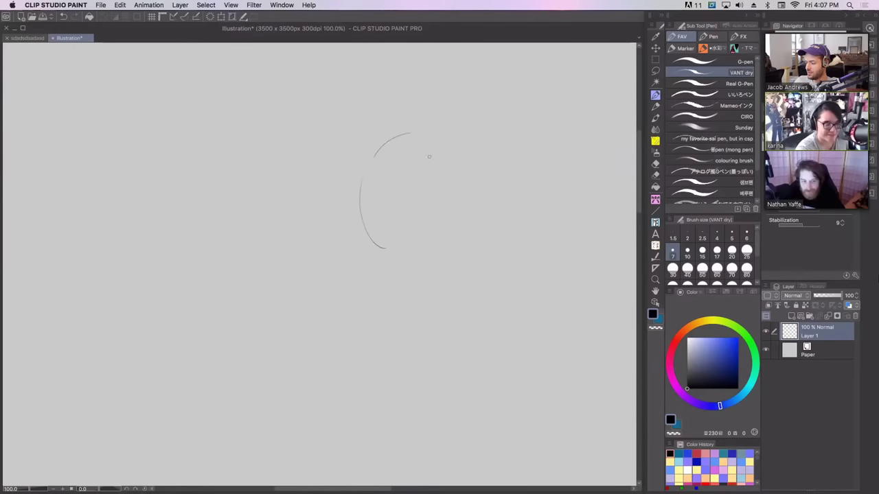
{"action": "key", "text": "ctrl+z"}
{"action": "mouse_move", "coordinate": [362, 177]}
{"action": "left_mouse_down"}
{"action": "mouse_move", "coordinate": [395, 135]}
{"action": "mouse_move", "coordinate": [458, 146]}
{"action": "left_mouse_up"}
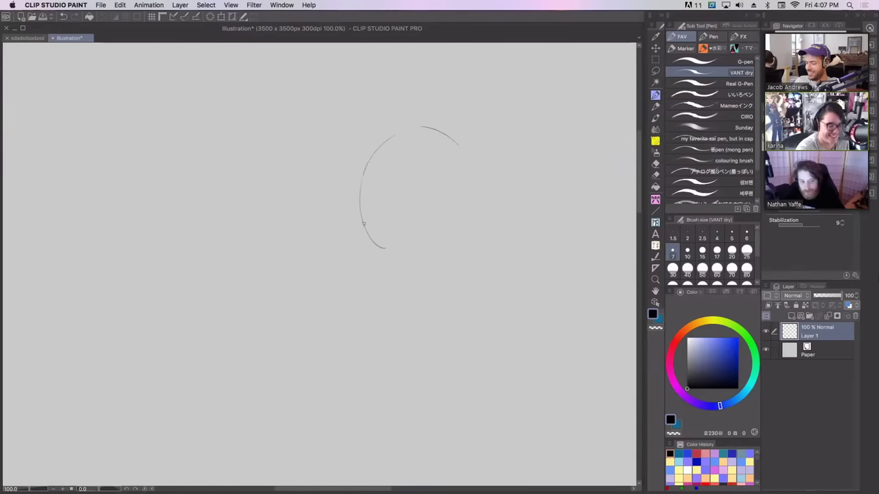
Step: Complete the round head outline by adding the bottom and right-hand curves and reinforcing the upper-left edge
{"action": "left_click_drag", "start_coordinate": [363, 223], "coordinate": [419, 257]}
{"action": "left_click_drag", "start_coordinate": [372, 242], "coordinate": [436, 254]}
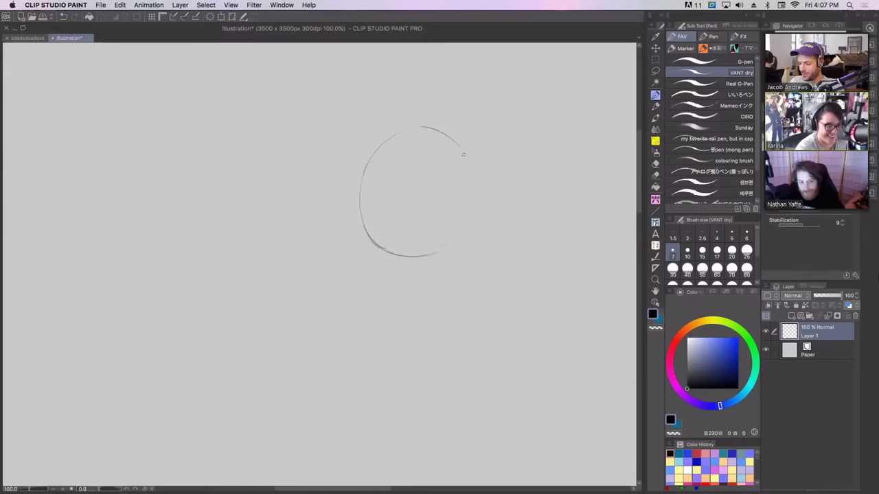
{"action": "mouse_move", "coordinate": [422, 126]}
{"action": "left_mouse_down"}
{"action": "mouse_move", "coordinate": [464, 145]}
{"action": "mouse_move", "coordinate": [481, 177]}
{"action": "mouse_move", "coordinate": [462, 243]}
{"action": "left_mouse_up"}
{"action": "key", "text": "super+z"}
{"action": "key", "text": "ctrl+z"}
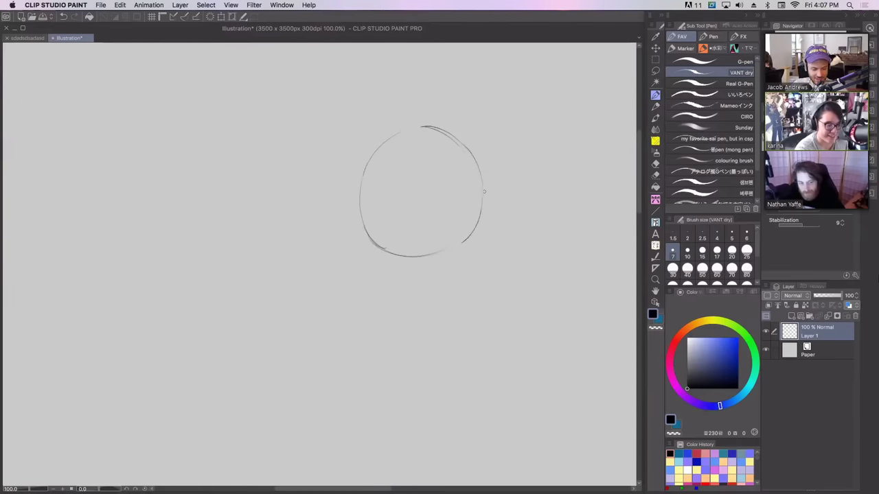
{"action": "left_click_drag", "start_coordinate": [484, 191], "coordinate": [462, 241]}
{"action": "key", "text": "super+z"}
{"action": "left_click_drag", "start_coordinate": [362, 219], "coordinate": [420, 127]}
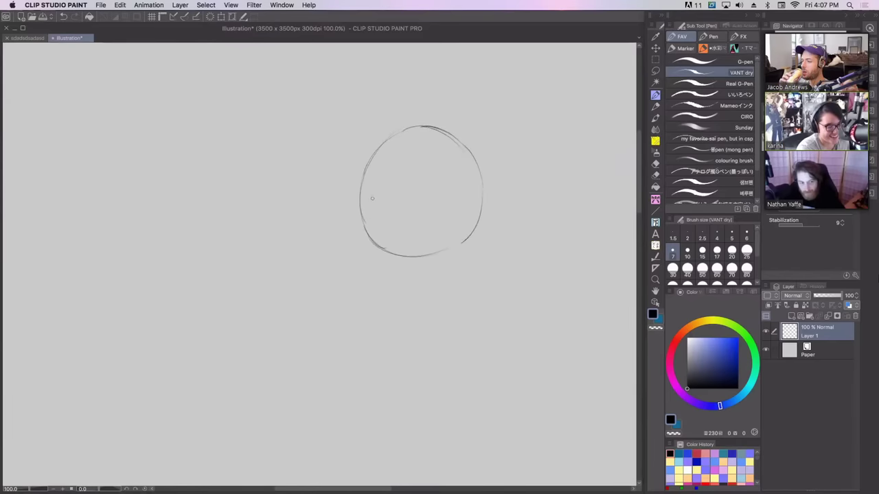
Step: Sketch a protruding muzzle from the head's lower left, with a slanted top line, an angled front and a short underside
{"action": "mouse_move", "coordinate": [378, 208]}
{"action": "left_mouse_down"}
{"action": "mouse_move", "coordinate": [345, 231]}
{"action": "mouse_move", "coordinate": [339, 254]}
{"action": "mouse_move", "coordinate": [348, 258]}
{"action": "left_mouse_up"}
{"action": "key", "text": "super+z"}
{"action": "mouse_move", "coordinate": [324, 232]}
{"action": "left_mouse_down"}
{"action": "mouse_move", "coordinate": [353, 274]}
{"action": "mouse_move", "coordinate": [378, 276]}
{"action": "mouse_move", "coordinate": [432, 255]}
{"action": "left_mouse_up"}
{"action": "key", "text": "super+z"}
{"action": "left_click_drag", "start_coordinate": [381, 278], "coordinate": [450, 251]}
{"action": "key", "text": "super+z"}
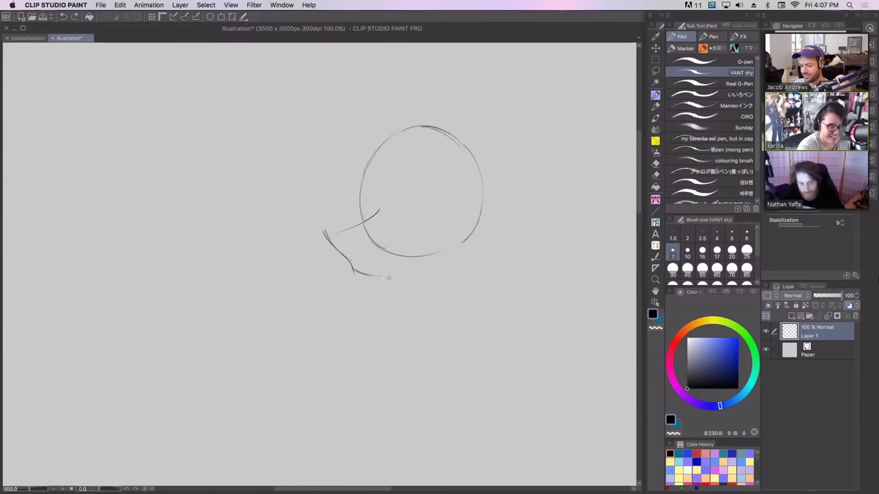
{"action": "left_click_drag", "start_coordinate": [383, 275], "coordinate": [454, 252]}
{"action": "key", "text": "ctrl+z"}
Step: Draw an M-shaped double-arched face marking inside the head, dipping to a point above the muzzle
{"action": "mouse_move", "coordinate": [330, 233]}
{"action": "left_mouse_down"}
{"action": "mouse_move", "coordinate": [365, 216]}
{"action": "mouse_move", "coordinate": [360, 187]}
{"action": "mouse_move", "coordinate": [378, 174]}
{"action": "mouse_move", "coordinate": [393, 196]}
{"action": "mouse_move", "coordinate": [397, 183]}
{"action": "mouse_move", "coordinate": [437, 160]}
{"action": "left_mouse_up"}
{"action": "key", "text": "super+z"}
{"action": "key", "text": "super+z"}
{"action": "key", "text": "super+z"}
{"action": "mouse_move", "coordinate": [393, 198]}
{"action": "left_mouse_down"}
{"action": "mouse_move", "coordinate": [423, 156]}
{"action": "mouse_move", "coordinate": [413, 165]}
{"action": "mouse_move", "coordinate": [436, 158]}
{"action": "mouse_move", "coordinate": [431, 221]}
{"action": "left_mouse_up"}
{"action": "key", "text": "super+z"}
{"action": "key", "text": "super+z"}
{"action": "key", "text": "super+z"}
{"action": "key", "text": "super+z"}
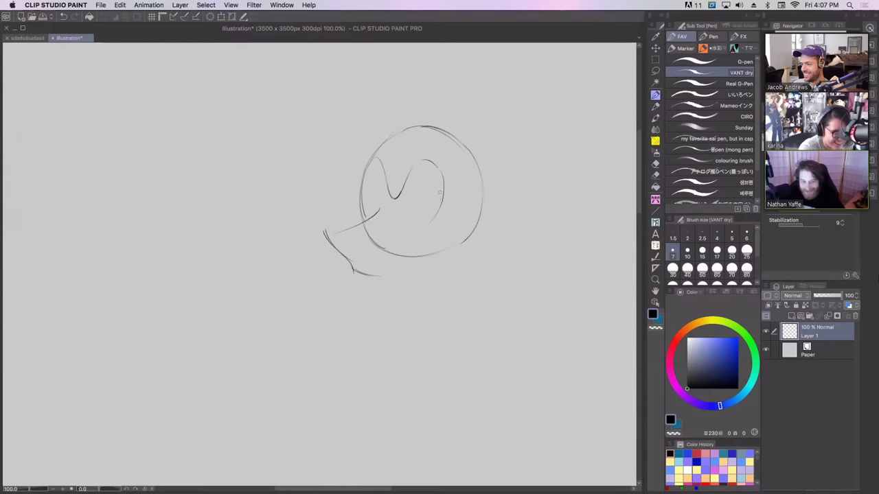
{"action": "key", "text": "ctrl+z"}
{"action": "left_click_drag", "start_coordinate": [432, 162], "coordinate": [443, 214]}
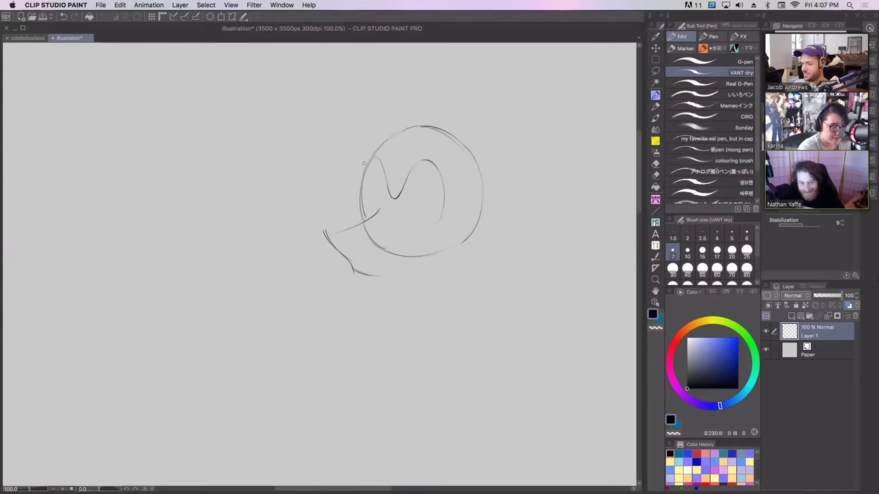
Step: Draw a sagging eyelid line across the right-hand arch of the face marking, undoing the rejected strokes
{"action": "mouse_move", "coordinate": [359, 194]}
{"action": "left_mouse_down"}
{"action": "mouse_move", "coordinate": [393, 185]}
{"action": "mouse_move", "coordinate": [450, 200]}
{"action": "left_mouse_up"}
{"action": "key", "text": "super+z"}
{"action": "key", "text": "super+z"}
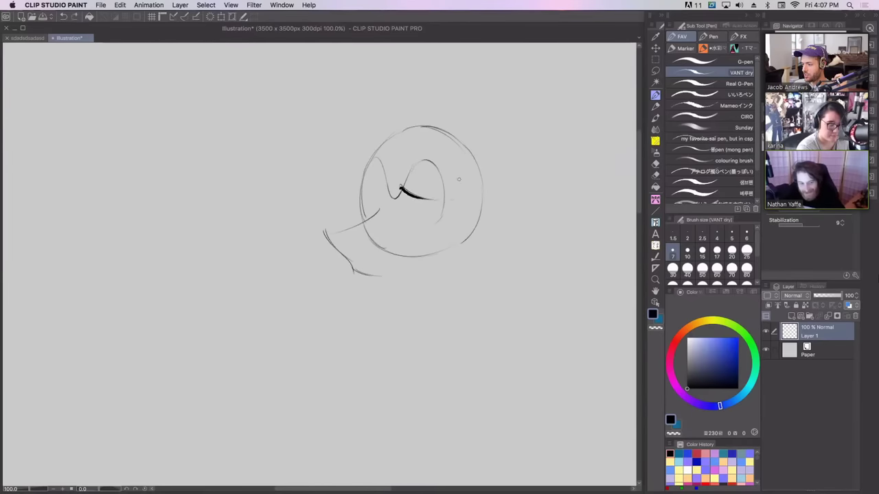
{"action": "key", "text": "super+z"}
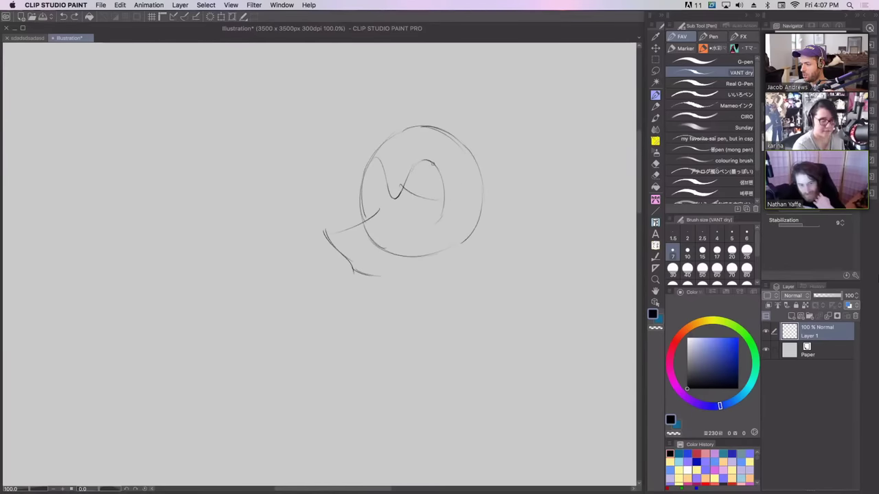
{"action": "left_click", "coordinate": [655, 222]}
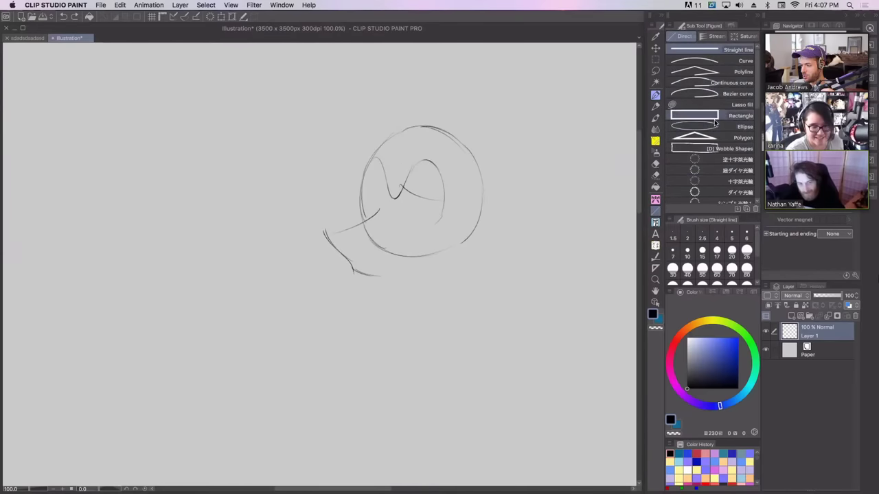
{"action": "left_click", "coordinate": [671, 129]}
{"action": "left_click_drag", "start_coordinate": [532, 213], "coordinate": [595, 292]}
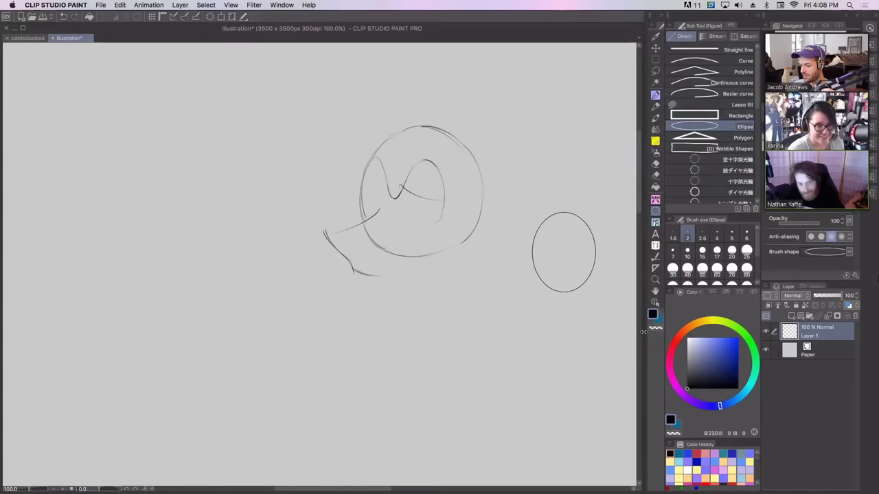
{"action": "left_click", "coordinate": [655, 96]}
{"action": "key", "text": "ctrl+z"}
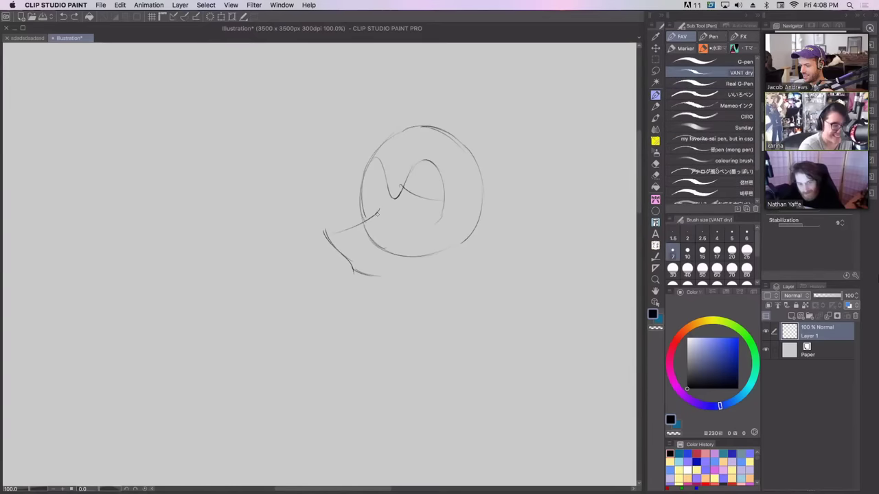
Step: Darken the outline of the left-hand arch of the face marking
{"action": "mouse_move", "coordinate": [368, 214]}
{"action": "left_mouse_down"}
{"action": "mouse_move", "coordinate": [384, 171]}
{"action": "mouse_move", "coordinate": [389, 194]}
{"action": "mouse_move", "coordinate": [383, 169]}
{"action": "mouse_move", "coordinate": [393, 198]}
{"action": "left_mouse_up"}
{"action": "key", "text": "ctrl+z"}
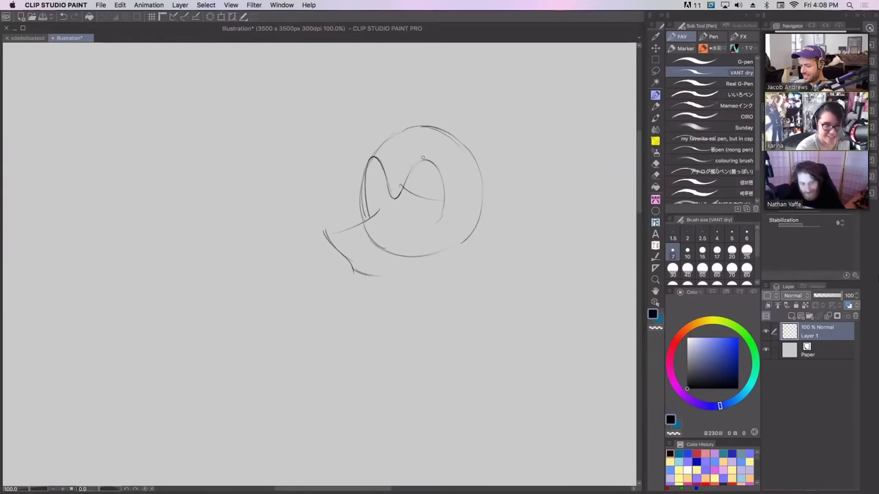
{"action": "left_click", "coordinate": [655, 210]}
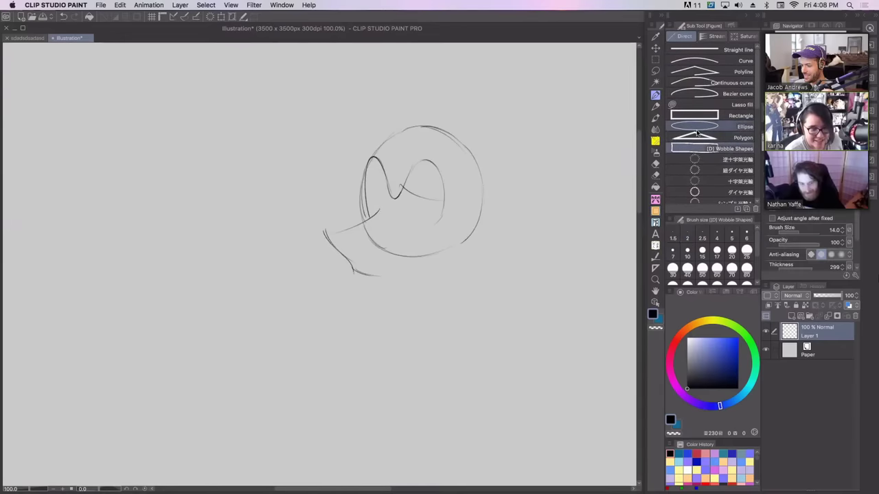
{"action": "mouse_move", "coordinate": [67, 104]}
{"action": "left_mouse_down"}
{"action": "mouse_move", "coordinate": [274, 353]}
{"action": "mouse_move", "coordinate": [308, 379]}
{"action": "mouse_move", "coordinate": [310, 441]}
{"action": "left_mouse_up"}
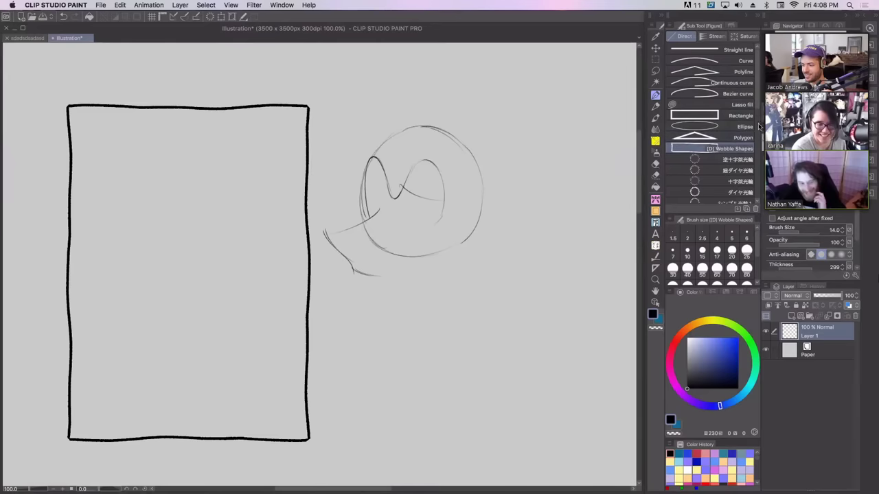
{"action": "key", "text": "super+z"}
{"action": "left_click_drag", "start_coordinate": [759, 116], "coordinate": [757, 77]}
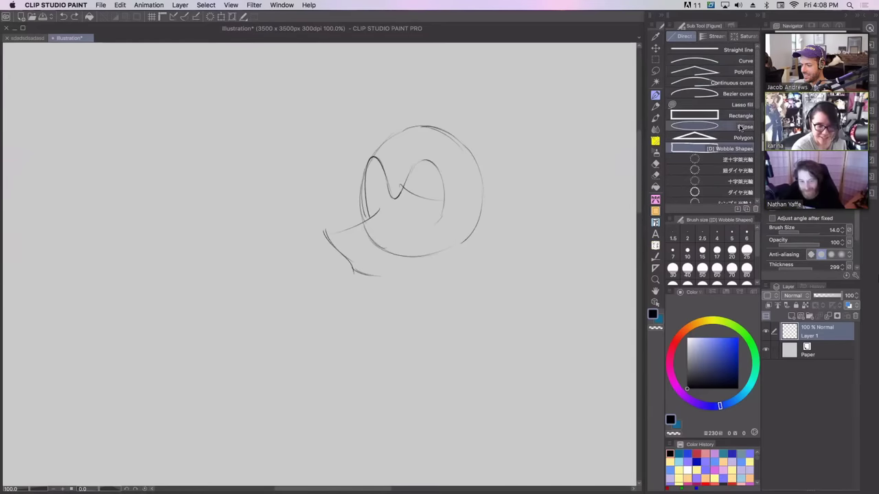
{"action": "left_click", "coordinate": [655, 96]}
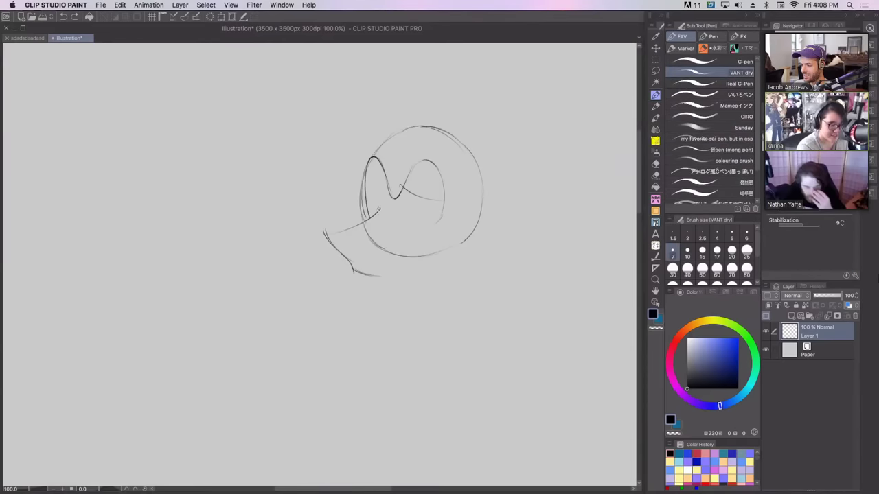
Step: Outline the muzzle with a darker line and extend it into a rounded cheek inside the head
{"action": "mouse_move", "coordinate": [377, 210]}
{"action": "left_mouse_down"}
{"action": "mouse_move", "coordinate": [439, 226]}
{"action": "mouse_move", "coordinate": [439, 255]}
{"action": "left_mouse_up"}
{"action": "key", "text": "super+z"}
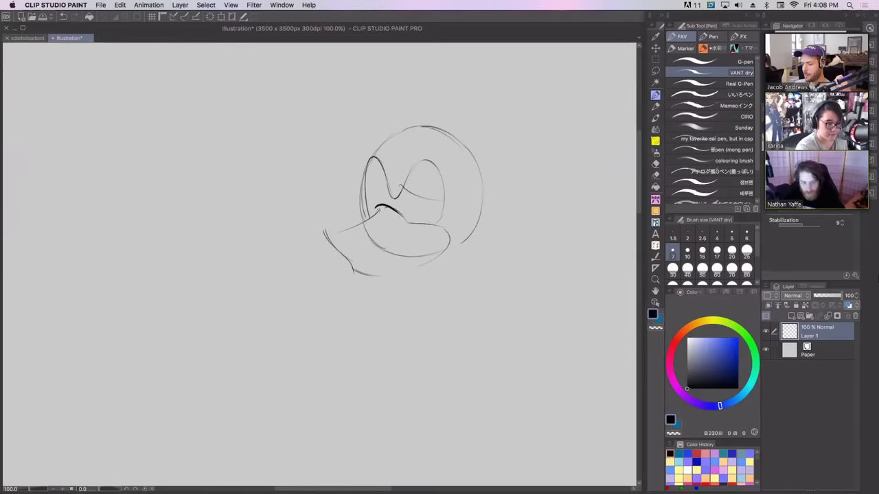
{"action": "mouse_move", "coordinate": [377, 205]}
{"action": "left_mouse_down"}
{"action": "mouse_move", "coordinate": [334, 229]}
{"action": "mouse_move", "coordinate": [351, 261]}
{"action": "left_mouse_up"}
{"action": "key", "text": "super+z"}
{"action": "left_click_drag", "start_coordinate": [333, 232], "coordinate": [354, 271]}
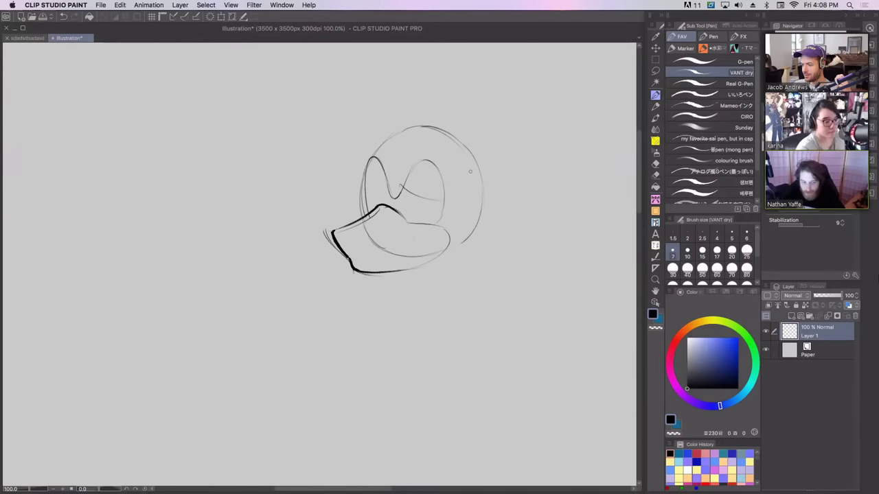
Step: Clear the layer and sketch a new loose, round head outline higher on the canvas
{"action": "key", "text": "Delete"}
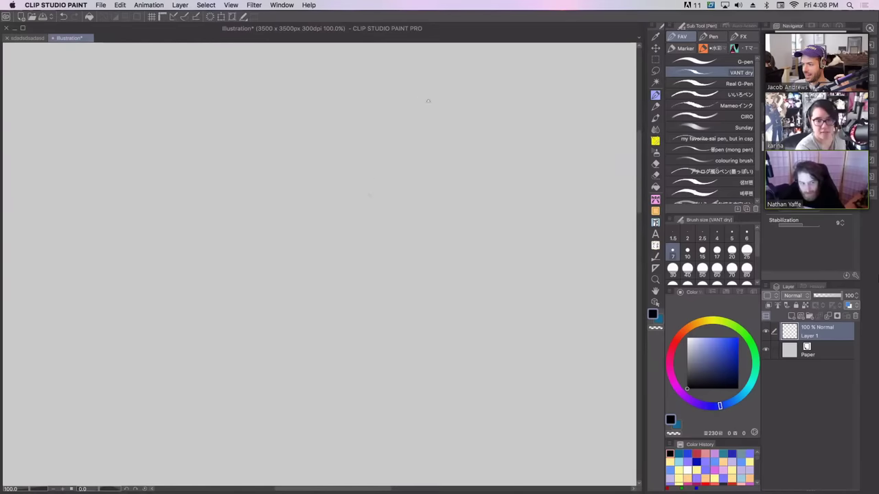
{"action": "left_click_drag", "start_coordinate": [428, 101], "coordinate": [369, 224]}
{"action": "key", "text": "super+z"}
{"action": "mouse_move", "coordinate": [430, 101]}
{"action": "left_mouse_down"}
{"action": "mouse_move", "coordinate": [368, 214]}
{"action": "mouse_move", "coordinate": [440, 224]}
{"action": "left_mouse_up"}
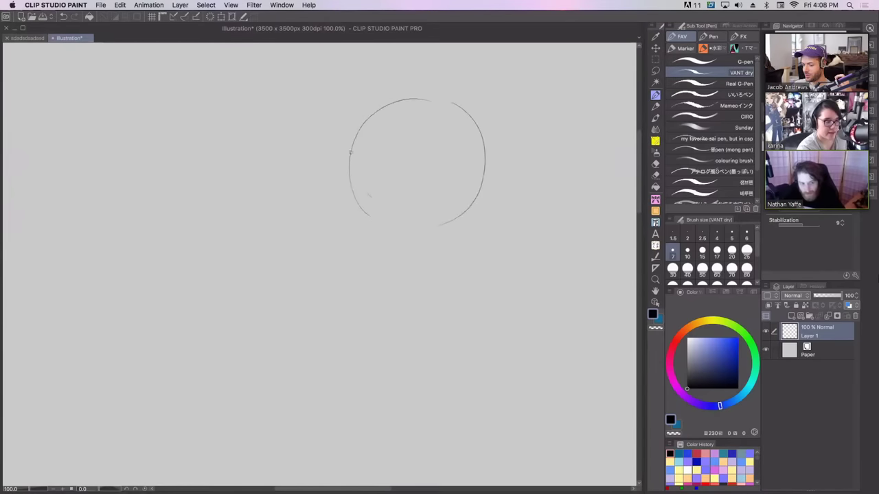
{"action": "key", "text": "super+z"}
{"action": "left_click_drag", "start_coordinate": [375, 220], "coordinate": [423, 229]}
{"action": "mouse_move", "coordinate": [440, 117]}
{"action": "left_mouse_down"}
{"action": "mouse_move", "coordinate": [460, 132]}
{"action": "mouse_move", "coordinate": [470, 201]}
{"action": "left_mouse_up"}
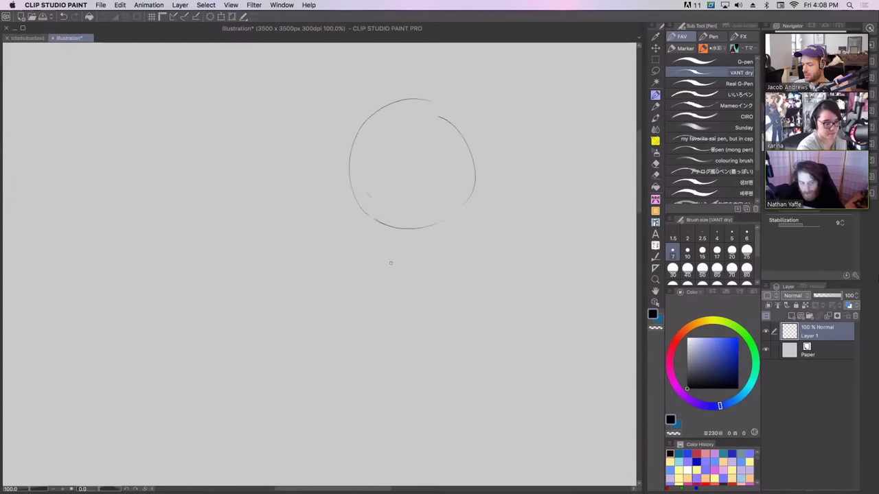
Step: Sketch a leaning torso below the head with a rounded shoulder, a long slanted front edge and a short back edge
{"action": "mouse_move", "coordinate": [390, 263]}
{"action": "left_mouse_down"}
{"action": "mouse_move", "coordinate": [432, 234]}
{"action": "mouse_move", "coordinate": [368, 307]}
{"action": "mouse_move", "coordinate": [364, 324]}
{"action": "mouse_move", "coordinate": [388, 329]}
{"action": "left_mouse_up"}
{"action": "left_click_drag", "start_coordinate": [439, 234], "coordinate": [445, 283]}
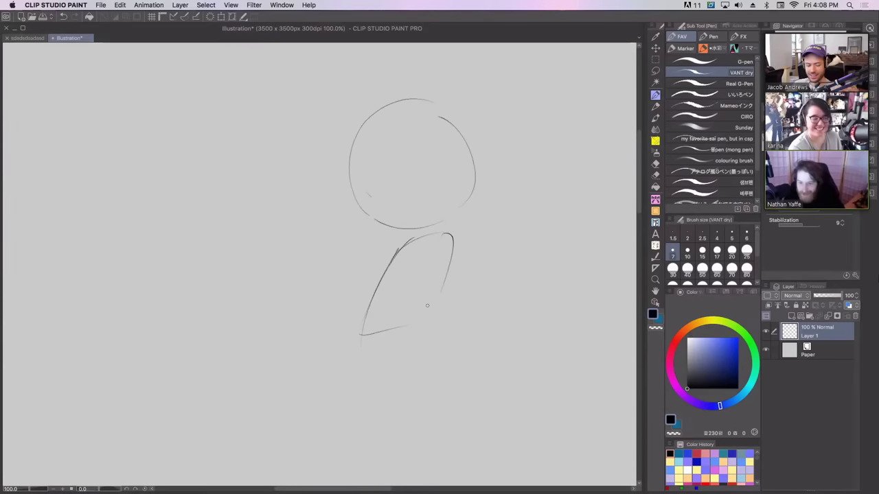
{"action": "left_click_drag", "start_coordinate": [398, 249], "coordinate": [342, 350]}
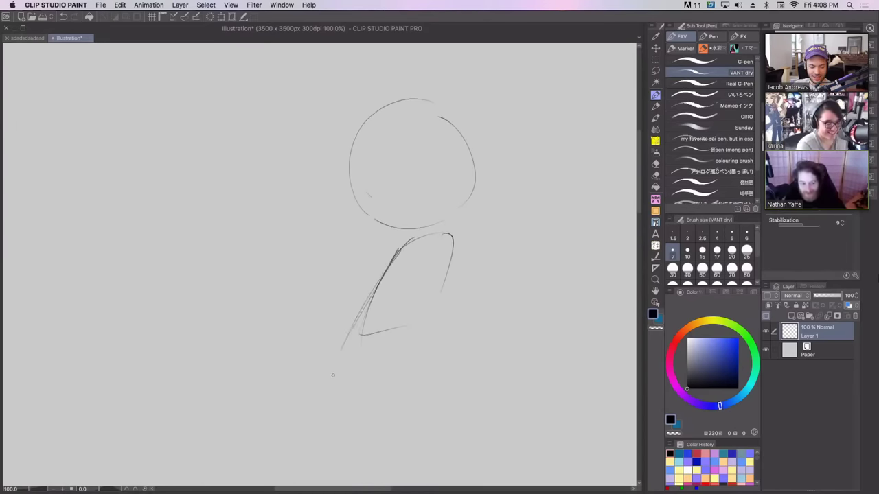
{"action": "key", "text": "super+z"}
{"action": "left_click_drag", "start_coordinate": [402, 242], "coordinate": [355, 329]}
Step: Extend the torso's front edge downward as the outer line of the left leg, ending in a small foot
{"action": "left_click_drag", "start_coordinate": [352, 361], "coordinate": [354, 407]}
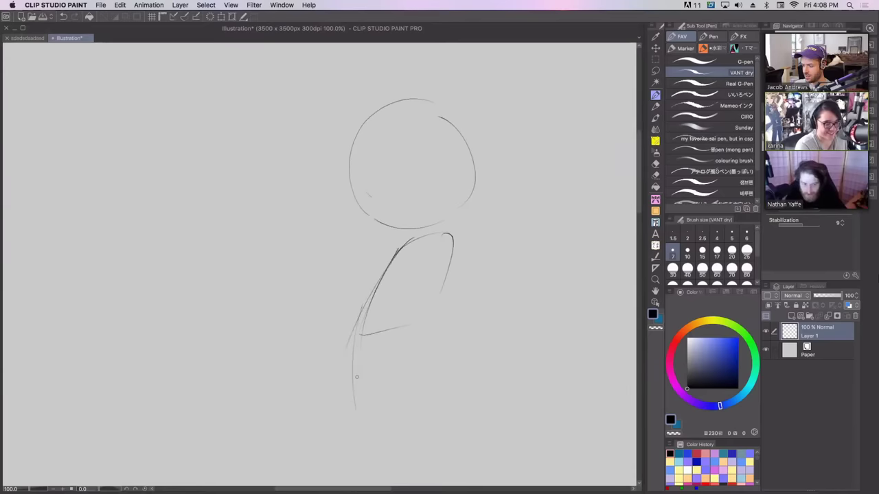
{"action": "mouse_move", "coordinate": [355, 326]}
{"action": "left_mouse_down"}
{"action": "mouse_move", "coordinate": [364, 432]}
{"action": "mouse_move", "coordinate": [365, 418]}
{"action": "mouse_move", "coordinate": [371, 449]}
{"action": "left_mouse_up"}
{"action": "mouse_move", "coordinate": [365, 435]}
{"action": "left_mouse_down"}
{"action": "mouse_move", "coordinate": [375, 439]}
{"action": "mouse_move", "coordinate": [378, 352]}
{"action": "left_mouse_up"}
{"action": "key", "text": "super+z"}
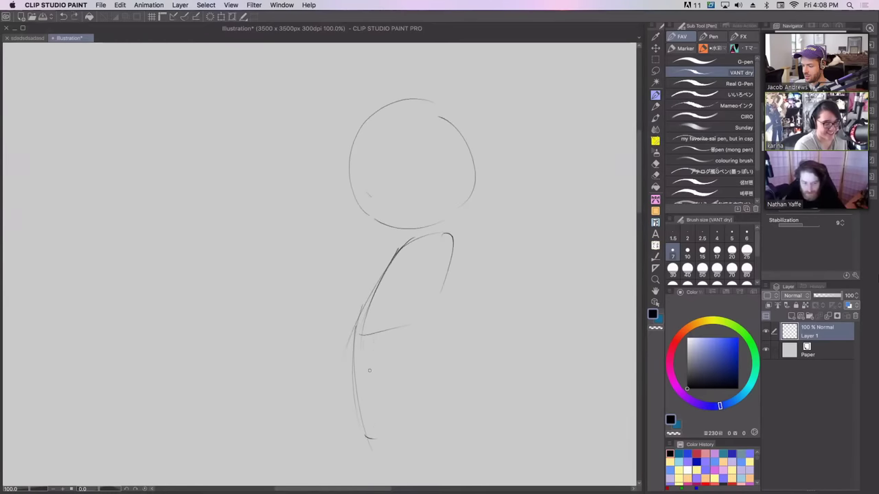
Step: Sketch the arch between the legs and the right leg's inner line, redrawing it down to a small foot
{"action": "left_click_drag", "start_coordinate": [370, 395], "coordinate": [394, 319]}
{"action": "mouse_move", "coordinate": [372, 354]}
{"action": "left_mouse_down"}
{"action": "mouse_move", "coordinate": [416, 335]}
{"action": "mouse_move", "coordinate": [443, 390]}
{"action": "left_mouse_up"}
{"action": "key", "text": "super+z"}
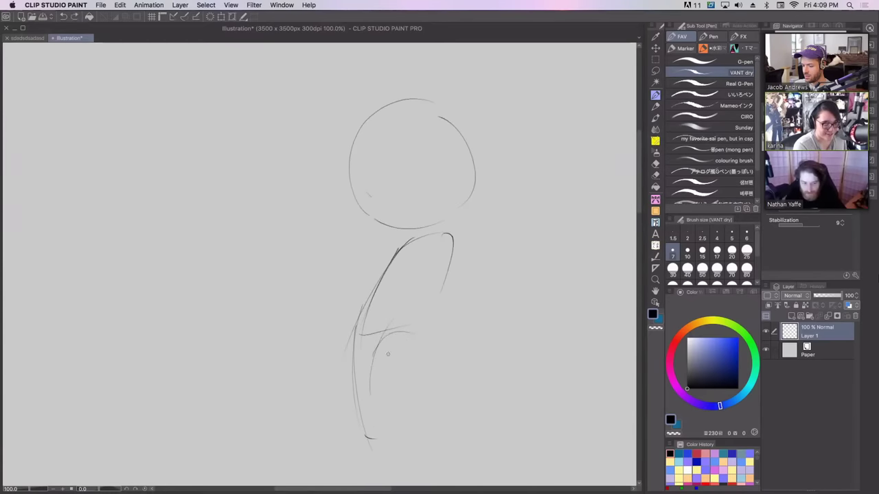
{"action": "mouse_move", "coordinate": [376, 345]}
{"action": "left_mouse_down"}
{"action": "mouse_move", "coordinate": [403, 336]}
{"action": "mouse_move", "coordinate": [446, 414]}
{"action": "mouse_move", "coordinate": [464, 421]}
{"action": "left_mouse_up"}
{"action": "left_click_drag", "start_coordinate": [440, 290], "coordinate": [431, 332]}
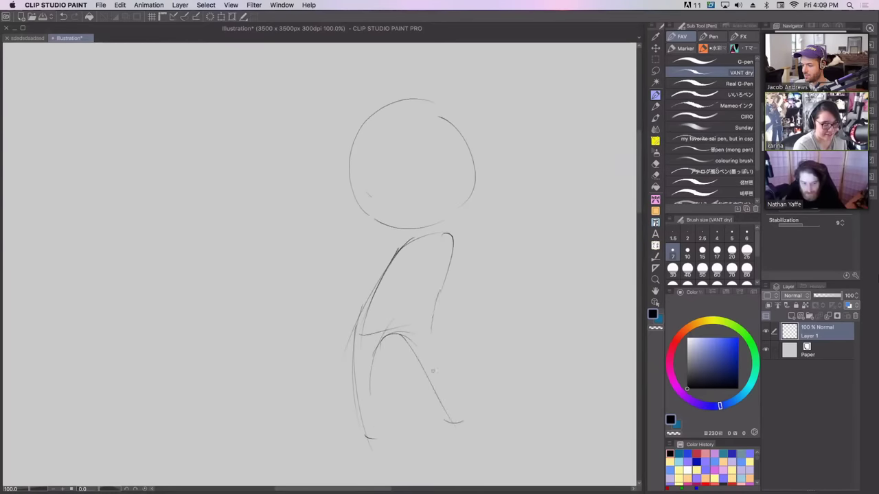
{"action": "left_click_drag", "start_coordinate": [433, 371], "coordinate": [433, 381]}
{"action": "key", "text": "super+z"}
{"action": "key", "text": "super+z"}
{"action": "key", "text": "super+z"}
{"action": "left_click_drag", "start_coordinate": [386, 336], "coordinate": [448, 429]}
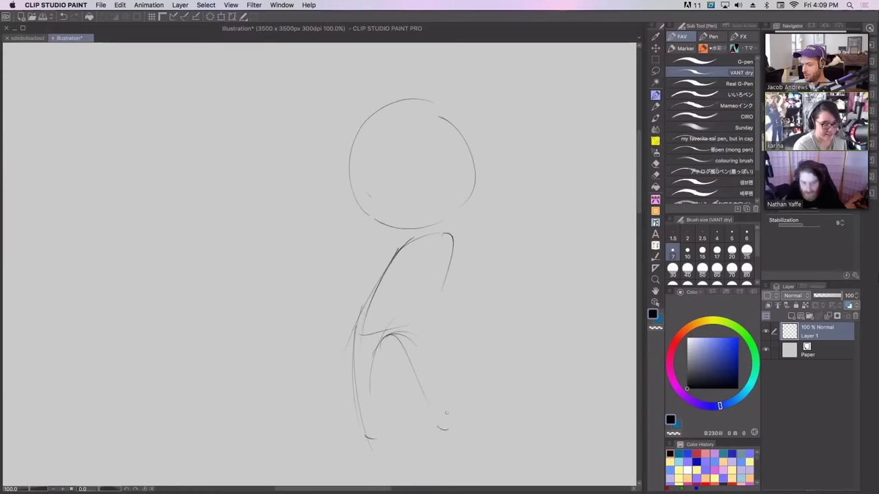
Step: Draw the body's back edge from the shoulder down to the right foot and add a second curve around the head
{"action": "mouse_move", "coordinate": [439, 399]}
{"action": "left_mouse_down"}
{"action": "mouse_move", "coordinate": [447, 432]}
{"action": "mouse_move", "coordinate": [435, 365]}
{"action": "mouse_move", "coordinate": [441, 275]}
{"action": "left_mouse_up"}
{"action": "key", "text": "super+z"}
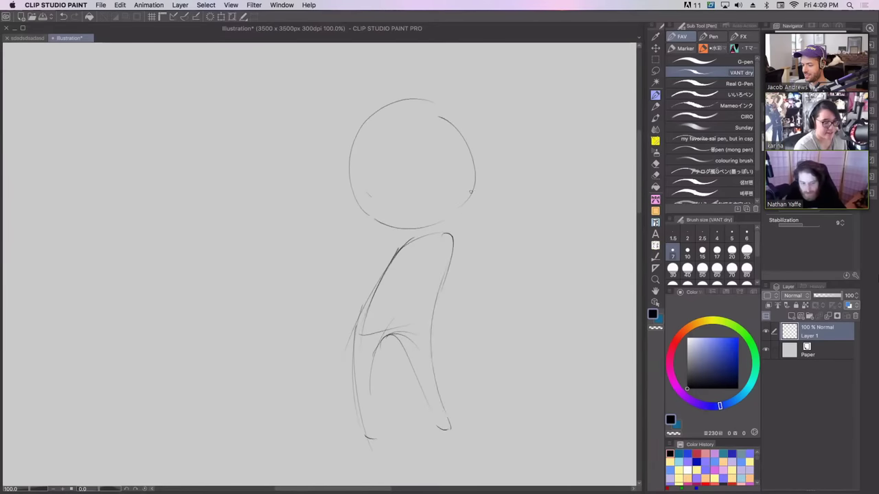
{"action": "left_click_drag", "start_coordinate": [420, 98], "coordinate": [466, 143]}
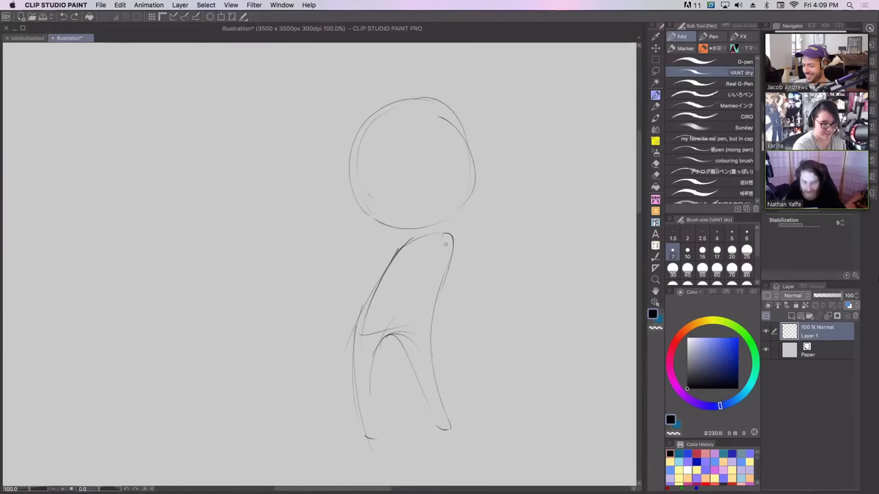
Step: Redraw the torso's shoulder and front edge with darker lines and remove the old construction lines inside it
{"action": "left_click_drag", "start_coordinate": [444, 236], "coordinate": [491, 336]}
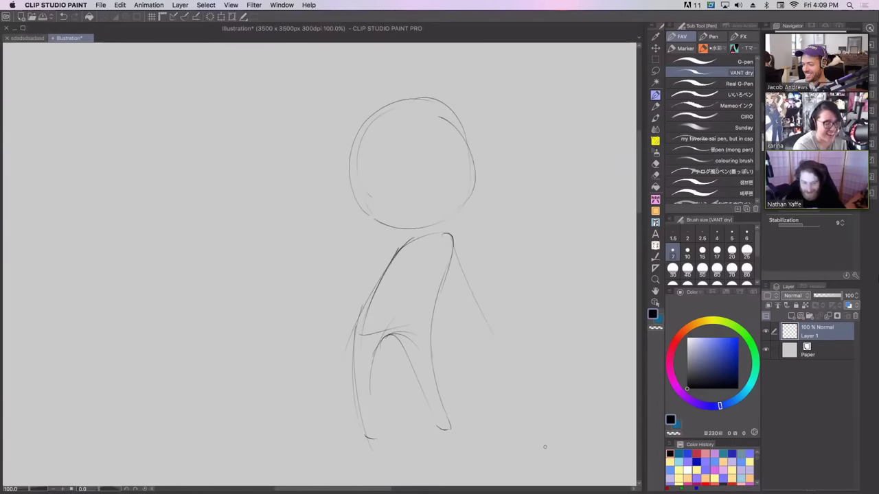
{"action": "key", "text": "super+z"}
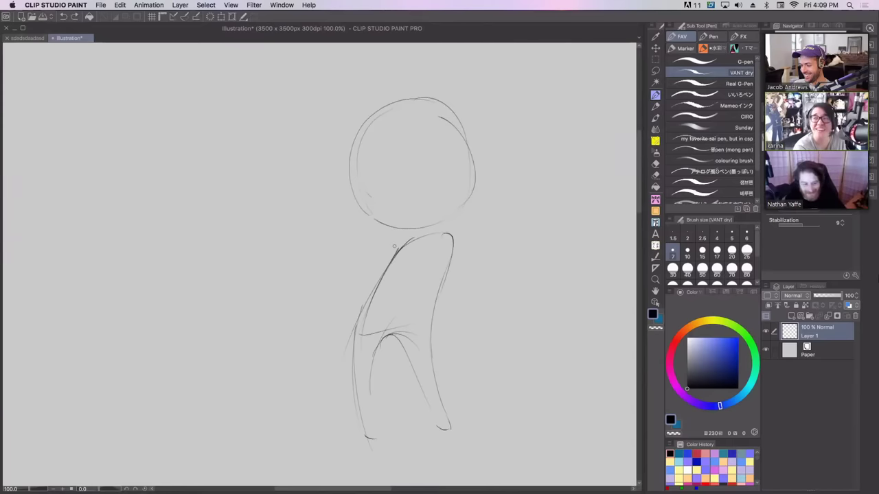
{"action": "left_click_drag", "start_coordinate": [380, 251], "coordinate": [442, 235]}
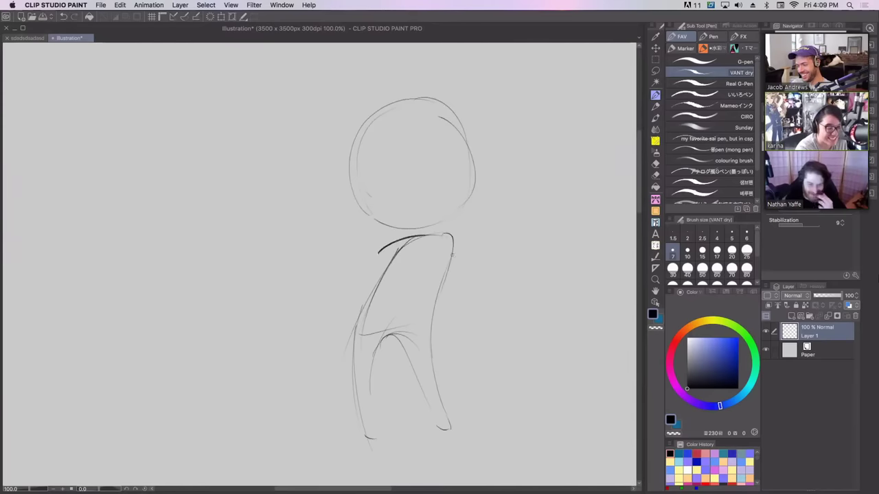
{"action": "key", "text": "super+z"}
{"action": "left_click_drag", "start_coordinate": [393, 246], "coordinate": [444, 232]}
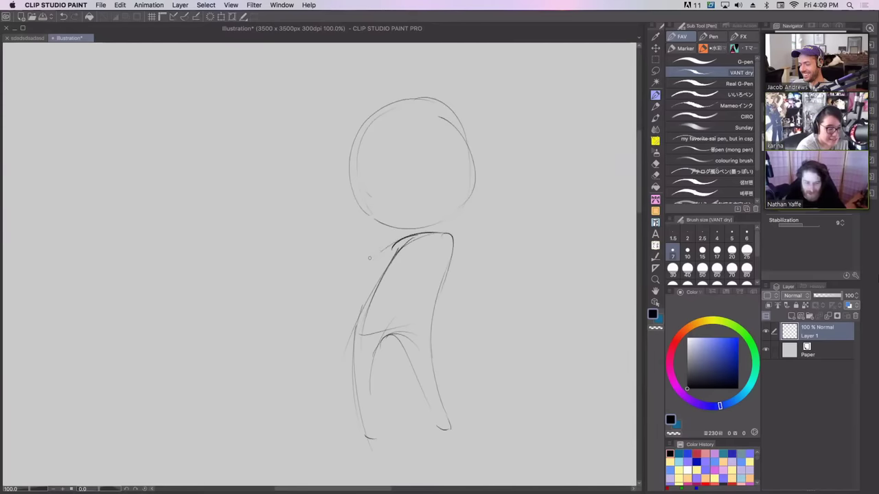
{"action": "left_click_drag", "start_coordinate": [390, 246], "coordinate": [355, 324]}
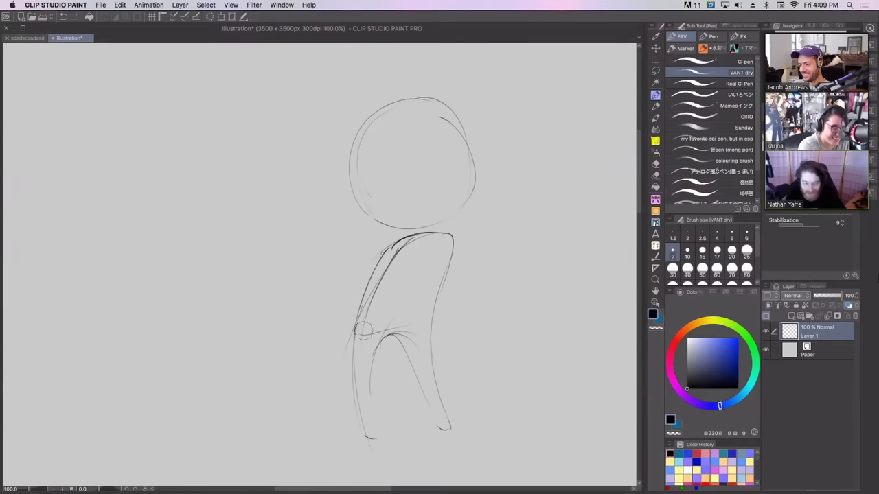
{"action": "key", "text": "super+z"}
{"action": "key", "text": "super+z"}
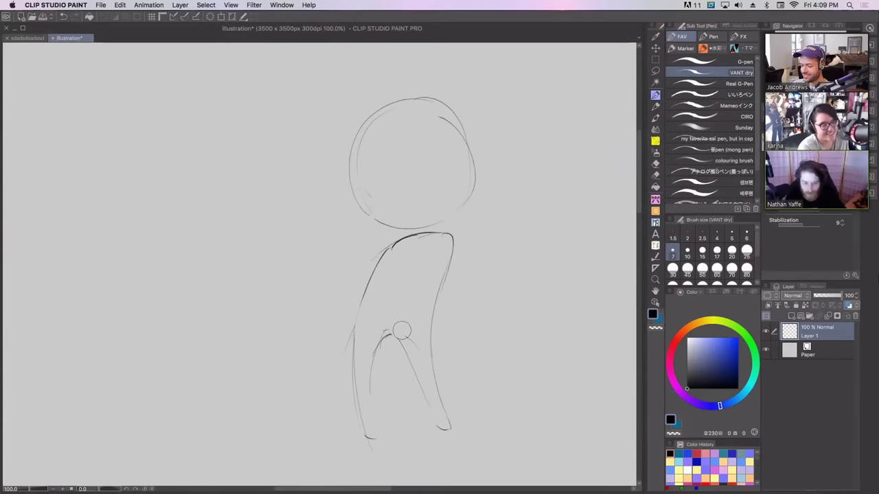
Step: Redraw the head as a smaller, darker circle inside the loose outline
{"action": "mouse_move", "coordinate": [385, 223]}
{"action": "left_mouse_down"}
{"action": "mouse_move", "coordinate": [364, 145]}
{"action": "mouse_move", "coordinate": [450, 112]}
{"action": "mouse_move", "coordinate": [470, 162]}
{"action": "left_mouse_up"}
{"action": "key", "text": "super+z"}
{"action": "mouse_move", "coordinate": [421, 112]}
{"action": "left_mouse_down"}
{"action": "mouse_move", "coordinate": [438, 116]}
{"action": "mouse_move", "coordinate": [470, 176]}
{"action": "left_mouse_up"}
{"action": "left_click_drag", "start_coordinate": [365, 140], "coordinate": [416, 225]}
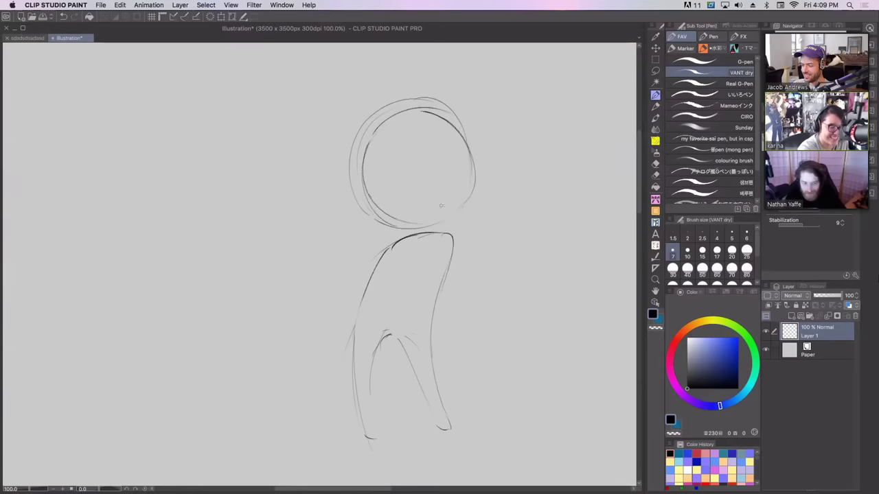
{"action": "left_click_drag", "start_coordinate": [460, 201], "coordinate": [407, 226]}
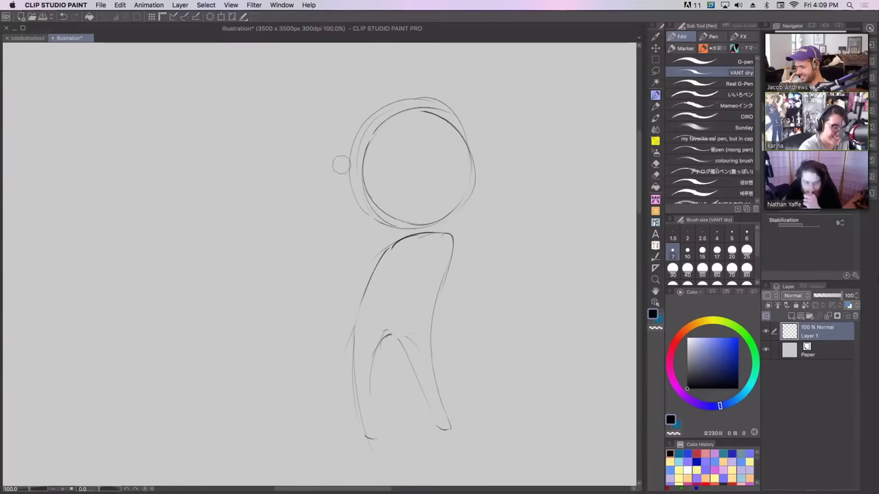
Step: Erase the leftover outer curves around the smaller head circle
{"action": "left_click_drag", "start_coordinate": [351, 193], "coordinate": [400, 239]}
{"action": "left_click_drag", "start_coordinate": [352, 132], "coordinate": [421, 96]}
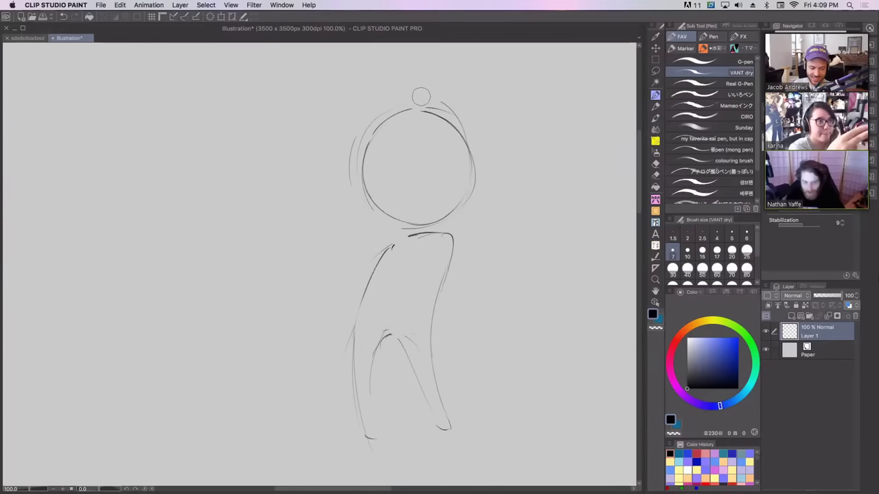
{"action": "left_click_drag", "start_coordinate": [353, 177], "coordinate": [355, 140]}
{"action": "left_click_drag", "start_coordinate": [443, 107], "coordinate": [477, 159]}
Step: Sketch arched eye lines on the face and a blunt muzzle protruding from the head's left side
{"action": "mouse_move", "coordinate": [385, 177]}
{"action": "left_mouse_down"}
{"action": "mouse_move", "coordinate": [414, 145]}
{"action": "mouse_move", "coordinate": [400, 140]}
{"action": "mouse_move", "coordinate": [399, 165]}
{"action": "mouse_move", "coordinate": [343, 186]}
{"action": "left_mouse_up"}
{"action": "key", "text": "super+z"}
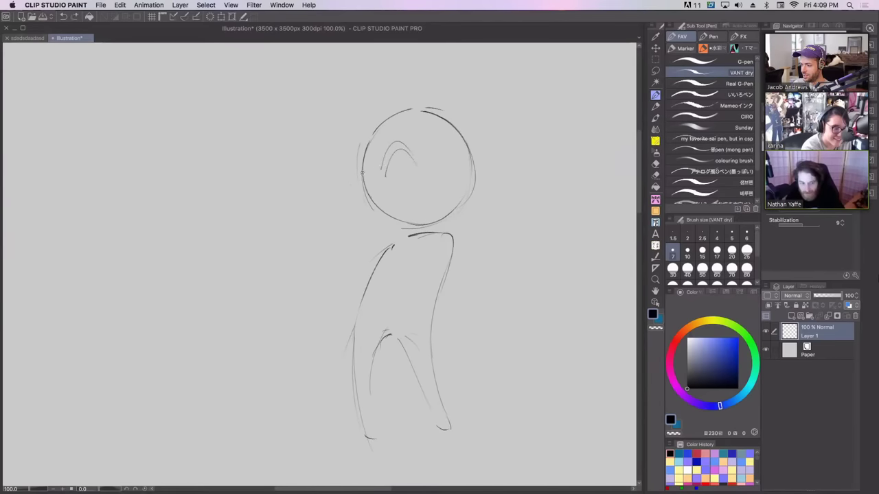
{"action": "mouse_move", "coordinate": [400, 155]}
{"action": "left_mouse_down"}
{"action": "mouse_move", "coordinate": [343, 172]}
{"action": "mouse_move", "coordinate": [341, 204]}
{"action": "mouse_move", "coordinate": [337, 187]}
{"action": "mouse_move", "coordinate": [365, 216]}
{"action": "mouse_move", "coordinate": [396, 219]}
{"action": "left_mouse_up"}
{"action": "key", "text": "super+z"}
{"action": "key", "text": "super+z"}
{"action": "mouse_move", "coordinate": [405, 160]}
{"action": "left_mouse_down"}
{"action": "mouse_move", "coordinate": [426, 182]}
{"action": "mouse_move", "coordinate": [417, 161]}
{"action": "left_mouse_up"}
{"action": "key", "text": "super+z"}
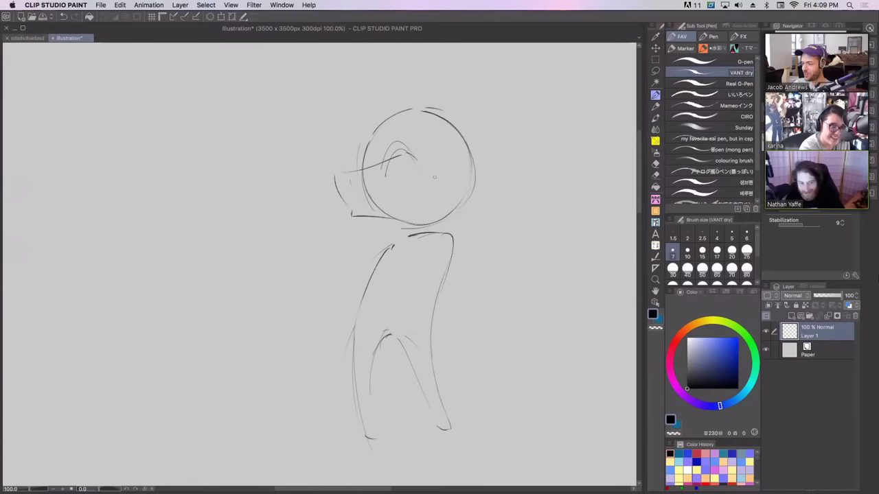
Step: Sketch the mouth line curving up from the tip of the jaw and a short cheek mark on the face
{"action": "key", "text": "super+z"}
{"action": "mouse_move", "coordinate": [367, 201]}
{"action": "left_mouse_down"}
{"action": "mouse_move", "coordinate": [353, 208]}
{"action": "mouse_move", "coordinate": [420, 197]}
{"action": "left_mouse_up"}
{"action": "mouse_move", "coordinate": [430, 167]}
{"action": "left_mouse_down"}
{"action": "mouse_move", "coordinate": [465, 177]}
{"action": "mouse_move", "coordinate": [466, 199]}
{"action": "left_mouse_up"}
{"action": "key", "text": "super+z"}
{"action": "left_click_drag", "start_coordinate": [406, 223], "coordinate": [466, 198]}
{"action": "key", "text": "super+z"}
{"action": "key", "text": "super+z"}
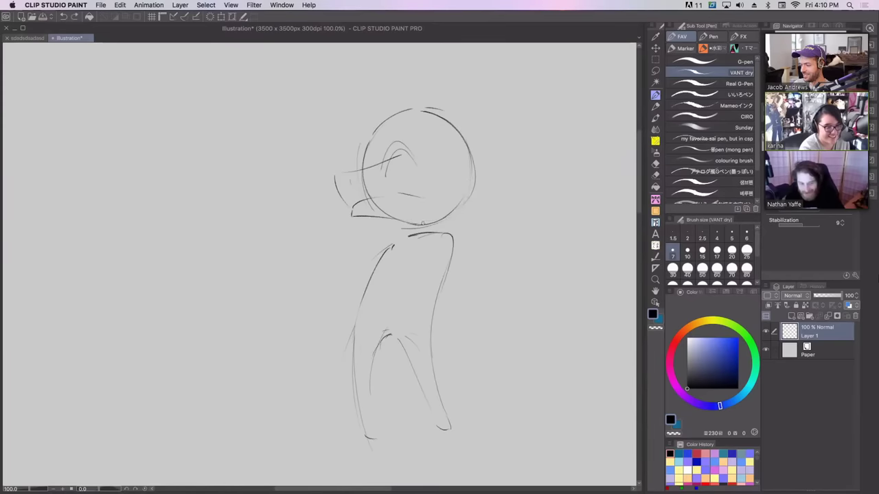
Step: Replace the lines inside the face with a rounded cheek outline and a brow line running across the head from the muzzle
{"action": "left_click_drag", "start_coordinate": [416, 224], "coordinate": [457, 195]}
{"action": "mouse_move", "coordinate": [423, 159]}
{"action": "left_mouse_down"}
{"action": "mouse_move", "coordinate": [465, 179]}
{"action": "mouse_move", "coordinate": [442, 165]}
{"action": "mouse_move", "coordinate": [463, 180]}
{"action": "mouse_move", "coordinate": [457, 198]}
{"action": "left_mouse_up"}
{"action": "key", "text": "super+z"}
{"action": "mouse_move", "coordinate": [363, 180]}
{"action": "left_mouse_down"}
{"action": "mouse_move", "coordinate": [369, 201]}
{"action": "mouse_move", "coordinate": [418, 204]}
{"action": "mouse_move", "coordinate": [428, 195]}
{"action": "mouse_move", "coordinate": [393, 163]}
{"action": "mouse_move", "coordinate": [402, 148]}
{"action": "mouse_move", "coordinate": [376, 152]}
{"action": "mouse_move", "coordinate": [422, 157]}
{"action": "left_mouse_up"}
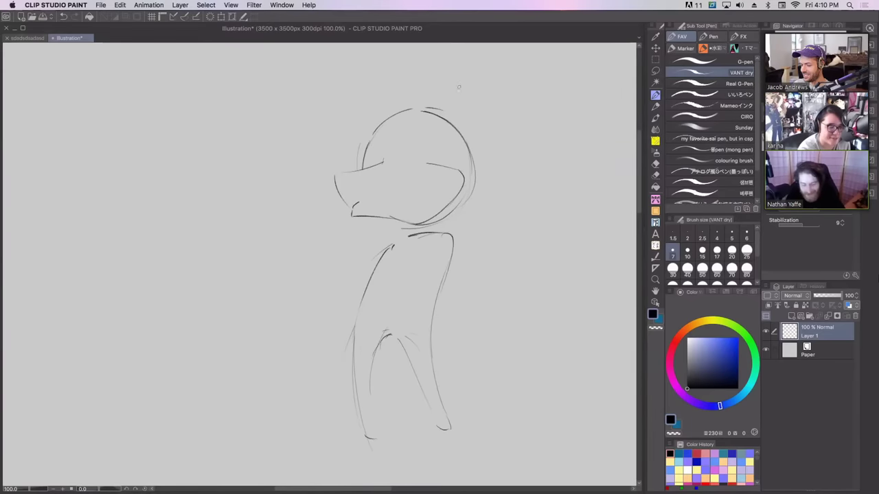
{"action": "mouse_move", "coordinate": [362, 170]}
{"action": "left_mouse_down"}
{"action": "mouse_move", "coordinate": [415, 154]}
{"action": "mouse_move", "coordinate": [423, 166]}
{"action": "mouse_move", "coordinate": [461, 168]}
{"action": "left_mouse_up"}
{"action": "key", "text": "super+z"}
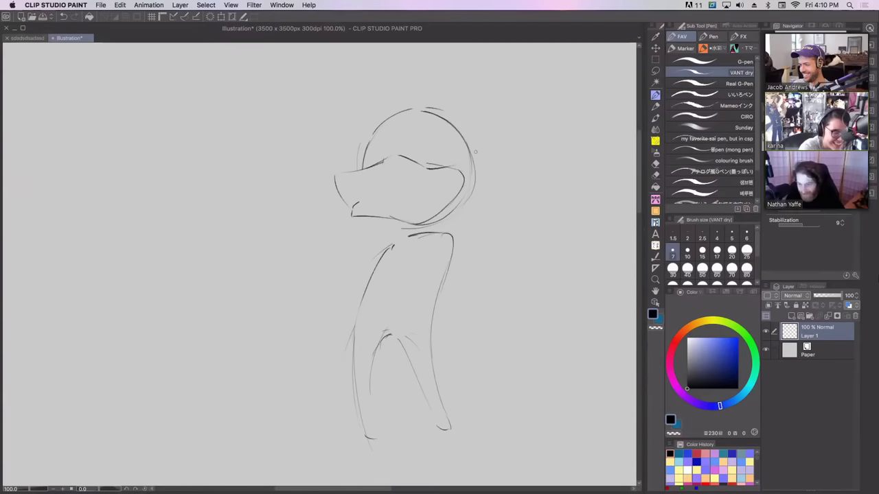
Step: Replace the rounded cheek with spiky fur tufts at the back of the face and join them to the jaw
{"action": "key", "text": "super+z"}
{"action": "left_click_drag", "start_coordinate": [385, 166], "coordinate": [375, 173]}
{"action": "mouse_move", "coordinate": [445, 158]}
{"action": "left_mouse_down"}
{"action": "mouse_move", "coordinate": [456, 170]}
{"action": "mouse_move", "coordinate": [471, 141]}
{"action": "left_mouse_up"}
{"action": "key", "text": "super+z"}
{"action": "mouse_move", "coordinate": [431, 168]}
{"action": "left_mouse_down"}
{"action": "mouse_move", "coordinate": [473, 155]}
{"action": "mouse_move", "coordinate": [452, 179]}
{"action": "mouse_move", "coordinate": [495, 187]}
{"action": "mouse_move", "coordinate": [449, 206]}
{"action": "mouse_move", "coordinate": [454, 192]}
{"action": "mouse_move", "coordinate": [438, 220]}
{"action": "left_mouse_up"}
{"action": "key", "text": "super+z"}
{"action": "mouse_move", "coordinate": [496, 187]}
{"action": "left_mouse_down"}
{"action": "mouse_move", "coordinate": [450, 199]}
{"action": "mouse_move", "coordinate": [468, 215]}
{"action": "mouse_move", "coordinate": [430, 213]}
{"action": "mouse_move", "coordinate": [436, 208]}
{"action": "left_mouse_up"}
{"action": "key", "text": "super+z"}
{"action": "key", "text": "super+z"}
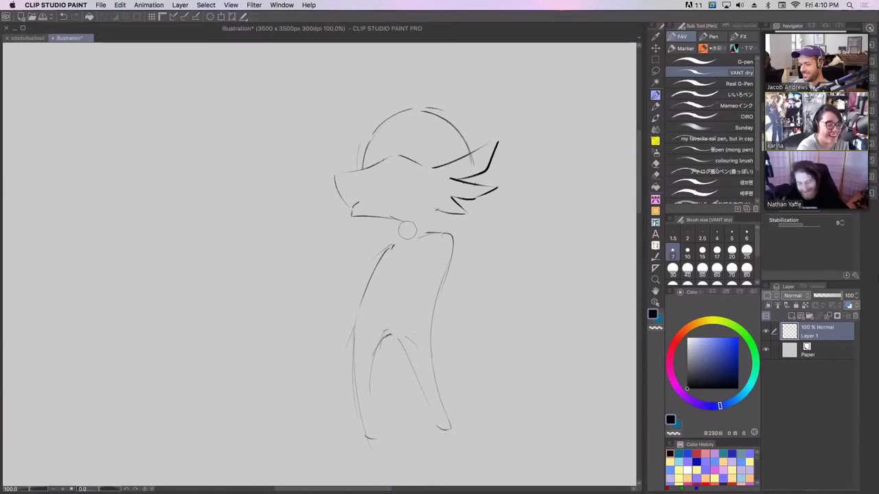
{"action": "left_click_drag", "start_coordinate": [410, 222], "coordinate": [437, 209]}
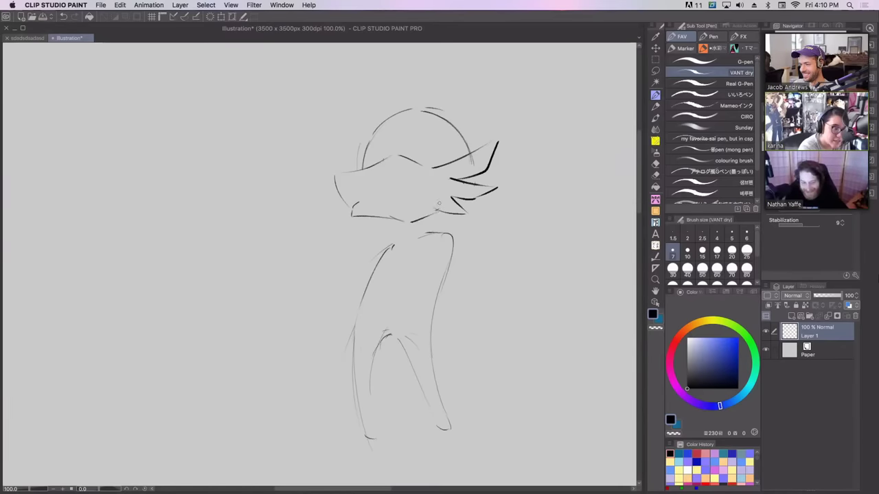
Step: Draw two tall arched eyes side by side above the muzzle, meeting in a dip between them
{"action": "mouse_move", "coordinate": [368, 169]}
{"action": "left_mouse_down"}
{"action": "mouse_move", "coordinate": [371, 137]}
{"action": "mouse_move", "coordinate": [383, 126]}
{"action": "mouse_move", "coordinate": [391, 147]}
{"action": "mouse_move", "coordinate": [407, 117]}
{"action": "mouse_move", "coordinate": [428, 135]}
{"action": "mouse_move", "coordinate": [435, 164]}
{"action": "left_mouse_up"}
{"action": "key", "text": "super+z"}
{"action": "key", "text": "super+z"}
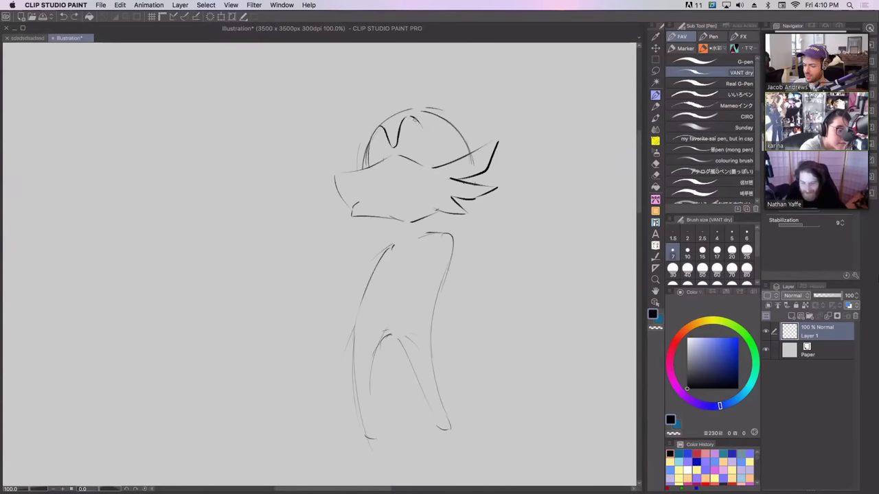
{"action": "left_click_drag", "start_coordinate": [411, 117], "coordinate": [435, 166]}
Step: Outline a wedge-shaped nose at the muzzle tip and darken the bridge of the muzzle back to the eyes
{"action": "mouse_move", "coordinate": [335, 177]}
{"action": "left_mouse_down"}
{"action": "mouse_move", "coordinate": [367, 172]}
{"action": "mouse_move", "coordinate": [350, 173]}
{"action": "mouse_move", "coordinate": [363, 169]}
{"action": "mouse_move", "coordinate": [348, 184]}
{"action": "mouse_move", "coordinate": [369, 167]}
{"action": "mouse_move", "coordinate": [351, 177]}
{"action": "mouse_move", "coordinate": [361, 170]}
{"action": "mouse_move", "coordinate": [350, 192]}
{"action": "left_mouse_up"}
{"action": "key", "text": "super+z"}
{"action": "key", "text": "super+z"}
{"action": "key", "text": "super+z"}
{"action": "key", "text": "super+z"}
{"action": "key", "text": "super+z"}
{"action": "key", "text": "super+z"}
{"action": "key", "text": "super+z"}
{"action": "key", "text": "super+z"}
{"action": "key", "text": "super+z"}
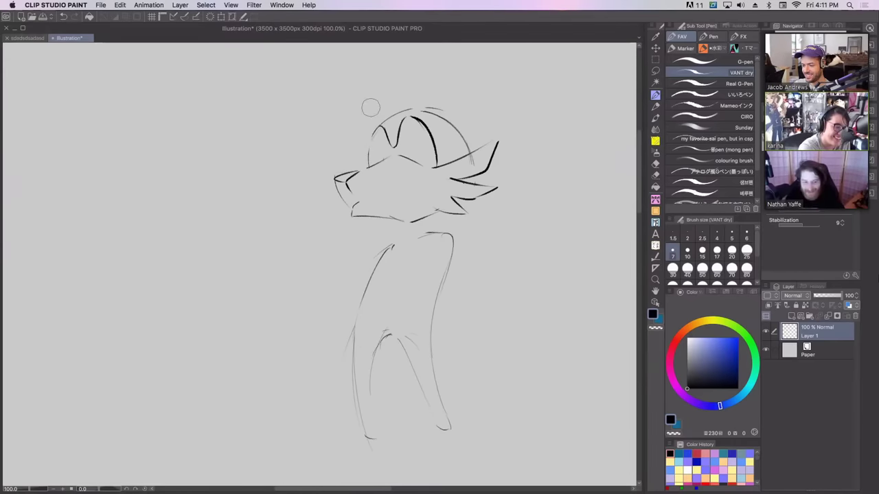
{"action": "left_click_drag", "start_coordinate": [358, 172], "coordinate": [405, 156]}
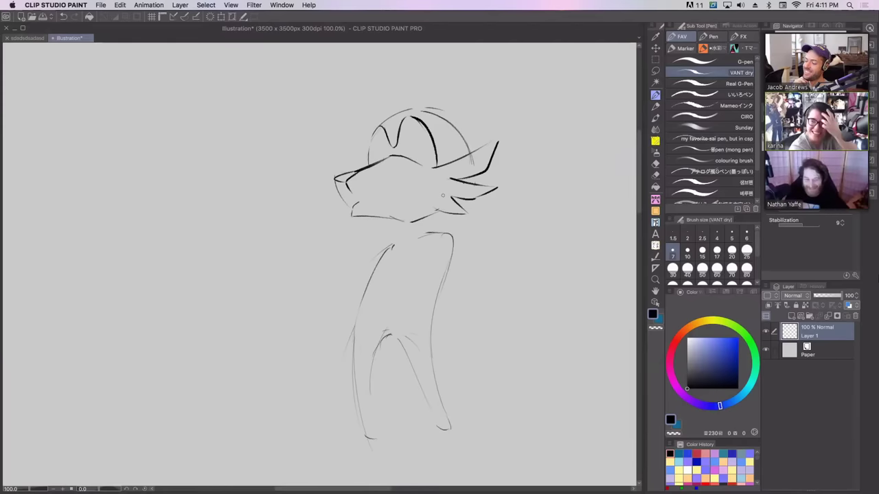
Step: Darken the lower jaw with two short neck lines beneath it and erase the old torso and legs
{"action": "mouse_move", "coordinate": [352, 215]}
{"action": "left_mouse_down"}
{"action": "mouse_move", "coordinate": [415, 221]}
{"action": "mouse_move", "coordinate": [405, 232]}
{"action": "mouse_move", "coordinate": [424, 227]}
{"action": "mouse_move", "coordinate": [373, 258]}
{"action": "mouse_move", "coordinate": [426, 227]}
{"action": "left_mouse_up"}
{"action": "key", "text": "super+z"}
{"action": "key", "text": "super+z"}
{"action": "left_click", "coordinate": [656, 175]}
{"action": "key", "text": "p"}
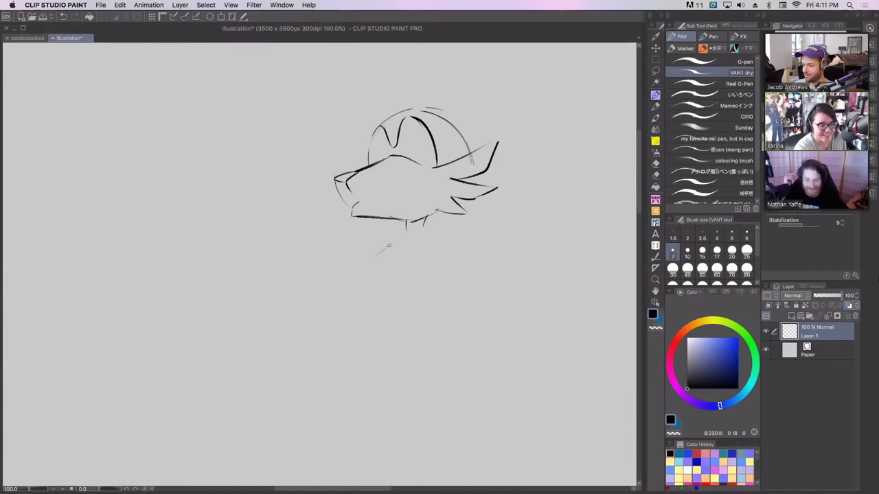
Step: Sketch a sloping shoulder line below the neck and a short stroke for the upper back
{"action": "left_click_drag", "start_coordinate": [369, 261], "coordinate": [448, 239]}
{"action": "key", "text": "super+z"}
{"action": "mouse_move", "coordinate": [366, 259]}
{"action": "left_mouse_down"}
{"action": "mouse_move", "coordinate": [425, 230]}
{"action": "mouse_move", "coordinate": [441, 261]}
{"action": "left_mouse_up"}
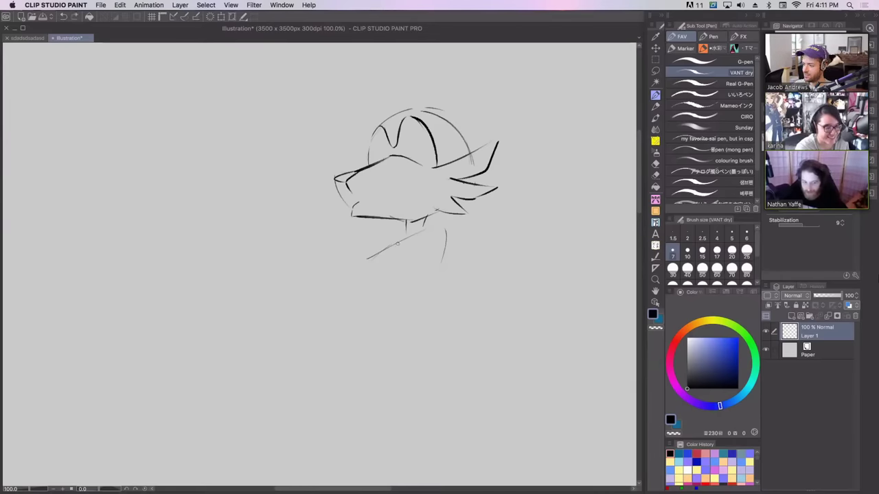
Step: Sketch the chest and belly line slanting down and forward from the shoulder with light overlapping strokes
{"action": "left_click_drag", "start_coordinate": [410, 231], "coordinate": [340, 323]}
{"action": "left_click_drag", "start_coordinate": [299, 393], "coordinate": [300, 393]}
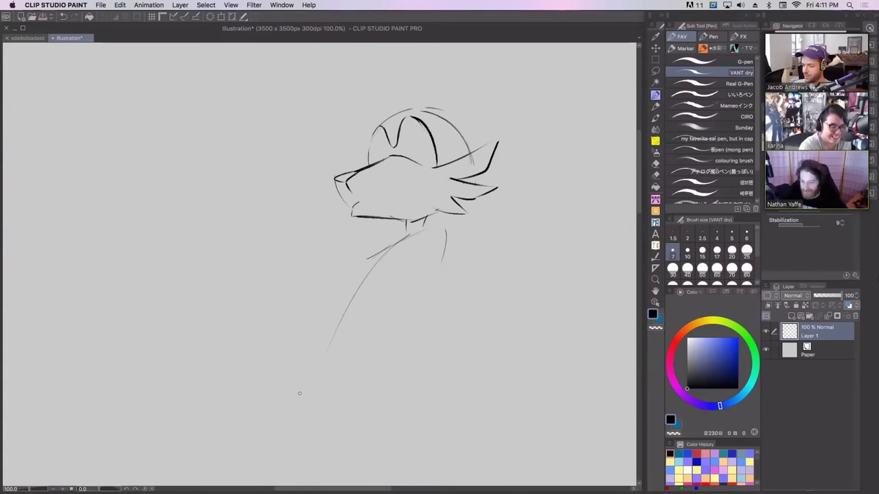
{"action": "key", "text": "super+z"}
{"action": "left_click_drag", "start_coordinate": [371, 257], "coordinate": [347, 309]}
{"action": "key", "text": "super+z"}
{"action": "mouse_move", "coordinate": [384, 248]}
{"action": "left_mouse_down"}
{"action": "mouse_move", "coordinate": [341, 321]}
{"action": "mouse_move", "coordinate": [344, 300]}
{"action": "left_mouse_up"}
{"action": "left_click_drag", "start_coordinate": [362, 269], "coordinate": [298, 394]}
{"action": "left_click_drag", "start_coordinate": [346, 305], "coordinate": [321, 343]}
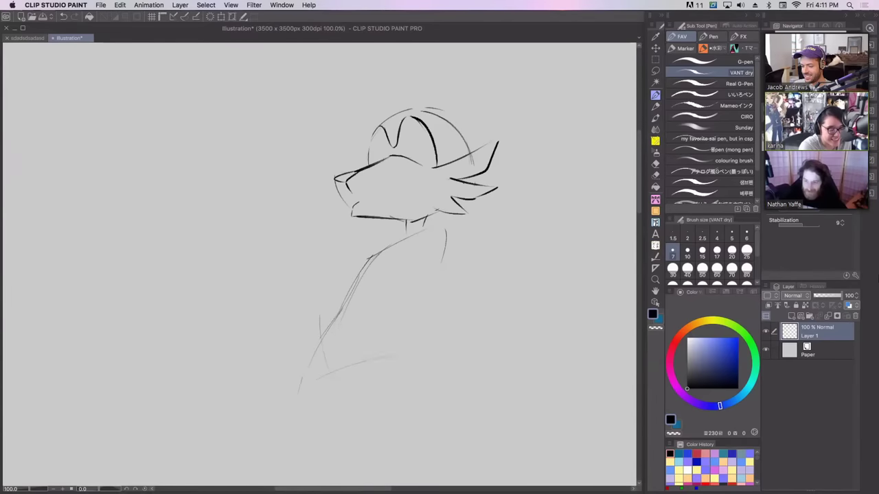
Step: Add the hip curve, back edge and rounded shoulder of the torso, checking the drawing with a mirrored canvas view
{"action": "left_click_drag", "start_coordinate": [319, 379], "coordinate": [361, 352]}
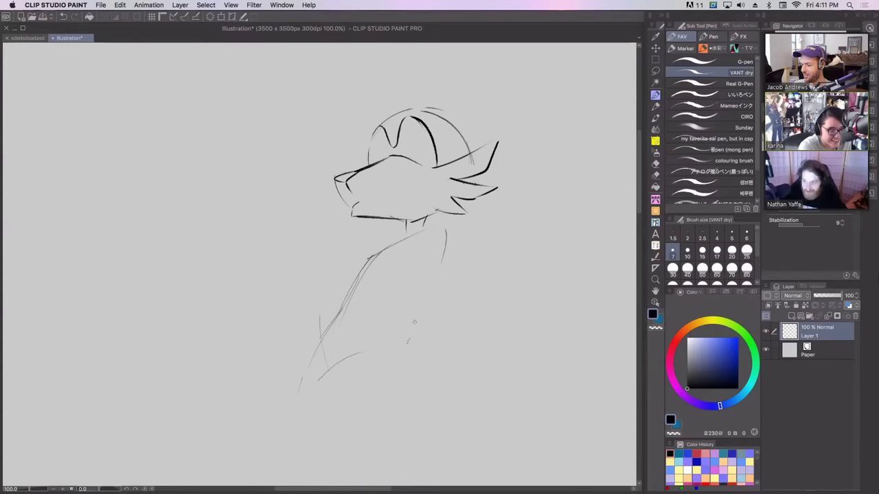
{"action": "mouse_move", "coordinate": [417, 314]}
{"action": "left_mouse_down"}
{"action": "mouse_move", "coordinate": [444, 283]}
{"action": "mouse_move", "coordinate": [454, 246]}
{"action": "left_mouse_up"}
{"action": "key", "text": "h"}
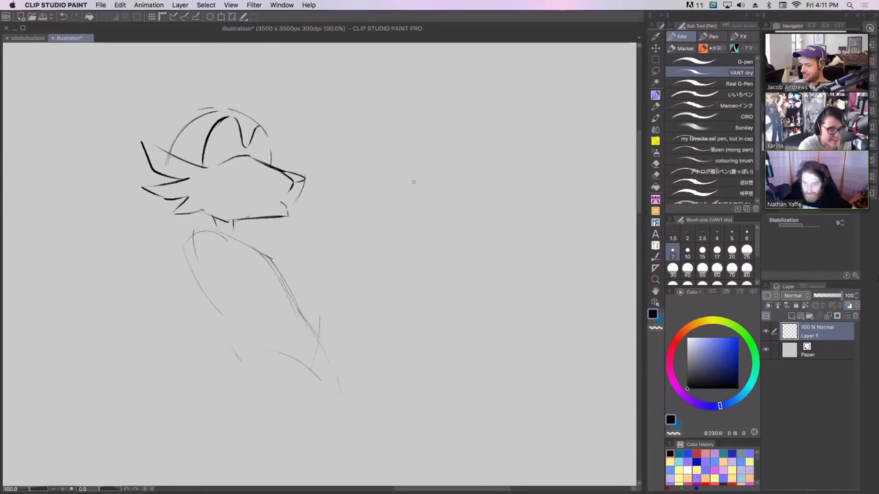
{"action": "key", "text": "h"}
{"action": "left_click_drag", "start_coordinate": [368, 259], "coordinate": [437, 244]}
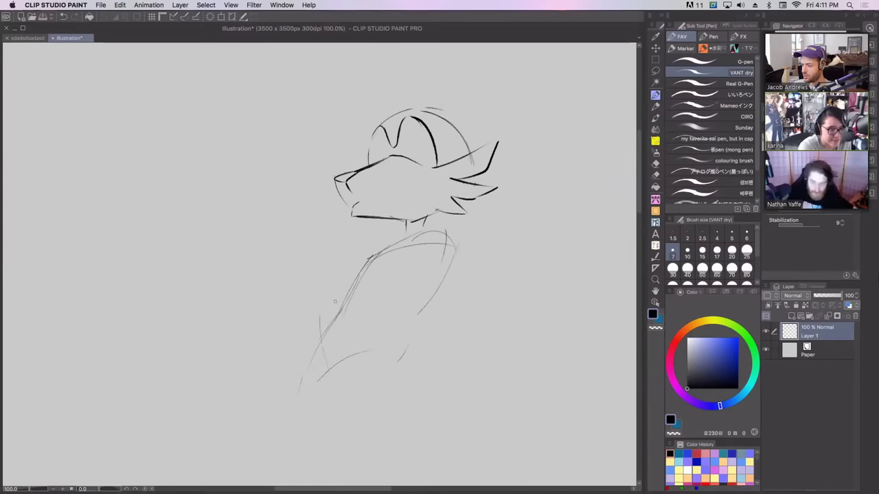
Step: Sketch one leg stretched diagonally forward from the hip and a second tapering leg beneath the body
{"action": "mouse_move", "coordinate": [343, 308]}
{"action": "left_mouse_down"}
{"action": "mouse_move", "coordinate": [251, 408]}
{"action": "mouse_move", "coordinate": [262, 420]}
{"action": "mouse_move", "coordinate": [314, 376]}
{"action": "left_mouse_up"}
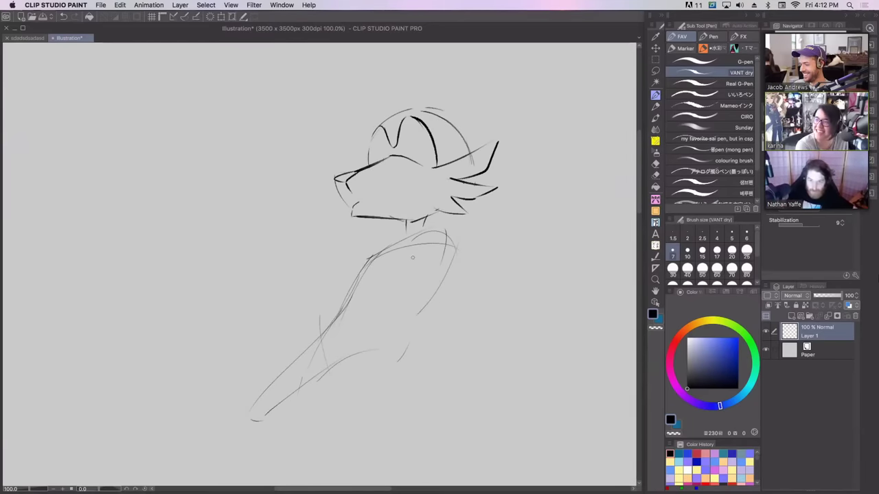
{"action": "key", "text": "super+z"}
{"action": "mouse_move", "coordinate": [360, 321]}
{"action": "left_mouse_down"}
{"action": "mouse_move", "coordinate": [347, 404]}
{"action": "mouse_move", "coordinate": [357, 430]}
{"action": "mouse_move", "coordinate": [376, 405]}
{"action": "left_mouse_up"}
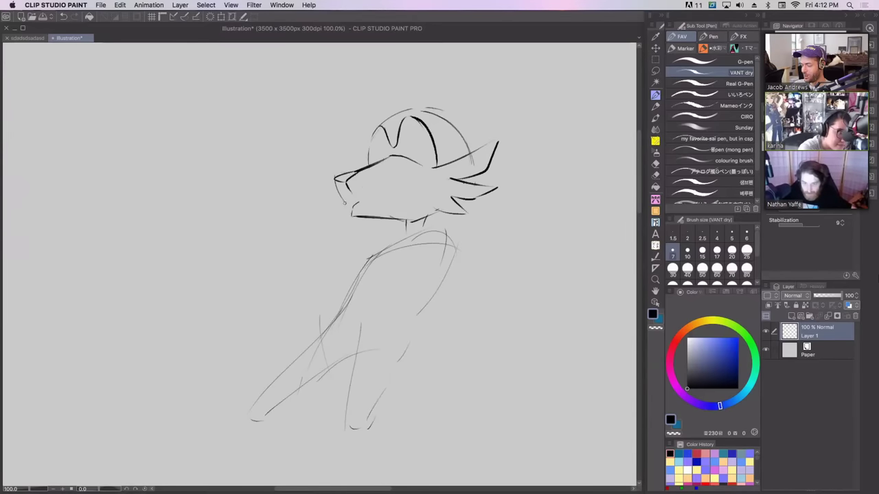
Step: Draw the underside of the nose and the mouth as two thin lip lines running back along the muzzle
{"action": "mouse_move", "coordinate": [339, 197]}
{"action": "left_mouse_down"}
{"action": "mouse_move", "coordinate": [350, 204]}
{"action": "mouse_move", "coordinate": [401, 182]}
{"action": "mouse_move", "coordinate": [426, 199]}
{"action": "left_mouse_up"}
{"action": "key", "text": "super+z"}
{"action": "key", "text": "super+z"}
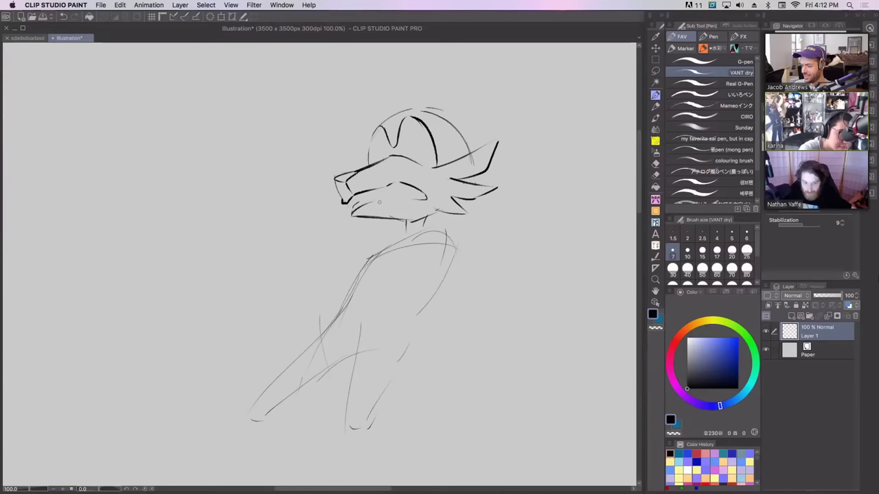
{"action": "key", "text": "ctrl+z"}
{"action": "mouse_move", "coordinate": [352, 212]}
{"action": "left_mouse_down"}
{"action": "mouse_move", "coordinate": [417, 197]}
{"action": "mouse_move", "coordinate": [409, 200]}
{"action": "left_mouse_up"}
{"action": "key", "text": "ctrl+z"}
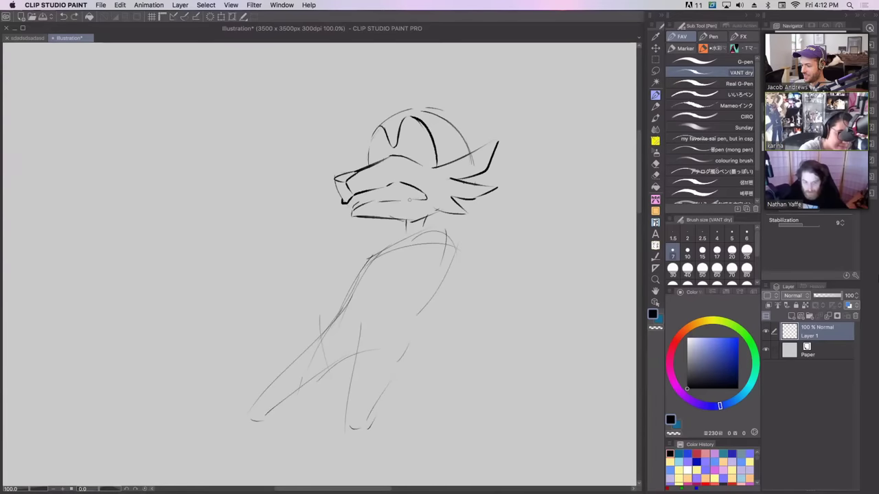
{"action": "key", "text": "ctrl+z"}
{"action": "key", "text": "ctrl+z"}
{"action": "key", "text": "ctrl+z"}
{"action": "key", "text": "ctrl+z"}
{"action": "key", "text": "ctrl+z"}
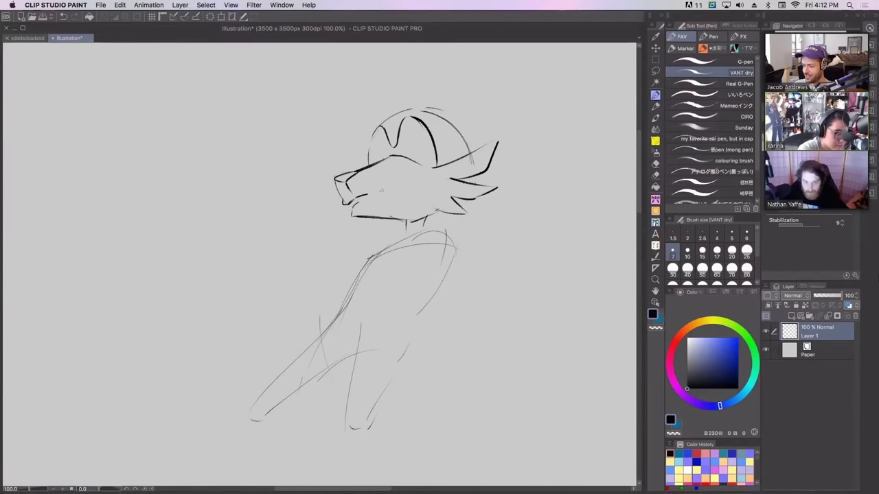
{"action": "left_click_drag", "start_coordinate": [358, 196], "coordinate": [404, 192]}
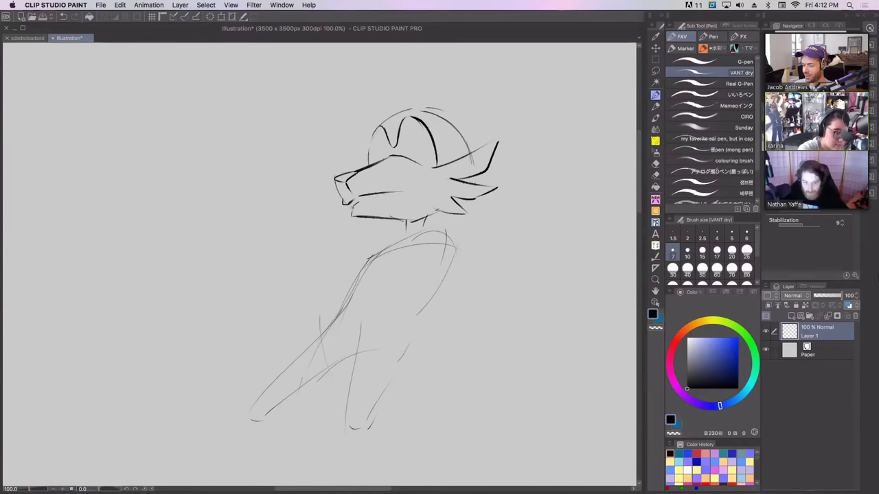
{"action": "left_click_drag", "start_coordinate": [353, 206], "coordinate": [391, 194]}
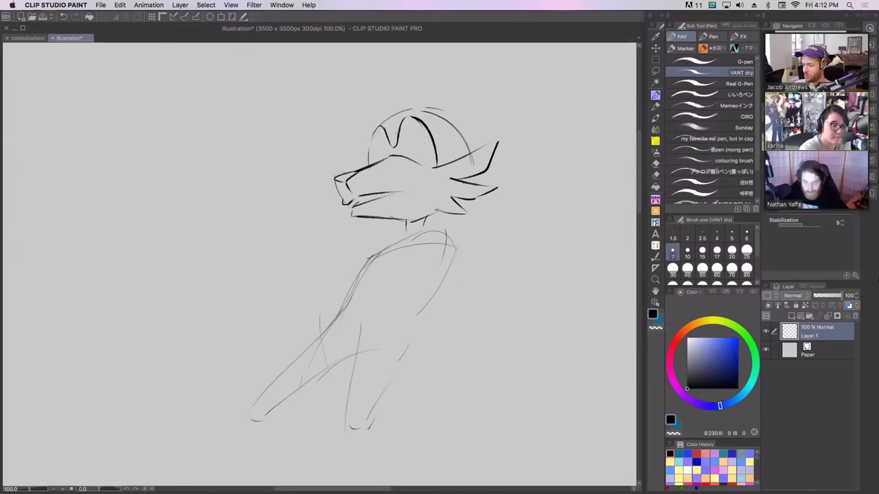
Step: Add drooping eyelid lines across the eyes and a thick angled brow over the far eye
{"action": "left_click_drag", "start_coordinate": [397, 129], "coordinate": [432, 142]}
{"action": "key", "text": "ctrl+z"}
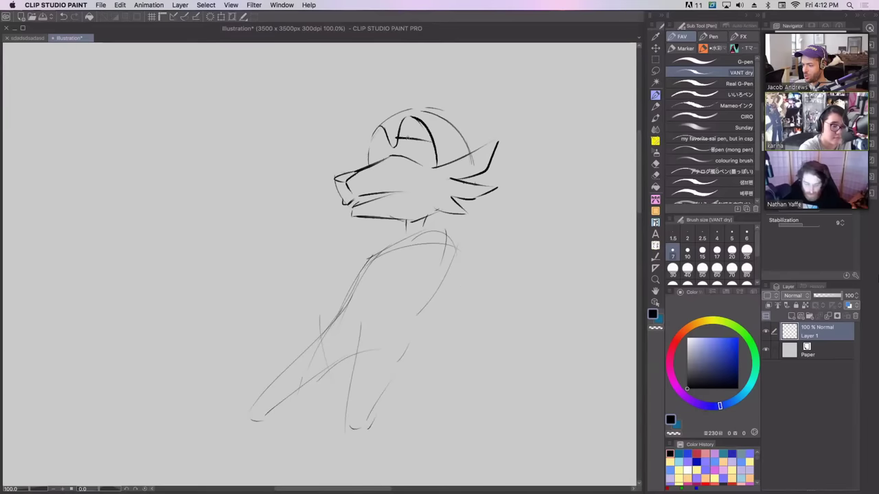
{"action": "mouse_move", "coordinate": [372, 134]}
{"action": "left_mouse_down"}
{"action": "mouse_move", "coordinate": [367, 154]}
{"action": "mouse_move", "coordinate": [384, 137]}
{"action": "mouse_move", "coordinate": [376, 137]}
{"action": "mouse_move", "coordinate": [421, 118]}
{"action": "left_mouse_up"}
{"action": "key", "text": "super+z"}
{"action": "key", "text": "super+z"}
{"action": "mouse_move", "coordinate": [373, 133]}
{"action": "left_mouse_down"}
{"action": "mouse_move", "coordinate": [391, 115]}
{"action": "mouse_move", "coordinate": [373, 128]}
{"action": "mouse_move", "coordinate": [369, 154]}
{"action": "left_mouse_up"}
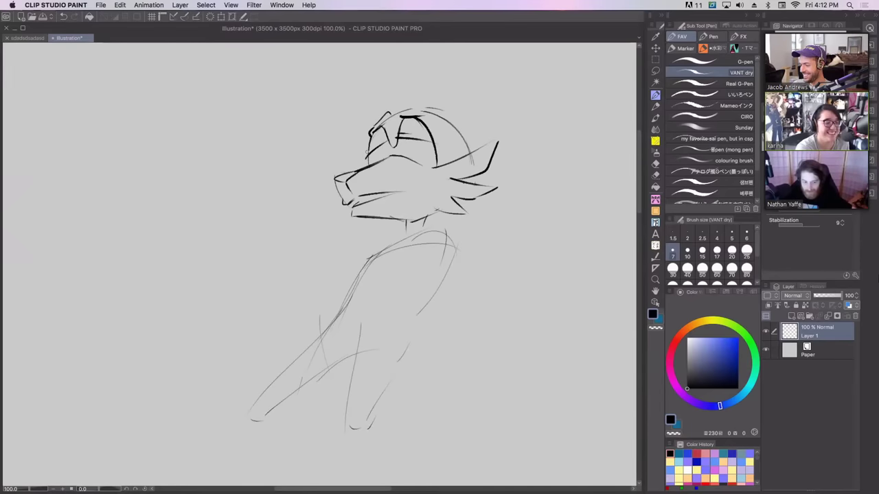
Step: Redraw the top of the head with darker strokes arching from the near eye down to the back
{"action": "mouse_move", "coordinate": [393, 116]}
{"action": "left_mouse_down"}
{"action": "mouse_move", "coordinate": [433, 110]}
{"action": "mouse_move", "coordinate": [412, 106]}
{"action": "mouse_move", "coordinate": [465, 140]}
{"action": "left_mouse_up"}
{"action": "key", "text": "super+z"}
{"action": "key", "text": "ctrl+z"}
{"action": "left_click_drag", "start_coordinate": [411, 106], "coordinate": [471, 159]}
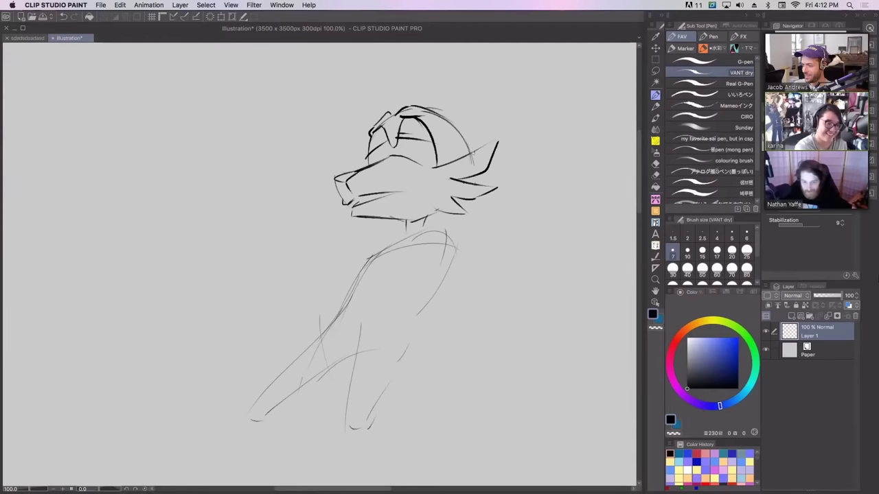
{"action": "left_click_drag", "start_coordinate": [432, 108], "coordinate": [469, 148]}
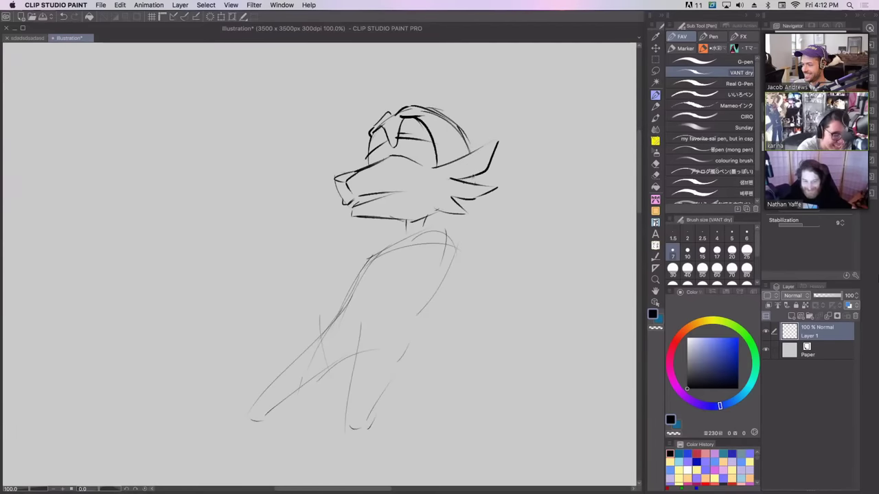
Step: Touch up the cheek tufts with small strokes and add a pointed fur tuft above the nose
{"action": "left_click_drag", "start_coordinate": [498, 143], "coordinate": [489, 173]}
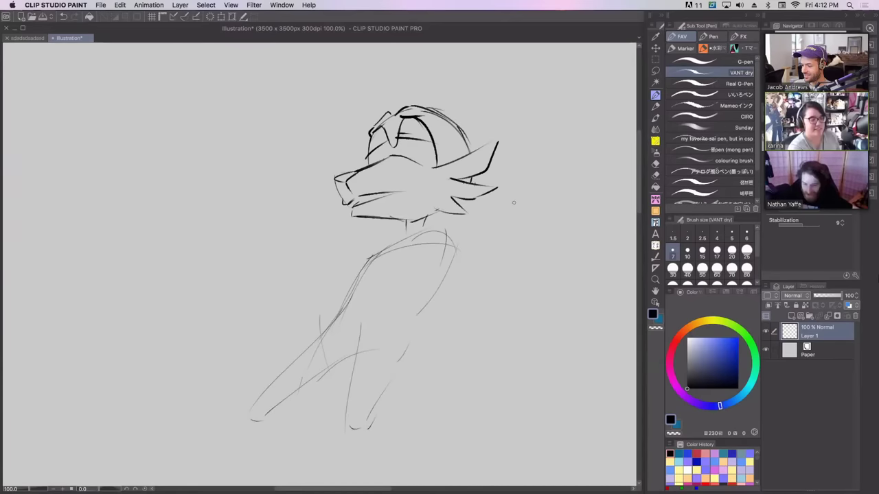
{"action": "mouse_move", "coordinate": [462, 182]}
{"action": "left_mouse_down"}
{"action": "mouse_move", "coordinate": [472, 177]}
{"action": "mouse_move", "coordinate": [465, 183]}
{"action": "left_mouse_up"}
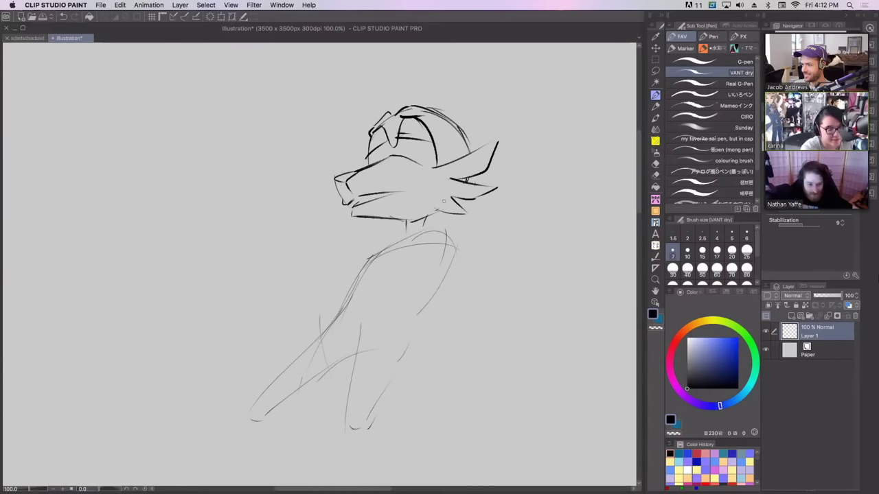
{"action": "left_click_drag", "start_coordinate": [419, 220], "coordinate": [438, 213]}
{"action": "mouse_move", "coordinate": [337, 165]}
{"action": "left_mouse_down"}
{"action": "mouse_move", "coordinate": [356, 160]}
{"action": "mouse_move", "coordinate": [354, 168]}
{"action": "left_mouse_up"}
{"action": "key", "text": "super+z"}
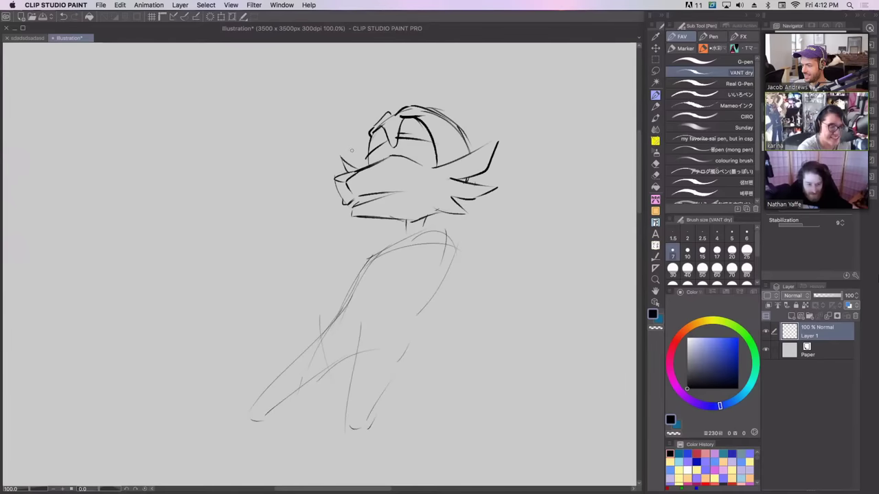
Step: Clean up the back of the head outline and draw a tall pointed near ear with an inner line
{"action": "mouse_move", "coordinate": [421, 118]}
{"action": "left_mouse_down"}
{"action": "mouse_move", "coordinate": [446, 121]}
{"action": "mouse_move", "coordinate": [462, 143]}
{"action": "left_mouse_up"}
{"action": "mouse_move", "coordinate": [436, 111]}
{"action": "left_mouse_down"}
{"action": "mouse_move", "coordinate": [463, 130]}
{"action": "mouse_move", "coordinate": [469, 150]}
{"action": "left_mouse_up"}
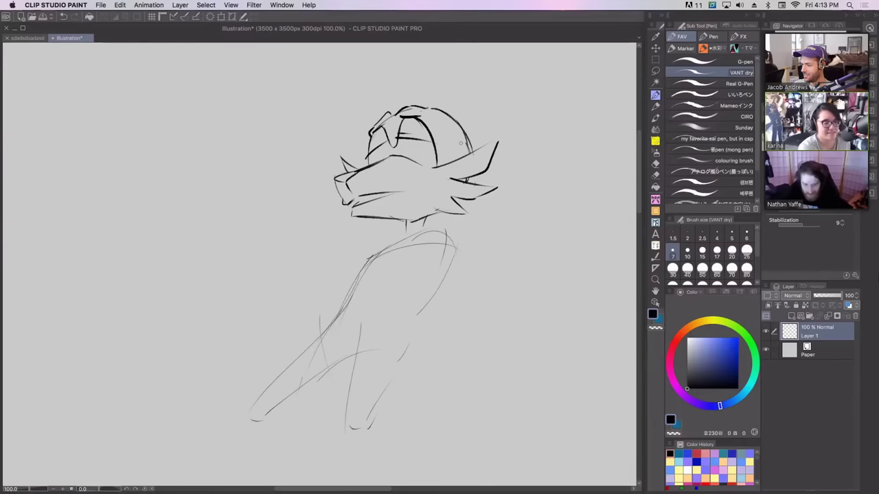
{"action": "left_click_drag", "start_coordinate": [438, 109], "coordinate": [495, 85]}
{"action": "key", "text": "super+z"}
{"action": "mouse_move", "coordinate": [433, 109]}
{"action": "left_mouse_down"}
{"action": "mouse_move", "coordinate": [496, 71]}
{"action": "mouse_move", "coordinate": [485, 128]}
{"action": "mouse_move", "coordinate": [500, 77]}
{"action": "mouse_move", "coordinate": [494, 103]}
{"action": "left_mouse_up"}
{"action": "key", "text": "super+z"}
{"action": "key", "text": "super+z"}
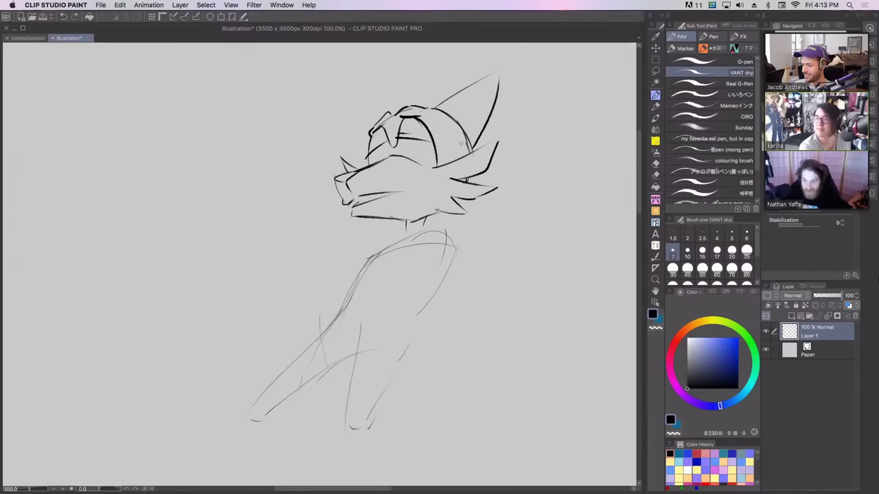
{"action": "key", "text": "super+z"}
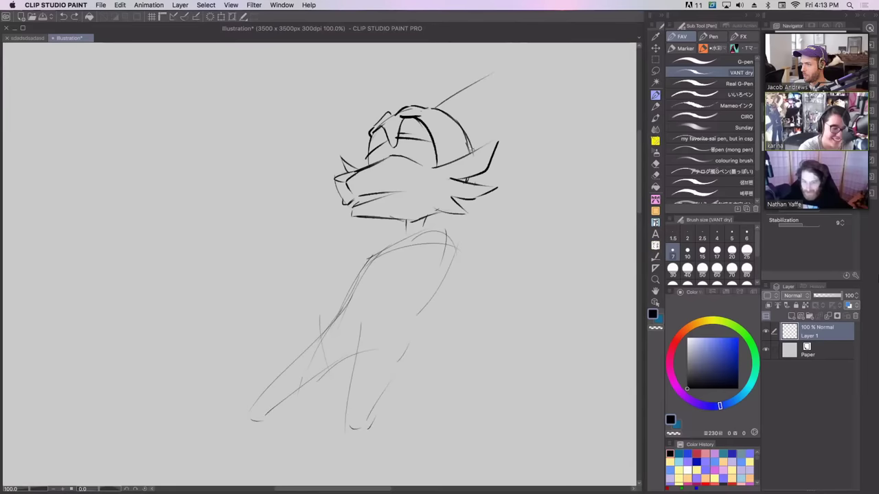
{"action": "mouse_move", "coordinate": [472, 150]}
{"action": "left_mouse_down"}
{"action": "mouse_move", "coordinate": [493, 74]}
{"action": "mouse_move", "coordinate": [479, 140]}
{"action": "mouse_move", "coordinate": [487, 88]}
{"action": "left_mouse_up"}
{"action": "key", "text": "super+z"}
{"action": "mouse_move", "coordinate": [462, 128]}
{"action": "left_mouse_down"}
{"action": "mouse_move", "coordinate": [488, 78]}
{"action": "mouse_move", "coordinate": [468, 146]}
{"action": "mouse_move", "coordinate": [469, 129]}
{"action": "mouse_move", "coordinate": [464, 147]}
{"action": "mouse_move", "coordinate": [449, 119]}
{"action": "left_mouse_up"}
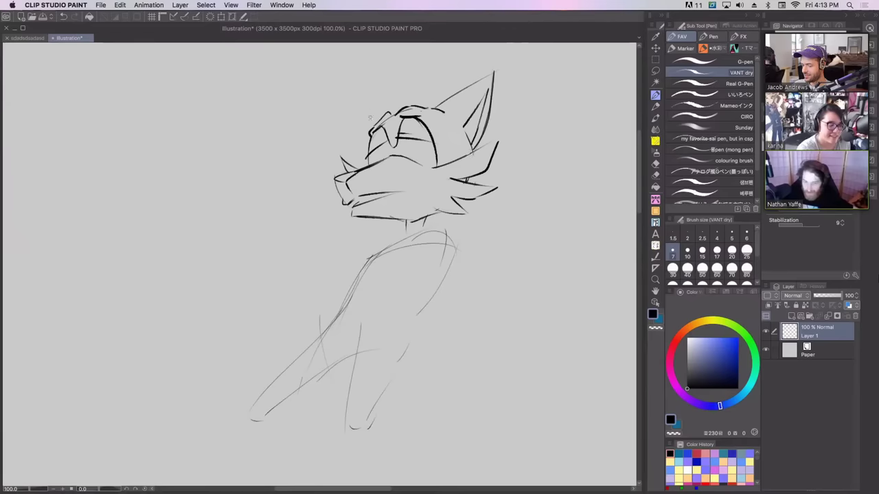
Step: Draw the narrow far ear behind the brow and add oval pupils inside both eyes
{"action": "mouse_move", "coordinate": [370, 123]}
{"action": "left_mouse_down"}
{"action": "mouse_move", "coordinate": [374, 88]}
{"action": "mouse_move", "coordinate": [420, 153]}
{"action": "mouse_move", "coordinate": [386, 146]}
{"action": "mouse_move", "coordinate": [425, 165]}
{"action": "mouse_move", "coordinate": [452, 159]}
{"action": "mouse_move", "coordinate": [437, 169]}
{"action": "left_mouse_up"}
{"action": "key", "text": "super+z"}
{"action": "key", "text": "super+z"}
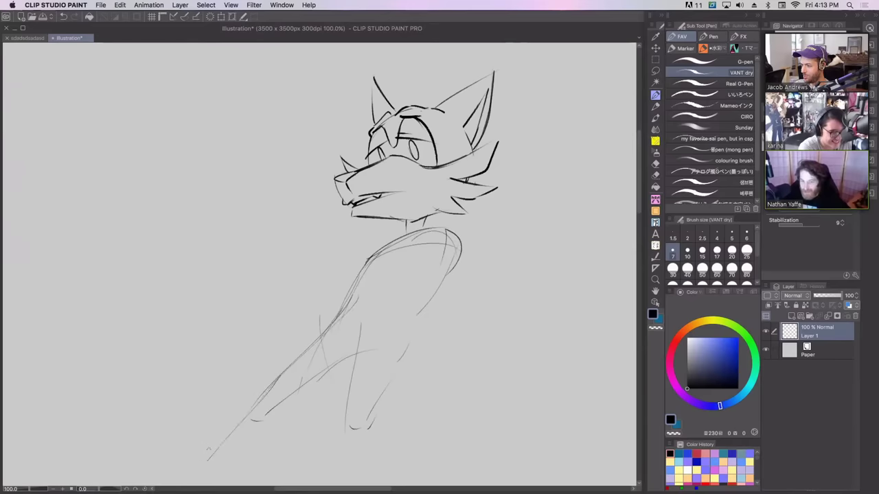
Step: Sketch a long pointed foot with a curved sole and heel at the end of the outstretched leg
{"action": "mouse_move", "coordinate": [253, 412]}
{"action": "left_mouse_down"}
{"action": "mouse_move", "coordinate": [131, 448]}
{"action": "mouse_move", "coordinate": [162, 450]}
{"action": "mouse_move", "coordinate": [143, 459]}
{"action": "mouse_move", "coordinate": [241, 475]}
{"action": "left_mouse_up"}
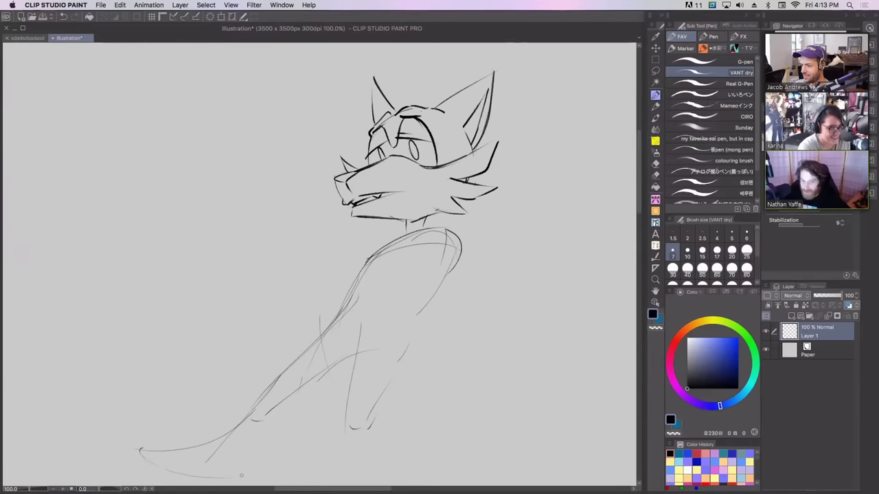
{"action": "left_click_drag", "start_coordinate": [475, 193], "coordinate": [532, 152]}
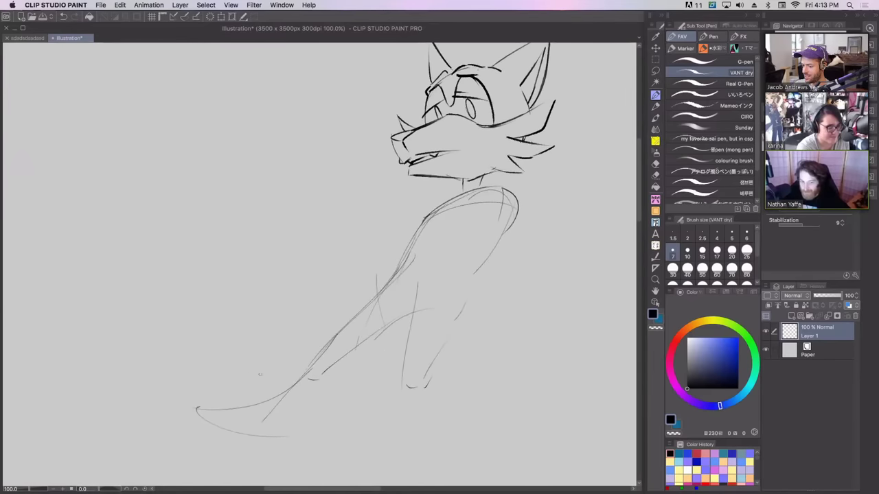
{"action": "mouse_move", "coordinate": [332, 346]}
{"action": "left_mouse_down"}
{"action": "mouse_move", "coordinate": [285, 391]}
{"action": "mouse_move", "coordinate": [189, 423]}
{"action": "mouse_move", "coordinate": [229, 446]}
{"action": "left_mouse_up"}
{"action": "mouse_move", "coordinate": [166, 438]}
{"action": "left_mouse_down"}
{"action": "mouse_move", "coordinate": [285, 442]}
{"action": "mouse_move", "coordinate": [304, 405]}
{"action": "mouse_move", "coordinate": [361, 351]}
{"action": "left_mouse_up"}
Step: Try out strokes for the second leg, running from the belly down behind the outstretched leg
{"action": "mouse_move", "coordinate": [434, 264]}
{"action": "left_mouse_down"}
{"action": "mouse_move", "coordinate": [373, 379]}
{"action": "mouse_move", "coordinate": [397, 351]}
{"action": "mouse_move", "coordinate": [398, 394]}
{"action": "left_mouse_up"}
{"action": "key", "text": "super+z"}
{"action": "mouse_move", "coordinate": [397, 363]}
{"action": "left_mouse_down"}
{"action": "mouse_move", "coordinate": [398, 423]}
{"action": "mouse_move", "coordinate": [409, 438]}
{"action": "mouse_move", "coordinate": [430, 355]}
{"action": "mouse_move", "coordinate": [468, 294]}
{"action": "mouse_move", "coordinate": [383, 382]}
{"action": "left_mouse_up"}
{"action": "key", "text": "super+z"}
{"action": "key", "text": "super+z"}
{"action": "key", "text": "super+z"}
{"action": "key", "text": "super+z"}
{"action": "key", "text": "super+z"}
{"action": "key", "text": "super+z"}
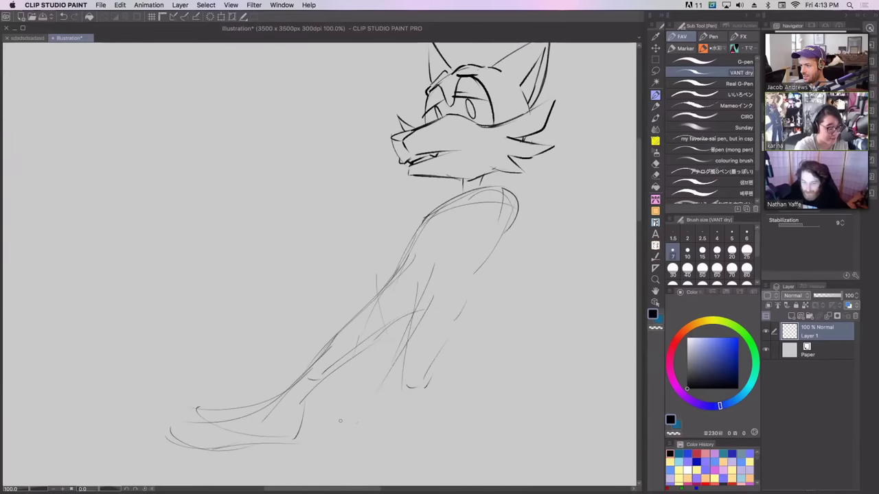
Step: Try to sketch the second leg bent, with a rounded lower part below the outstretched leg, and undo its outline
{"action": "mouse_move", "coordinate": [278, 389]}
{"action": "left_mouse_down"}
{"action": "mouse_move", "coordinate": [414, 410]}
{"action": "mouse_move", "coordinate": [329, 402]}
{"action": "mouse_move", "coordinate": [368, 407]}
{"action": "left_mouse_up"}
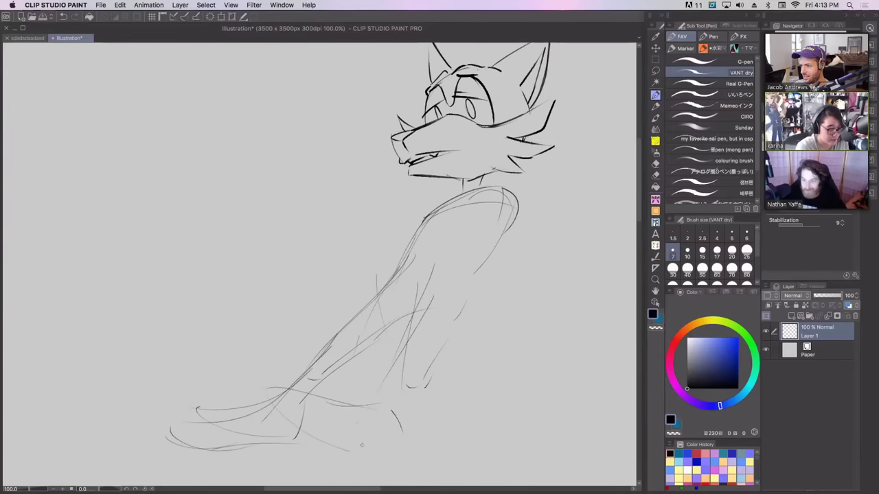
{"action": "mouse_move", "coordinate": [361, 445]}
{"action": "left_mouse_down"}
{"action": "mouse_move", "coordinate": [398, 447]}
{"action": "mouse_move", "coordinate": [431, 353]}
{"action": "left_mouse_up"}
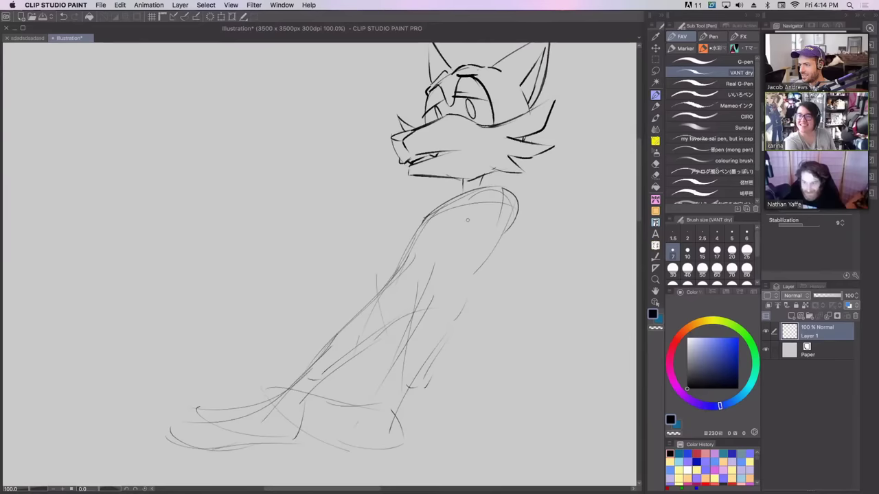
{"action": "key", "text": "super+z"}
{"action": "key", "text": "super+z"}
{"action": "key", "text": "super+z"}
{"action": "key", "text": "super+z"}
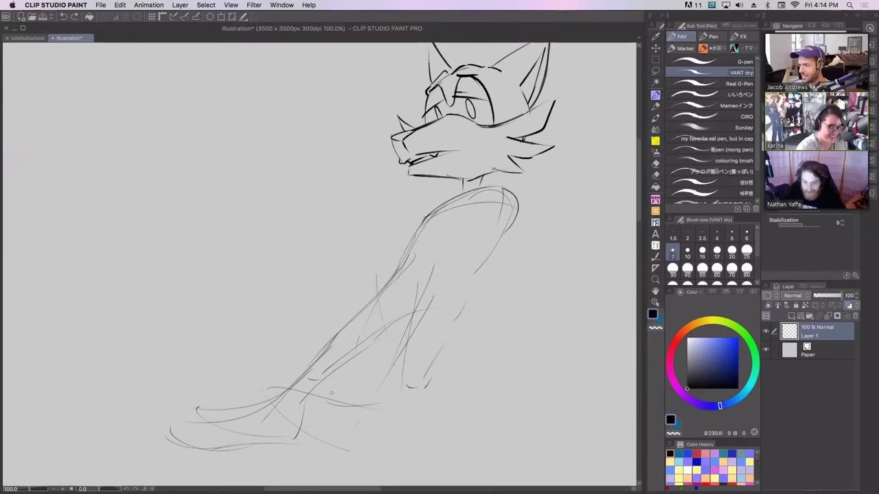
{"action": "key", "text": "super+z"}
Step: Try a larger rounded shape for the bent second leg crossing the outstretched one, and undo it
{"action": "left_click_drag", "start_coordinate": [360, 449], "coordinate": [294, 389]}
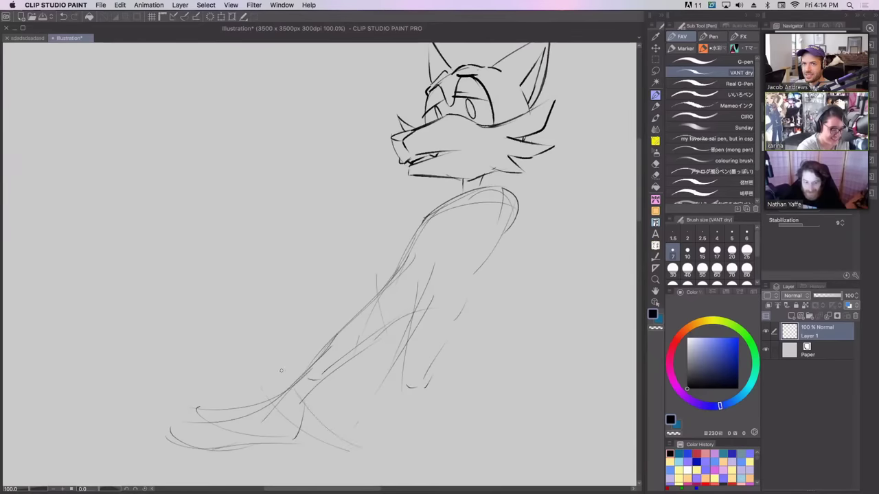
{"action": "mouse_move", "coordinate": [275, 356]}
{"action": "left_mouse_down"}
{"action": "mouse_move", "coordinate": [357, 391]}
{"action": "mouse_move", "coordinate": [407, 433]}
{"action": "mouse_move", "coordinate": [371, 449]}
{"action": "left_mouse_up"}
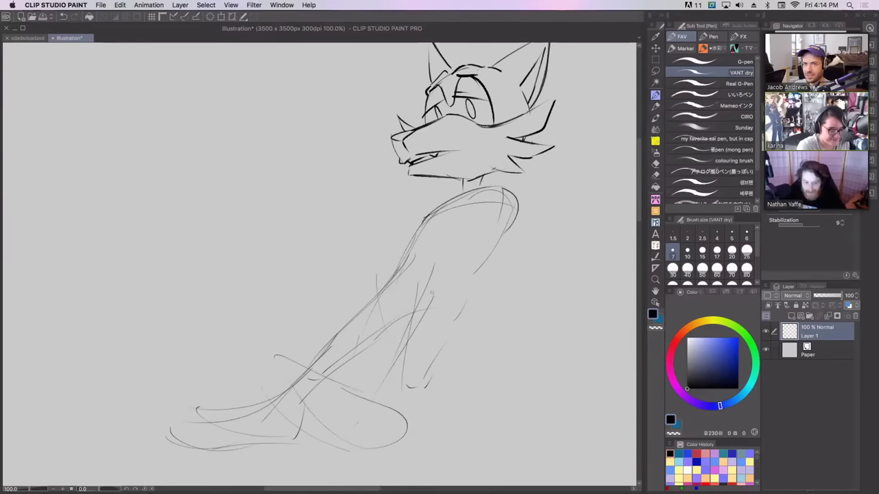
{"action": "left_click_drag", "start_coordinate": [433, 295], "coordinate": [393, 390]}
{"action": "left_click_drag", "start_coordinate": [389, 439], "coordinate": [440, 352]}
{"action": "left_click_drag", "start_coordinate": [551, 179], "coordinate": [514, 195]}
{"action": "key", "text": "super+z"}
{"action": "key", "text": "super+z"}
{"action": "key", "text": "super+z"}
{"action": "key", "text": "super+z"}
{"action": "key", "text": "super+z"}
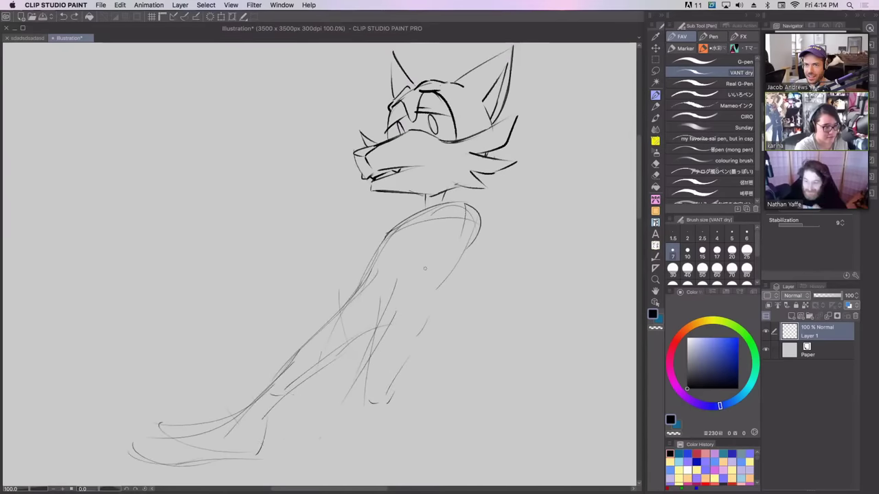
Step: Erase the loose lines of the second leg with the Quick Lasso Eraser and redraw the back curving down into a rounded rump
{"action": "left_click", "coordinate": [656, 175]}
{"action": "mouse_move", "coordinate": [401, 268]}
{"action": "left_mouse_down"}
{"action": "mouse_move", "coordinate": [340, 439]}
{"action": "mouse_move", "coordinate": [405, 275]}
{"action": "left_mouse_up"}
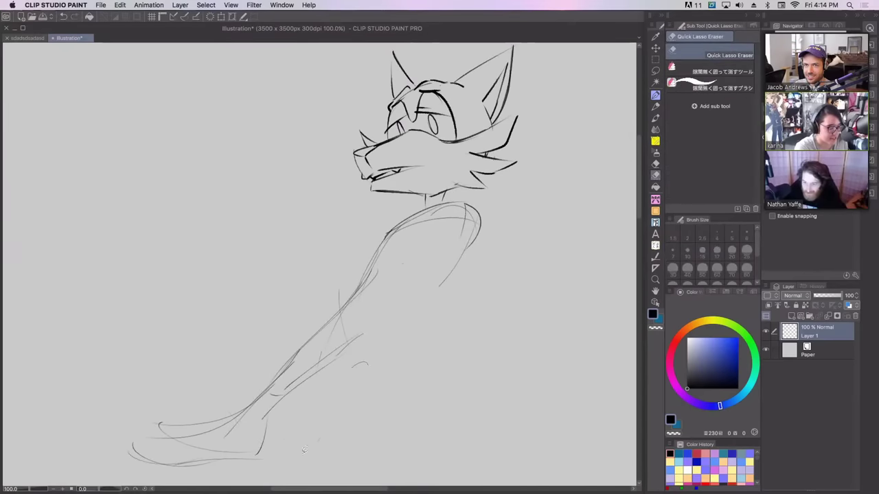
{"action": "left_click", "coordinate": [656, 95]}
{"action": "mouse_move", "coordinate": [473, 218]}
{"action": "left_mouse_down"}
{"action": "mouse_move", "coordinate": [381, 356]}
{"action": "mouse_move", "coordinate": [268, 332]}
{"action": "mouse_move", "coordinate": [278, 344]}
{"action": "mouse_move", "coordinate": [351, 342]}
{"action": "left_mouse_up"}
Step: Try several thigh lines reaching forward from the rump for a bent leg, and undo them
{"action": "key", "text": "ctrl+z"}
{"action": "key", "text": "ctrl+z"}
{"action": "key", "text": "ctrl+z"}
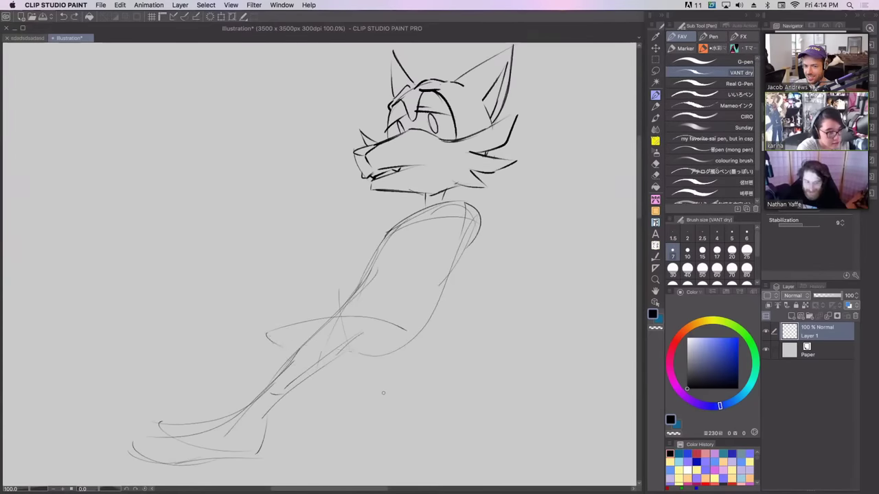
{"action": "left_click_drag", "start_coordinate": [418, 326], "coordinate": [357, 336]}
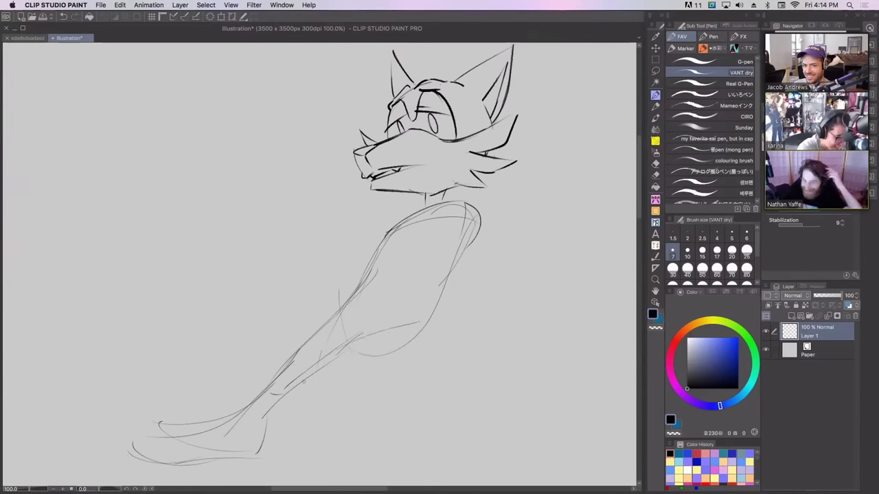
{"action": "key", "text": "ctrl+z"}
{"action": "mouse_move", "coordinate": [411, 327]}
{"action": "left_mouse_down"}
{"action": "mouse_move", "coordinate": [347, 337]}
{"action": "mouse_move", "coordinate": [311, 366]}
{"action": "mouse_move", "coordinate": [417, 353]}
{"action": "mouse_move", "coordinate": [426, 324]}
{"action": "left_mouse_up"}
{"action": "left_click_drag", "start_coordinate": [304, 364], "coordinate": [334, 394]}
{"action": "key", "text": "ctrl+z"}
{"action": "key", "text": "ctrl+z"}
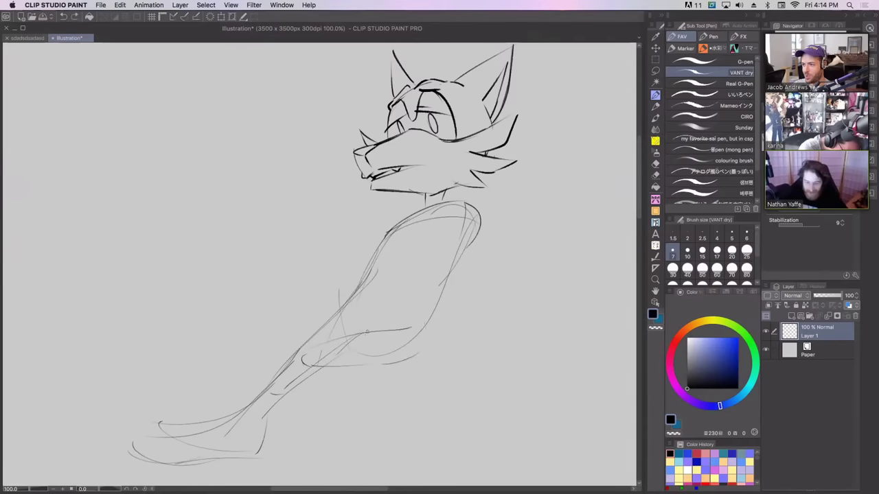
{"action": "key", "text": "ctrl+z"}
{"action": "key", "text": "ctrl+z"}
{"action": "key", "text": "ctrl+z"}
Step: Try a raised thigh with the knee in front of the belly, and undo those strokes
{"action": "mouse_move", "coordinate": [416, 338]}
{"action": "left_mouse_down"}
{"action": "mouse_move", "coordinate": [310, 299]}
{"action": "mouse_move", "coordinate": [273, 317]}
{"action": "left_mouse_up"}
{"action": "left_click_drag", "start_coordinate": [333, 328], "coordinate": [395, 356]}
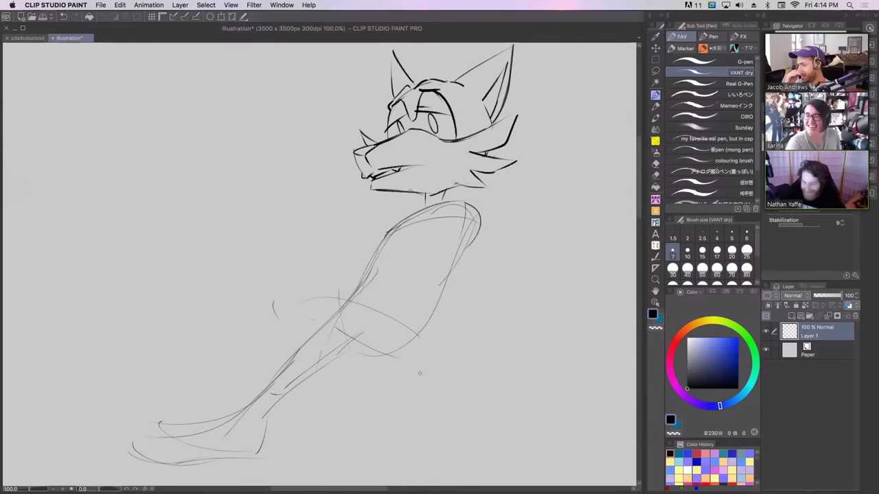
{"action": "left_click_drag", "start_coordinate": [397, 308], "coordinate": [411, 332]}
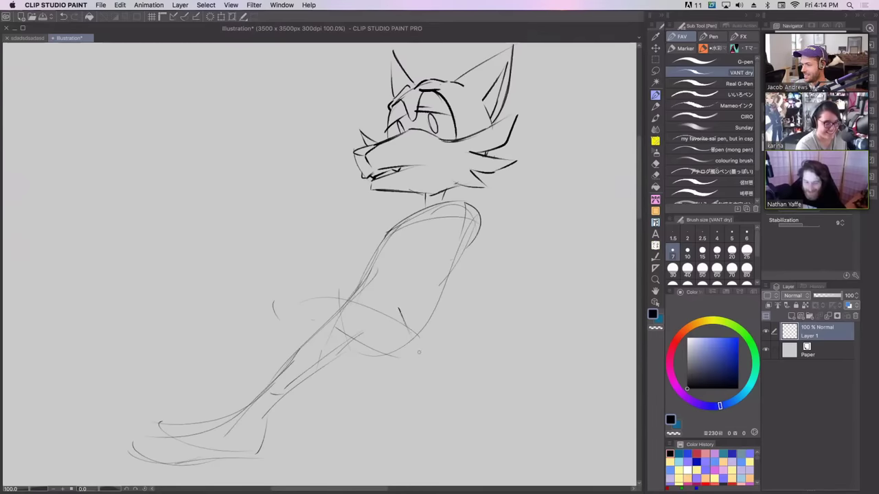
{"action": "key", "text": "super+z"}
{"action": "key", "text": "super+z"}
{"action": "key", "text": "ctrl+z"}
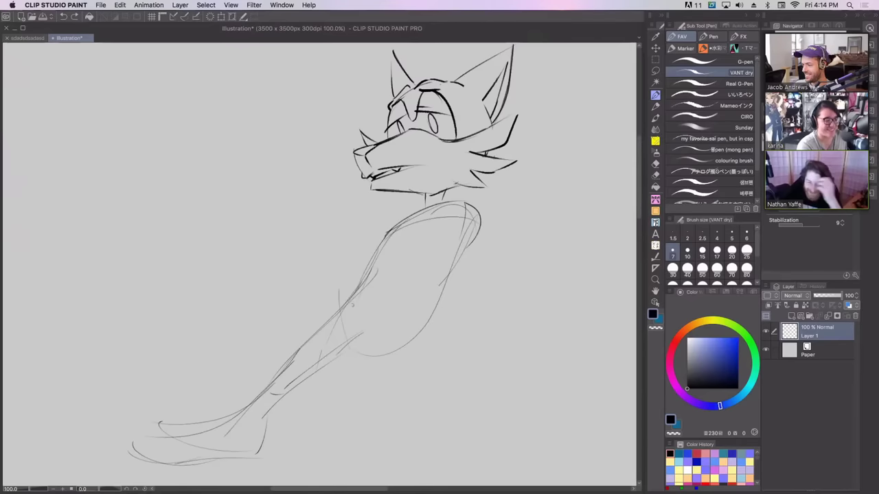
{"action": "left_click_drag", "start_coordinate": [352, 304], "coordinate": [240, 328]}
{"action": "key", "text": "ctrl+z"}
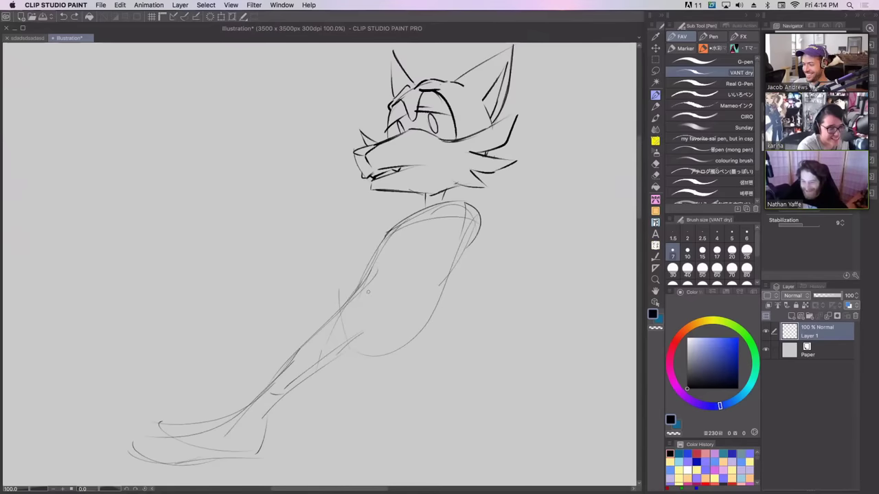
Step: Draw a standing leg down from the belly and erase the outstretched leg and its foot with the Quick Lasso Eraser
{"action": "mouse_move", "coordinate": [367, 274]}
{"action": "left_mouse_down"}
{"action": "mouse_move", "coordinate": [360, 391]}
{"action": "mouse_move", "coordinate": [397, 460]}
{"action": "mouse_move", "coordinate": [390, 394]}
{"action": "left_mouse_up"}
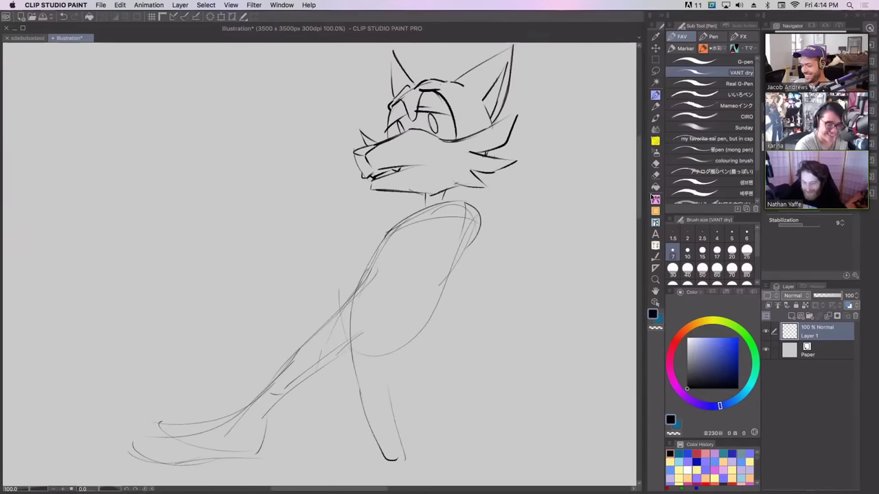
{"action": "left_click", "coordinate": [655, 174]}
{"action": "mouse_move", "coordinate": [357, 275]}
{"action": "left_mouse_down"}
{"action": "mouse_move", "coordinate": [179, 480]}
{"action": "mouse_move", "coordinate": [361, 289]}
{"action": "left_mouse_up"}
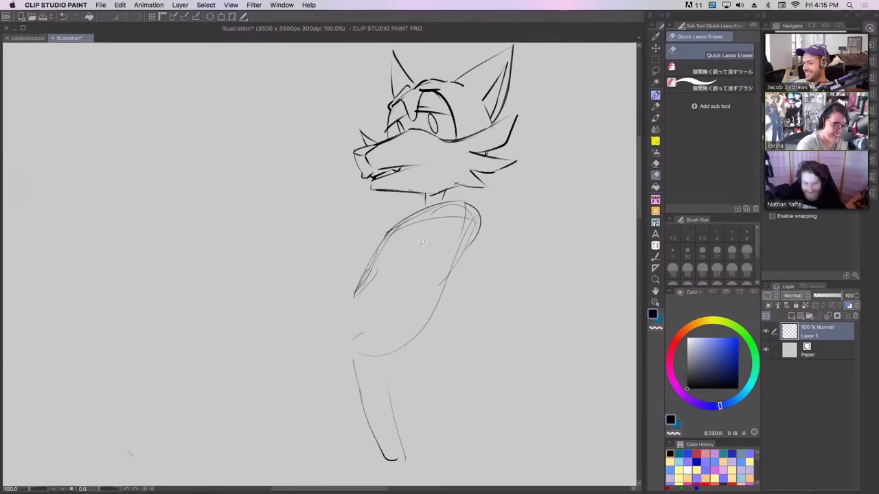
Step: Redraw the belly line flowing into the front standing leg and sketch the inner side of a second standing leg
{"action": "key", "text": "p"}
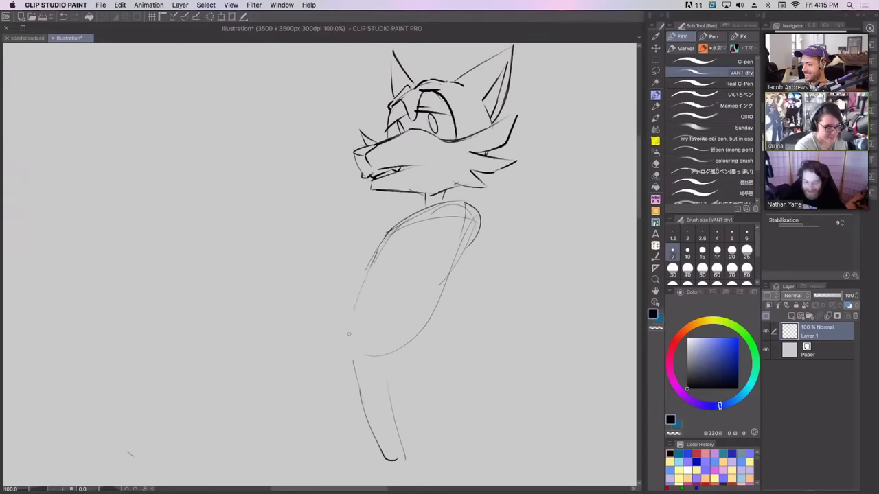
{"action": "mouse_move", "coordinate": [349, 334]}
{"action": "left_mouse_down"}
{"action": "mouse_move", "coordinate": [382, 457]}
{"action": "mouse_move", "coordinate": [388, 357]}
{"action": "mouse_move", "coordinate": [445, 462]}
{"action": "left_mouse_up"}
{"action": "key", "text": "super+z"}
{"action": "mouse_move", "coordinate": [386, 350]}
{"action": "left_mouse_down"}
{"action": "mouse_move", "coordinate": [441, 456]}
{"action": "mouse_move", "coordinate": [427, 398]}
{"action": "left_mouse_up"}
{"action": "key", "text": "super+z"}
Step: Draw the back contour of the second standing leg from its foot up into the lower back, redoing the upper stroke
{"action": "mouse_move", "coordinate": [447, 458]}
{"action": "left_mouse_down"}
{"action": "mouse_move", "coordinate": [430, 401]}
{"action": "mouse_move", "coordinate": [441, 300]}
{"action": "left_mouse_up"}
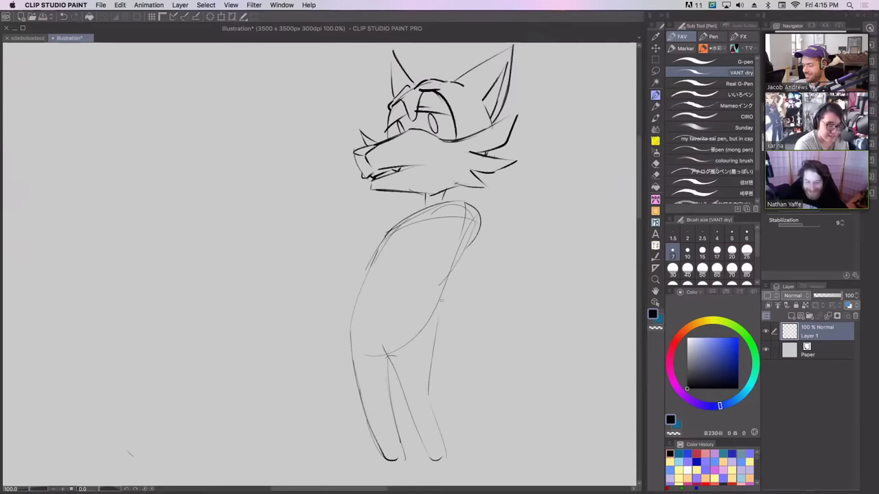
{"action": "key", "text": "super+z"}
{"action": "key", "text": "super+z"}
{"action": "mouse_move", "coordinate": [448, 451]}
{"action": "left_mouse_down"}
{"action": "mouse_move", "coordinate": [432, 395]}
{"action": "mouse_move", "coordinate": [430, 322]}
{"action": "mouse_move", "coordinate": [455, 266]}
{"action": "left_mouse_up"}
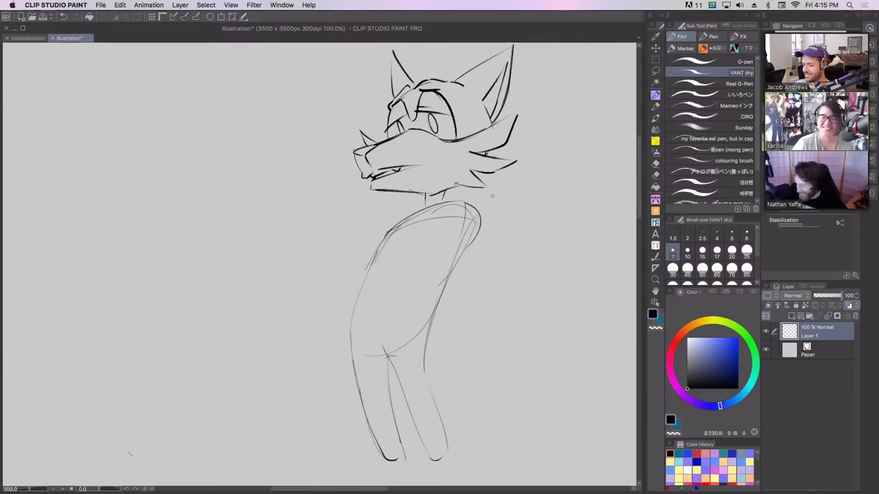
Step: Add a small mark at the end of the mouth line and redraw the fox's back shoulder as a simpler angled contour
{"action": "left_click_drag", "start_coordinate": [423, 165], "coordinate": [435, 165]}
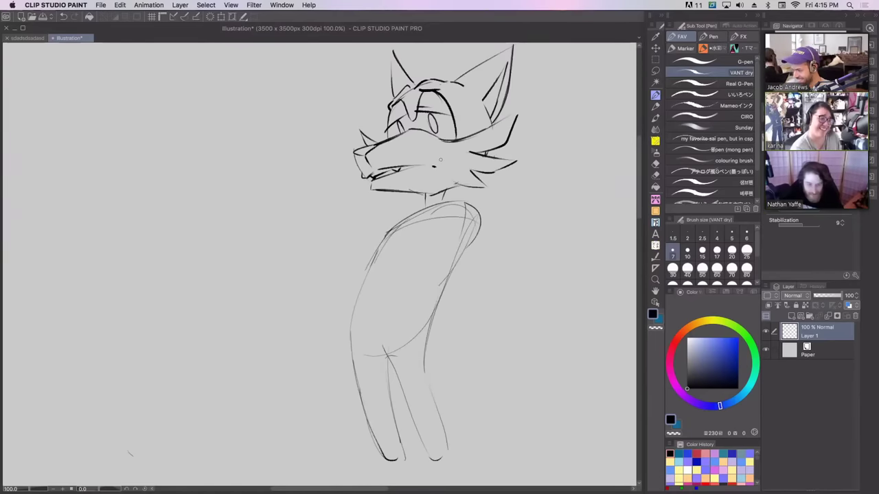
{"action": "mouse_move", "coordinate": [475, 238]}
{"action": "left_mouse_down"}
{"action": "mouse_move", "coordinate": [445, 264]}
{"action": "mouse_move", "coordinate": [439, 210]}
{"action": "left_mouse_up"}
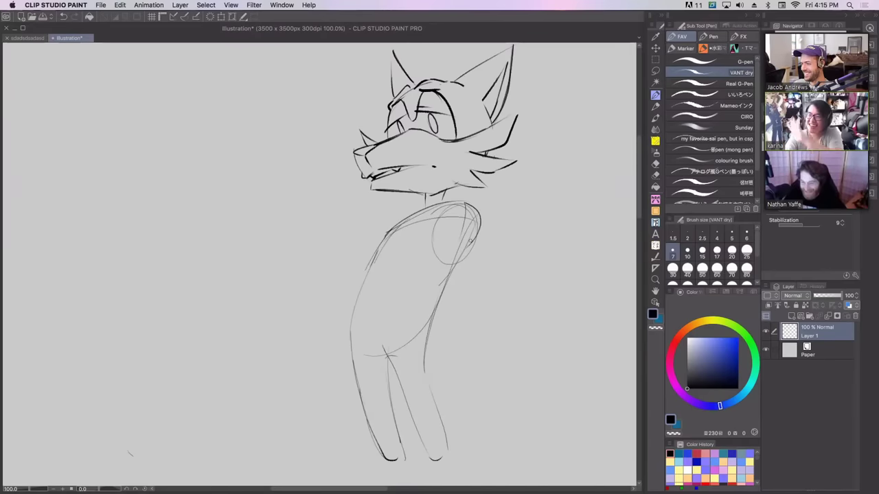
{"action": "mouse_move", "coordinate": [459, 225]}
{"action": "left_mouse_down"}
{"action": "mouse_move", "coordinate": [449, 236]}
{"action": "mouse_move", "coordinate": [478, 247]}
{"action": "mouse_move", "coordinate": [477, 239]}
{"action": "left_mouse_up"}
{"action": "left_click_drag", "start_coordinate": [574, 206], "coordinate": [480, 181]}
{"action": "mouse_move", "coordinate": [361, 237]}
{"action": "left_mouse_down"}
{"action": "mouse_move", "coordinate": [392, 201]}
{"action": "mouse_move", "coordinate": [377, 246]}
{"action": "left_mouse_up"}
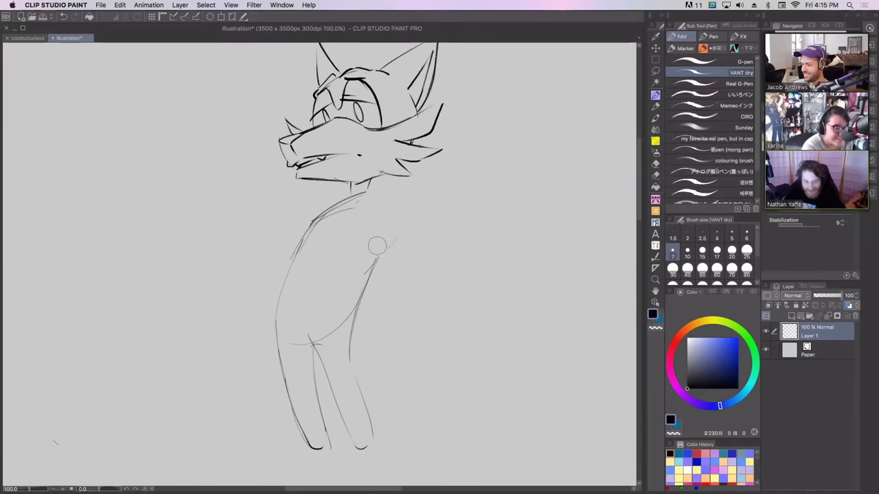
{"action": "mouse_move", "coordinate": [368, 197]}
{"action": "left_mouse_down"}
{"action": "mouse_move", "coordinate": [396, 228]}
{"action": "mouse_move", "coordinate": [378, 260]}
{"action": "left_mouse_up"}
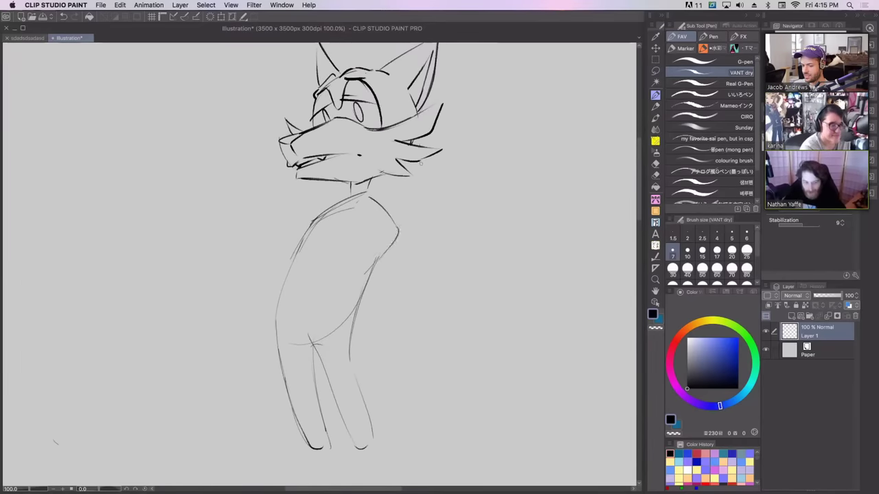
Step: Sketch a large bushy tail sweeping out behind the hips and curving down to a pointed tip
{"action": "left_click_drag", "start_coordinate": [326, 339], "coordinate": [480, 416]}
{"action": "key", "text": "super+z"}
{"action": "left_click_drag", "start_coordinate": [333, 339], "coordinate": [518, 333]}
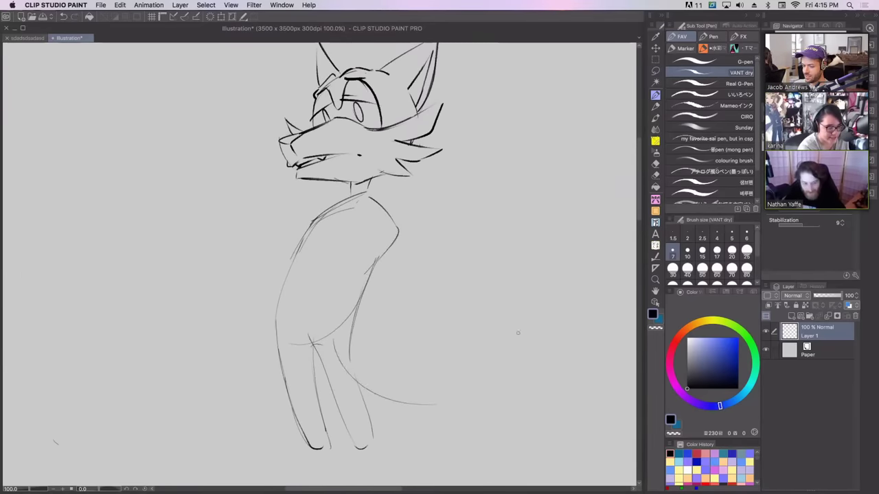
{"action": "mouse_move", "coordinate": [379, 330]}
{"action": "left_mouse_down"}
{"action": "mouse_move", "coordinate": [461, 377]}
{"action": "mouse_move", "coordinate": [405, 317]}
{"action": "mouse_move", "coordinate": [399, 337]}
{"action": "left_mouse_up"}
{"action": "key", "text": "super+z"}
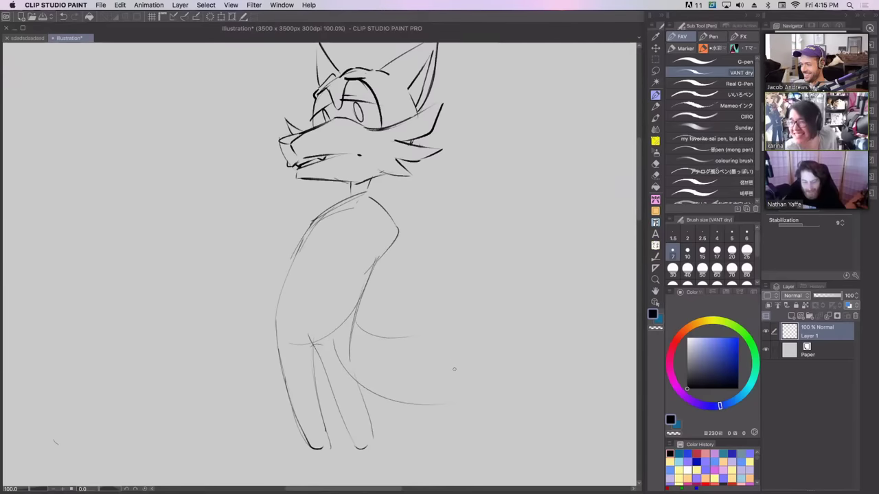
{"action": "mouse_move", "coordinate": [422, 334]}
{"action": "left_mouse_down"}
{"action": "mouse_move", "coordinate": [486, 398]}
{"action": "mouse_move", "coordinate": [464, 402]}
{"action": "mouse_move", "coordinate": [490, 420]}
{"action": "left_mouse_up"}
{"action": "mouse_move", "coordinate": [485, 381]}
{"action": "left_mouse_down"}
{"action": "mouse_move", "coordinate": [492, 421]}
{"action": "mouse_move", "coordinate": [490, 400]}
{"action": "left_mouse_up"}
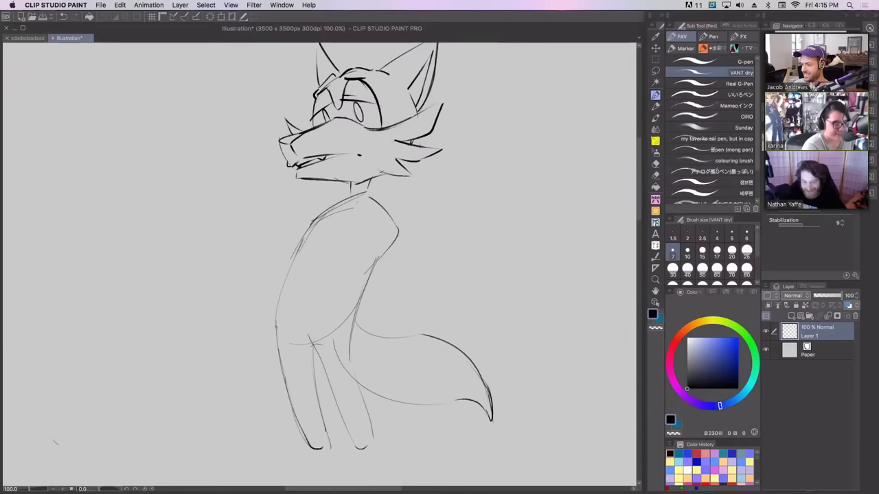
Step: Clean up the torso's front contour and sketch a shirt collar with fur tufts at the neck
{"action": "left_click_drag", "start_coordinate": [314, 223], "coordinate": [276, 331]}
{"action": "mouse_move", "coordinate": [297, 254]}
{"action": "left_mouse_down"}
{"action": "mouse_move", "coordinate": [328, 211]}
{"action": "mouse_move", "coordinate": [300, 245]}
{"action": "left_mouse_up"}
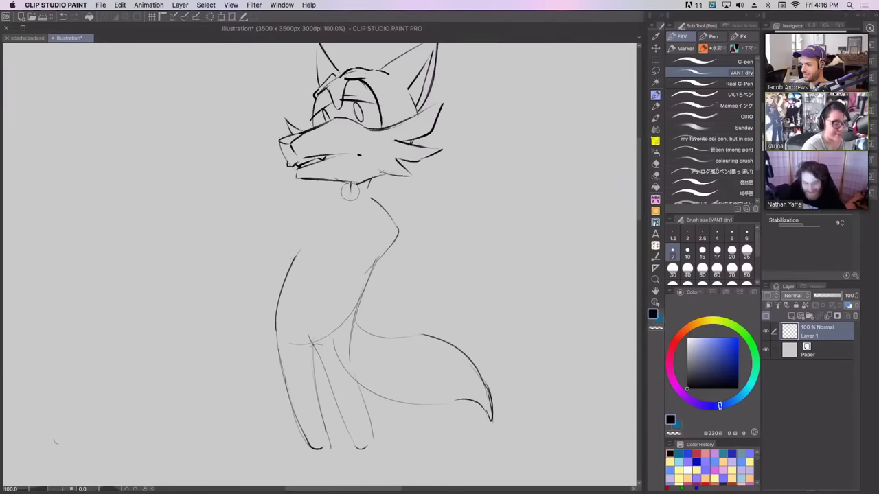
{"action": "left_click_drag", "start_coordinate": [350, 194], "coordinate": [342, 188]}
{"action": "key", "text": "super+z"}
{"action": "mouse_move", "coordinate": [338, 185]}
{"action": "left_mouse_down"}
{"action": "mouse_move", "coordinate": [344, 192]}
{"action": "mouse_move", "coordinate": [322, 215]}
{"action": "mouse_move", "coordinate": [327, 231]}
{"action": "mouse_move", "coordinate": [373, 188]}
{"action": "mouse_move", "coordinate": [361, 203]}
{"action": "left_mouse_up"}
{"action": "mouse_move", "coordinate": [361, 200]}
{"action": "left_mouse_down"}
{"action": "mouse_move", "coordinate": [364, 209]}
{"action": "mouse_move", "coordinate": [355, 204]}
{"action": "mouse_move", "coordinate": [371, 203]}
{"action": "left_mouse_up"}
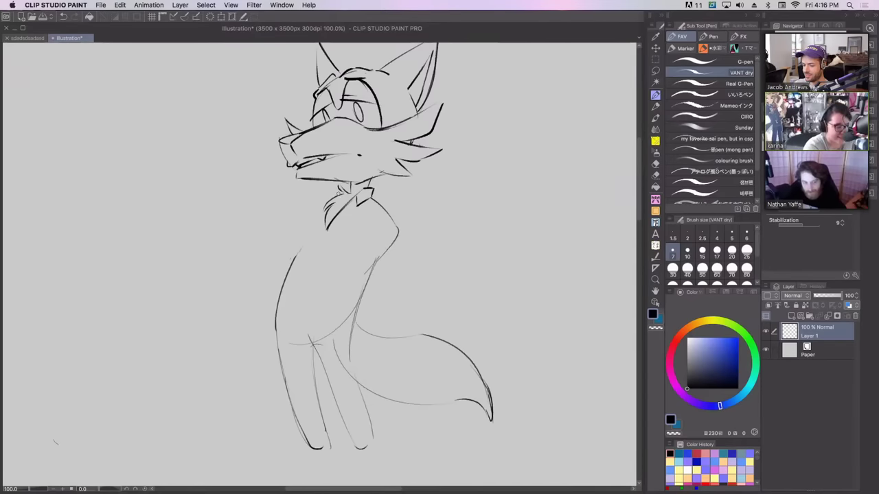
{"action": "left_click_drag", "start_coordinate": [338, 195], "coordinate": [341, 187]}
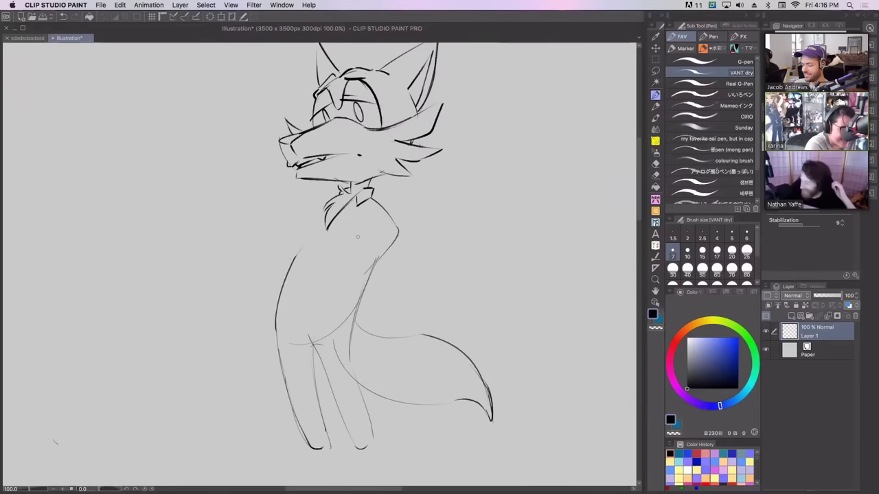
Step: Erase the front collar and fur tufts, and redraw them smaller with a zigzag lower edge
{"action": "mouse_move", "coordinate": [354, 191]}
{"action": "left_mouse_down"}
{"action": "mouse_move", "coordinate": [337, 214]}
{"action": "mouse_move", "coordinate": [334, 197]}
{"action": "mouse_move", "coordinate": [347, 200]}
{"action": "left_mouse_up"}
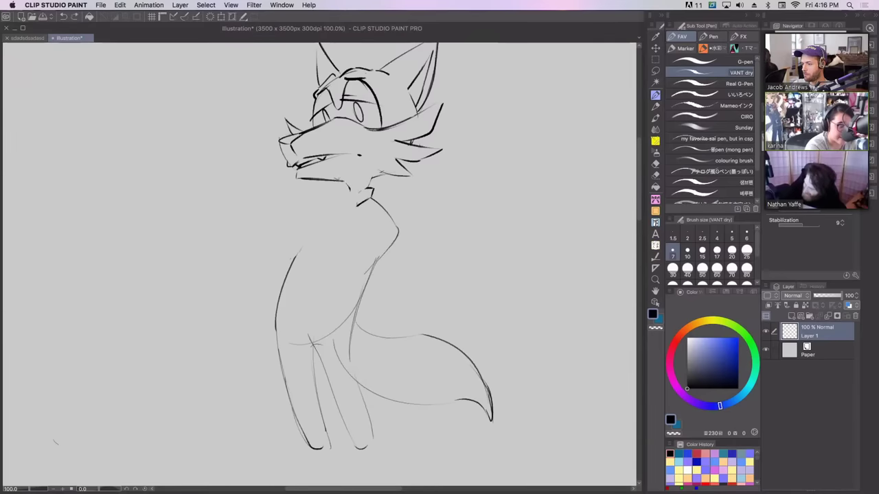
{"action": "mouse_move", "coordinate": [355, 180]}
{"action": "left_mouse_down"}
{"action": "mouse_move", "coordinate": [337, 184]}
{"action": "mouse_move", "coordinate": [348, 192]}
{"action": "mouse_move", "coordinate": [335, 192]}
{"action": "mouse_move", "coordinate": [333, 215]}
{"action": "left_mouse_up"}
{"action": "key", "text": "super+z"}
{"action": "key", "text": "super+z"}
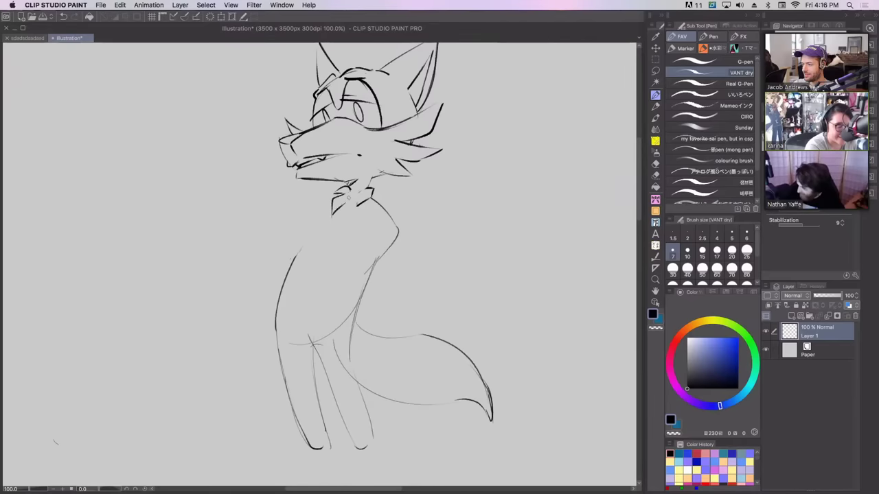
{"action": "mouse_move", "coordinate": [362, 190]}
{"action": "left_mouse_down"}
{"action": "mouse_move", "coordinate": [351, 196]}
{"action": "mouse_move", "coordinate": [356, 206]}
{"action": "mouse_move", "coordinate": [350, 196]}
{"action": "mouse_move", "coordinate": [371, 199]}
{"action": "mouse_move", "coordinate": [363, 192]}
{"action": "left_mouse_up"}
{"action": "key", "text": "ctrl+z"}
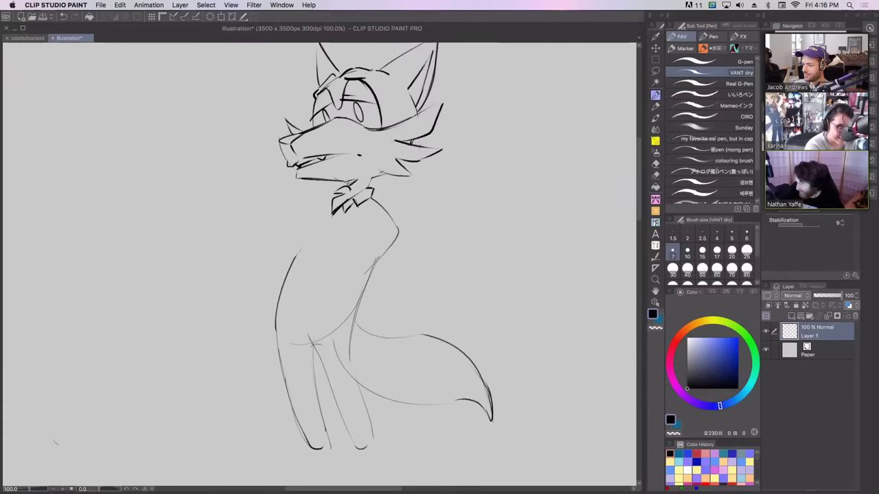
Step: Replace the zigzag edge with a pointed front collar and the outline of a tie beneath it
{"action": "mouse_move", "coordinate": [332, 212]}
{"action": "left_mouse_down"}
{"action": "mouse_move", "coordinate": [328, 240]}
{"action": "mouse_move", "coordinate": [357, 206]}
{"action": "mouse_move", "coordinate": [330, 230]}
{"action": "mouse_move", "coordinate": [346, 217]}
{"action": "left_mouse_up"}
{"action": "key", "text": "super+z"}
{"action": "key", "text": "super+z"}
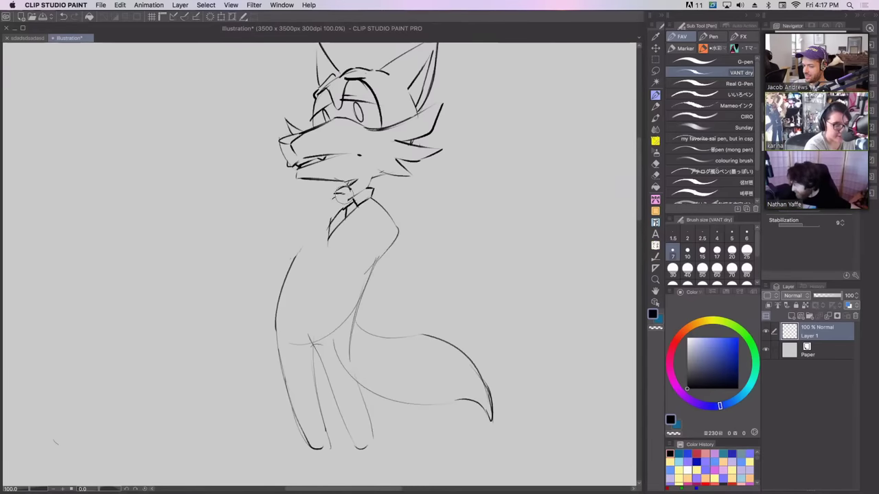
{"action": "mouse_move", "coordinate": [347, 192]}
{"action": "left_mouse_down"}
{"action": "mouse_move", "coordinate": [324, 217]}
{"action": "mouse_move", "coordinate": [329, 237]}
{"action": "mouse_move", "coordinate": [331, 227]}
{"action": "left_mouse_up"}
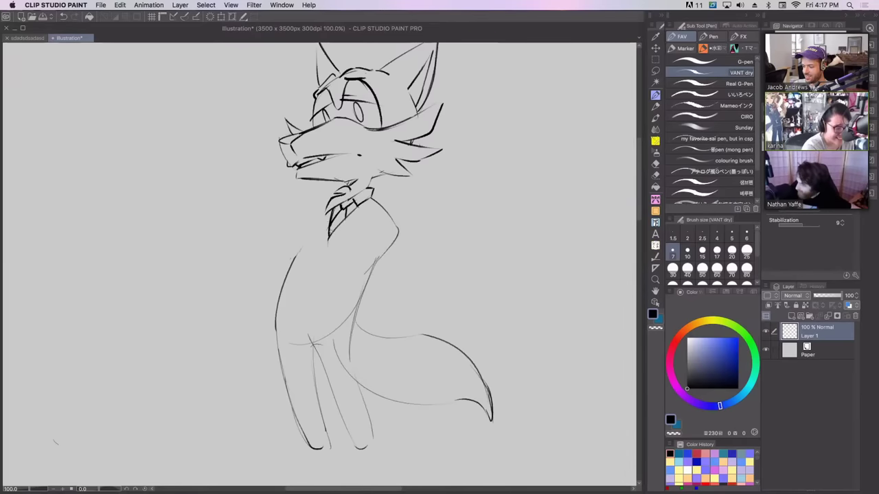
Step: Shade the tie dark and draw the vest's front edge, notched lower hem and back edge
{"action": "mouse_move", "coordinate": [334, 221]}
{"action": "left_mouse_down"}
{"action": "mouse_move", "coordinate": [328, 235]}
{"action": "mouse_move", "coordinate": [341, 219]}
{"action": "mouse_move", "coordinate": [280, 291]}
{"action": "mouse_move", "coordinate": [294, 321]}
{"action": "mouse_move", "coordinate": [356, 317]}
{"action": "left_mouse_up"}
{"action": "key", "text": "super+z"}
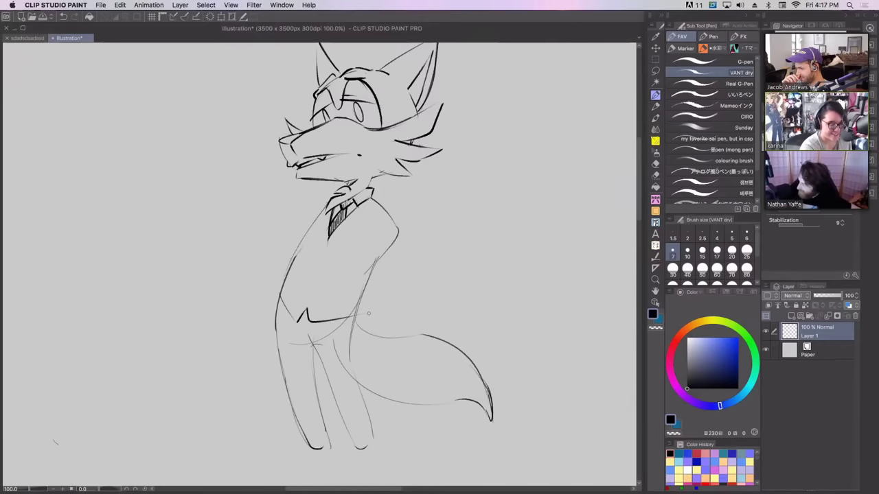
{"action": "left_click_drag", "start_coordinate": [358, 316], "coordinate": [365, 280]}
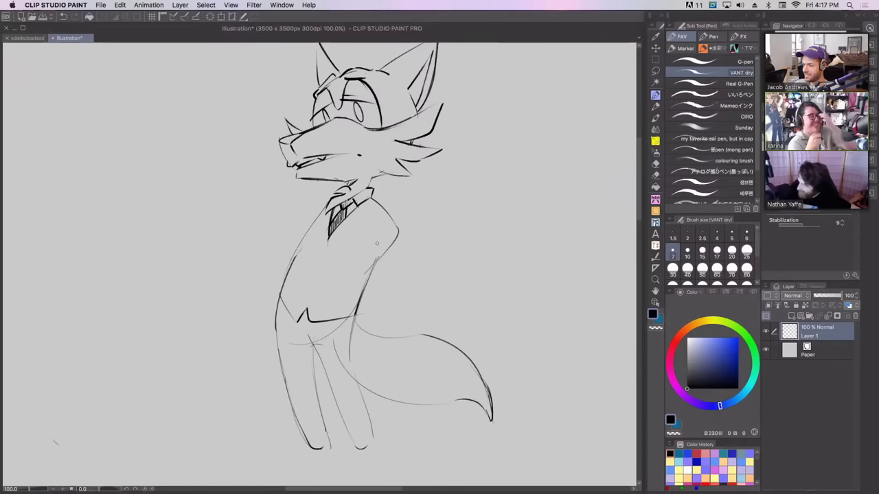
Step: Draw the far shoulder bulging slightly beyond the chest line and clean up the contour below the collar
{"action": "left_click_drag", "start_coordinate": [298, 237], "coordinate": [326, 207]}
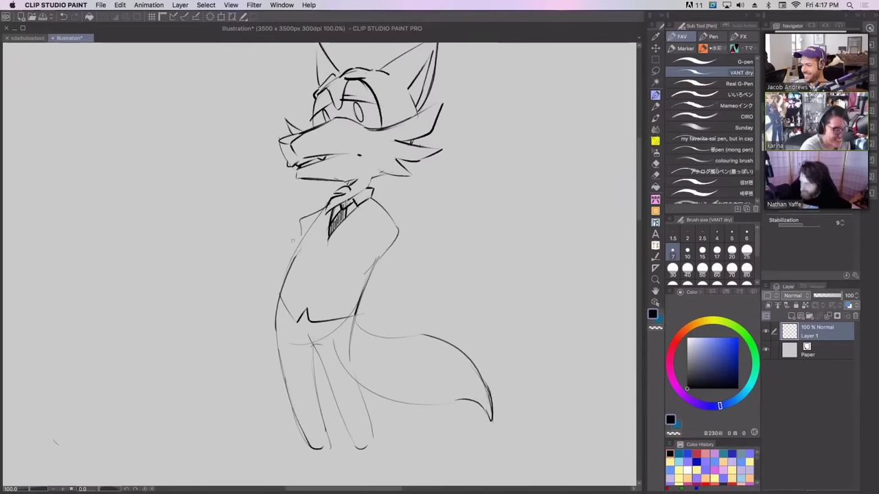
{"action": "key", "text": "super+z"}
{"action": "mouse_move", "coordinate": [291, 269]}
{"action": "left_mouse_down"}
{"action": "mouse_move", "coordinate": [304, 224]}
{"action": "mouse_move", "coordinate": [328, 201]}
{"action": "mouse_move", "coordinate": [308, 240]}
{"action": "mouse_move", "coordinate": [313, 222]}
{"action": "left_mouse_up"}
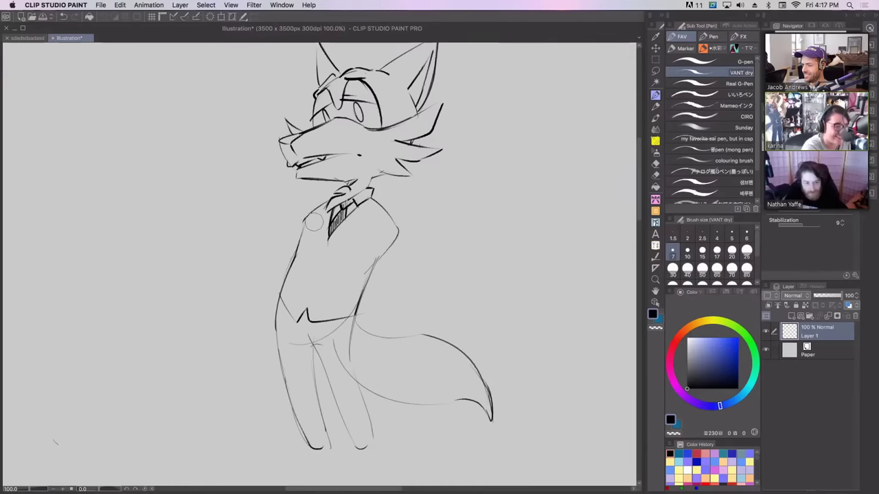
{"action": "mouse_move", "coordinate": [397, 241]}
{"action": "left_mouse_down"}
{"action": "mouse_move", "coordinate": [424, 309]}
{"action": "mouse_move", "coordinate": [409, 254]}
{"action": "mouse_move", "coordinate": [436, 310]}
{"action": "left_mouse_up"}
{"action": "key", "text": "super+z"}
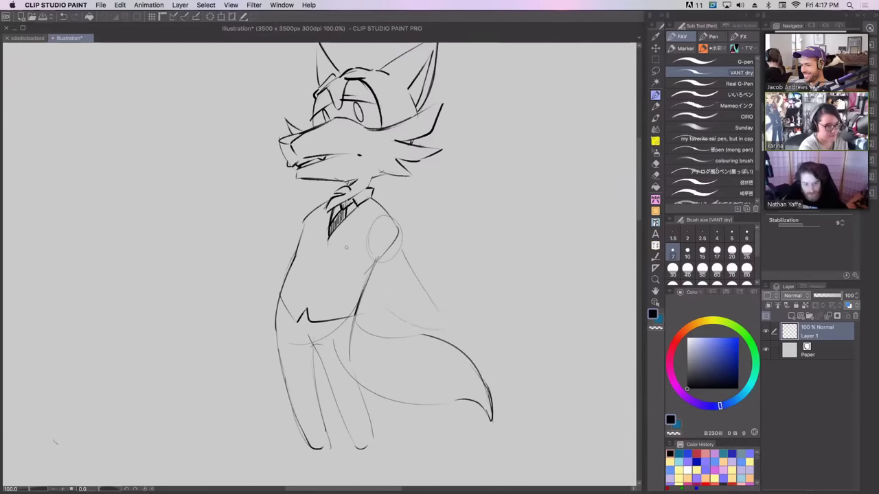
{"action": "key", "text": "super+z"}
{"action": "key", "text": "super+z"}
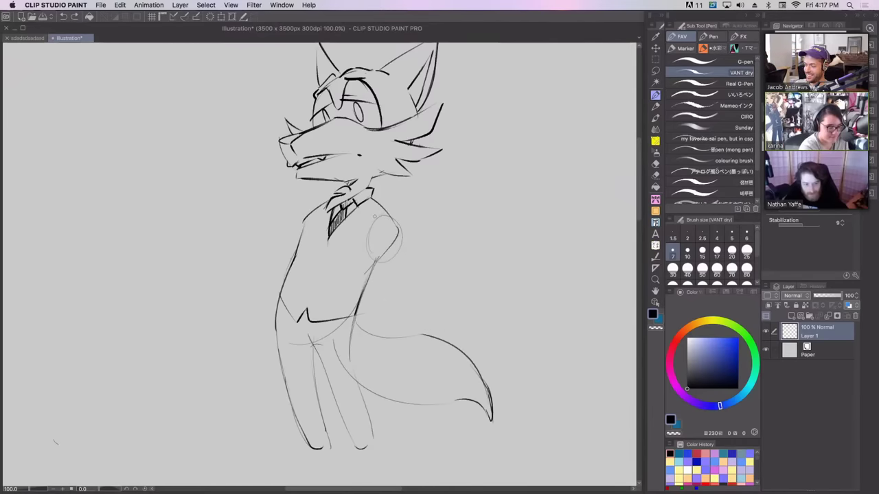
{"action": "key", "text": "super+z"}
Step: Sketch the near arm hanging from a round shoulder to the elbow, and rough in the far upper arm
{"action": "left_click_drag", "start_coordinate": [401, 211], "coordinate": [412, 279]}
{"action": "left_click_drag", "start_coordinate": [367, 251], "coordinate": [390, 305]}
{"action": "left_click_drag", "start_coordinate": [392, 314], "coordinate": [417, 310]}
{"action": "left_click_drag", "start_coordinate": [300, 234], "coordinate": [265, 307]}
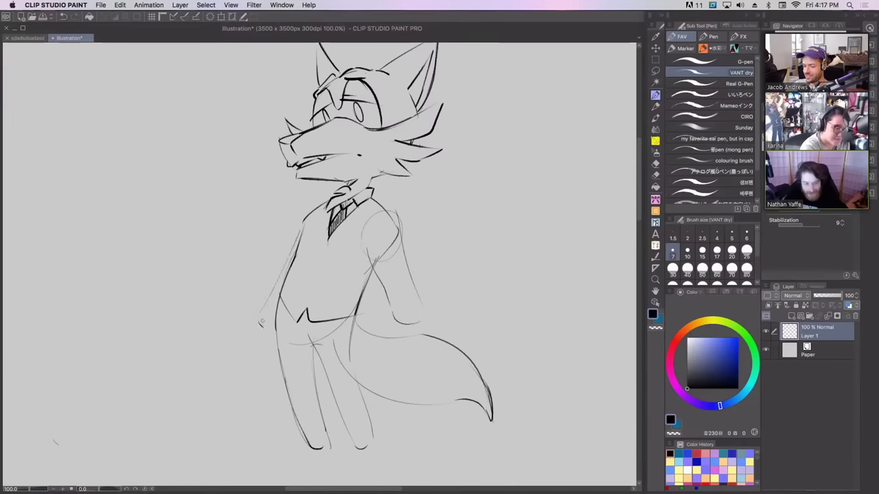
{"action": "key", "text": "super+z"}
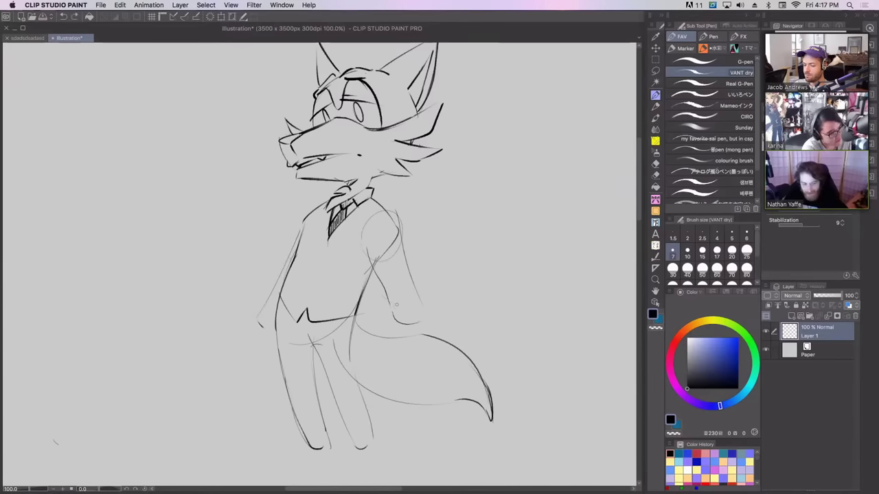
Step: Block in the near hand as a circle over the torso and outline it with a pointing finger and a thick glove cuff
{"action": "left_click_drag", "start_coordinate": [395, 303], "coordinate": [415, 311]}
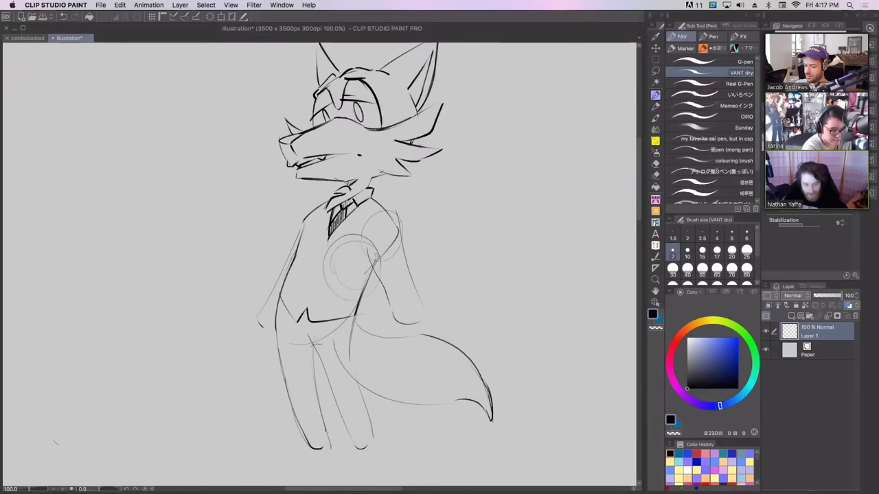
{"action": "mouse_move", "coordinate": [377, 241]}
{"action": "left_mouse_down"}
{"action": "mouse_move", "coordinate": [303, 258]}
{"action": "mouse_move", "coordinate": [341, 300]}
{"action": "mouse_move", "coordinate": [366, 300]}
{"action": "mouse_move", "coordinate": [393, 266]}
{"action": "mouse_move", "coordinate": [378, 298]}
{"action": "left_mouse_up"}
{"action": "mouse_move", "coordinate": [249, 267]}
{"action": "left_mouse_down"}
{"action": "mouse_move", "coordinate": [280, 242]}
{"action": "mouse_move", "coordinate": [301, 240]}
{"action": "mouse_move", "coordinate": [280, 271]}
{"action": "mouse_move", "coordinate": [287, 290]}
{"action": "mouse_move", "coordinate": [275, 328]}
{"action": "mouse_move", "coordinate": [251, 333]}
{"action": "mouse_move", "coordinate": [242, 306]}
{"action": "left_mouse_up"}
{"action": "key", "text": "super+z"}
{"action": "key", "text": "super+z"}
{"action": "key", "text": "super+z"}
{"action": "key", "text": "super+z"}
{"action": "key", "text": "super+z"}
{"action": "key", "text": "super+z"}
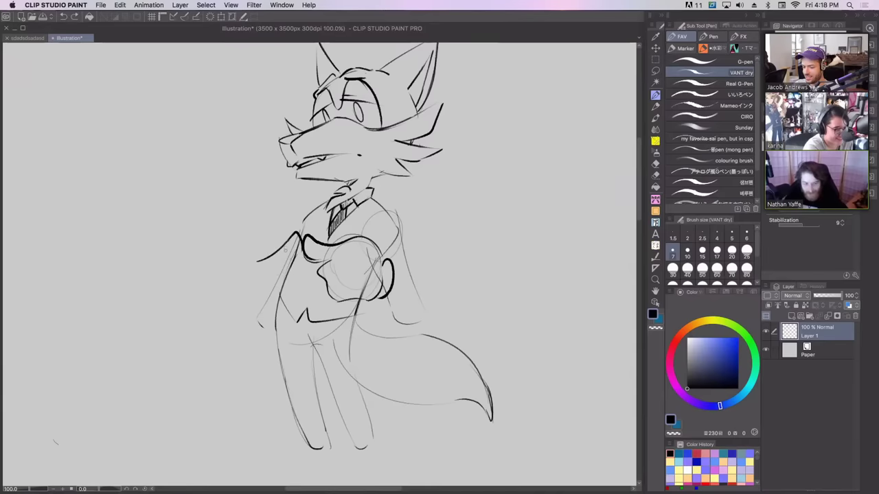
Step: Sketch the far hand as a round fist with its wrist, and erase the construction circle inside the near hand
{"action": "mouse_move", "coordinate": [302, 253]}
{"action": "left_mouse_down"}
{"action": "mouse_move", "coordinate": [280, 265]}
{"action": "mouse_move", "coordinate": [284, 277]}
{"action": "mouse_move", "coordinate": [258, 305]}
{"action": "mouse_move", "coordinate": [246, 253]}
{"action": "mouse_move", "coordinate": [274, 247]}
{"action": "mouse_move", "coordinate": [266, 259]}
{"action": "left_mouse_up"}
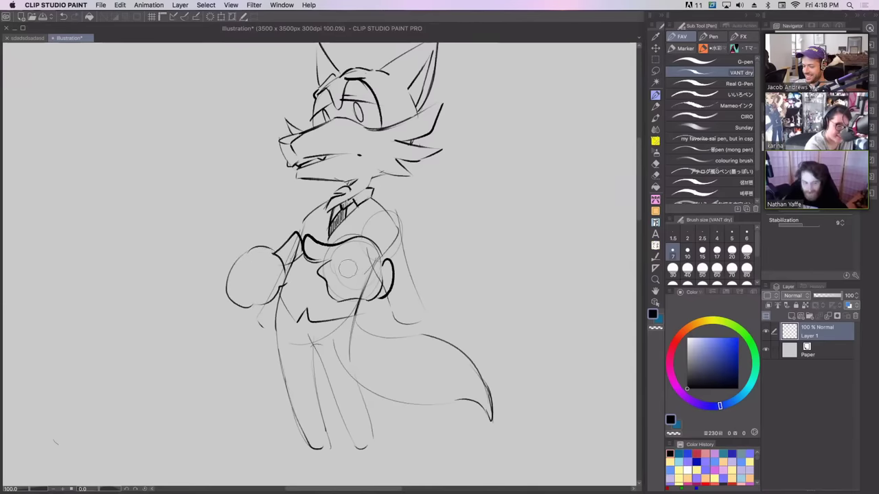
{"action": "left_click_drag", "start_coordinate": [375, 259], "coordinate": [361, 289]}
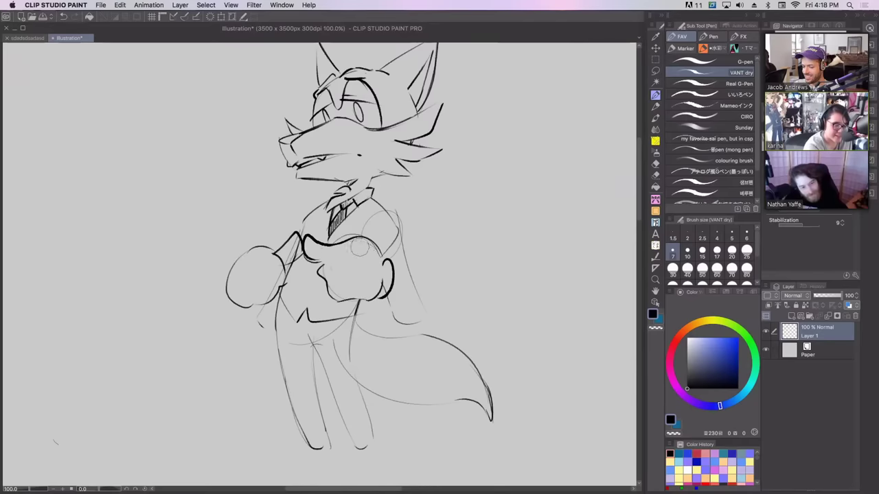
{"action": "mouse_move", "coordinate": [229, 269]}
{"action": "left_mouse_down"}
{"action": "mouse_move", "coordinate": [232, 303]}
{"action": "mouse_move", "coordinate": [263, 315]}
{"action": "left_mouse_up"}
{"action": "key", "text": "ctrl+z"}
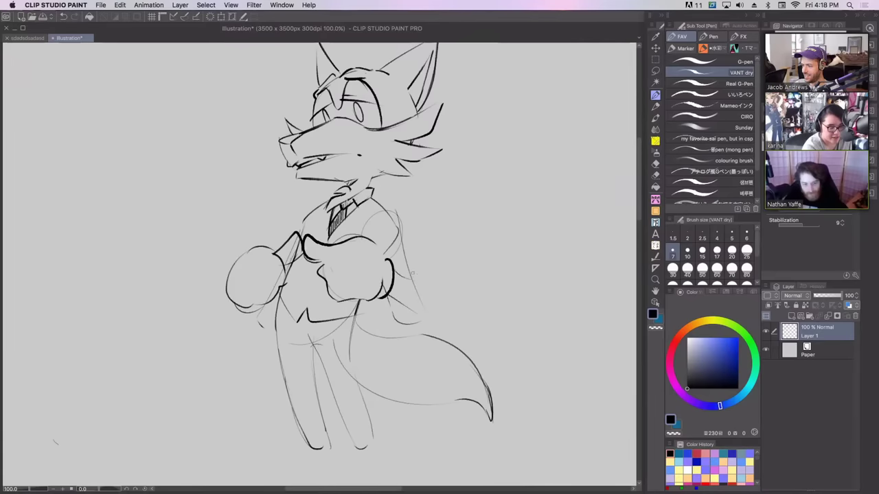
Step: Erase the near arm's construction lines and try out new curves for its shoulder and elbow
{"action": "mouse_move", "coordinate": [412, 272]}
{"action": "left_mouse_down"}
{"action": "mouse_move", "coordinate": [437, 299]}
{"action": "mouse_move", "coordinate": [431, 312]}
{"action": "mouse_move", "coordinate": [397, 317]}
{"action": "mouse_move", "coordinate": [415, 290]}
{"action": "mouse_move", "coordinate": [385, 222]}
{"action": "mouse_move", "coordinate": [394, 249]}
{"action": "mouse_move", "coordinate": [392, 206]}
{"action": "left_mouse_up"}
{"action": "left_click_drag", "start_coordinate": [373, 241], "coordinate": [388, 259]}
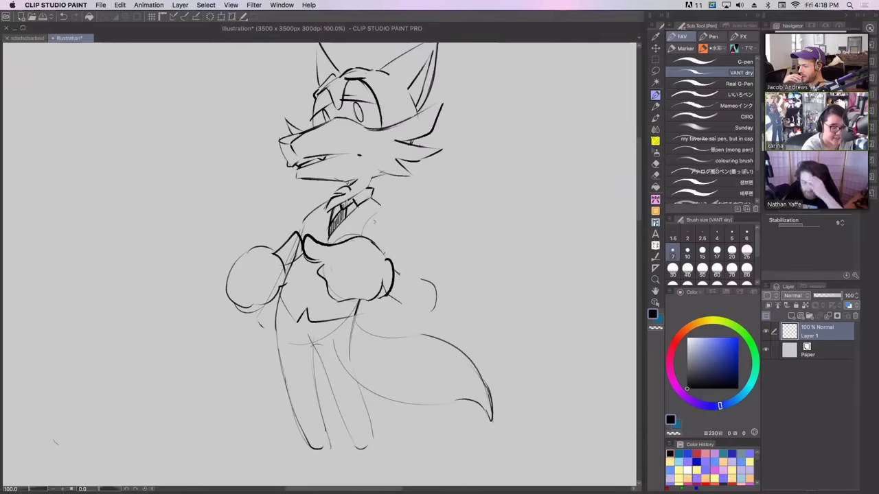
{"action": "mouse_move", "coordinate": [373, 211]}
{"action": "left_mouse_down"}
{"action": "mouse_move", "coordinate": [359, 236]}
{"action": "mouse_move", "coordinate": [379, 206]}
{"action": "mouse_move", "coordinate": [408, 222]}
{"action": "left_mouse_up"}
{"action": "key", "text": "super+z"}
{"action": "key", "text": "super+z"}
{"action": "key", "text": "super+z"}
{"action": "key", "text": "super+z"}
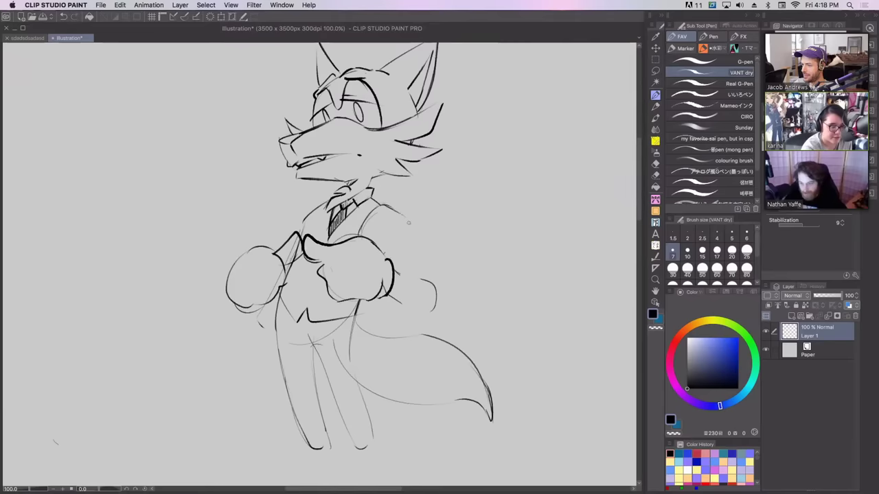
{"action": "key", "text": "super+z"}
{"action": "key", "text": "super+y"}
{"action": "key", "text": "super+z"}
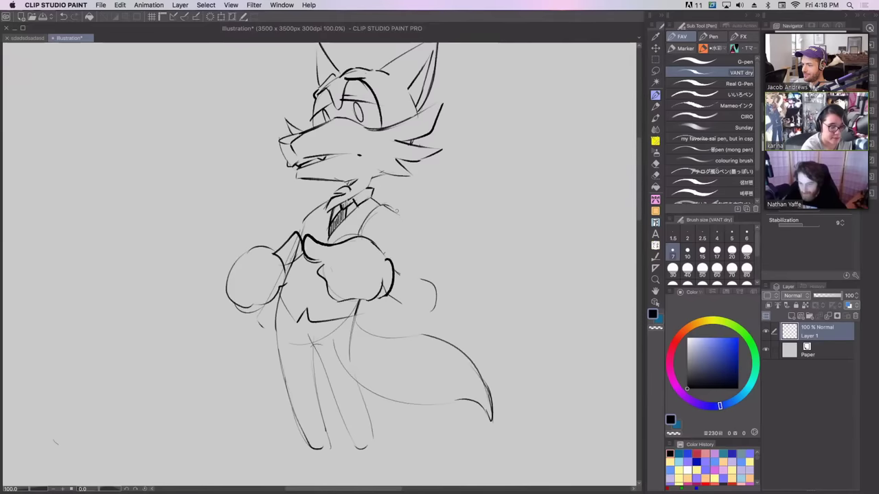
{"action": "key", "text": "super+z"}
Step: Draw the near arm's sleeve from shoulder to elbow, with a folded cuff and a jagged fur edge under the forearm
{"action": "mouse_move", "coordinate": [381, 204]}
{"action": "left_mouse_down"}
{"action": "mouse_move", "coordinate": [403, 212]}
{"action": "mouse_move", "coordinate": [422, 269]}
{"action": "mouse_move", "coordinate": [394, 269]}
{"action": "mouse_move", "coordinate": [429, 277]}
{"action": "mouse_move", "coordinate": [418, 258]}
{"action": "mouse_move", "coordinate": [432, 283]}
{"action": "mouse_move", "coordinate": [433, 311]}
{"action": "mouse_move", "coordinate": [406, 306]}
{"action": "mouse_move", "coordinate": [426, 308]}
{"action": "mouse_move", "coordinate": [440, 291]}
{"action": "left_mouse_up"}
{"action": "key", "text": "super+z"}
{"action": "key", "text": "super+z"}
{"action": "left_click_drag", "start_coordinate": [435, 290], "coordinate": [440, 299]}
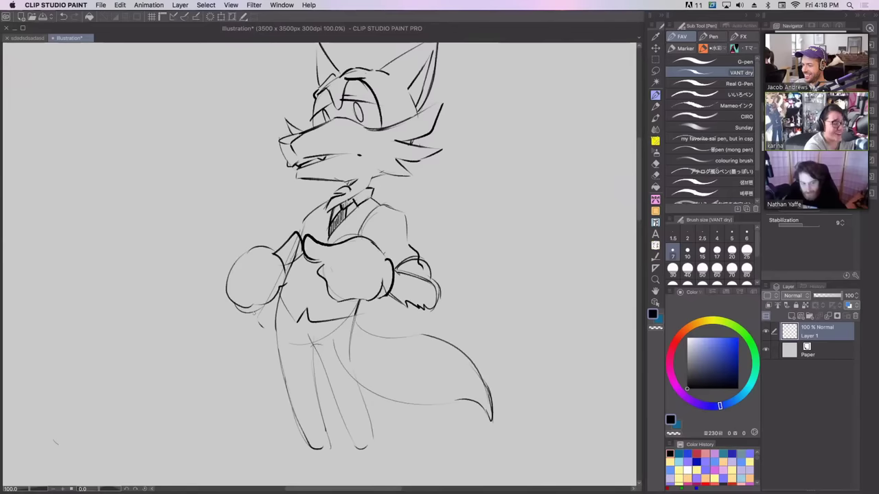
{"action": "left_click_drag", "start_coordinate": [255, 313], "coordinate": [275, 302]}
{"action": "key", "text": "super+z"}
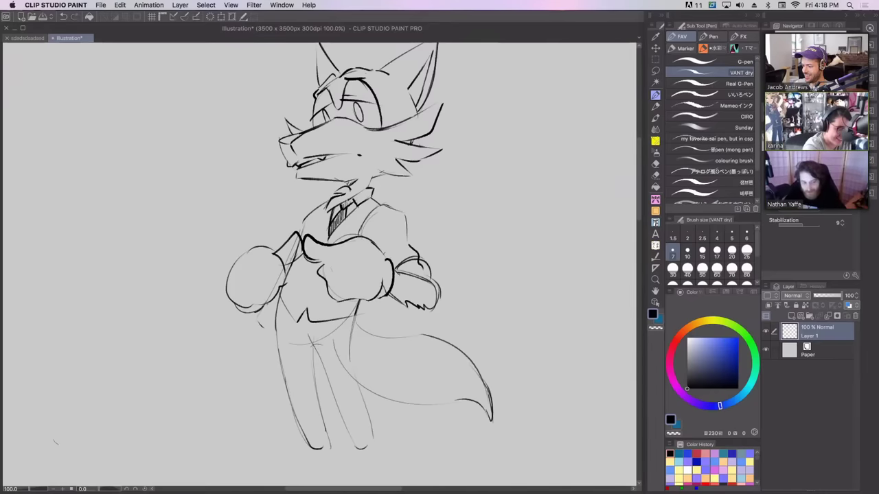
{"action": "left_click_drag", "start_coordinate": [255, 312], "coordinate": [275, 309]}
{"action": "key", "text": "ctrl+z"}
{"action": "key", "text": "ctrl+z"}
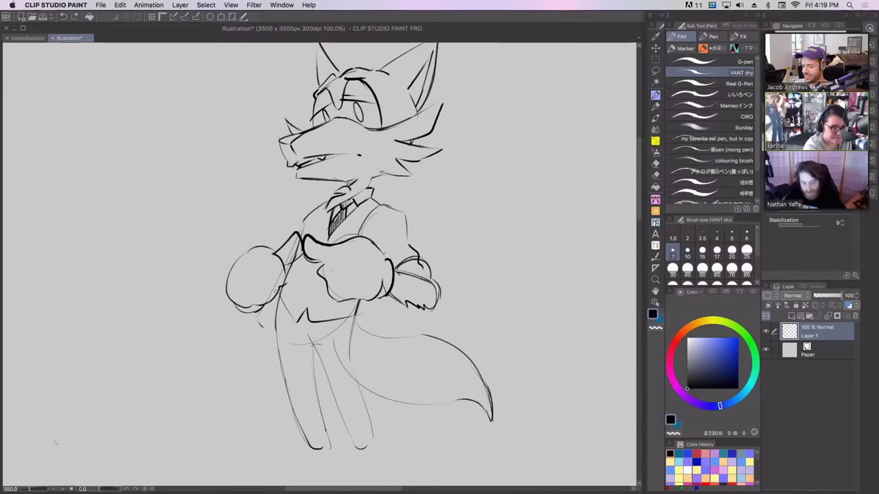
Step: Replace the jagged fur edge under the near forearm with a smooth rounded elbow, and darken the near shoulder's curve
{"action": "left_click_drag", "start_coordinate": [396, 295], "coordinate": [437, 313]}
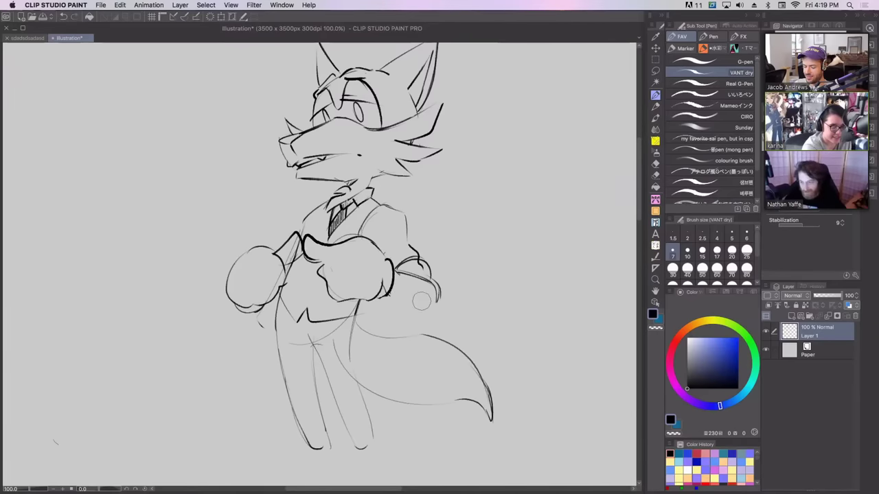
{"action": "mouse_move", "coordinate": [387, 295]}
{"action": "left_mouse_down"}
{"action": "mouse_move", "coordinate": [422, 313]}
{"action": "mouse_move", "coordinate": [442, 294]}
{"action": "mouse_move", "coordinate": [438, 282]}
{"action": "left_mouse_up"}
{"action": "key", "text": "ctrl+z"}
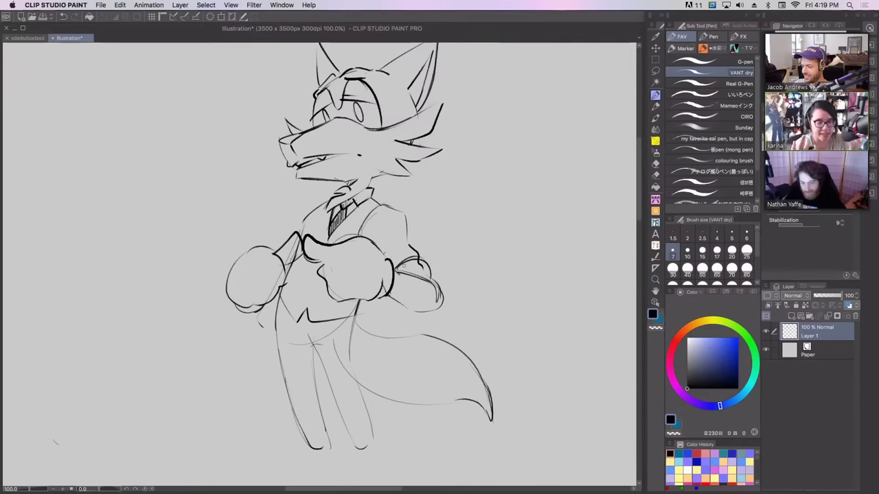
{"action": "left_click_drag", "start_coordinate": [381, 215], "coordinate": [405, 231]}
{"action": "left_click_drag", "start_coordinate": [379, 230], "coordinate": [382, 250]}
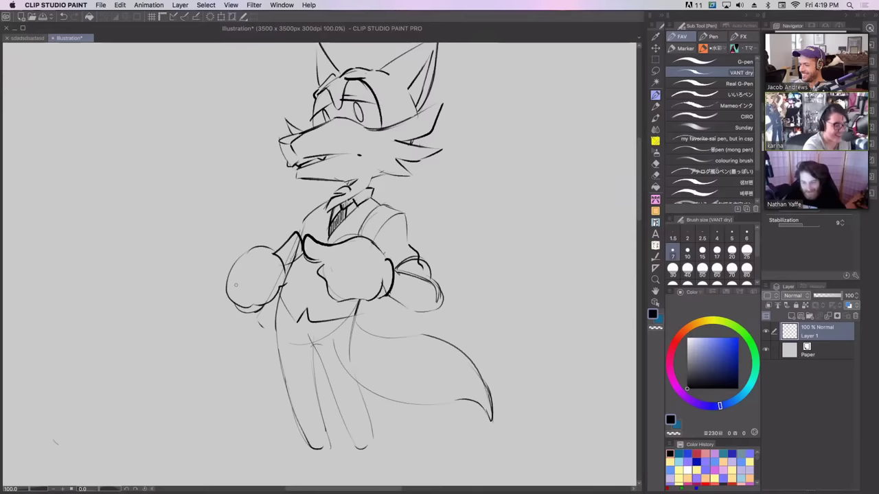
Step: Draw darker contours for both legs over the construction lines, with wrinkled folds at the knees
{"action": "mouse_move", "coordinate": [264, 311]}
{"action": "left_mouse_down"}
{"action": "mouse_move", "coordinate": [277, 305]}
{"action": "mouse_move", "coordinate": [238, 314]}
{"action": "mouse_move", "coordinate": [276, 301]}
{"action": "mouse_move", "coordinate": [277, 344]}
{"action": "left_mouse_up"}
{"action": "key", "text": "super+z"}
{"action": "left_click_drag", "start_coordinate": [278, 301], "coordinate": [277, 389]}
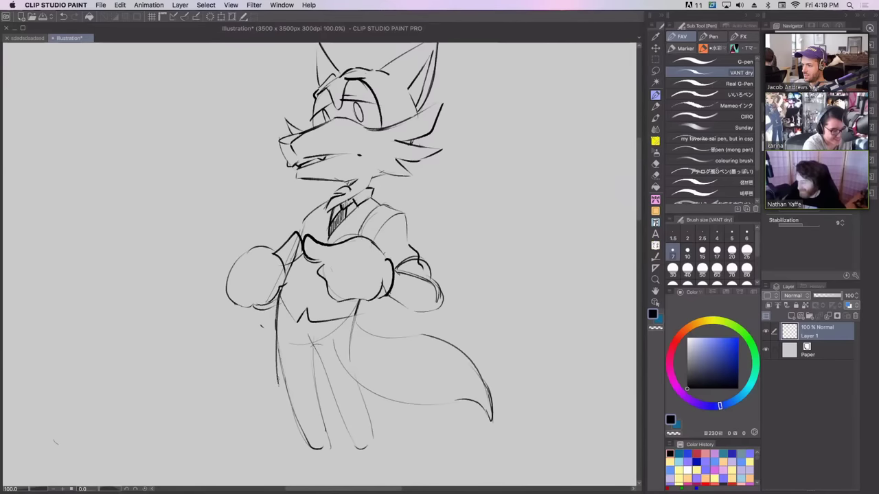
{"action": "key", "text": "super+z"}
{"action": "mouse_move", "coordinate": [277, 295]}
{"action": "left_mouse_down"}
{"action": "mouse_move", "coordinate": [274, 362]}
{"action": "mouse_move", "coordinate": [302, 427]}
{"action": "mouse_move", "coordinate": [321, 405]}
{"action": "mouse_move", "coordinate": [318, 356]}
{"action": "mouse_move", "coordinate": [363, 466]}
{"action": "mouse_move", "coordinate": [367, 410]}
{"action": "left_mouse_up"}
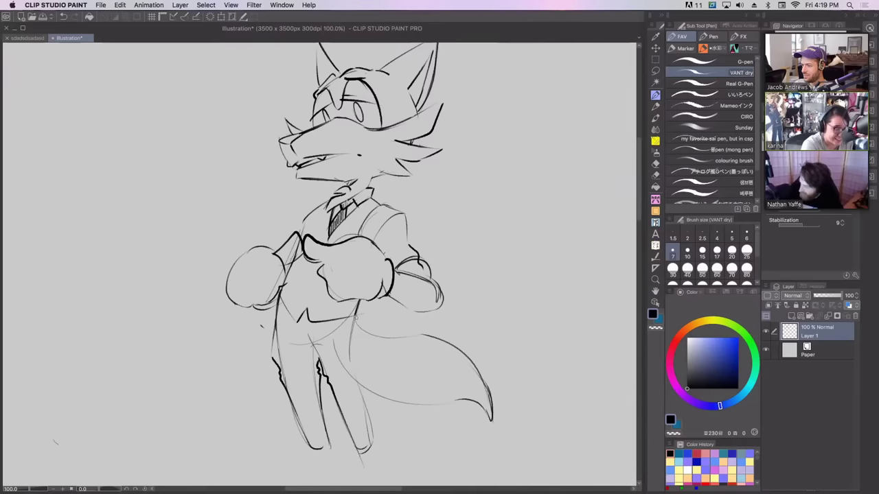
{"action": "left_click_drag", "start_coordinate": [356, 317], "coordinate": [371, 450]}
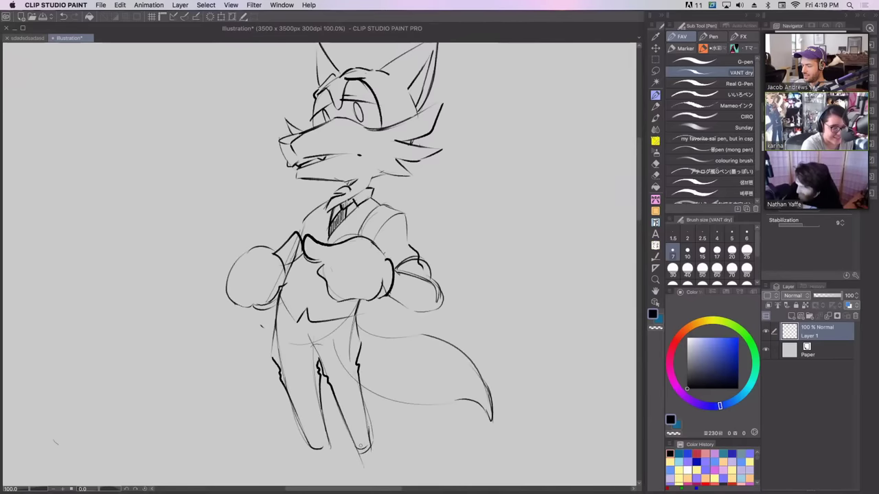
Step: Add a curled finger line along the top of the near hand, and draw the far hand's fingers and thumb
{"action": "left_click_drag", "start_coordinate": [464, 276], "coordinate": [482, 311]}
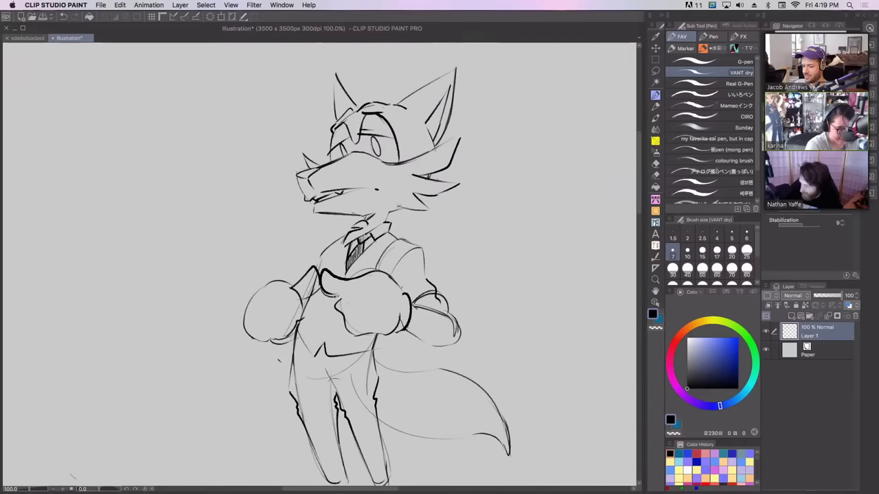
{"action": "left_click_drag", "start_coordinate": [363, 276], "coordinate": [350, 268]}
{"action": "mouse_move", "coordinate": [348, 268]}
{"action": "left_mouse_down"}
{"action": "mouse_move", "coordinate": [349, 278]}
{"action": "mouse_move", "coordinate": [371, 273]}
{"action": "left_mouse_up"}
{"action": "key", "text": "ctrl+z"}
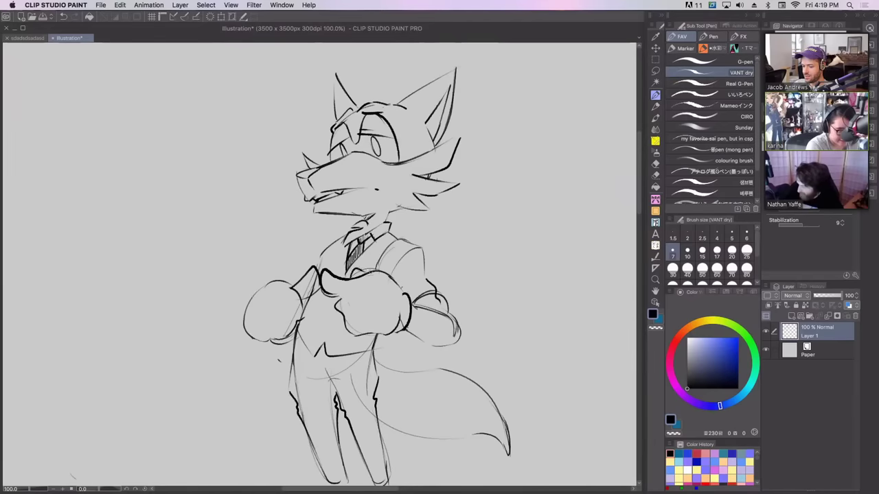
{"action": "mouse_move", "coordinate": [280, 283]}
{"action": "left_mouse_down"}
{"action": "mouse_move", "coordinate": [303, 270]}
{"action": "mouse_move", "coordinate": [295, 296]}
{"action": "mouse_move", "coordinate": [301, 272]}
{"action": "mouse_move", "coordinate": [312, 295]}
{"action": "mouse_move", "coordinate": [305, 315]}
{"action": "mouse_move", "coordinate": [361, 289]}
{"action": "left_mouse_up"}
{"action": "key", "text": "ctrl+z"}
{"action": "key", "text": "ctrl+z"}
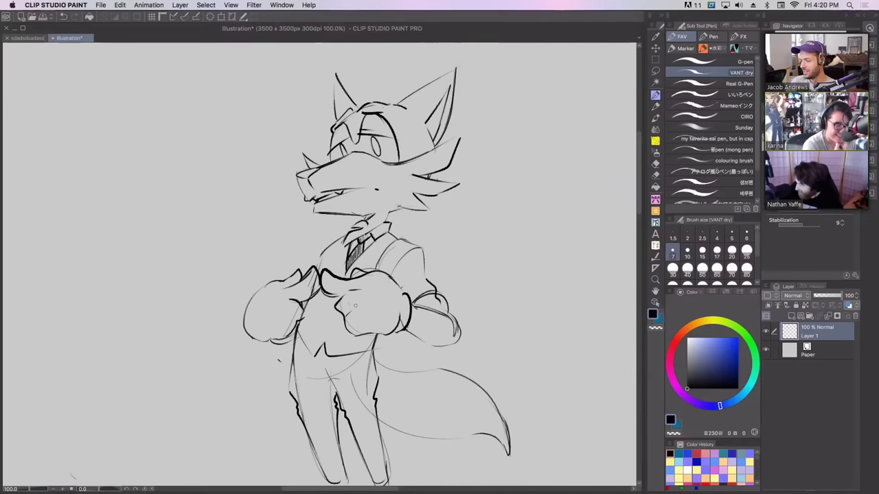
Step: Reshape the back of the far hand into a narrower curve, and redraw the underside of the near forearm
{"action": "mouse_move", "coordinate": [264, 287]}
{"action": "left_mouse_down"}
{"action": "mouse_move", "coordinate": [254, 325]}
{"action": "mouse_move", "coordinate": [267, 339]}
{"action": "mouse_move", "coordinate": [266, 286]}
{"action": "left_mouse_up"}
{"action": "key", "text": "ctrl+z"}
{"action": "key", "text": "ctrl+z"}
{"action": "key", "text": "ctrl+z"}
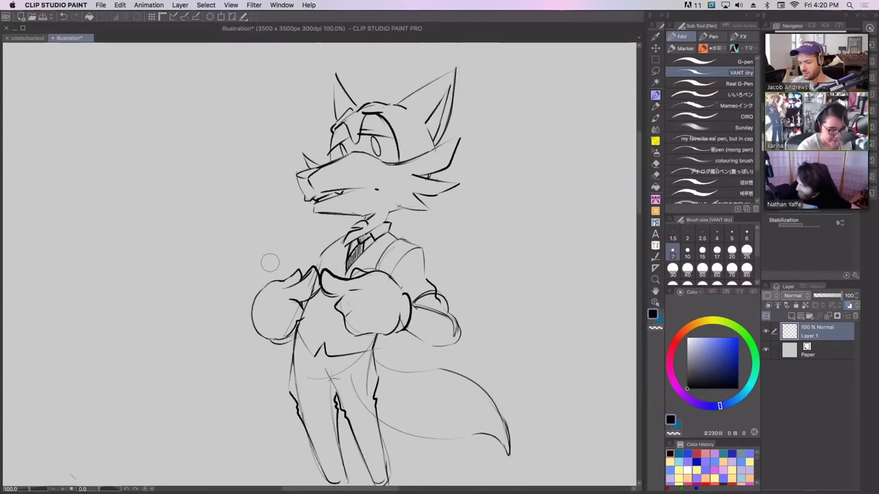
{"action": "left_click_drag", "start_coordinate": [405, 328], "coordinate": [439, 347]}
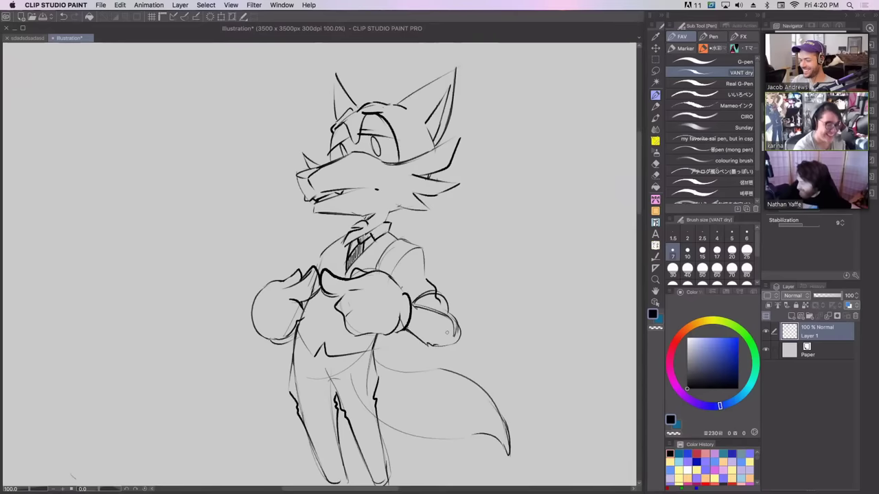
{"action": "left_click_drag", "start_coordinate": [252, 313], "coordinate": [257, 336]}
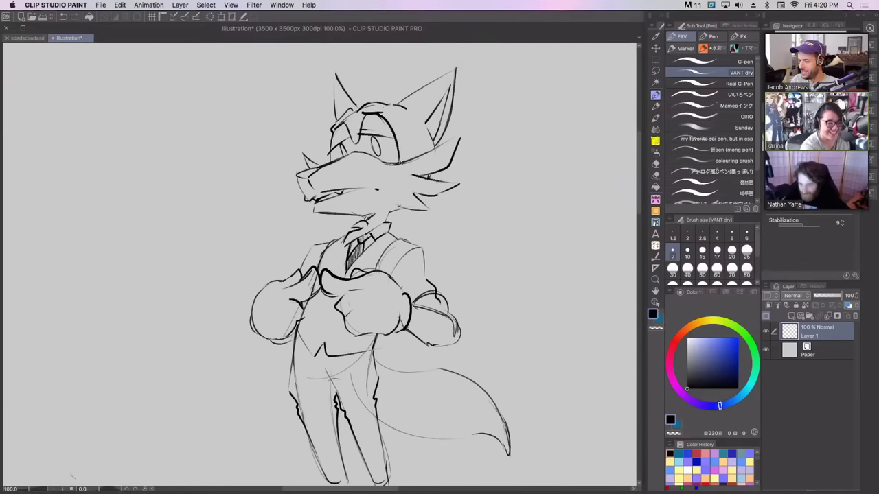
Step: Block in the far foot as a long pointed shoe below the leg, with a rounded ankle opening and a heel
{"action": "scroll", "coordinate": [342, 365], "scroll_direction": "down", "scroll_amount": 5}
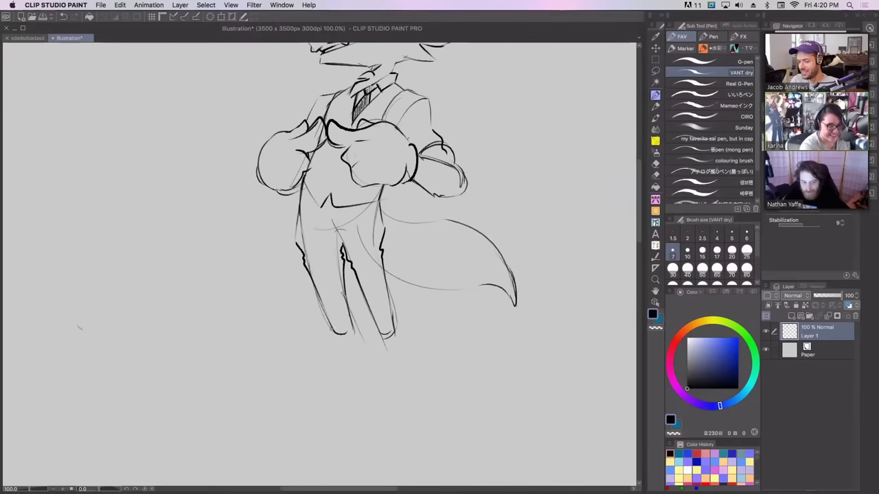
{"action": "mouse_move", "coordinate": [339, 376]}
{"action": "left_mouse_down"}
{"action": "mouse_move", "coordinate": [326, 401]}
{"action": "mouse_move", "coordinate": [265, 438]}
{"action": "left_mouse_up"}
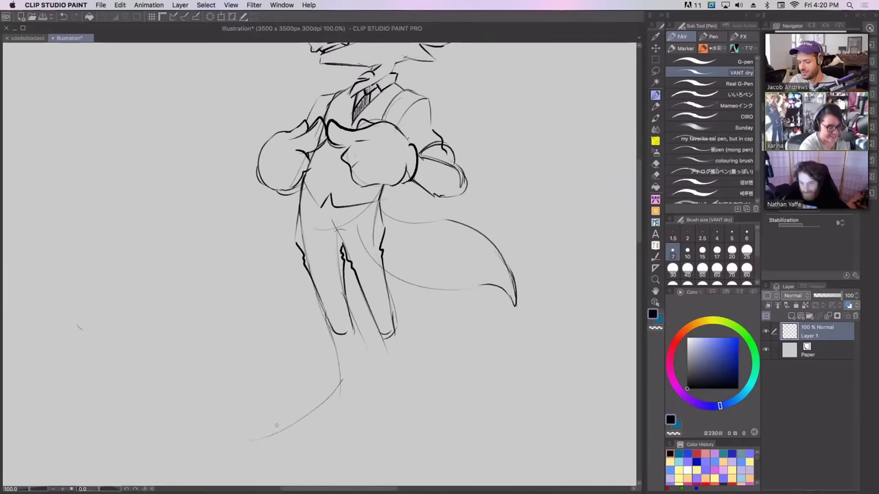
{"action": "left_click_drag", "start_coordinate": [311, 394], "coordinate": [254, 447]}
{"action": "left_click_drag", "start_coordinate": [338, 364], "coordinate": [382, 397]}
{"action": "mouse_move", "coordinate": [242, 437]}
{"action": "left_mouse_down"}
{"action": "mouse_move", "coordinate": [295, 457]}
{"action": "mouse_move", "coordinate": [318, 452]}
{"action": "left_mouse_up"}
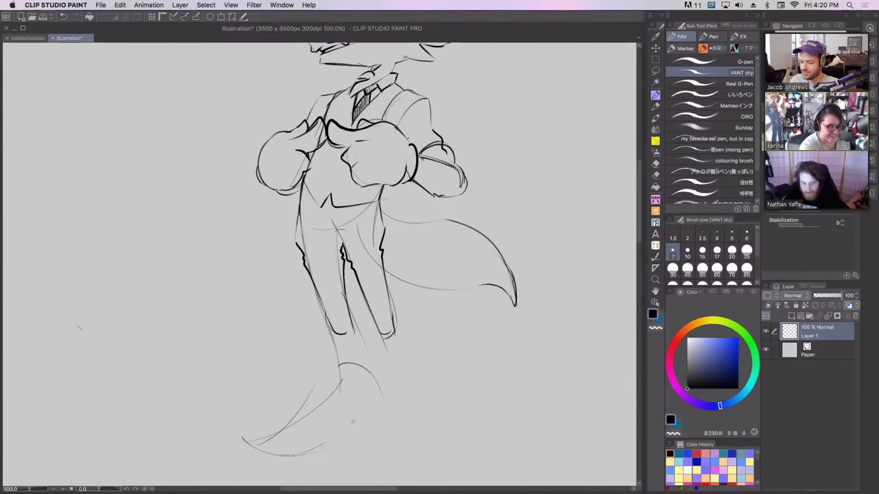
{"action": "mouse_move", "coordinate": [252, 433]}
{"action": "left_mouse_down"}
{"action": "mouse_move", "coordinate": [336, 444]}
{"action": "mouse_move", "coordinate": [326, 441]}
{"action": "mouse_move", "coordinate": [390, 425]}
{"action": "mouse_move", "coordinate": [399, 431]}
{"action": "mouse_move", "coordinate": [357, 427]}
{"action": "mouse_move", "coordinate": [389, 437]}
{"action": "left_mouse_up"}
{"action": "left_click_drag", "start_coordinate": [374, 371], "coordinate": [389, 409]}
{"action": "left_click_drag", "start_coordinate": [378, 377], "coordinate": [390, 434]}
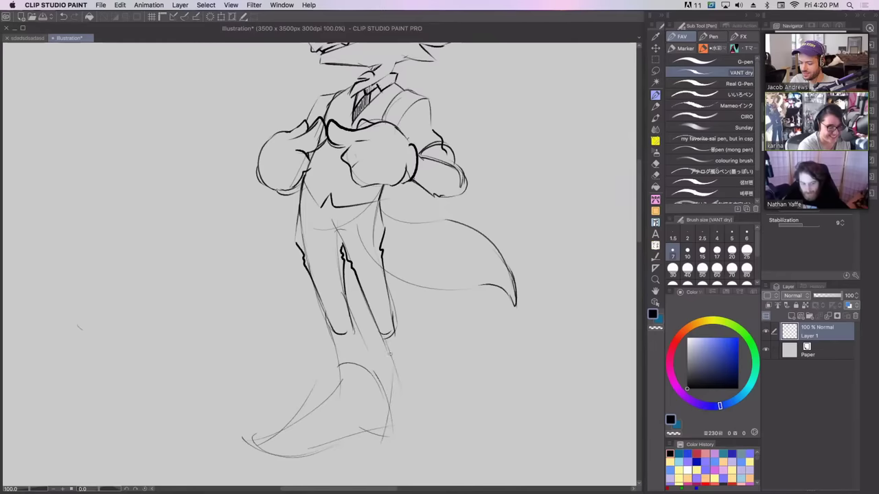
Step: Block in the near foot as a tall front-facing shoe beside the first, and extend the near leg down to it
{"action": "left_click_drag", "start_coordinate": [397, 350], "coordinate": [438, 399]}
{"action": "mouse_move", "coordinate": [368, 446]}
{"action": "left_mouse_down"}
{"action": "mouse_move", "coordinate": [416, 460]}
{"action": "mouse_move", "coordinate": [392, 465]}
{"action": "mouse_move", "coordinate": [417, 469]}
{"action": "mouse_move", "coordinate": [450, 446]}
{"action": "left_mouse_up"}
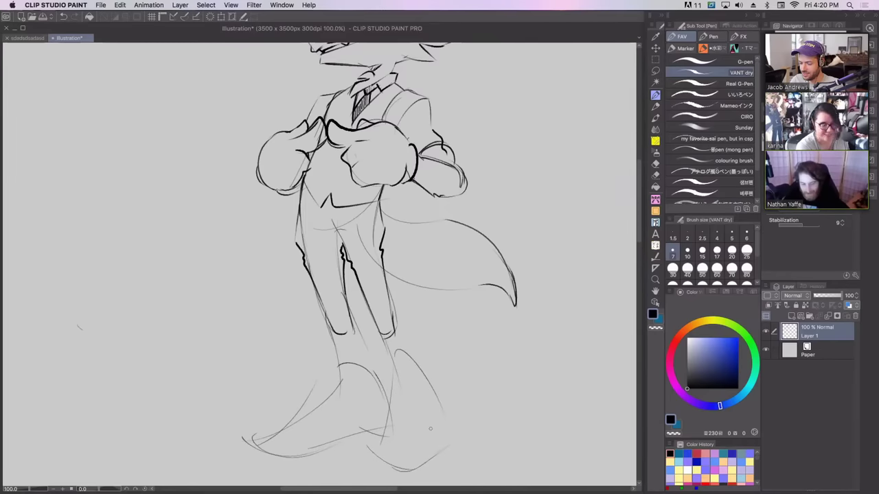
{"action": "left_click_drag", "start_coordinate": [381, 419], "coordinate": [370, 450]}
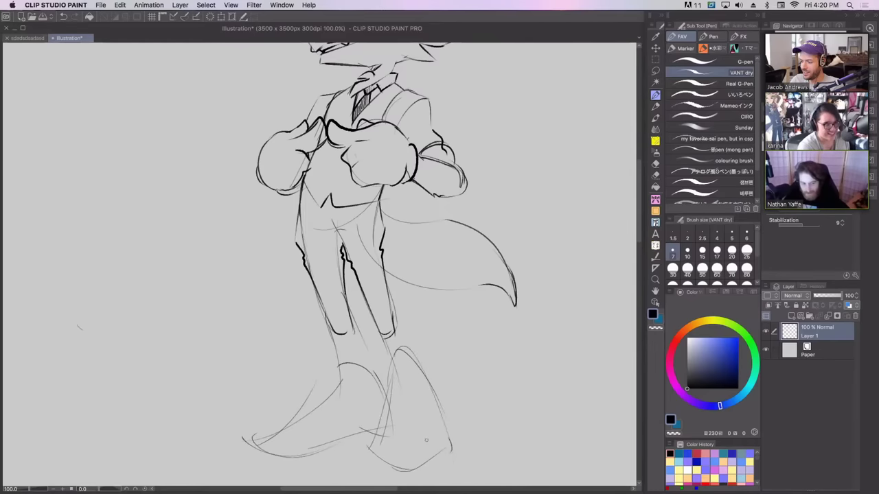
{"action": "left_click_drag", "start_coordinate": [481, 306], "coordinate": [517, 365]}
{"action": "key", "text": "super+minus"}
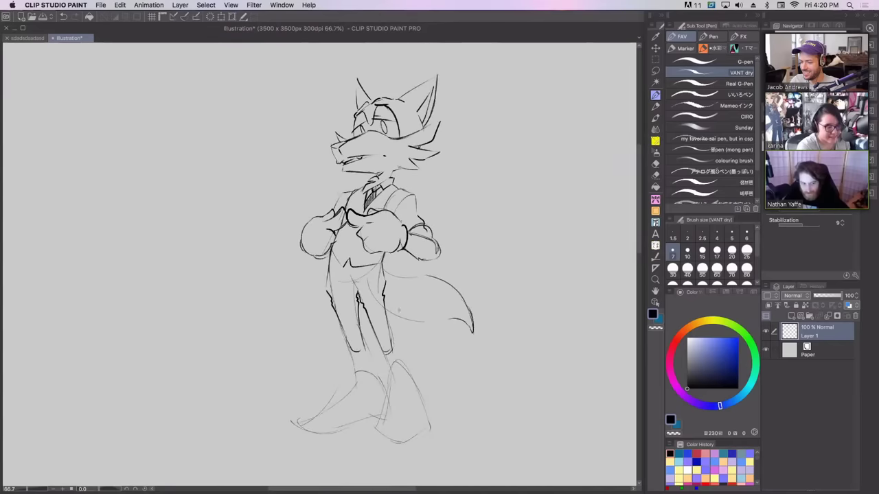
{"action": "left_click_drag", "start_coordinate": [387, 313], "coordinate": [418, 387]}
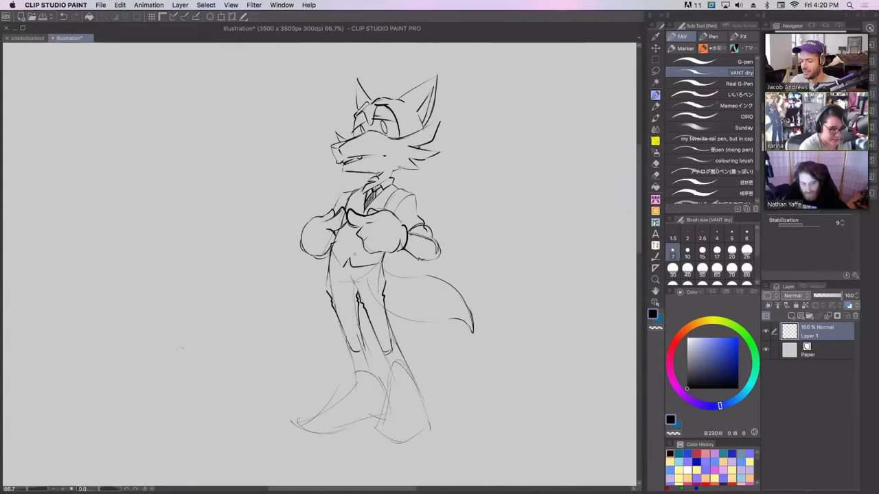
Step: Add the far elbow below the far hand, and detail the far shoe with an ankle collar, straps and a toe outline
{"action": "left_click_drag", "start_coordinate": [304, 252], "coordinate": [317, 267]}
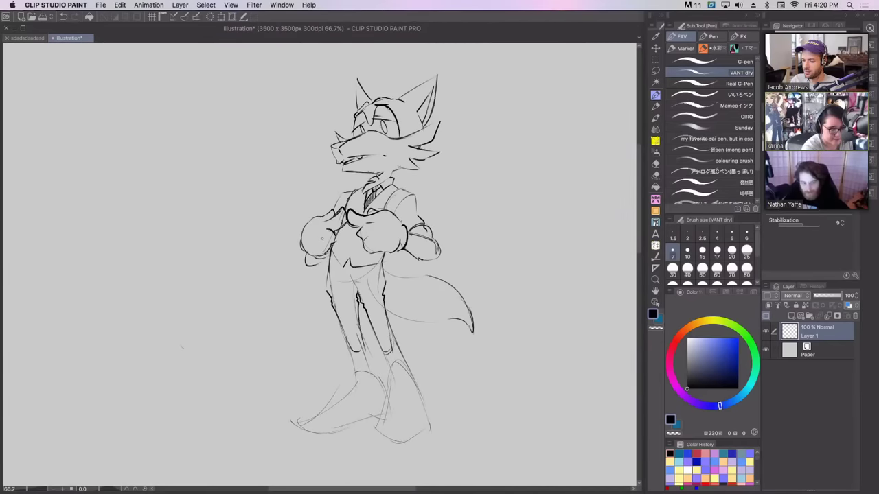
{"action": "mouse_move", "coordinate": [348, 376]}
{"action": "left_mouse_down"}
{"action": "mouse_move", "coordinate": [358, 368]}
{"action": "mouse_move", "coordinate": [382, 382]}
{"action": "mouse_move", "coordinate": [324, 401]}
{"action": "mouse_move", "coordinate": [359, 386]}
{"action": "left_mouse_up"}
{"action": "key", "text": "ctrl+z"}
{"action": "mouse_move", "coordinate": [350, 377]}
{"action": "left_mouse_down"}
{"action": "mouse_move", "coordinate": [323, 406]}
{"action": "mouse_move", "coordinate": [330, 411]}
{"action": "mouse_move", "coordinate": [358, 385]}
{"action": "left_mouse_up"}
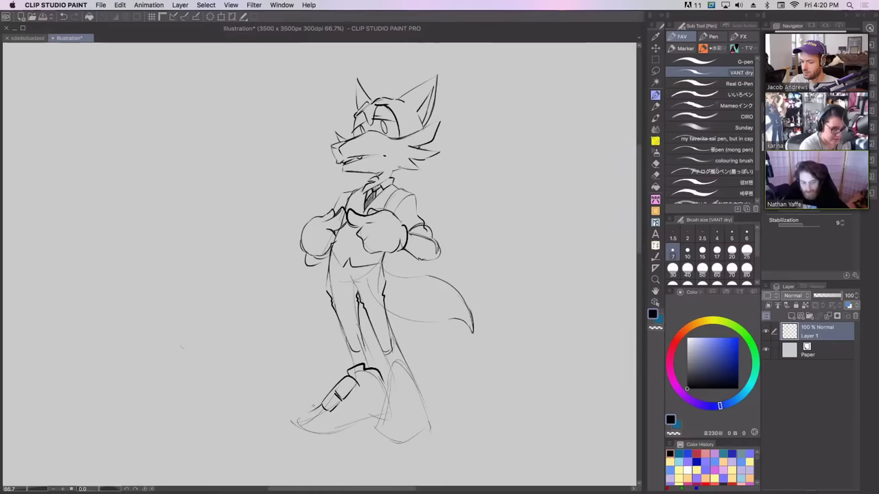
{"action": "mouse_move", "coordinate": [320, 407]}
{"action": "left_mouse_down"}
{"action": "mouse_move", "coordinate": [299, 427]}
{"action": "mouse_move", "coordinate": [299, 415]}
{"action": "mouse_move", "coordinate": [299, 426]}
{"action": "mouse_move", "coordinate": [349, 430]}
{"action": "left_mouse_up"}
{"action": "key", "text": "ctrl+z"}
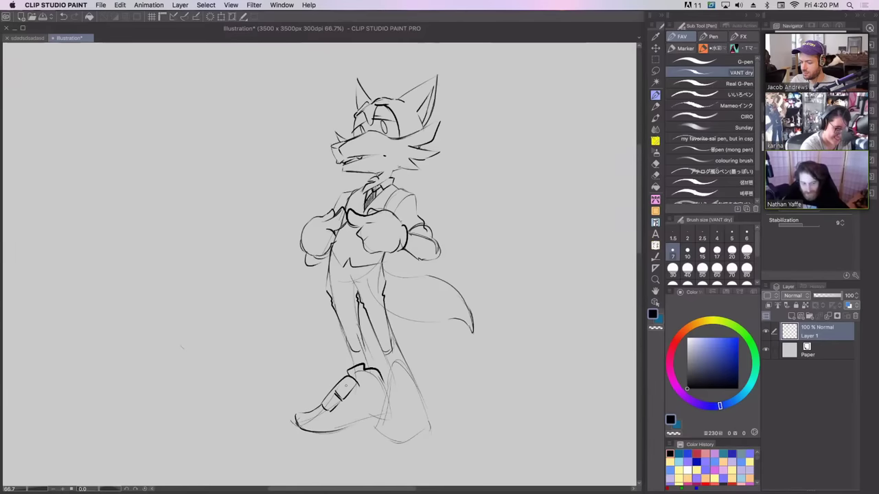
{"action": "key", "text": "super+z"}
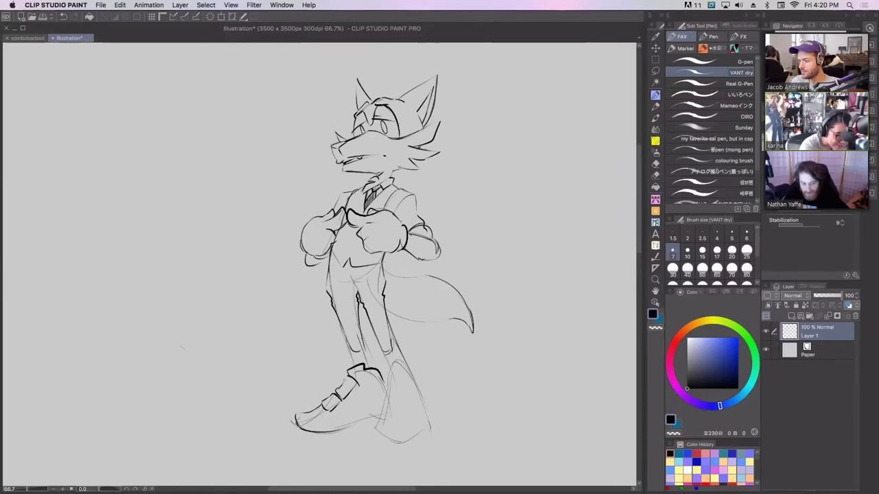
Step: Draw the far shoe's sole line, and outline the near shoe with an ankle collar, front straps and a rounded toe
{"action": "mouse_move", "coordinate": [324, 410]}
{"action": "left_mouse_down"}
{"action": "mouse_move", "coordinate": [335, 422]}
{"action": "mouse_move", "coordinate": [406, 397]}
{"action": "left_mouse_up"}
{"action": "mouse_move", "coordinate": [392, 412]}
{"action": "left_mouse_down"}
{"action": "mouse_move", "coordinate": [406, 410]}
{"action": "mouse_move", "coordinate": [412, 397]}
{"action": "mouse_move", "coordinate": [416, 411]}
{"action": "mouse_move", "coordinate": [405, 361]}
{"action": "mouse_move", "coordinate": [372, 435]}
{"action": "mouse_move", "coordinate": [428, 433]}
{"action": "left_mouse_up"}
{"action": "key", "text": "super+z"}
{"action": "key", "text": "super+z"}
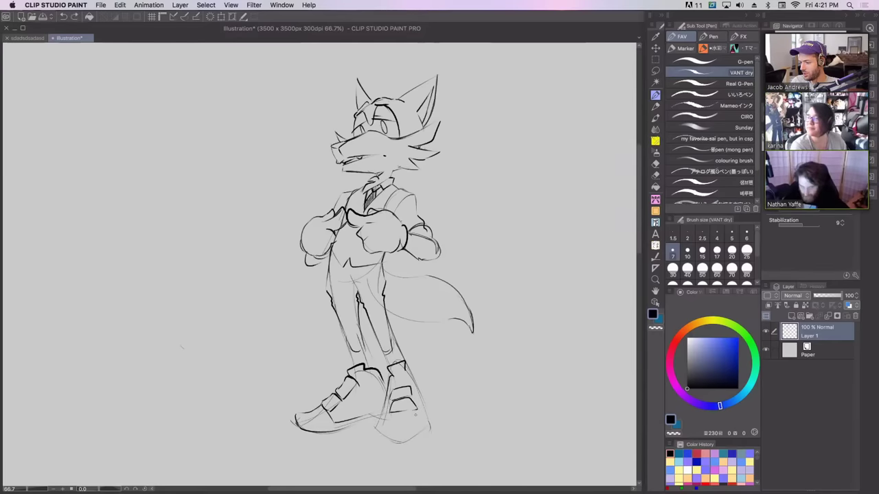
{"action": "mouse_move", "coordinate": [386, 407]}
{"action": "left_mouse_down"}
{"action": "mouse_move", "coordinate": [376, 438]}
{"action": "mouse_move", "coordinate": [403, 443]}
{"action": "left_mouse_up"}
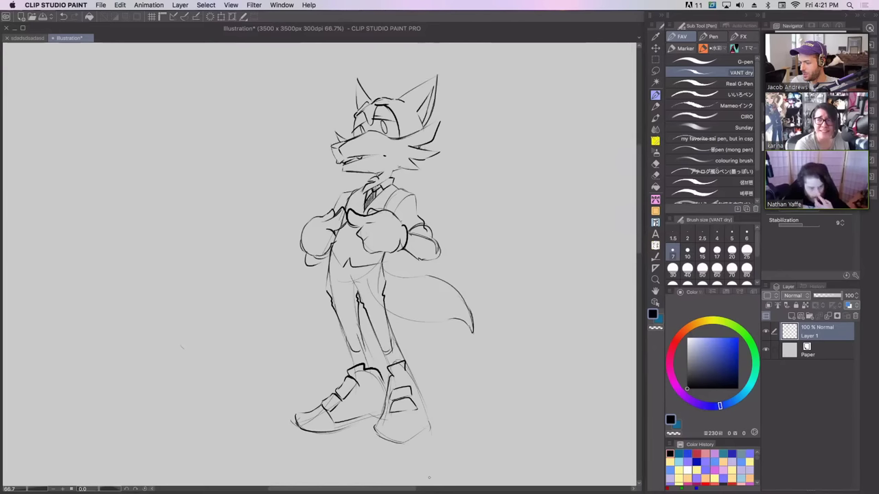
{"action": "mouse_move", "coordinate": [374, 428]}
{"action": "left_mouse_down"}
{"action": "mouse_move", "coordinate": [401, 443]}
{"action": "mouse_move", "coordinate": [424, 434]}
{"action": "left_mouse_up"}
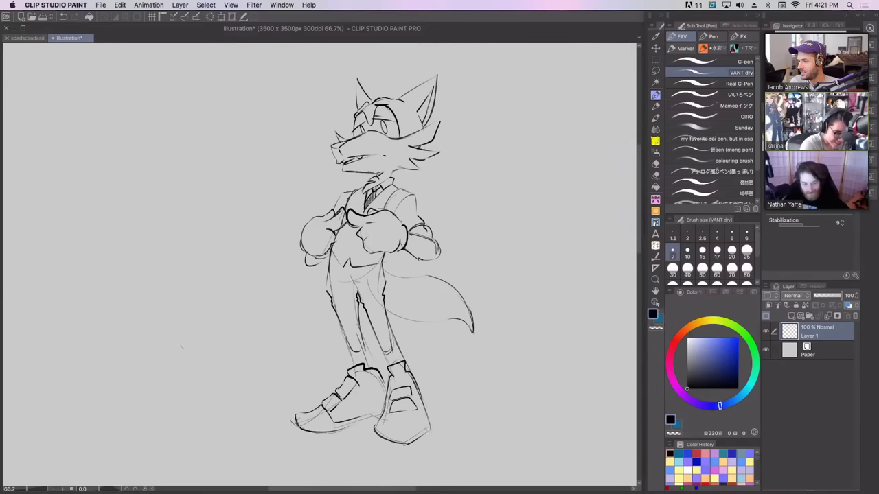
{"action": "mouse_move", "coordinate": [421, 398]}
{"action": "left_mouse_down"}
{"action": "mouse_move", "coordinate": [430, 429]}
{"action": "mouse_move", "coordinate": [382, 425]}
{"action": "mouse_move", "coordinate": [389, 413]}
{"action": "left_mouse_up"}
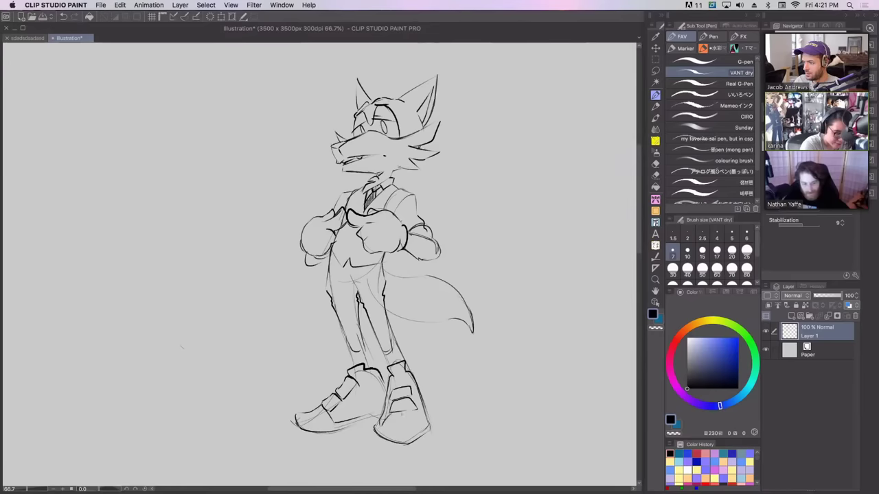
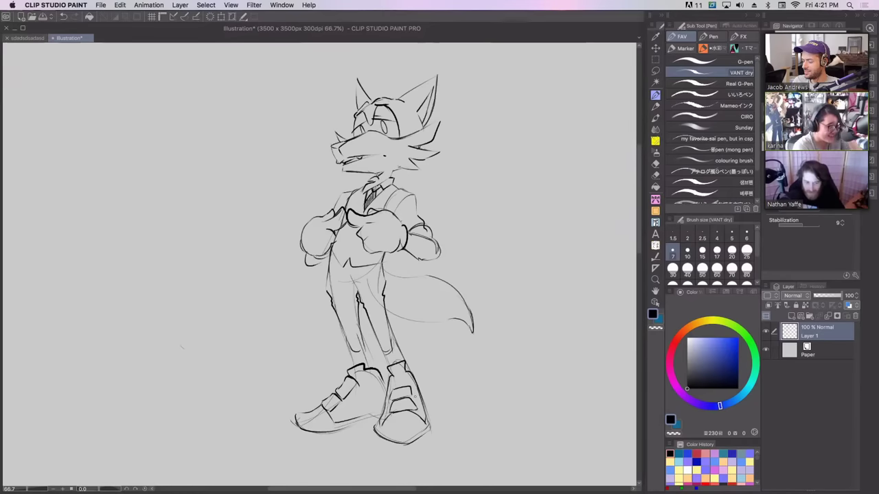
Step: Draw the lower trouser legs with bunched cuffs above the shoes, and darken the tail's outline with fur strokes near its tip
{"action": "mouse_move", "coordinate": [345, 332]}
{"action": "left_mouse_down"}
{"action": "mouse_move", "coordinate": [349, 367]}
{"action": "mouse_move", "coordinate": [365, 340]}
{"action": "mouse_move", "coordinate": [376, 370]}
{"action": "mouse_move", "coordinate": [389, 373]}
{"action": "left_mouse_up"}
{"action": "left_click_drag", "start_coordinate": [389, 316], "coordinate": [415, 351]}
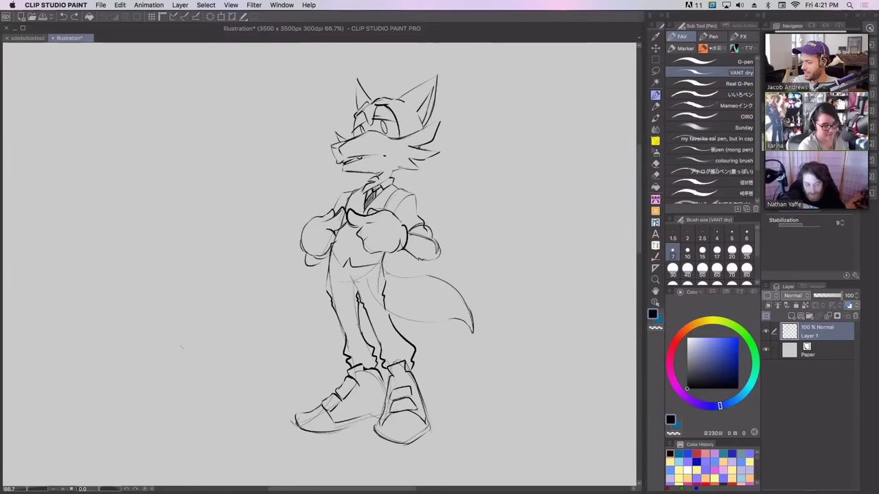
{"action": "left_click_drag", "start_coordinate": [385, 269], "coordinate": [423, 279]}
{"action": "left_click_drag", "start_coordinate": [386, 306], "coordinate": [455, 324]}
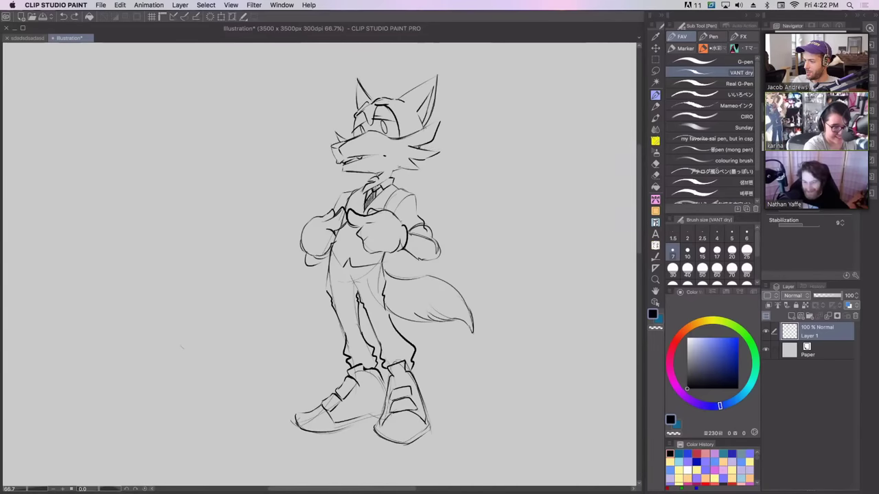
Step: Rework the cheek fur behind the jaw into more short, jagged spikes
{"action": "mouse_move", "coordinate": [435, 138]}
{"action": "left_mouse_down"}
{"action": "mouse_move", "coordinate": [446, 143]}
{"action": "mouse_move", "coordinate": [441, 165]}
{"action": "mouse_move", "coordinate": [407, 178]}
{"action": "mouse_move", "coordinate": [439, 164]}
{"action": "left_mouse_up"}
{"action": "key", "text": "super+z"}
{"action": "key", "text": "super+z"}
{"action": "key", "text": "super+z"}
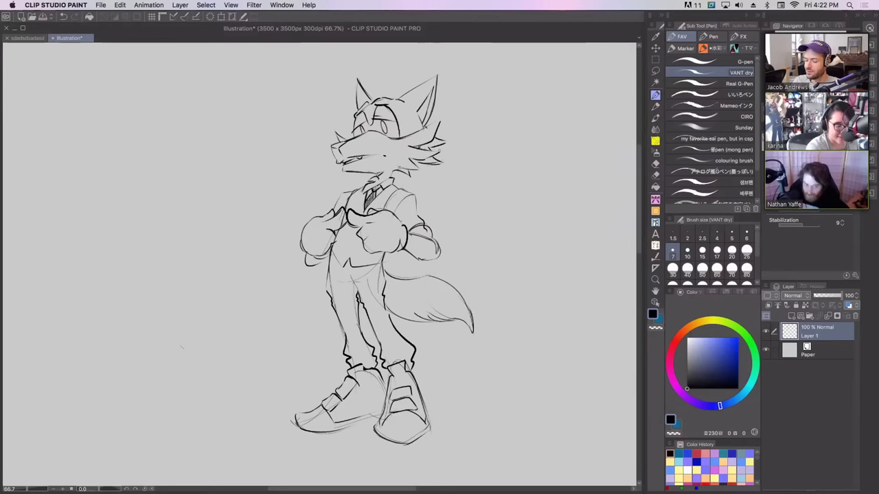
{"action": "key", "text": "super+z"}
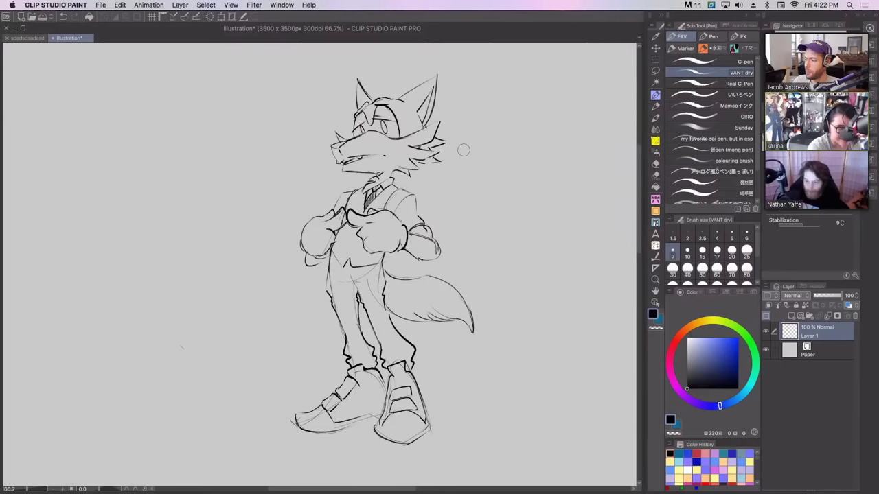
{"action": "mouse_move", "coordinate": [413, 169]}
{"action": "left_mouse_down"}
{"action": "mouse_move", "coordinate": [434, 172]}
{"action": "mouse_move", "coordinate": [440, 146]}
{"action": "mouse_move", "coordinate": [433, 172]}
{"action": "mouse_move", "coordinate": [444, 157]}
{"action": "mouse_move", "coordinate": [426, 146]}
{"action": "left_mouse_up"}
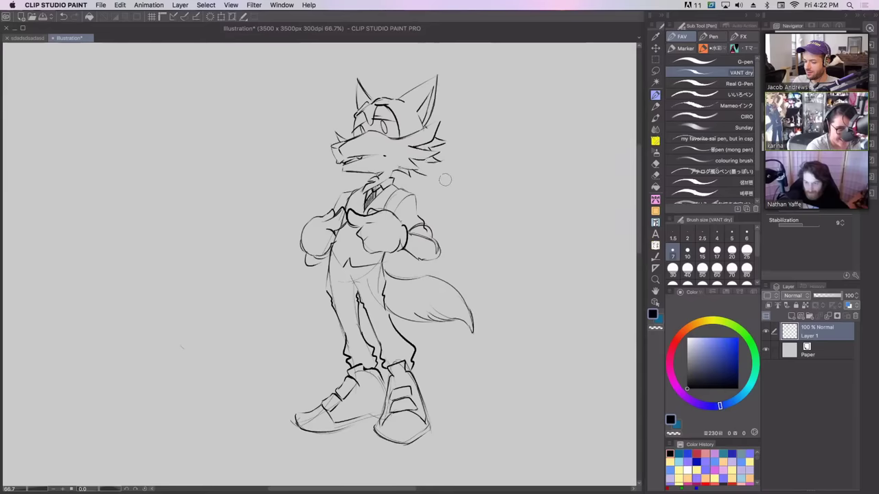
{"action": "mouse_move", "coordinate": [425, 177]}
{"action": "left_mouse_down"}
{"action": "mouse_move", "coordinate": [421, 162]}
{"action": "mouse_move", "coordinate": [438, 162]}
{"action": "left_mouse_up"}
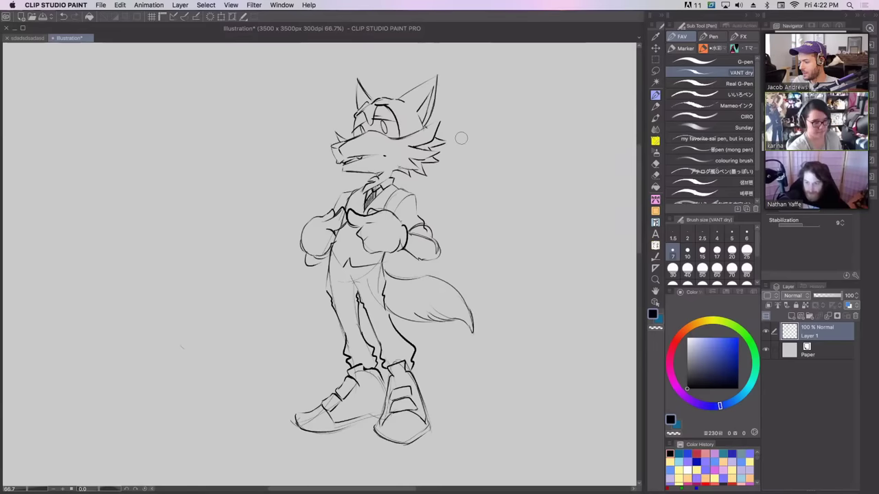
Step: Move the fox drawing slightly to the right on the canvas
{"action": "key", "text": "k"}
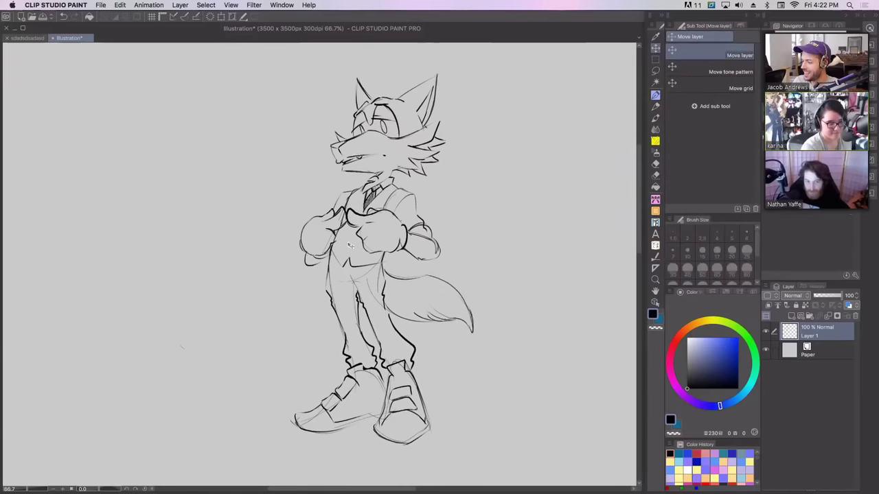
{"action": "left_click_drag", "start_coordinate": [348, 245], "coordinate": [269, 247]}
{"action": "left_click_drag", "start_coordinate": [323, 240], "coordinate": [464, 241]}
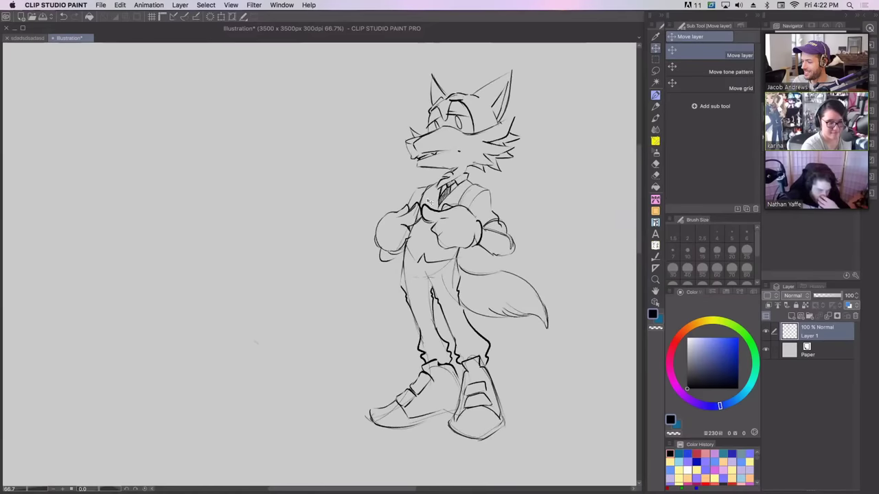
{"action": "left_click_drag", "start_coordinate": [255, 341], "coordinate": [208, 349]}
{"action": "key", "text": "p"}
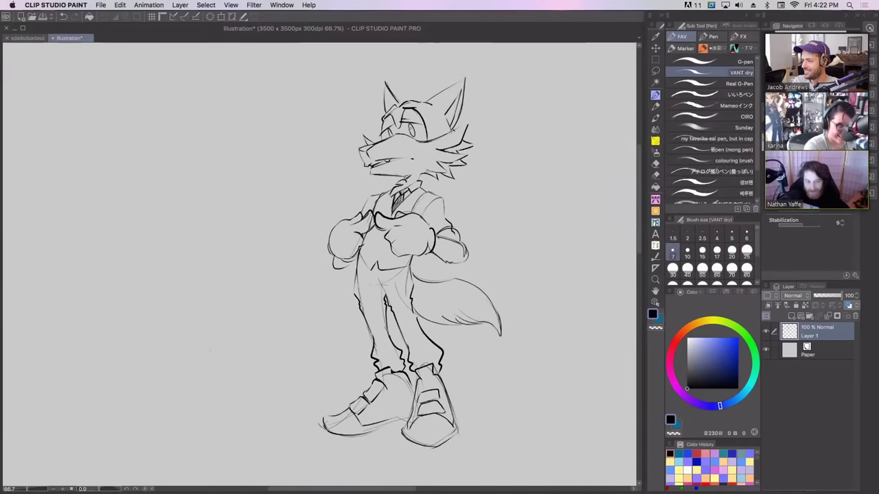
Step: Fill in the fox's pupils and darken the lines inside its open mouth
{"action": "left_click_drag", "start_coordinate": [411, 125], "coordinate": [413, 135]}
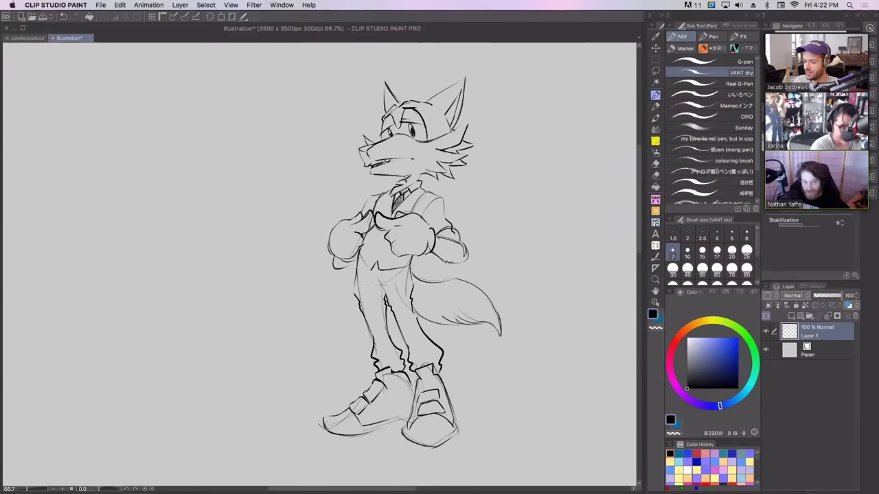
{"action": "key", "text": "super+z"}
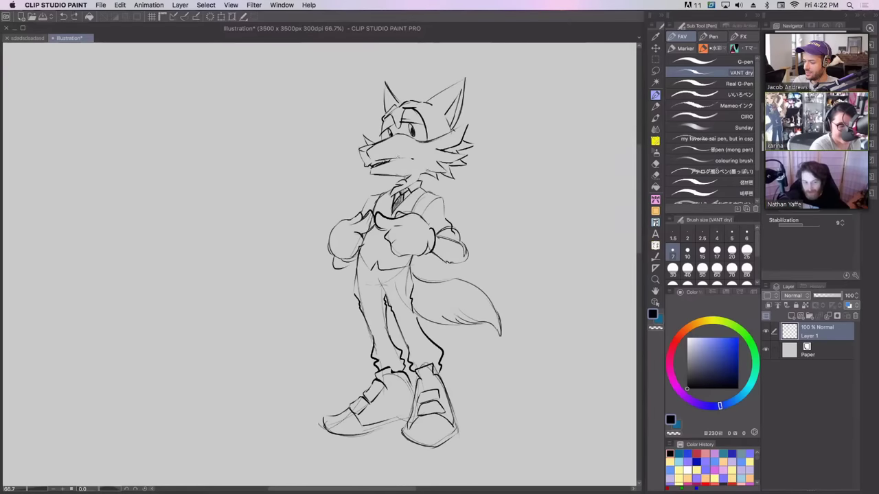
{"action": "left_click_drag", "start_coordinate": [392, 161], "coordinate": [401, 157]}
{"action": "key", "text": "super+z"}
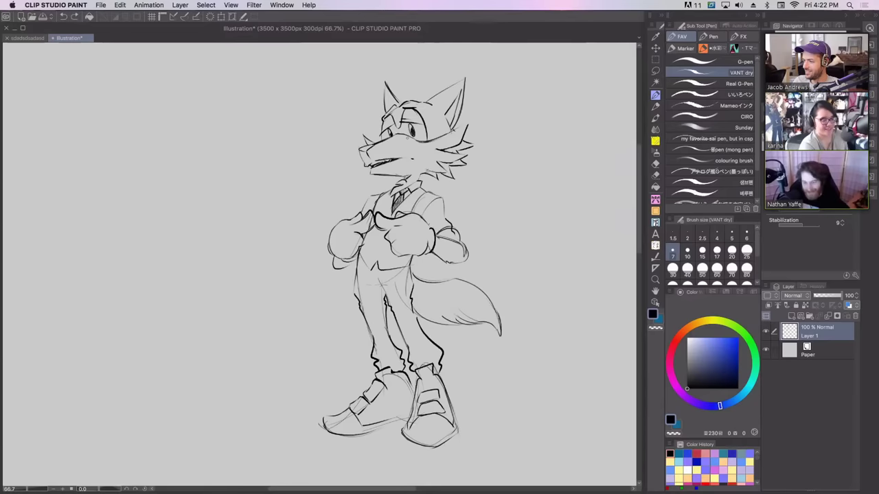
Step: Detail the fox's shoes with a round ankle patch on the far shoe, a side panel on the near shoe and tongue tabs on both
{"action": "mouse_move", "coordinate": [395, 414]}
{"action": "left_mouse_down"}
{"action": "mouse_move", "coordinate": [405, 383]}
{"action": "mouse_move", "coordinate": [395, 413]}
{"action": "mouse_move", "coordinate": [403, 393]}
{"action": "mouse_move", "coordinate": [409, 413]}
{"action": "left_mouse_up"}
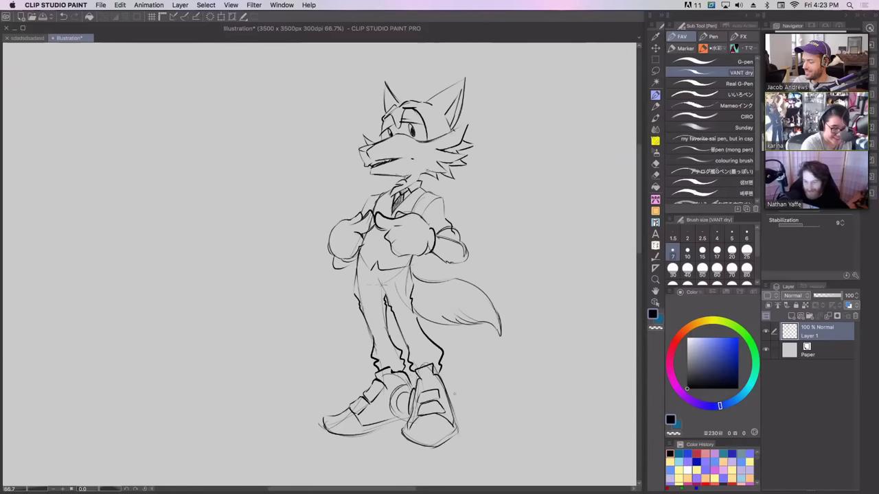
{"action": "left_click_drag", "start_coordinate": [447, 385], "coordinate": [458, 420]}
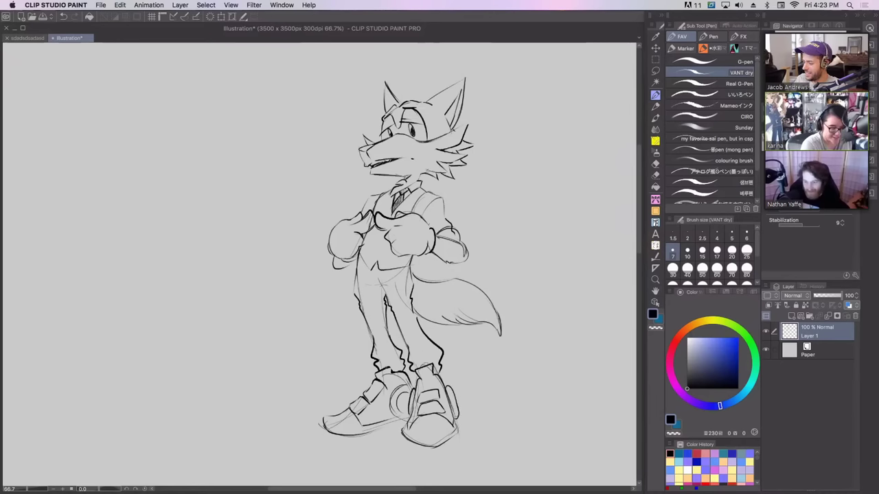
{"action": "mouse_move", "coordinate": [388, 389]}
{"action": "left_mouse_down"}
{"action": "mouse_move", "coordinate": [386, 370]}
{"action": "mouse_move", "coordinate": [431, 380]}
{"action": "left_mouse_up"}
{"action": "mouse_move", "coordinate": [431, 384]}
{"action": "left_mouse_down"}
{"action": "mouse_move", "coordinate": [424, 369]}
{"action": "mouse_move", "coordinate": [429, 377]}
{"action": "left_mouse_up"}
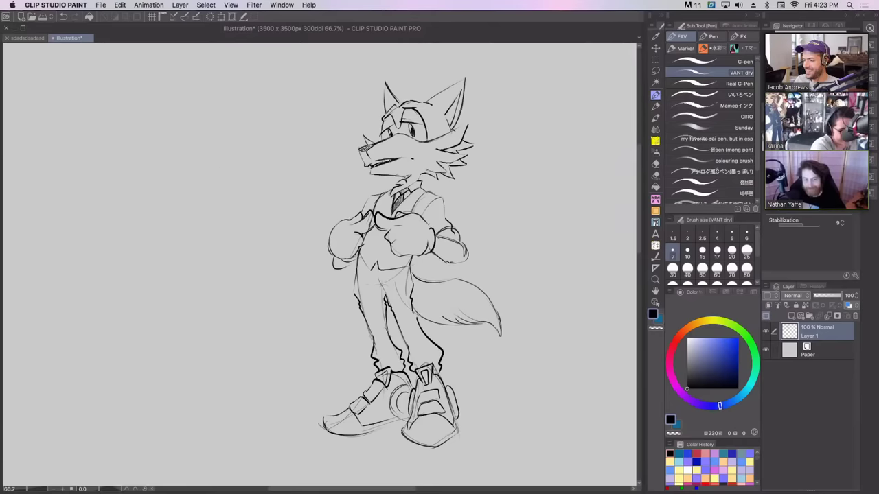
Step: Rough in a shorter second character beside the fox's far side with a round head and a narrow tapered torso
{"action": "mouse_move", "coordinate": [274, 194]}
{"action": "left_mouse_down"}
{"action": "mouse_move", "coordinate": [306, 251]}
{"action": "mouse_move", "coordinate": [300, 261]}
{"action": "mouse_move", "coordinate": [309, 237]}
{"action": "left_mouse_up"}
{"action": "left_click_drag", "start_coordinate": [268, 133], "coordinate": [239, 131]}
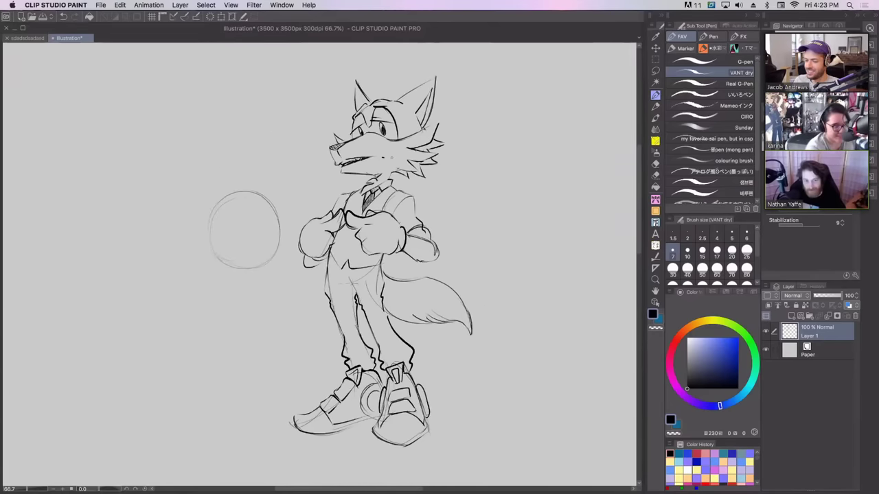
{"action": "mouse_move", "coordinate": [219, 280]}
{"action": "left_mouse_down"}
{"action": "mouse_move", "coordinate": [272, 286]}
{"action": "mouse_move", "coordinate": [229, 288]}
{"action": "mouse_move", "coordinate": [219, 306]}
{"action": "mouse_move", "coordinate": [231, 318]}
{"action": "mouse_move", "coordinate": [220, 323]}
{"action": "mouse_move", "coordinate": [239, 332]}
{"action": "mouse_move", "coordinate": [221, 324]}
{"action": "mouse_move", "coordinate": [246, 328]}
{"action": "left_mouse_up"}
{"action": "key", "text": "super+z"}
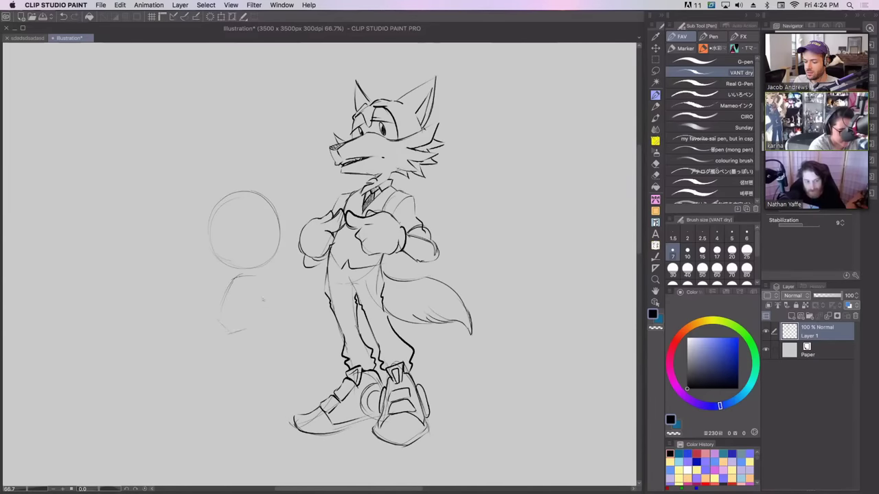
{"action": "left_click_drag", "start_coordinate": [259, 287], "coordinate": [258, 313]}
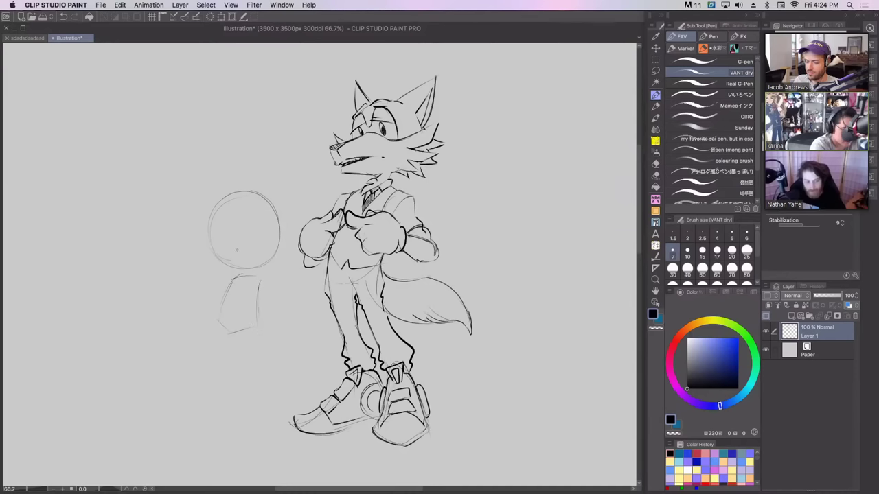
Step: Draw a rounded, humped muzzle in the lower part of the second character's head, and outline the head more firmly
{"action": "mouse_move", "coordinate": [244, 234]}
{"action": "left_mouse_down"}
{"action": "mouse_move", "coordinate": [258, 251]}
{"action": "mouse_move", "coordinate": [236, 236]}
{"action": "mouse_move", "coordinate": [250, 237]}
{"action": "mouse_move", "coordinate": [224, 247]}
{"action": "mouse_move", "coordinate": [221, 261]}
{"action": "mouse_move", "coordinate": [246, 263]}
{"action": "mouse_move", "coordinate": [253, 240]}
{"action": "mouse_move", "coordinate": [272, 252]}
{"action": "left_mouse_up"}
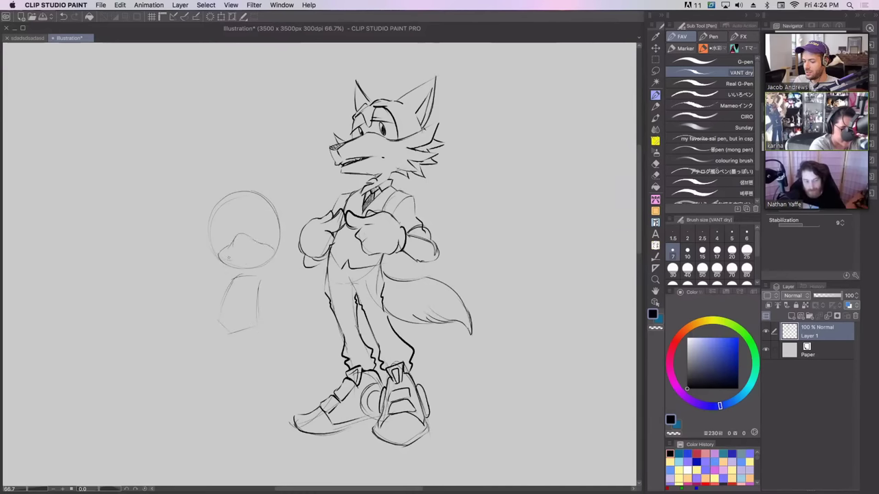
{"action": "mouse_move", "coordinate": [219, 257]}
{"action": "left_mouse_down"}
{"action": "mouse_move", "coordinate": [237, 235]}
{"action": "mouse_move", "coordinate": [272, 246]}
{"action": "mouse_move", "coordinate": [274, 260]}
{"action": "left_mouse_up"}
{"action": "key", "text": "super+z"}
{"action": "key", "text": "super+z"}
{"action": "key", "text": "super+z"}
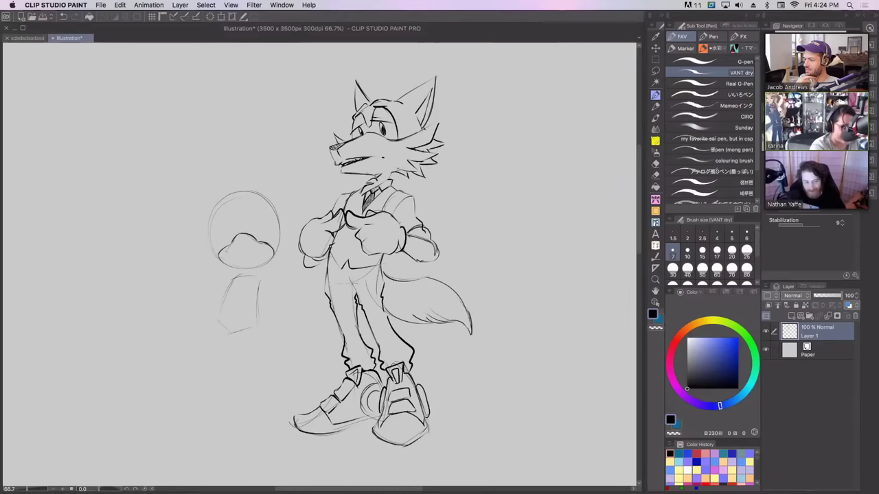
{"action": "mouse_move", "coordinate": [212, 232]}
{"action": "left_mouse_down"}
{"action": "mouse_move", "coordinate": [219, 214]}
{"action": "mouse_move", "coordinate": [251, 196]}
{"action": "mouse_move", "coordinate": [280, 240]}
{"action": "mouse_move", "coordinate": [272, 260]}
{"action": "left_mouse_up"}
{"action": "key", "text": "super+z"}
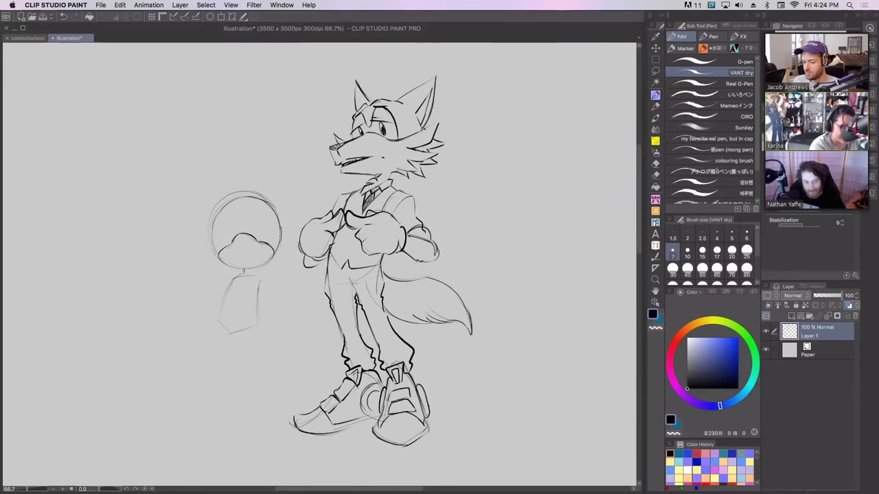
Step: Add a short neck, hips and two slim tapered legs to the second character
{"action": "left_click_drag", "start_coordinate": [253, 272], "coordinate": [261, 280]}
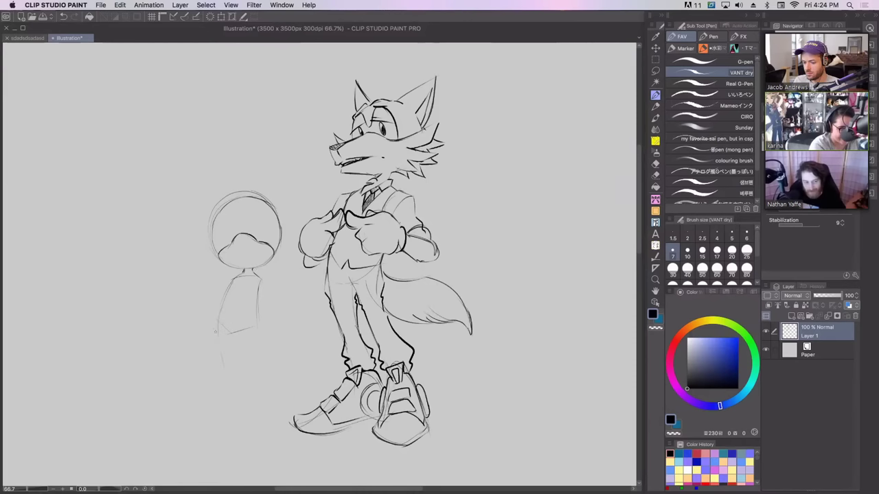
{"action": "left_click_drag", "start_coordinate": [217, 320], "coordinate": [218, 333]}
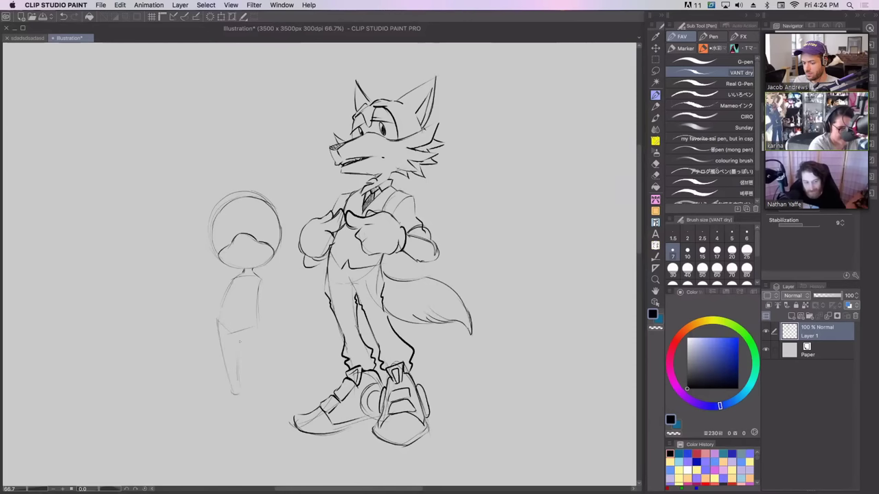
{"action": "mouse_move", "coordinate": [238, 334]}
{"action": "left_mouse_down"}
{"action": "mouse_move", "coordinate": [237, 353]}
{"action": "mouse_move", "coordinate": [247, 337]}
{"action": "mouse_move", "coordinate": [272, 393]}
{"action": "left_mouse_up"}
{"action": "key", "text": "super+z"}
{"action": "left_click_drag", "start_coordinate": [257, 320], "coordinate": [273, 390]}
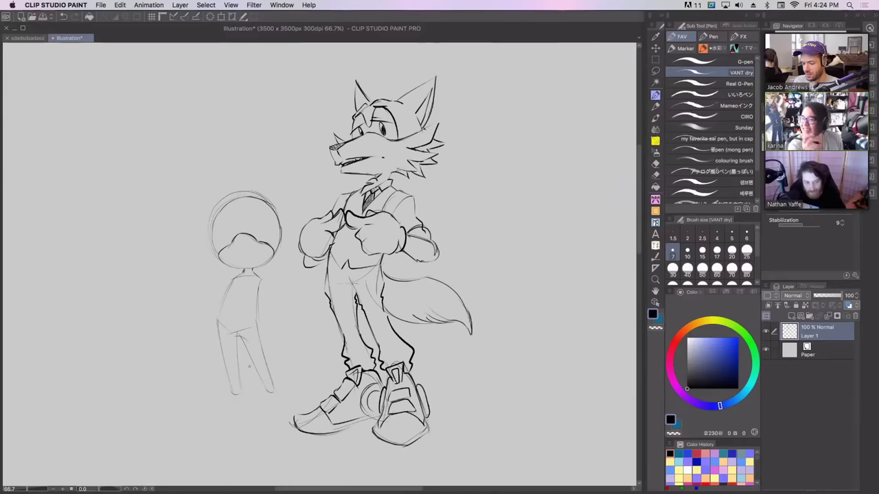
Step: Sketch a long, rounded far shoe below the second character's leg, and begin the outline of the near shoe
{"action": "mouse_move", "coordinate": [250, 396]}
{"action": "left_mouse_down"}
{"action": "mouse_move", "coordinate": [214, 391]}
{"action": "mouse_move", "coordinate": [184, 413]}
{"action": "mouse_move", "coordinate": [204, 435]}
{"action": "mouse_move", "coordinate": [192, 426]}
{"action": "mouse_move", "coordinate": [212, 435]}
{"action": "mouse_move", "coordinate": [229, 427]}
{"action": "mouse_move", "coordinate": [221, 437]}
{"action": "mouse_move", "coordinate": [250, 423]}
{"action": "left_mouse_up"}
{"action": "key", "text": "ctrl+z"}
{"action": "key", "text": "ctrl+z"}
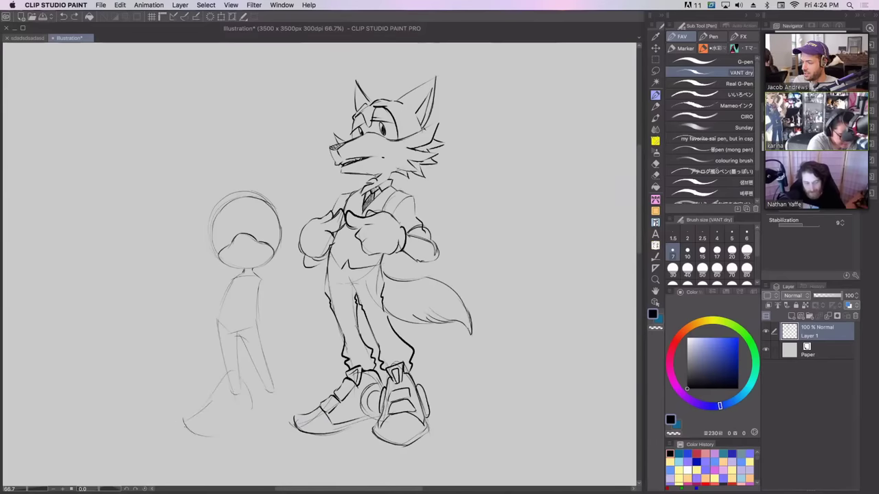
{"action": "mouse_move", "coordinate": [183, 424]}
{"action": "left_mouse_down"}
{"action": "mouse_move", "coordinate": [206, 440]}
{"action": "mouse_move", "coordinate": [253, 416]}
{"action": "mouse_move", "coordinate": [255, 400]}
{"action": "mouse_move", "coordinate": [264, 420]}
{"action": "left_mouse_up"}
{"action": "mouse_move", "coordinate": [259, 378]}
{"action": "left_mouse_down"}
{"action": "mouse_move", "coordinate": [288, 409]}
{"action": "mouse_move", "coordinate": [208, 451]}
{"action": "mouse_move", "coordinate": [136, 258]}
{"action": "mouse_move", "coordinate": [286, 192]}
{"action": "mouse_move", "coordinate": [289, 265]}
{"action": "mouse_move", "coordinate": [227, 283]}
{"action": "left_mouse_up"}
Step: Select the second character and shift it slightly farther away from the fox
{"action": "left_click", "coordinate": [655, 71]}
{"action": "key", "text": "k"}
{"action": "key", "text": "ctrl+d"}
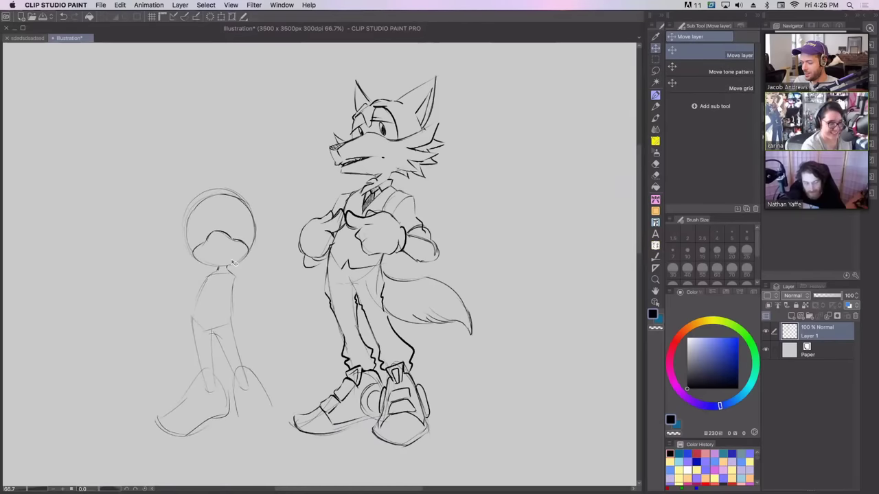
{"action": "left_click", "coordinate": [655, 96]}
Step: Outline the second character's near shoe as a large wedge with a sole line, a sloping front and a rounded top
{"action": "mouse_move", "coordinate": [233, 373]}
{"action": "left_mouse_down"}
{"action": "mouse_move", "coordinate": [239, 424]}
{"action": "mouse_move", "coordinate": [282, 408]}
{"action": "mouse_move", "coordinate": [229, 395]}
{"action": "mouse_move", "coordinate": [240, 423]}
{"action": "mouse_move", "coordinate": [282, 434]}
{"action": "left_mouse_up"}
{"action": "left_click_drag", "start_coordinate": [269, 397], "coordinate": [284, 431]}
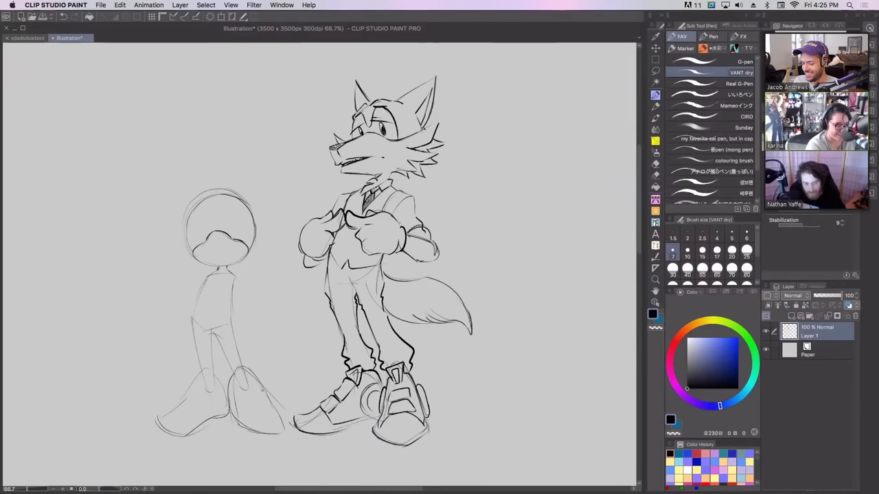
{"action": "left_click_drag", "start_coordinate": [236, 364], "coordinate": [262, 391]}
{"action": "mouse_move", "coordinate": [233, 363]}
{"action": "left_mouse_down"}
{"action": "mouse_move", "coordinate": [234, 416]}
{"action": "mouse_move", "coordinate": [253, 431]}
{"action": "left_mouse_up"}
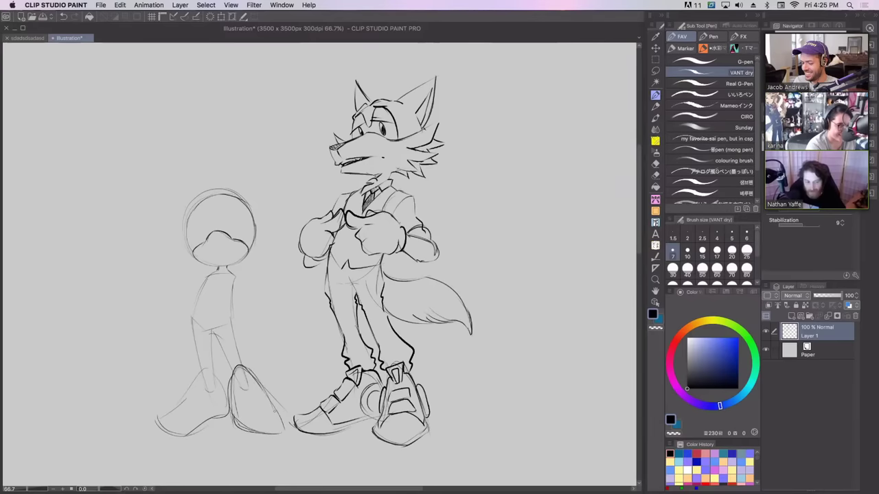
Step: Erase the near shoe's upper outline and redraw the shoe with a small ankle cuff, a sloping front and a rounded toe
{"action": "left_click_drag", "start_coordinate": [227, 387], "coordinate": [229, 410]}
{"action": "left_click_drag", "start_coordinate": [244, 369], "coordinate": [271, 401]}
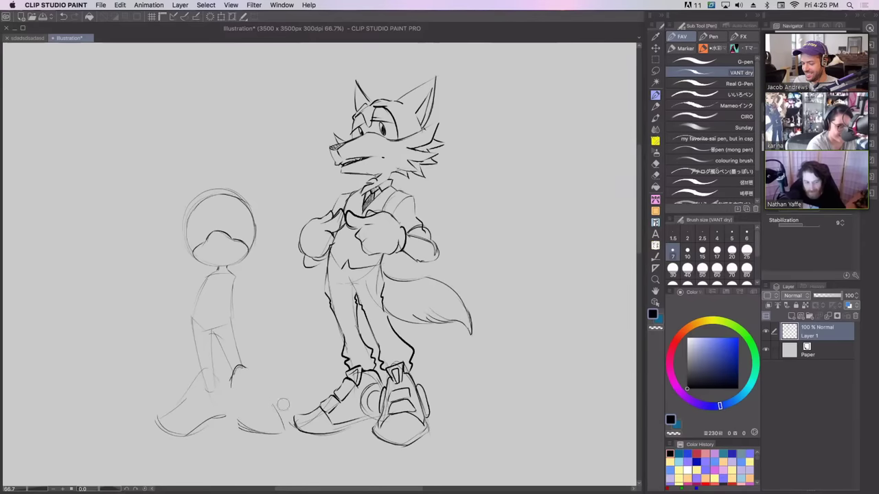
{"action": "left_click_drag", "start_coordinate": [238, 373], "coordinate": [246, 366]}
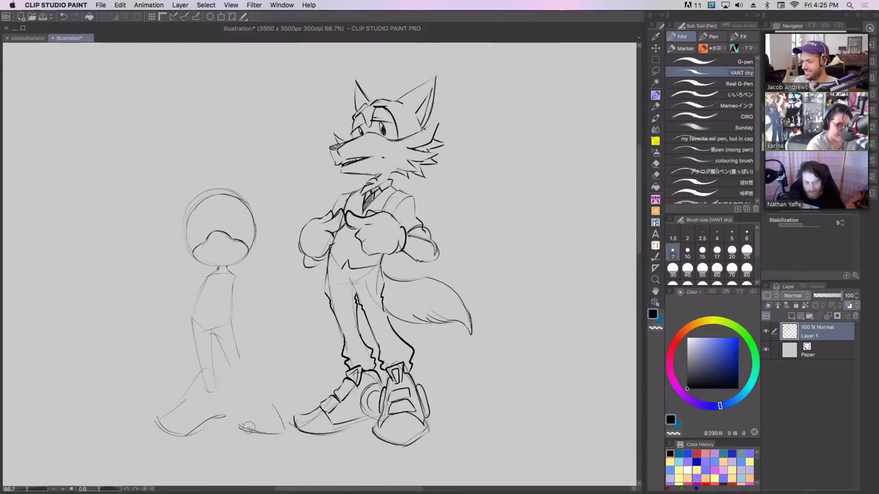
{"action": "left_click_drag", "start_coordinate": [232, 398], "coordinate": [240, 425]}
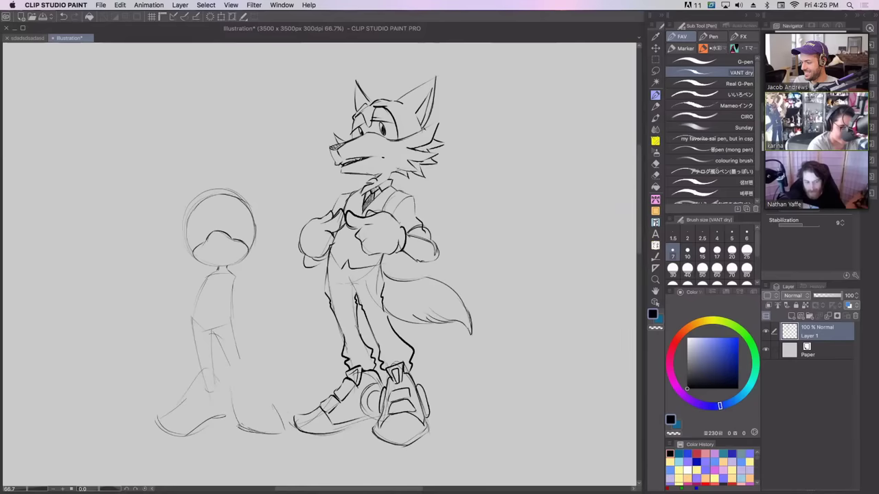
{"action": "left_click_drag", "start_coordinate": [233, 389], "coordinate": [239, 427]}
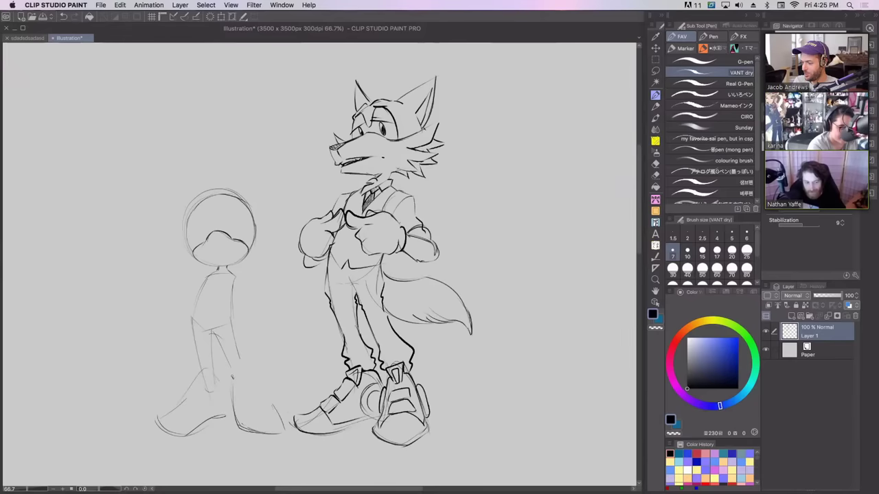
{"action": "mouse_move", "coordinate": [232, 377]}
{"action": "left_mouse_down"}
{"action": "mouse_move", "coordinate": [251, 375]}
{"action": "mouse_move", "coordinate": [273, 406]}
{"action": "left_mouse_up"}
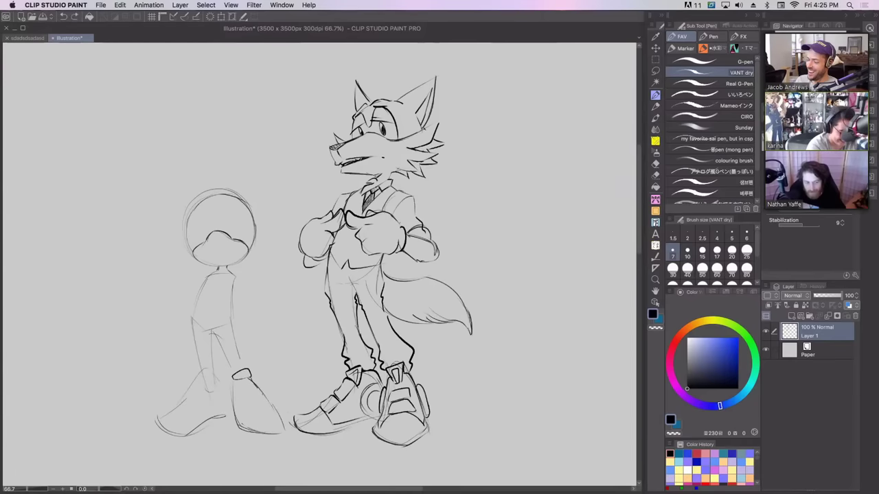
{"action": "key", "text": "ctrl+z"}
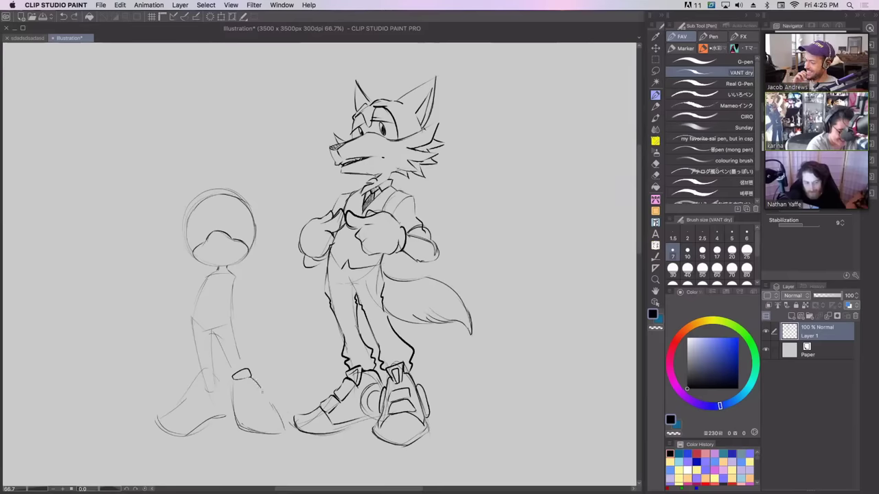
{"action": "left_click_drag", "start_coordinate": [263, 394], "coordinate": [283, 429]}
{"action": "key", "text": "ctrl+z"}
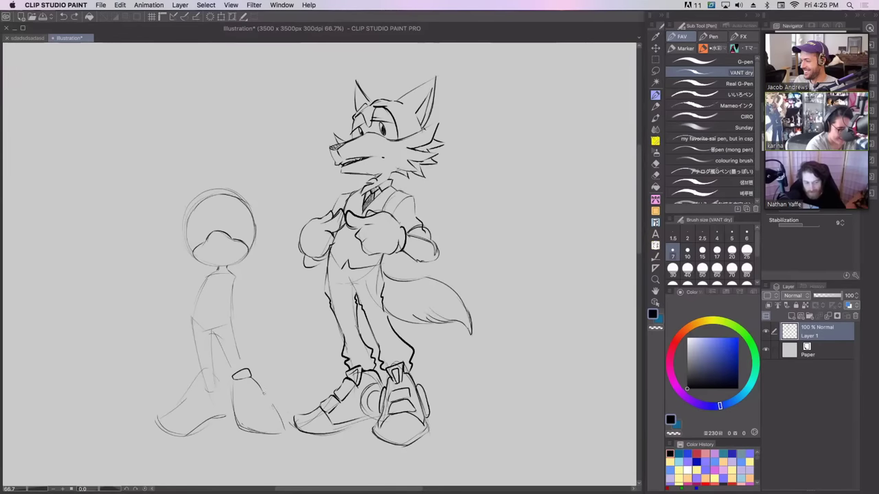
{"action": "mouse_move", "coordinate": [262, 392]}
{"action": "left_mouse_down"}
{"action": "mouse_move", "coordinate": [276, 410]}
{"action": "mouse_move", "coordinate": [241, 433]}
{"action": "left_mouse_up"}
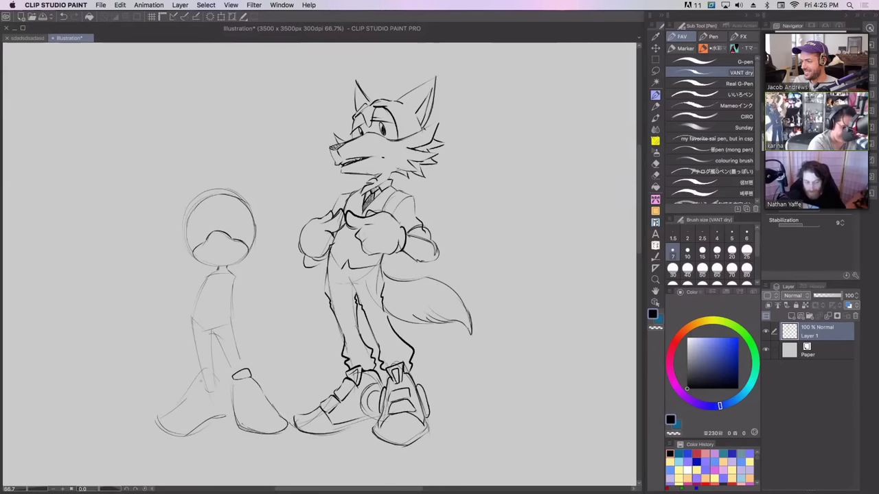
Step: Redraw the second character's far shoe with a firmer outline, a rounded toe and an ankle cuff
{"action": "mouse_move", "coordinate": [201, 381]}
{"action": "left_mouse_down"}
{"action": "mouse_move", "coordinate": [180, 394]}
{"action": "mouse_move", "coordinate": [156, 424]}
{"action": "left_mouse_up"}
{"action": "mouse_move", "coordinate": [157, 426]}
{"action": "left_mouse_down"}
{"action": "mouse_move", "coordinate": [169, 434]}
{"action": "mouse_move", "coordinate": [225, 418]}
{"action": "mouse_move", "coordinate": [229, 395]}
{"action": "mouse_move", "coordinate": [219, 380]}
{"action": "left_mouse_up"}
{"action": "key", "text": "super+z"}
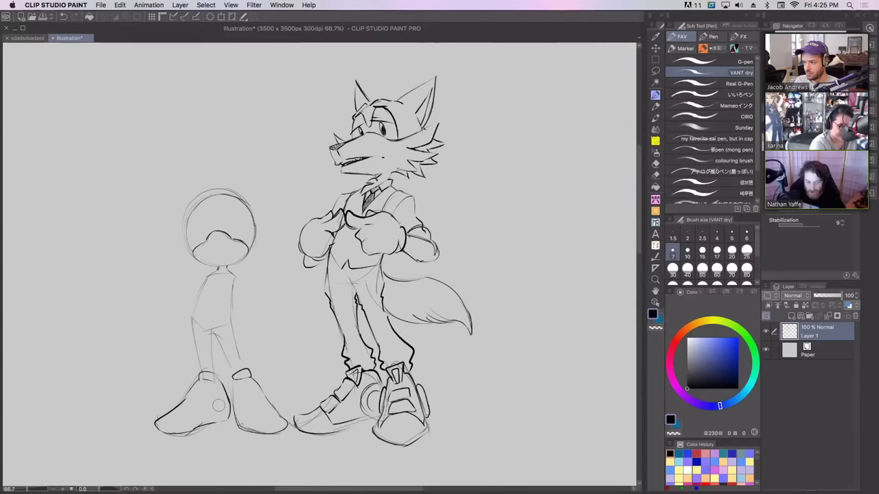
Step: Draw a flared skirt-like garment with a curved hem above the second character's shoes
{"action": "mouse_move", "coordinate": [196, 294]}
{"action": "left_mouse_down"}
{"action": "mouse_move", "coordinate": [188, 361]}
{"action": "mouse_move", "coordinate": [244, 334]}
{"action": "mouse_move", "coordinate": [237, 367]}
{"action": "left_mouse_up"}
{"action": "left_click_drag", "start_coordinate": [231, 315], "coordinate": [239, 332]}
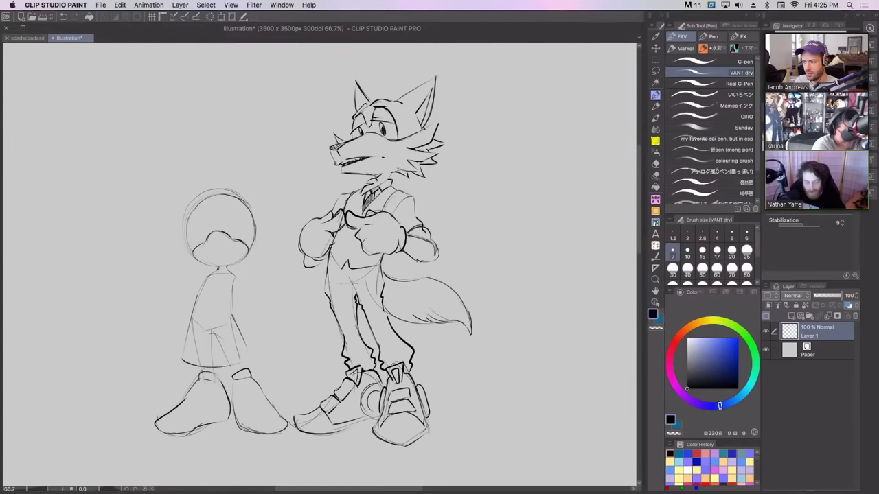
Step: Draw the second character's shoulders with short, loose sleeves on both sides and a waistline, and erase the rough torso lines underneath
{"action": "mouse_move", "coordinate": [198, 278]}
{"action": "left_mouse_down"}
{"action": "mouse_move", "coordinate": [185, 301]}
{"action": "mouse_move", "coordinate": [214, 311]}
{"action": "left_mouse_up"}
{"action": "key", "text": "super+z"}
{"action": "key", "text": "super+z"}
{"action": "key", "text": "super+z"}
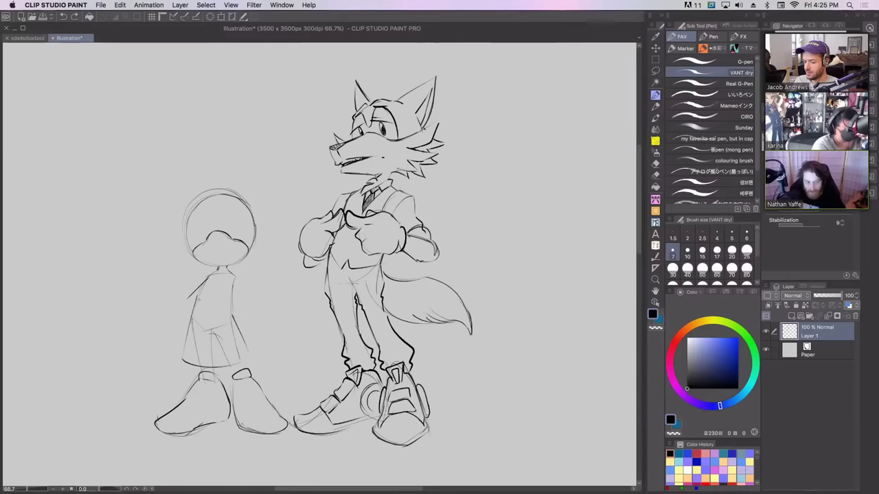
{"action": "mouse_move", "coordinate": [207, 278]}
{"action": "left_mouse_down"}
{"action": "mouse_move", "coordinate": [191, 299]}
{"action": "mouse_move", "coordinate": [194, 313]}
{"action": "mouse_move", "coordinate": [227, 319]}
{"action": "left_mouse_up"}
{"action": "key", "text": "super+z"}
{"action": "key", "text": "super+z"}
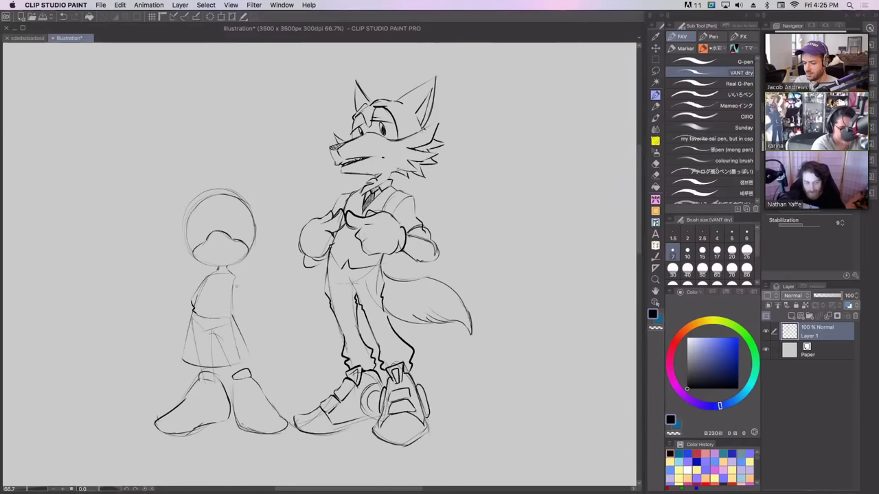
{"action": "left_click_drag", "start_coordinate": [234, 276], "coordinate": [240, 307]}
{"action": "key", "text": "super+z"}
{"action": "mouse_move", "coordinate": [236, 274]}
{"action": "left_mouse_down"}
{"action": "mouse_move", "coordinate": [236, 318]}
{"action": "mouse_move", "coordinate": [201, 306]}
{"action": "mouse_move", "coordinate": [200, 293]}
{"action": "mouse_move", "coordinate": [220, 284]}
{"action": "mouse_move", "coordinate": [231, 308]}
{"action": "left_mouse_up"}
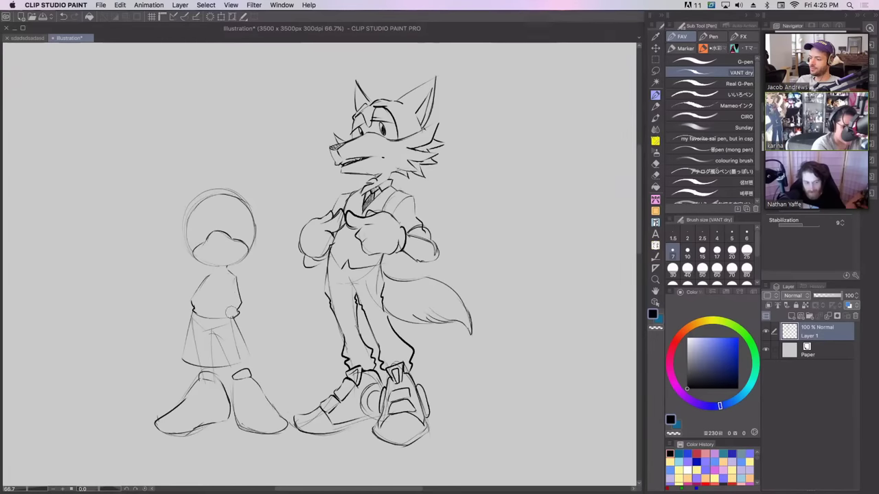
Step: Undo the round hand at the second character's hip and sketch a long, loose sleeve from the far shoulder down to the skirt hem
{"action": "key", "text": "super+z"}
{"action": "mouse_move", "coordinate": [234, 274]}
{"action": "left_mouse_down"}
{"action": "mouse_move", "coordinate": [256, 326]}
{"action": "mouse_move", "coordinate": [257, 356]}
{"action": "left_mouse_up"}
{"action": "key", "text": "super+z"}
{"action": "key", "text": "super+z"}
{"action": "key", "text": "super+z"}
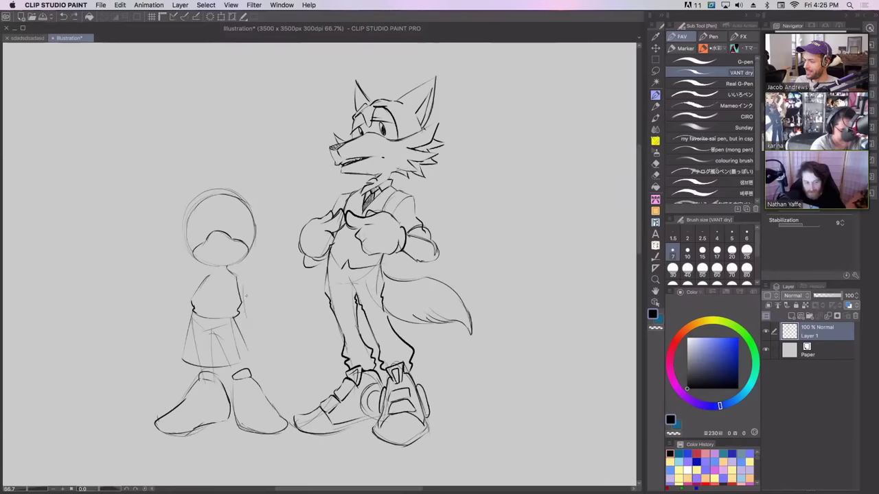
{"action": "mouse_move", "coordinate": [243, 277]}
{"action": "left_mouse_down"}
{"action": "mouse_move", "coordinate": [252, 366]}
{"action": "mouse_move", "coordinate": [236, 373]}
{"action": "mouse_move", "coordinate": [243, 370]}
{"action": "left_mouse_up"}
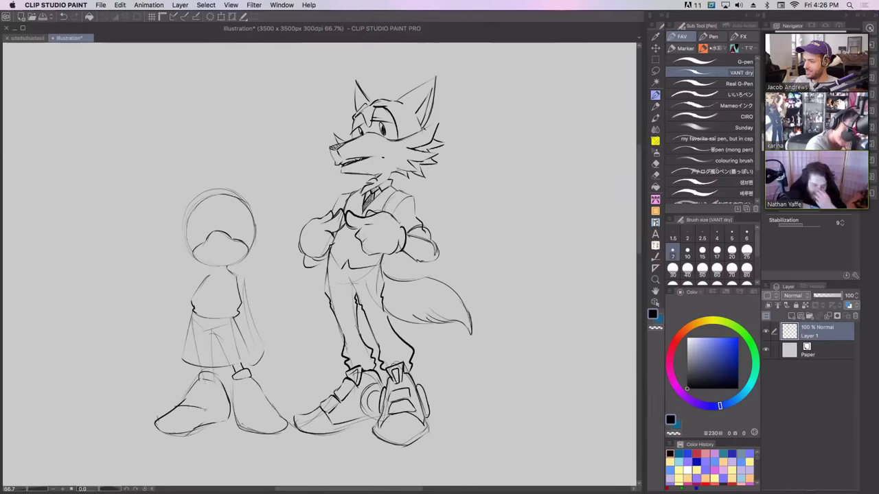
Step: Draw straps across both of the second character's shoes and add sole lines underneath them
{"action": "mouse_move", "coordinate": [179, 404]}
{"action": "left_mouse_down"}
{"action": "mouse_move", "coordinate": [254, 386]}
{"action": "mouse_move", "coordinate": [221, 375]}
{"action": "mouse_move", "coordinate": [219, 382]}
{"action": "left_mouse_up"}
{"action": "key", "text": "super+z"}
{"action": "mouse_move", "coordinate": [219, 381]}
{"action": "left_mouse_down"}
{"action": "mouse_move", "coordinate": [230, 404]}
{"action": "mouse_move", "coordinate": [256, 385]}
{"action": "left_mouse_up"}
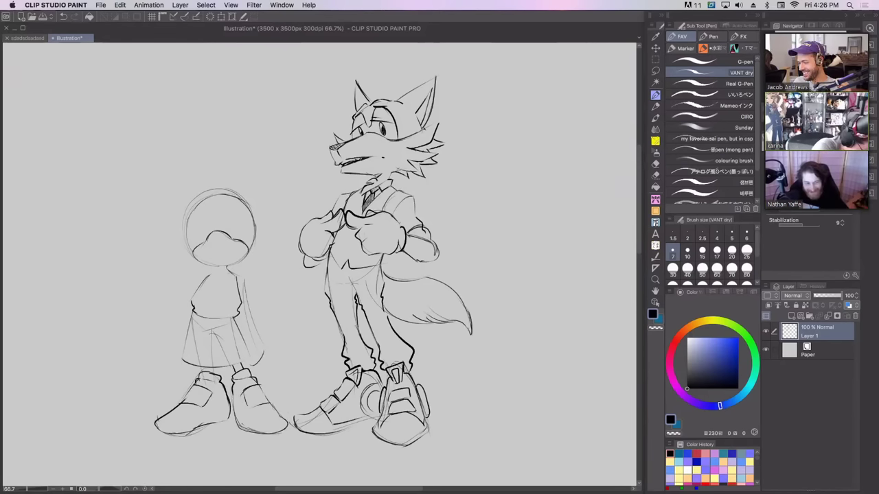
{"action": "left_click_drag", "start_coordinate": [156, 427], "coordinate": [186, 439]}
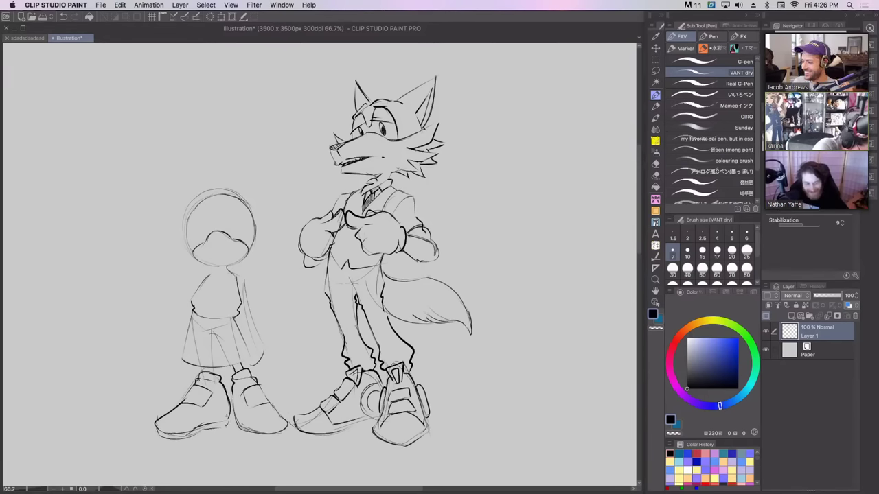
{"action": "left_click_drag", "start_coordinate": [240, 431], "coordinate": [287, 432]}
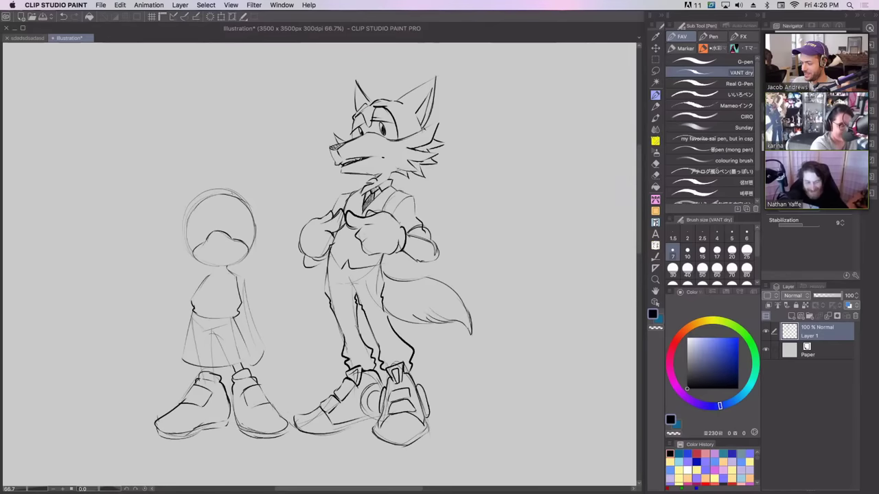
Step: Sketch two long, pointed rabbit ears on top of the second character's head, one tilting outward and the other upright
{"action": "left_click_drag", "start_coordinate": [197, 174], "coordinate": [206, 194]}
{"action": "mouse_move", "coordinate": [182, 163]}
{"action": "left_mouse_down"}
{"action": "mouse_move", "coordinate": [158, 189]}
{"action": "mouse_move", "coordinate": [169, 200]}
{"action": "mouse_move", "coordinate": [165, 193]}
{"action": "mouse_move", "coordinate": [205, 205]}
{"action": "left_mouse_up"}
{"action": "key", "text": "super+z"}
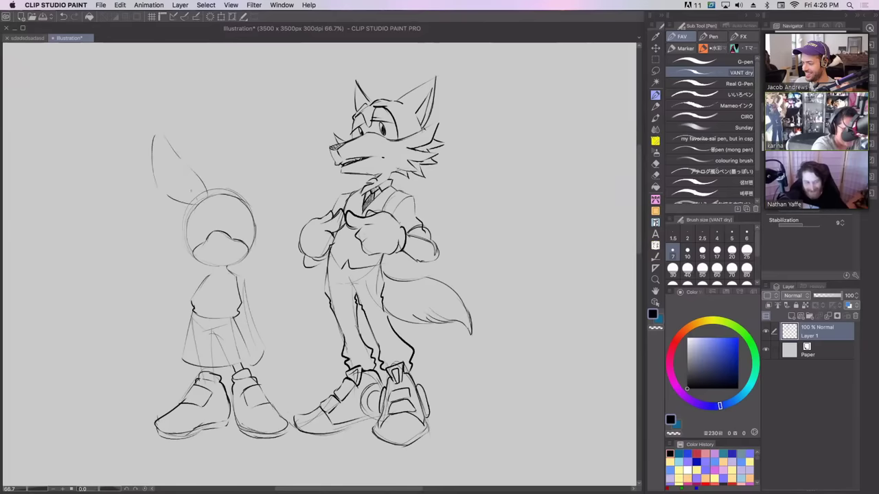
{"action": "left_click_drag", "start_coordinate": [242, 181], "coordinate": [248, 203]}
{"action": "key", "text": "super+z"}
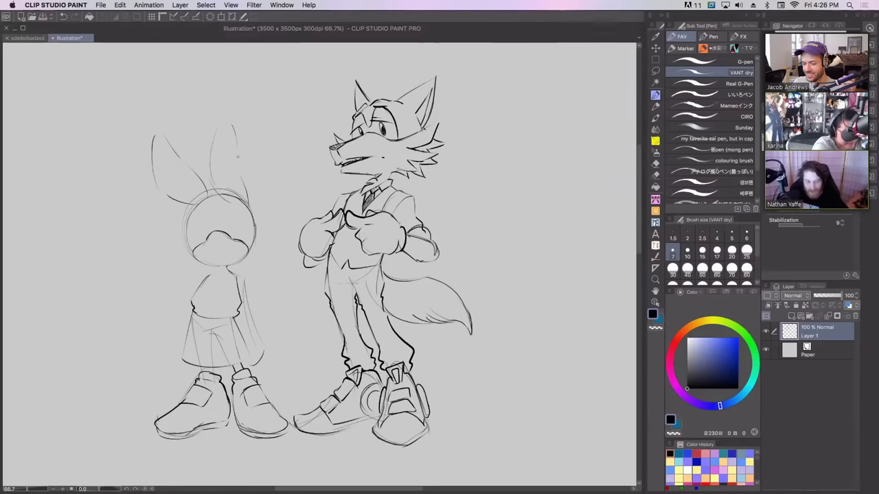
{"action": "left_click_drag", "start_coordinate": [238, 155], "coordinate": [251, 207]}
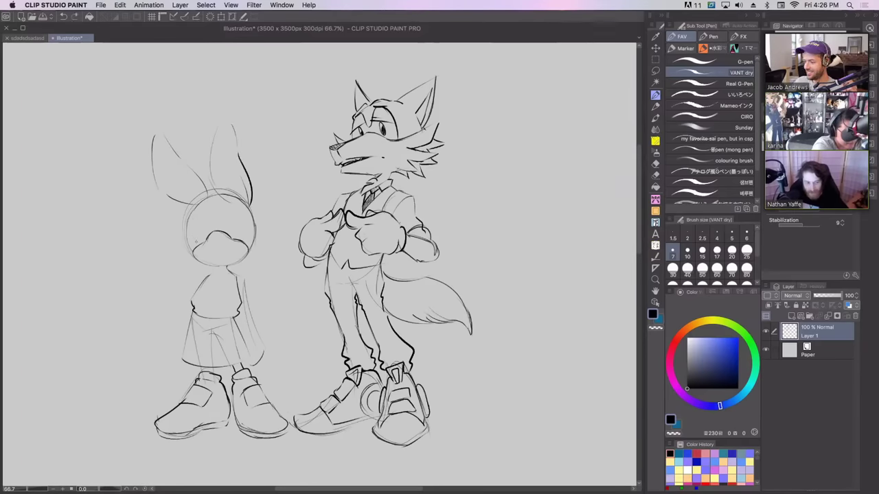
Step: Outline two large rounded eye shapes above the second character's muzzle, joined by a V between them
{"action": "mouse_move", "coordinate": [191, 226]}
{"action": "left_mouse_down"}
{"action": "mouse_move", "coordinate": [219, 212]}
{"action": "mouse_move", "coordinate": [201, 211]}
{"action": "mouse_move", "coordinate": [221, 224]}
{"action": "left_mouse_up"}
{"action": "key", "text": "super+z"}
{"action": "key", "text": "super+z"}
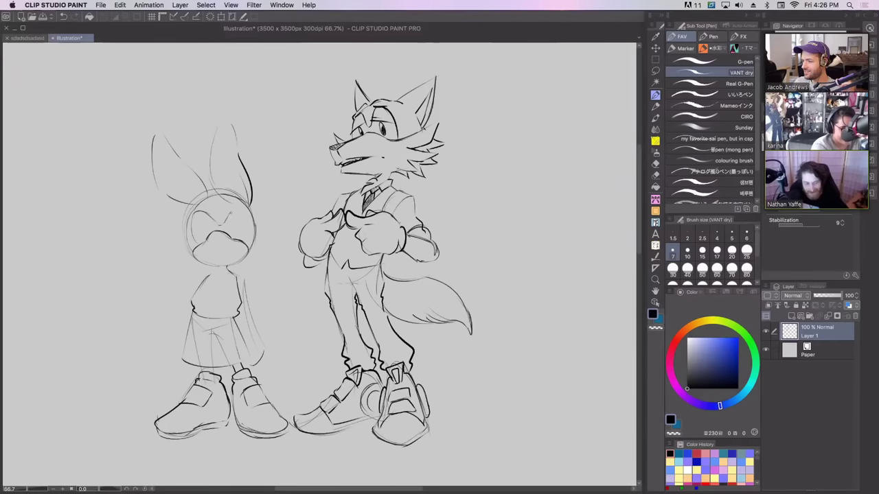
{"action": "left_click_drag", "start_coordinate": [243, 210], "coordinate": [250, 241]}
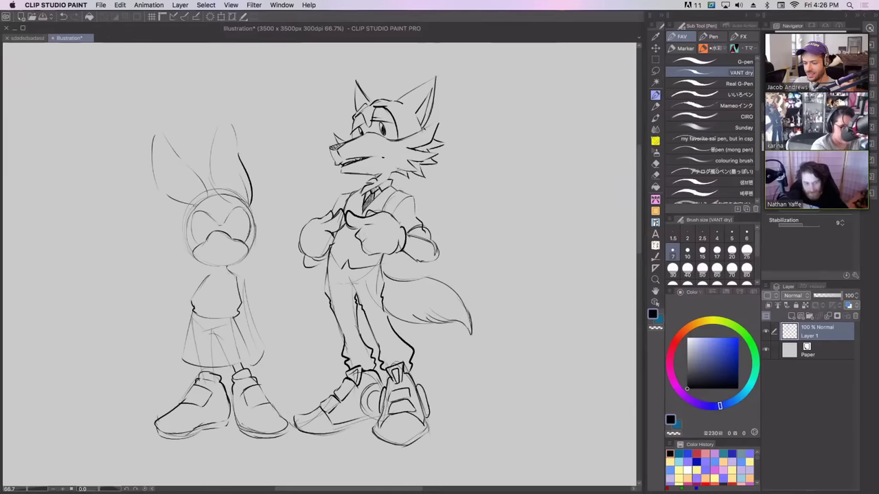
{"action": "mouse_move", "coordinate": [195, 215]}
{"action": "left_mouse_down"}
{"action": "mouse_move", "coordinate": [197, 246]}
{"action": "mouse_move", "coordinate": [214, 222]}
{"action": "mouse_move", "coordinate": [245, 210]}
{"action": "left_mouse_up"}
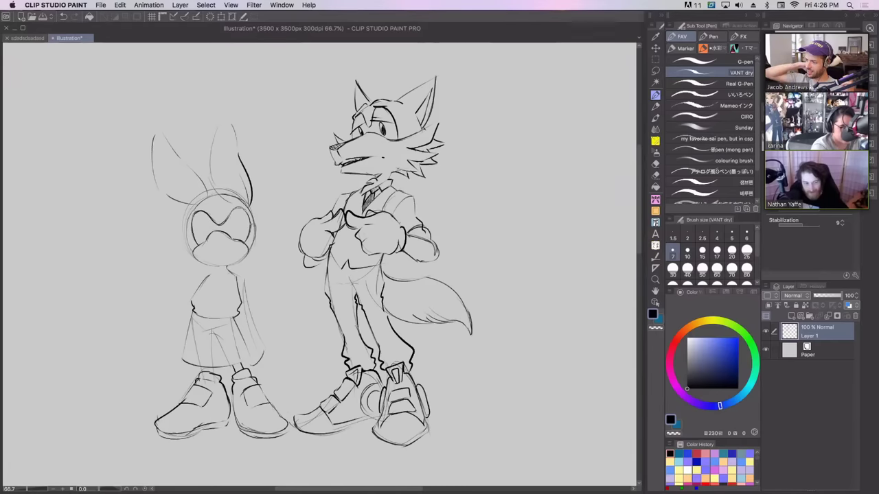
Step: Flatten the muzzle's top curve, add a small nose, and redraw the tops of both eye shapes
{"action": "left_click_drag", "start_coordinate": [194, 223], "coordinate": [249, 221]}
{"action": "key", "text": "ctrl+z"}
{"action": "key", "text": "ctrl+z"}
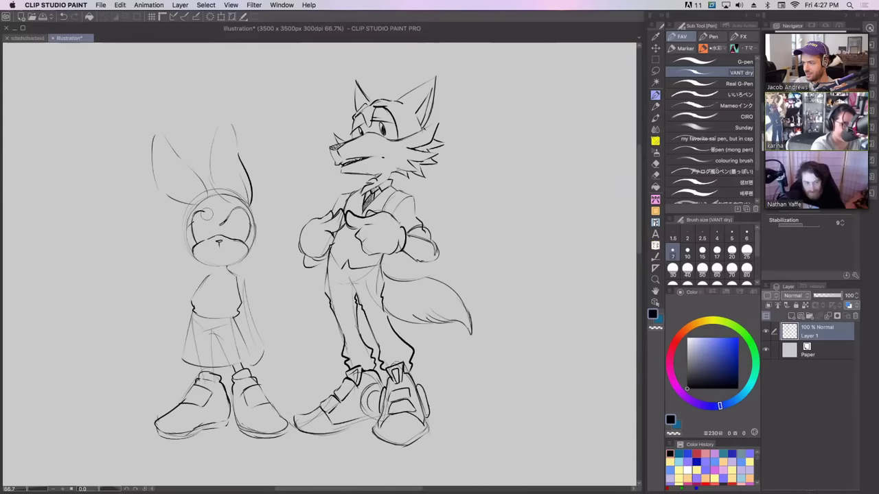
{"action": "left_click_drag", "start_coordinate": [194, 214], "coordinate": [218, 224]}
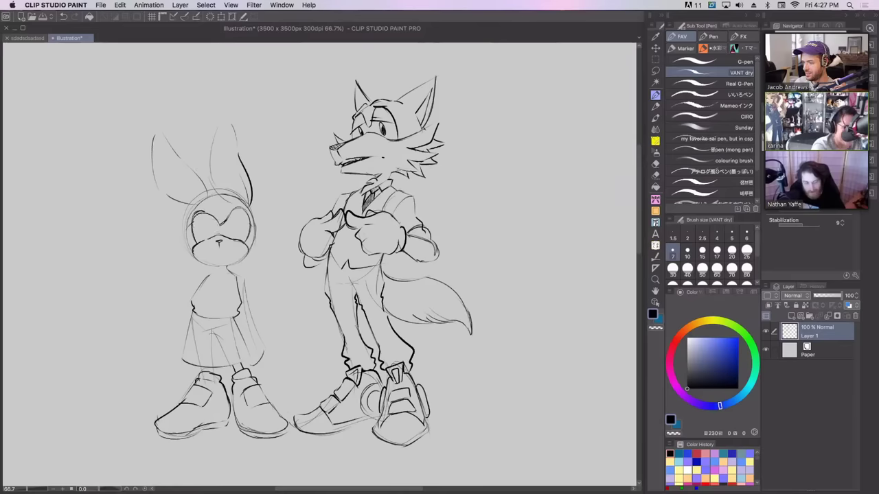
{"action": "mouse_move", "coordinate": [220, 227]}
{"action": "left_mouse_down"}
{"action": "mouse_move", "coordinate": [233, 210]}
{"action": "mouse_move", "coordinate": [249, 217]}
{"action": "left_mouse_up"}
{"action": "key", "text": "super+z"}
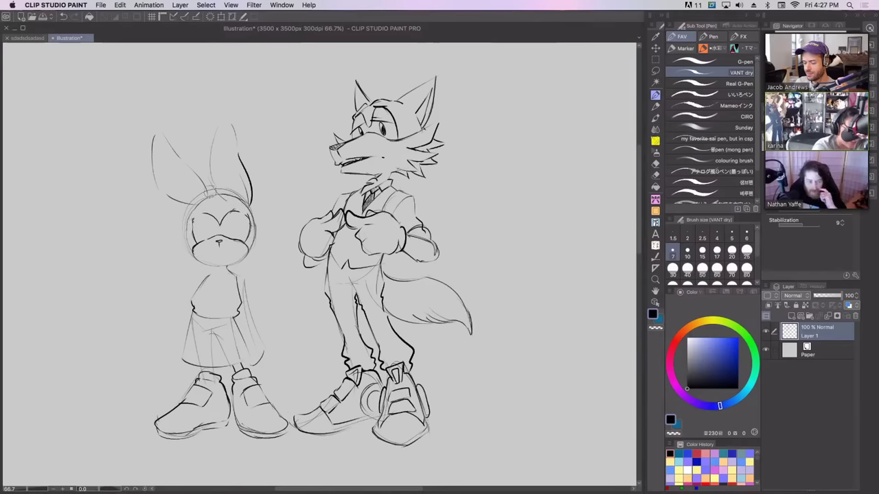
Step: Darken the side of the near eye and redraw both upper eyelids as thicker double arcs
{"action": "left_click_drag", "start_coordinate": [199, 214], "coordinate": [196, 245]}
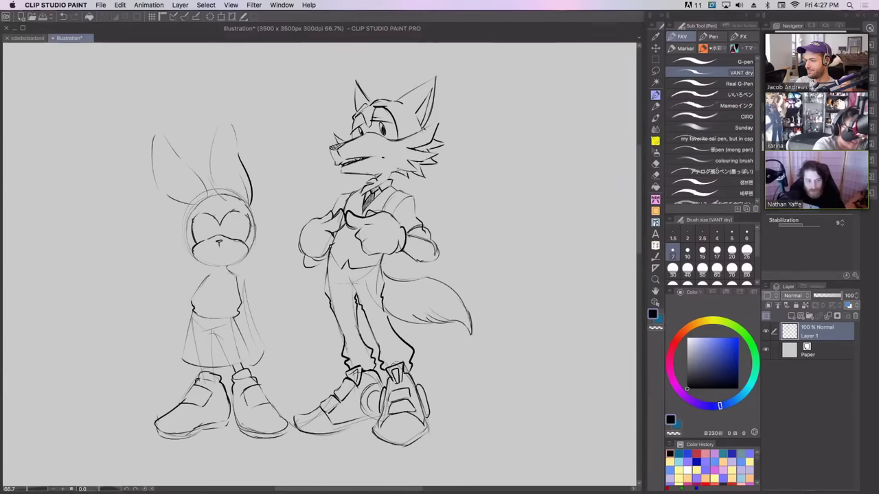
{"action": "mouse_move", "coordinate": [225, 209]}
{"action": "left_mouse_down"}
{"action": "mouse_move", "coordinate": [244, 215]}
{"action": "mouse_move", "coordinate": [190, 237]}
{"action": "mouse_move", "coordinate": [247, 216]}
{"action": "mouse_move", "coordinate": [250, 227]}
{"action": "mouse_move", "coordinate": [250, 219]}
{"action": "left_mouse_up"}
{"action": "key", "text": "ctrl+z"}
{"action": "key", "text": "super+z"}
{"action": "key", "text": "super+z"}
{"action": "key", "text": "super+z"}
{"action": "key", "text": "super+z"}
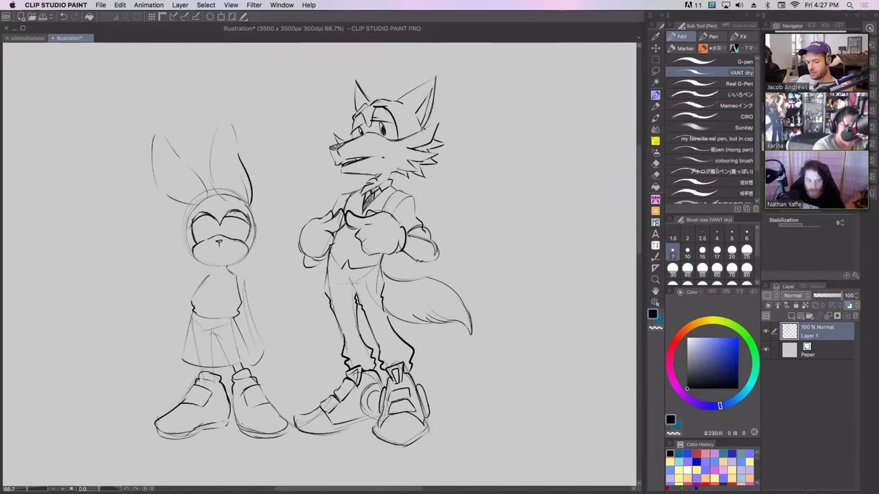
{"action": "mouse_move", "coordinate": [190, 225]}
{"action": "left_mouse_down"}
{"action": "mouse_move", "coordinate": [207, 211]}
{"action": "mouse_move", "coordinate": [219, 222]}
{"action": "left_mouse_up"}
{"action": "key", "text": "super+z"}
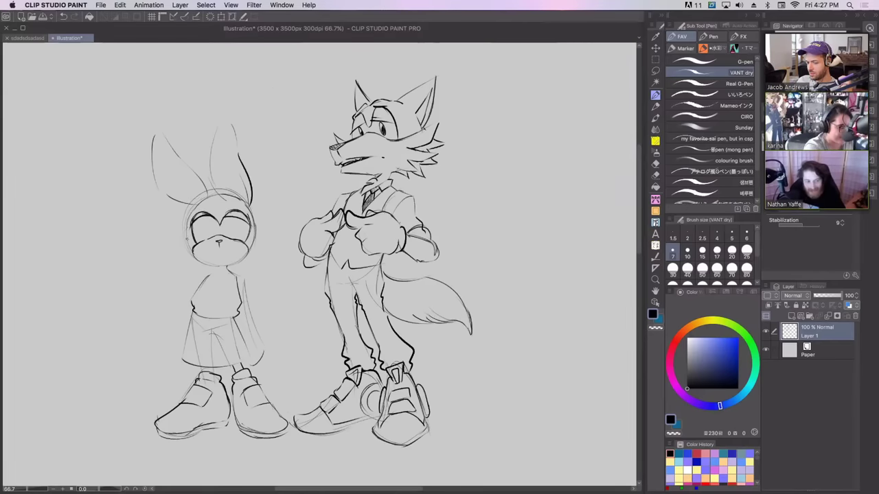
Step: Firm up the side of the rabbit's head and draw the inner folds of both ears, redrawing the upright ear's fold smaller
{"action": "left_click_drag", "start_coordinate": [189, 218], "coordinate": [185, 248]}
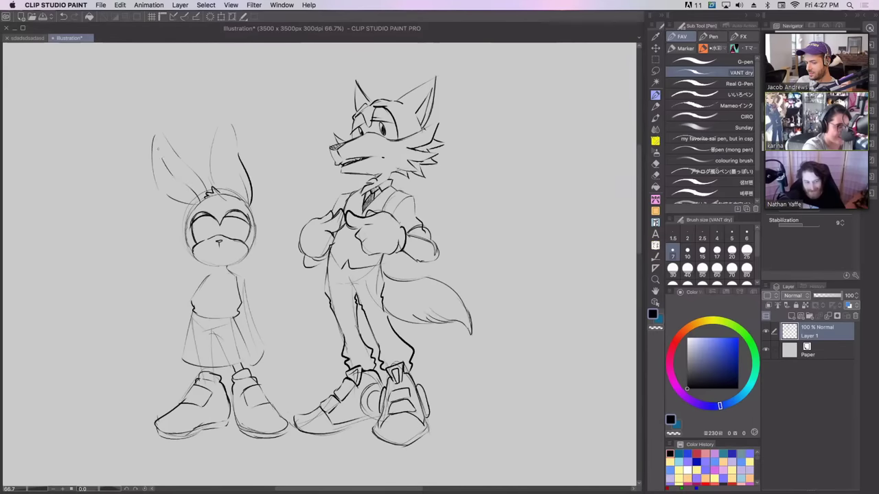
{"action": "left_click_drag", "start_coordinate": [157, 148], "coordinate": [164, 178]}
{"action": "mouse_move", "coordinate": [219, 181]}
{"action": "left_mouse_down"}
{"action": "mouse_move", "coordinate": [229, 124]}
{"action": "mouse_move", "coordinate": [242, 182]}
{"action": "left_mouse_up"}
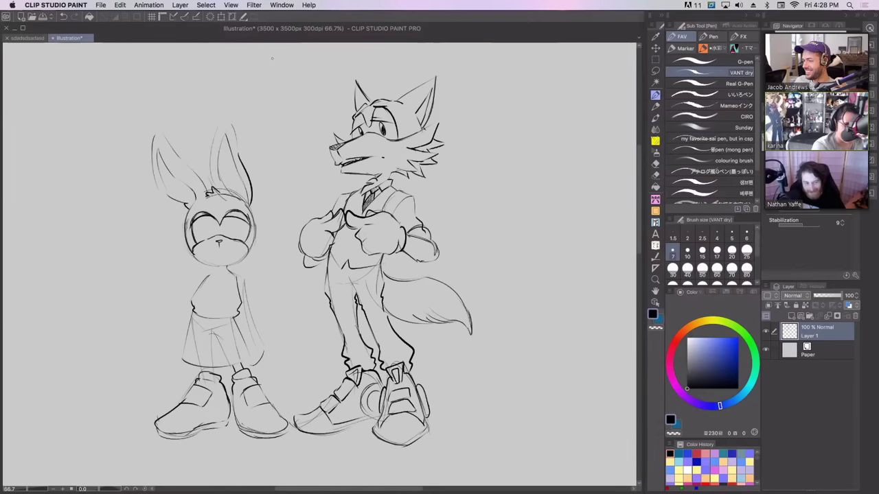
{"action": "mouse_move", "coordinate": [220, 195]}
{"action": "left_mouse_down"}
{"action": "mouse_move", "coordinate": [227, 198]}
{"action": "mouse_move", "coordinate": [226, 138]}
{"action": "mouse_move", "coordinate": [244, 198]}
{"action": "mouse_move", "coordinate": [233, 199]}
{"action": "left_mouse_up"}
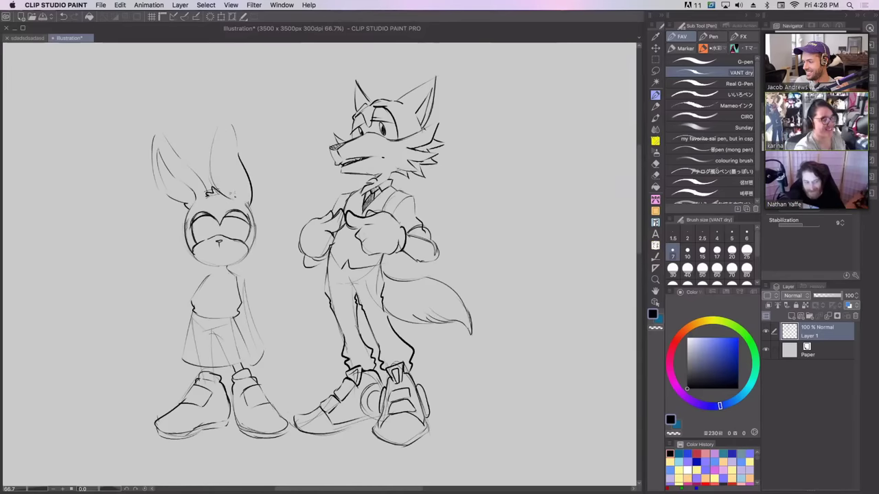
{"action": "mouse_move", "coordinate": [221, 153]}
{"action": "left_mouse_down"}
{"action": "mouse_move", "coordinate": [231, 194]}
{"action": "mouse_move", "coordinate": [240, 196]}
{"action": "left_mouse_up"}
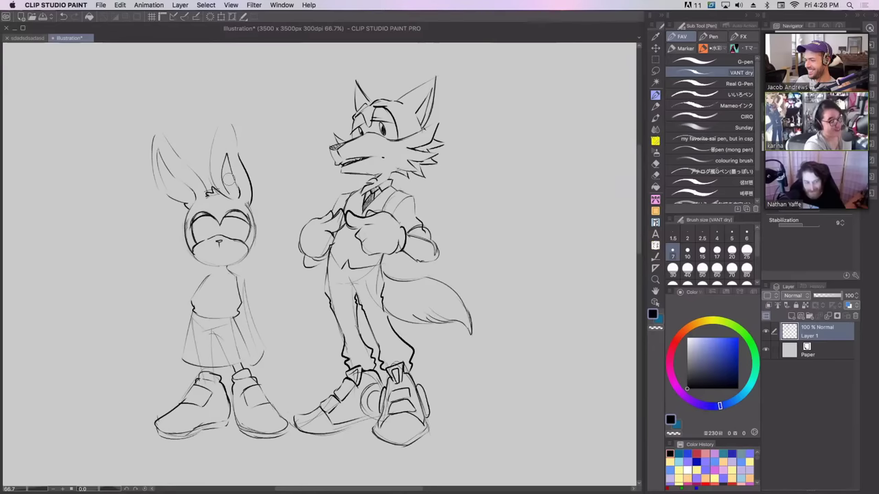
Step: Remove the jagged hair tuft between the rabbit's ears and redraw the ear bases and top of the head cleanly
{"action": "mouse_move", "coordinate": [222, 198]}
{"action": "left_mouse_down"}
{"action": "mouse_move", "coordinate": [238, 202]}
{"action": "mouse_move", "coordinate": [209, 196]}
{"action": "mouse_move", "coordinate": [224, 193]}
{"action": "left_mouse_up"}
{"action": "key", "text": "ctrl+z"}
{"action": "key", "text": "ctrl+z"}
{"action": "key", "text": "ctrl+z"}
{"action": "key", "text": "ctrl+z"}
{"action": "left_click_drag", "start_coordinate": [223, 194], "coordinate": [231, 197]}
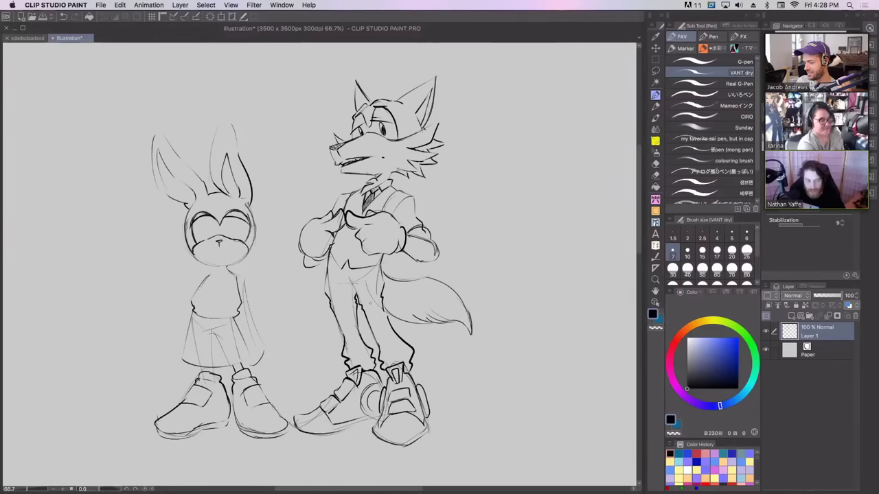
Step: Sketch a long sleeve flaring outward from the rabbit's near shoulder past the skirt, undoing the earlier narrower attempts
{"action": "mouse_move", "coordinate": [203, 278]}
{"action": "left_mouse_down"}
{"action": "mouse_move", "coordinate": [186, 296]}
{"action": "mouse_move", "coordinate": [169, 348]}
{"action": "left_mouse_up"}
{"action": "key", "text": "ctrl+z"}
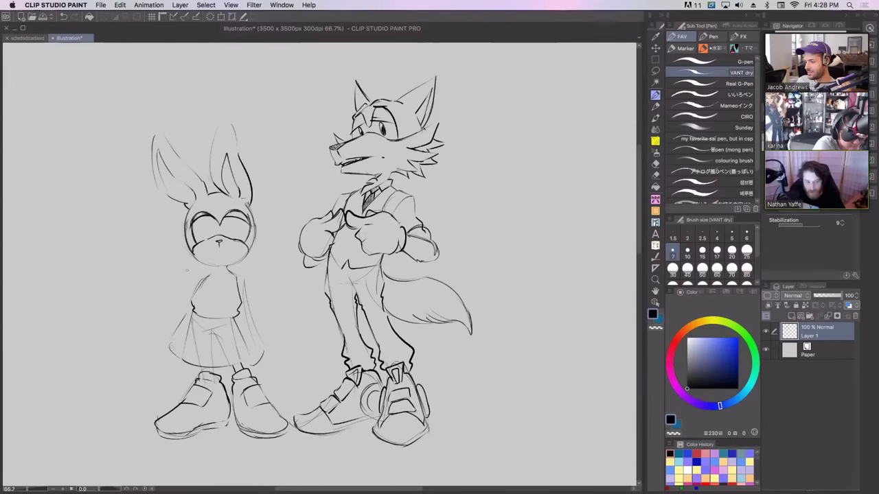
{"action": "key", "text": "super+z"}
{"action": "key", "text": "super+z"}
{"action": "left_click_drag", "start_coordinate": [219, 267], "coordinate": [128, 386]}
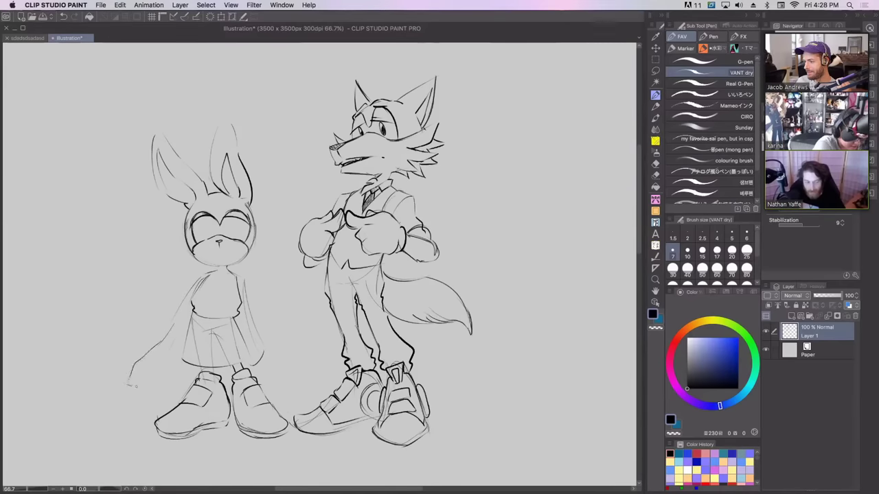
Step: Undo the rough hand shape and draw an open hand with spread fingers at the end of the near sleeve
{"action": "key", "text": "super+z"}
{"action": "mouse_move", "coordinate": [158, 349]}
{"action": "left_mouse_down"}
{"action": "mouse_move", "coordinate": [124, 365]}
{"action": "mouse_move", "coordinate": [129, 378]}
{"action": "left_mouse_up"}
{"action": "key", "text": "super+z"}
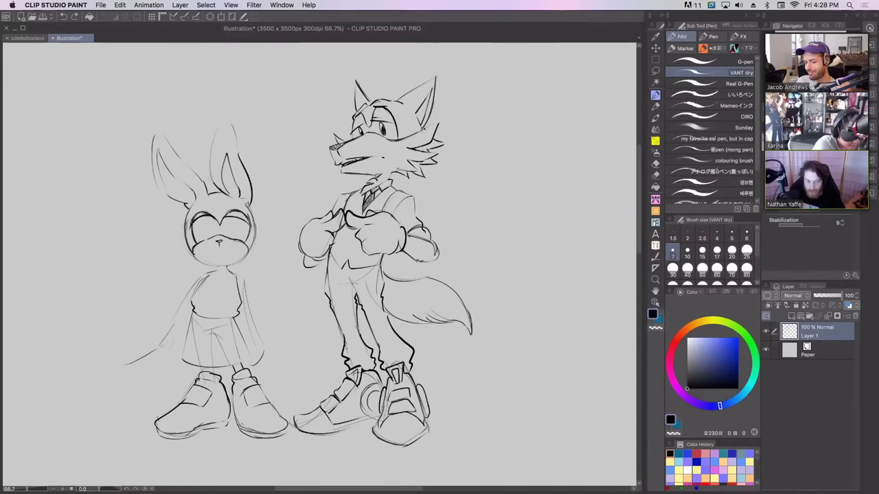
{"action": "left_click_drag", "start_coordinate": [159, 346], "coordinate": [126, 348]}
{"action": "left_click_drag", "start_coordinate": [172, 374], "coordinate": [180, 379]}
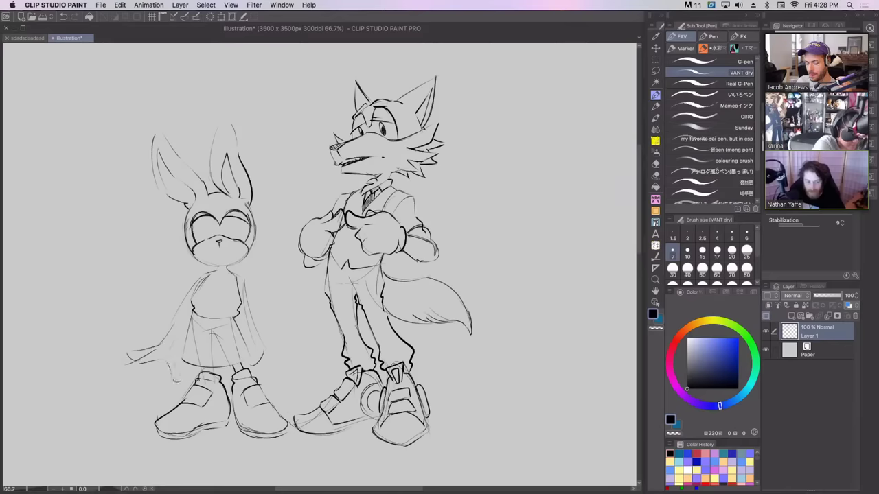
{"action": "mouse_move", "coordinate": [170, 350]}
{"action": "left_mouse_down"}
{"action": "mouse_move", "coordinate": [181, 357]}
{"action": "mouse_move", "coordinate": [130, 374]}
{"action": "mouse_move", "coordinate": [150, 380]}
{"action": "left_mouse_up"}
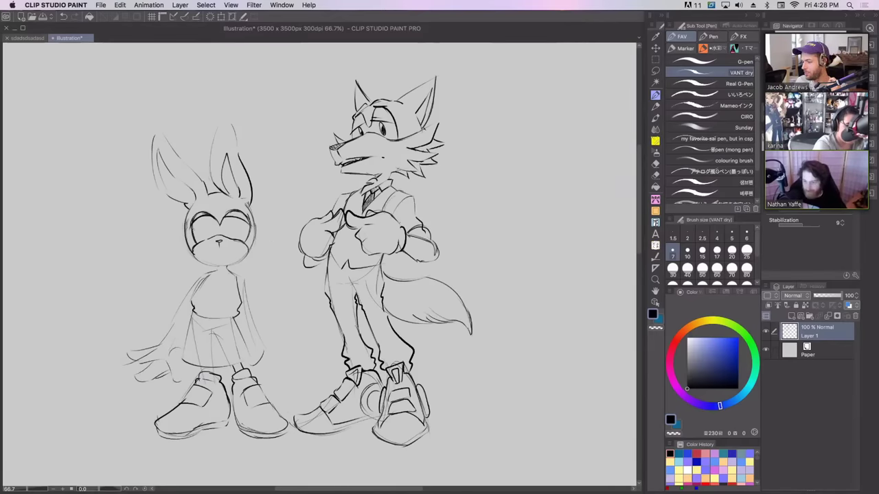
Step: Add oval irises and a small smiling mouth to the rabbit's face, and redraw the far cheek and muzzle outline
{"action": "mouse_move", "coordinate": [206, 217]}
{"action": "left_mouse_down"}
{"action": "mouse_move", "coordinate": [203, 237]}
{"action": "mouse_move", "coordinate": [216, 231]}
{"action": "mouse_move", "coordinate": [238, 239]}
{"action": "left_mouse_up"}
{"action": "key", "text": "super+z"}
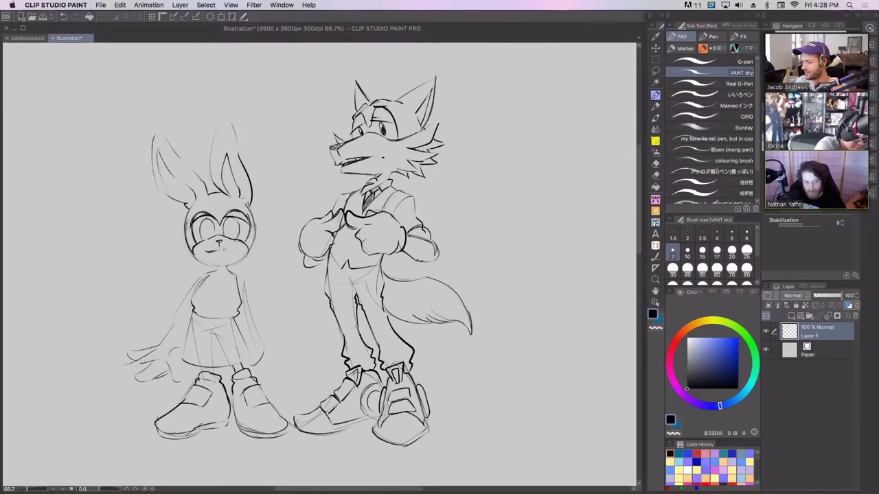
{"action": "left_click_drag", "start_coordinate": [223, 248], "coordinate": [234, 250]}
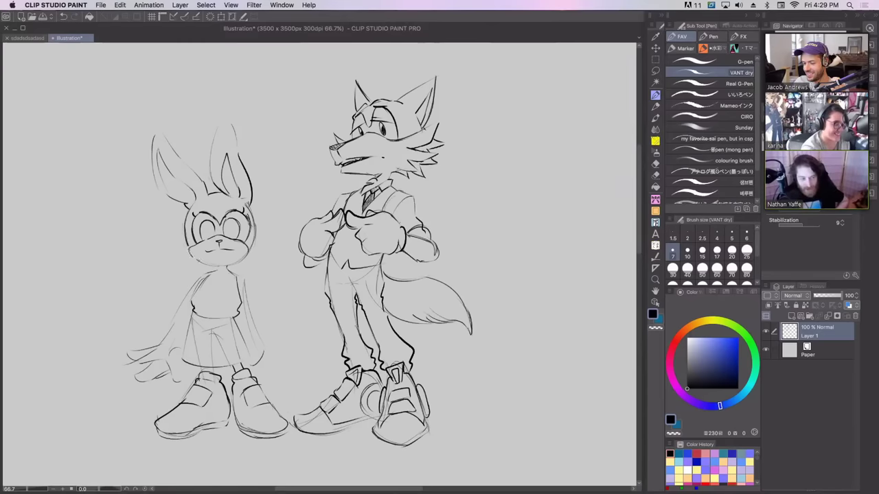
{"action": "left_click_drag", "start_coordinate": [241, 240], "coordinate": [246, 257]}
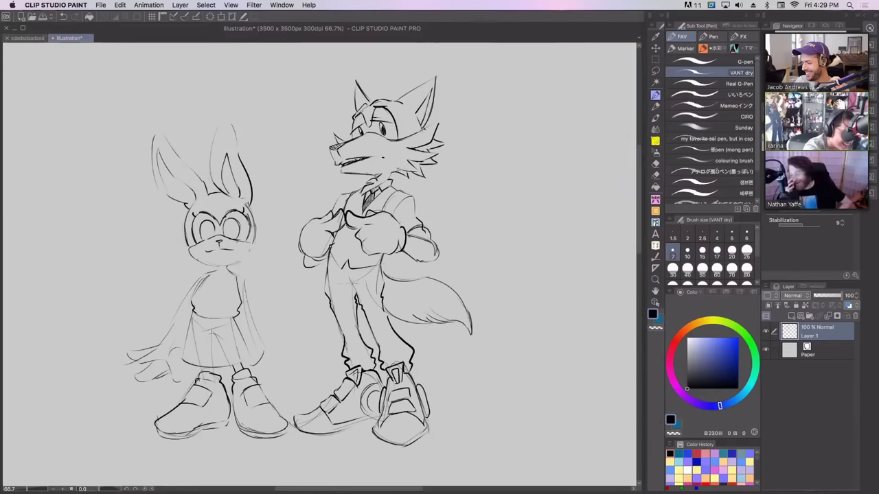
{"action": "left_click_drag", "start_coordinate": [253, 228], "coordinate": [257, 245]}
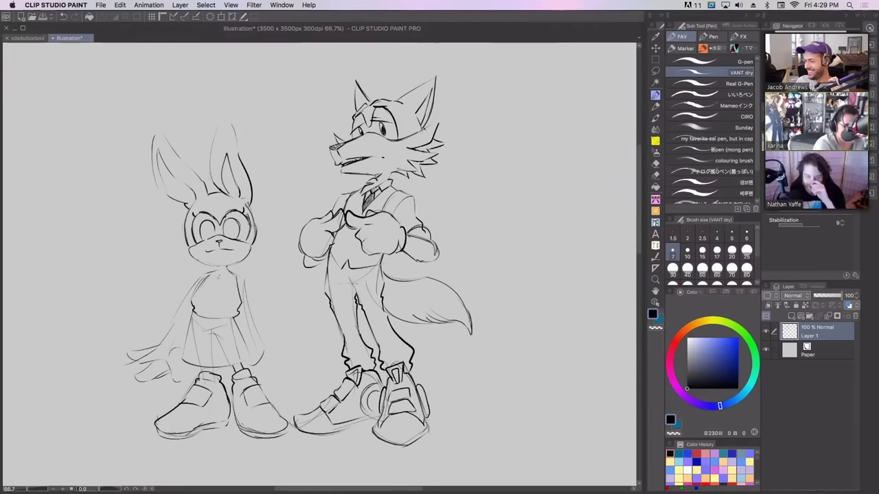
Step: Draw a pointed collar at the rabbit's neck with a thin ribbon tie hanging in two tails down the chest
{"action": "mouse_move", "coordinate": [218, 276]}
{"action": "left_mouse_down"}
{"action": "mouse_move", "coordinate": [218, 306]}
{"action": "mouse_move", "coordinate": [230, 301]}
{"action": "mouse_move", "coordinate": [223, 280]}
{"action": "mouse_move", "coordinate": [208, 288]}
{"action": "mouse_move", "coordinate": [220, 278]}
{"action": "mouse_move", "coordinate": [213, 310]}
{"action": "mouse_move", "coordinate": [211, 302]}
{"action": "mouse_move", "coordinate": [219, 314]}
{"action": "left_mouse_up"}
{"action": "key", "text": "ctrl+z"}
{"action": "key", "text": "ctrl+z"}
{"action": "key", "text": "ctrl+z"}
{"action": "key", "text": "ctrl+z"}
{"action": "left_click_drag", "start_coordinate": [221, 287], "coordinate": [217, 315]}
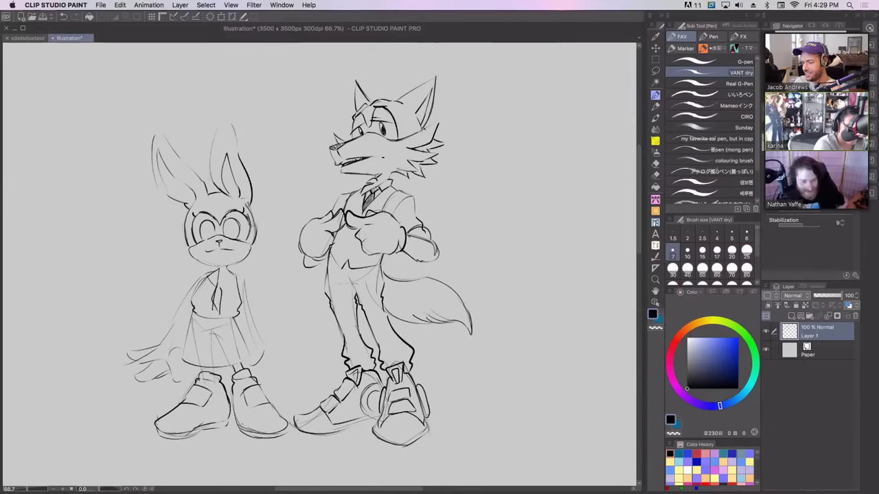
{"action": "left_click_drag", "start_coordinate": [218, 284], "coordinate": [230, 306]}
{"action": "left_click_drag", "start_coordinate": [225, 300], "coordinate": [234, 308]}
{"action": "left_click_drag", "start_coordinate": [220, 266], "coordinate": [232, 283]}
{"action": "mouse_move", "coordinate": [237, 267]}
{"action": "left_mouse_down"}
{"action": "mouse_move", "coordinate": [229, 281]}
{"action": "mouse_move", "coordinate": [236, 285]}
{"action": "mouse_move", "coordinate": [216, 277]}
{"action": "left_mouse_up"}
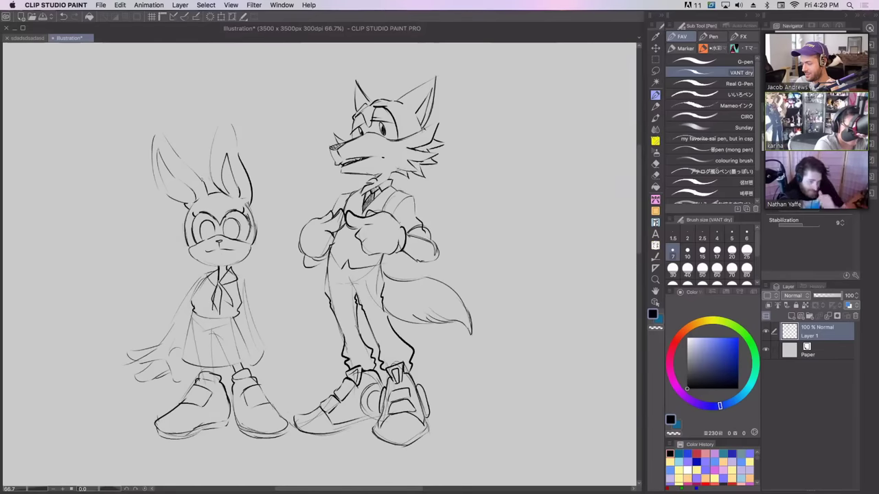
Step: Ink the rabbit's flared sleeves with darker outlines and cuffs, and draw the far hand below its sleeve
{"action": "mouse_move", "coordinate": [219, 271]}
{"action": "left_mouse_down"}
{"action": "mouse_move", "coordinate": [199, 276]}
{"action": "mouse_move", "coordinate": [166, 323]}
{"action": "mouse_move", "coordinate": [176, 348]}
{"action": "left_mouse_up"}
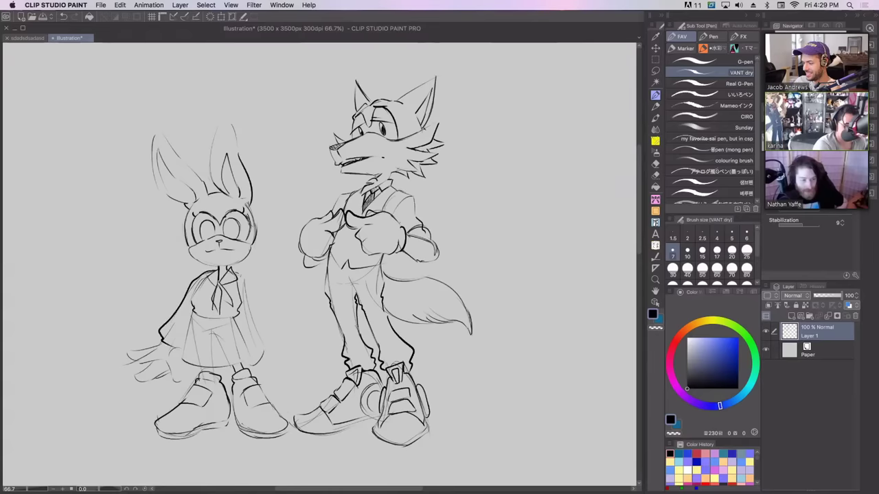
{"action": "left_click_drag", "start_coordinate": [239, 274], "coordinate": [251, 313]}
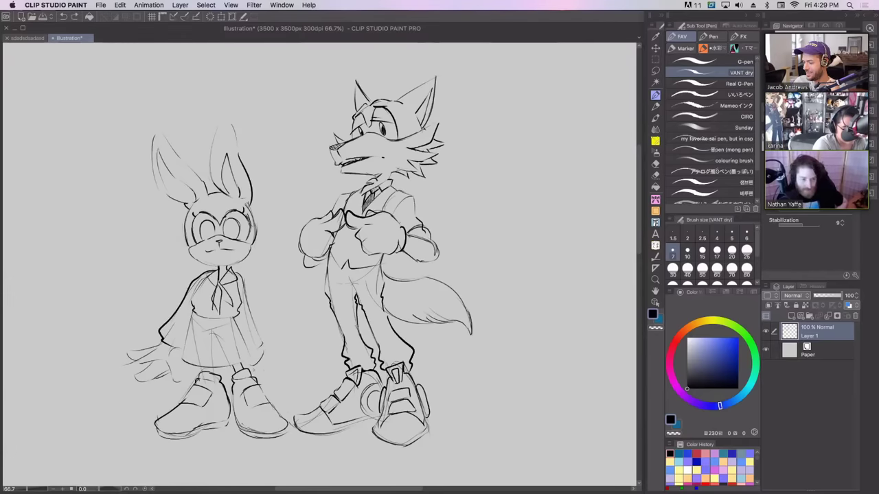
{"action": "mouse_move", "coordinate": [258, 381]}
{"action": "left_mouse_down"}
{"action": "mouse_move", "coordinate": [277, 366]}
{"action": "mouse_move", "coordinate": [266, 358]}
{"action": "mouse_move", "coordinate": [279, 375]}
{"action": "left_mouse_up"}
{"action": "mouse_move", "coordinate": [163, 342]}
{"action": "left_mouse_down"}
{"action": "mouse_move", "coordinate": [175, 348]}
{"action": "mouse_move", "coordinate": [180, 340]}
{"action": "left_mouse_up"}
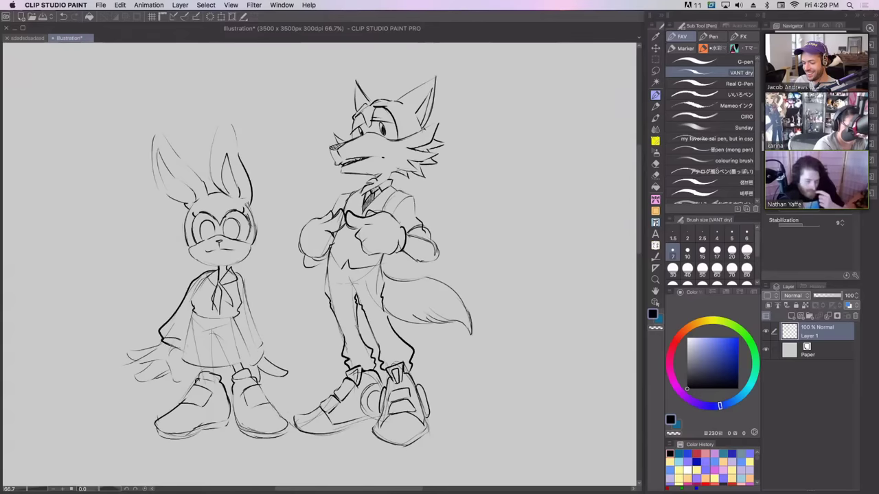
{"action": "left_click_drag", "start_coordinate": [242, 279], "coordinate": [263, 336]}
{"action": "mouse_move", "coordinate": [264, 336]}
{"action": "left_mouse_down"}
{"action": "mouse_move", "coordinate": [251, 345]}
{"action": "mouse_move", "coordinate": [260, 353]}
{"action": "mouse_move", "coordinate": [245, 358]}
{"action": "left_mouse_up"}
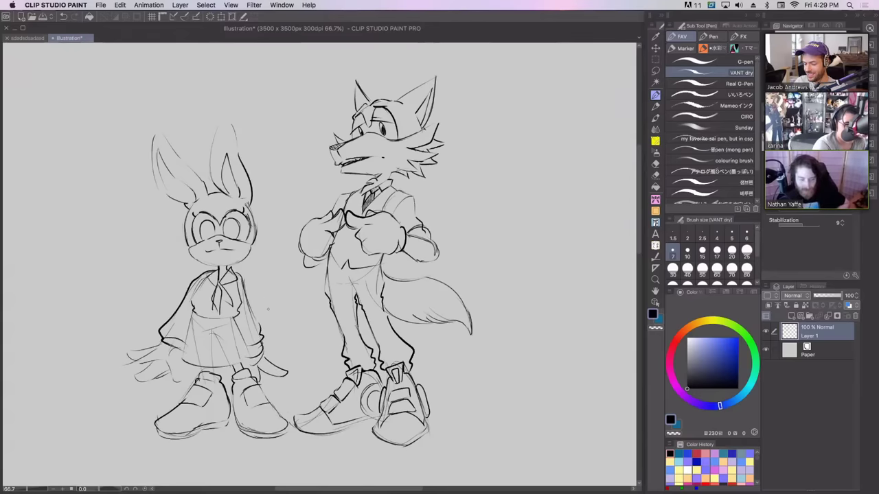
Step: Redraw the spread fingers of the rabbit's near hand with darker, cleaner lines
{"action": "left_click_drag", "start_coordinate": [163, 344], "coordinate": [132, 358]}
{"action": "mouse_move", "coordinate": [145, 358]}
{"action": "left_mouse_down"}
{"action": "mouse_move", "coordinate": [129, 368]}
{"action": "mouse_move", "coordinate": [141, 368]}
{"action": "mouse_move", "coordinate": [134, 353]}
{"action": "mouse_move", "coordinate": [127, 361]}
{"action": "mouse_move", "coordinate": [165, 356]}
{"action": "mouse_move", "coordinate": [136, 378]}
{"action": "mouse_move", "coordinate": [148, 378]}
{"action": "left_mouse_up"}
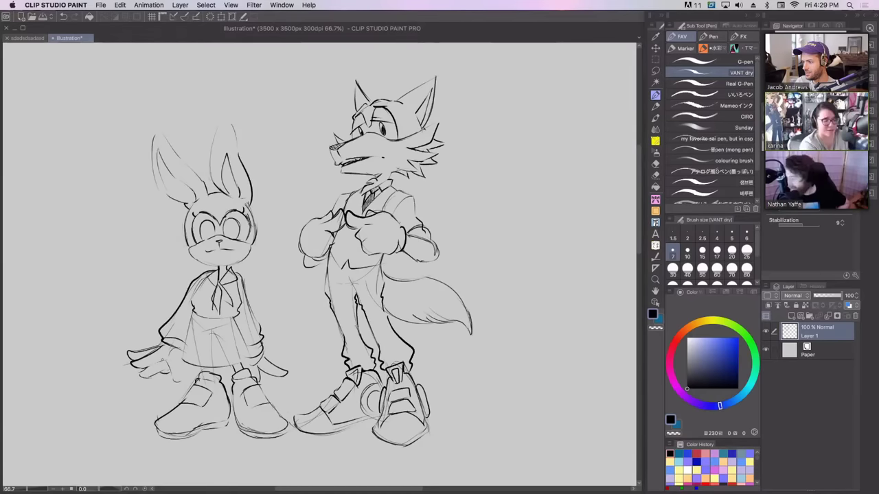
{"action": "mouse_move", "coordinate": [165, 366]}
{"action": "left_mouse_down"}
{"action": "mouse_move", "coordinate": [173, 380]}
{"action": "mouse_move", "coordinate": [182, 364]}
{"action": "left_mouse_up"}
Step: Clean up the rabbit's skirt and redraw its evenly spaced pleats, then add inner detail to the eyes
{"action": "mouse_move", "coordinate": [192, 314]}
{"action": "left_mouse_down"}
{"action": "mouse_move", "coordinate": [186, 334]}
{"action": "mouse_move", "coordinate": [196, 364]}
{"action": "left_mouse_up"}
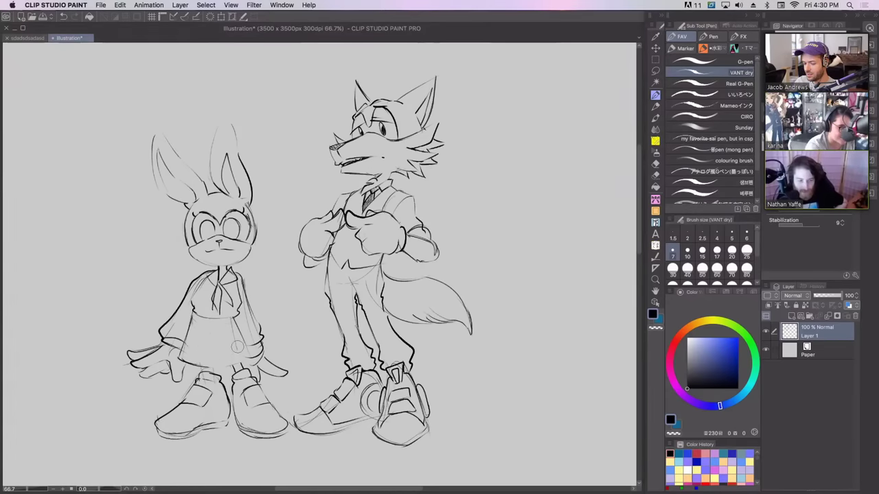
{"action": "mouse_move", "coordinate": [192, 341]}
{"action": "left_mouse_down"}
{"action": "mouse_move", "coordinate": [191, 365]}
{"action": "mouse_move", "coordinate": [206, 321]}
{"action": "left_mouse_up"}
{"action": "mouse_move", "coordinate": [195, 362]}
{"action": "left_mouse_down"}
{"action": "mouse_move", "coordinate": [246, 371]}
{"action": "mouse_move", "coordinate": [242, 363]}
{"action": "left_mouse_up"}
{"action": "key", "text": "super+z"}
{"action": "key", "text": "super+z"}
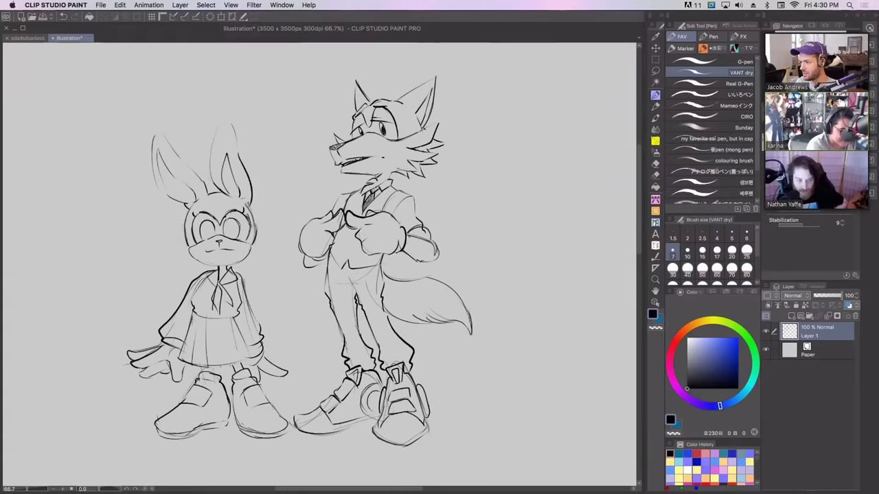
{"action": "left_click_drag", "start_coordinate": [218, 333], "coordinate": [225, 368]}
{"action": "mouse_move", "coordinate": [229, 320]}
{"action": "left_mouse_down"}
{"action": "mouse_move", "coordinate": [237, 357]}
{"action": "mouse_move", "coordinate": [252, 357]}
{"action": "left_mouse_up"}
{"action": "left_click_drag", "start_coordinate": [237, 319], "coordinate": [252, 353]}
{"action": "key", "text": "super+z"}
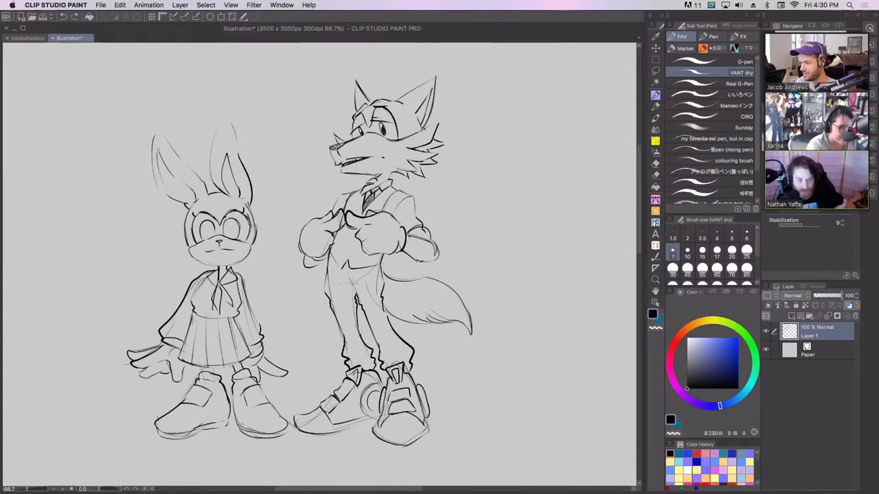
{"action": "left_click_drag", "start_coordinate": [236, 318], "coordinate": [246, 348]}
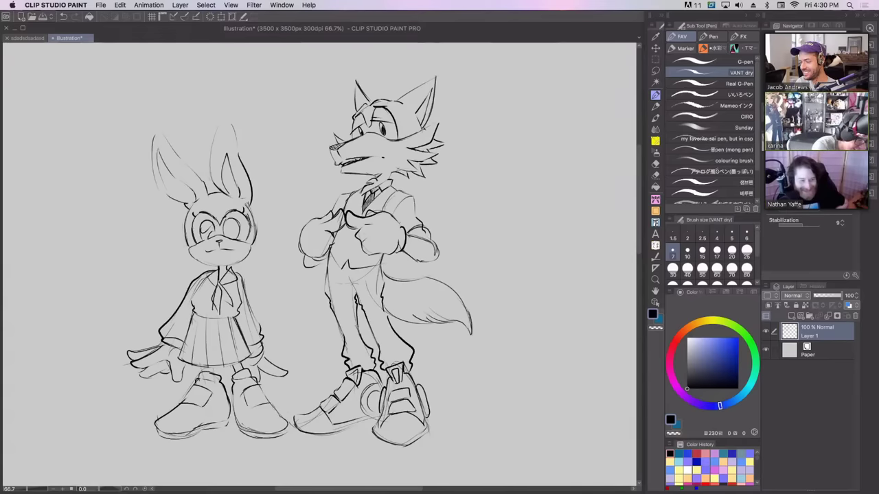
{"action": "mouse_move", "coordinate": [230, 210]}
{"action": "left_mouse_down"}
{"action": "mouse_move", "coordinate": [242, 208]}
{"action": "mouse_move", "coordinate": [235, 223]}
{"action": "left_mouse_up"}
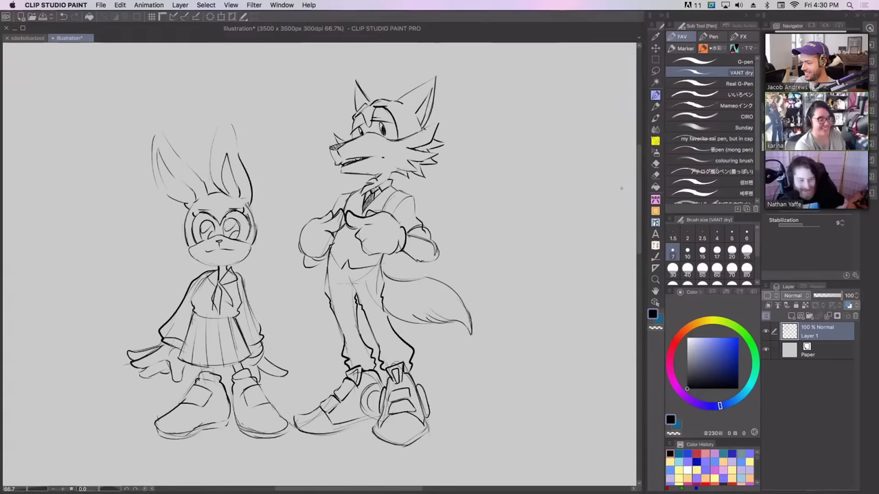
Step: Select the whole rabbit, scale it down to 91%, place it beside the fox, and clear the selection
{"action": "left_click", "coordinate": [654, 71]}
{"action": "mouse_move", "coordinate": [289, 398]}
{"action": "left_mouse_down"}
{"action": "mouse_move", "coordinate": [292, 448]}
{"action": "mouse_move", "coordinate": [94, 161]}
{"action": "mouse_move", "coordinate": [280, 226]}
{"action": "mouse_move", "coordinate": [300, 384]}
{"action": "left_mouse_up"}
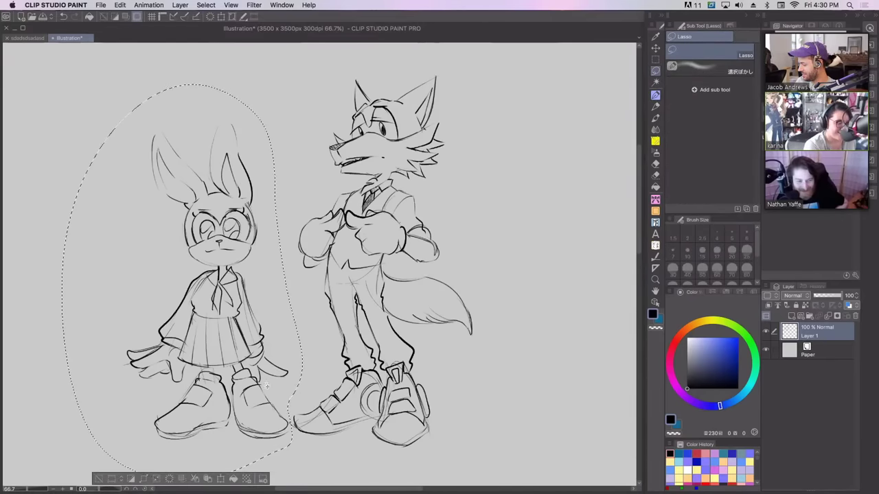
{"action": "left_click", "coordinate": [222, 16]}
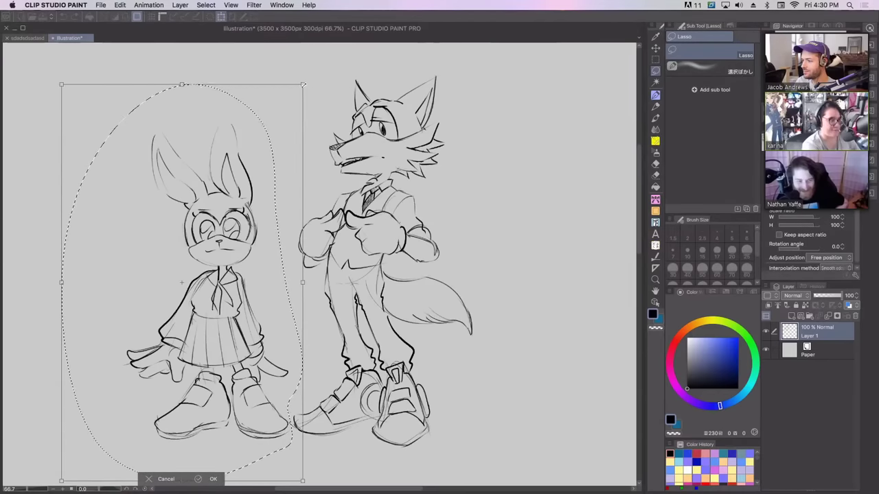
{"action": "left_click_drag", "start_coordinate": [302, 84], "coordinate": [282, 118]}
{"action": "mouse_move", "coordinate": [240, 227]}
{"action": "left_mouse_down"}
{"action": "mouse_move", "coordinate": [269, 216]}
{"action": "mouse_move", "coordinate": [253, 217]}
{"action": "left_mouse_up"}
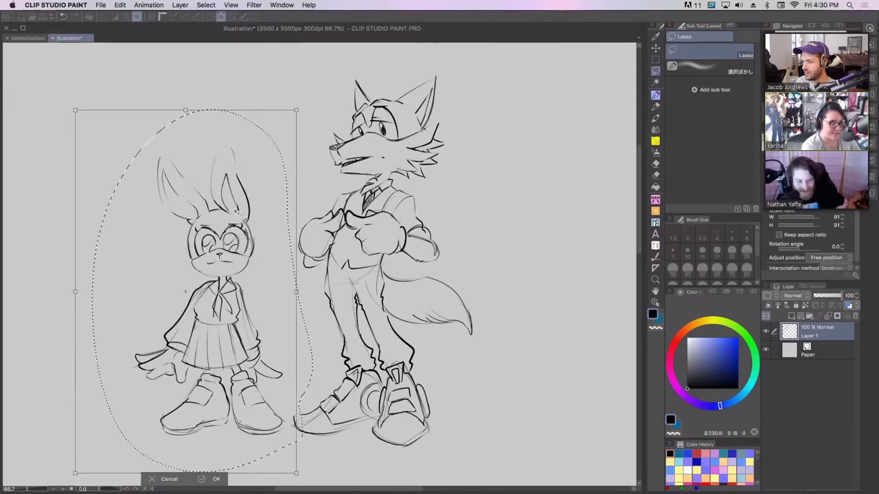
{"action": "key", "text": "Return"}
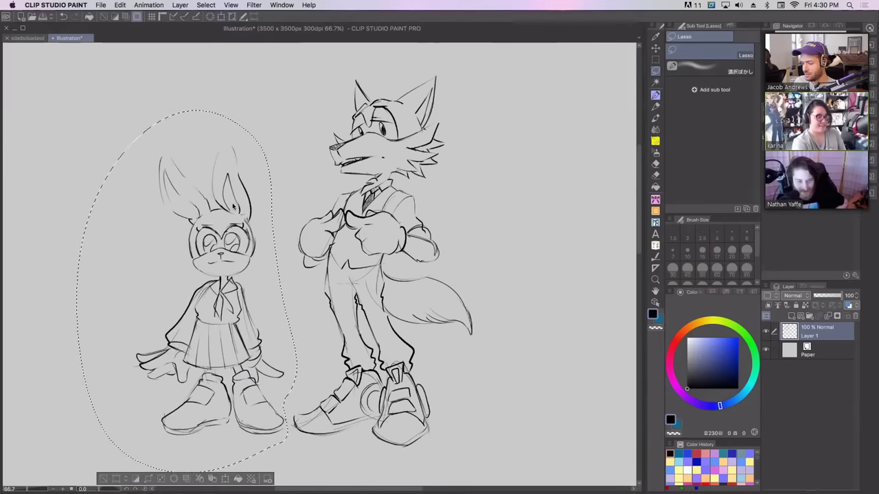
{"action": "key", "text": "super+d"}
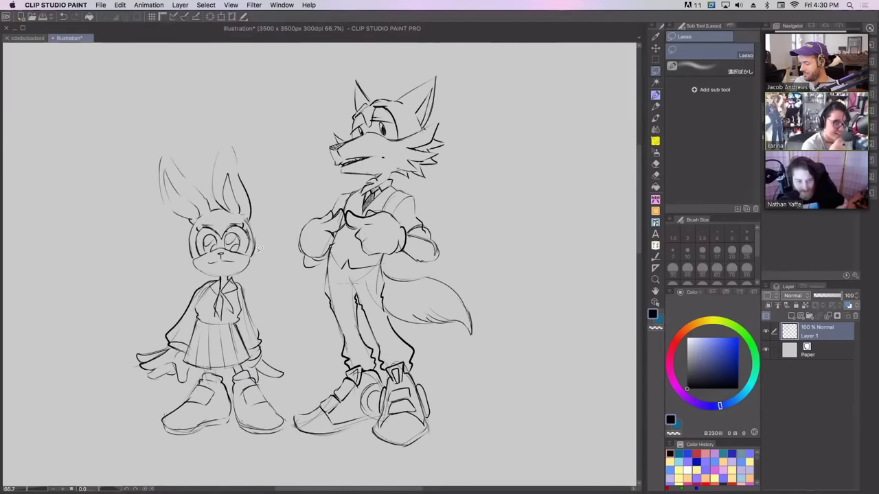
Step: Shift both characters left and sketch a round head for a third character on the free side of the fox
{"action": "key", "text": "k"}
{"action": "left_click_drag", "start_coordinate": [405, 238], "coordinate": [321, 240]}
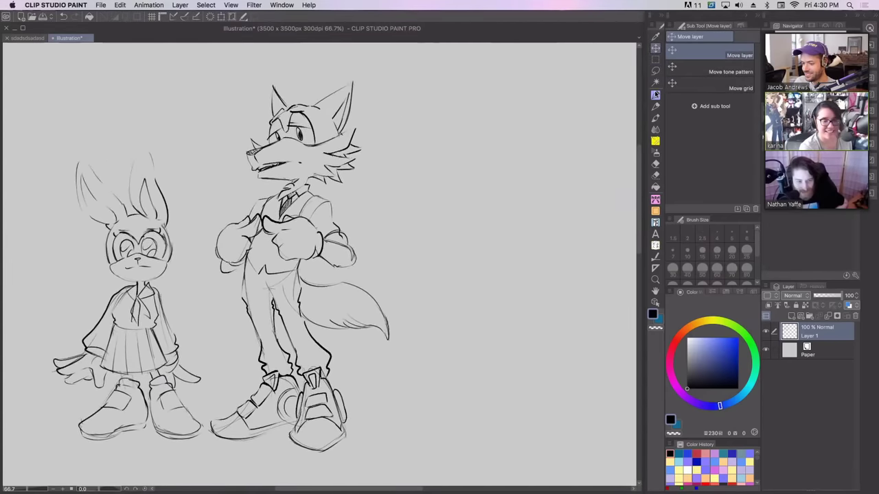
{"action": "key", "text": "p"}
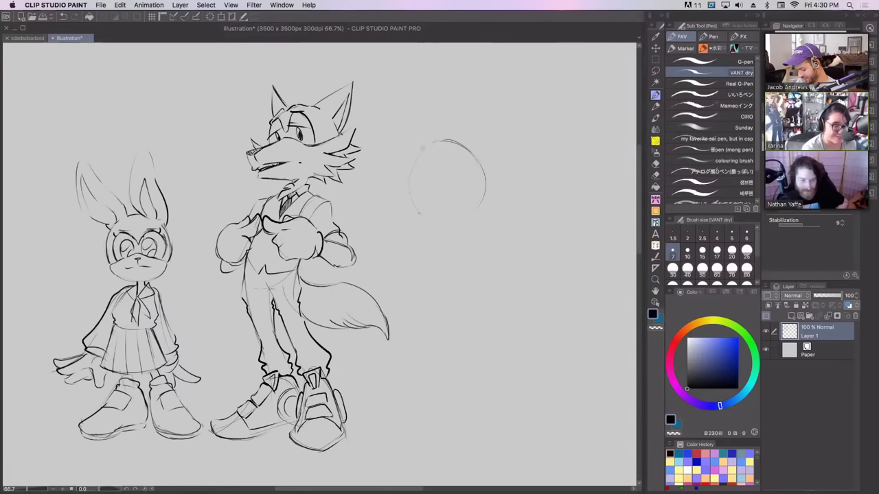
{"action": "left_click_drag", "start_coordinate": [431, 215], "coordinate": [478, 204]}
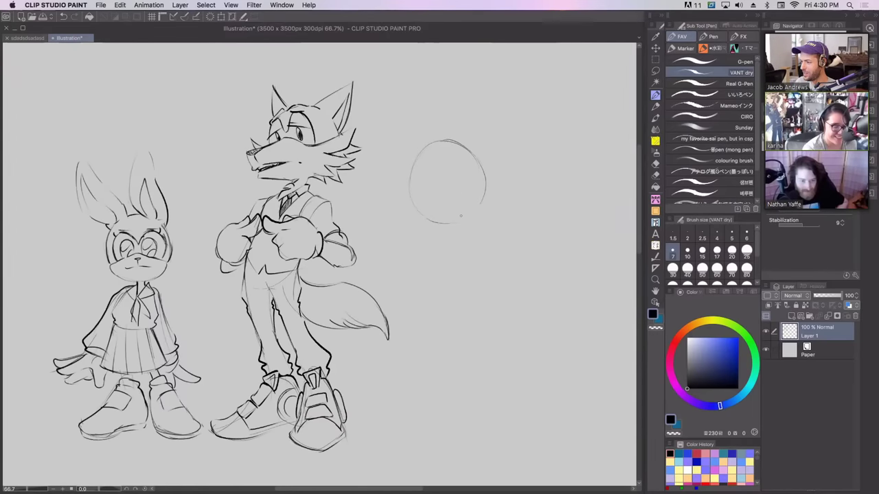
{"action": "key", "text": "super+z"}
{"action": "left_click_drag", "start_coordinate": [420, 211], "coordinate": [483, 193]}
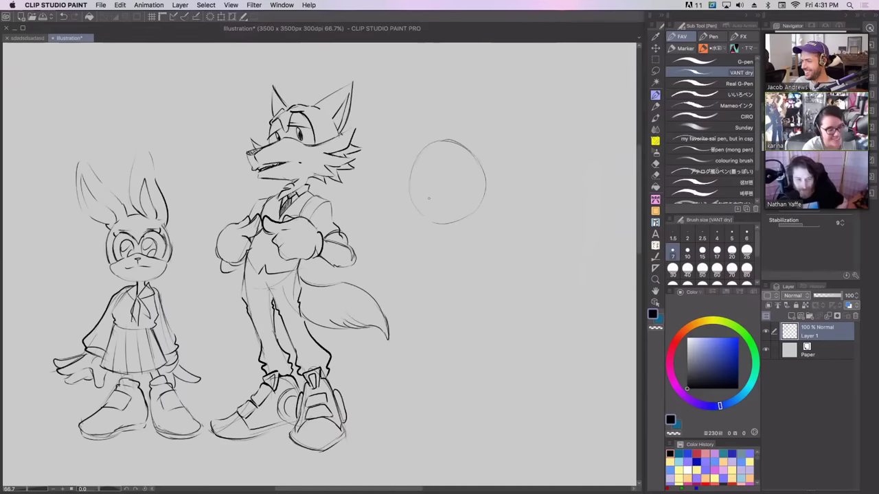
Step: Try a rounded muzzle inside the new head circle, and erase it together with the circle's lower edge
{"action": "left_click_drag", "start_coordinate": [431, 193], "coordinate": [454, 195]}
{"action": "key", "text": "super+z"}
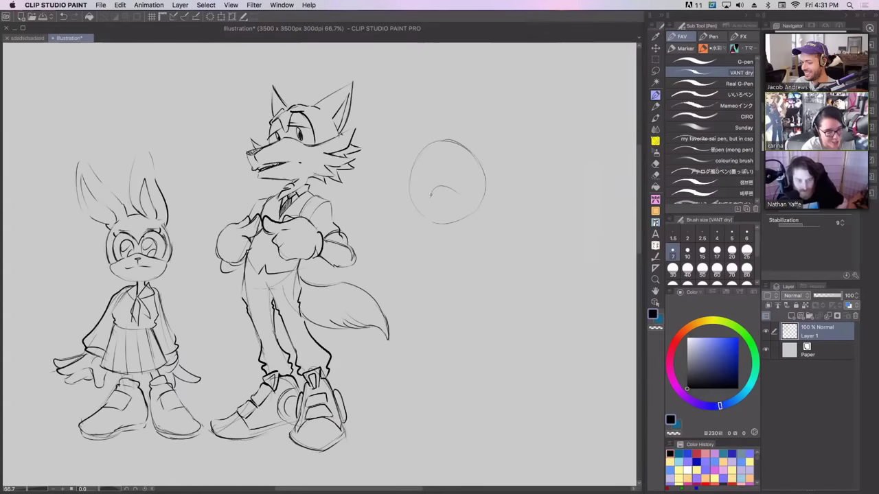
{"action": "key", "text": "super+z"}
{"action": "mouse_move", "coordinate": [433, 190]}
{"action": "left_mouse_down"}
{"action": "mouse_move", "coordinate": [426, 202]}
{"action": "mouse_move", "coordinate": [433, 222]}
{"action": "mouse_move", "coordinate": [413, 213]}
{"action": "mouse_move", "coordinate": [438, 230]}
{"action": "mouse_move", "coordinate": [467, 216]}
{"action": "left_mouse_up"}
{"action": "key", "text": "super+z"}
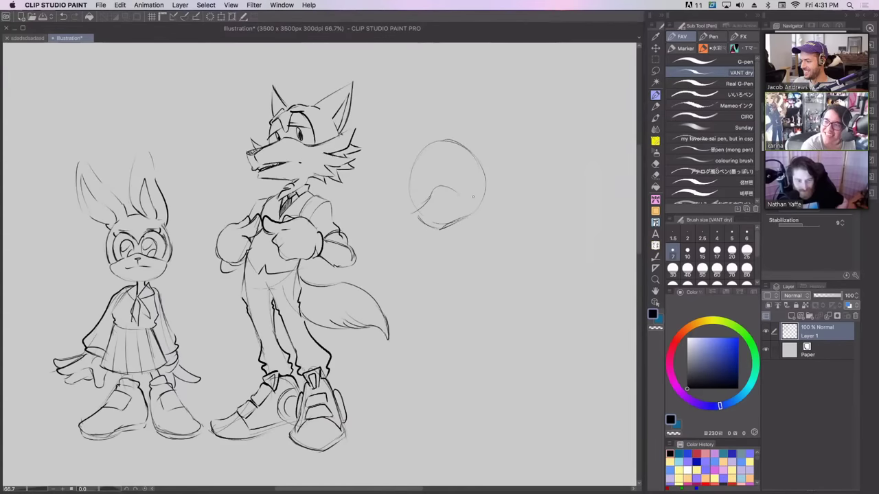
{"action": "key", "text": "e"}
{"action": "mouse_move", "coordinate": [456, 192]}
{"action": "left_mouse_down"}
{"action": "mouse_move", "coordinate": [412, 214]}
{"action": "mouse_move", "coordinate": [434, 209]}
{"action": "mouse_move", "coordinate": [455, 218]}
{"action": "mouse_move", "coordinate": [420, 228]}
{"action": "left_mouse_up"}
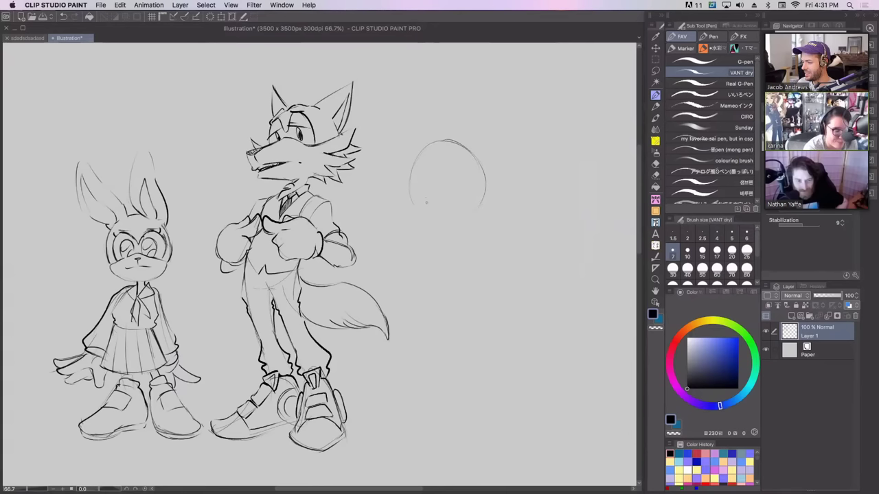
Step: Draw a pointed muzzle and angled jaw on the new head, with a small mouth mark near the tip
{"action": "mouse_move", "coordinate": [427, 195]}
{"action": "left_mouse_down"}
{"action": "mouse_move", "coordinate": [439, 230]}
{"action": "mouse_move", "coordinate": [426, 223]}
{"action": "mouse_move", "coordinate": [435, 231]}
{"action": "mouse_move", "coordinate": [461, 219]}
{"action": "mouse_move", "coordinate": [450, 227]}
{"action": "mouse_move", "coordinate": [486, 192]}
{"action": "left_mouse_up"}
{"action": "key", "text": "super+z"}
{"action": "key", "text": "super+z"}
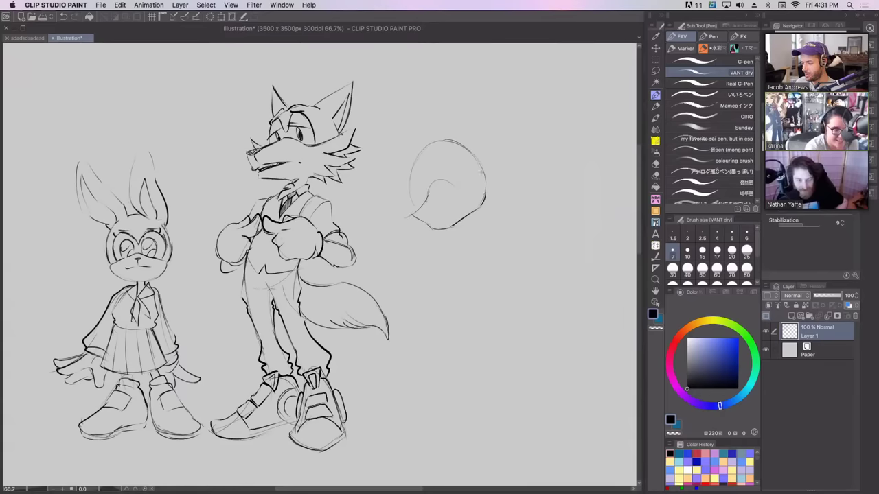
{"action": "mouse_move", "coordinate": [421, 150]}
{"action": "left_mouse_down"}
{"action": "mouse_move", "coordinate": [414, 206]}
{"action": "mouse_move", "coordinate": [446, 186]}
{"action": "mouse_move", "coordinate": [415, 212]}
{"action": "mouse_move", "coordinate": [431, 223]}
{"action": "mouse_move", "coordinate": [442, 210]}
{"action": "mouse_move", "coordinate": [436, 215]}
{"action": "left_mouse_up"}
{"action": "key", "text": "super+z"}
{"action": "key", "text": "ctrl+z"}
{"action": "key", "text": "ctrl+z"}
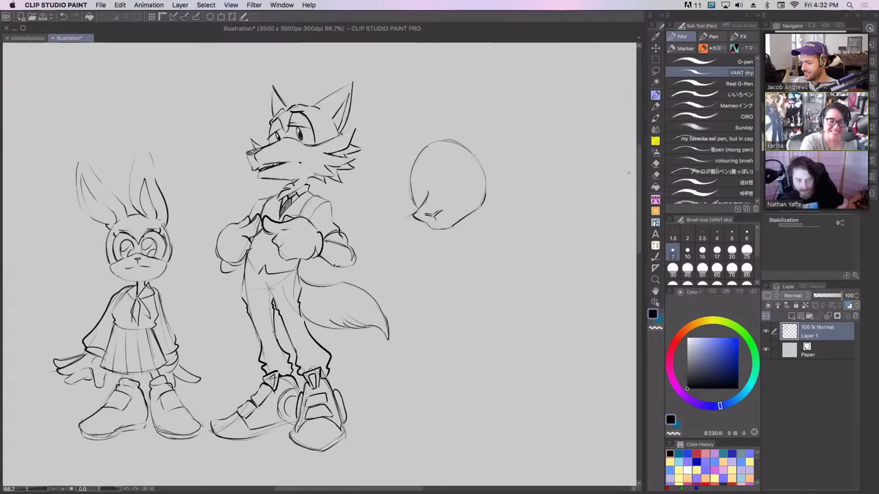
Step: Draw a curved line from the muzzle across the near cheek to separate the lower face
{"action": "mouse_move", "coordinate": [426, 196]}
{"action": "left_mouse_down"}
{"action": "mouse_move", "coordinate": [475, 196]}
{"action": "mouse_move", "coordinate": [469, 217]}
{"action": "mouse_move", "coordinate": [431, 230]}
{"action": "mouse_move", "coordinate": [483, 204]}
{"action": "left_mouse_up"}
{"action": "key", "text": "super+z"}
{"action": "key", "text": "super+z"}
{"action": "key", "text": "super+z"}
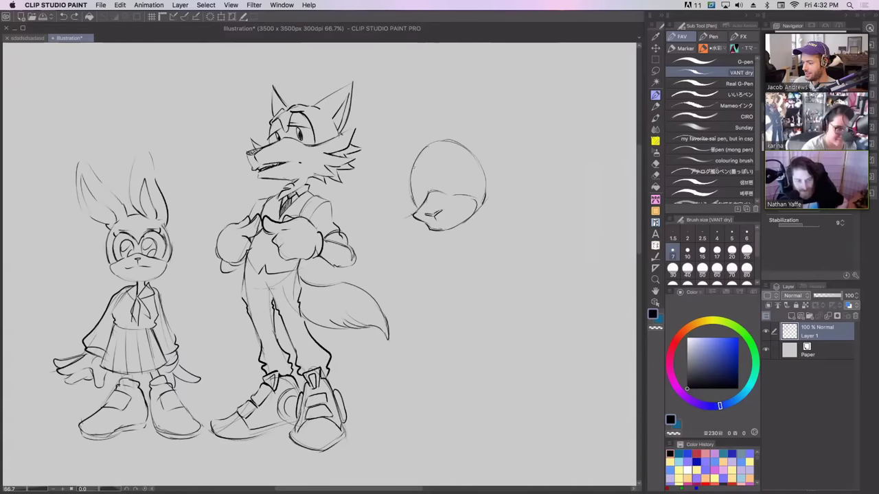
Step: Draw a narrow far eye, a tall near eye and a frowning brow crease above the muzzle
{"action": "mouse_move", "coordinate": [412, 171]}
{"action": "left_mouse_down"}
{"action": "mouse_move", "coordinate": [417, 212]}
{"action": "mouse_move", "coordinate": [437, 165]}
{"action": "mouse_move", "coordinate": [426, 190]}
{"action": "mouse_move", "coordinate": [418, 186]}
{"action": "mouse_move", "coordinate": [420, 204]}
{"action": "mouse_move", "coordinate": [451, 156]}
{"action": "left_mouse_up"}
{"action": "key", "text": "ctrl+z"}
{"action": "key", "text": "ctrl+z"}
{"action": "key", "text": "ctrl+z"}
{"action": "key", "text": "ctrl+z"}
{"action": "key", "text": "ctrl+z"}
{"action": "key", "text": "ctrl+z"}
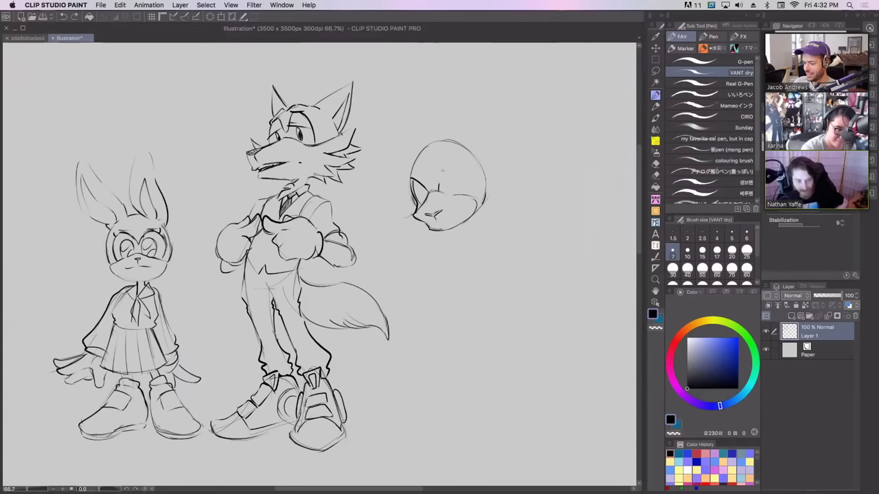
{"action": "mouse_move", "coordinate": [439, 191]}
{"action": "left_mouse_down"}
{"action": "mouse_move", "coordinate": [446, 162]}
{"action": "mouse_move", "coordinate": [471, 182]}
{"action": "mouse_move", "coordinate": [445, 165]}
{"action": "mouse_move", "coordinate": [466, 192]}
{"action": "mouse_move", "coordinate": [451, 162]}
{"action": "left_mouse_up"}
{"action": "key", "text": "ctrl+z"}
{"action": "key", "text": "ctrl+z"}
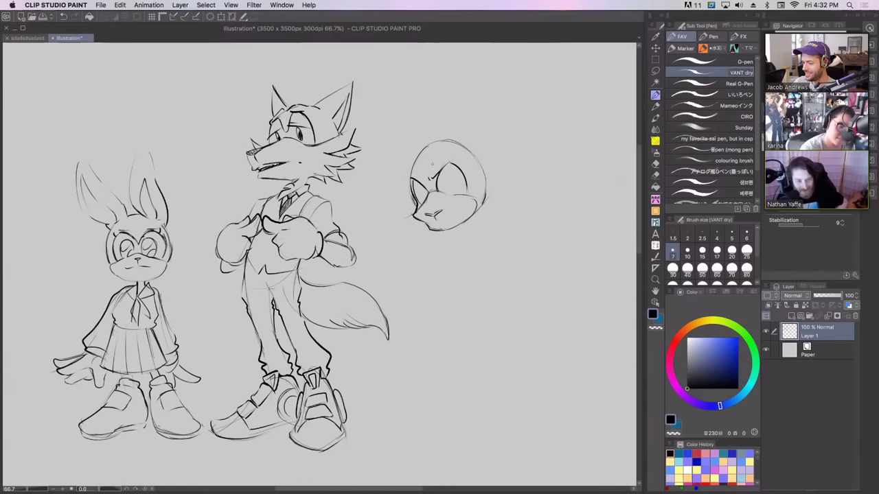
Step: Reshape the new head with a flatter crown and an angular back, clearing the leftover round guide lines
{"action": "mouse_move", "coordinate": [428, 145]}
{"action": "left_mouse_down"}
{"action": "mouse_move", "coordinate": [479, 156]}
{"action": "mouse_move", "coordinate": [473, 146]}
{"action": "mouse_move", "coordinate": [485, 189]}
{"action": "left_mouse_up"}
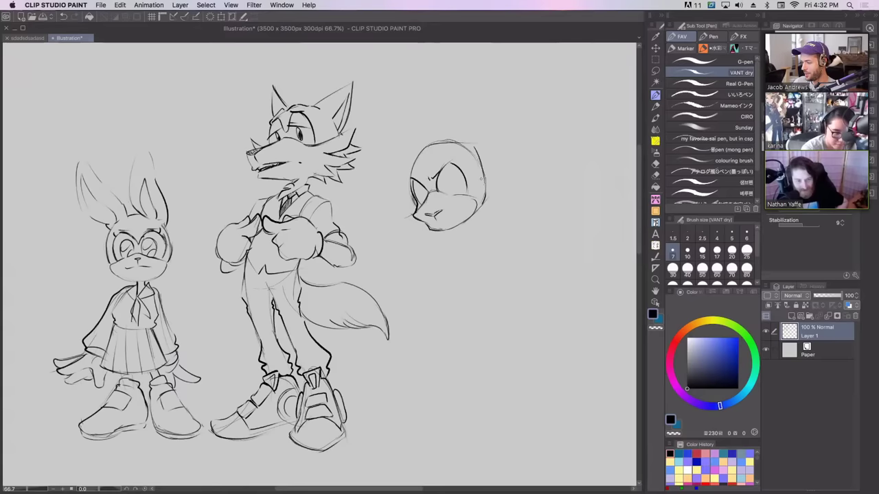
{"action": "key", "text": "super+z"}
{"action": "left_click_drag", "start_coordinate": [476, 148], "coordinate": [489, 188]}
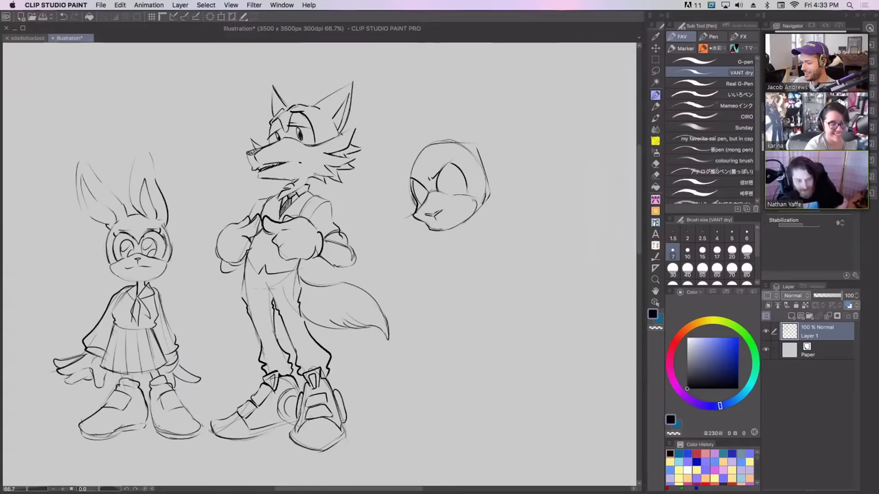
{"action": "left_click_drag", "start_coordinate": [464, 151], "coordinate": [481, 195]}
{"action": "left_click_drag", "start_coordinate": [438, 138], "coordinate": [475, 146]}
Step: Erase the muzzle tip and chin outline, and redraw them with a blunter snout and cleaner jaw
{"action": "left_click_drag", "start_coordinate": [414, 219], "coordinate": [442, 232]}
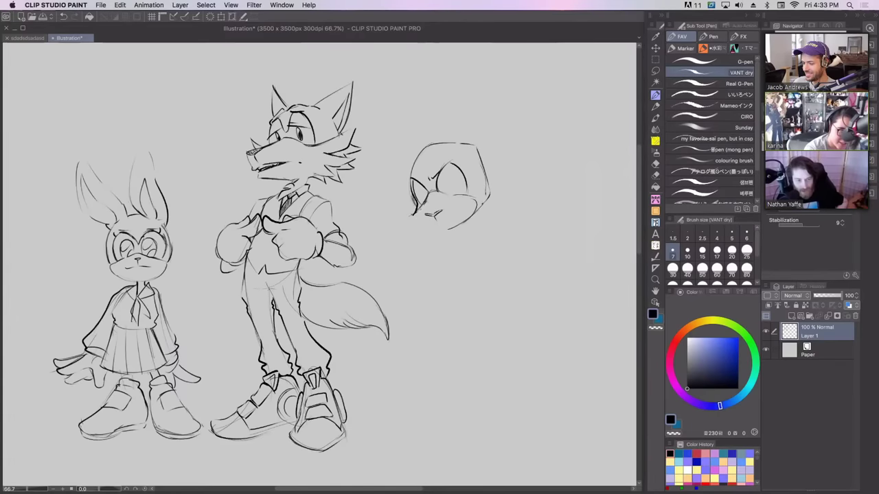
{"action": "mouse_move", "coordinate": [412, 219]}
{"action": "left_mouse_down"}
{"action": "mouse_move", "coordinate": [427, 233]}
{"action": "mouse_move", "coordinate": [456, 229]}
{"action": "left_mouse_up"}
{"action": "key", "text": "super+z"}
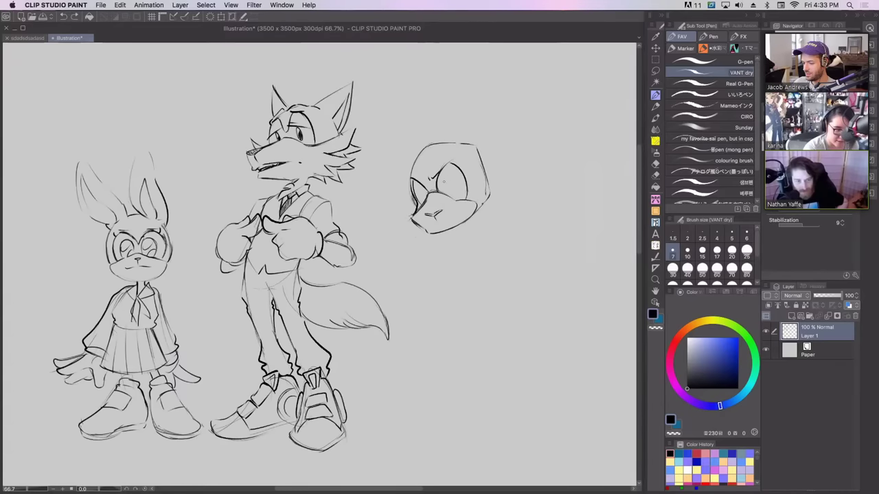
Step: Add half-closed eyelids and small irises to both eyes of the new character
{"action": "left_click_drag", "start_coordinate": [427, 189], "coordinate": [467, 181]}
{"action": "mouse_move", "coordinate": [403, 197]}
{"action": "left_mouse_down"}
{"action": "mouse_move", "coordinate": [466, 185]}
{"action": "mouse_move", "coordinate": [426, 197]}
{"action": "left_mouse_up"}
{"action": "key", "text": "ctrl+z"}
{"action": "key", "text": "ctrl+z"}
{"action": "key", "text": "ctrl+z"}
{"action": "key", "text": "ctrl+z"}
{"action": "key", "text": "ctrl+z"}
{"action": "key", "text": "ctrl+z"}
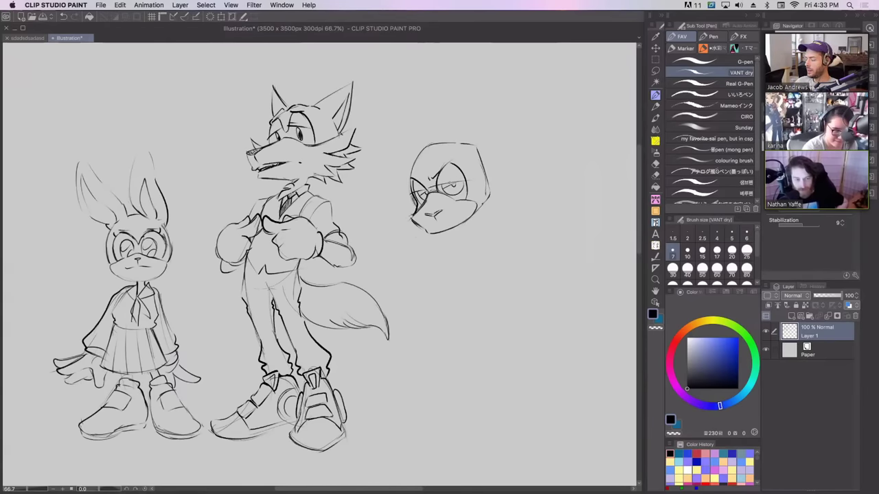
Step: Flip the canvas view horizontally, then erase and redraw the back of the new character's head
{"action": "key", "text": "h"}
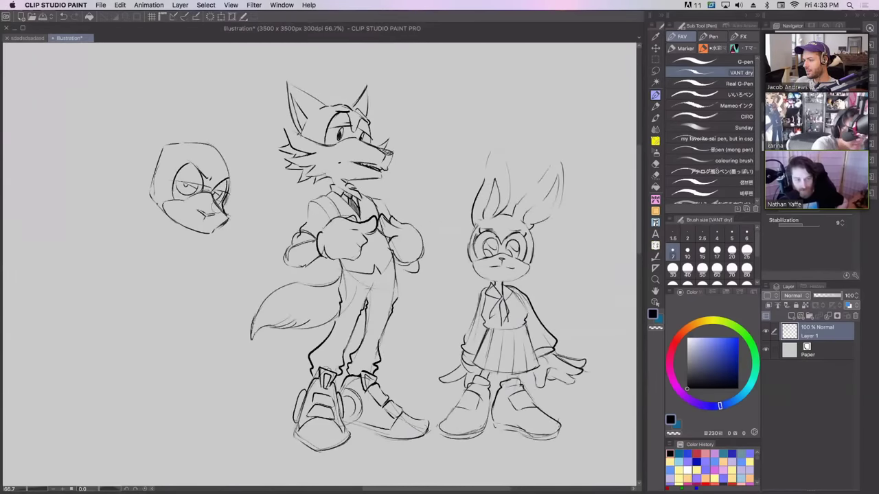
{"action": "left_click_drag", "start_coordinate": [155, 196], "coordinate": [153, 172]}
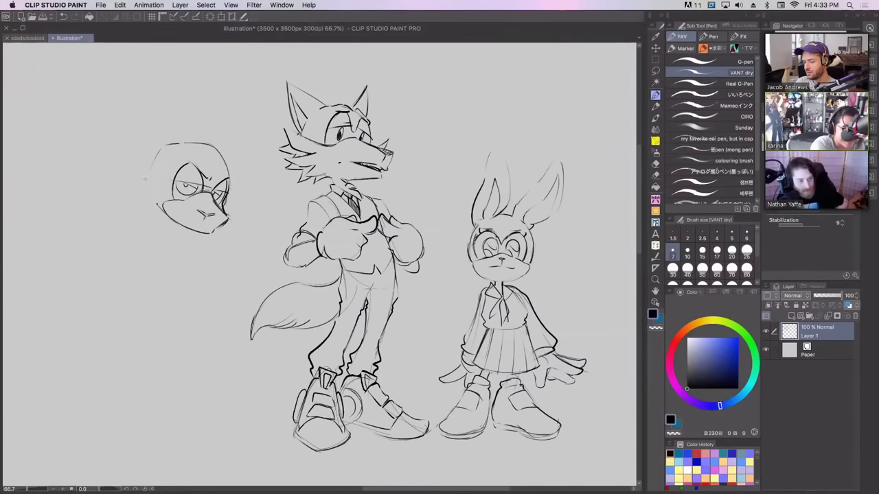
{"action": "mouse_move", "coordinate": [165, 145]}
{"action": "left_mouse_down"}
{"action": "mouse_move", "coordinate": [144, 189]}
{"action": "mouse_move", "coordinate": [161, 209]}
{"action": "left_mouse_up"}
{"action": "key", "text": "super+z"}
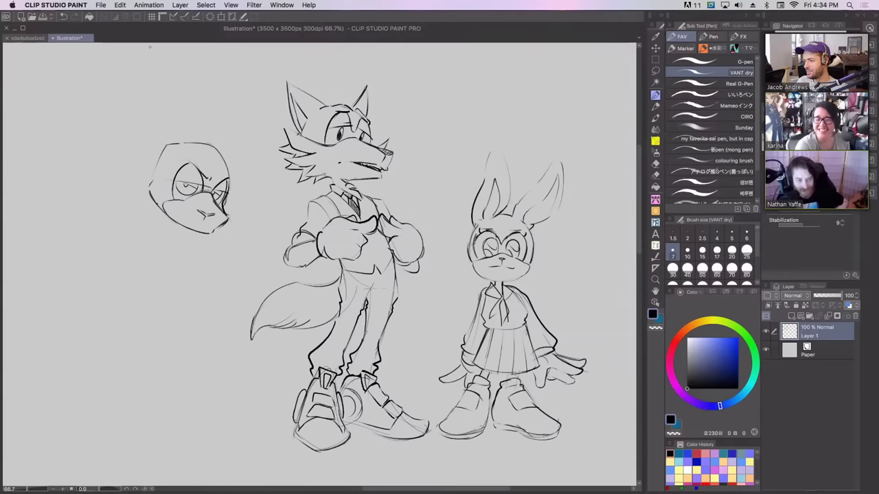
Step: Sketch large pointed ears on both sides of the new character's head, and flip the canvas view horizontally
{"action": "left_click_drag", "start_coordinate": [177, 144], "coordinate": [159, 127]}
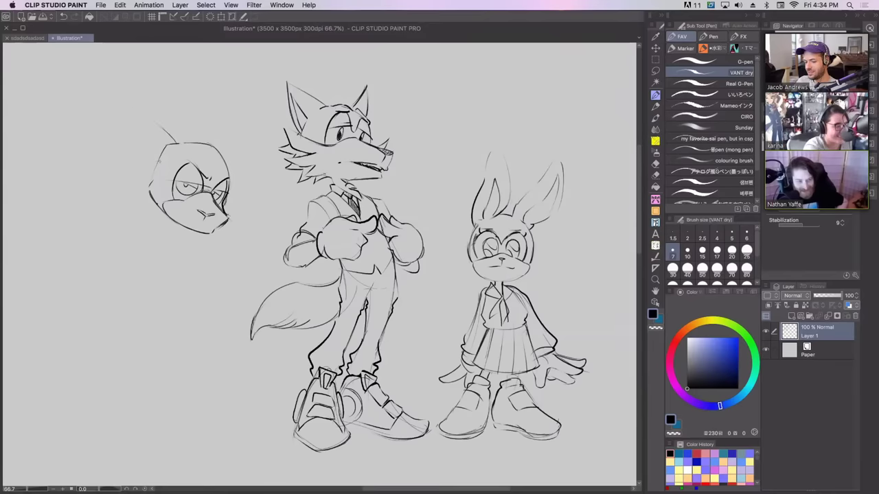
{"action": "mouse_move", "coordinate": [161, 162]}
{"action": "left_mouse_down"}
{"action": "mouse_move", "coordinate": [135, 150]}
{"action": "mouse_move", "coordinate": [140, 163]}
{"action": "mouse_move", "coordinate": [118, 91]}
{"action": "mouse_move", "coordinate": [141, 117]}
{"action": "mouse_move", "coordinate": [176, 142]}
{"action": "left_mouse_up"}
{"action": "key", "text": "super+z"}
{"action": "mouse_move", "coordinate": [227, 156]}
{"action": "left_mouse_down"}
{"action": "mouse_move", "coordinate": [256, 156]}
{"action": "mouse_move", "coordinate": [232, 179]}
{"action": "left_mouse_up"}
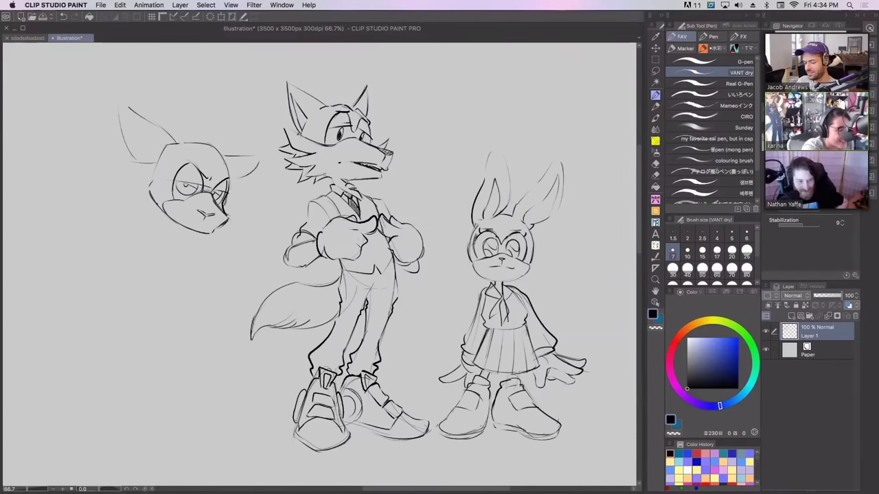
{"action": "key", "text": "h"}
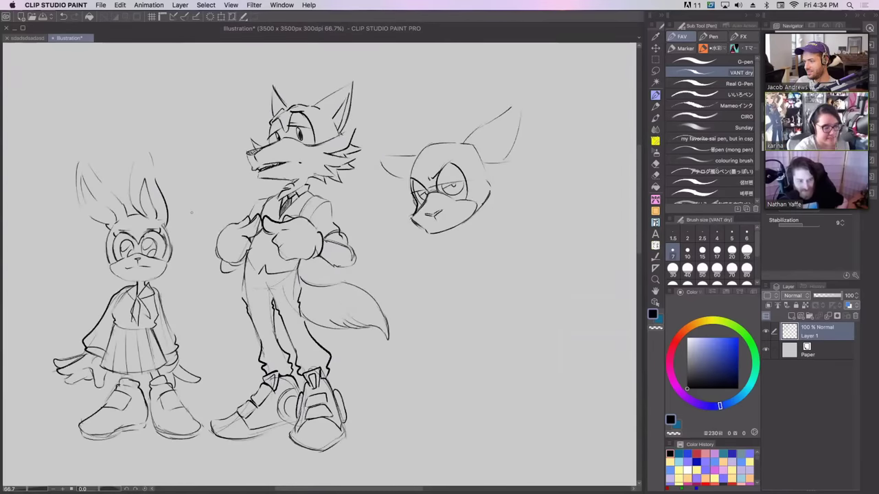
Step: Undo the far ear and rough it in again with short light strokes beside the head
{"action": "key", "text": "ctrl+z"}
{"action": "key", "text": "ctrl+z"}
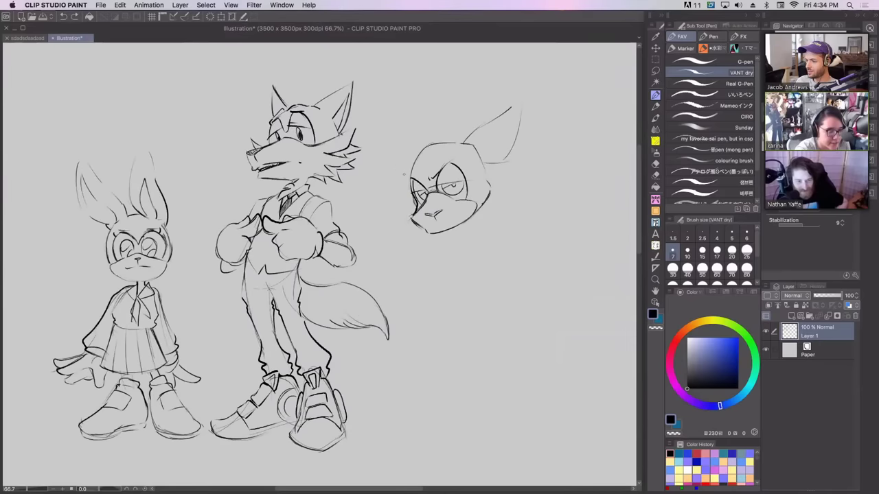
{"action": "mouse_move", "coordinate": [402, 179]}
{"action": "left_mouse_down"}
{"action": "mouse_move", "coordinate": [394, 147]}
{"action": "mouse_move", "coordinate": [413, 139]}
{"action": "left_mouse_up"}
{"action": "key", "text": "ctrl+z"}
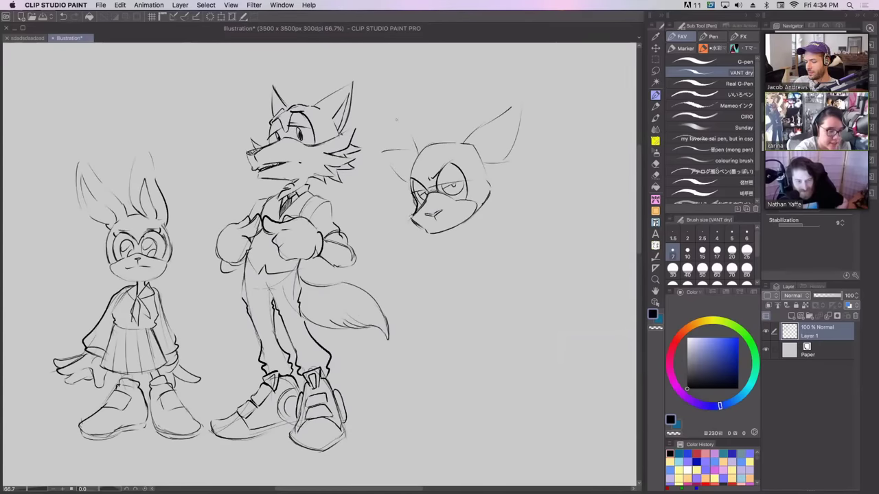
{"action": "key", "text": "ctrl+z"}
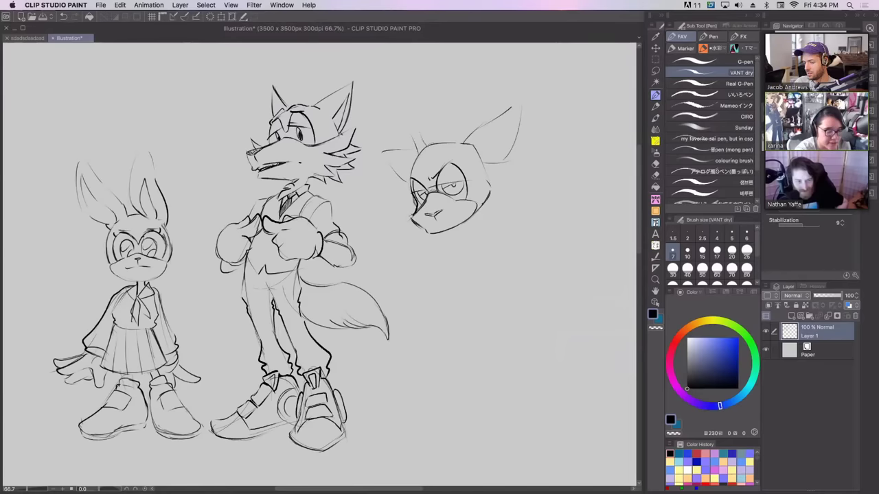
Step: Draw the far antler with branching tines and start the base of the near antler on the crown
{"action": "mouse_move", "coordinate": [414, 124]}
{"action": "left_mouse_down"}
{"action": "mouse_move", "coordinate": [431, 146]}
{"action": "mouse_move", "coordinate": [429, 162]}
{"action": "mouse_move", "coordinate": [403, 142]}
{"action": "mouse_move", "coordinate": [390, 107]}
{"action": "mouse_move", "coordinate": [390, 127]}
{"action": "mouse_move", "coordinate": [459, 154]}
{"action": "mouse_move", "coordinate": [433, 121]}
{"action": "mouse_move", "coordinate": [427, 93]}
{"action": "mouse_move", "coordinate": [459, 132]}
{"action": "mouse_move", "coordinate": [473, 134]}
{"action": "mouse_move", "coordinate": [468, 142]}
{"action": "mouse_move", "coordinate": [470, 122]}
{"action": "mouse_move", "coordinate": [473, 166]}
{"action": "mouse_move", "coordinate": [464, 173]}
{"action": "left_mouse_up"}
{"action": "key", "text": "ctrl+z"}
{"action": "key", "text": "super+z"}
{"action": "key", "text": "super+z"}
{"action": "mouse_move", "coordinate": [432, 147]}
{"action": "left_mouse_down"}
{"action": "mouse_move", "coordinate": [438, 132]}
{"action": "mouse_move", "coordinate": [444, 168]}
{"action": "mouse_move", "coordinate": [397, 151]}
{"action": "mouse_move", "coordinate": [412, 146]}
{"action": "mouse_move", "coordinate": [398, 141]}
{"action": "mouse_move", "coordinate": [440, 136]}
{"action": "mouse_move", "coordinate": [428, 122]}
{"action": "mouse_move", "coordinate": [451, 130]}
{"action": "left_mouse_up"}
{"action": "key", "text": "ctrl+z"}
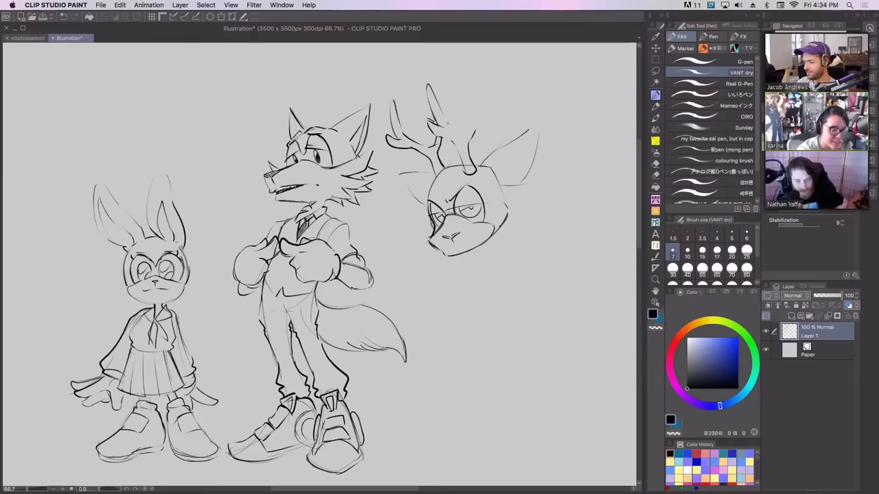
Step: Draw the near antler's branching tines curving upward and refine both antlers into a full rack
{"action": "mouse_move", "coordinate": [447, 124]}
{"action": "left_mouse_down"}
{"action": "mouse_move", "coordinate": [461, 131]}
{"action": "mouse_move", "coordinate": [479, 111]}
{"action": "left_mouse_up"}
{"action": "left_click_drag", "start_coordinate": [469, 142], "coordinate": [480, 127]}
{"action": "mouse_move", "coordinate": [479, 128]}
{"action": "left_mouse_down"}
{"action": "mouse_move", "coordinate": [487, 90]}
{"action": "mouse_move", "coordinate": [478, 130]}
{"action": "left_mouse_up"}
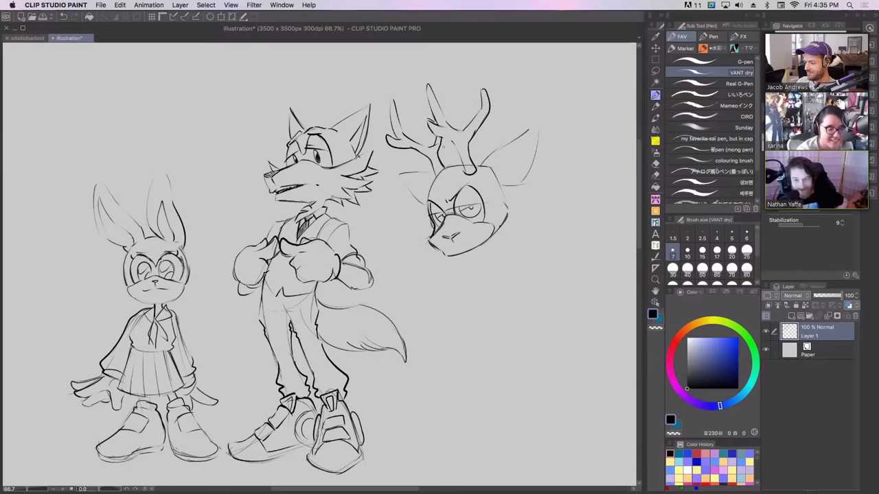
{"action": "left_click_drag", "start_coordinate": [439, 156], "coordinate": [444, 139]}
{"action": "left_click_drag", "start_coordinate": [447, 105], "coordinate": [451, 125]}
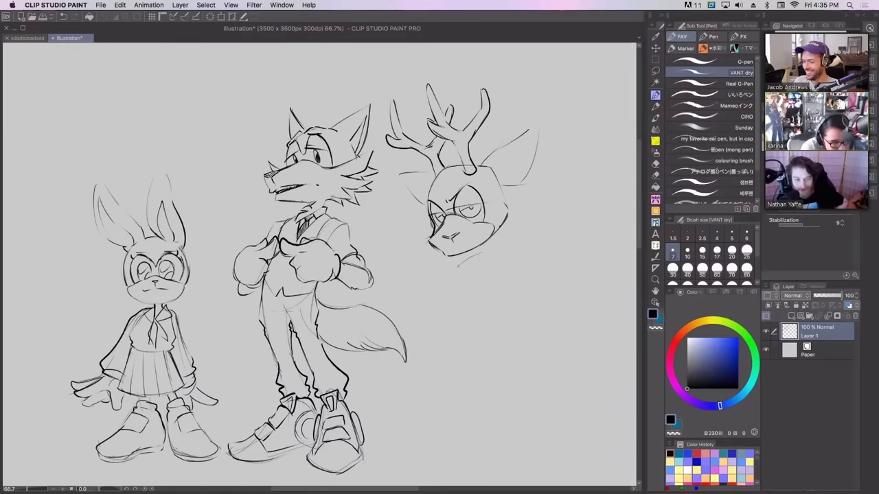
Step: Darken the deer's chin and jaw line, and add a short mouth line on the muzzle
{"action": "scroll", "coordinate": [453, 261], "scroll_direction": "down", "scroll_amount": 2}
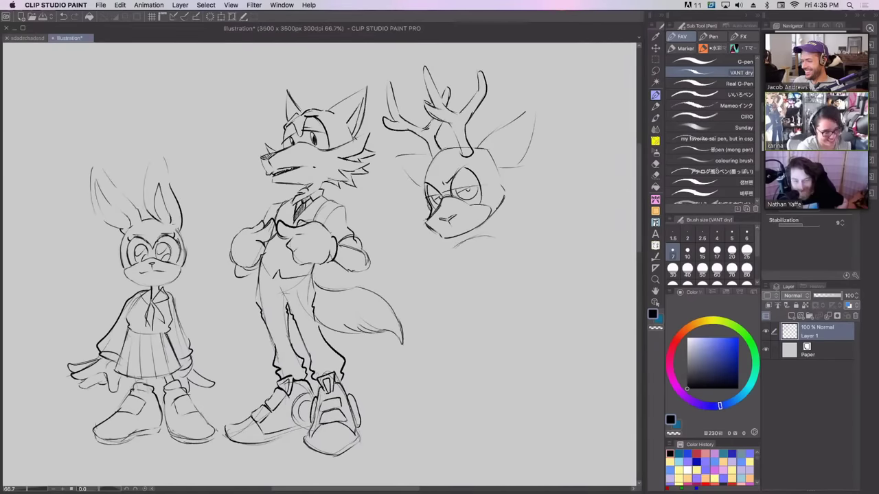
{"action": "left_click_drag", "start_coordinate": [443, 232], "coordinate": [482, 221]}
{"action": "key", "text": "super+z"}
{"action": "key", "text": "super+z"}
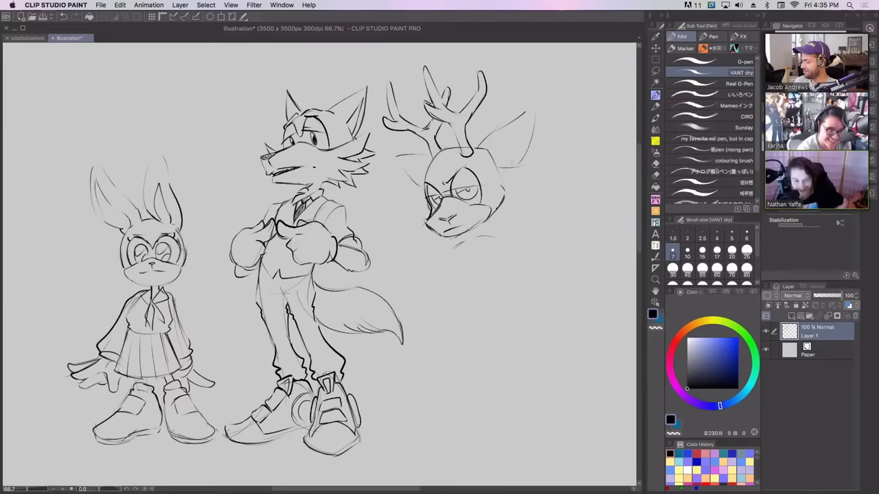
{"action": "key", "text": "super+z"}
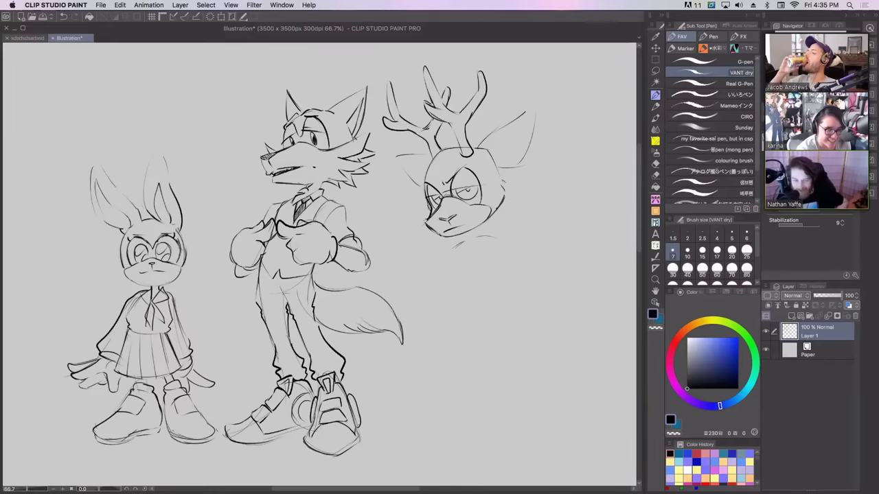
Step: Add a small fur tuft at the back of the deer's cheek, and define the near ear's inner fold and the far ear
{"action": "left_click_drag", "start_coordinate": [501, 181], "coordinate": [506, 192]}
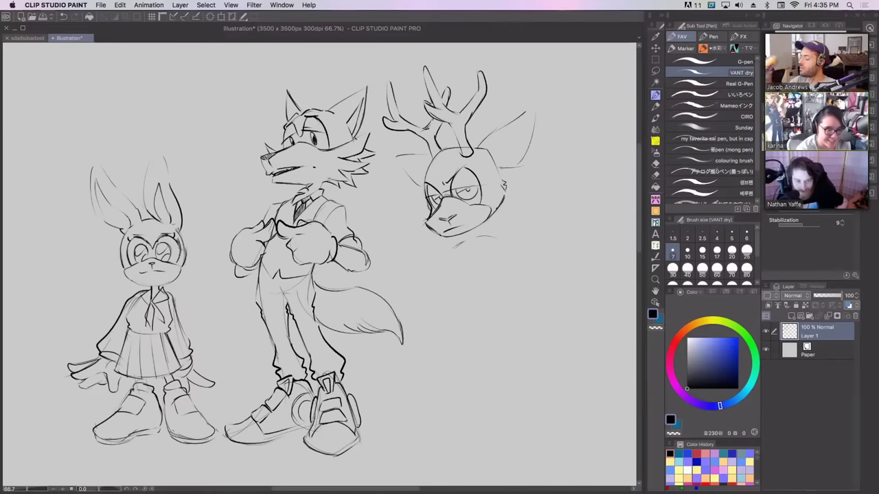
{"action": "key", "text": "super+z"}
{"action": "mouse_move", "coordinate": [501, 169]}
{"action": "left_mouse_down"}
{"action": "mouse_move", "coordinate": [507, 151]}
{"action": "mouse_move", "coordinate": [503, 171]}
{"action": "left_mouse_up"}
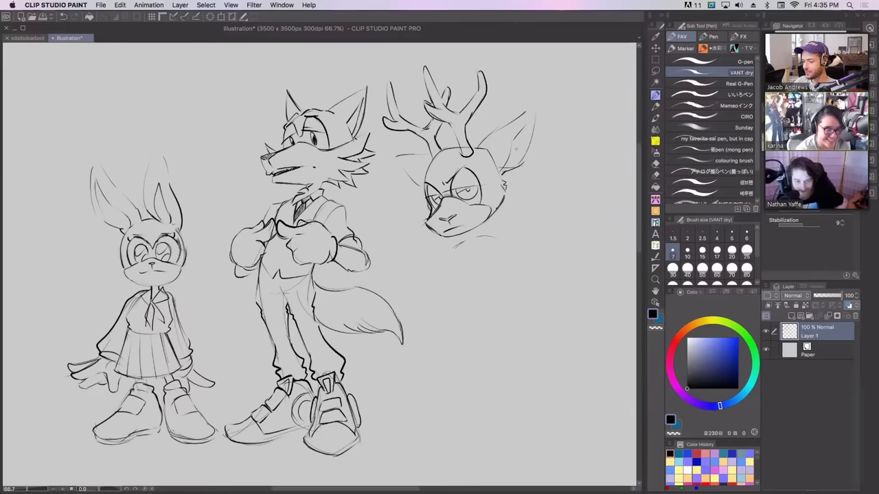
{"action": "mouse_move", "coordinate": [432, 160]}
{"action": "left_mouse_down"}
{"action": "mouse_move", "coordinate": [408, 155]}
{"action": "mouse_move", "coordinate": [411, 179]}
{"action": "left_mouse_up"}
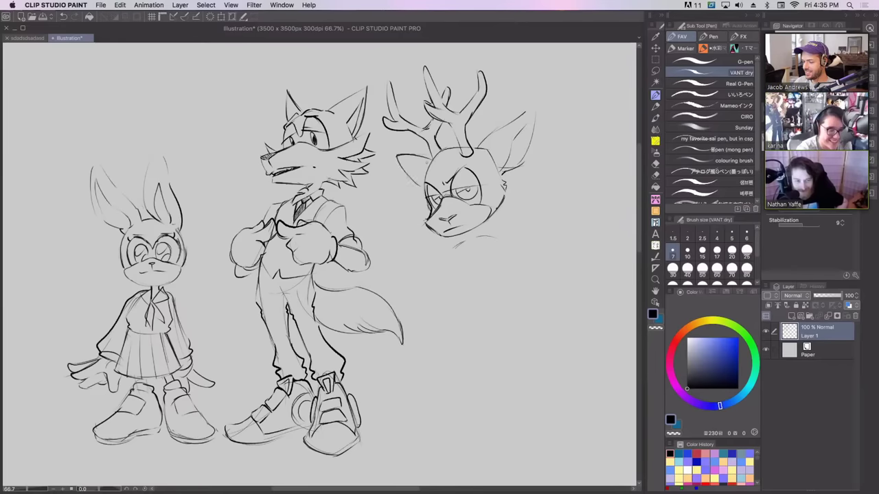
Step: Sketch the deer's neck, sloping shoulders and a boxy torso that widens toward a straight hem
{"action": "mouse_move", "coordinate": [479, 224]}
{"action": "left_mouse_down"}
{"action": "mouse_move", "coordinate": [481, 236]}
{"action": "mouse_move", "coordinate": [433, 255]}
{"action": "mouse_move", "coordinate": [426, 296]}
{"action": "left_mouse_up"}
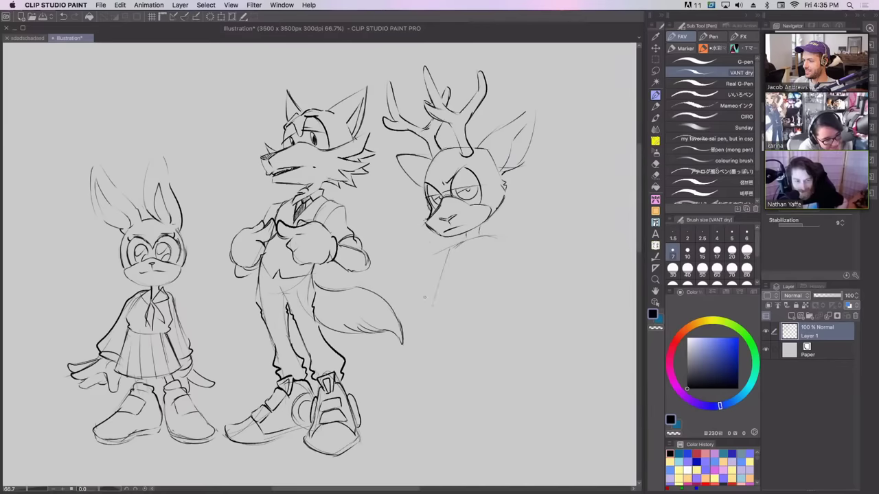
{"action": "key", "text": "super+z"}
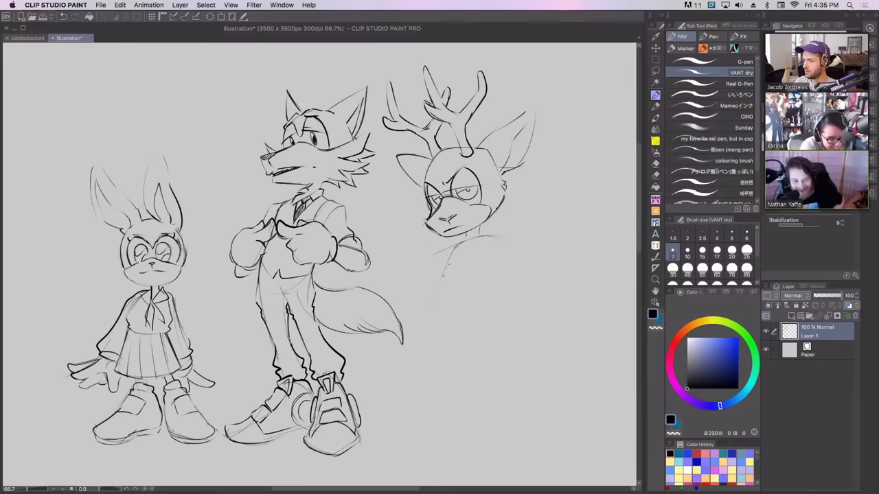
{"action": "left_click_drag", "start_coordinate": [443, 275], "coordinate": [433, 308]}
{"action": "left_click_drag", "start_coordinate": [430, 314], "coordinate": [490, 304]}
{"action": "left_click_drag", "start_coordinate": [488, 239], "coordinate": [496, 303]}
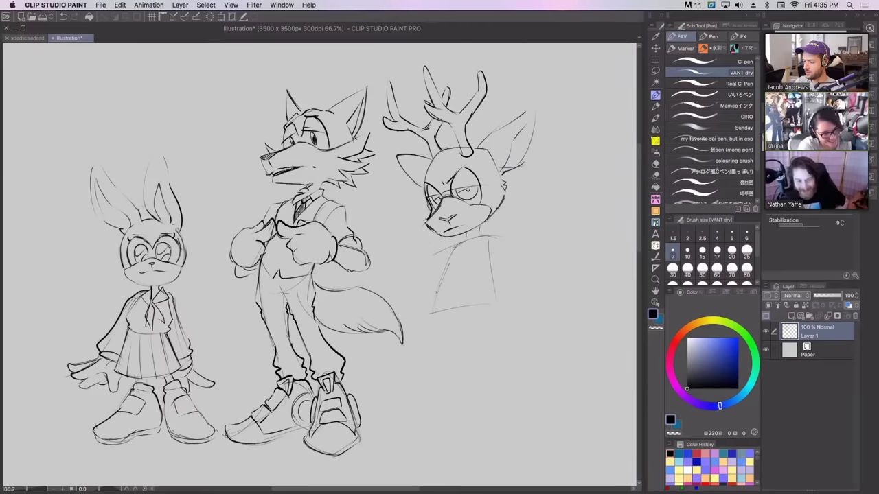
Step: Sketch the deer's front leg below the torso with long lines tapering downward
{"action": "mouse_move", "coordinate": [432, 311]}
{"action": "left_mouse_down"}
{"action": "mouse_move", "coordinate": [450, 390]}
{"action": "mouse_move", "coordinate": [452, 360]}
{"action": "left_mouse_up"}
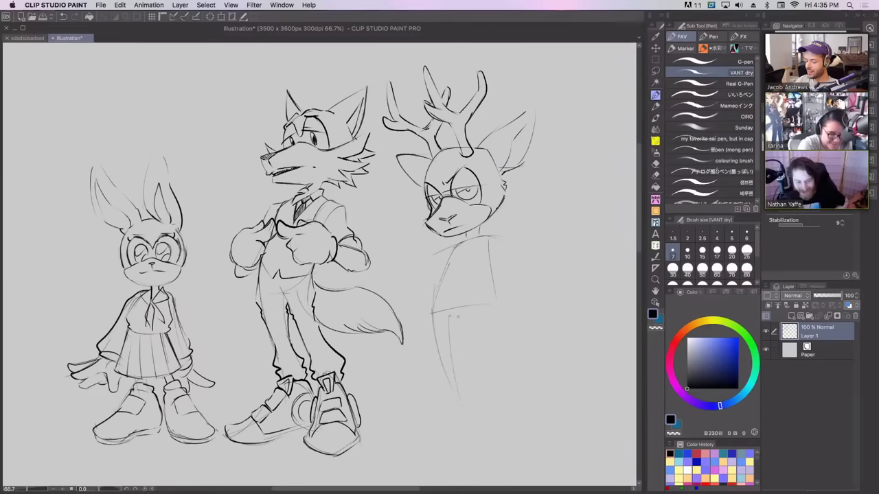
{"action": "key", "text": "super+z"}
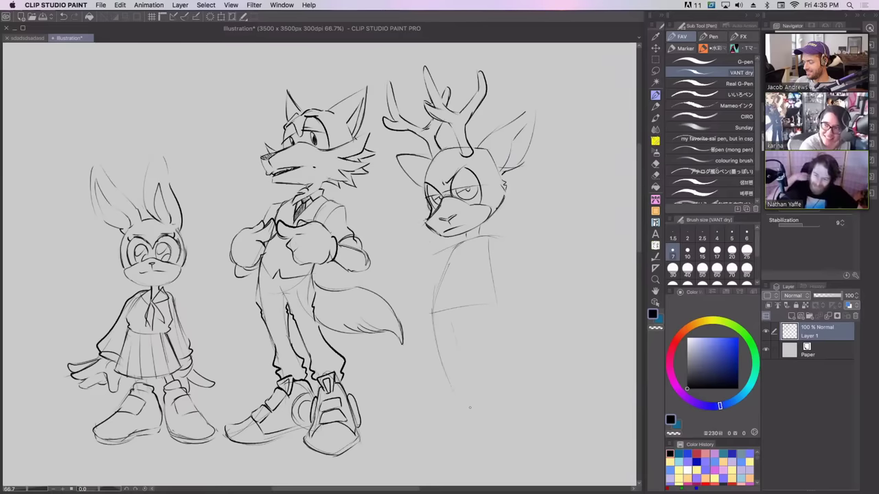
{"action": "left_click_drag", "start_coordinate": [432, 313], "coordinate": [449, 363]}
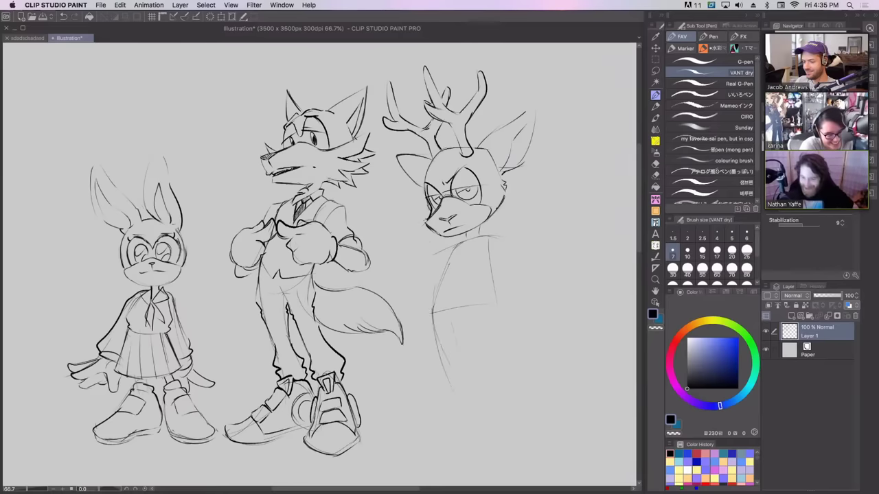
{"action": "left_click_drag", "start_coordinate": [457, 309], "coordinate": [461, 397]}
{"action": "mouse_move", "coordinate": [463, 306]}
{"action": "left_mouse_down"}
{"action": "mouse_move", "coordinate": [462, 395]}
{"action": "mouse_move", "coordinate": [473, 403]}
{"action": "left_mouse_up"}
Step: Draw and rework the back contour of the deer's other leg, tapering down to a narrow rounded end
{"action": "left_click_drag", "start_coordinate": [482, 352], "coordinate": [475, 405]}
{"action": "key", "text": "super+z"}
{"action": "left_click_drag", "start_coordinate": [483, 353], "coordinate": [472, 405]}
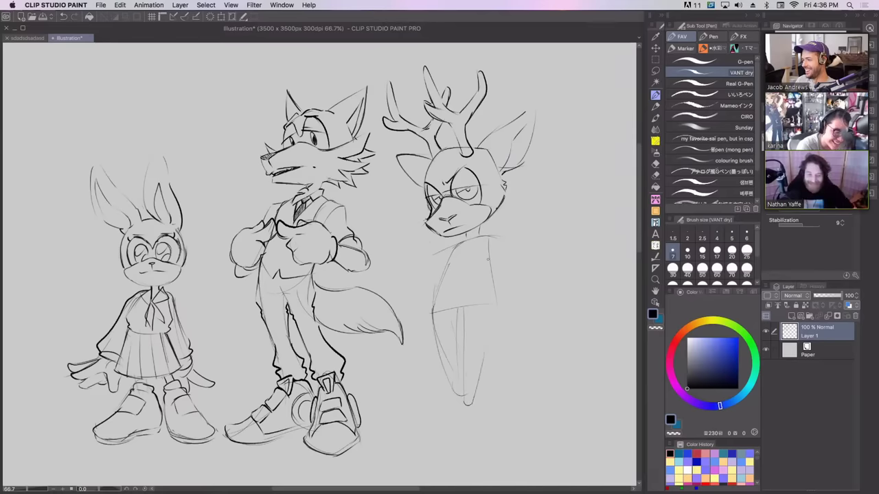
{"action": "key", "text": "ctrl+z"}
{"action": "left_click_drag", "start_coordinate": [482, 343], "coordinate": [471, 405]}
{"action": "key", "text": "ctrl+z"}
{"action": "left_click_drag", "start_coordinate": [482, 353], "coordinate": [474, 395]}
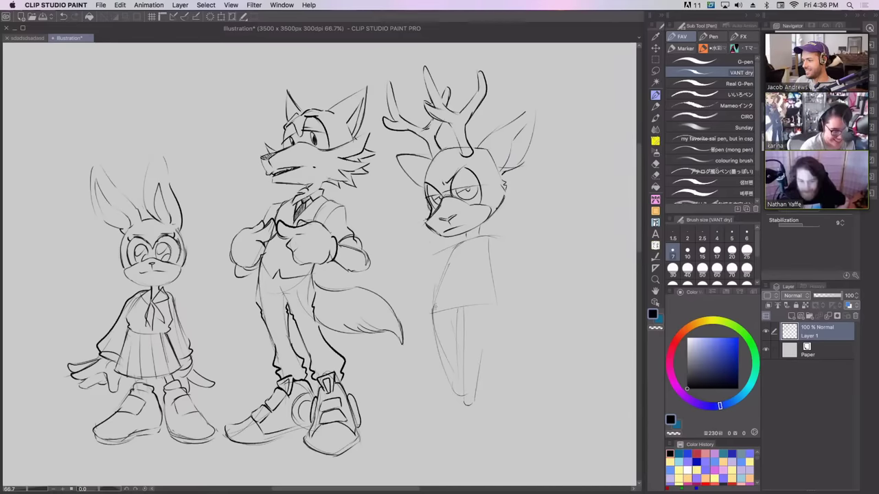
Step: Darken the front leg's contours, and redraw the neck, back and chest lines to firm up the slim torso
{"action": "mouse_move", "coordinate": [434, 306]}
{"action": "left_mouse_down"}
{"action": "mouse_move", "coordinate": [458, 388]}
{"action": "mouse_move", "coordinate": [458, 309]}
{"action": "mouse_move", "coordinate": [450, 348]}
{"action": "mouse_move", "coordinate": [466, 372]}
{"action": "left_mouse_up"}
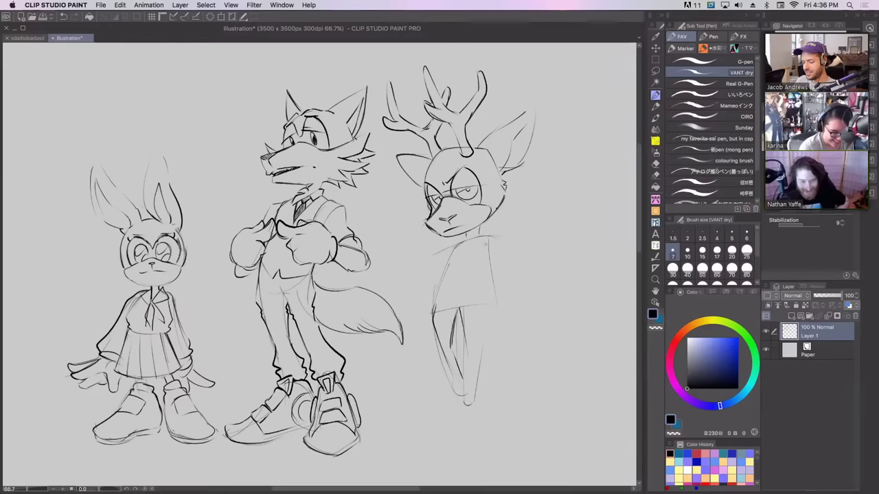
{"action": "mouse_move", "coordinate": [478, 225]}
{"action": "left_mouse_down"}
{"action": "mouse_move", "coordinate": [493, 269]}
{"action": "mouse_move", "coordinate": [482, 245]}
{"action": "mouse_move", "coordinate": [491, 276]}
{"action": "mouse_move", "coordinate": [483, 346]}
{"action": "left_mouse_up"}
{"action": "key", "text": "super+z"}
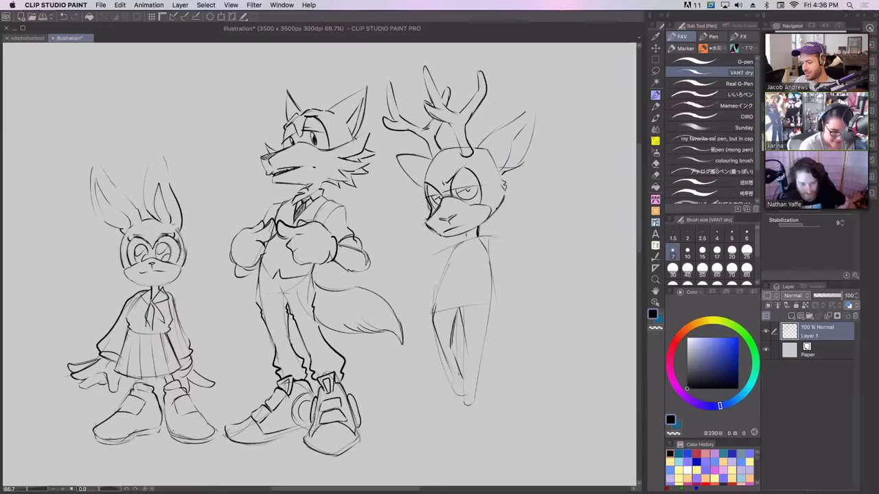
{"action": "left_click_drag", "start_coordinate": [460, 242], "coordinate": [439, 289]}
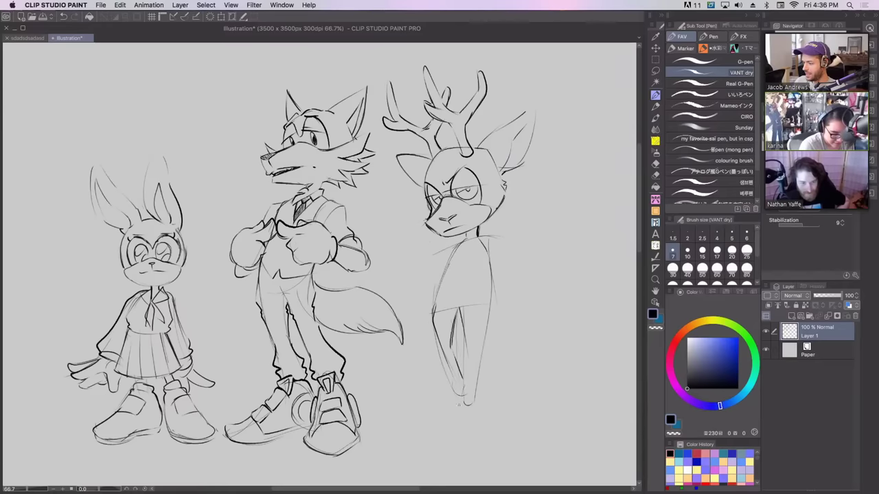
Step: Sketch the deer's near lower leg flaring out into a large rounded foot, reworking the toe outline
{"action": "left_click_drag", "start_coordinate": [457, 412], "coordinate": [453, 441]}
{"action": "left_click_drag", "start_coordinate": [477, 386], "coordinate": [491, 433]}
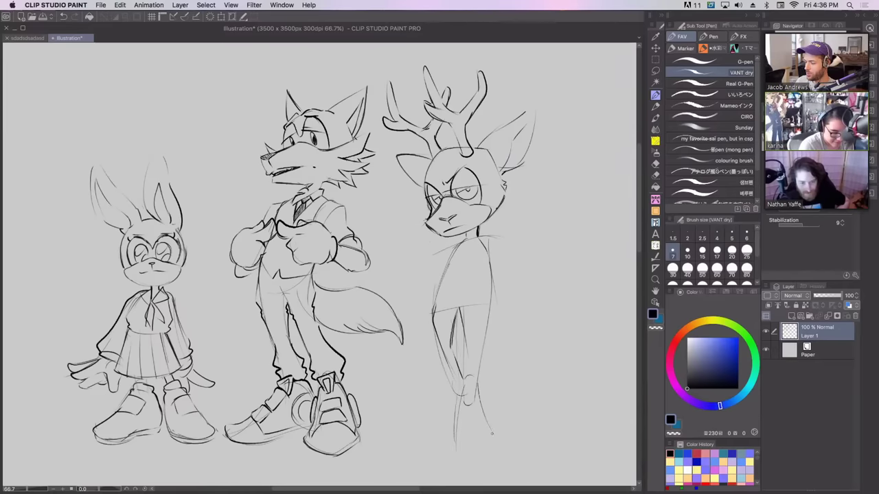
{"action": "left_click_drag", "start_coordinate": [478, 398], "coordinate": [520, 443]}
{"action": "mouse_move", "coordinate": [450, 449]}
{"action": "left_mouse_down"}
{"action": "mouse_move", "coordinate": [512, 451]}
{"action": "mouse_move", "coordinate": [488, 466]}
{"action": "mouse_move", "coordinate": [453, 448]}
{"action": "mouse_move", "coordinate": [495, 465]}
{"action": "left_mouse_up"}
{"action": "key", "text": "super+z"}
{"action": "key", "text": "super+z"}
{"action": "key", "text": "super+z"}
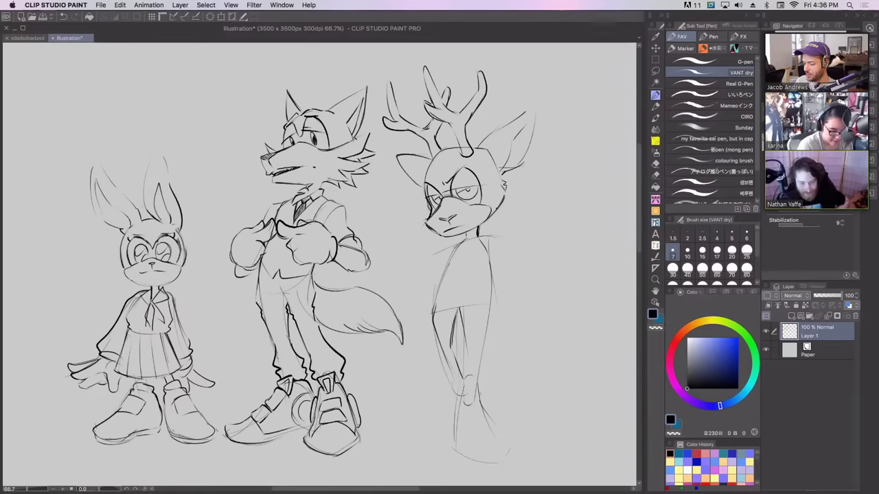
{"action": "mouse_move", "coordinate": [481, 395]}
{"action": "left_mouse_down"}
{"action": "mouse_move", "coordinate": [512, 436]}
{"action": "mouse_move", "coordinate": [485, 466]}
{"action": "mouse_move", "coordinate": [501, 466]}
{"action": "left_mouse_up"}
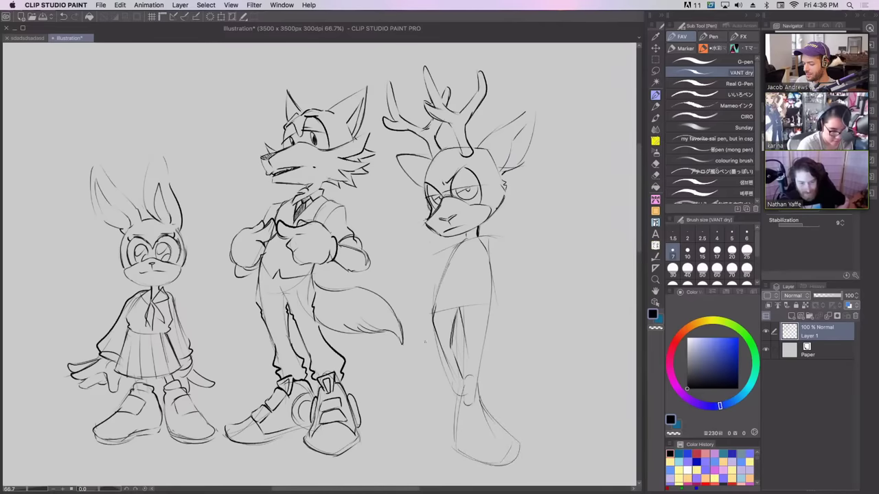
Step: Sketch the deer's other lower leg flaring forward into a second foot behind the near one
{"action": "left_click_drag", "start_coordinate": [452, 380], "coordinate": [437, 415]}
{"action": "key", "text": "super+z"}
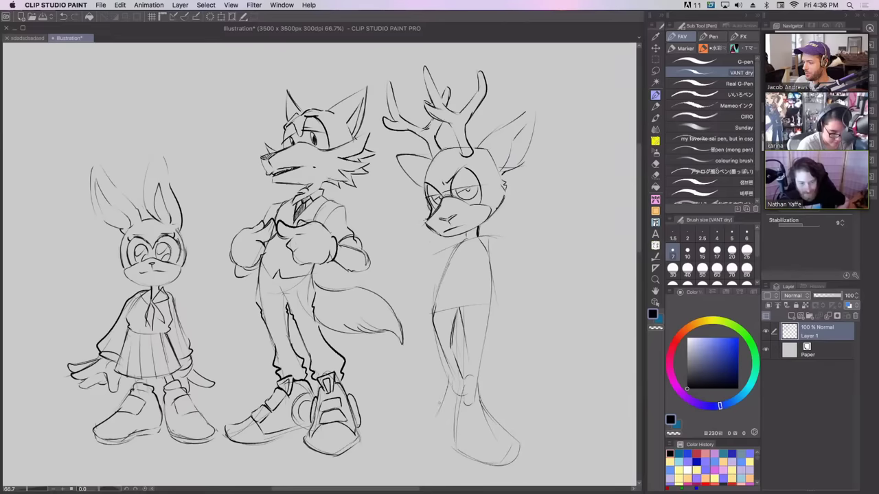
{"action": "key", "text": "super+z"}
{"action": "mouse_move", "coordinate": [449, 375]}
{"action": "left_mouse_down"}
{"action": "mouse_move", "coordinate": [442, 401]}
{"action": "mouse_move", "coordinate": [410, 418]}
{"action": "mouse_move", "coordinate": [409, 433]}
{"action": "mouse_move", "coordinate": [443, 444]}
{"action": "left_mouse_up"}
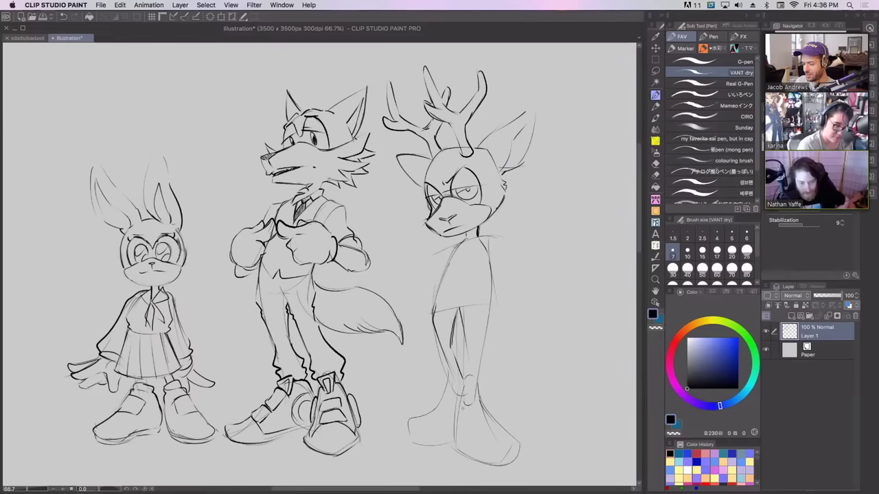
{"action": "left_click_drag", "start_coordinate": [479, 236], "coordinate": [505, 294]}
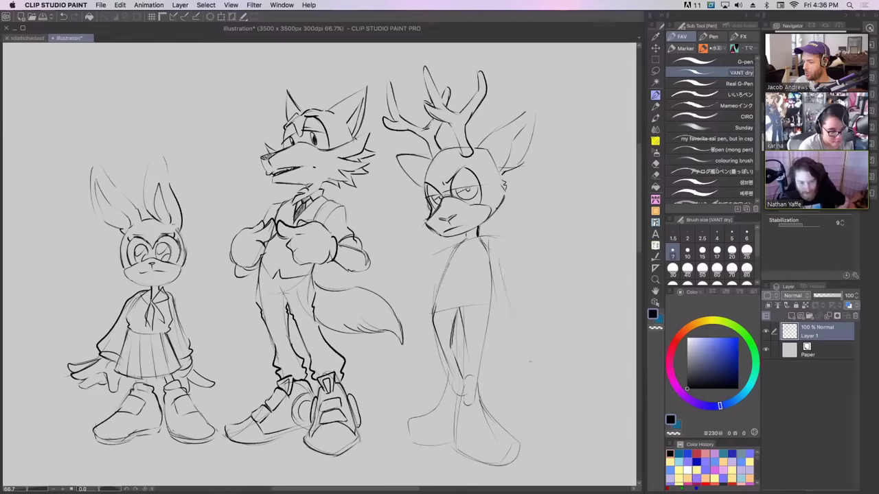
{"action": "left_click_drag", "start_coordinate": [458, 244], "coordinate": [447, 262]}
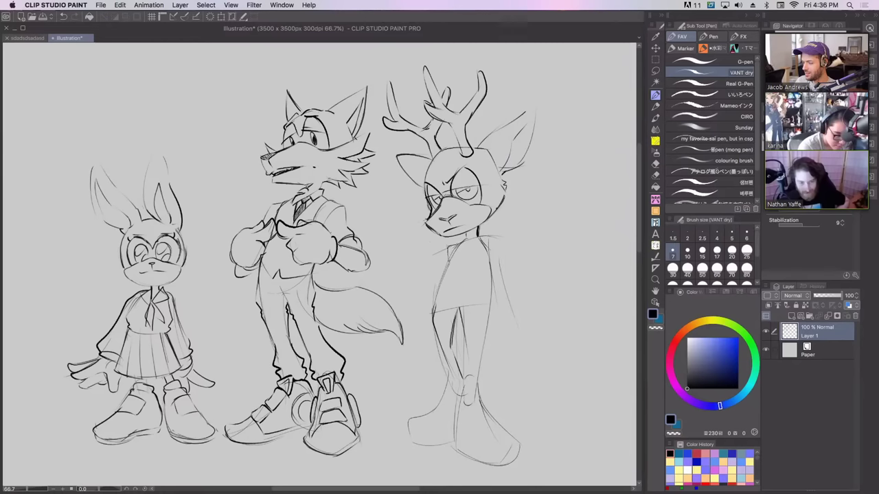
{"action": "mouse_move", "coordinate": [411, 314]}
{"action": "left_mouse_down"}
{"action": "mouse_move", "coordinate": [443, 293]}
{"action": "mouse_move", "coordinate": [439, 317]}
{"action": "left_mouse_up"}
{"action": "key", "text": "super+z"}
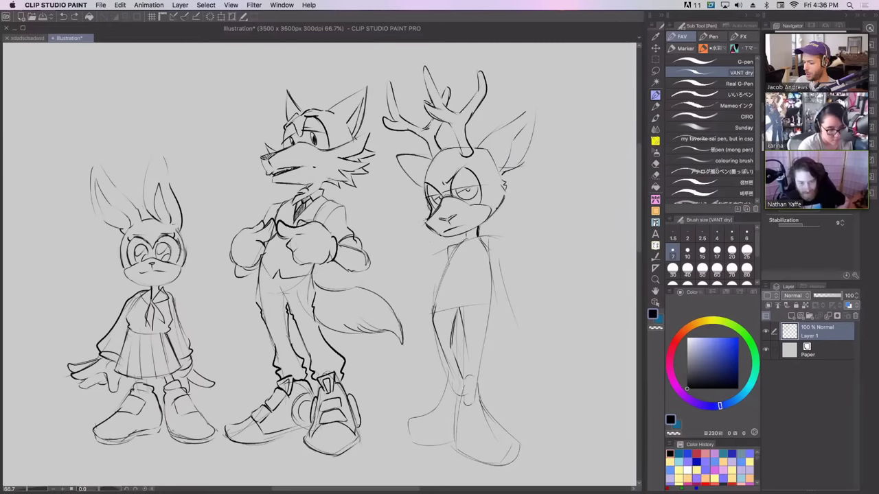
{"action": "key", "text": "super+z"}
{"action": "key", "text": "super+z"}
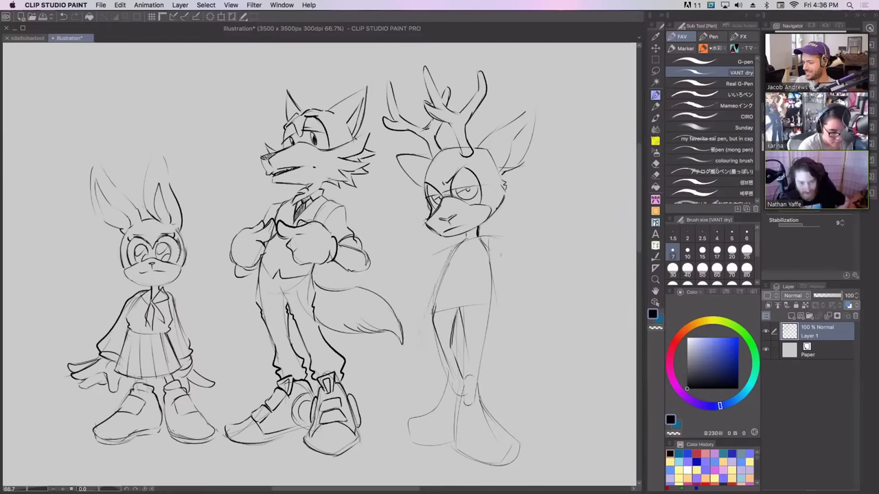
Step: Sketch the deer's bent arm guidelines and its hand resting on the hip, outlining the thumb, fingers and palm
{"action": "mouse_move", "coordinate": [498, 240]}
{"action": "left_mouse_down"}
{"action": "mouse_move", "coordinate": [526, 278]}
{"action": "mouse_move", "coordinate": [495, 300]}
{"action": "mouse_move", "coordinate": [501, 312]}
{"action": "mouse_move", "coordinate": [480, 313]}
{"action": "mouse_move", "coordinate": [473, 329]}
{"action": "left_mouse_up"}
{"action": "left_click_drag", "start_coordinate": [497, 285], "coordinate": [464, 300]}
{"action": "mouse_move", "coordinate": [468, 303]}
{"action": "left_mouse_down"}
{"action": "mouse_move", "coordinate": [482, 304]}
{"action": "mouse_move", "coordinate": [489, 286]}
{"action": "mouse_move", "coordinate": [472, 325]}
{"action": "mouse_move", "coordinate": [510, 334]}
{"action": "left_mouse_up"}
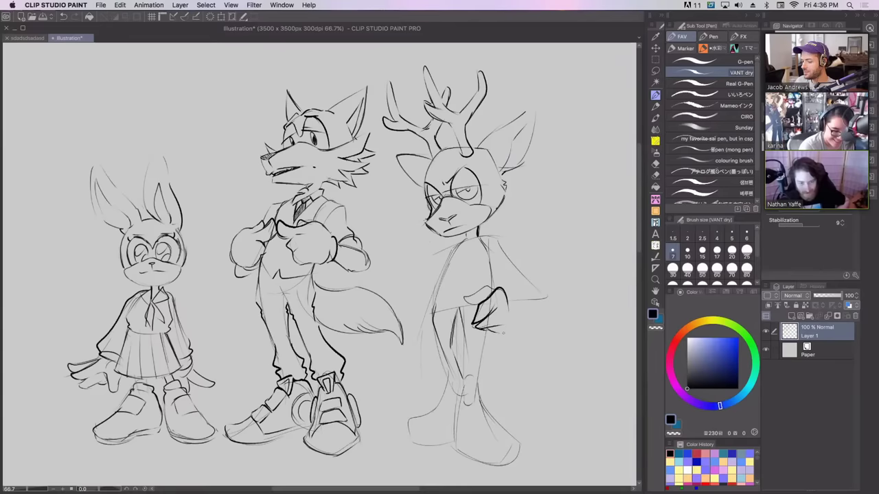
{"action": "mouse_move", "coordinate": [495, 288]}
{"action": "left_mouse_down"}
{"action": "mouse_move", "coordinate": [468, 296]}
{"action": "mouse_move", "coordinate": [469, 304]}
{"action": "mouse_move", "coordinate": [481, 298]}
{"action": "mouse_move", "coordinate": [514, 331]}
{"action": "left_mouse_up"}
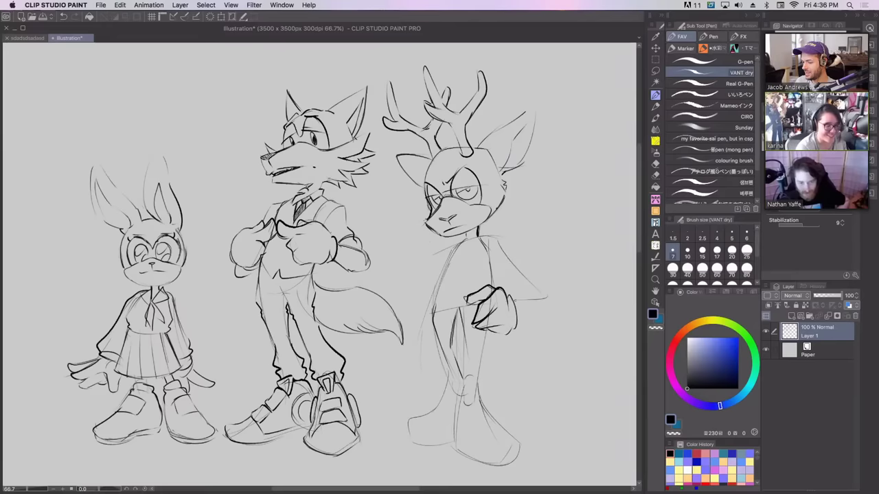
Step: Round off the bent arm's elbow and outline the upper arm and forearm sleeve, with folds at the inner bend
{"action": "mouse_move", "coordinate": [511, 299]}
{"action": "left_mouse_down"}
{"action": "mouse_move", "coordinate": [546, 287]}
{"action": "mouse_move", "coordinate": [540, 313]}
{"action": "left_mouse_up"}
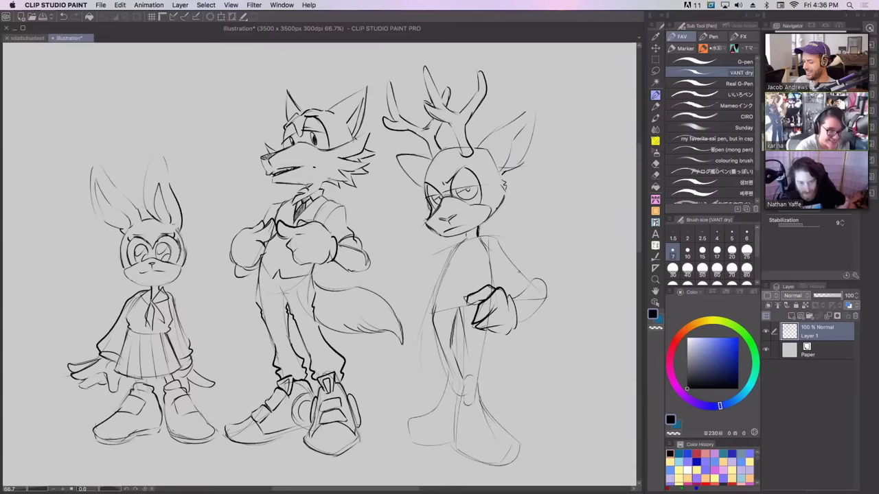
{"action": "key", "text": "super+z"}
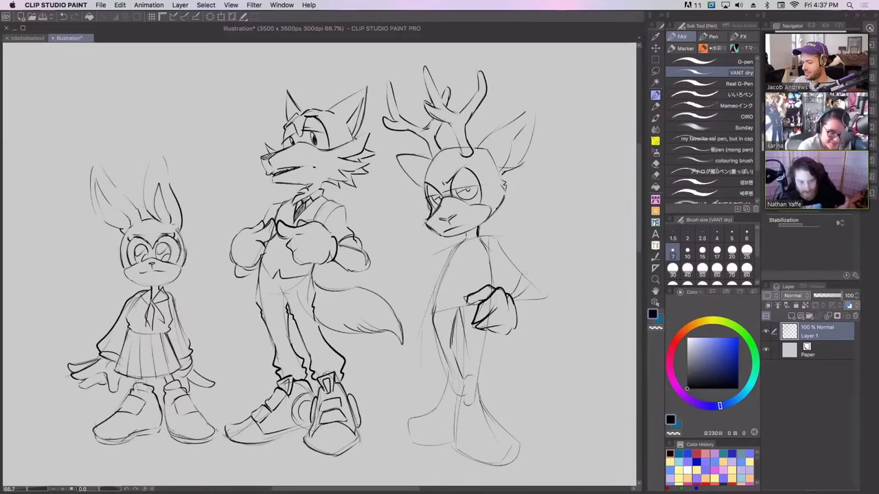
{"action": "mouse_move", "coordinate": [528, 275]}
{"action": "left_mouse_down"}
{"action": "mouse_move", "coordinate": [544, 294]}
{"action": "mouse_move", "coordinate": [538, 315]}
{"action": "left_mouse_up"}
{"action": "left_click_drag", "start_coordinate": [488, 257], "coordinate": [512, 279]}
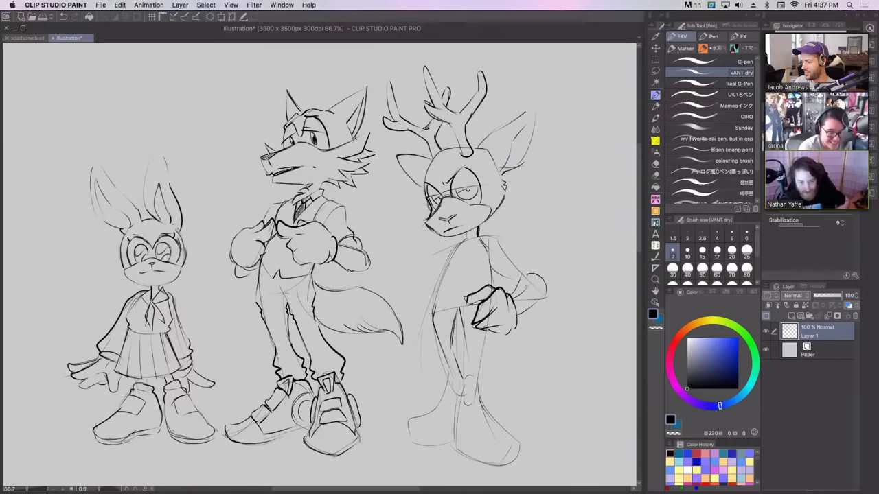
{"action": "mouse_move", "coordinate": [479, 237]}
{"action": "left_mouse_down"}
{"action": "mouse_move", "coordinate": [510, 240]}
{"action": "mouse_move", "coordinate": [539, 281]}
{"action": "left_mouse_up"}
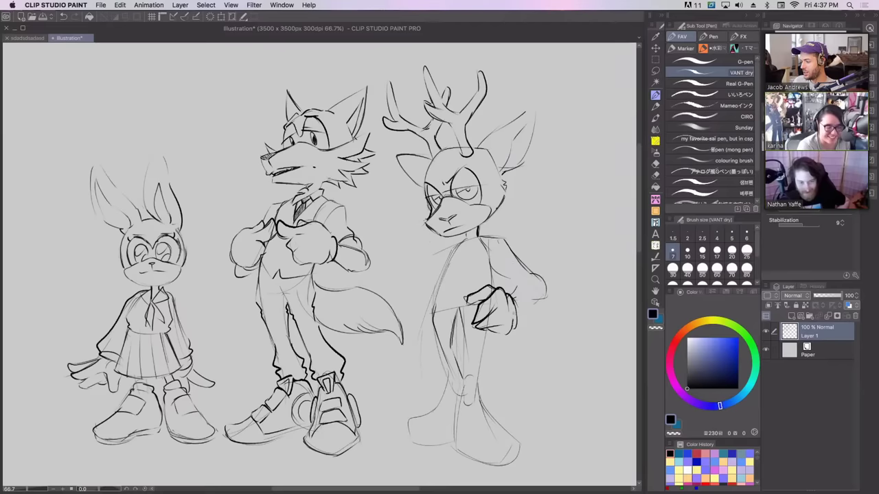
{"action": "left_click_drag", "start_coordinate": [541, 297], "coordinate": [521, 320]}
{"action": "mouse_move", "coordinate": [510, 287]}
{"action": "left_mouse_down"}
{"action": "mouse_move", "coordinate": [533, 285]}
{"action": "mouse_move", "coordinate": [503, 278]}
{"action": "left_mouse_up"}
Step: Draw the lapels, shirt collar and tie on the deer's chest, and outline the sleeve of the hanging arm
{"action": "mouse_move", "coordinate": [478, 237]}
{"action": "left_mouse_down"}
{"action": "mouse_move", "coordinate": [460, 281]}
{"action": "mouse_move", "coordinate": [461, 243]}
{"action": "left_mouse_up"}
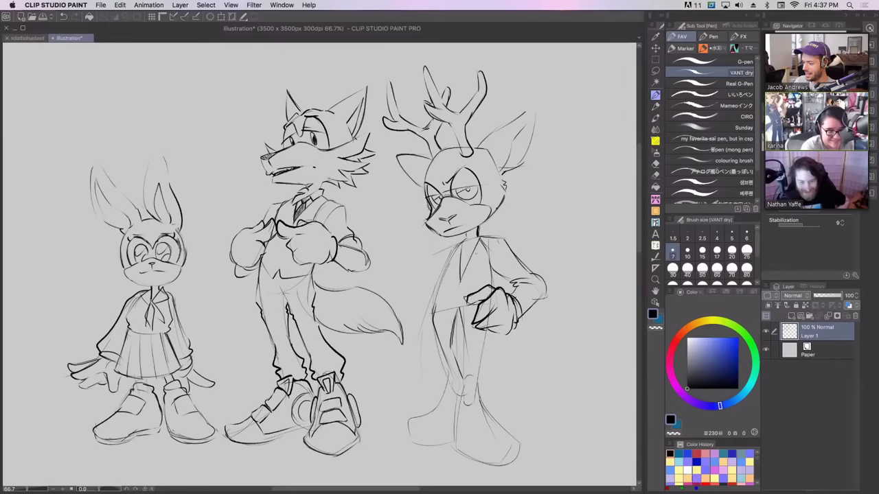
{"action": "left_click_drag", "start_coordinate": [462, 282], "coordinate": [492, 235]}
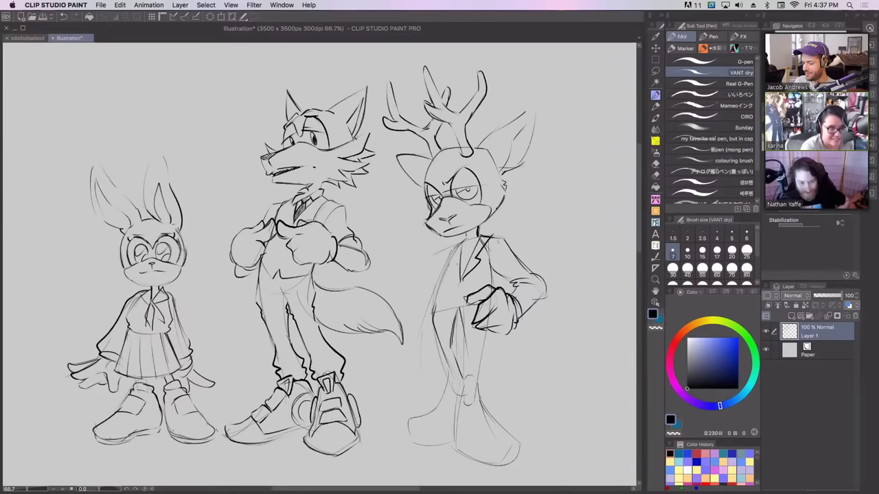
{"action": "mouse_move", "coordinate": [459, 281]}
{"action": "left_mouse_down"}
{"action": "mouse_move", "coordinate": [455, 238]}
{"action": "mouse_move", "coordinate": [477, 234]}
{"action": "left_mouse_up"}
{"action": "left_click_drag", "start_coordinate": [477, 234], "coordinate": [464, 245]}
{"action": "mouse_move", "coordinate": [464, 245]}
{"action": "left_mouse_down"}
{"action": "mouse_move", "coordinate": [470, 240]}
{"action": "mouse_move", "coordinate": [459, 269]}
{"action": "mouse_move", "coordinate": [463, 260]}
{"action": "left_mouse_up"}
{"action": "mouse_move", "coordinate": [471, 248]}
{"action": "left_mouse_down"}
{"action": "mouse_move", "coordinate": [471, 264]}
{"action": "mouse_move", "coordinate": [420, 324]}
{"action": "mouse_move", "coordinate": [416, 346]}
{"action": "mouse_move", "coordinate": [438, 361]}
{"action": "left_mouse_up"}
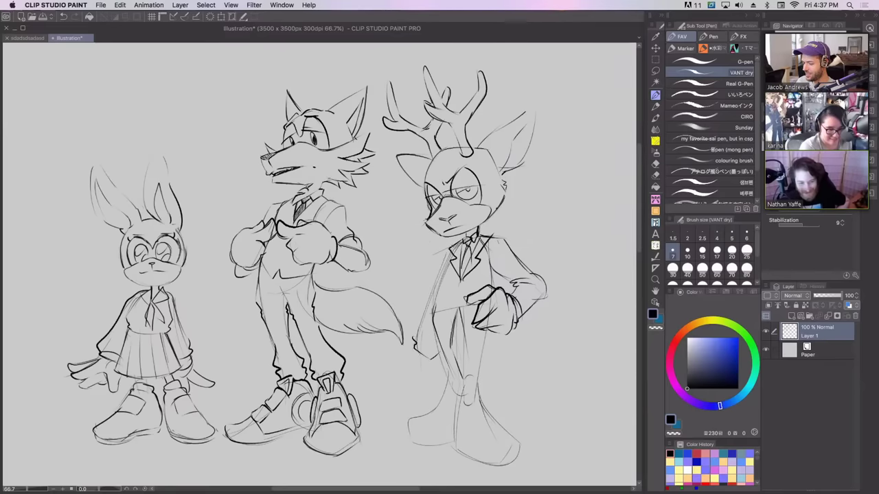
Step: Outline the side of the deer's vest down to a pointed lower hem, reworking the hem strokes
{"action": "mouse_move", "coordinate": [453, 245]}
{"action": "left_mouse_down"}
{"action": "mouse_move", "coordinate": [432, 312]}
{"action": "mouse_move", "coordinate": [460, 338]}
{"action": "mouse_move", "coordinate": [445, 333]}
{"action": "mouse_move", "coordinate": [479, 330]}
{"action": "left_mouse_up"}
{"action": "key", "text": "ctrl+z"}
{"action": "key", "text": "ctrl+z"}
{"action": "key", "text": "ctrl+z"}
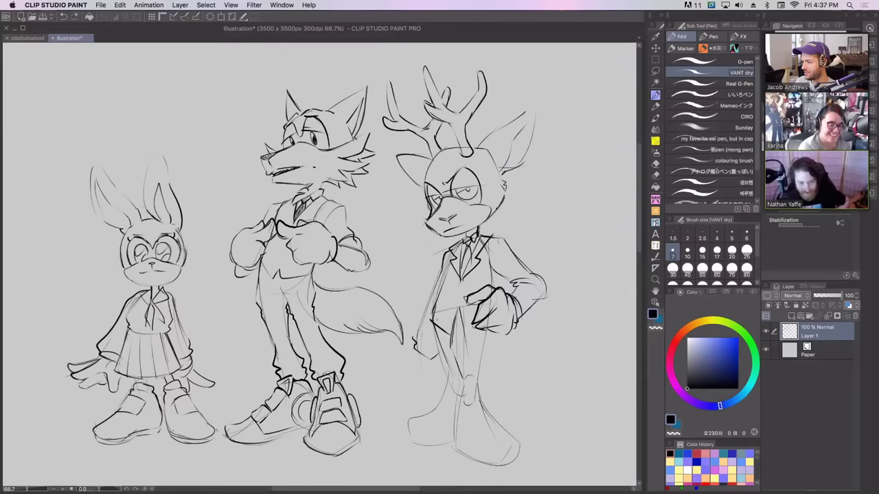
{"action": "key", "text": "ctrl+z"}
{"action": "mouse_move", "coordinate": [431, 314]}
{"action": "left_mouse_down"}
{"action": "mouse_move", "coordinate": [453, 337]}
{"action": "mouse_move", "coordinate": [461, 324]}
{"action": "mouse_move", "coordinate": [460, 336]}
{"action": "mouse_move", "coordinate": [474, 326]}
{"action": "left_mouse_up"}
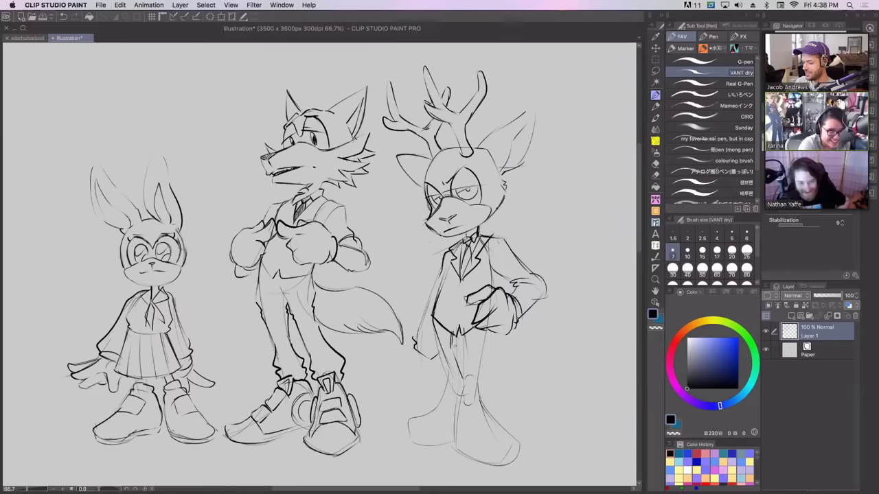
Step: Rework the deer's inner leg lines just below the vest hem
{"action": "mouse_move", "coordinate": [459, 331]}
{"action": "left_mouse_down"}
{"action": "mouse_move", "coordinate": [461, 400]}
{"action": "mouse_move", "coordinate": [485, 380]}
{"action": "mouse_move", "coordinate": [481, 397]}
{"action": "mouse_move", "coordinate": [453, 395]}
{"action": "mouse_move", "coordinate": [464, 409]}
{"action": "mouse_move", "coordinate": [485, 397]}
{"action": "left_mouse_up"}
{"action": "key", "text": "super+z"}
{"action": "key", "text": "super+z"}
{"action": "key", "text": "super+z"}
{"action": "key", "text": "super+z"}
{"action": "key", "text": "super+z"}
{"action": "key", "text": "super+z"}
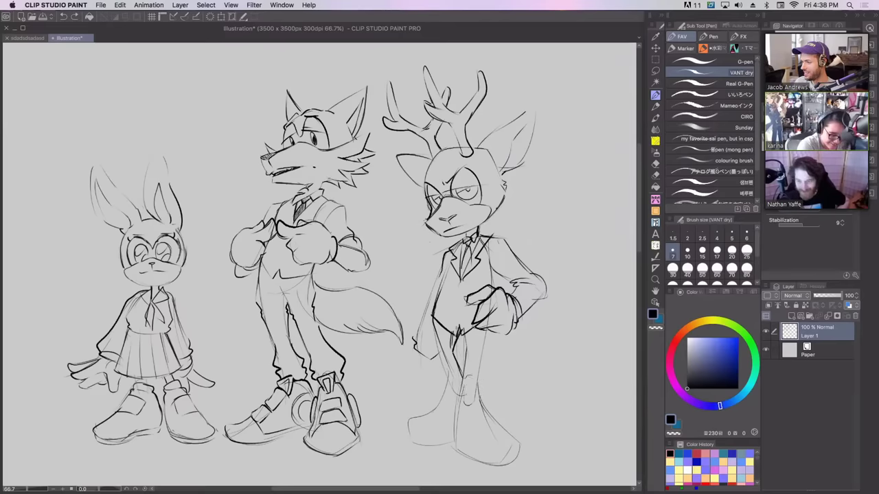
Step: Outline the deer's near shoe over the foot sketch, extending the toe and adding a rounded toe cap
{"action": "left_click_drag", "start_coordinate": [462, 390], "coordinate": [532, 456]}
{"action": "left_click_drag", "start_coordinate": [462, 459], "coordinate": [508, 469]}
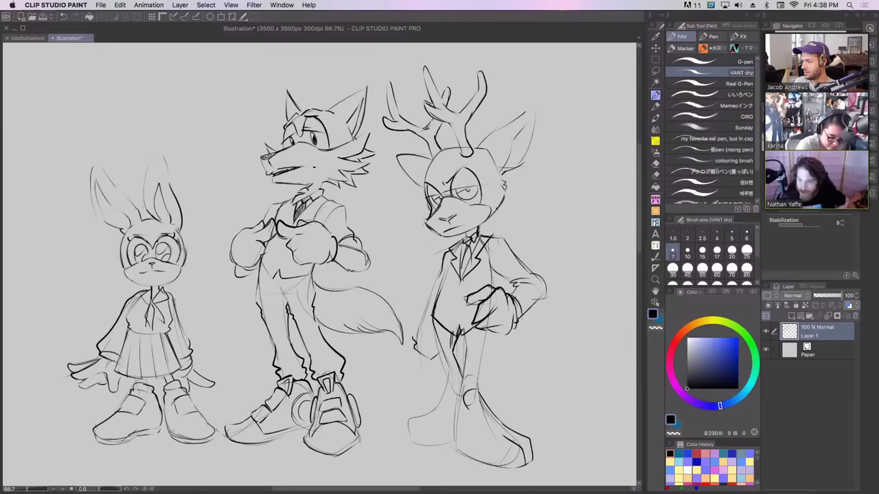
{"action": "mouse_move", "coordinate": [515, 441]}
{"action": "left_mouse_down"}
{"action": "mouse_move", "coordinate": [525, 461]}
{"action": "mouse_move", "coordinate": [491, 458]}
{"action": "left_mouse_up"}
Step: Extend the deer's far shoe further forward, reworking its toe and laying in a flat underside
{"action": "mouse_move", "coordinate": [415, 418]}
{"action": "left_mouse_down"}
{"action": "mouse_move", "coordinate": [403, 447]}
{"action": "mouse_move", "coordinate": [446, 447]}
{"action": "left_mouse_up"}
{"action": "key", "text": "ctrl+z"}
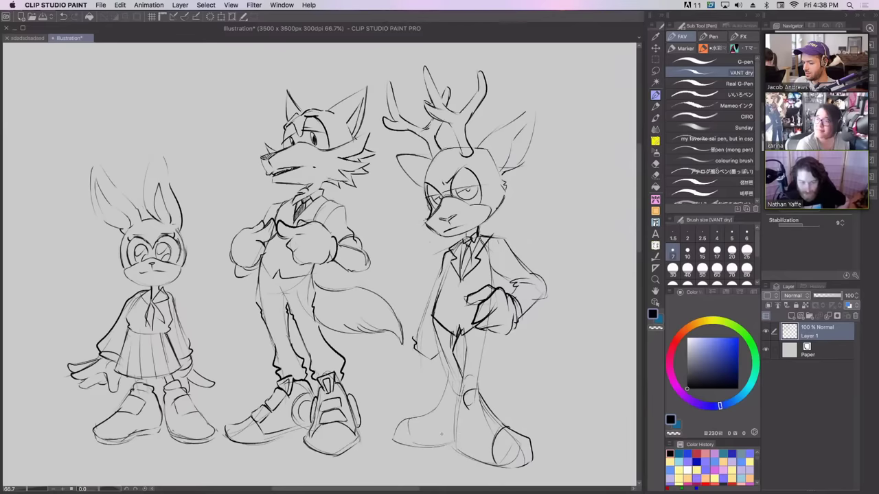
{"action": "left_click_drag", "start_coordinate": [422, 417], "coordinate": [433, 447]}
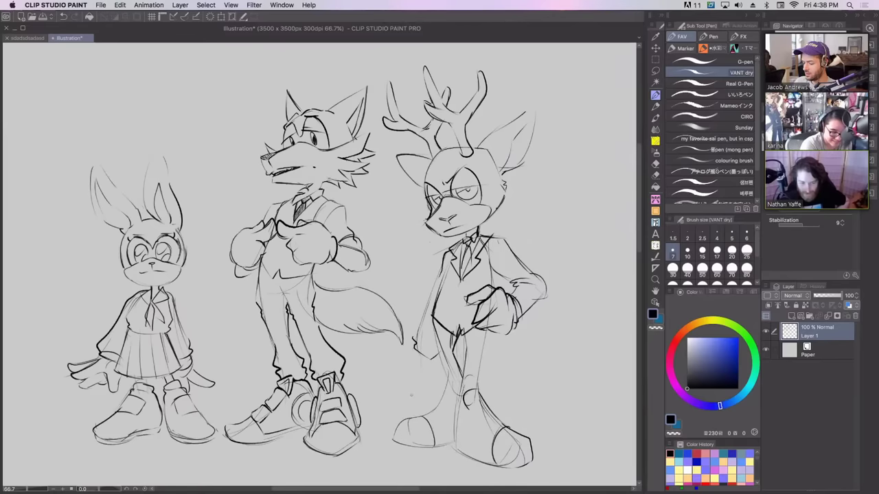
{"action": "key", "text": "ctrl+z"}
{"action": "key", "text": "ctrl+z"}
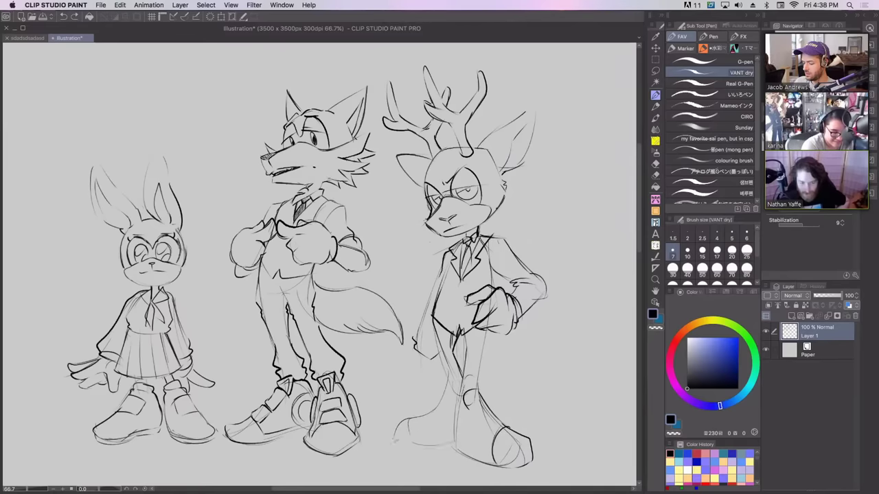
{"action": "mouse_move", "coordinate": [408, 420]}
{"action": "left_mouse_down"}
{"action": "mouse_move", "coordinate": [433, 446]}
{"action": "mouse_move", "coordinate": [456, 446]}
{"action": "left_mouse_up"}
{"action": "key", "text": "ctrl+z"}
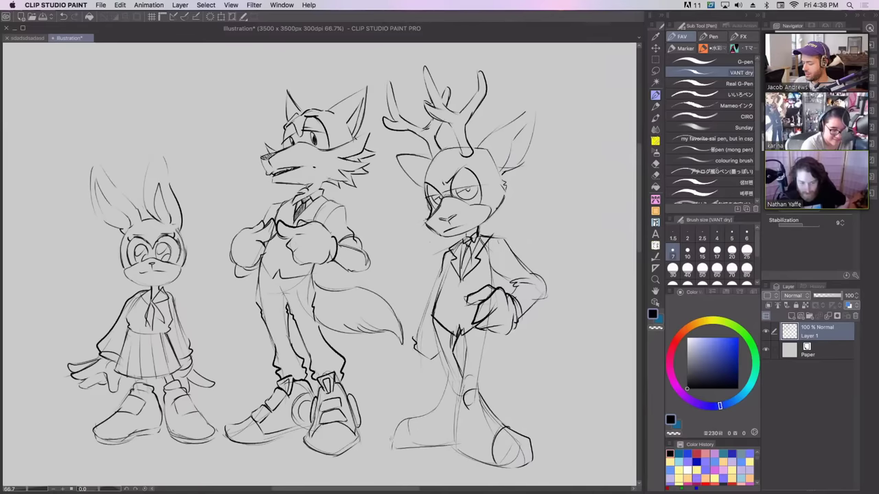
Step: Add sole edges beneath both of the deer's shoes and a toe-cap line on the far shoe
{"action": "mouse_move", "coordinate": [392, 447]}
{"action": "left_mouse_down"}
{"action": "mouse_move", "coordinate": [453, 433]}
{"action": "mouse_move", "coordinate": [513, 459]}
{"action": "left_mouse_up"}
{"action": "key", "text": "ctrl+z"}
{"action": "mouse_move", "coordinate": [454, 441]}
{"action": "left_mouse_down"}
{"action": "mouse_move", "coordinate": [510, 461]}
{"action": "mouse_move", "coordinate": [537, 453]}
{"action": "left_mouse_up"}
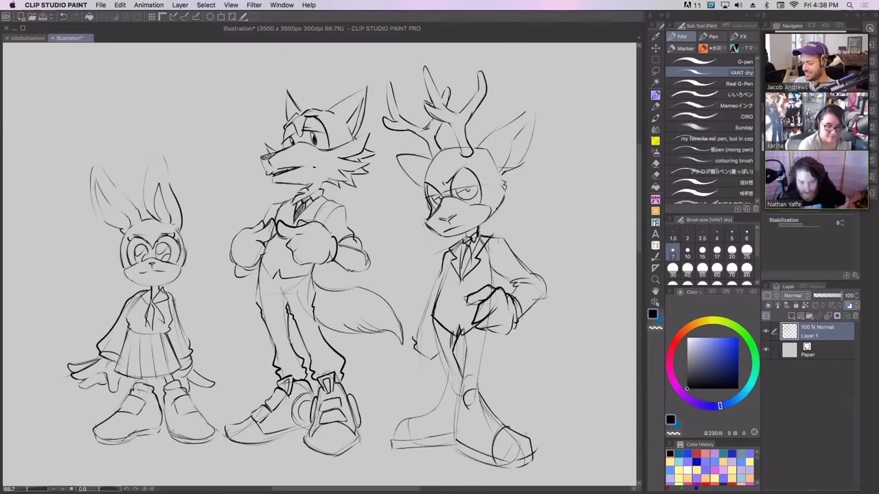
{"action": "left_click_drag", "start_coordinate": [408, 420], "coordinate": [408, 439]}
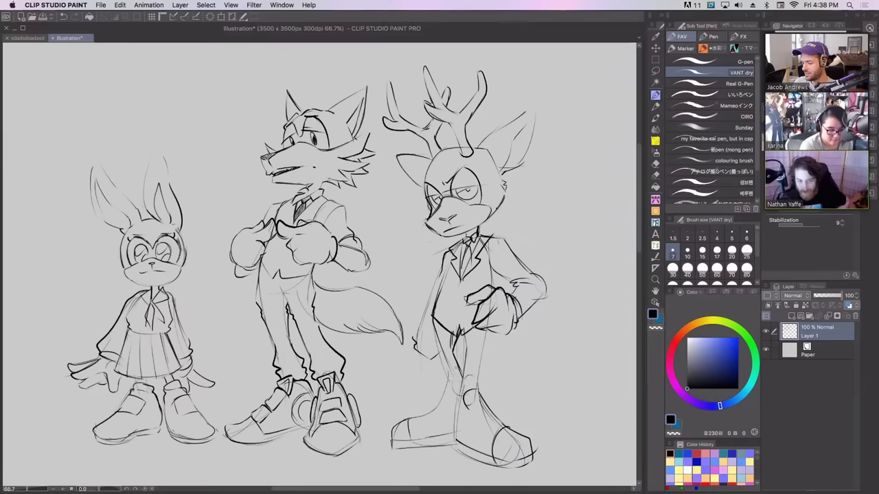
Step: Draw angular cuffs around the deer's ankles, and firm up the far shoe's instep and the near shoe's heel
{"action": "mouse_move", "coordinate": [455, 366]}
{"action": "left_mouse_down"}
{"action": "mouse_move", "coordinate": [432, 385]}
{"action": "mouse_move", "coordinate": [440, 388]}
{"action": "mouse_move", "coordinate": [437, 375]}
{"action": "mouse_move", "coordinate": [443, 384]}
{"action": "left_mouse_up"}
{"action": "key", "text": "super+z"}
{"action": "key", "text": "super+z"}
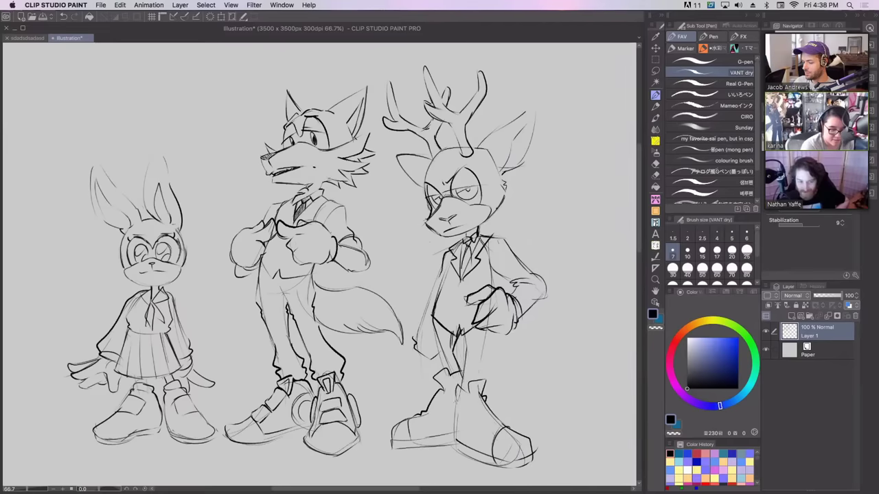
{"action": "mouse_move", "coordinate": [457, 397]}
{"action": "left_mouse_down"}
{"action": "mouse_move", "coordinate": [448, 438]}
{"action": "mouse_move", "coordinate": [471, 458]}
{"action": "left_mouse_up"}
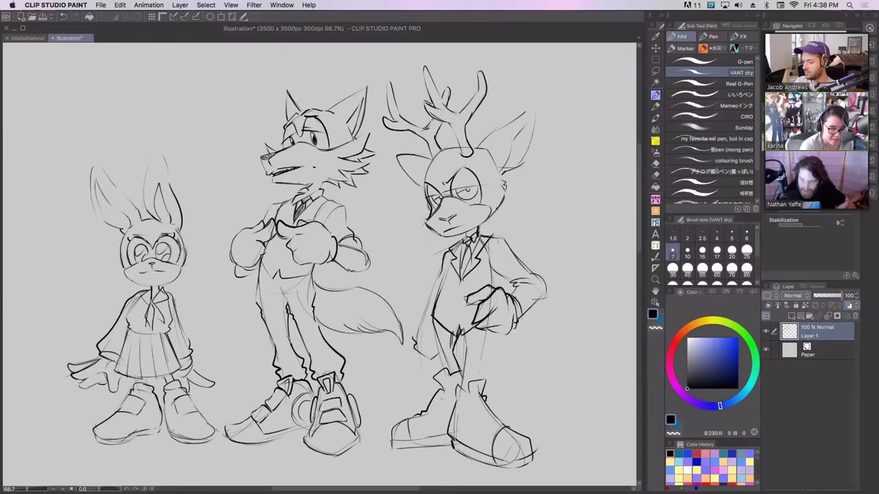
Step: Add instep panels to both of the deer's shoes, and detail the far shoe's ankle opening and side
{"action": "mouse_move", "coordinate": [445, 396]}
{"action": "left_mouse_down"}
{"action": "mouse_move", "coordinate": [431, 418]}
{"action": "mouse_move", "coordinate": [485, 420]}
{"action": "mouse_move", "coordinate": [489, 430]}
{"action": "left_mouse_up"}
{"action": "key", "text": "super+z"}
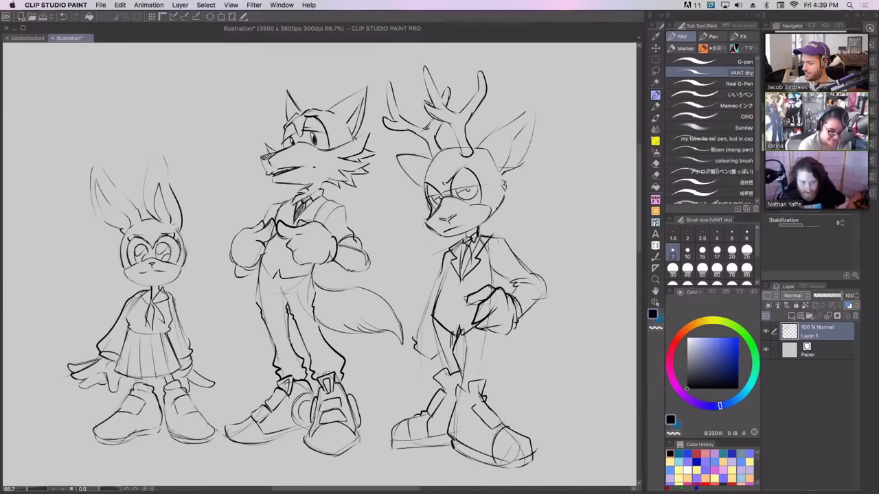
{"action": "left_click_drag", "start_coordinate": [444, 376], "coordinate": [446, 393]}
{"action": "left_click_drag", "start_coordinate": [432, 438], "coordinate": [449, 410]}
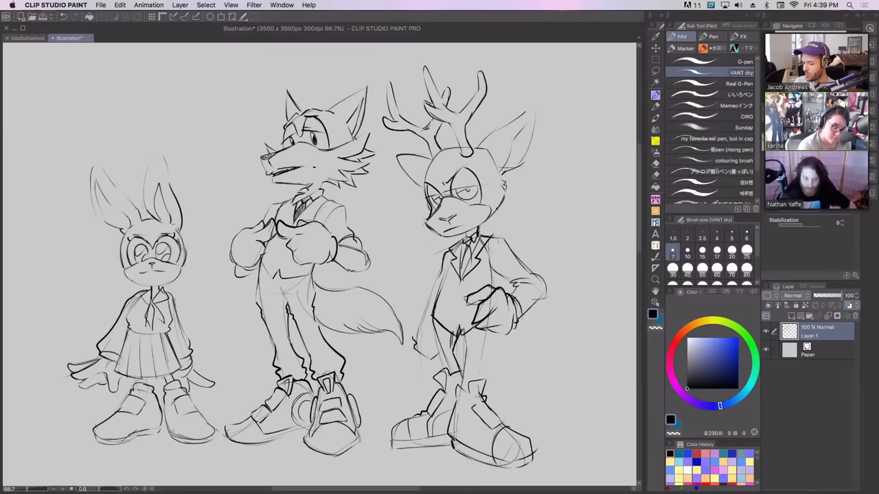
Step: Detail the near shoe's ankle opening and draw curved side panels on both of the deer's shoes
{"action": "mouse_move", "coordinate": [471, 382]}
{"action": "left_mouse_down"}
{"action": "mouse_move", "coordinate": [474, 406]}
{"action": "mouse_move", "coordinate": [455, 413]}
{"action": "left_mouse_up"}
{"action": "key", "text": "super+z"}
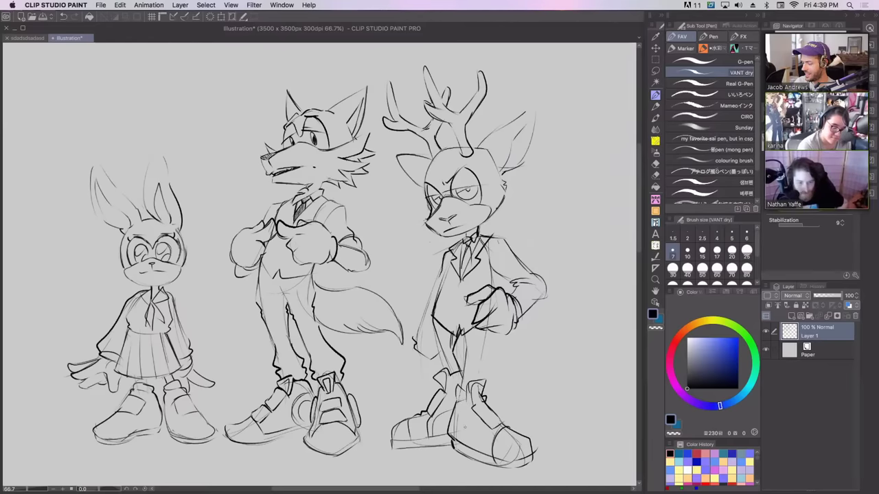
{"action": "left_click_drag", "start_coordinate": [451, 417], "coordinate": [470, 453]}
{"action": "key", "text": "super+z"}
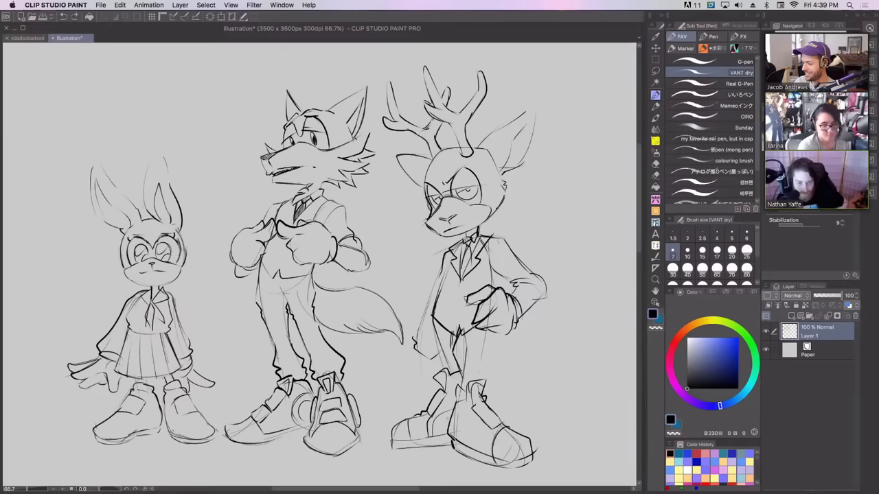
{"action": "mouse_move", "coordinate": [453, 417]}
{"action": "left_mouse_down"}
{"action": "mouse_move", "coordinate": [467, 409]}
{"action": "mouse_move", "coordinate": [471, 447]}
{"action": "mouse_move", "coordinate": [474, 429]}
{"action": "mouse_move", "coordinate": [486, 446]}
{"action": "left_mouse_up"}
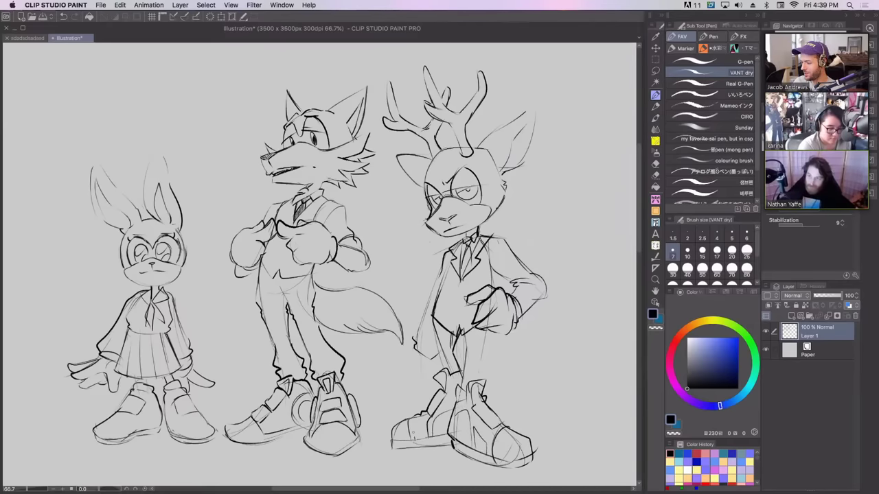
{"action": "left_click_drag", "start_coordinate": [414, 433], "coordinate": [425, 437]}
Step: Draw the deer's trouser legs with firm outer contours, bunched hems above the shoes and vertical lines down the fabric
{"action": "mouse_move", "coordinate": [437, 328]}
{"action": "left_mouse_down"}
{"action": "mouse_move", "coordinate": [435, 358]}
{"action": "mouse_move", "coordinate": [446, 370]}
{"action": "left_mouse_up"}
{"action": "left_click_drag", "start_coordinate": [486, 333], "coordinate": [484, 374]}
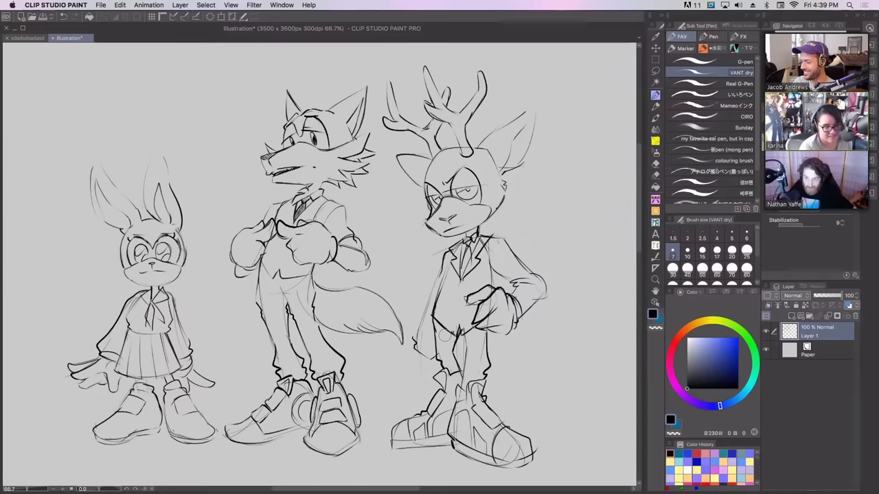
{"action": "left_click_drag", "start_coordinate": [442, 355], "coordinate": [452, 374]}
{"action": "mouse_move", "coordinate": [445, 330]}
{"action": "left_mouse_down"}
{"action": "mouse_move", "coordinate": [453, 373]}
{"action": "mouse_move", "coordinate": [468, 392]}
{"action": "left_mouse_up"}
{"action": "left_click_drag", "start_coordinate": [471, 338], "coordinate": [470, 373]}
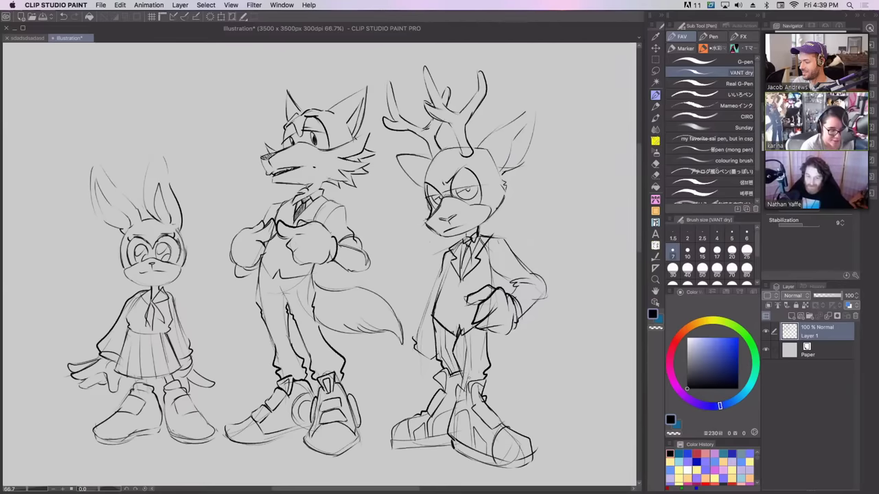
{"action": "mouse_move", "coordinate": [462, 335]}
{"action": "left_mouse_down"}
{"action": "mouse_move", "coordinate": [476, 329]}
{"action": "mouse_move", "coordinate": [476, 381]}
{"action": "left_mouse_up"}
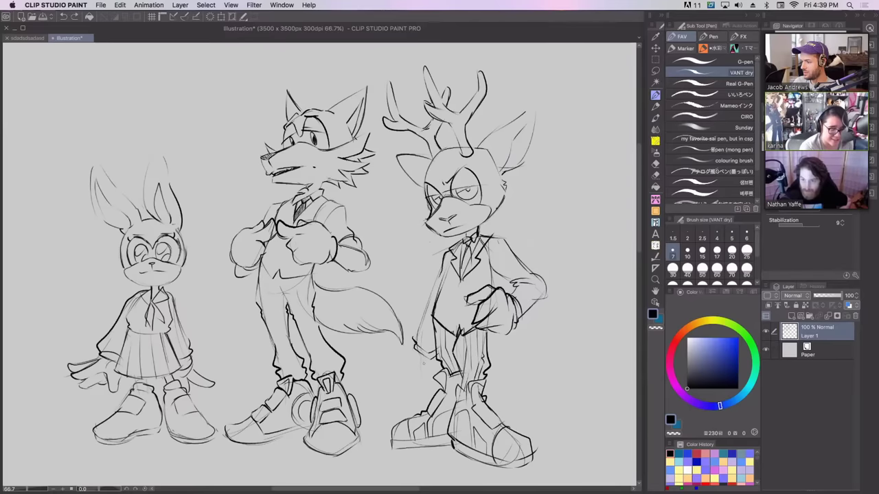
Step: Sketch the hand line below the deer's hanging sleeve and reinforce that arm's contour
{"action": "left_click_drag", "start_coordinate": [424, 371], "coordinate": [428, 386]}
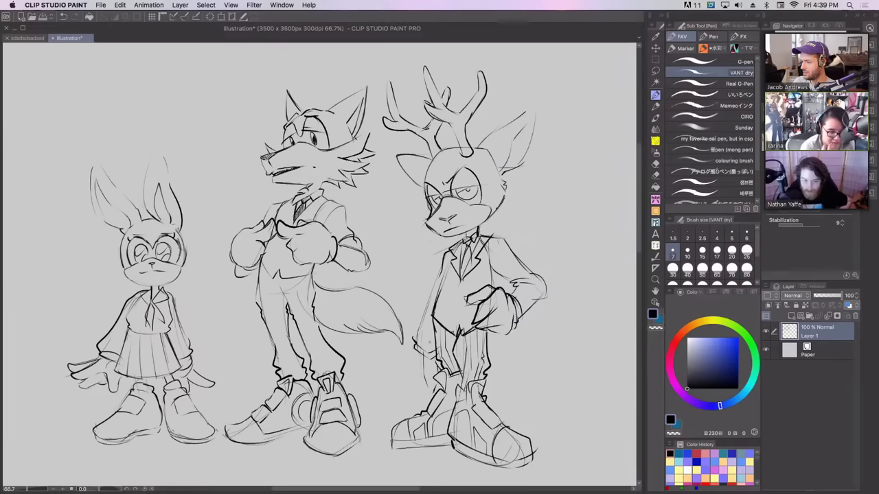
{"action": "left_click_drag", "start_coordinate": [432, 283], "coordinate": [416, 345]}
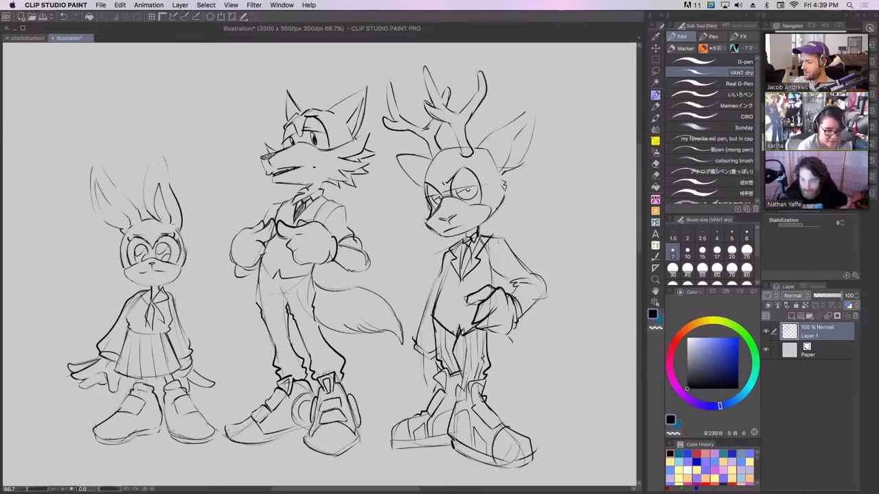
Step: Sketch the curved body of a short tail behind the deer's leg, below the hand on the hip
{"action": "left_click_drag", "start_coordinate": [516, 342], "coordinate": [514, 364]}
{"action": "key", "text": "super+z"}
{"action": "key", "text": "super+z"}
{"action": "left_click_drag", "start_coordinate": [498, 333], "coordinate": [515, 372]}
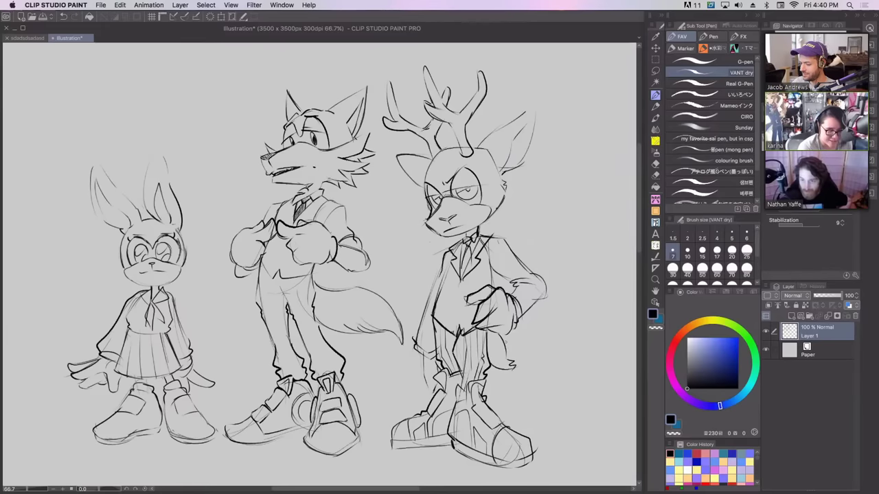
{"action": "key", "text": "super+z"}
{"action": "key", "text": "super+z"}
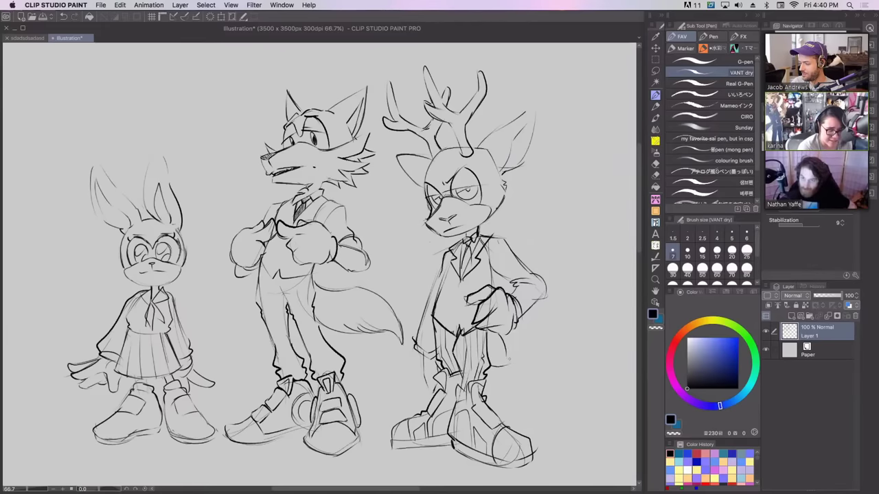
Step: Rework the tip of the deer's tail into a small pointed tuft
{"action": "mouse_move", "coordinate": [507, 358]}
{"action": "left_mouse_down"}
{"action": "mouse_move", "coordinate": [514, 363]}
{"action": "mouse_move", "coordinate": [501, 362]}
{"action": "left_mouse_up"}
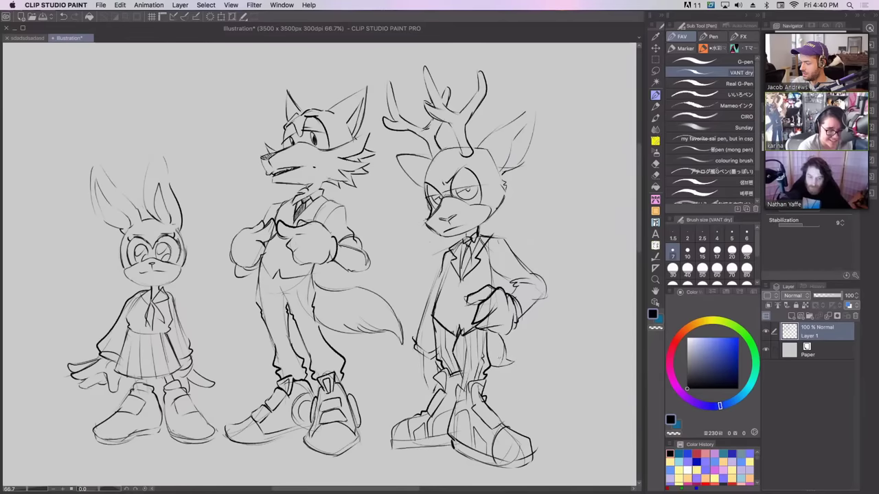
{"action": "key", "text": "super+z"}
{"action": "mouse_move", "coordinate": [503, 352]}
{"action": "left_mouse_down"}
{"action": "mouse_move", "coordinate": [488, 362]}
{"action": "mouse_move", "coordinate": [514, 362]}
{"action": "left_mouse_up"}
{"action": "key", "text": "super+z"}
{"action": "key", "text": "super+z"}
{"action": "key", "text": "super+z"}
{"action": "key", "text": "super+z"}
{"action": "key", "text": "super+z"}
{"action": "key", "text": "super+z"}
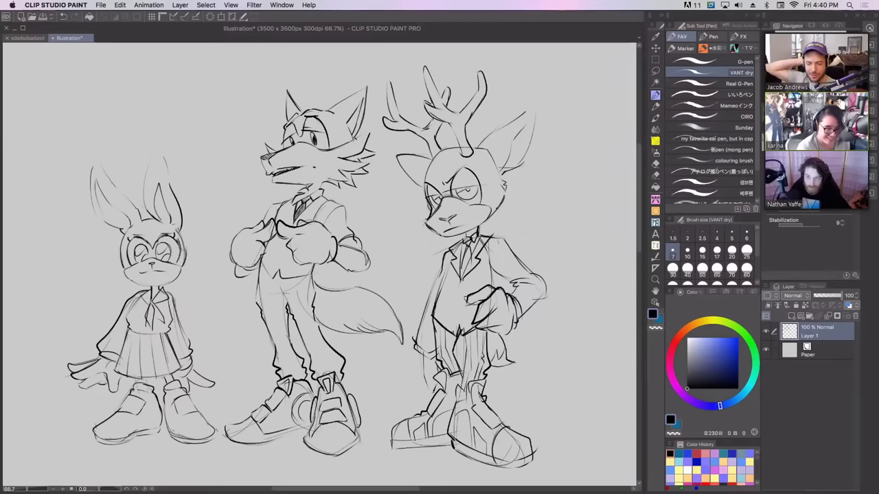
Step: Touch up the contour of the deer's tail and shade the iris of its eye
{"action": "left_click_drag", "start_coordinate": [488, 328], "coordinate": [507, 335]}
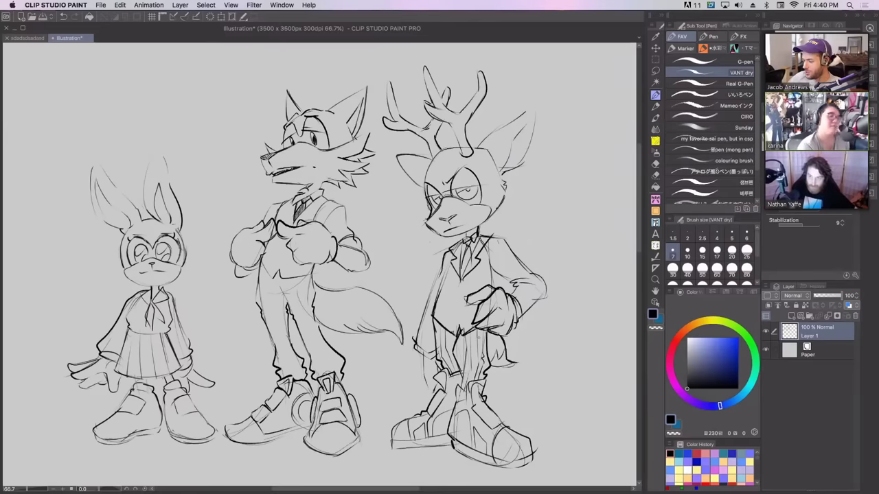
{"action": "mouse_move", "coordinate": [461, 188]}
{"action": "left_mouse_down"}
{"action": "mouse_move", "coordinate": [473, 195]}
{"action": "mouse_move", "coordinate": [441, 205]}
{"action": "left_mouse_up"}
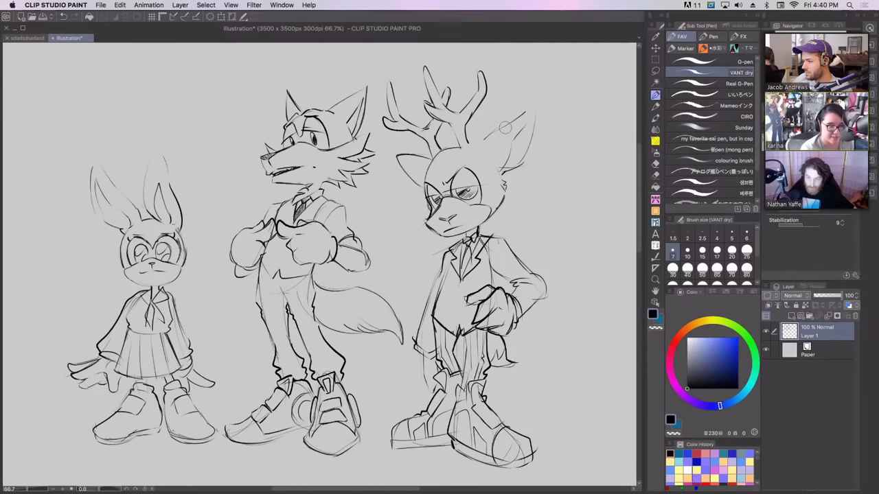
Step: Redraw the deer's raised far ear with a small fur tuft at its base, and firm up the outline of the near ear
{"action": "mouse_move", "coordinate": [452, 127]}
{"action": "left_mouse_down"}
{"action": "mouse_move", "coordinate": [460, 145]}
{"action": "mouse_move", "coordinate": [490, 137]}
{"action": "left_mouse_up"}
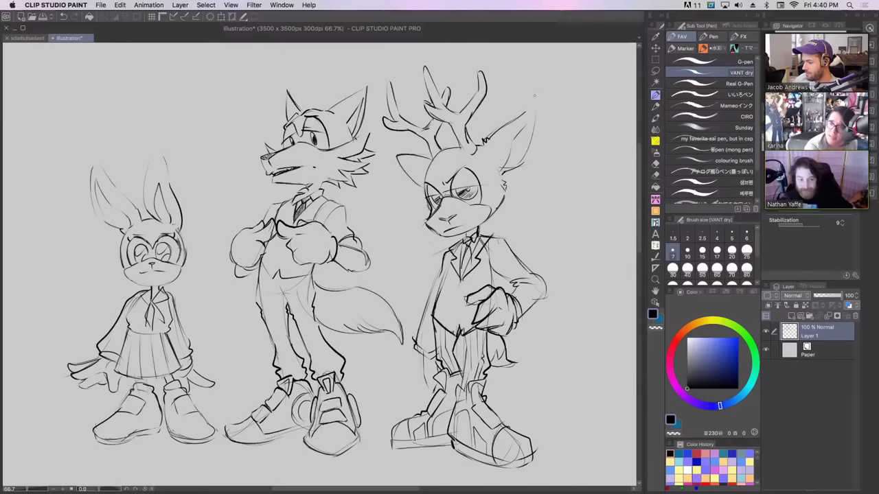
{"action": "key", "text": "super+z"}
{"action": "key", "text": "super+z"}
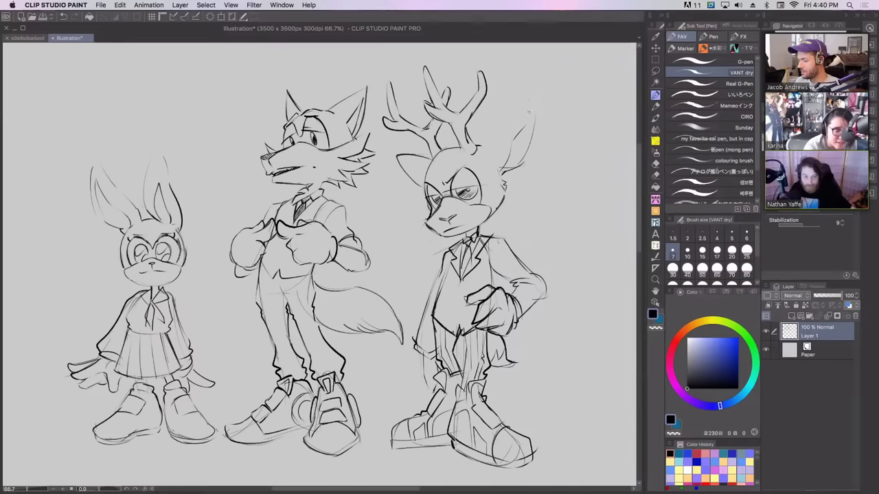
{"action": "mouse_move", "coordinate": [492, 142]}
{"action": "left_mouse_down"}
{"action": "mouse_move", "coordinate": [528, 122]}
{"action": "mouse_move", "coordinate": [518, 119]}
{"action": "left_mouse_up"}
{"action": "key", "text": "super+z"}
{"action": "key", "text": "super+z"}
{"action": "mouse_move", "coordinate": [489, 144]}
{"action": "left_mouse_down"}
{"action": "mouse_move", "coordinate": [534, 114]}
{"action": "mouse_move", "coordinate": [530, 144]}
{"action": "left_mouse_up"}
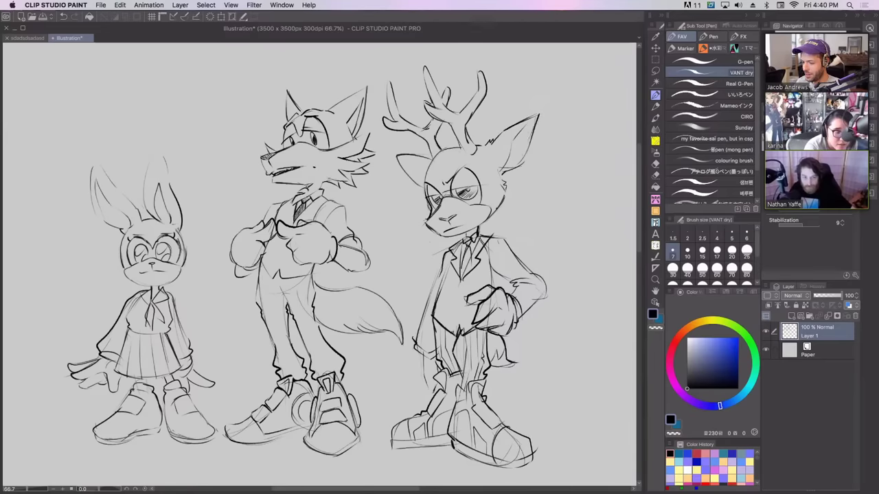
{"action": "left_click_drag", "start_coordinate": [401, 169], "coordinate": [423, 187]}
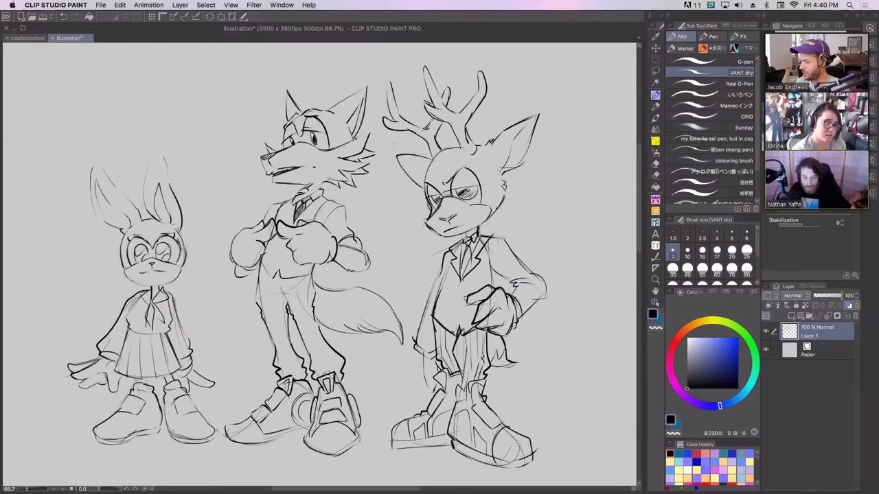
{"action": "left_click_drag", "start_coordinate": [394, 151], "coordinate": [426, 156]}
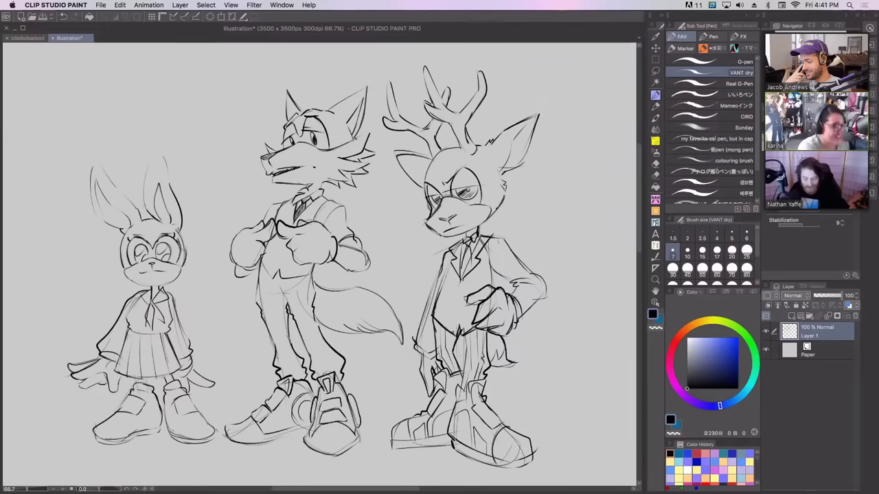
Step: Close the tips of both rabbit ears with firm, rounded outlines
{"action": "mouse_move", "coordinate": [145, 180]}
{"action": "left_mouse_down"}
{"action": "mouse_move", "coordinate": [157, 151]}
{"action": "mouse_move", "coordinate": [166, 169]}
{"action": "left_mouse_up"}
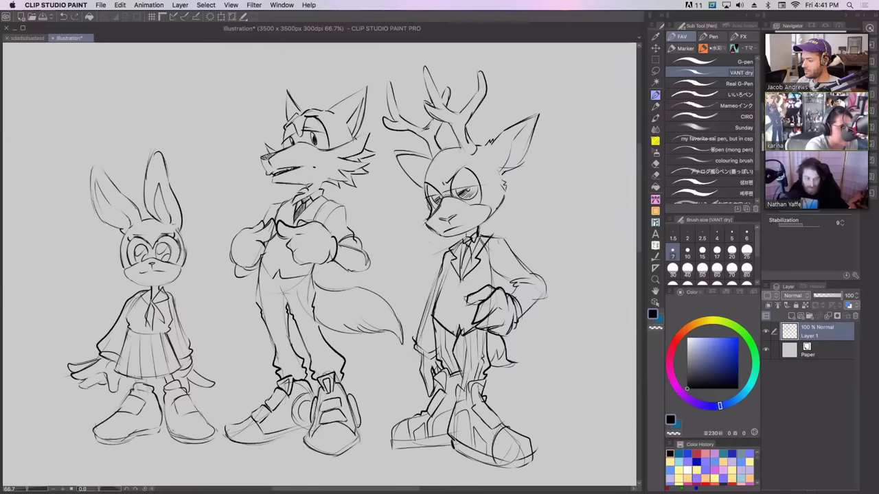
{"action": "left_click_drag", "start_coordinate": [93, 164], "coordinate": [105, 172]}
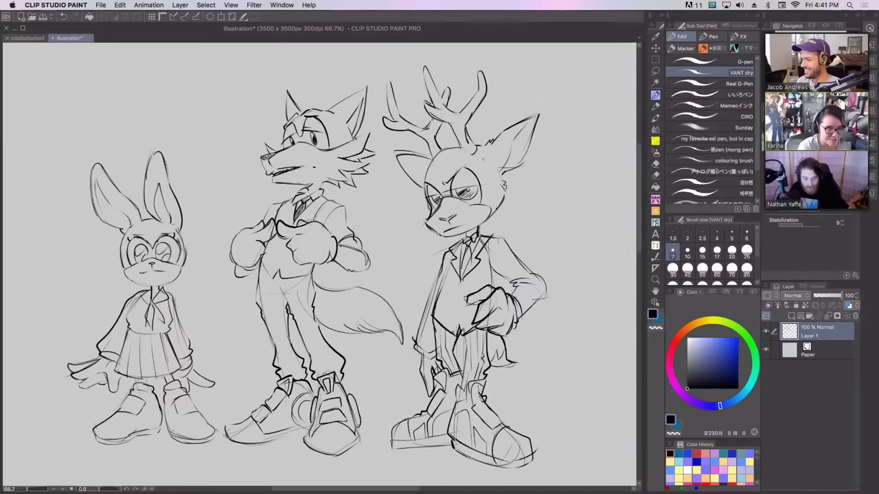
Step: Rework the shoulder and upper sleeve contour of the deer's hanging arm, clearing the loose construction lines
{"action": "mouse_move", "coordinate": [453, 250]}
{"action": "left_mouse_down"}
{"action": "mouse_move", "coordinate": [434, 260]}
{"action": "mouse_move", "coordinate": [434, 285]}
{"action": "left_mouse_up"}
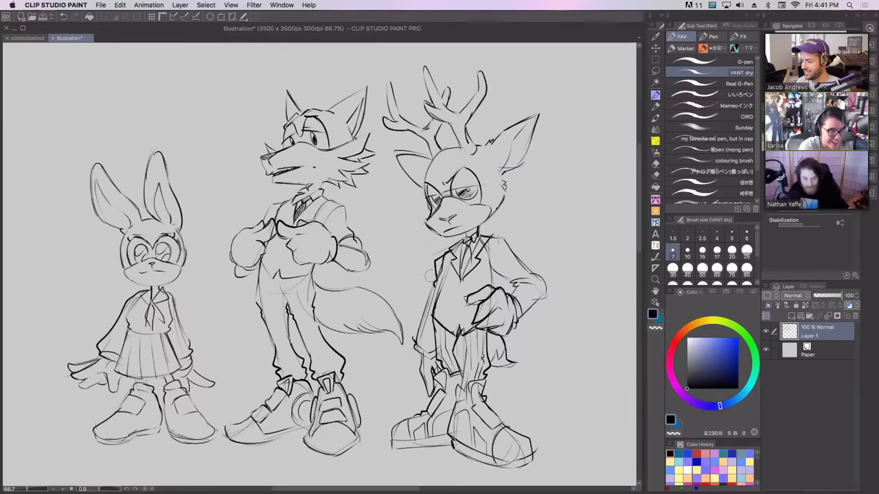
{"action": "key", "text": "ctrl+z"}
{"action": "left_click_drag", "start_coordinate": [450, 255], "coordinate": [440, 269]}
{"action": "left_click_drag", "start_coordinate": [424, 325], "coordinate": [422, 336]}
{"action": "key", "text": "ctrl+z"}
{"action": "left_click_drag", "start_coordinate": [453, 250], "coordinate": [442, 261]}
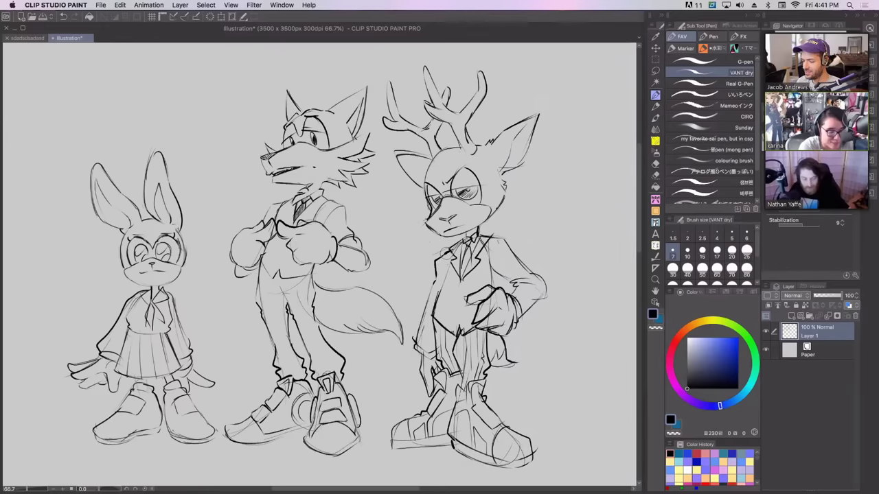
{"action": "key", "text": "ctrl+z"}
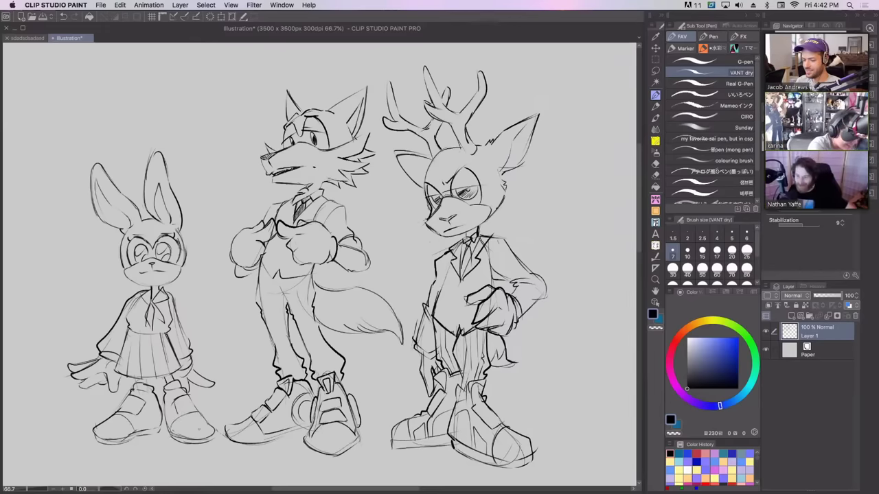
Step: Shade the upper parts of both rabbit shoes with diagonal hatching
{"action": "left_click_drag", "start_coordinate": [113, 414], "coordinate": [144, 430]}
{"action": "left_click_drag", "start_coordinate": [141, 412], "coordinate": [151, 428]}
{"action": "left_click_drag", "start_coordinate": [150, 403], "coordinate": [156, 424]}
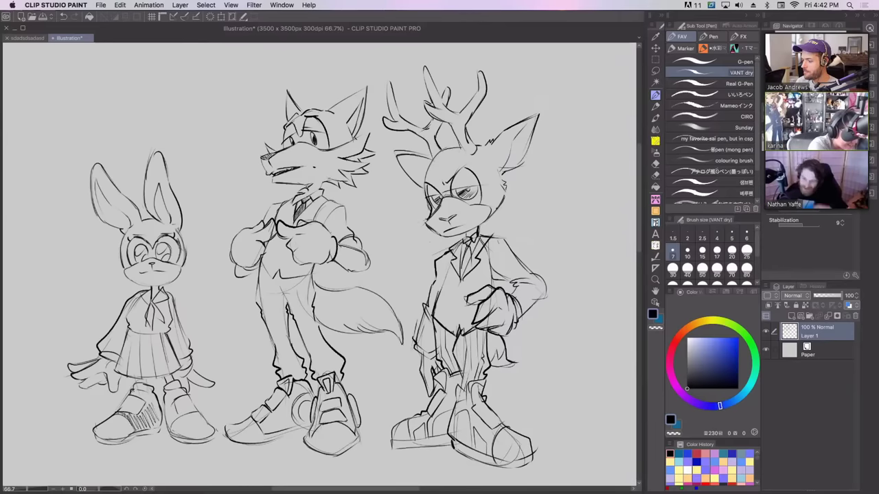
{"action": "left_click_drag", "start_coordinate": [140, 394], "coordinate": [147, 413]}
{"action": "mouse_move", "coordinate": [149, 396]}
{"action": "left_mouse_down"}
{"action": "mouse_move", "coordinate": [157, 415]}
{"action": "mouse_move", "coordinate": [172, 422]}
{"action": "left_mouse_up"}
{"action": "mouse_move", "coordinate": [165, 398]}
{"action": "left_mouse_down"}
{"action": "mouse_move", "coordinate": [173, 419]}
{"action": "mouse_move", "coordinate": [192, 416]}
{"action": "left_mouse_up"}
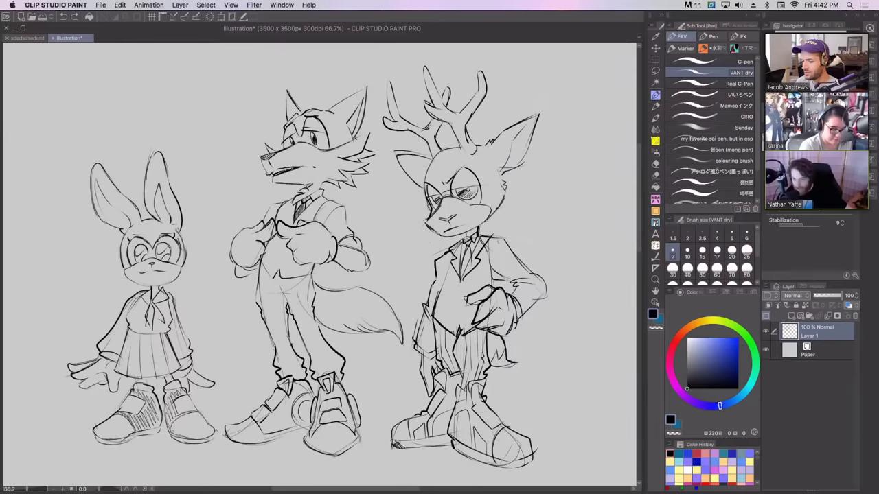
Step: Hatch the thick soles of both deer shoes
{"action": "left_click_drag", "start_coordinate": [399, 449], "coordinate": [448, 435]}
{"action": "mouse_move", "coordinate": [439, 444]}
{"action": "left_mouse_down"}
{"action": "mouse_move", "coordinate": [455, 433]}
{"action": "mouse_move", "coordinate": [516, 459]}
{"action": "left_mouse_up"}
{"action": "left_click_drag", "start_coordinate": [512, 466], "coordinate": [529, 455]}
{"action": "left_click_drag", "start_coordinate": [521, 463], "coordinate": [535, 455]}
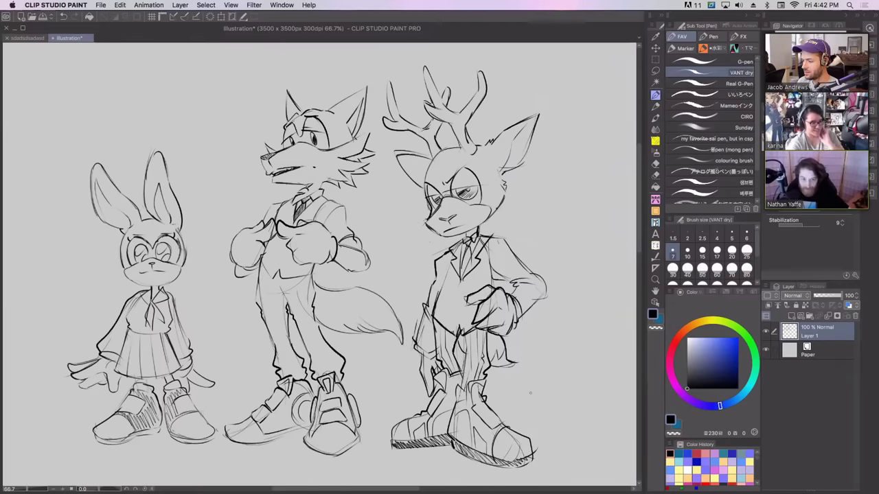
Step: Add vertical pinstripes down both legs of the fox's trousers
{"action": "left_click_drag", "start_coordinate": [265, 272], "coordinate": [274, 318]}
{"action": "left_click_drag", "start_coordinate": [276, 286], "coordinate": [296, 381]}
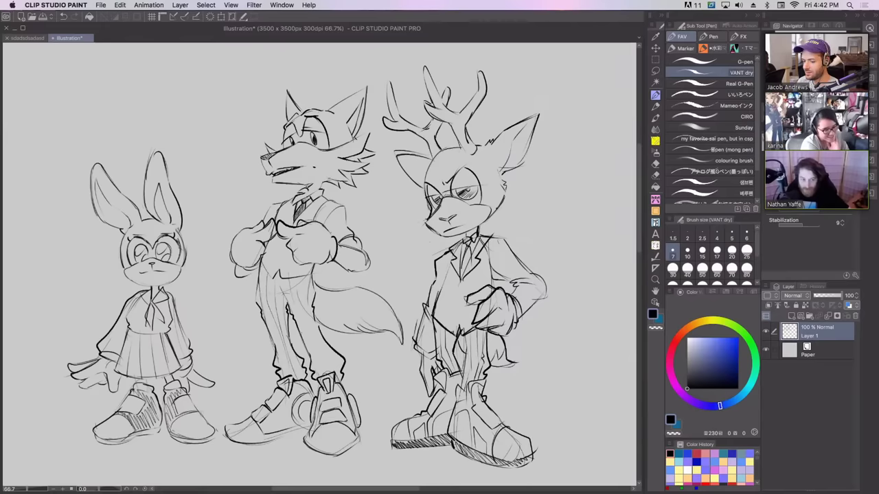
{"action": "left_click_drag", "start_coordinate": [297, 268], "coordinate": [315, 356]}
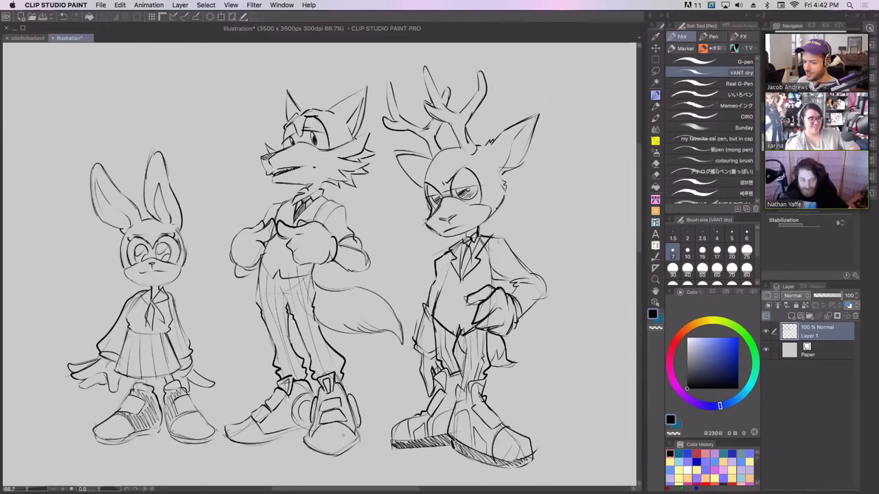
Step: Lasso the whole deer, scale it to about 97% width and 93% height, and clear the selection
{"action": "left_click", "coordinate": [655, 69]}
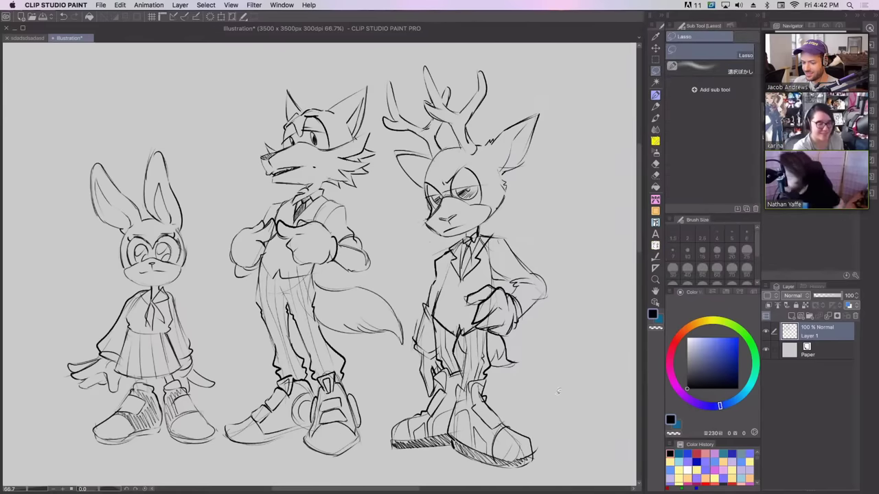
{"action": "scroll", "coordinate": [587, 414], "scroll_direction": "down", "scroll_amount": 1}
{"action": "mouse_move", "coordinate": [587, 414]}
{"action": "left_mouse_down"}
{"action": "mouse_move", "coordinate": [383, 439]}
{"action": "mouse_move", "coordinate": [410, 333]}
{"action": "mouse_move", "coordinate": [371, 108]}
{"action": "mouse_move", "coordinate": [570, 335]}
{"action": "mouse_move", "coordinate": [572, 388]}
{"action": "left_mouse_up"}
{"action": "left_click", "coordinate": [221, 16]}
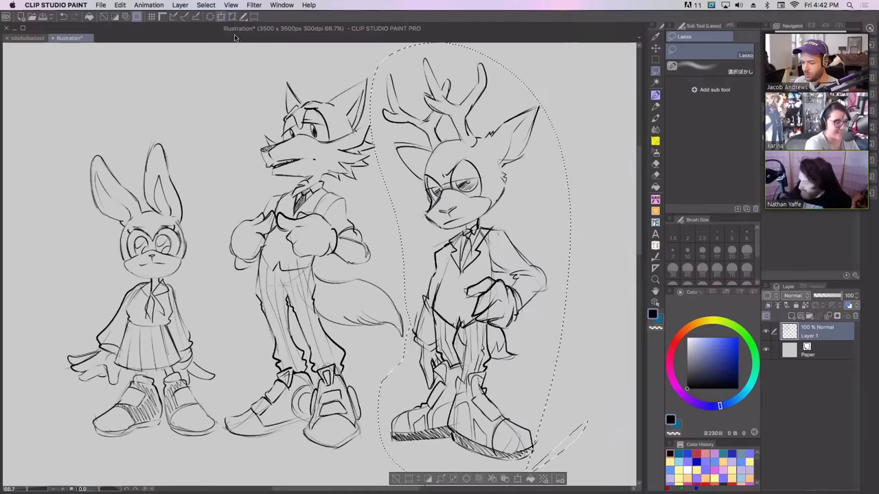
{"action": "left_click_drag", "start_coordinate": [502, 180], "coordinate": [499, 204]}
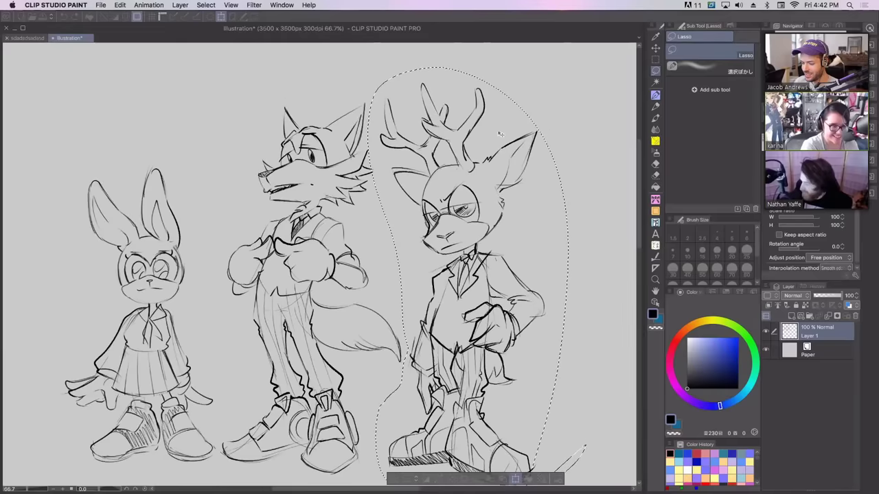
{"action": "mouse_move", "coordinate": [586, 67]}
{"action": "left_mouse_down"}
{"action": "mouse_move", "coordinate": [588, 97]}
{"action": "mouse_move", "coordinate": [581, 112]}
{"action": "mouse_move", "coordinate": [561, 116]}
{"action": "mouse_move", "coordinate": [568, 113]}
{"action": "left_mouse_up"}
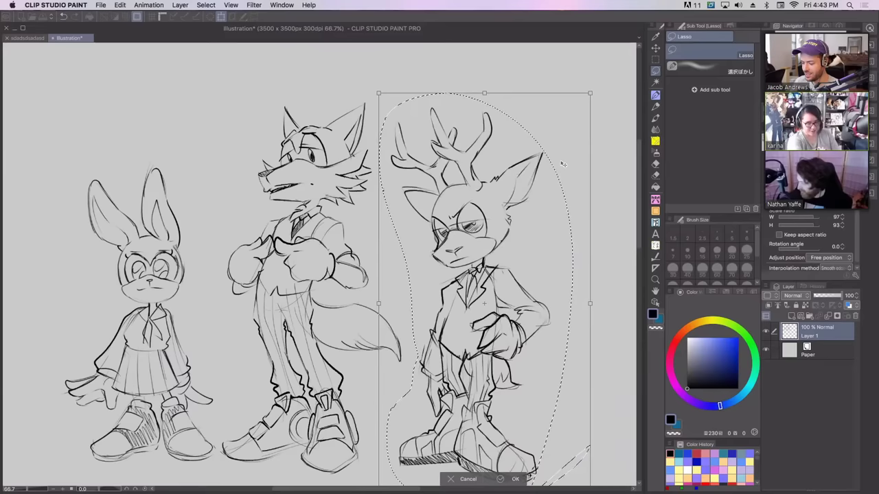
{"action": "key", "text": "Return"}
{"action": "key", "text": "super+d"}
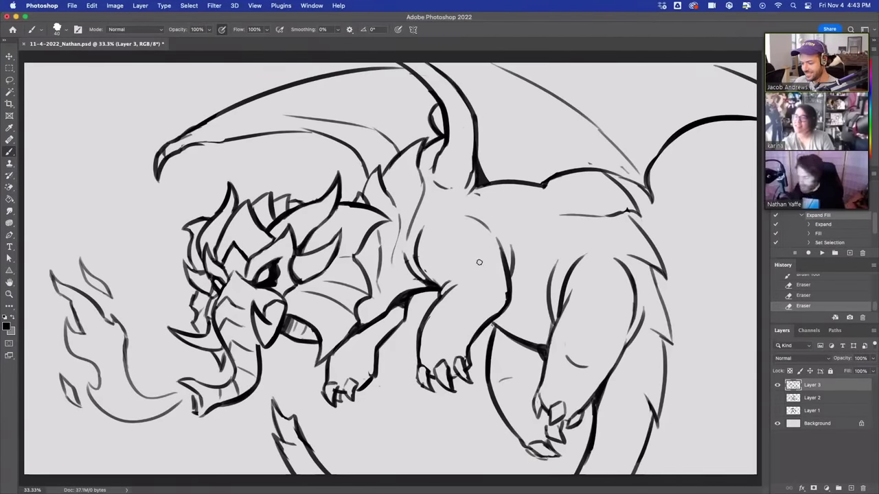
Step: Switch to Photoshop and refine the linework of the dragon's front claws and hind leg
{"action": "left_click_drag", "start_coordinate": [439, 356], "coordinate": [440, 360]}
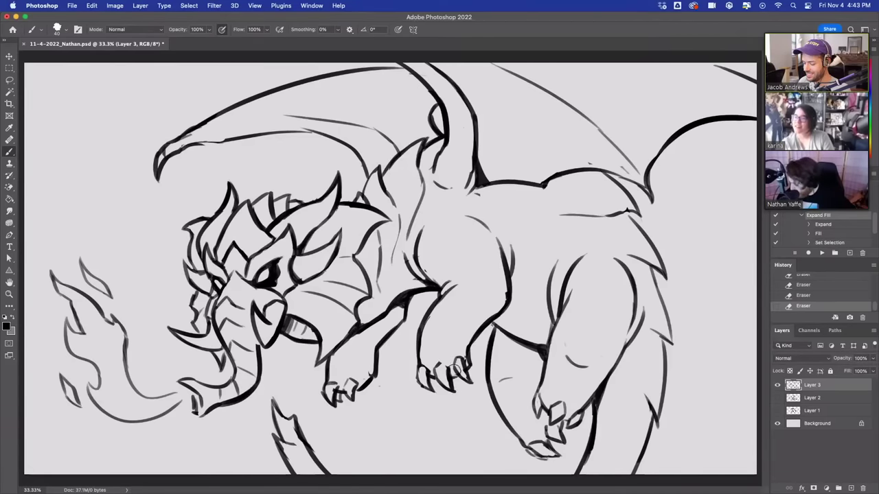
{"action": "mouse_move", "coordinate": [450, 362]}
{"action": "left_mouse_down"}
{"action": "mouse_move", "coordinate": [439, 368]}
{"action": "mouse_move", "coordinate": [457, 362]}
{"action": "left_mouse_up"}
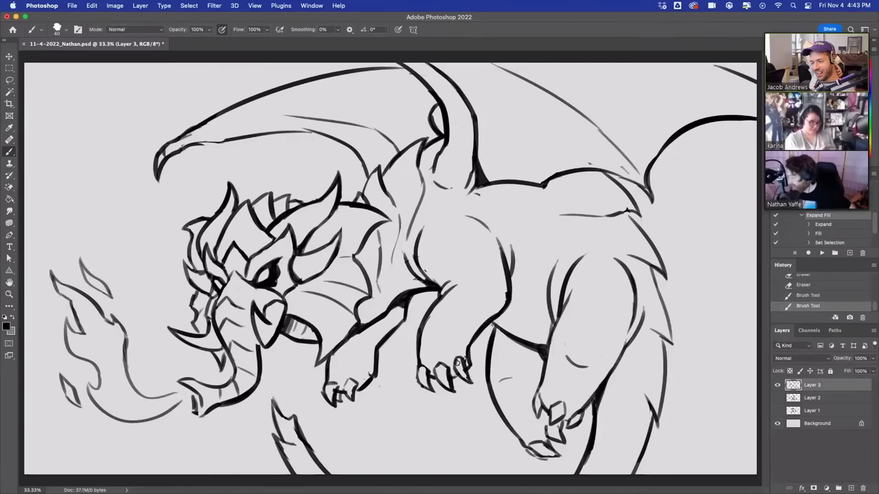
{"action": "left_click_drag", "start_coordinate": [632, 330], "coordinate": [624, 350]}
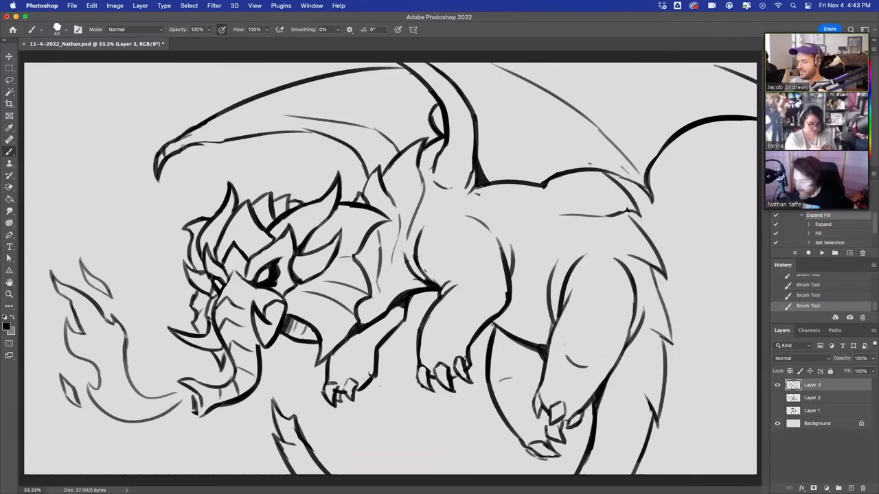
Step: Clean up the lower edge of the dragon's near eye with the Eraser and touch up the far eye with the Brush
{"action": "key", "text": "e"}
{"action": "left_click_drag", "start_coordinate": [278, 284], "coordinate": [281, 280]}
{"action": "mouse_move", "coordinate": [279, 282]}
{"action": "left_mouse_down"}
{"action": "mouse_move", "coordinate": [282, 275]}
{"action": "mouse_move", "coordinate": [279, 283]}
{"action": "left_mouse_up"}
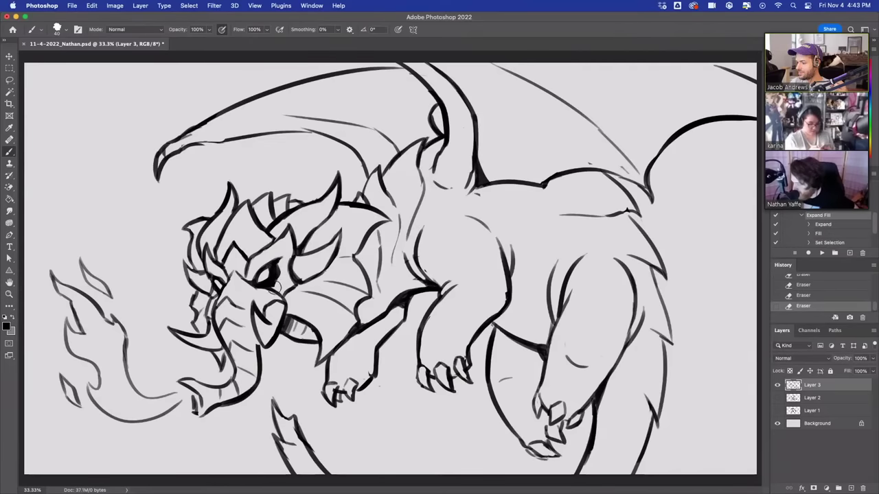
{"action": "key", "text": "b"}
{"action": "mouse_move", "coordinate": [226, 280]}
{"action": "left_mouse_down"}
{"action": "mouse_move", "coordinate": [215, 292]}
{"action": "mouse_move", "coordinate": [224, 284]}
{"action": "left_mouse_up"}
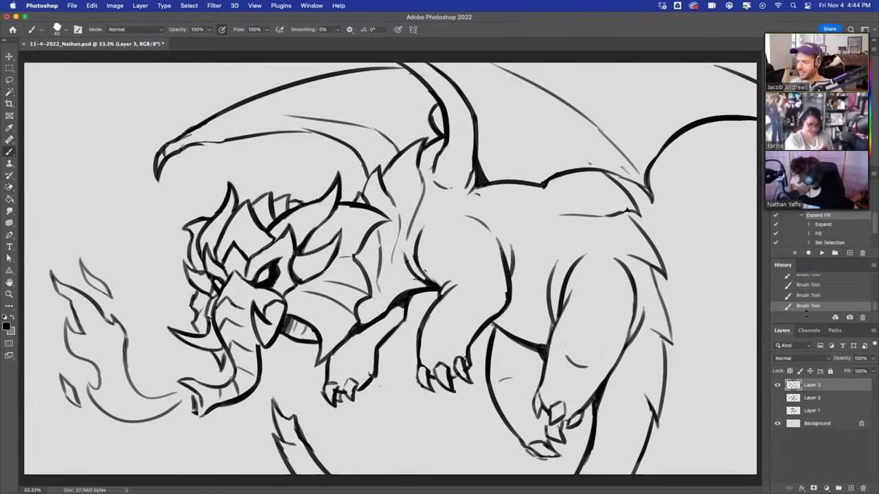
Step: Hide the dragon's Layer 3 and add a new blank layer
{"action": "left_click", "coordinate": [778, 386]}
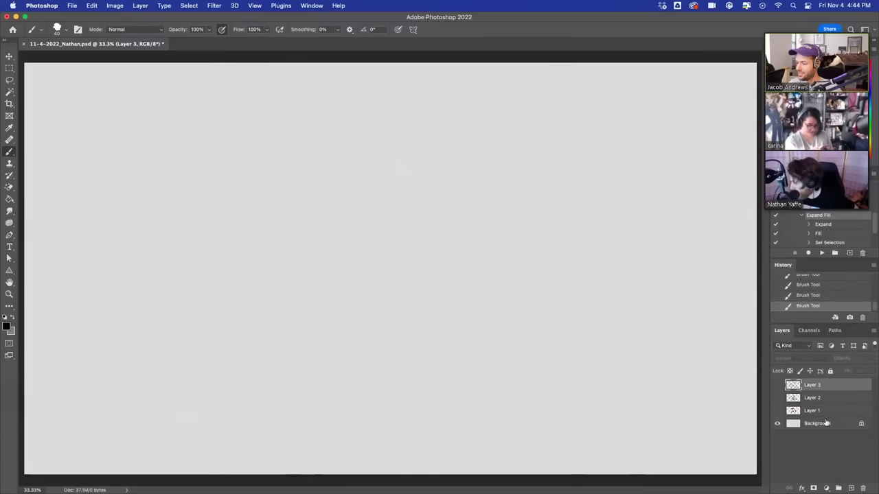
{"action": "left_click", "coordinate": [850, 488]}
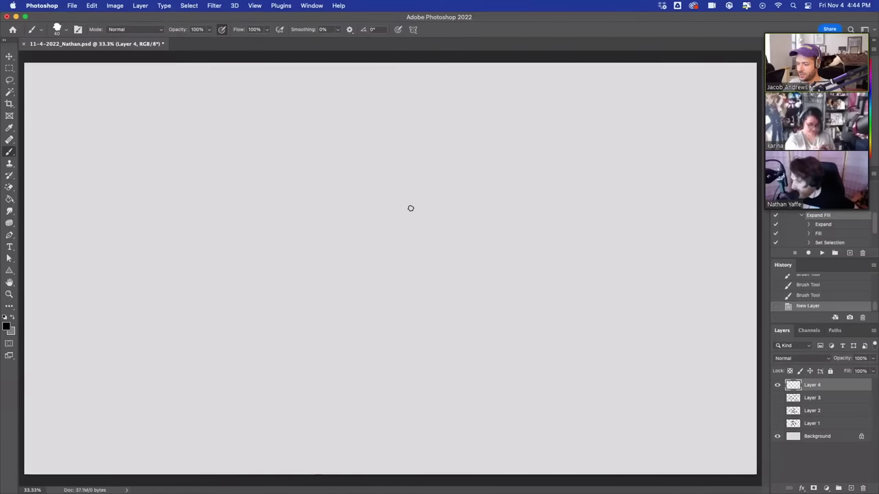
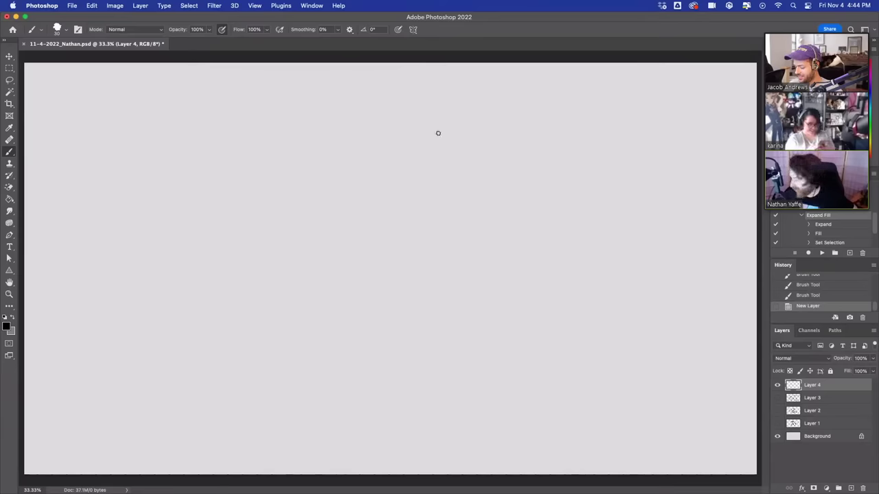
Step: Sketch Sonic's face in the upper middle of the canvas with muzzle, nose, open smirk, joined eyes and oval pupils
{"action": "mouse_move", "coordinate": [414, 216]}
{"action": "left_mouse_down"}
{"action": "mouse_move", "coordinate": [437, 196]}
{"action": "mouse_move", "coordinate": [440, 205]}
{"action": "mouse_move", "coordinate": [482, 194]}
{"action": "mouse_move", "coordinate": [453, 207]}
{"action": "left_mouse_up"}
{"action": "mouse_move", "coordinate": [392, 198]}
{"action": "left_mouse_down"}
{"action": "mouse_move", "coordinate": [409, 221]}
{"action": "mouse_move", "coordinate": [398, 212]}
{"action": "mouse_move", "coordinate": [402, 219]}
{"action": "mouse_move", "coordinate": [450, 241]}
{"action": "left_mouse_up"}
{"action": "mouse_move", "coordinate": [463, 211]}
{"action": "left_mouse_down"}
{"action": "mouse_move", "coordinate": [489, 226]}
{"action": "mouse_move", "coordinate": [483, 214]}
{"action": "mouse_move", "coordinate": [468, 224]}
{"action": "left_mouse_up"}
{"action": "mouse_move", "coordinate": [467, 183]}
{"action": "left_mouse_down"}
{"action": "mouse_move", "coordinate": [472, 195]}
{"action": "mouse_move", "coordinate": [472, 177]}
{"action": "left_mouse_up"}
{"action": "mouse_move", "coordinate": [423, 199]}
{"action": "left_mouse_down"}
{"action": "mouse_move", "coordinate": [413, 159]}
{"action": "mouse_move", "coordinate": [421, 147]}
{"action": "mouse_move", "coordinate": [488, 148]}
{"action": "left_mouse_up"}
Step: Draw Sonic's pointed ears and the three large quills sweeping back from his head
{"action": "mouse_move", "coordinate": [421, 146]}
{"action": "left_mouse_down"}
{"action": "mouse_move", "coordinate": [464, 88]}
{"action": "mouse_move", "coordinate": [569, 88]}
{"action": "mouse_move", "coordinate": [531, 128]}
{"action": "mouse_move", "coordinate": [639, 172]}
{"action": "mouse_move", "coordinate": [550, 198]}
{"action": "mouse_move", "coordinate": [593, 238]}
{"action": "mouse_move", "coordinate": [541, 223]}
{"action": "mouse_move", "coordinate": [569, 183]}
{"action": "mouse_move", "coordinate": [641, 175]}
{"action": "left_mouse_up"}
{"action": "left_click_drag", "start_coordinate": [547, 200], "coordinate": [585, 230]}
{"action": "key", "text": "b"}
{"action": "left_click_drag", "start_coordinate": [467, 142], "coordinate": [474, 142]}
{"action": "left_click_drag", "start_coordinate": [408, 144], "coordinate": [415, 149]}
{"action": "mouse_move", "coordinate": [639, 165]}
{"action": "left_mouse_down"}
{"action": "mouse_move", "coordinate": [571, 181]}
{"action": "mouse_move", "coordinate": [585, 188]}
{"action": "mouse_move", "coordinate": [530, 219]}
{"action": "left_mouse_up"}
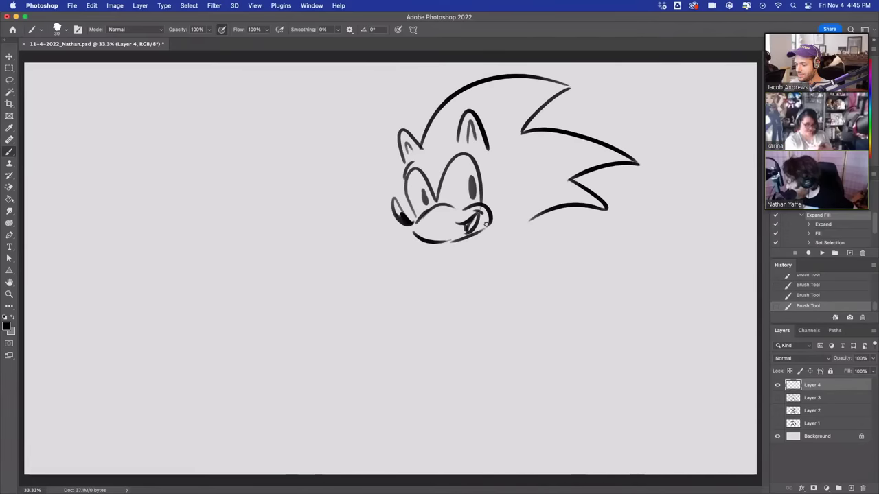
Step: Finish Sonic's jaw and lowest quill line, and draw the bent arm behind his body
{"action": "key", "text": "super+z"}
{"action": "left_click_drag", "start_coordinate": [453, 242], "coordinate": [487, 227]}
{"action": "left_click_drag", "start_coordinate": [512, 221], "coordinate": [549, 249]}
{"action": "key", "text": "ctrl+z"}
{"action": "left_click_drag", "start_coordinate": [506, 226], "coordinate": [540, 220]}
{"action": "mouse_move", "coordinate": [495, 236]}
{"action": "left_mouse_down"}
{"action": "mouse_move", "coordinate": [488, 266]}
{"action": "mouse_move", "coordinate": [465, 288]}
{"action": "left_mouse_up"}
{"action": "key", "text": "super+z"}
{"action": "left_click_drag", "start_coordinate": [507, 243], "coordinate": [504, 285]}
{"action": "key", "text": "super+z"}
{"action": "key", "text": "super+z"}
{"action": "mouse_move", "coordinate": [510, 232]}
{"action": "left_mouse_down"}
{"action": "mouse_move", "coordinate": [565, 273]}
{"action": "mouse_move", "coordinate": [533, 267]}
{"action": "mouse_move", "coordinate": [543, 255]}
{"action": "mouse_move", "coordinate": [514, 295]}
{"action": "mouse_move", "coordinate": [536, 294]}
{"action": "mouse_move", "coordinate": [508, 283]}
{"action": "mouse_move", "coordinate": [509, 269]}
{"action": "mouse_move", "coordinate": [540, 282]}
{"action": "mouse_move", "coordinate": [534, 276]}
{"action": "mouse_move", "coordinate": [551, 249]}
{"action": "left_mouse_up"}
Step: Draw Sonic's torso, legs and large shoes, and add the raised arm with its thumbs-up glove
{"action": "key", "text": "b"}
{"action": "mouse_move", "coordinate": [468, 295]}
{"action": "left_mouse_down"}
{"action": "mouse_move", "coordinate": [471, 324]}
{"action": "mouse_move", "coordinate": [503, 329]}
{"action": "mouse_move", "coordinate": [467, 251]}
{"action": "mouse_move", "coordinate": [419, 264]}
{"action": "mouse_move", "coordinate": [462, 245]}
{"action": "left_mouse_up"}
{"action": "key", "text": "ctrl+z"}
{"action": "key", "text": "ctrl+z"}
{"action": "mouse_move", "coordinate": [458, 332]}
{"action": "left_mouse_down"}
{"action": "mouse_move", "coordinate": [481, 327]}
{"action": "mouse_move", "coordinate": [416, 363]}
{"action": "mouse_move", "coordinate": [433, 396]}
{"action": "mouse_move", "coordinate": [444, 398]}
{"action": "mouse_move", "coordinate": [502, 364]}
{"action": "left_mouse_up"}
{"action": "mouse_move", "coordinate": [492, 333]}
{"action": "left_mouse_down"}
{"action": "mouse_move", "coordinate": [507, 376]}
{"action": "mouse_move", "coordinate": [530, 316]}
{"action": "mouse_move", "coordinate": [540, 336]}
{"action": "left_mouse_up"}
{"action": "left_click_drag", "start_coordinate": [505, 337], "coordinate": [512, 386]}
{"action": "left_click_drag", "start_coordinate": [543, 333], "coordinate": [577, 379]}
{"action": "left_click_drag", "start_coordinate": [521, 398], "coordinate": [579, 389]}
{"action": "mouse_move", "coordinate": [409, 263]}
{"action": "left_mouse_down"}
{"action": "mouse_move", "coordinate": [389, 222]}
{"action": "mouse_move", "coordinate": [398, 254]}
{"action": "mouse_move", "coordinate": [388, 259]}
{"action": "mouse_move", "coordinate": [401, 303]}
{"action": "mouse_move", "coordinate": [409, 264]}
{"action": "mouse_move", "coordinate": [444, 282]}
{"action": "mouse_move", "coordinate": [458, 265]}
{"action": "left_mouse_up"}
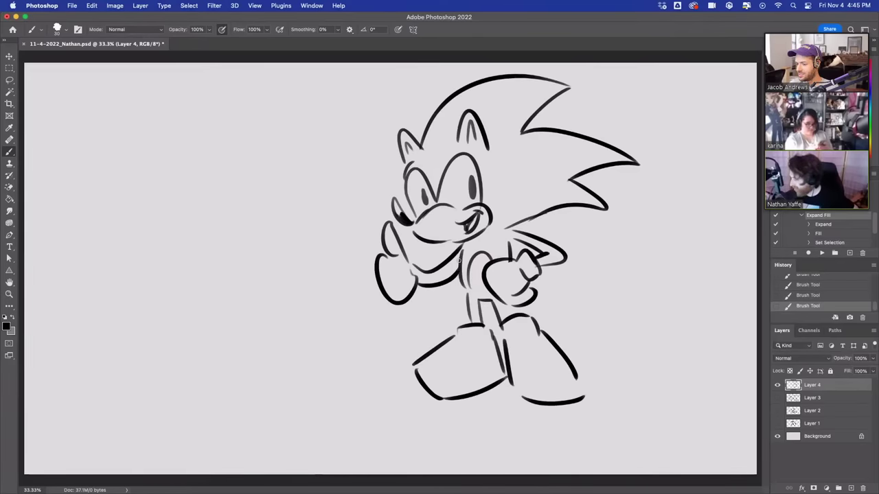
Step: Scale the Sonic sketch to about 70% and move it to the upper right of the canvas
{"action": "key", "text": "super+t"}
{"action": "left_click_drag", "start_coordinate": [373, 406], "coordinate": [454, 307]}
{"action": "left_click_drag", "start_coordinate": [595, 257], "coordinate": [685, 258]}
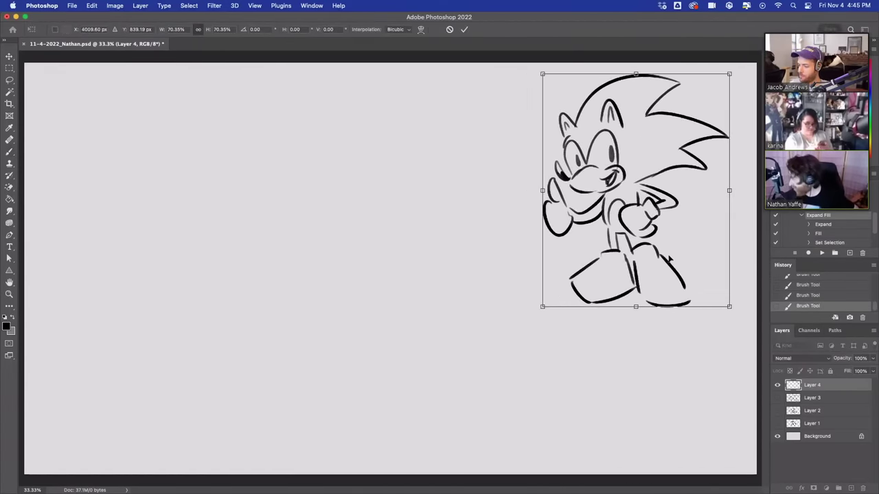
{"action": "key", "text": "Return"}
Step: Draw a football-headed boy beside Sonic, starting with the skull curve, small cap, spiky hair tufts, near cheek and ear
{"action": "left_click", "coordinate": [11, 151]}
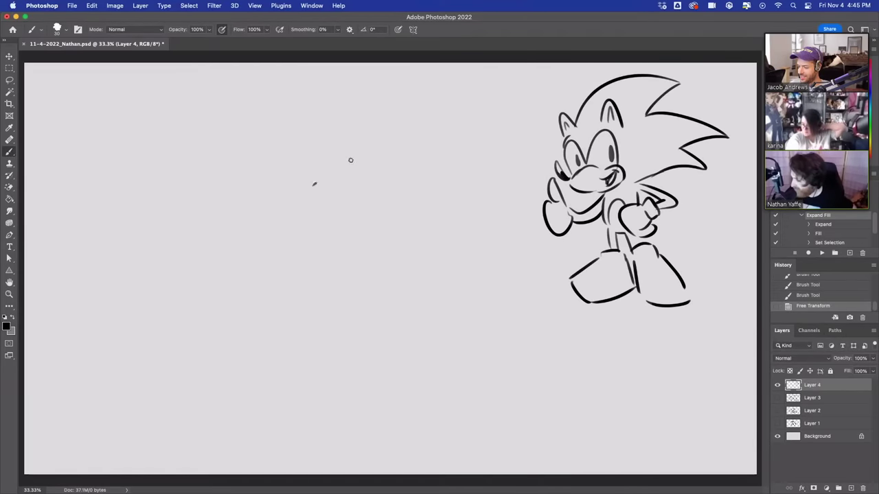
{"action": "left_click_drag", "start_coordinate": [313, 185], "coordinate": [435, 167]}
{"action": "mouse_move", "coordinate": [346, 158]}
{"action": "left_mouse_down"}
{"action": "mouse_move", "coordinate": [436, 140]}
{"action": "mouse_move", "coordinate": [452, 149]}
{"action": "mouse_move", "coordinate": [437, 165]}
{"action": "left_mouse_up"}
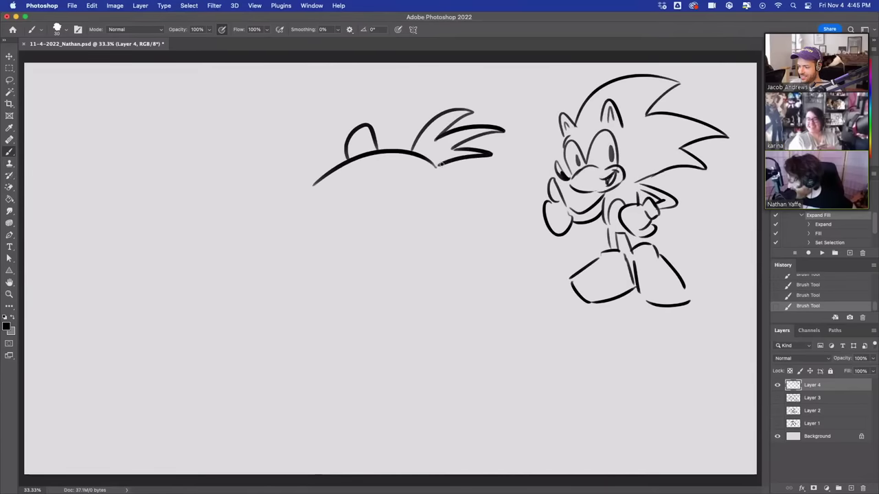
{"action": "mouse_move", "coordinate": [320, 176]}
{"action": "left_mouse_down"}
{"action": "mouse_move", "coordinate": [302, 168]}
{"action": "mouse_move", "coordinate": [291, 184]}
{"action": "mouse_move", "coordinate": [312, 188]}
{"action": "mouse_move", "coordinate": [353, 227]}
{"action": "left_mouse_up"}
{"action": "left_click_drag", "start_coordinate": [306, 209], "coordinate": [306, 228]}
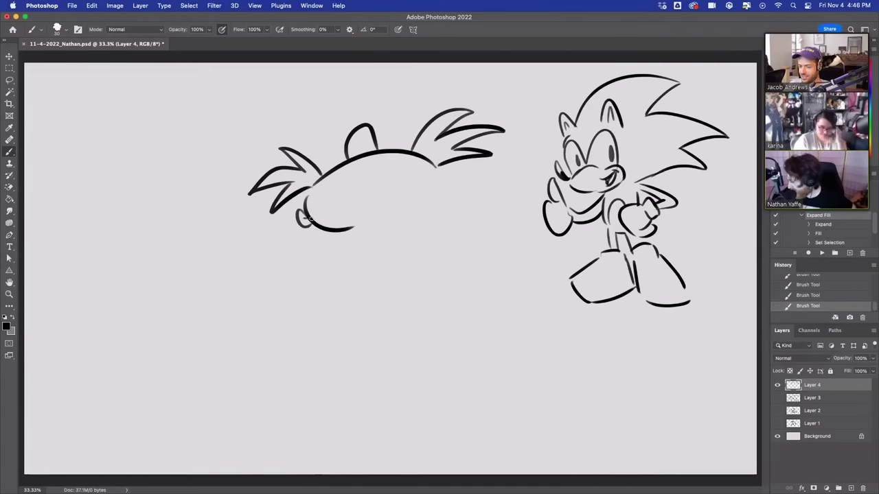
Step: Finish the boy's face with the other ear, half-lidded eyes, brows, nose, small smile and chin line
{"action": "left_click_drag", "start_coordinate": [436, 191], "coordinate": [438, 170]}
{"action": "left_click_drag", "start_coordinate": [439, 180], "coordinate": [443, 181]}
{"action": "mouse_move", "coordinate": [382, 178]}
{"action": "left_mouse_down"}
{"action": "mouse_move", "coordinate": [386, 195]}
{"action": "mouse_move", "coordinate": [330, 199]}
{"action": "mouse_move", "coordinate": [340, 186]}
{"action": "left_mouse_up"}
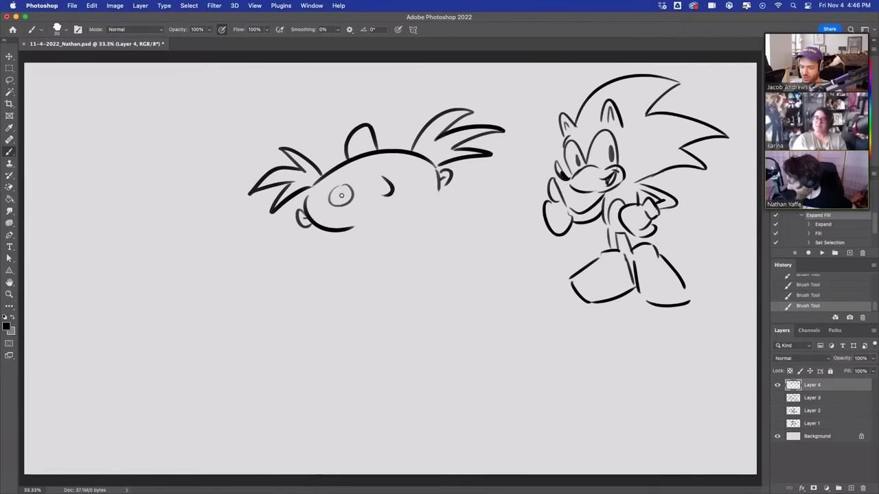
{"action": "left_click_drag", "start_coordinate": [405, 169], "coordinate": [412, 172]}
{"action": "left_click_drag", "start_coordinate": [330, 199], "coordinate": [351, 193]}
{"action": "left_click_drag", "start_coordinate": [423, 169], "coordinate": [405, 175]}
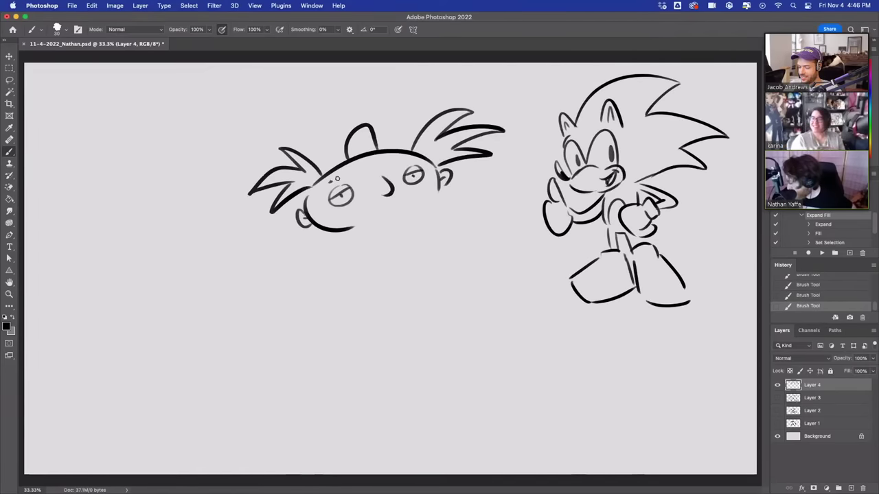
{"action": "left_click_drag", "start_coordinate": [377, 210], "coordinate": [439, 189]}
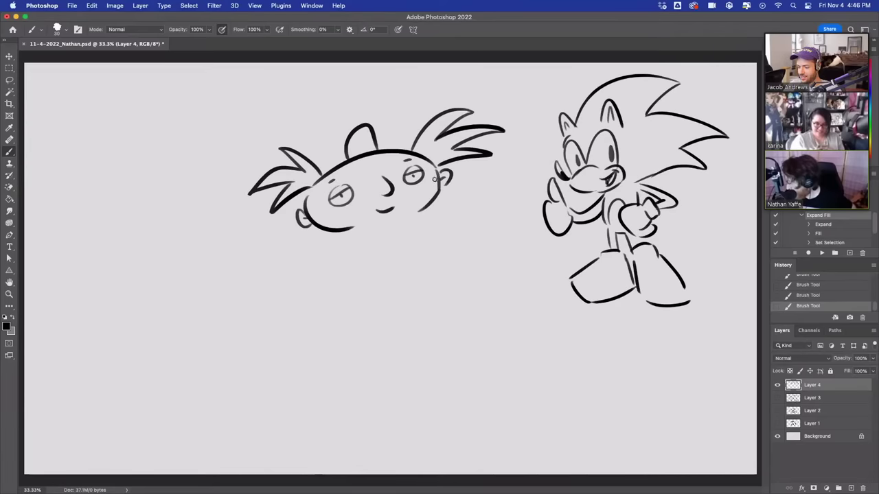
{"action": "left_click_drag", "start_coordinate": [364, 226], "coordinate": [420, 202]}
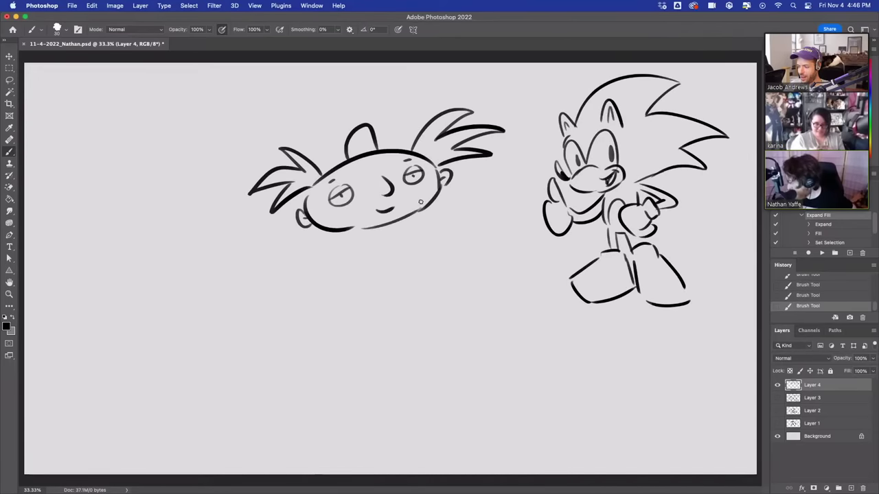
Step: Draw the boy's tiny torso, crosshatched kilt, thin legs and feet under the head
{"action": "mouse_move", "coordinate": [376, 229]}
{"action": "left_mouse_down"}
{"action": "mouse_move", "coordinate": [383, 273]}
{"action": "mouse_move", "coordinate": [412, 262]}
{"action": "mouse_move", "coordinate": [405, 251]}
{"action": "mouse_move", "coordinate": [402, 268]}
{"action": "mouse_move", "coordinate": [414, 259]}
{"action": "mouse_move", "coordinate": [393, 254]}
{"action": "mouse_move", "coordinate": [394, 274]}
{"action": "left_mouse_up"}
{"action": "mouse_move", "coordinate": [388, 255]}
{"action": "left_mouse_down"}
{"action": "mouse_move", "coordinate": [398, 264]}
{"action": "mouse_move", "coordinate": [410, 252]}
{"action": "left_mouse_up"}
{"action": "mouse_move", "coordinate": [405, 253]}
{"action": "left_mouse_down"}
{"action": "mouse_move", "coordinate": [413, 265]}
{"action": "mouse_move", "coordinate": [397, 293]}
{"action": "left_mouse_up"}
{"action": "mouse_move", "coordinate": [399, 270]}
{"action": "left_mouse_down"}
{"action": "mouse_move", "coordinate": [396, 298]}
{"action": "mouse_move", "coordinate": [418, 295]}
{"action": "left_mouse_up"}
{"action": "left_click_drag", "start_coordinate": [417, 292], "coordinate": [428, 296]}
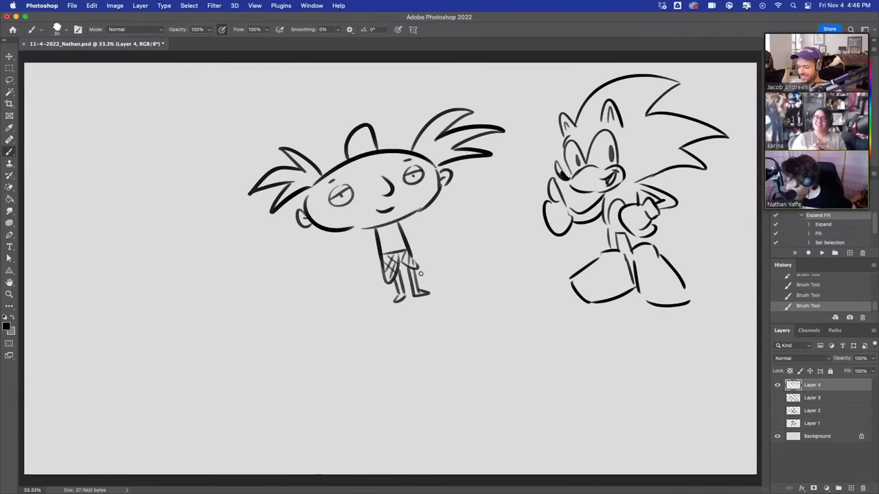
{"action": "left_click_drag", "start_coordinate": [372, 230], "coordinate": [368, 261]}
{"action": "key", "text": "super+z"}
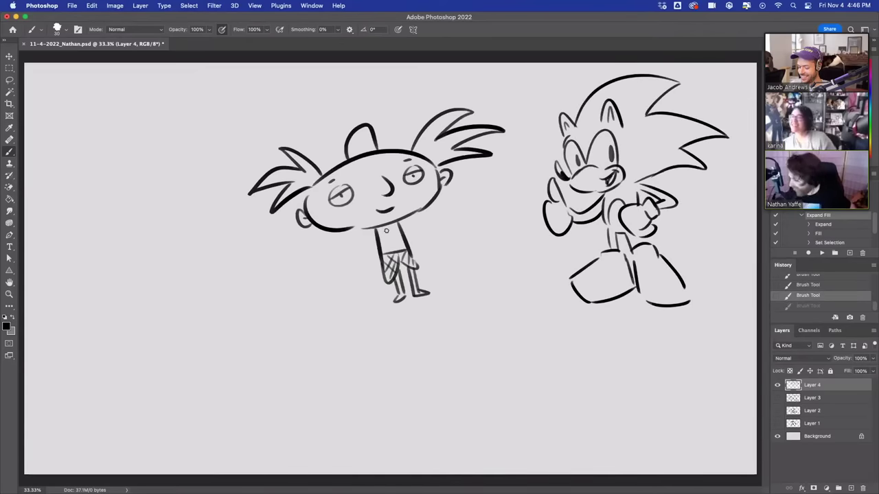
{"action": "mouse_move", "coordinate": [370, 234]}
{"action": "left_mouse_down"}
{"action": "mouse_move", "coordinate": [365, 255]}
{"action": "mouse_move", "coordinate": [373, 247]}
{"action": "mouse_move", "coordinate": [352, 255]}
{"action": "mouse_move", "coordinate": [371, 248]}
{"action": "left_mouse_up"}
{"action": "key", "text": "super+z"}
{"action": "key", "text": "super+z"}
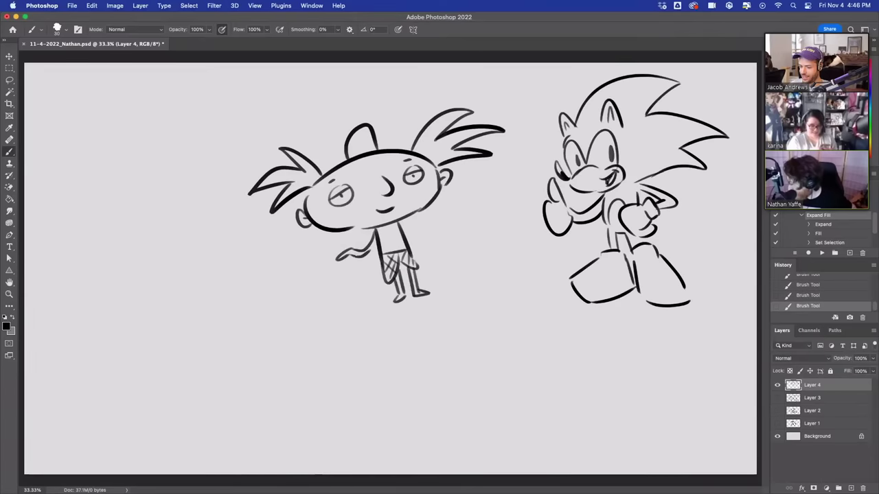
{"action": "left_click_drag", "start_coordinate": [401, 221], "coordinate": [431, 225]}
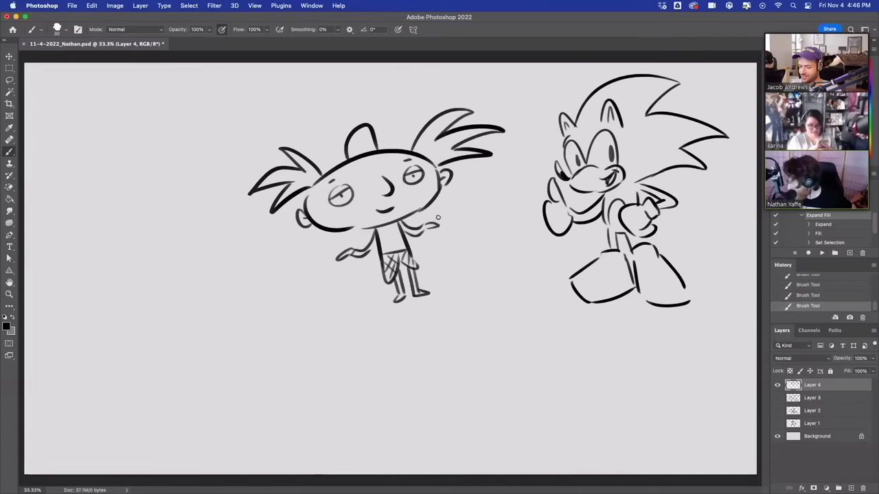
{"action": "mouse_move", "coordinate": [370, 245]}
{"action": "left_mouse_down"}
{"action": "mouse_move", "coordinate": [373, 235]}
{"action": "mouse_move", "coordinate": [334, 255]}
{"action": "left_mouse_up"}
{"action": "left_click_drag", "start_coordinate": [406, 227], "coordinate": [435, 224]}
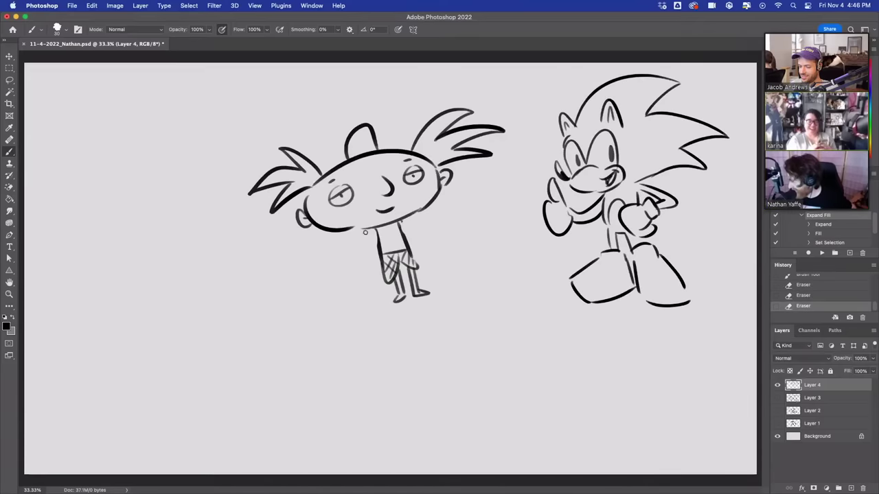
Step: Draw the boy's outstretched arms with small splayed hands, and redraw his feet dangling downward
{"action": "left_click_drag", "start_coordinate": [349, 242], "coordinate": [368, 233]}
{"action": "mouse_move", "coordinate": [351, 246]}
{"action": "left_mouse_down"}
{"action": "mouse_move", "coordinate": [371, 236]}
{"action": "mouse_move", "coordinate": [325, 249]}
{"action": "mouse_move", "coordinate": [334, 259]}
{"action": "mouse_move", "coordinate": [359, 246]}
{"action": "left_mouse_up"}
{"action": "left_click_drag", "start_coordinate": [406, 222], "coordinate": [446, 217]}
{"action": "mouse_move", "coordinate": [394, 299]}
{"action": "left_mouse_down"}
{"action": "mouse_move", "coordinate": [408, 303]}
{"action": "mouse_move", "coordinate": [425, 287]}
{"action": "mouse_move", "coordinate": [404, 294]}
{"action": "left_mouse_up"}
{"action": "left_click_drag", "start_coordinate": [415, 293], "coordinate": [419, 290]}
Step: Add wavy motion lines around the boy's body, hands, head, cap and feet
{"action": "left_click_drag", "start_coordinate": [369, 253], "coordinate": [379, 299]}
{"action": "left_click_drag", "start_coordinate": [421, 246], "coordinate": [426, 258]}
{"action": "left_click_drag", "start_coordinate": [431, 258], "coordinate": [434, 276]}
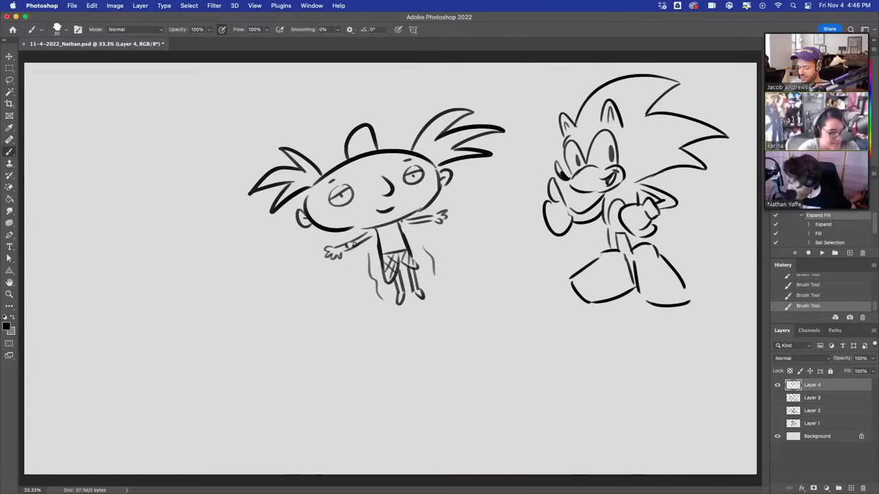
{"action": "mouse_move", "coordinate": [287, 226]}
{"action": "left_mouse_down"}
{"action": "mouse_move", "coordinate": [339, 267]}
{"action": "mouse_move", "coordinate": [330, 268]}
{"action": "left_mouse_up"}
{"action": "mouse_move", "coordinate": [453, 224]}
{"action": "left_mouse_down"}
{"action": "mouse_move", "coordinate": [444, 232]}
{"action": "mouse_move", "coordinate": [464, 217]}
{"action": "left_mouse_up"}
{"action": "left_click_drag", "start_coordinate": [460, 210], "coordinate": [466, 177]}
{"action": "left_click_drag", "start_coordinate": [377, 114], "coordinate": [398, 132]}
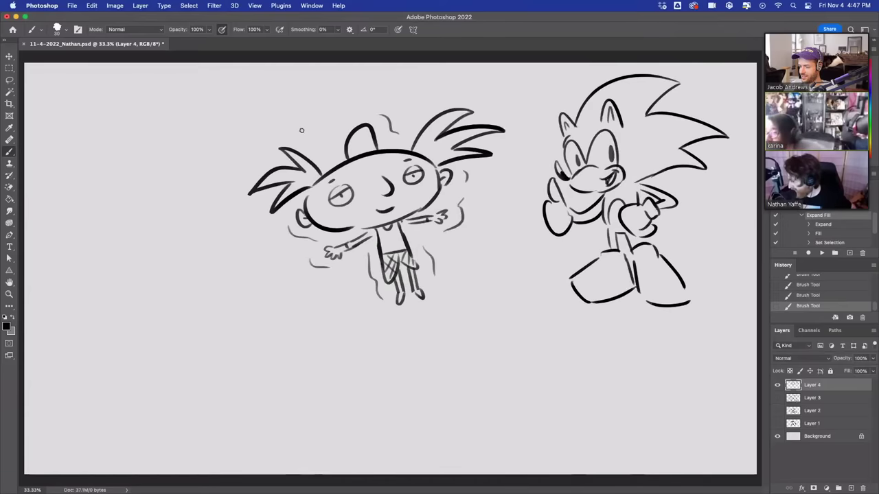
{"action": "left_click_drag", "start_coordinate": [416, 308], "coordinate": [429, 307]}
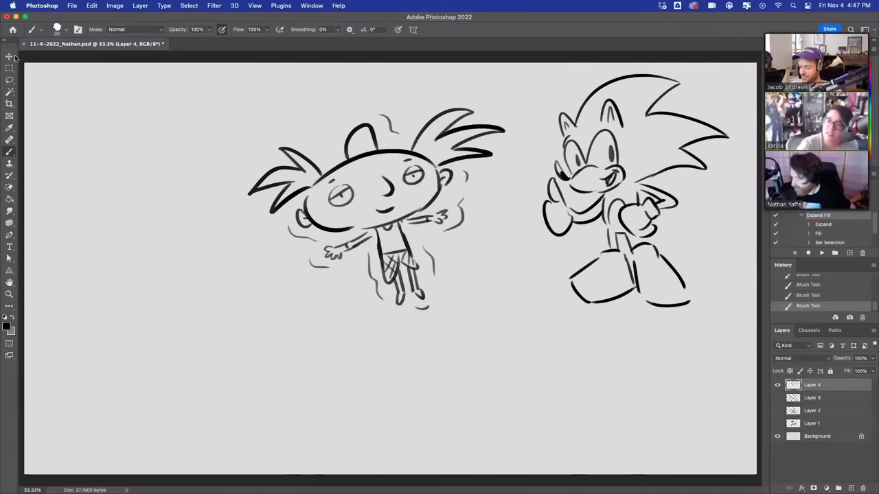
Step: Scale the boy and Sonic down slightly together and shift them toward the upper right of the canvas
{"action": "key", "text": "v"}
{"action": "left_click_drag", "start_coordinate": [247, 309], "coordinate": [291, 281]}
{"action": "key", "text": "b"}
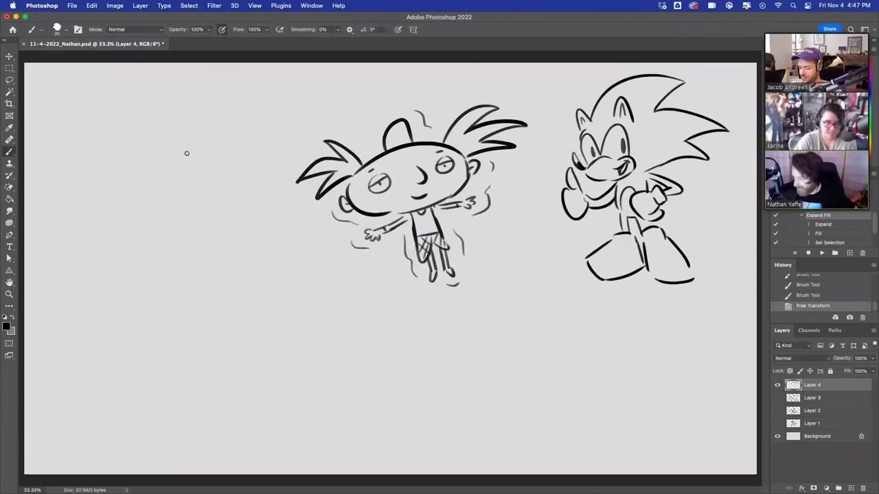
Step: Start a round creature in the empty area beside the boy, drawing its curved back, large round eye and wavy mouth
{"action": "mouse_move", "coordinate": [114, 225]}
{"action": "left_mouse_down"}
{"action": "mouse_move", "coordinate": [180, 144]}
{"action": "mouse_move", "coordinate": [193, 183]}
{"action": "mouse_move", "coordinate": [206, 174]}
{"action": "mouse_move", "coordinate": [194, 185]}
{"action": "left_mouse_up"}
{"action": "mouse_move", "coordinate": [162, 158]}
{"action": "left_mouse_down"}
{"action": "mouse_move", "coordinate": [165, 180]}
{"action": "mouse_move", "coordinate": [158, 168]}
{"action": "mouse_move", "coordinate": [246, 135]}
{"action": "left_mouse_up"}
{"action": "key", "text": "super+z"}
{"action": "left_click", "coordinate": [159, 174]}
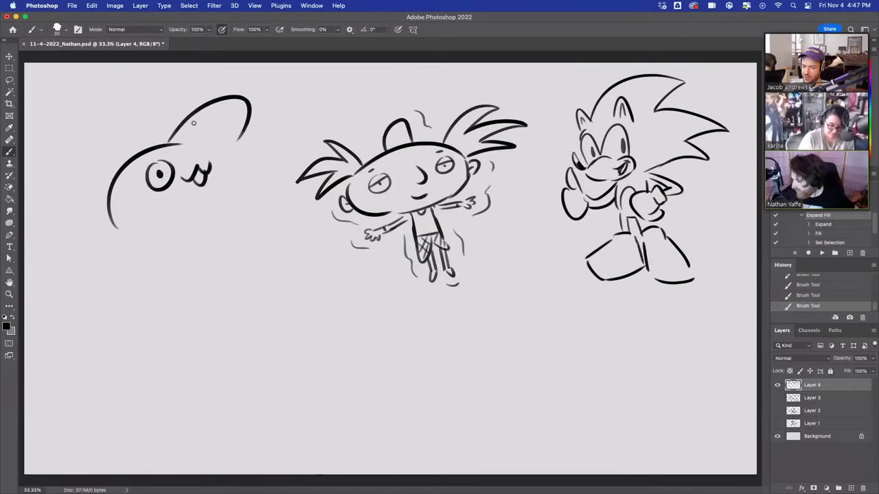
{"action": "key", "text": "super+z"}
{"action": "key", "text": "super+shift+z"}
{"action": "key", "text": "super+z"}
{"action": "key", "text": "super+shift+z"}
Step: Redraw the creature's crest as a tall paddle shape rising from its forehead, and trim its outer tip
{"action": "left_click_drag", "start_coordinate": [220, 146], "coordinate": [257, 103]}
{"action": "left_click_drag", "start_coordinate": [179, 144], "coordinate": [192, 155]}
{"action": "left_click_drag", "start_coordinate": [202, 157], "coordinate": [234, 133]}
{"action": "key", "text": "super+z"}
{"action": "left_click_drag", "start_coordinate": [202, 158], "coordinate": [250, 125]}
{"action": "key", "text": "super+z"}
{"action": "key", "text": "super+shift+z"}
{"action": "left_click_drag", "start_coordinate": [240, 87], "coordinate": [246, 123]}
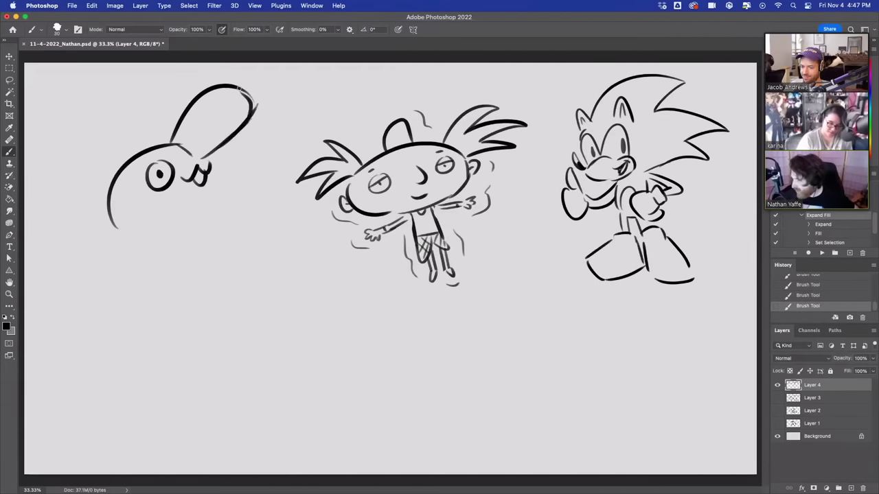
{"action": "key", "text": "super+z"}
{"action": "key", "text": "super+shift+z"}
{"action": "key", "text": "super+z"}
{"action": "mouse_move", "coordinate": [246, 90]}
{"action": "left_mouse_down"}
{"action": "mouse_move", "coordinate": [246, 123]}
{"action": "mouse_move", "coordinate": [256, 98]}
{"action": "left_mouse_up"}
{"action": "key", "text": "e"}
{"action": "key", "text": "b"}
Step: Add the creature's far eye and the front of its body, and redraw its two stubby arms
{"action": "mouse_move", "coordinate": [213, 157]}
{"action": "left_mouse_down"}
{"action": "mouse_move", "coordinate": [217, 185]}
{"action": "mouse_move", "coordinate": [223, 160]}
{"action": "mouse_move", "coordinate": [219, 177]}
{"action": "left_mouse_up"}
{"action": "mouse_move", "coordinate": [220, 159]}
{"action": "left_mouse_down"}
{"action": "mouse_move", "coordinate": [222, 170]}
{"action": "mouse_move", "coordinate": [222, 160]}
{"action": "left_mouse_up"}
{"action": "mouse_move", "coordinate": [172, 217]}
{"action": "left_mouse_down"}
{"action": "mouse_move", "coordinate": [203, 207]}
{"action": "mouse_move", "coordinate": [218, 187]}
{"action": "left_mouse_up"}
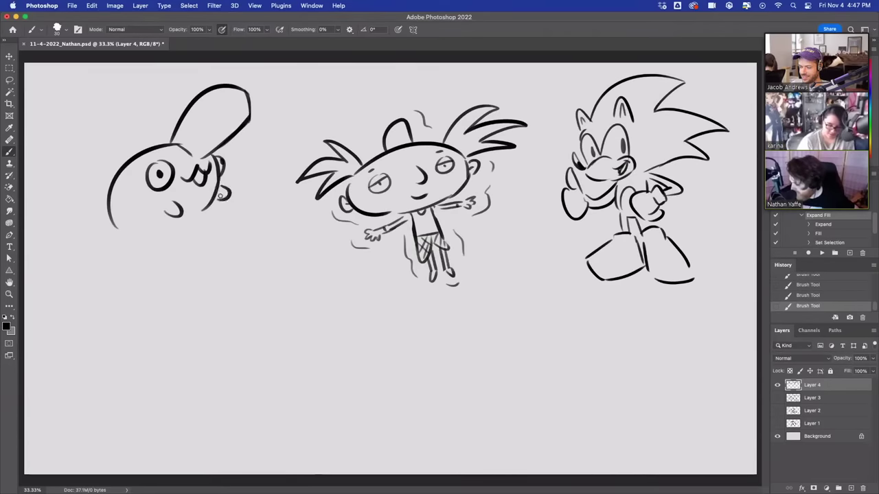
{"action": "key", "text": "super+z"}
{"action": "key", "text": "super+z"}
{"action": "key", "text": "super+z"}
{"action": "key", "text": "super+z"}
{"action": "mouse_move", "coordinate": [171, 216]}
{"action": "left_mouse_down"}
{"action": "mouse_move", "coordinate": [214, 200]}
{"action": "mouse_move", "coordinate": [218, 180]}
{"action": "mouse_move", "coordinate": [212, 208]}
{"action": "left_mouse_up"}
{"action": "key", "text": "super+z"}
{"action": "key", "text": "super+z"}
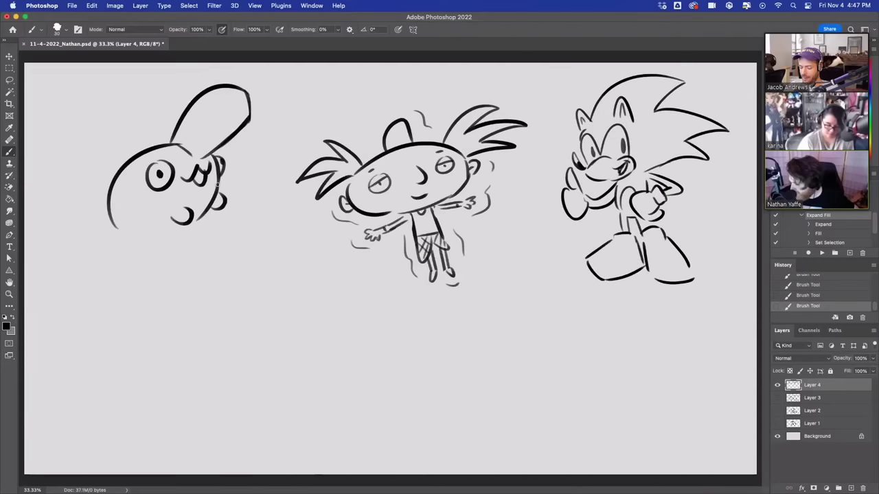
Step: Close the underside of the creature's body and give it two stubby feet
{"action": "mouse_move", "coordinate": [115, 228]}
{"action": "left_mouse_down"}
{"action": "mouse_move", "coordinate": [177, 226]}
{"action": "mouse_move", "coordinate": [162, 236]}
{"action": "left_mouse_up"}
{"action": "key", "text": "super+z"}
{"action": "key", "text": "super+z"}
Step: Ring the creature's crest with small pointed spikes and draw two oval spots inside it
{"action": "mouse_move", "coordinate": [173, 123]}
{"action": "left_mouse_down"}
{"action": "mouse_move", "coordinate": [207, 82]}
{"action": "mouse_move", "coordinate": [238, 82]}
{"action": "mouse_move", "coordinate": [251, 91]}
{"action": "mouse_move", "coordinate": [253, 108]}
{"action": "left_mouse_up"}
{"action": "mouse_move", "coordinate": [216, 152]}
{"action": "left_mouse_down"}
{"action": "mouse_move", "coordinate": [239, 141]}
{"action": "mouse_move", "coordinate": [252, 108]}
{"action": "left_mouse_up"}
{"action": "mouse_move", "coordinate": [195, 128]}
{"action": "left_mouse_down"}
{"action": "mouse_move", "coordinate": [206, 139]}
{"action": "mouse_move", "coordinate": [194, 128]}
{"action": "left_mouse_up"}
{"action": "mouse_move", "coordinate": [217, 102]}
{"action": "left_mouse_down"}
{"action": "mouse_move", "coordinate": [230, 105]}
{"action": "mouse_move", "coordinate": [215, 97]}
{"action": "left_mouse_up"}
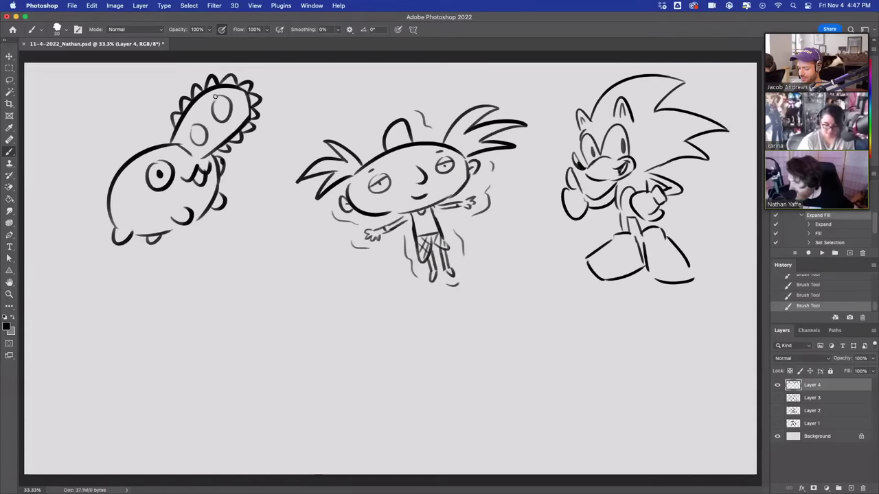
Step: Draw inner contour lines along both sides of the crest, around the oval spots
{"action": "key", "text": "super+z"}
{"action": "mouse_move", "coordinate": [182, 145]}
{"action": "left_mouse_down"}
{"action": "mouse_move", "coordinate": [198, 160]}
{"action": "mouse_move", "coordinate": [240, 119]}
{"action": "left_mouse_up"}
{"action": "key", "text": "super+z"}
{"action": "left_click_drag", "start_coordinate": [208, 149], "coordinate": [238, 122]}
{"action": "key", "text": "super+z"}
{"action": "left_click_drag", "start_coordinate": [208, 148], "coordinate": [236, 124]}
{"action": "left_click_drag", "start_coordinate": [238, 96], "coordinate": [239, 112]}
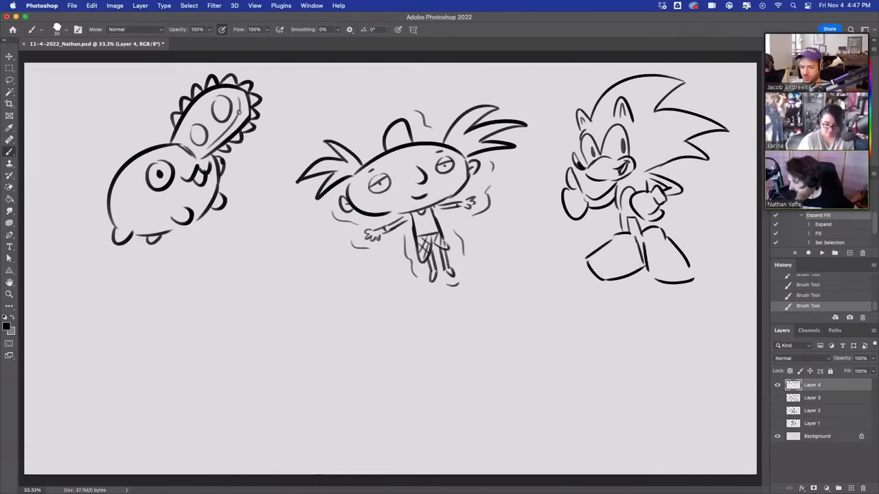
{"action": "left_click_drag", "start_coordinate": [180, 135], "coordinate": [209, 102]}
{"action": "key", "text": "super+z"}
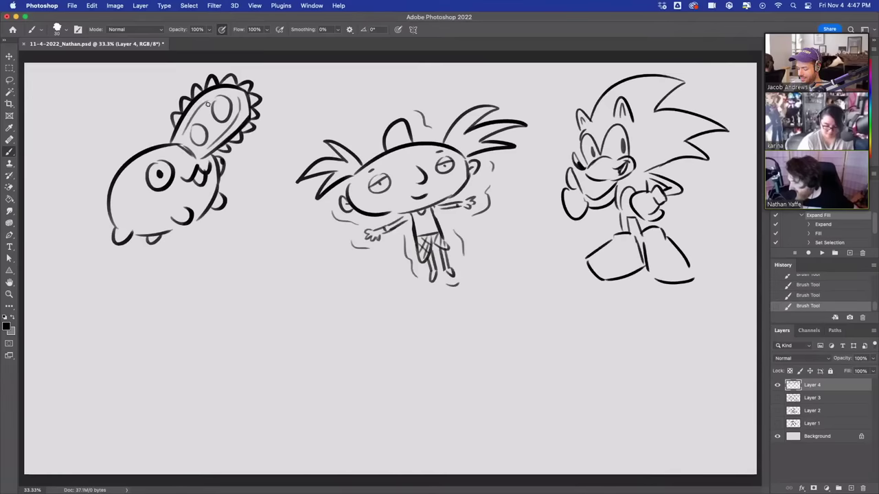
{"action": "key", "text": "ctrl+z"}
Step: Clean up the creature's rear foot, add small marks above its near arm, and draw a thin tail with a triangular tip
{"action": "key", "text": "e"}
{"action": "left_click_drag", "start_coordinate": [120, 221], "coordinate": [121, 232]}
{"action": "key", "text": "b"}
{"action": "left_click_drag", "start_coordinate": [177, 206], "coordinate": [182, 197]}
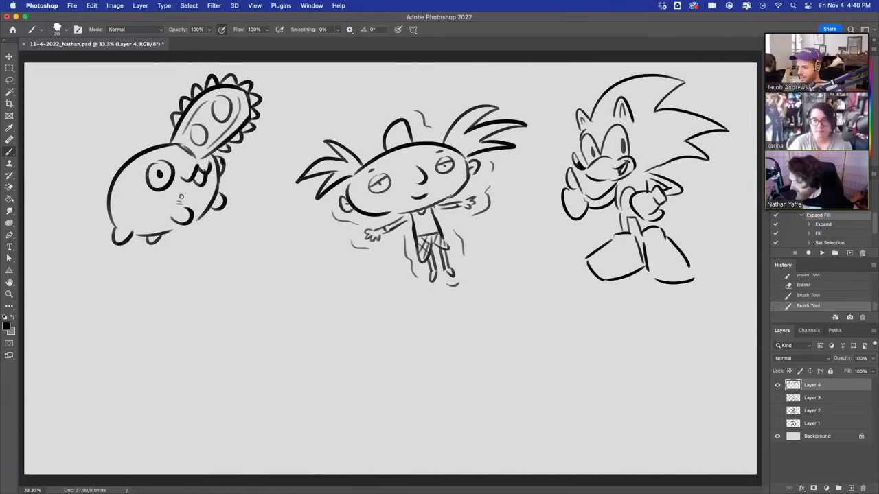
{"action": "mouse_move", "coordinate": [106, 205]}
{"action": "left_mouse_down"}
{"action": "mouse_move", "coordinate": [80, 196]}
{"action": "mouse_move", "coordinate": [74, 206]}
{"action": "mouse_move", "coordinate": [105, 199]}
{"action": "left_mouse_up"}
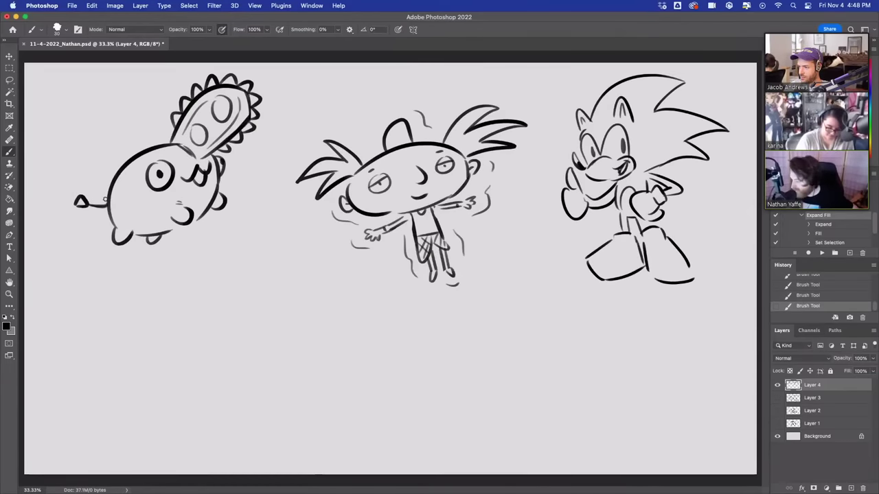
Step: Erase the overlapping lines between the creature's mouth and the base of its crest
{"action": "key", "text": "e"}
{"action": "left_click_drag", "start_coordinate": [200, 168], "coordinate": [209, 159]}
{"action": "left_click_drag", "start_coordinate": [203, 163], "coordinate": [210, 154]}
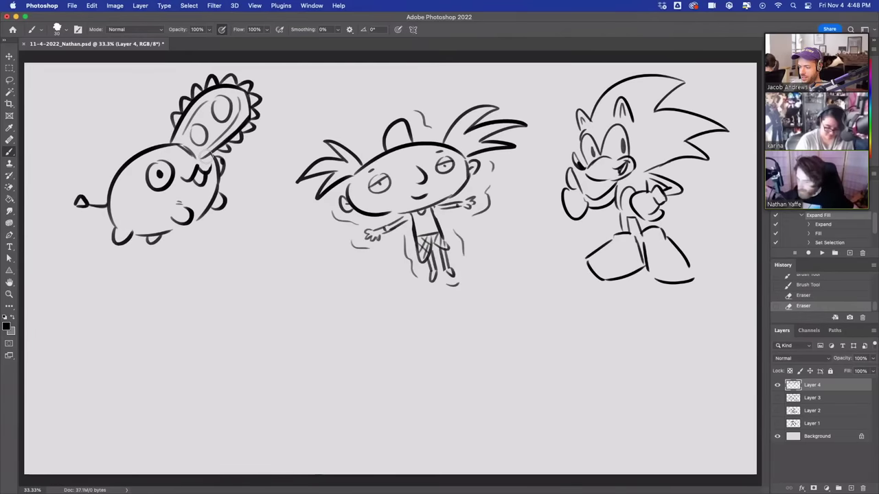
Step: Add short motion ticks on both sides of the creature's crest
{"action": "left_click_drag", "start_coordinate": [173, 90], "coordinate": [166, 100]}
{"action": "left_click_drag", "start_coordinate": [167, 90], "coordinate": [162, 97]}
{"action": "left_click_drag", "start_coordinate": [259, 136], "coordinate": [258, 144]}
{"action": "key", "text": "super+z"}
{"action": "key", "text": "super+z"}
{"action": "key", "text": "super+shift+z"}
{"action": "key", "text": "super+z"}
{"action": "key", "text": "super+shift+z"}
{"action": "key", "text": "super+z"}
{"action": "key", "text": "super+shift+z"}
{"action": "key", "text": "super+z"}
{"action": "key", "text": "super+shift+z"}
Step: Erase rough line ends at the crest's base and the boy's hair tip, and touch up the creature's arm and front foot
{"action": "key", "text": "e"}
{"action": "left_click_drag", "start_coordinate": [180, 137], "coordinate": [196, 148]}
{"action": "left_click_drag", "start_coordinate": [187, 139], "coordinate": [195, 144]}
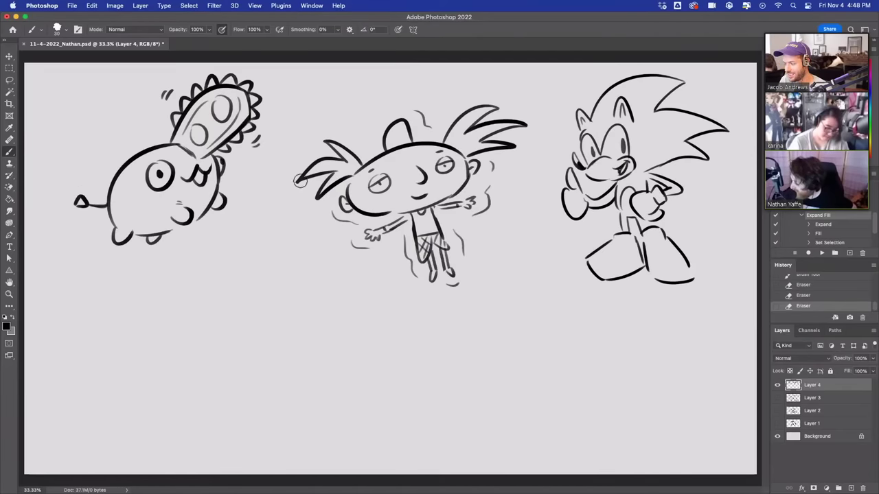
{"action": "left_click_drag", "start_coordinate": [295, 188], "coordinate": [307, 186]}
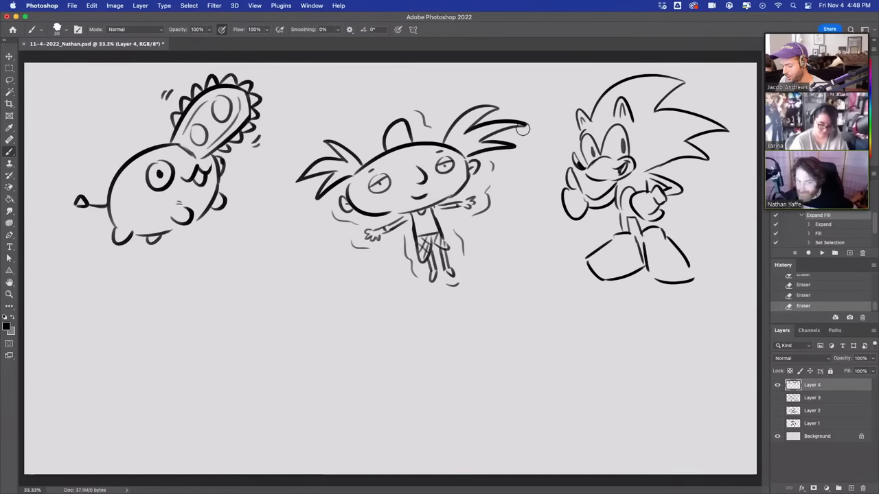
{"action": "left_click_drag", "start_coordinate": [218, 194], "coordinate": [213, 206]}
{"action": "left_click_drag", "start_coordinate": [148, 235], "coordinate": [161, 239]}
{"action": "left_click_drag", "start_coordinate": [149, 237], "coordinate": [157, 239]}
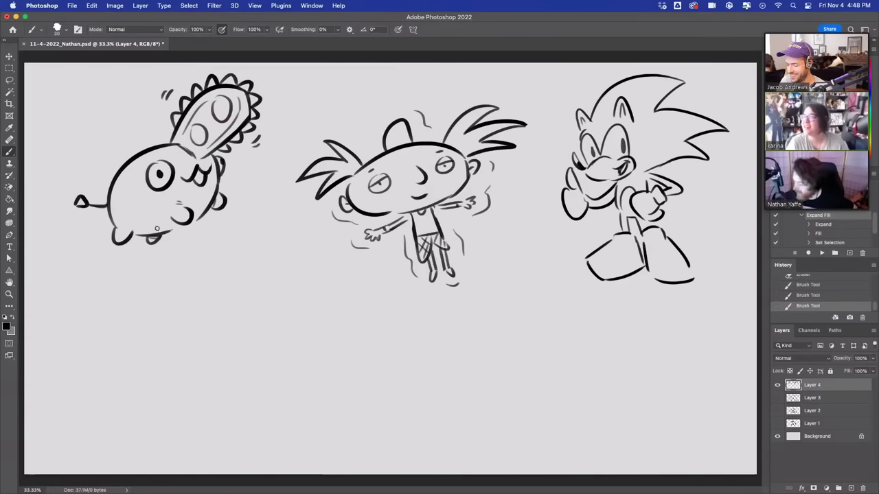
Step: Draw a long-eared rabbit-like head below the round creature, with a muzzle, cheek fur and dark eyes with erased highlights
{"action": "mouse_move", "coordinate": [222, 300]}
{"action": "left_mouse_down"}
{"action": "mouse_move", "coordinate": [272, 279]}
{"action": "mouse_move", "coordinate": [273, 212]}
{"action": "mouse_move", "coordinate": [275, 274]}
{"action": "mouse_move", "coordinate": [217, 302]}
{"action": "mouse_move", "coordinate": [265, 287]}
{"action": "mouse_move", "coordinate": [259, 301]}
{"action": "mouse_move", "coordinate": [241, 304]}
{"action": "mouse_move", "coordinate": [268, 302]}
{"action": "left_mouse_up"}
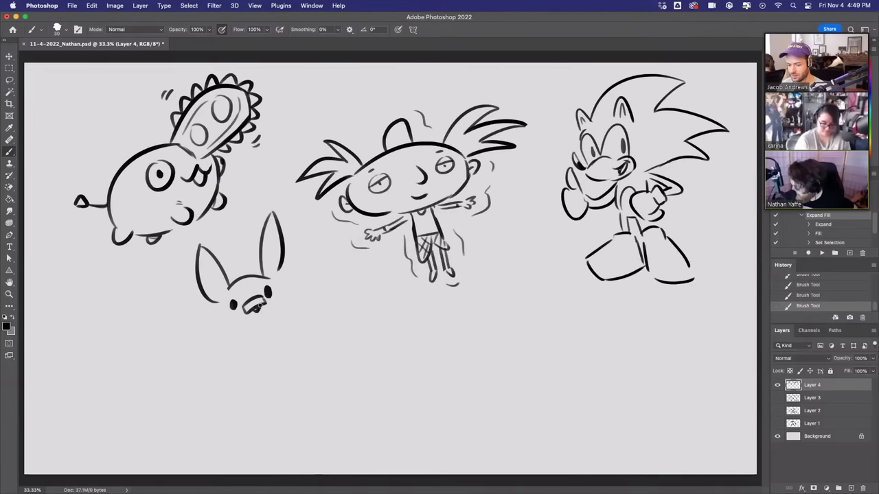
{"action": "left_click_drag", "start_coordinate": [257, 317], "coordinate": [267, 298]}
{"action": "mouse_move", "coordinate": [208, 327]}
{"action": "left_mouse_down"}
{"action": "mouse_move", "coordinate": [224, 324]}
{"action": "mouse_move", "coordinate": [235, 337]}
{"action": "mouse_move", "coordinate": [253, 325]}
{"action": "left_mouse_up"}
{"action": "mouse_move", "coordinate": [281, 284]}
{"action": "left_mouse_down"}
{"action": "mouse_move", "coordinate": [298, 291]}
{"action": "mouse_move", "coordinate": [277, 318]}
{"action": "left_mouse_up"}
{"action": "left_click", "coordinate": [235, 303]}
{"action": "left_click", "coordinate": [268, 289]}
{"action": "left_click_drag", "start_coordinate": [269, 289], "coordinate": [270, 290]}
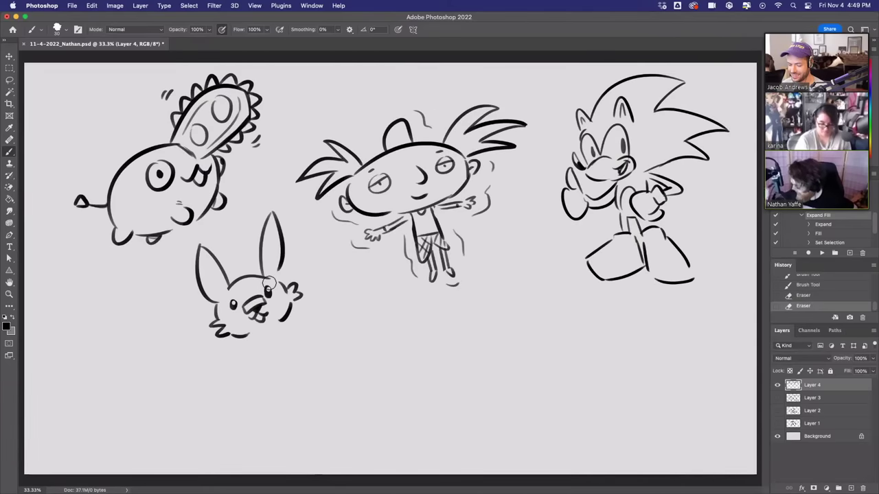
Step: Draw the long-eared character's large raised foot with sole markings, plus its slim arms, torso and other leg
{"action": "mouse_move", "coordinate": [287, 328]}
{"action": "left_mouse_down"}
{"action": "mouse_move", "coordinate": [297, 388]}
{"action": "mouse_move", "coordinate": [309, 388]}
{"action": "left_mouse_up"}
{"action": "mouse_move", "coordinate": [283, 361]}
{"action": "left_mouse_down"}
{"action": "mouse_move", "coordinate": [300, 352]}
{"action": "mouse_move", "coordinate": [292, 355]}
{"action": "left_mouse_up"}
{"action": "left_click_drag", "start_coordinate": [291, 334], "coordinate": [298, 354]}
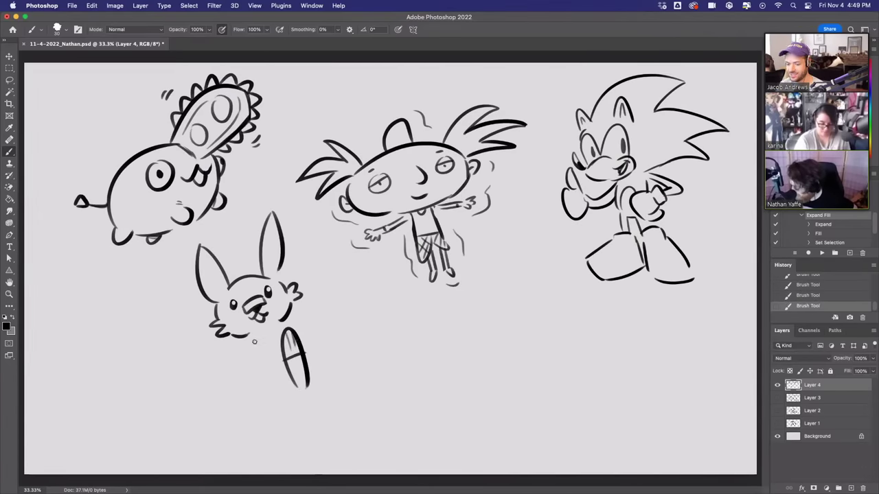
{"action": "left_click_drag", "start_coordinate": [247, 339], "coordinate": [215, 363]}
{"action": "mouse_move", "coordinate": [294, 320]}
{"action": "left_mouse_down"}
{"action": "mouse_move", "coordinate": [301, 324]}
{"action": "mouse_move", "coordinate": [247, 354]}
{"action": "mouse_move", "coordinate": [259, 378]}
{"action": "mouse_move", "coordinate": [241, 421]}
{"action": "left_mouse_up"}
{"action": "left_click_drag", "start_coordinate": [266, 388], "coordinate": [250, 419]}
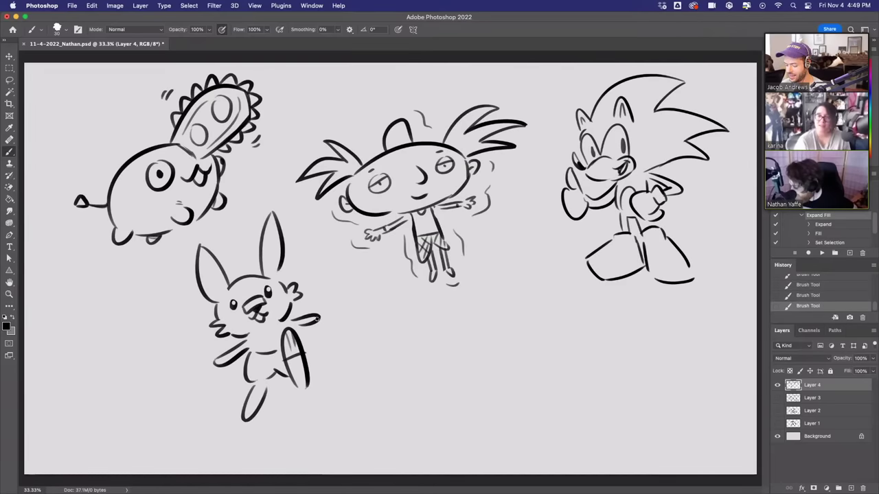
Step: Add fur tufts at the outer base of the long-eared character's ears, and draw marking lines across both ears
{"action": "left_click_drag", "start_coordinate": [278, 275], "coordinate": [294, 263]}
{"action": "left_click_drag", "start_coordinate": [215, 300], "coordinate": [190, 303]}
{"action": "left_click_drag", "start_coordinate": [230, 263], "coordinate": [237, 279]}
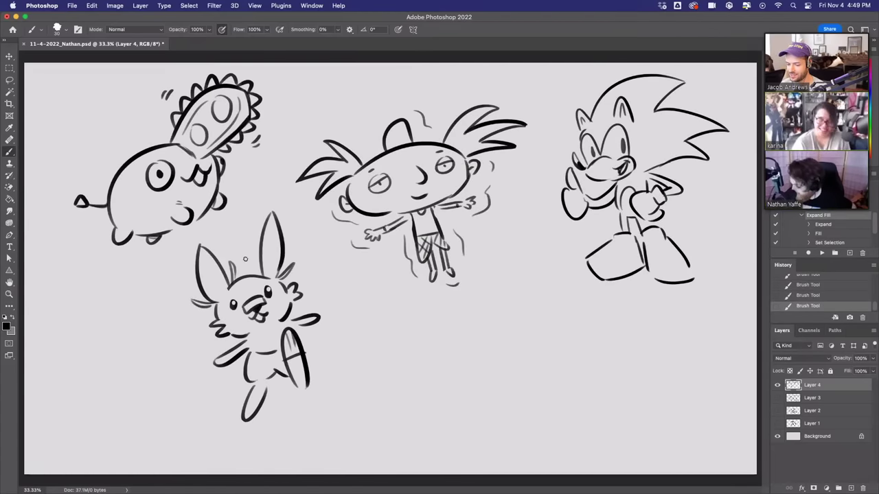
{"action": "key", "text": "super+z"}
{"action": "left_click_drag", "start_coordinate": [201, 281], "coordinate": [212, 257]}
{"action": "left_click_drag", "start_coordinate": [266, 238], "coordinate": [286, 250]}
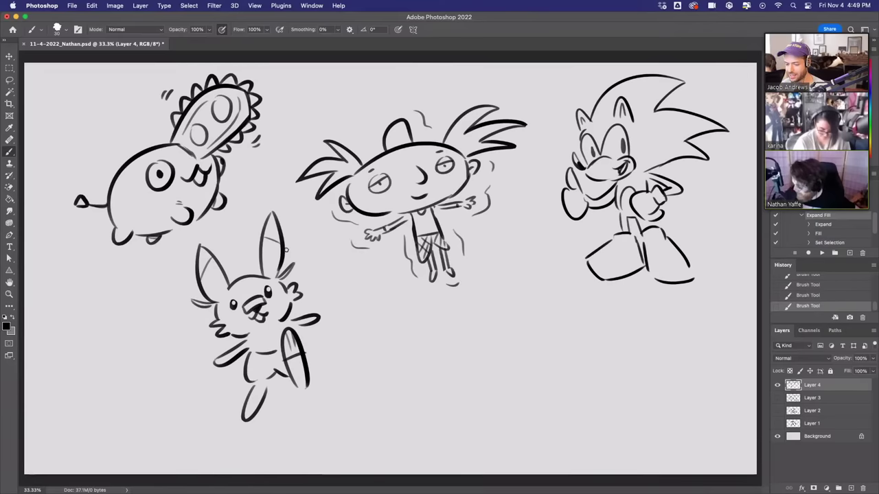
Step: Lasso the rabbit-like character's muzzle, nudge it slightly on the face, and deselect it
{"action": "key", "text": "l"}
{"action": "mouse_move", "coordinate": [242, 298]}
{"action": "left_mouse_down"}
{"action": "mouse_move", "coordinate": [274, 328]}
{"action": "mouse_move", "coordinate": [265, 291]}
{"action": "mouse_move", "coordinate": [241, 295]}
{"action": "mouse_move", "coordinate": [255, 284]}
{"action": "left_mouse_up"}
{"action": "left_click", "coordinate": [9, 56]}
{"action": "key", "text": "m"}
{"action": "key", "text": "ctrl+d"}
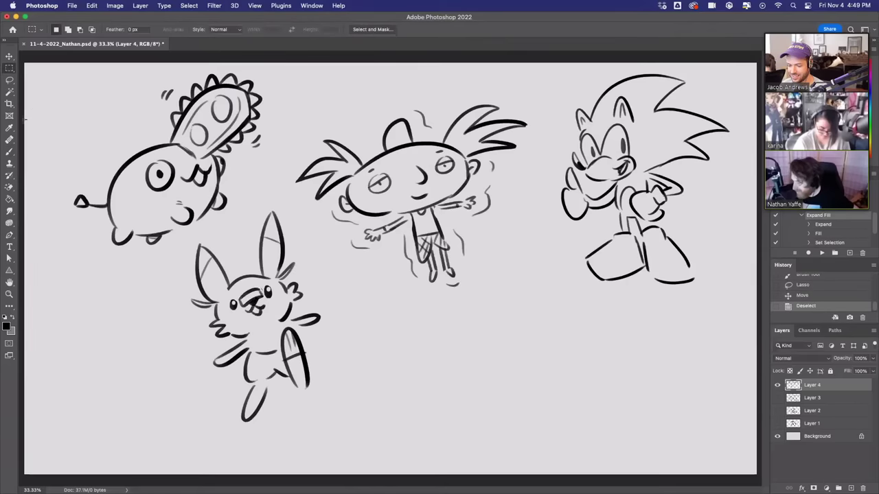
Step: Brush pairs of motion lines on both sides of the rabbit-like character and beside its raised foot
{"action": "left_click", "coordinate": [10, 151]}
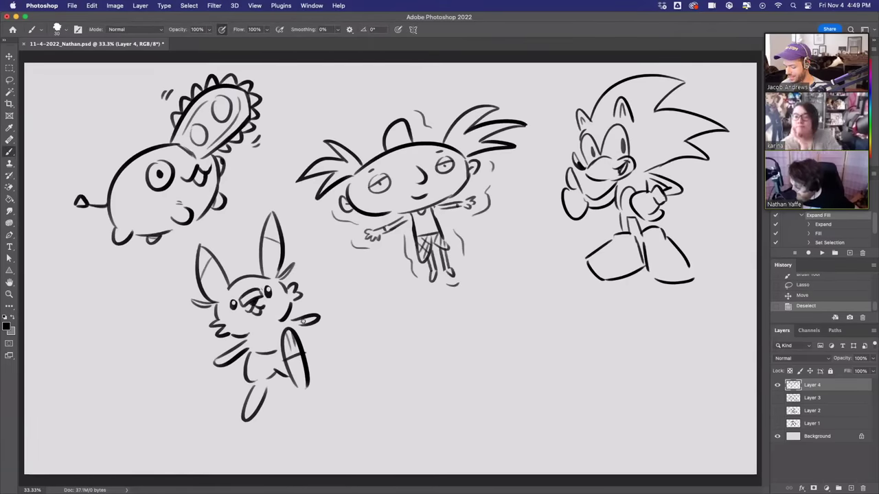
{"action": "mouse_move", "coordinate": [134, 328]}
{"action": "left_mouse_down"}
{"action": "mouse_move", "coordinate": [191, 330]}
{"action": "mouse_move", "coordinate": [186, 321]}
{"action": "left_mouse_up"}
{"action": "mouse_move", "coordinate": [323, 291]}
{"action": "left_mouse_down"}
{"action": "mouse_move", "coordinate": [341, 277]}
{"action": "mouse_move", "coordinate": [347, 287]}
{"action": "left_mouse_up"}
{"action": "left_click_drag", "start_coordinate": [328, 375], "coordinate": [348, 383]}
{"action": "left_click_drag", "start_coordinate": [336, 370], "coordinate": [355, 388]}
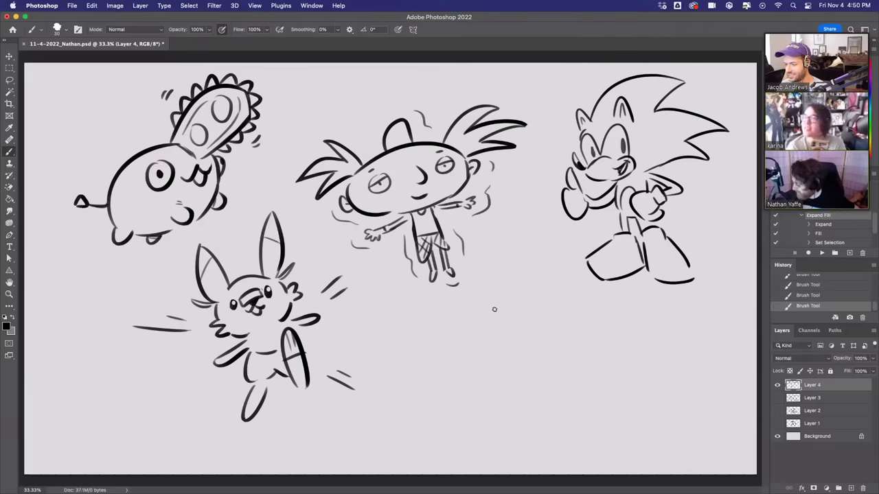
Step: Sketch a small creature's rounded head top with long drooping ears ending in finger-like tips, below and between the boy and Sonic
{"action": "mouse_move", "coordinate": [485, 326]}
{"action": "left_mouse_down"}
{"action": "mouse_move", "coordinate": [491, 296]}
{"action": "mouse_move", "coordinate": [434, 357]}
{"action": "left_mouse_up"}
{"action": "key", "text": "super+z"}
{"action": "mouse_move", "coordinate": [491, 295]}
{"action": "left_mouse_down"}
{"action": "mouse_move", "coordinate": [444, 341]}
{"action": "mouse_move", "coordinate": [416, 351]}
{"action": "mouse_move", "coordinate": [450, 367]}
{"action": "mouse_move", "coordinate": [491, 299]}
{"action": "mouse_move", "coordinate": [543, 292]}
{"action": "mouse_move", "coordinate": [564, 297]}
{"action": "mouse_move", "coordinate": [601, 344]}
{"action": "mouse_move", "coordinate": [613, 332]}
{"action": "left_mouse_up"}
{"action": "left_click_drag", "start_coordinate": [601, 344], "coordinate": [615, 338]}
{"action": "left_click_drag", "start_coordinate": [545, 306], "coordinate": [541, 329]}
{"action": "key", "text": "super+z"}
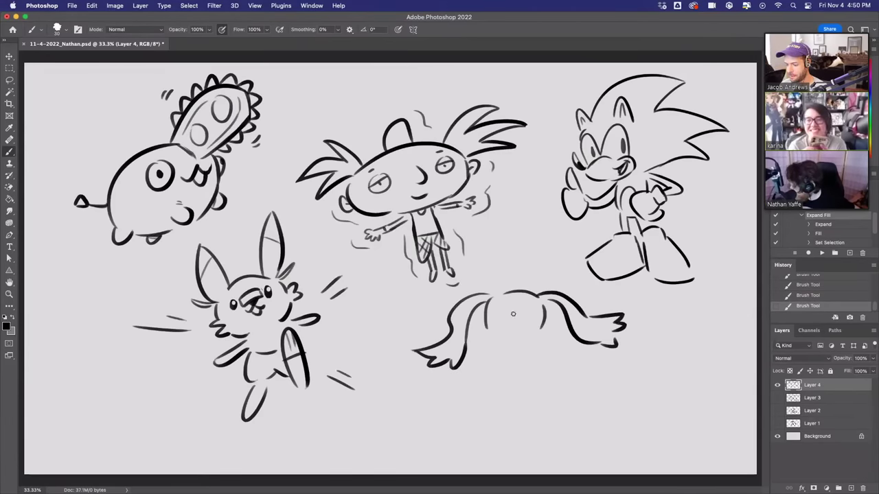
Step: Draw the small creature's dot eyes, open smiling mouth and lower face outline
{"action": "left_click_drag", "start_coordinate": [493, 311], "coordinate": [529, 317]}
{"action": "key", "text": "ctrl+z"}
{"action": "key", "text": "ctrl+z"}
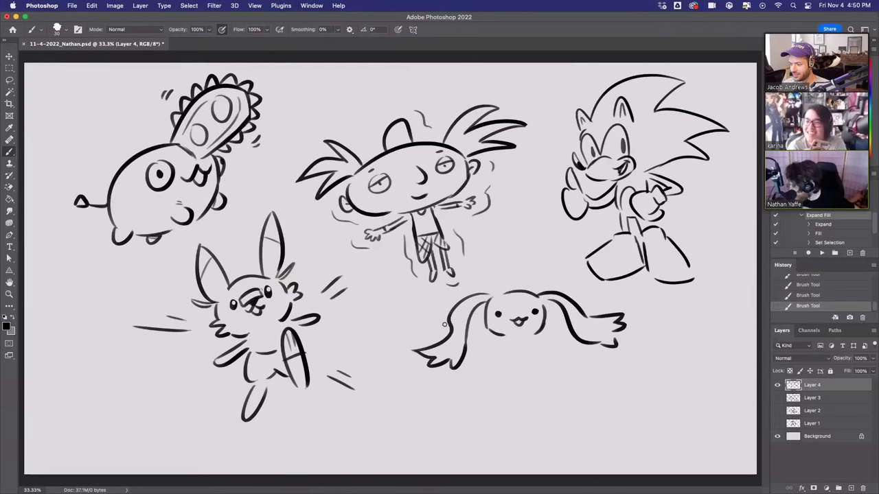
Step: Draw both sides of the small creature's body, try out feet beneath it, and undo the feet
{"action": "left_click_drag", "start_coordinate": [504, 335], "coordinate": [501, 361]}
{"action": "mouse_move", "coordinate": [534, 336]}
{"action": "left_mouse_down"}
{"action": "mouse_move", "coordinate": [540, 357]}
{"action": "mouse_move", "coordinate": [502, 374]}
{"action": "mouse_move", "coordinate": [519, 374]}
{"action": "left_mouse_up"}
{"action": "key", "text": "ctrl+z"}
{"action": "key", "text": "super+z"}
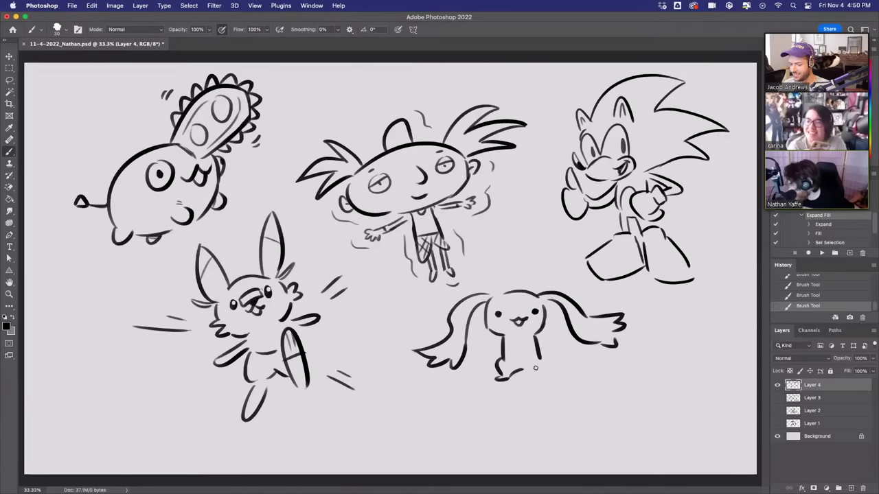
{"action": "key", "text": "super+z"}
{"action": "key", "text": "super+z"}
{"action": "key", "text": "super+z"}
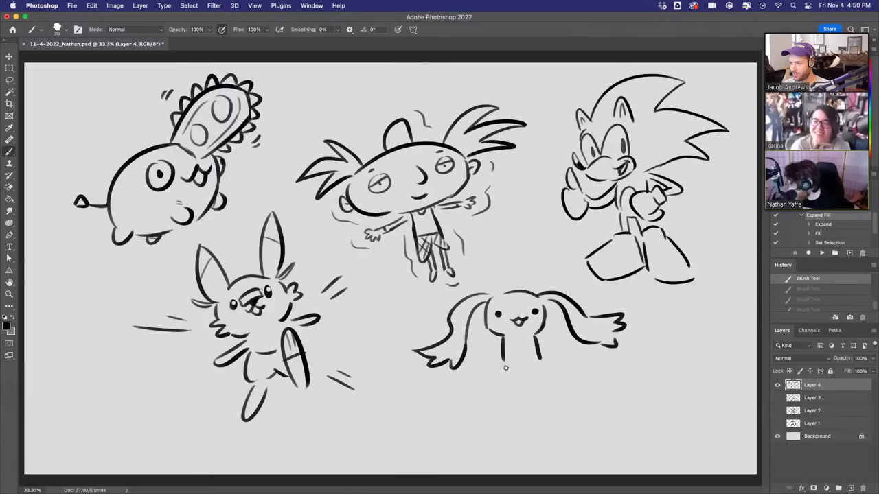
Step: Draw the small creature's feet and base line, and curve a hoop line across each long ear
{"action": "key", "text": "super+shift+z"}
{"action": "key", "text": "super+shift+z"}
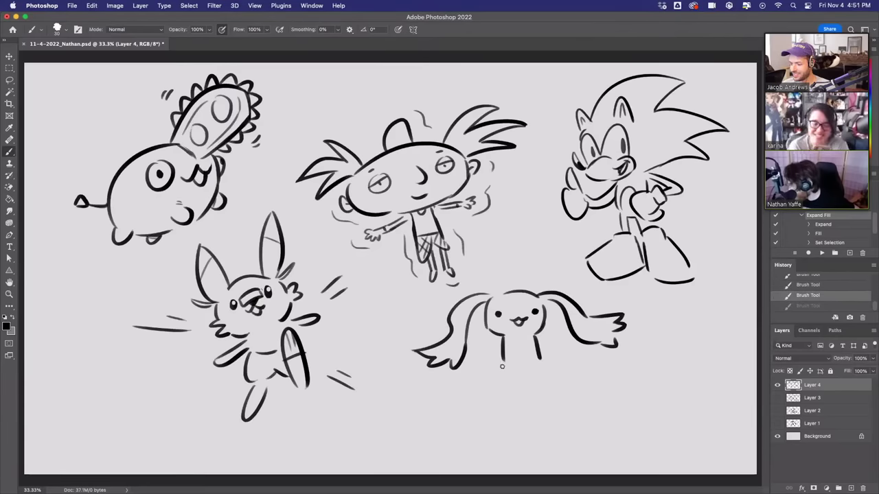
{"action": "mouse_move", "coordinate": [493, 361]}
{"action": "left_mouse_down"}
{"action": "mouse_move", "coordinate": [504, 354]}
{"action": "mouse_move", "coordinate": [489, 370]}
{"action": "mouse_move", "coordinate": [552, 358]}
{"action": "mouse_move", "coordinate": [555, 365]}
{"action": "left_mouse_up"}
{"action": "mouse_move", "coordinate": [591, 292]}
{"action": "left_mouse_down"}
{"action": "mouse_move", "coordinate": [573, 309]}
{"action": "mouse_move", "coordinate": [588, 341]}
{"action": "left_mouse_up"}
{"action": "mouse_move", "coordinate": [441, 326]}
{"action": "left_mouse_down"}
{"action": "mouse_move", "coordinate": [434, 308]}
{"action": "mouse_move", "coordinate": [475, 337]}
{"action": "left_mouse_up"}
Step: Add a small horn on the creature's head and letter "wish?" above it
{"action": "mouse_move", "coordinate": [510, 296]}
{"action": "left_mouse_down"}
{"action": "mouse_move", "coordinate": [512, 287]}
{"action": "mouse_move", "coordinate": [525, 295]}
{"action": "mouse_move", "coordinate": [500, 283]}
{"action": "mouse_move", "coordinate": [496, 264]}
{"action": "mouse_move", "coordinate": [543, 242]}
{"action": "left_mouse_up"}
{"action": "left_click", "coordinate": [512, 246]}
{"action": "left_click", "coordinate": [546, 246]}
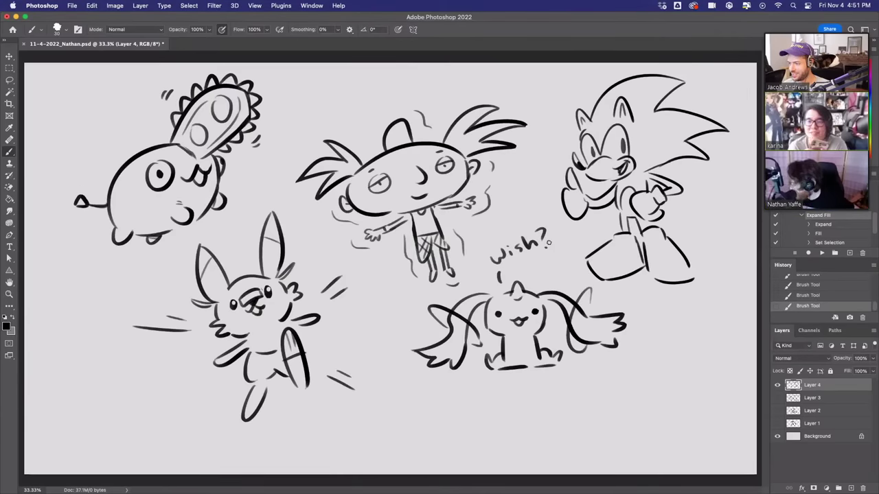
Step: Erase ear lines overlapping the hoops and complete the hoops as rings around both ears
{"action": "left_click_drag", "start_coordinate": [581, 296], "coordinate": [580, 337]}
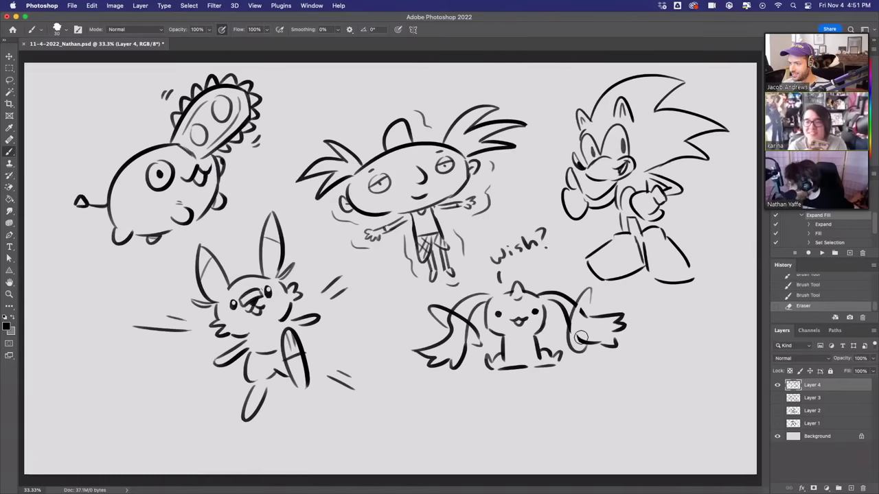
{"action": "mouse_move", "coordinate": [439, 314]}
{"action": "left_mouse_down"}
{"action": "mouse_move", "coordinate": [475, 335]}
{"action": "mouse_move", "coordinate": [474, 345]}
{"action": "mouse_move", "coordinate": [482, 335]}
{"action": "left_mouse_up"}
{"action": "mouse_move", "coordinate": [574, 343]}
{"action": "left_mouse_down"}
{"action": "mouse_move", "coordinate": [586, 295]}
{"action": "mouse_move", "coordinate": [591, 311]}
{"action": "left_mouse_up"}
{"action": "key", "text": "super+z"}
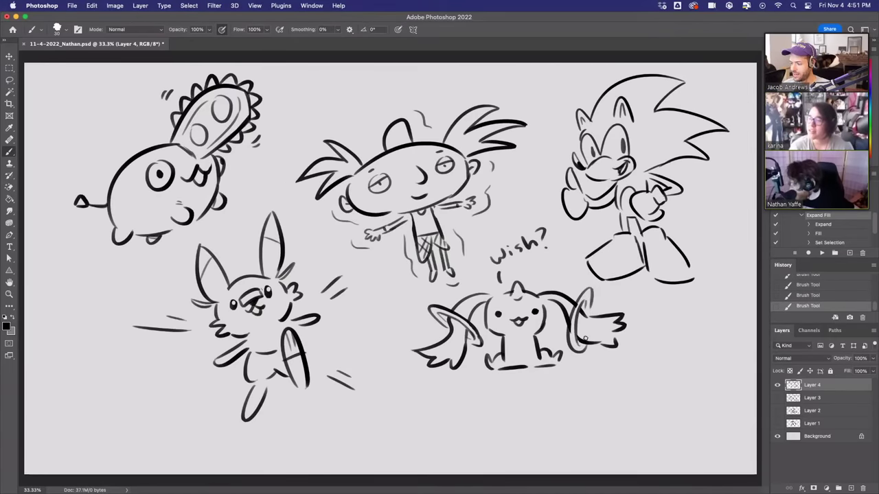
Step: Draw a floating-limbed character below Sonic, with tufted hair, tall eyes, a large curved muzzle and two detached gloved hands
{"action": "mouse_move", "coordinate": [656, 350]}
{"action": "left_mouse_down"}
{"action": "mouse_move", "coordinate": [622, 374]}
{"action": "mouse_move", "coordinate": [680, 347]}
{"action": "mouse_move", "coordinate": [666, 338]}
{"action": "mouse_move", "coordinate": [673, 344]}
{"action": "mouse_move", "coordinate": [684, 333]}
{"action": "mouse_move", "coordinate": [643, 305]}
{"action": "mouse_move", "coordinate": [683, 309]}
{"action": "mouse_move", "coordinate": [687, 360]}
{"action": "left_mouse_up"}
{"action": "key", "text": "super+z"}
{"action": "key", "text": "super+shift+z"}
{"action": "key", "text": "super+z"}
{"action": "key", "text": "super+z"}
{"action": "mouse_move", "coordinate": [684, 330]}
{"action": "left_mouse_down"}
{"action": "mouse_move", "coordinate": [686, 360]}
{"action": "mouse_move", "coordinate": [709, 368]}
{"action": "mouse_move", "coordinate": [718, 332]}
{"action": "mouse_move", "coordinate": [748, 368]}
{"action": "mouse_move", "coordinate": [733, 382]}
{"action": "mouse_move", "coordinate": [741, 376]}
{"action": "mouse_move", "coordinate": [722, 377]}
{"action": "left_mouse_up"}
{"action": "mouse_move", "coordinate": [595, 357]}
{"action": "left_mouse_down"}
{"action": "mouse_move", "coordinate": [600, 380]}
{"action": "mouse_move", "coordinate": [563, 379]}
{"action": "mouse_move", "coordinate": [608, 424]}
{"action": "left_mouse_up"}
{"action": "mouse_move", "coordinate": [593, 392]}
{"action": "left_mouse_down"}
{"action": "mouse_move", "coordinate": [610, 370]}
{"action": "mouse_move", "coordinate": [618, 391]}
{"action": "left_mouse_up"}
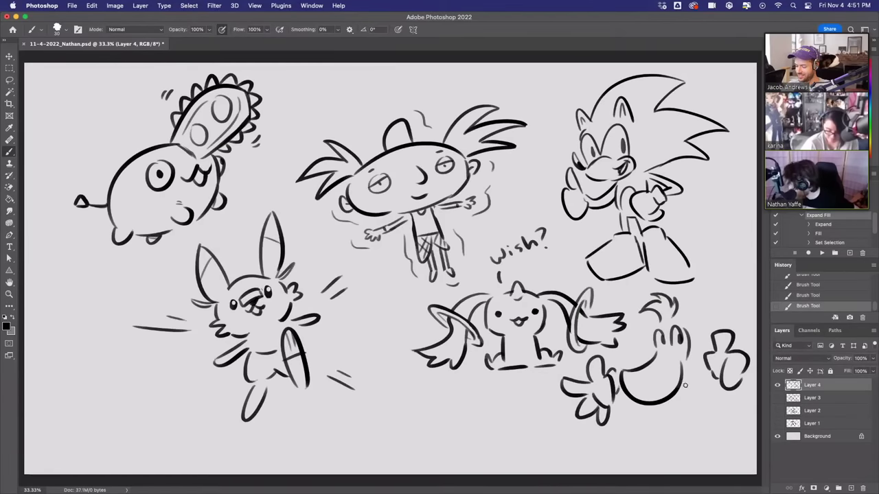
Step: Add two detached shoes below the floating-limbed character, and finish its head side, pupils and forehead line
{"action": "mouse_move", "coordinate": [694, 368]}
{"action": "left_mouse_down"}
{"action": "mouse_move", "coordinate": [683, 408]}
{"action": "mouse_move", "coordinate": [690, 404]}
{"action": "mouse_move", "coordinate": [617, 457]}
{"action": "mouse_move", "coordinate": [661, 451]}
{"action": "left_mouse_up"}
{"action": "key", "text": "super+z"}
{"action": "key", "text": "super+z"}
{"action": "key", "text": "super+z"}
{"action": "key", "text": "super+z"}
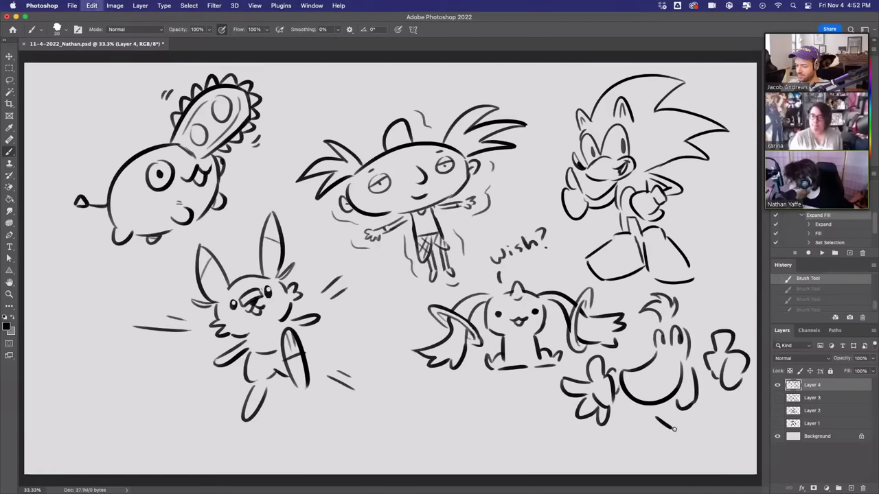
{"action": "mouse_move", "coordinate": [657, 419]}
{"action": "left_mouse_down"}
{"action": "mouse_move", "coordinate": [620, 451]}
{"action": "mouse_move", "coordinate": [668, 450]}
{"action": "mouse_move", "coordinate": [678, 425]}
{"action": "mouse_move", "coordinate": [711, 413]}
{"action": "mouse_move", "coordinate": [722, 429]}
{"action": "mouse_move", "coordinate": [707, 435]}
{"action": "mouse_move", "coordinate": [751, 429]}
{"action": "left_mouse_up"}
{"action": "mouse_move", "coordinate": [681, 363]}
{"action": "left_mouse_down"}
{"action": "mouse_move", "coordinate": [686, 334]}
{"action": "mouse_move", "coordinate": [679, 378]}
{"action": "mouse_move", "coordinate": [680, 362]}
{"action": "mouse_move", "coordinate": [661, 352]}
{"action": "left_mouse_up"}
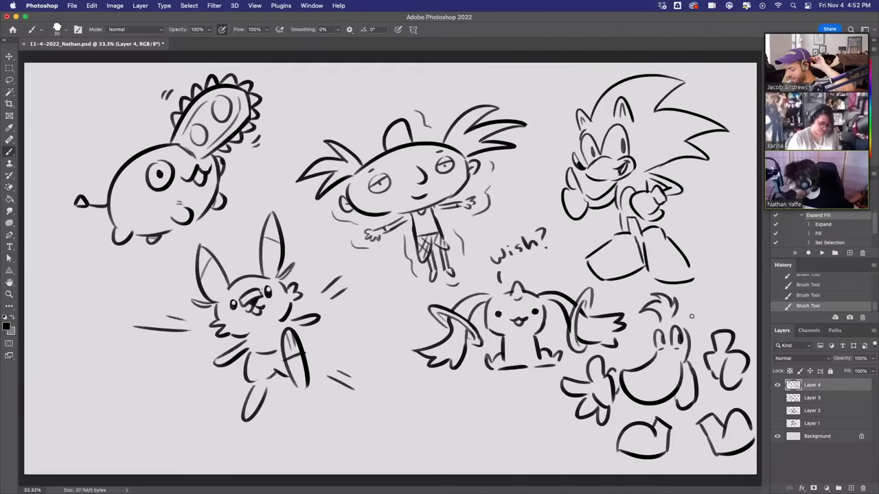
{"action": "left_click_drag", "start_coordinate": [661, 325], "coordinate": [661, 327]}
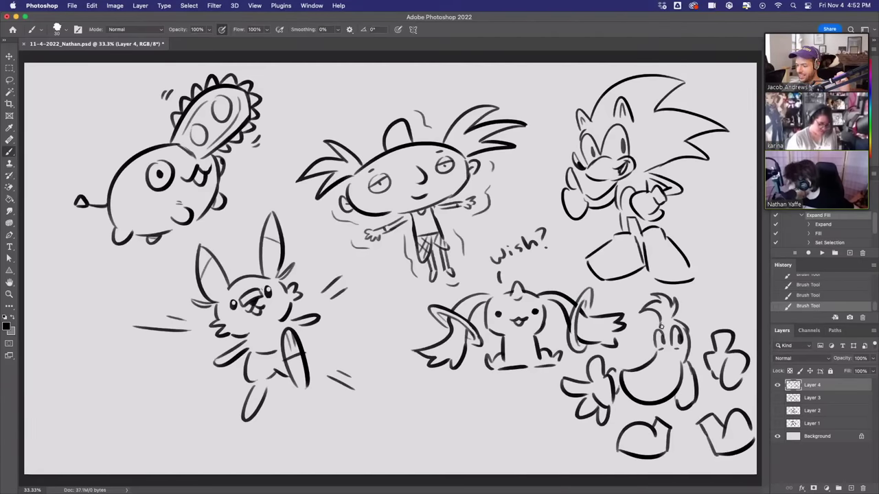
Step: Scale the whole sketch layer down to 82.07% toward the canvas's upper right corner
{"action": "key", "text": "ctrl+t"}
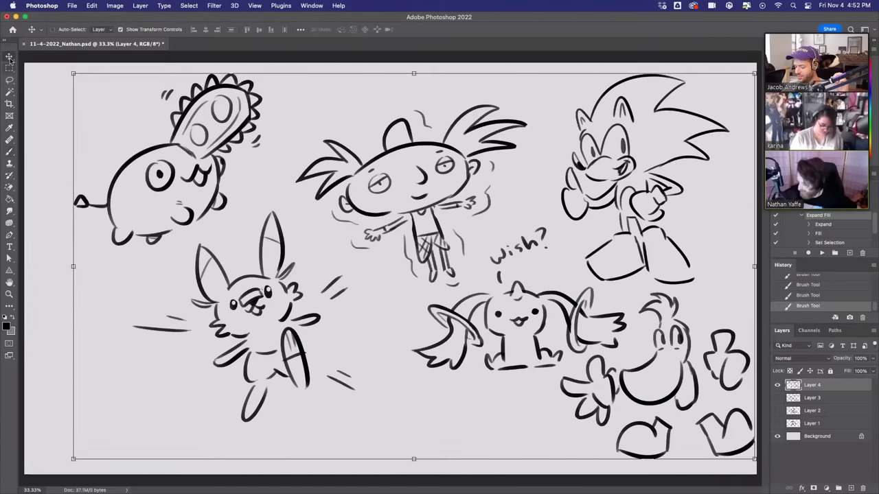
{"action": "mouse_move", "coordinate": [74, 460]}
{"action": "left_mouse_down"}
{"action": "mouse_move", "coordinate": [108, 428]}
{"action": "mouse_move", "coordinate": [195, 389]}
{"action": "left_mouse_up"}
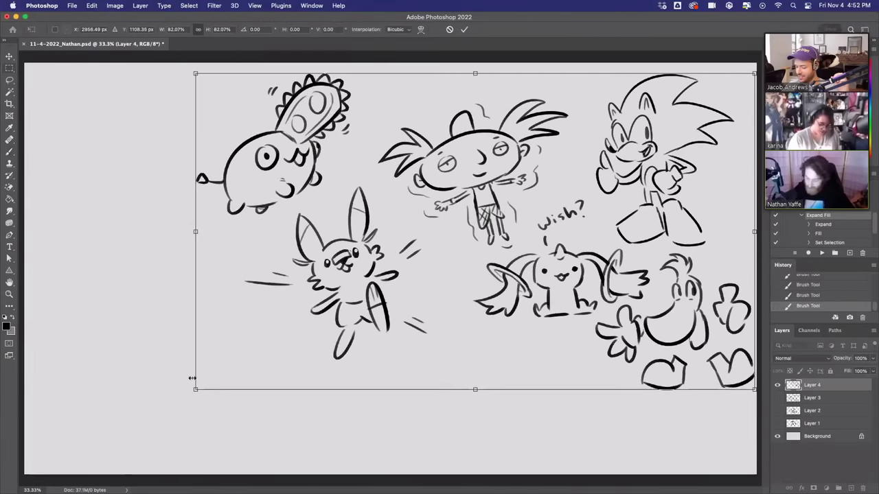
{"action": "key", "text": "Return"}
Step: Draw a new face beside the round crested creature, with round eyes, thick slanted brows, a smirk and cheek lines
{"action": "mouse_move", "coordinate": [118, 202]}
{"action": "left_mouse_down"}
{"action": "mouse_move", "coordinate": [123, 214]}
{"action": "mouse_move", "coordinate": [152, 206]}
{"action": "mouse_move", "coordinate": [160, 197]}
{"action": "mouse_move", "coordinate": [108, 199]}
{"action": "mouse_move", "coordinate": [155, 172]}
{"action": "left_mouse_up"}
{"action": "left_click_drag", "start_coordinate": [89, 218], "coordinate": [92, 176]}
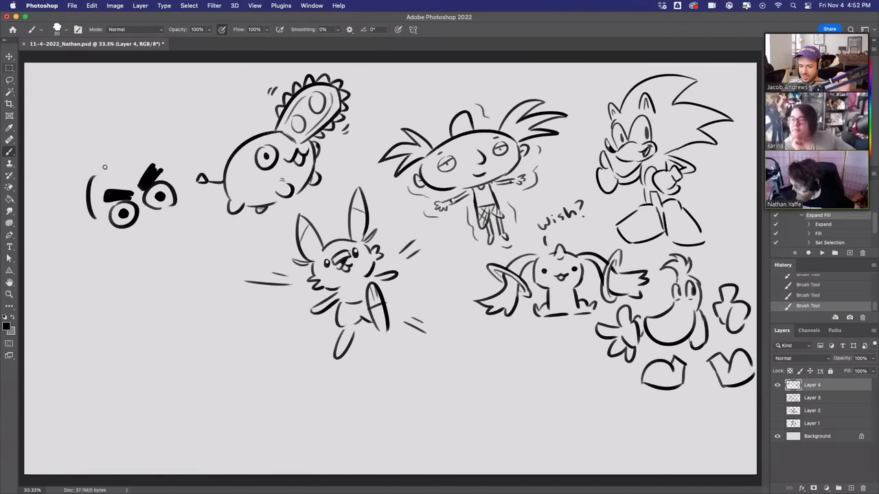
{"action": "mouse_move", "coordinate": [99, 227]}
{"action": "left_mouse_down"}
{"action": "mouse_move", "coordinate": [109, 221]}
{"action": "mouse_move", "coordinate": [125, 238]}
{"action": "mouse_move", "coordinate": [159, 228]}
{"action": "left_mouse_up"}
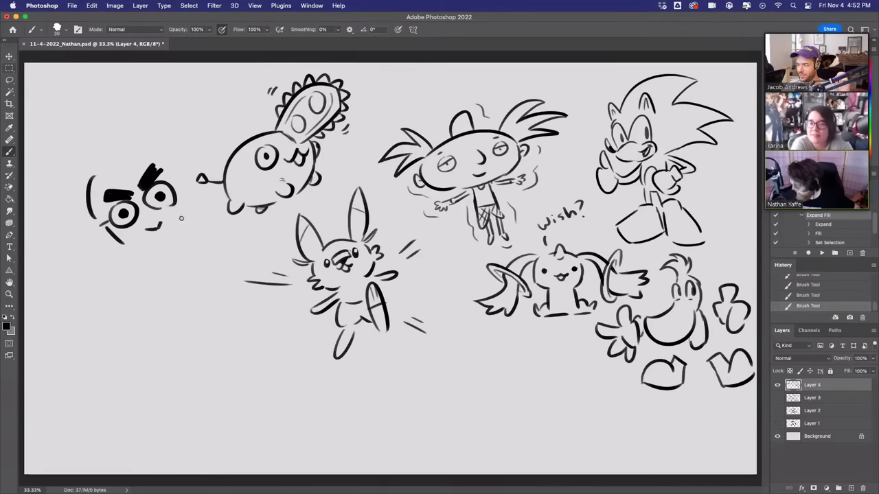
Step: Sketch side lines and small ears around the thick-browed face, and undo the extra head curve
{"action": "left_click_drag", "start_coordinate": [175, 185], "coordinate": [183, 207]}
{"action": "left_click_drag", "start_coordinate": [109, 230], "coordinate": [121, 238]}
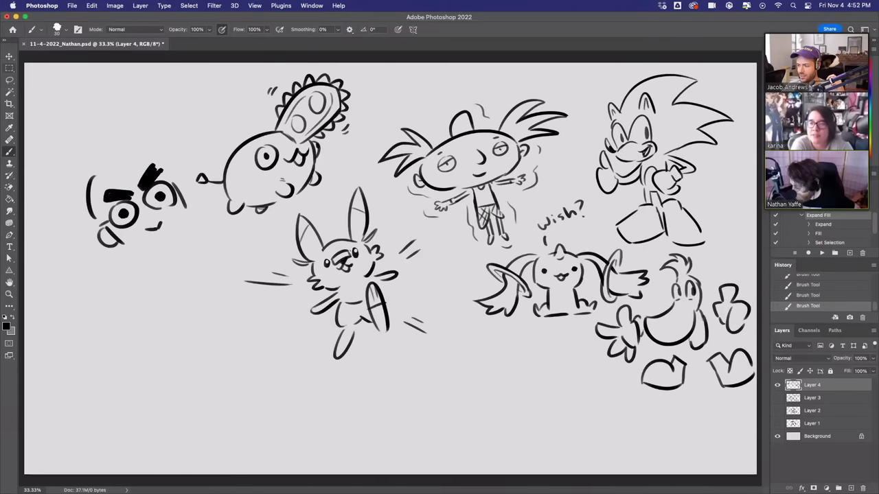
{"action": "left_click_drag", "start_coordinate": [177, 181], "coordinate": [184, 202]}
{"action": "left_click_drag", "start_coordinate": [103, 235], "coordinate": [81, 198]}
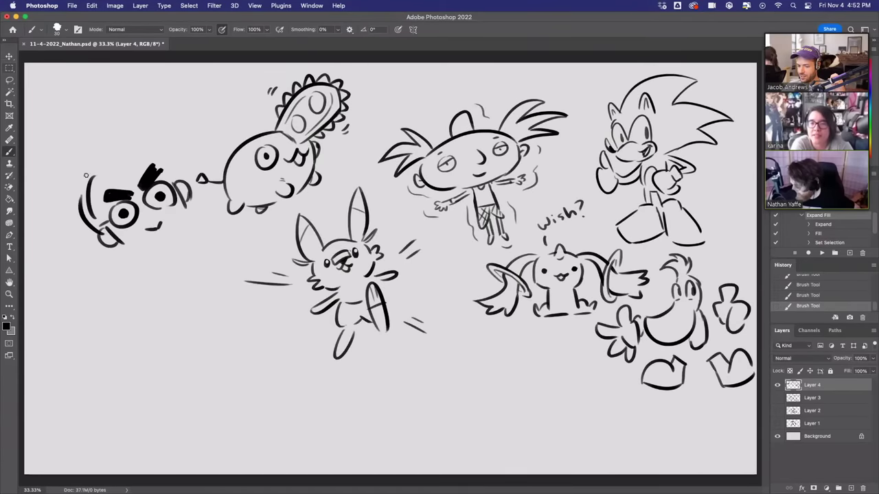
{"action": "key", "text": "super+z"}
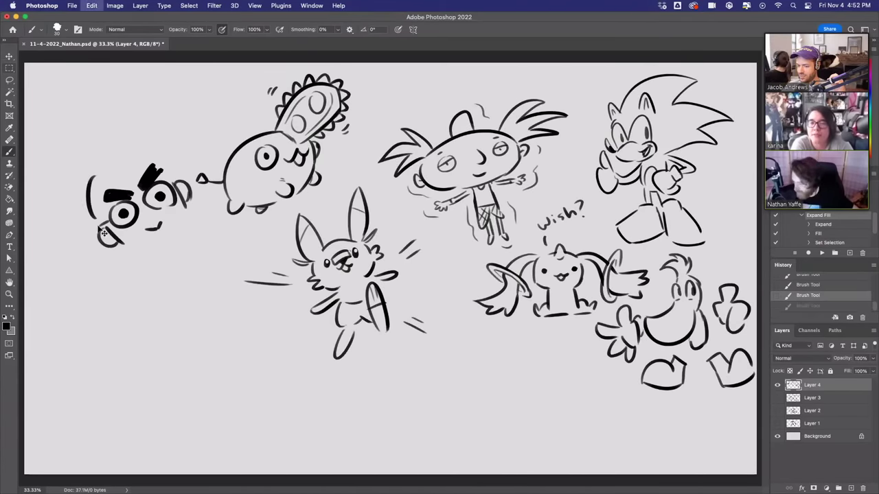
Step: Erase the thick-browed boy's ears and old head line, and outline a larger round head
{"action": "left_click_drag", "start_coordinate": [111, 246], "coordinate": [112, 247]}
{"action": "left_click_drag", "start_coordinate": [176, 176], "coordinate": [194, 190]}
{"action": "mouse_move", "coordinate": [93, 219]}
{"action": "left_mouse_down"}
{"action": "mouse_move", "coordinate": [90, 174]}
{"action": "mouse_move", "coordinate": [82, 174]}
{"action": "left_mouse_up"}
{"action": "left_click_drag", "start_coordinate": [112, 236], "coordinate": [104, 155]}
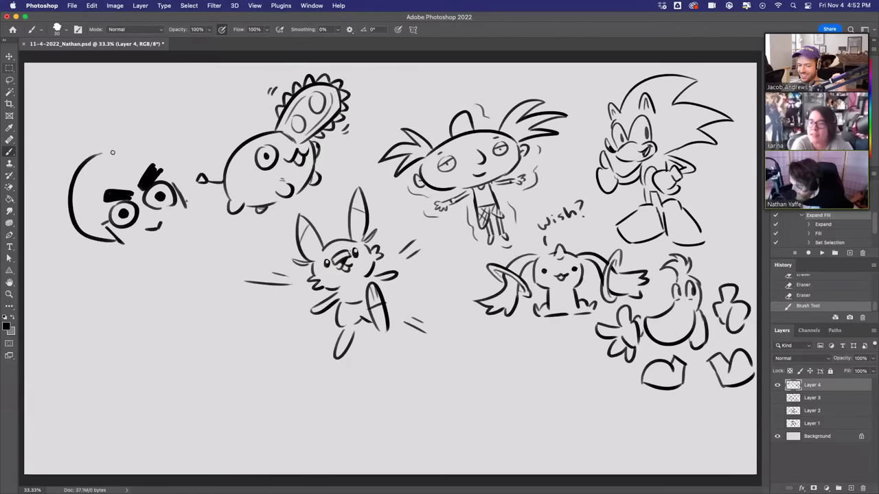
{"action": "left_click_drag", "start_coordinate": [182, 174], "coordinate": [188, 196]}
Step: Fill in dark hair patches on the boy's round head, and add a loose hair tuft and chin line
{"action": "left_click_drag", "start_coordinate": [85, 218], "coordinate": [103, 221]}
{"action": "left_click_drag", "start_coordinate": [169, 182], "coordinate": [184, 167]}
{"action": "mouse_move", "coordinate": [80, 198]}
{"action": "left_mouse_down"}
{"action": "mouse_move", "coordinate": [88, 173]}
{"action": "mouse_move", "coordinate": [158, 145]}
{"action": "mouse_move", "coordinate": [155, 138]}
{"action": "left_mouse_up"}
{"action": "left_click_drag", "start_coordinate": [88, 147], "coordinate": [108, 142]}
{"action": "left_click_drag", "start_coordinate": [127, 246], "coordinate": [165, 241]}
Step: Draw the thick-browed boy's slim torso and bent arms with fists, undoing rough strokes along the way
{"action": "mouse_move", "coordinate": [184, 207]}
{"action": "left_mouse_down"}
{"action": "mouse_move", "coordinate": [169, 238]}
{"action": "mouse_move", "coordinate": [142, 261]}
{"action": "mouse_move", "coordinate": [140, 287]}
{"action": "mouse_move", "coordinate": [106, 271]}
{"action": "mouse_move", "coordinate": [103, 287]}
{"action": "mouse_move", "coordinate": [96, 282]}
{"action": "mouse_move", "coordinate": [144, 299]}
{"action": "left_mouse_up"}
{"action": "key", "text": "super+z"}
{"action": "left_click_drag", "start_coordinate": [160, 266], "coordinate": [153, 298]}
{"action": "mouse_move", "coordinate": [164, 245]}
{"action": "left_mouse_down"}
{"action": "mouse_move", "coordinate": [179, 235]}
{"action": "mouse_move", "coordinate": [175, 245]}
{"action": "mouse_move", "coordinate": [198, 234]}
{"action": "mouse_move", "coordinate": [221, 239]}
{"action": "mouse_move", "coordinate": [208, 218]}
{"action": "mouse_move", "coordinate": [227, 199]}
{"action": "mouse_move", "coordinate": [238, 218]}
{"action": "mouse_move", "coordinate": [224, 253]}
{"action": "left_mouse_up"}
{"action": "key", "text": "super+z"}
{"action": "key", "text": "super+z"}
{"action": "left_click_drag", "start_coordinate": [158, 269], "coordinate": [165, 278]}
{"action": "left_click_drag", "start_coordinate": [194, 251], "coordinate": [203, 261]}
Step: Draw the thick-browed boy's running legs with banded ankles and shoes, plus his waist line
{"action": "mouse_move", "coordinate": [165, 282]}
{"action": "left_mouse_down"}
{"action": "mouse_move", "coordinate": [152, 331]}
{"action": "mouse_move", "coordinate": [204, 343]}
{"action": "mouse_move", "coordinate": [186, 371]}
{"action": "left_mouse_up"}
{"action": "left_click_drag", "start_coordinate": [204, 333], "coordinate": [208, 339]}
{"action": "mouse_move", "coordinate": [172, 319]}
{"action": "left_mouse_down"}
{"action": "mouse_move", "coordinate": [167, 282]}
{"action": "mouse_move", "coordinate": [204, 261]}
{"action": "left_mouse_up"}
{"action": "mouse_move", "coordinate": [188, 291]}
{"action": "left_mouse_down"}
{"action": "mouse_move", "coordinate": [214, 279]}
{"action": "mouse_move", "coordinate": [217, 265]}
{"action": "mouse_move", "coordinate": [240, 265]}
{"action": "mouse_move", "coordinate": [236, 291]}
{"action": "mouse_move", "coordinate": [227, 291]}
{"action": "mouse_move", "coordinate": [255, 302]}
{"action": "mouse_move", "coordinate": [225, 291]}
{"action": "mouse_move", "coordinate": [265, 305]}
{"action": "left_mouse_up"}
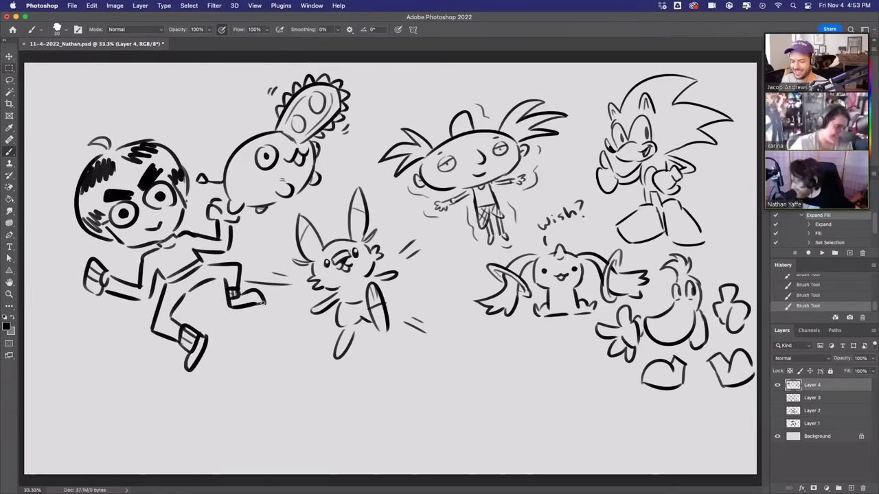
Step: Move all the sketches slightly left to center them across the canvas
{"action": "key", "text": "v"}
{"action": "left_click_drag", "start_coordinate": [563, 172], "coordinate": [541, 180]}
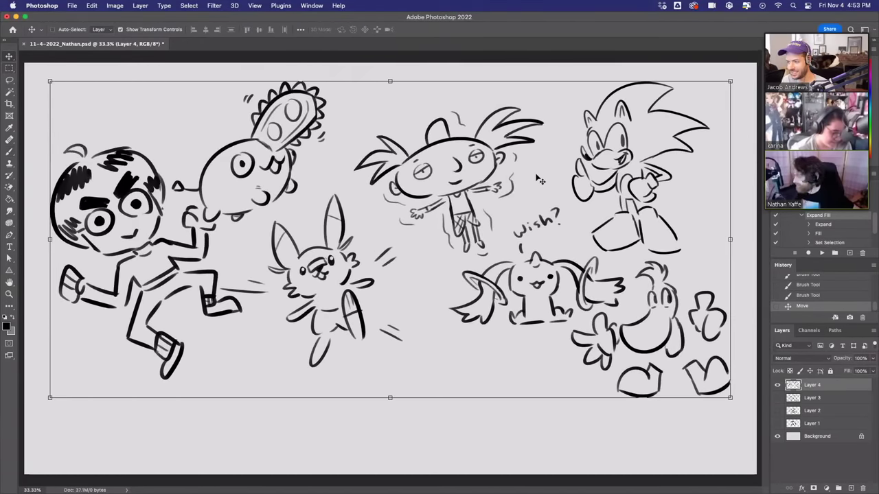
{"action": "left_click_drag", "start_coordinate": [481, 158], "coordinate": [478, 146]}
Step: Draw a tall domed helmet with inner stripes below the horned creature, undoing strokes that miss
{"action": "left_click", "coordinate": [11, 154]}
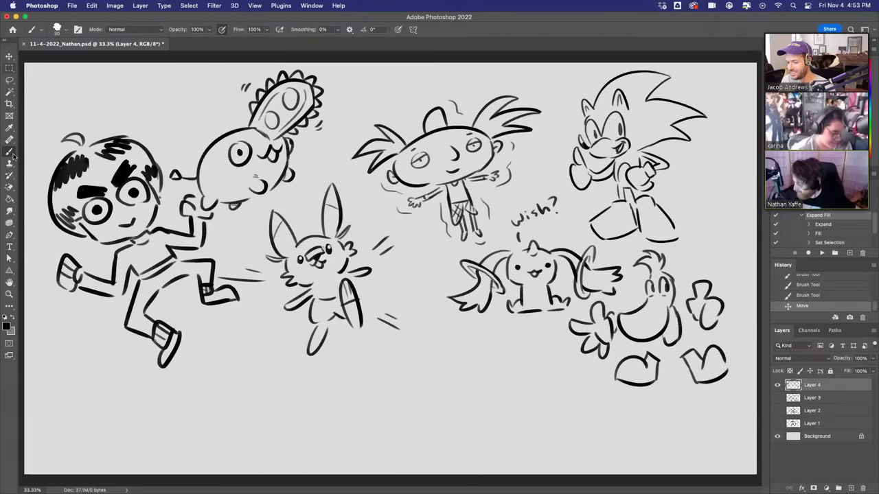
{"action": "mouse_move", "coordinate": [433, 383]}
{"action": "left_mouse_down"}
{"action": "mouse_move", "coordinate": [459, 328]}
{"action": "mouse_move", "coordinate": [479, 375]}
{"action": "mouse_move", "coordinate": [432, 385]}
{"action": "mouse_move", "coordinate": [467, 335]}
{"action": "left_mouse_up"}
{"action": "key", "text": "super+z"}
{"action": "mouse_move", "coordinate": [436, 383]}
{"action": "left_mouse_down"}
{"action": "mouse_move", "coordinate": [452, 337]}
{"action": "mouse_move", "coordinate": [425, 360]}
{"action": "left_mouse_up"}
{"action": "mouse_move", "coordinate": [454, 330]}
{"action": "left_mouse_down"}
{"action": "mouse_move", "coordinate": [471, 341]}
{"action": "mouse_move", "coordinate": [451, 329]}
{"action": "mouse_move", "coordinate": [448, 378]}
{"action": "mouse_move", "coordinate": [476, 378]}
{"action": "mouse_move", "coordinate": [438, 385]}
{"action": "mouse_move", "coordinate": [460, 382]}
{"action": "left_mouse_up"}
{"action": "key", "text": "super+z"}
{"action": "key", "text": "super+z"}
Step: Draw the helmeted ape's face with scowling eyes, clenched teeth, round ears and a chin line
{"action": "left_click_drag", "start_coordinate": [466, 379], "coordinate": [461, 406]}
{"action": "left_click_drag", "start_coordinate": [455, 398], "coordinate": [463, 404]}
{"action": "mouse_move", "coordinate": [471, 394]}
{"action": "left_mouse_down"}
{"action": "mouse_move", "coordinate": [472, 403]}
{"action": "mouse_move", "coordinate": [424, 404]}
{"action": "left_mouse_up"}
{"action": "mouse_move", "coordinate": [481, 379]}
{"action": "left_mouse_down"}
{"action": "mouse_move", "coordinate": [481, 392]}
{"action": "mouse_move", "coordinate": [489, 388]}
{"action": "left_mouse_up"}
{"action": "left_click_drag", "start_coordinate": [442, 405], "coordinate": [480, 407]}
{"action": "key", "text": "super+z"}
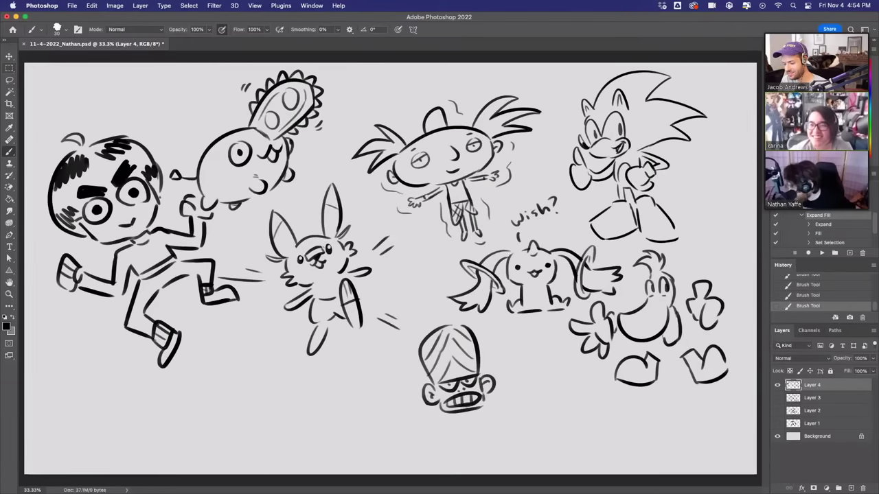
Step: Draw the ape's bulky arm and cuff beside its nearer ear, and try out the opposite shoulder line
{"action": "left_click_drag", "start_coordinate": [424, 393], "coordinate": [385, 443]}
{"action": "left_click_drag", "start_coordinate": [422, 412], "coordinate": [430, 439]}
{"action": "left_click_drag", "start_coordinate": [431, 438], "coordinate": [425, 460]}
{"action": "left_click_drag", "start_coordinate": [496, 383], "coordinate": [530, 410]}
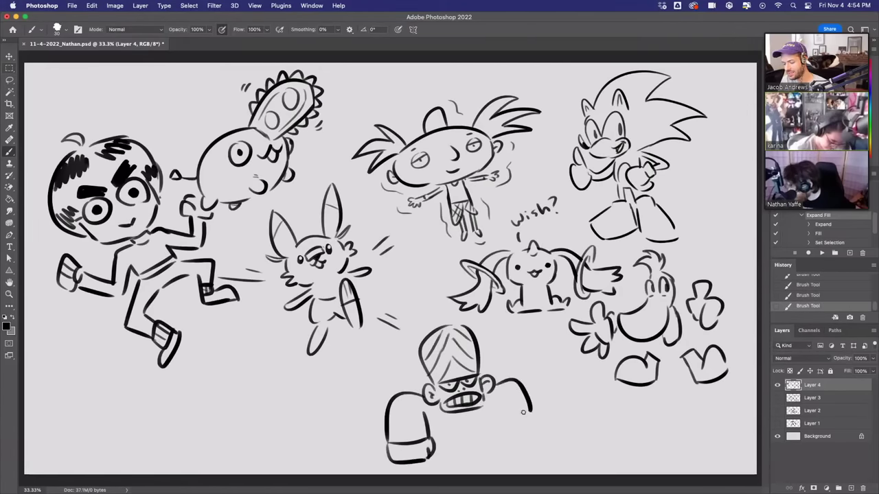
{"action": "key", "text": "ctrl+z"}
Step: Draw the ape's other bulky arm, add jagged cuff lines, and sketch its small torso and legs
{"action": "mouse_move", "coordinate": [495, 382]}
{"action": "left_mouse_down"}
{"action": "mouse_move", "coordinate": [542, 415]}
{"action": "mouse_move", "coordinate": [498, 441]}
{"action": "mouse_move", "coordinate": [547, 439]}
{"action": "left_mouse_up"}
{"action": "left_click_drag", "start_coordinate": [542, 404], "coordinate": [546, 445]}
{"action": "left_click_drag", "start_coordinate": [506, 424], "coordinate": [544, 421]}
{"action": "mouse_move", "coordinate": [389, 441]}
{"action": "left_mouse_down"}
{"action": "mouse_move", "coordinate": [444, 432]}
{"action": "mouse_move", "coordinate": [462, 442]}
{"action": "mouse_move", "coordinate": [472, 424]}
{"action": "mouse_move", "coordinate": [486, 436]}
{"action": "mouse_move", "coordinate": [485, 423]}
{"action": "left_mouse_up"}
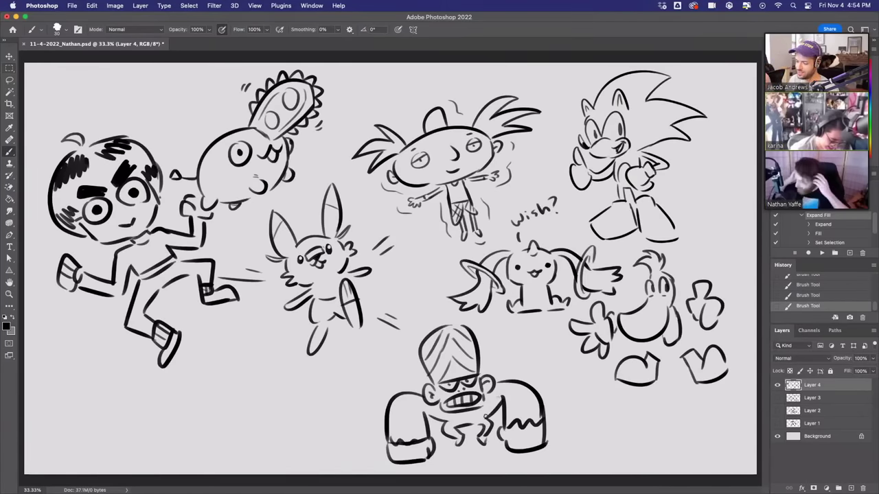
Step: Clean up the ape's helmet band and teeth, and add shoulder tufts and wavy steam lines around its head
{"action": "left_click_drag", "start_coordinate": [439, 377], "coordinate": [475, 366]}
{"action": "key", "text": "b"}
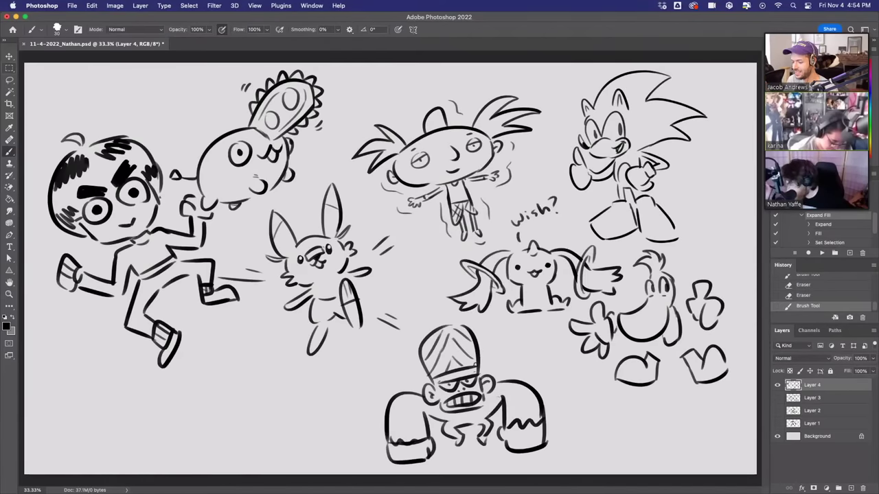
{"action": "left_click_drag", "start_coordinate": [510, 374], "coordinate": [506, 380]}
{"action": "left_click_drag", "start_coordinate": [506, 374], "coordinate": [502, 379]}
{"action": "left_click_drag", "start_coordinate": [407, 389], "coordinate": [416, 396]}
{"action": "mouse_move", "coordinate": [504, 333]}
{"action": "left_mouse_down"}
{"action": "mouse_move", "coordinate": [506, 365]}
{"action": "mouse_move", "coordinate": [518, 365]}
{"action": "left_mouse_up"}
{"action": "mouse_move", "coordinate": [405, 349]}
{"action": "left_mouse_down"}
{"action": "mouse_move", "coordinate": [406, 377]}
{"action": "mouse_move", "coordinate": [397, 362]}
{"action": "left_mouse_up"}
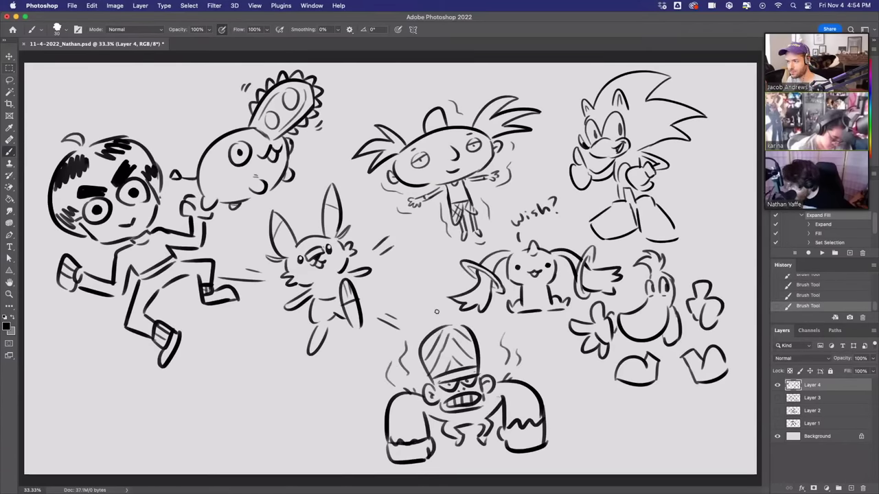
{"action": "mouse_move", "coordinate": [443, 395]}
{"action": "left_mouse_down"}
{"action": "mouse_move", "coordinate": [441, 377]}
{"action": "mouse_move", "coordinate": [481, 395]}
{"action": "left_mouse_up"}
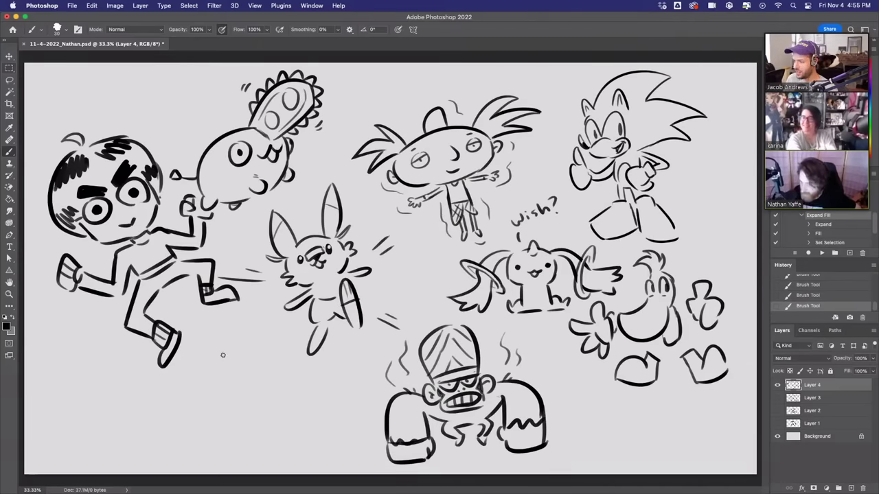
Step: Draw a long-snouted animal's head below the rabbit-like character, with pointed ears, a small nose and a long back line
{"action": "mouse_move", "coordinate": [213, 420]}
{"action": "left_mouse_down"}
{"action": "mouse_move", "coordinate": [217, 332]}
{"action": "mouse_move", "coordinate": [278, 336]}
{"action": "mouse_move", "coordinate": [296, 372]}
{"action": "mouse_move", "coordinate": [241, 353]}
{"action": "left_mouse_up"}
{"action": "left_click_drag", "start_coordinate": [300, 370], "coordinate": [297, 360]}
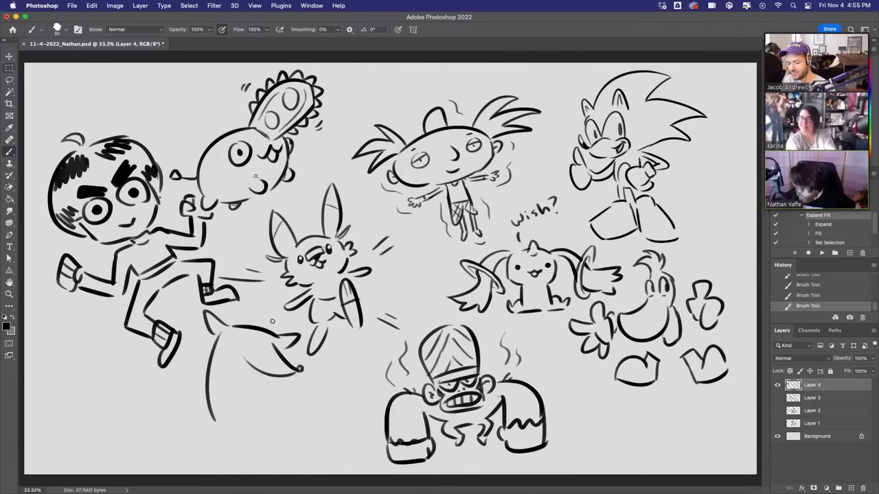
Step: Draw a wide toothy grin and half-lidded eyes on the long-snouted animal's face
{"action": "left_click_drag", "start_coordinate": [232, 343], "coordinate": [245, 361]}
{"action": "mouse_move", "coordinate": [271, 375]}
{"action": "left_mouse_down"}
{"action": "mouse_move", "coordinate": [271, 388]}
{"action": "mouse_move", "coordinate": [252, 388]}
{"action": "left_mouse_up"}
{"action": "left_click_drag", "start_coordinate": [241, 355], "coordinate": [243, 387]}
{"action": "left_click_drag", "start_coordinate": [256, 368], "coordinate": [258, 386]}
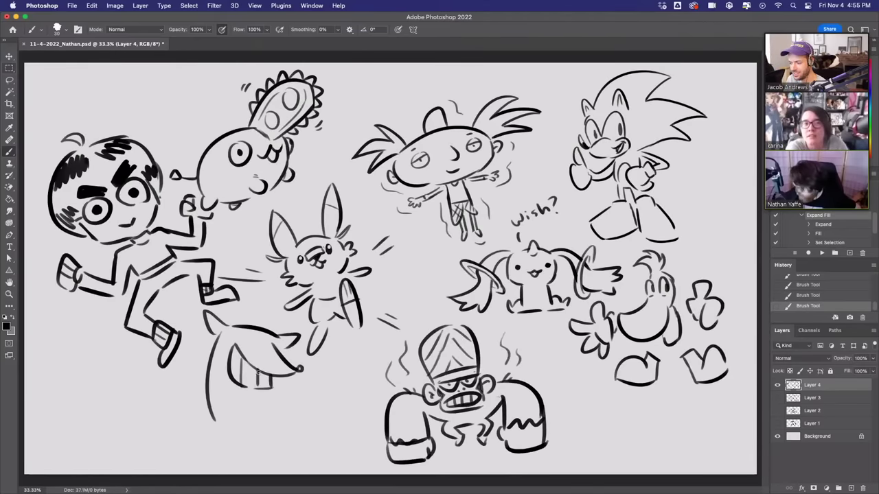
{"action": "mouse_move", "coordinate": [233, 341]}
{"action": "left_mouse_down"}
{"action": "mouse_move", "coordinate": [258, 333]}
{"action": "mouse_move", "coordinate": [250, 343]}
{"action": "mouse_move", "coordinate": [273, 343]}
{"action": "left_mouse_up"}
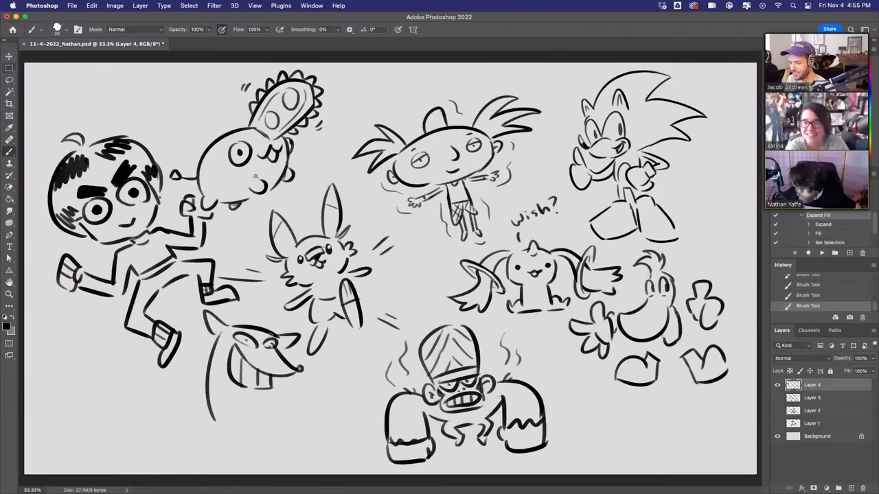
Step: Sketch the long-snouted animal's bent legs with pointed shoes, its thin arms and the gloved hand below its snout
{"action": "mouse_move", "coordinate": [269, 389]}
{"action": "left_mouse_down"}
{"action": "mouse_move", "coordinate": [258, 412]}
{"action": "mouse_move", "coordinate": [214, 420]}
{"action": "mouse_move", "coordinate": [217, 454]}
{"action": "mouse_move", "coordinate": [264, 424]}
{"action": "mouse_move", "coordinate": [269, 454]}
{"action": "mouse_move", "coordinate": [194, 468]}
{"action": "mouse_move", "coordinate": [285, 464]}
{"action": "left_mouse_up"}
{"action": "left_click_drag", "start_coordinate": [263, 449], "coordinate": [288, 462]}
{"action": "mouse_move", "coordinate": [210, 354]}
{"action": "left_mouse_down"}
{"action": "mouse_move", "coordinate": [179, 397]}
{"action": "mouse_move", "coordinate": [213, 363]}
{"action": "left_mouse_up"}
{"action": "mouse_move", "coordinate": [294, 376]}
{"action": "left_mouse_down"}
{"action": "mouse_move", "coordinate": [308, 396]}
{"action": "mouse_move", "coordinate": [289, 403]}
{"action": "mouse_move", "coordinate": [336, 398]}
{"action": "mouse_move", "coordinate": [317, 408]}
{"action": "mouse_move", "coordinate": [329, 413]}
{"action": "mouse_move", "coordinate": [316, 405]}
{"action": "left_mouse_up"}
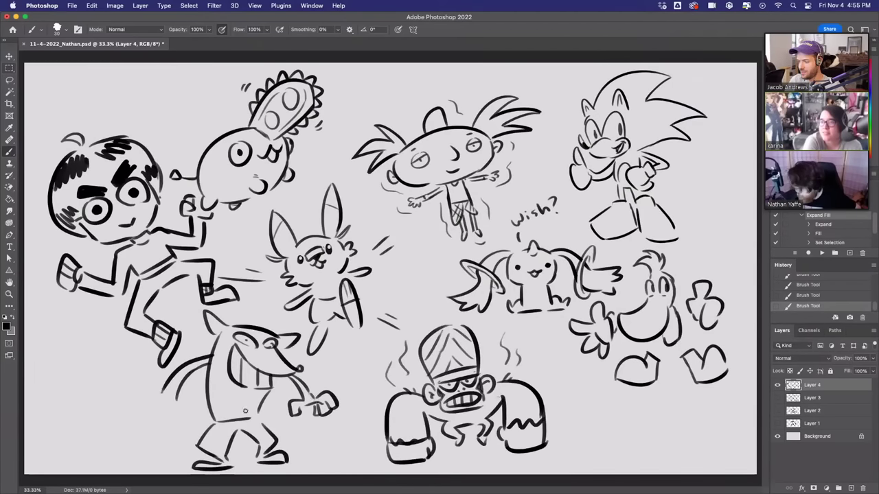
Step: Add a belt with short vertical marks at the animal's waist and draw the large gloved hand behind its back
{"action": "mouse_move", "coordinate": [210, 415]}
{"action": "left_mouse_down"}
{"action": "mouse_move", "coordinate": [252, 411]}
{"action": "mouse_move", "coordinate": [236, 415]}
{"action": "mouse_move", "coordinate": [234, 390]}
{"action": "mouse_move", "coordinate": [234, 420]}
{"action": "left_mouse_up"}
{"action": "mouse_move", "coordinate": [244, 411]}
{"action": "left_mouse_down"}
{"action": "mouse_move", "coordinate": [245, 420]}
{"action": "mouse_move", "coordinate": [222, 423]}
{"action": "left_mouse_up"}
{"action": "left_click_drag", "start_coordinate": [256, 408], "coordinate": [262, 423]}
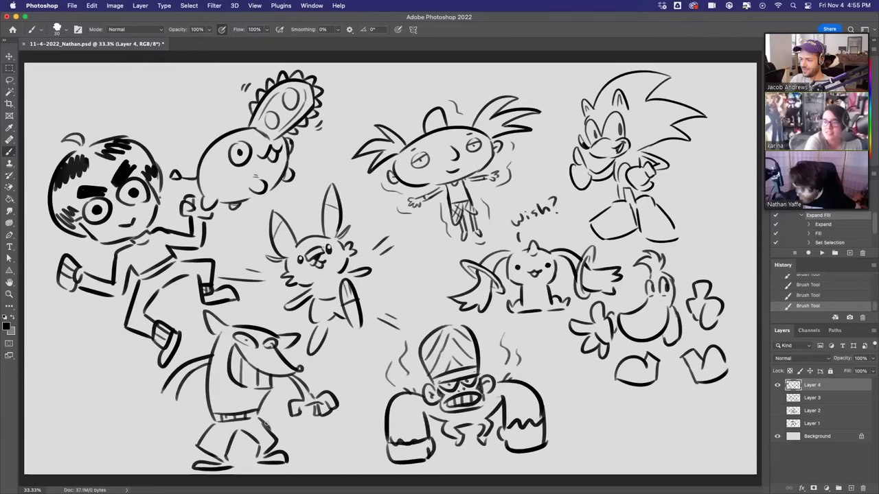
{"action": "mouse_move", "coordinate": [192, 398]}
{"action": "left_mouse_down"}
{"action": "mouse_move", "coordinate": [148, 425]}
{"action": "mouse_move", "coordinate": [161, 399]}
{"action": "mouse_move", "coordinate": [144, 402]}
{"action": "mouse_move", "coordinate": [148, 393]}
{"action": "mouse_move", "coordinate": [139, 407]}
{"action": "mouse_move", "coordinate": [144, 389]}
{"action": "mouse_move", "coordinate": [165, 387]}
{"action": "left_mouse_up"}
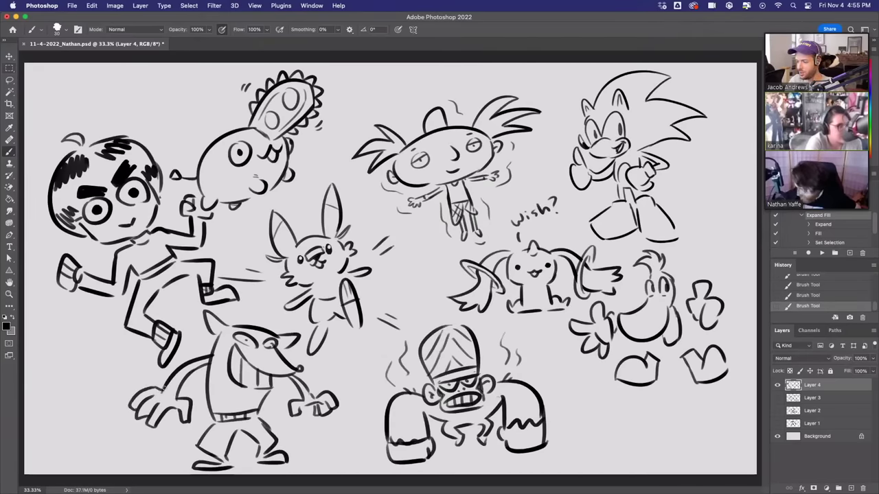
Step: Clean up the animal's back line near the shoulder and redraw its chest line below the grin
{"action": "key", "text": "e"}
{"action": "left_click_drag", "start_coordinate": [207, 365], "coordinate": [228, 346]}
{"action": "key", "text": "b"}
{"action": "mouse_move", "coordinate": [249, 389]}
{"action": "left_mouse_down"}
{"action": "mouse_move", "coordinate": [277, 386]}
{"action": "mouse_move", "coordinate": [258, 407]}
{"action": "mouse_move", "coordinate": [265, 398]}
{"action": "left_mouse_up"}
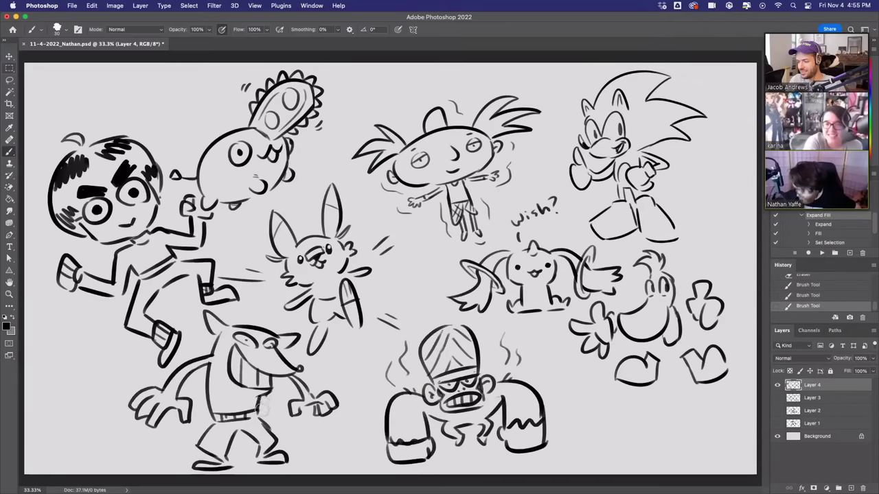
Step: Add a hair tuft, pupils and an inner-ear line to the long-snouted animal, undoing stray strokes around the eyes
{"action": "mouse_move", "coordinate": [258, 328]}
{"action": "left_mouse_down"}
{"action": "mouse_move", "coordinate": [260, 313]}
{"action": "mouse_move", "coordinate": [271, 319]}
{"action": "mouse_move", "coordinate": [261, 331]}
{"action": "mouse_move", "coordinate": [271, 317]}
{"action": "mouse_move", "coordinate": [274, 347]}
{"action": "mouse_move", "coordinate": [255, 334]}
{"action": "left_mouse_up"}
{"action": "key", "text": "b"}
{"action": "left_click_drag", "start_coordinate": [244, 337], "coordinate": [283, 348]}
{"action": "key", "text": "super+z"}
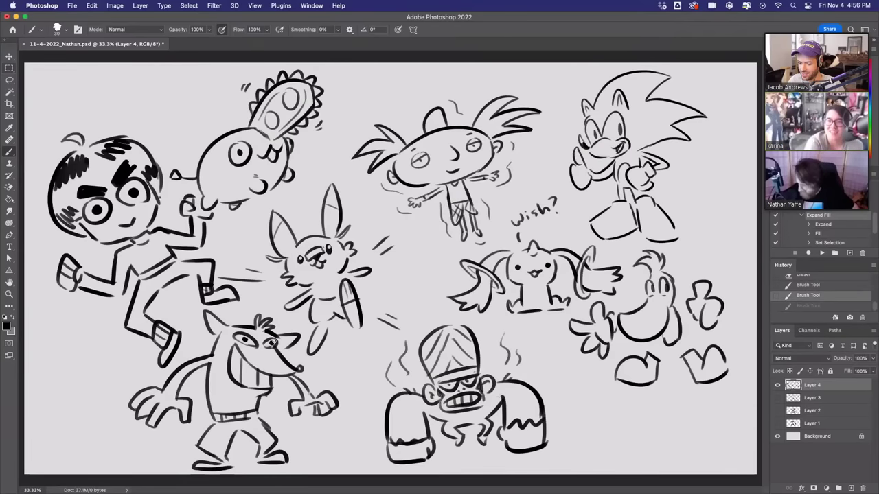
{"action": "left_click_drag", "start_coordinate": [250, 348], "coordinate": [274, 344]}
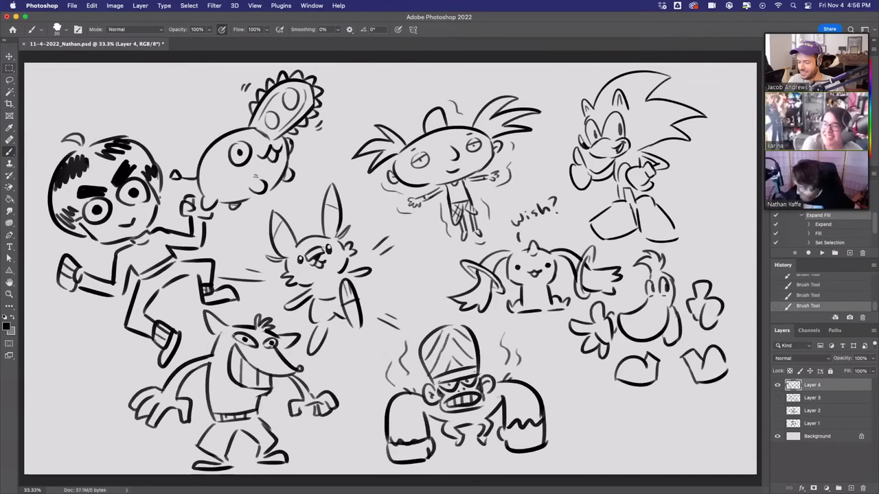
{"action": "key", "text": "super+z"}
{"action": "left_click_drag", "start_coordinate": [299, 335], "coordinate": [296, 341]}
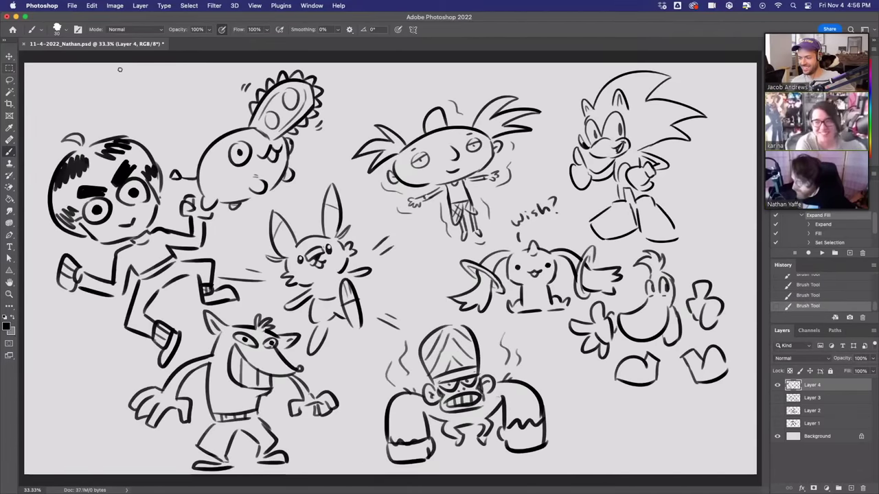
Step: Draw a long-bodied creature hanging from the canvas's upper edge above the runner, with a round face, open mouth and curly tuft
{"action": "mouse_move", "coordinate": [94, 90]}
{"action": "left_mouse_down"}
{"action": "mouse_move", "coordinate": [120, 102]}
{"action": "mouse_move", "coordinate": [166, 64]}
{"action": "mouse_move", "coordinate": [144, 89]}
{"action": "mouse_move", "coordinate": [193, 88]}
{"action": "left_mouse_up"}
{"action": "mouse_move", "coordinate": [145, 105]}
{"action": "left_mouse_down"}
{"action": "mouse_move", "coordinate": [183, 134]}
{"action": "mouse_move", "coordinate": [200, 98]}
{"action": "mouse_move", "coordinate": [195, 85]}
{"action": "mouse_move", "coordinate": [219, 84]}
{"action": "mouse_move", "coordinate": [210, 70]}
{"action": "mouse_move", "coordinate": [191, 80]}
{"action": "mouse_move", "coordinate": [199, 67]}
{"action": "mouse_move", "coordinate": [168, 115]}
{"action": "left_mouse_up"}
{"action": "mouse_move", "coordinate": [171, 105]}
{"action": "left_mouse_down"}
{"action": "mouse_move", "coordinate": [184, 114]}
{"action": "mouse_move", "coordinate": [173, 123]}
{"action": "mouse_move", "coordinate": [170, 108]}
{"action": "left_mouse_up"}
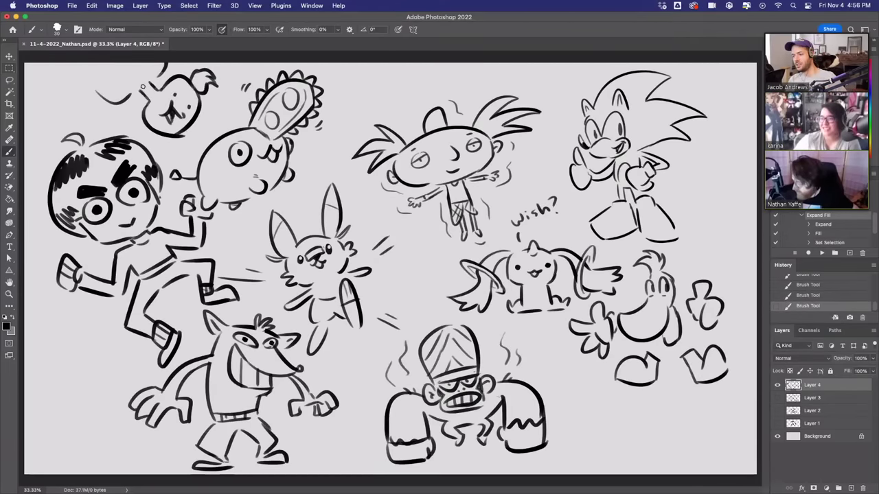
{"action": "left_click_drag", "start_coordinate": [174, 138], "coordinate": [182, 137]}
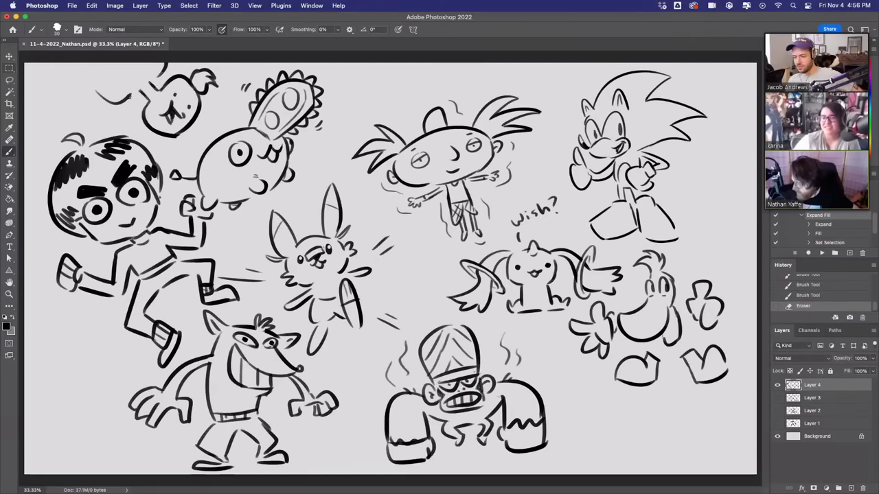
{"action": "mouse_move", "coordinate": [129, 88]}
{"action": "left_mouse_down"}
{"action": "mouse_move", "coordinate": [142, 91]}
{"action": "mouse_move", "coordinate": [161, 72]}
{"action": "left_mouse_up"}
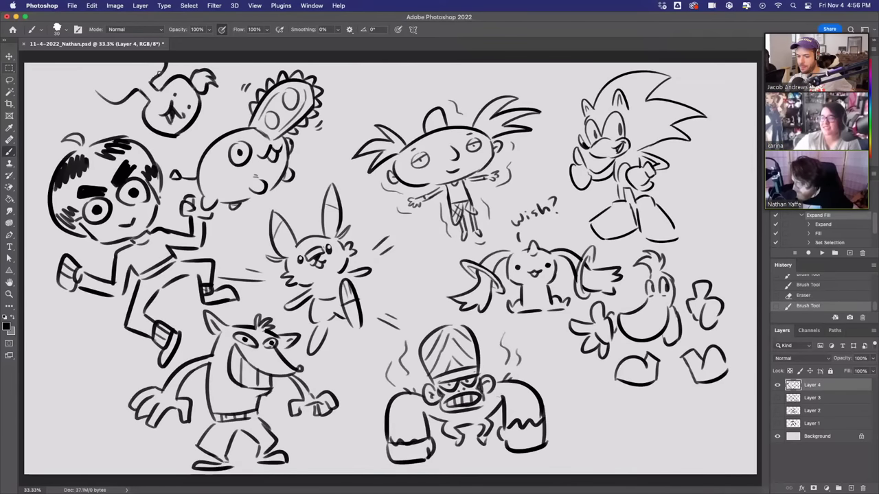
{"action": "mouse_move", "coordinate": [103, 75]}
{"action": "left_mouse_down"}
{"action": "mouse_move", "coordinate": [119, 84]}
{"action": "mouse_move", "coordinate": [67, 60]}
{"action": "left_mouse_up"}
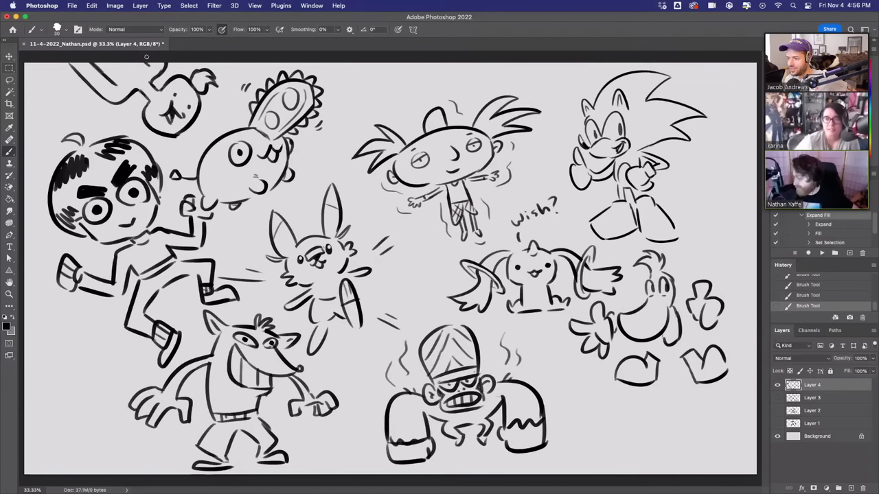
Step: Trim the chin of the hanging creature's round head, and undo and redo the edit to compare both versions
{"action": "mouse_move", "coordinate": [184, 137]}
{"action": "left_mouse_down"}
{"action": "mouse_move", "coordinate": [149, 131]}
{"action": "mouse_move", "coordinate": [163, 135]}
{"action": "mouse_move", "coordinate": [181, 116]}
{"action": "mouse_move", "coordinate": [180, 130]}
{"action": "left_mouse_up"}
{"action": "key", "text": "b"}
{"action": "key", "text": "super+z"}
{"action": "key", "text": "super+z"}
{"action": "key", "text": "super+shift+z"}
{"action": "key", "text": "super+z"}
{"action": "key", "text": "super+shift+z"}
{"action": "key", "text": "super+z"}
{"action": "key", "text": "super+shift+z"}
{"action": "key", "text": "super+z"}
{"action": "key", "text": "super+shift+z"}
{"action": "key", "text": "super+z"}
{"action": "key", "text": "super+shift+z"}
Step: Redraw the hanging creature's head as a rounder outline, compare it with the previous version, and touch up stray lines
{"action": "mouse_move", "coordinate": [147, 120]}
{"action": "left_mouse_down"}
{"action": "mouse_move", "coordinate": [147, 96]}
{"action": "mouse_move", "coordinate": [170, 88]}
{"action": "left_mouse_up"}
{"action": "mouse_move", "coordinate": [154, 119]}
{"action": "left_mouse_down"}
{"action": "mouse_move", "coordinate": [151, 103]}
{"action": "mouse_move", "coordinate": [155, 129]}
{"action": "left_mouse_up"}
{"action": "left_click_drag", "start_coordinate": [180, 77], "coordinate": [165, 96]}
{"action": "key", "text": "super+z"}
{"action": "key", "text": "super+shift+z"}
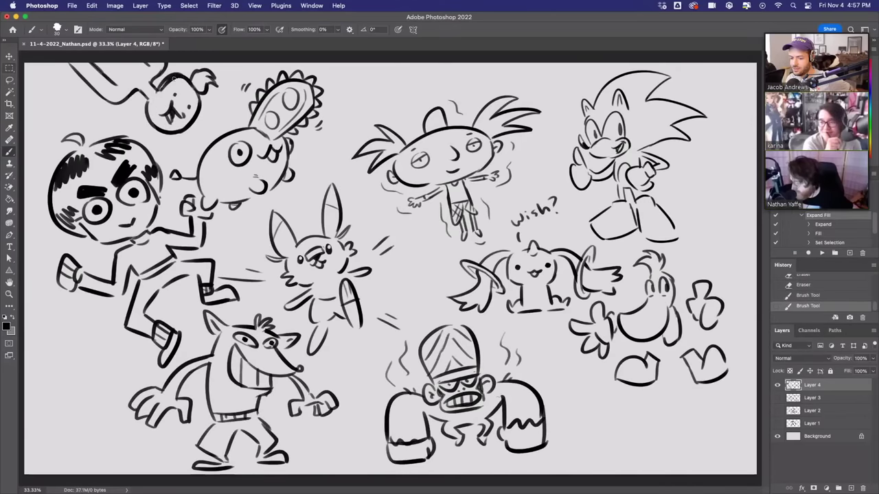
{"action": "key", "text": "super+z"}
{"action": "key", "text": "super+shift+z"}
{"action": "key", "text": "super+z"}
{"action": "key", "text": "super+shift+z"}
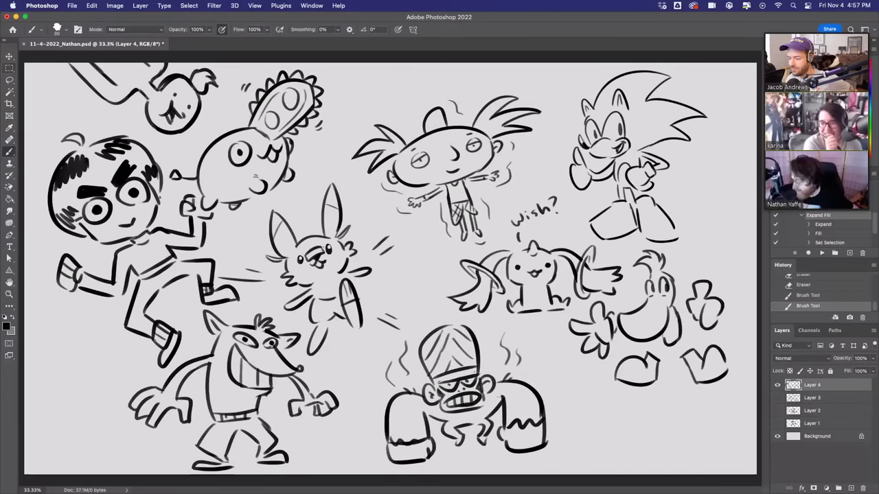
{"action": "left_click_drag", "start_coordinate": [159, 98], "coordinate": [175, 84]}
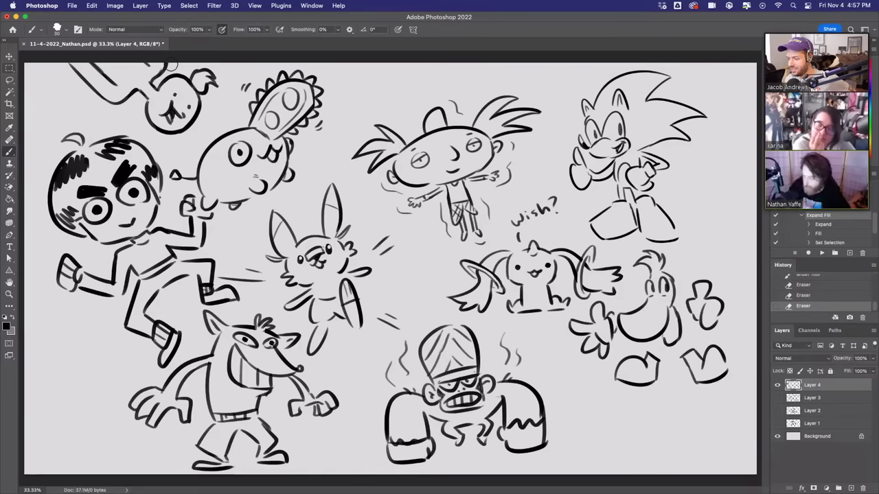
{"action": "left_click_drag", "start_coordinate": [128, 162], "coordinate": [131, 165]}
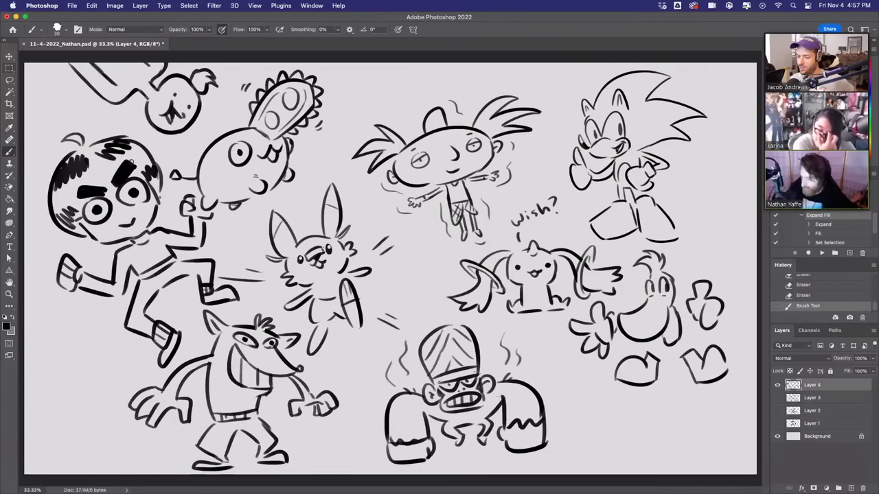